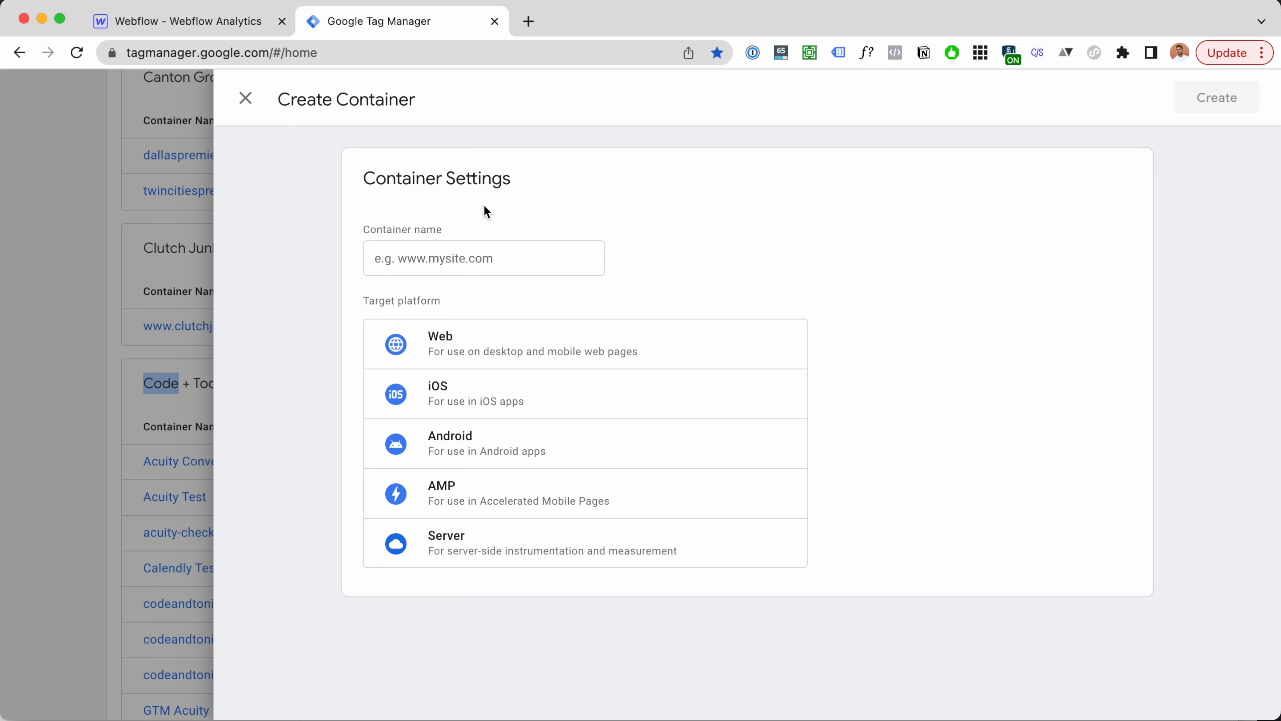
pyautogui.click(491, 253)
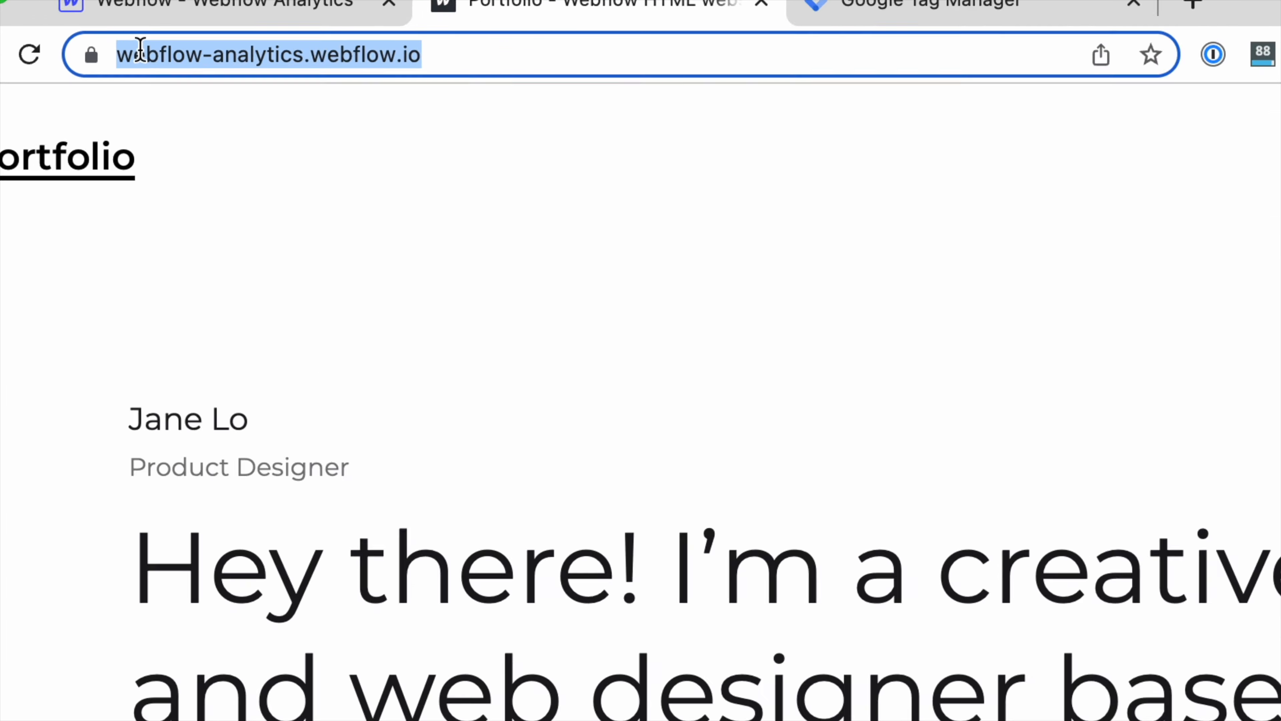
pyautogui.click(596, 23)
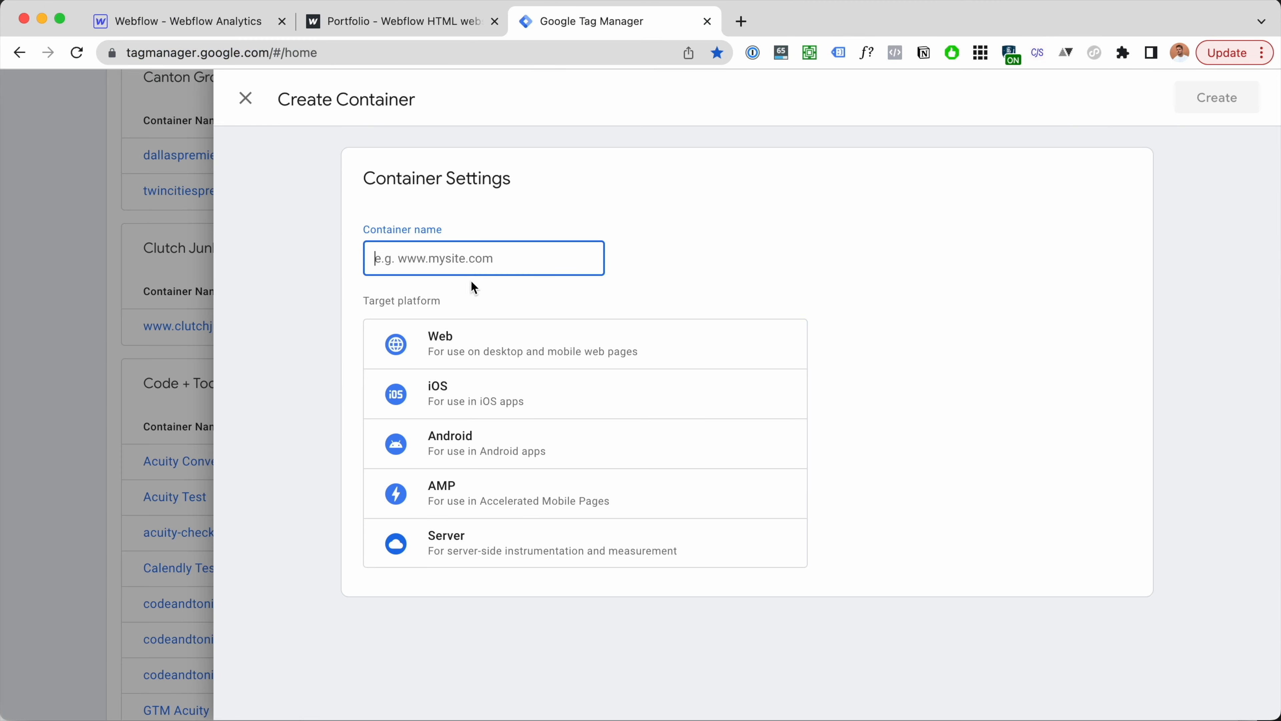
pyautogui.write('https://webflow-analytics.webflow.io/')
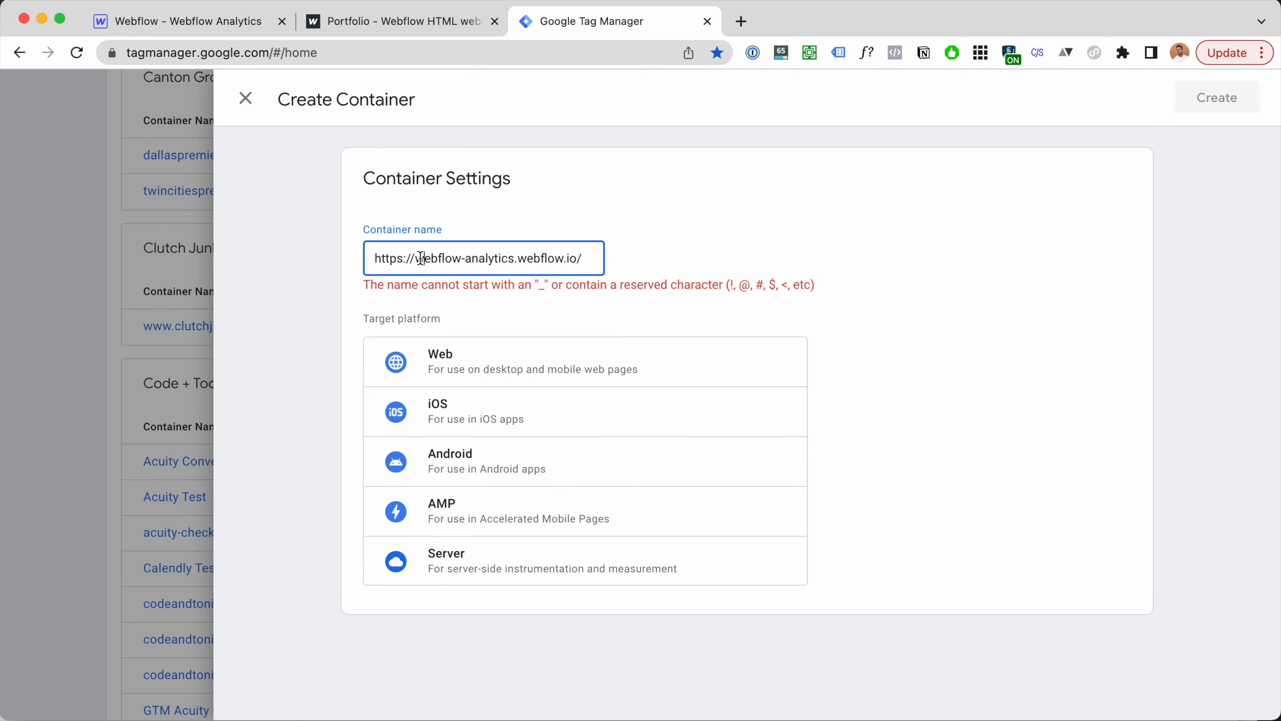
pyautogui.press('BackSpace')
pyautogui.press('BackSpace')
pyautogui.press('BackSpace')
pyautogui.press('BackSpace')
pyautogui.press('BackSpace')
pyautogui.press('BackSpace')
pyautogui.press('BackSpace')
pyautogui.press('BackSpace')
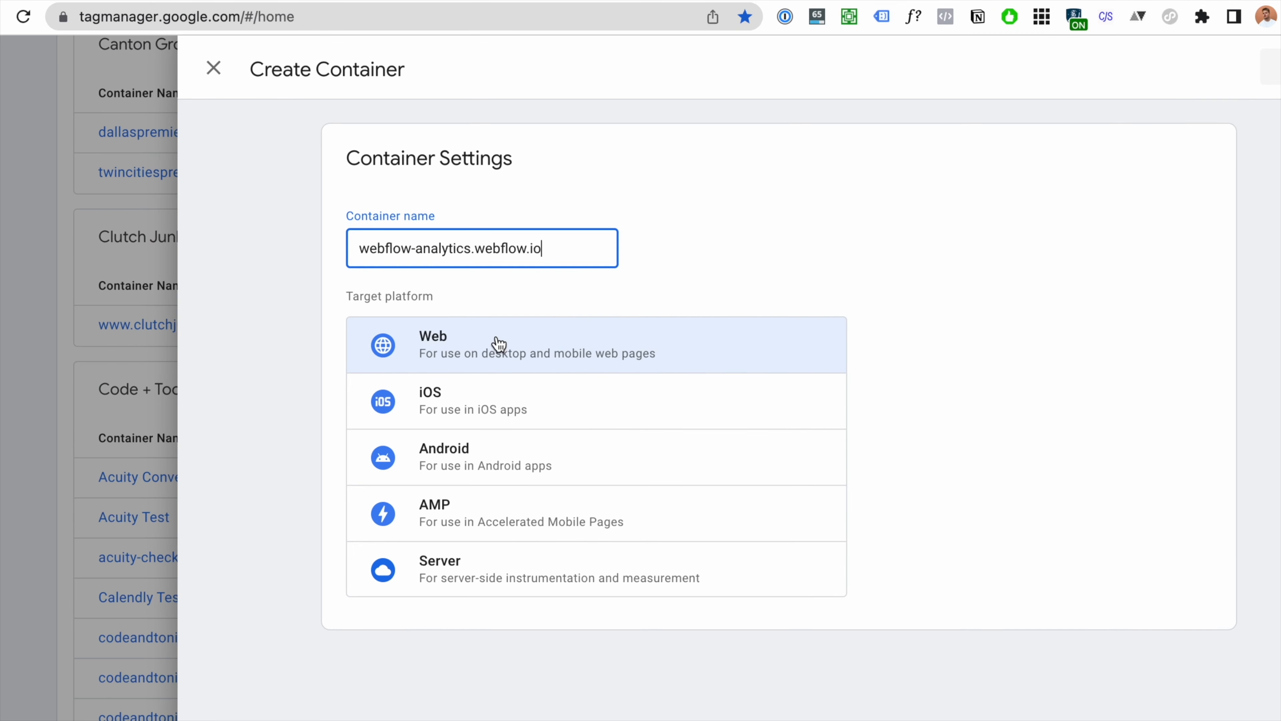
pyautogui.click(499, 343)
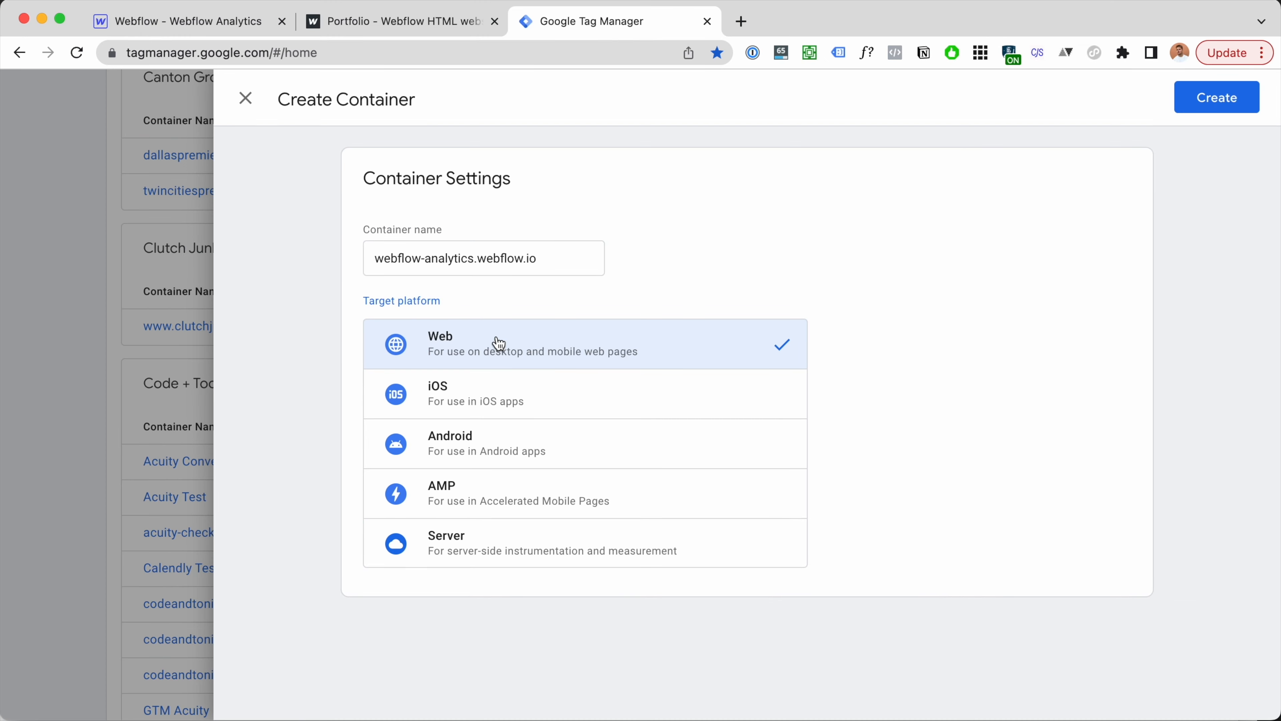
pyautogui.click(1247, 88)
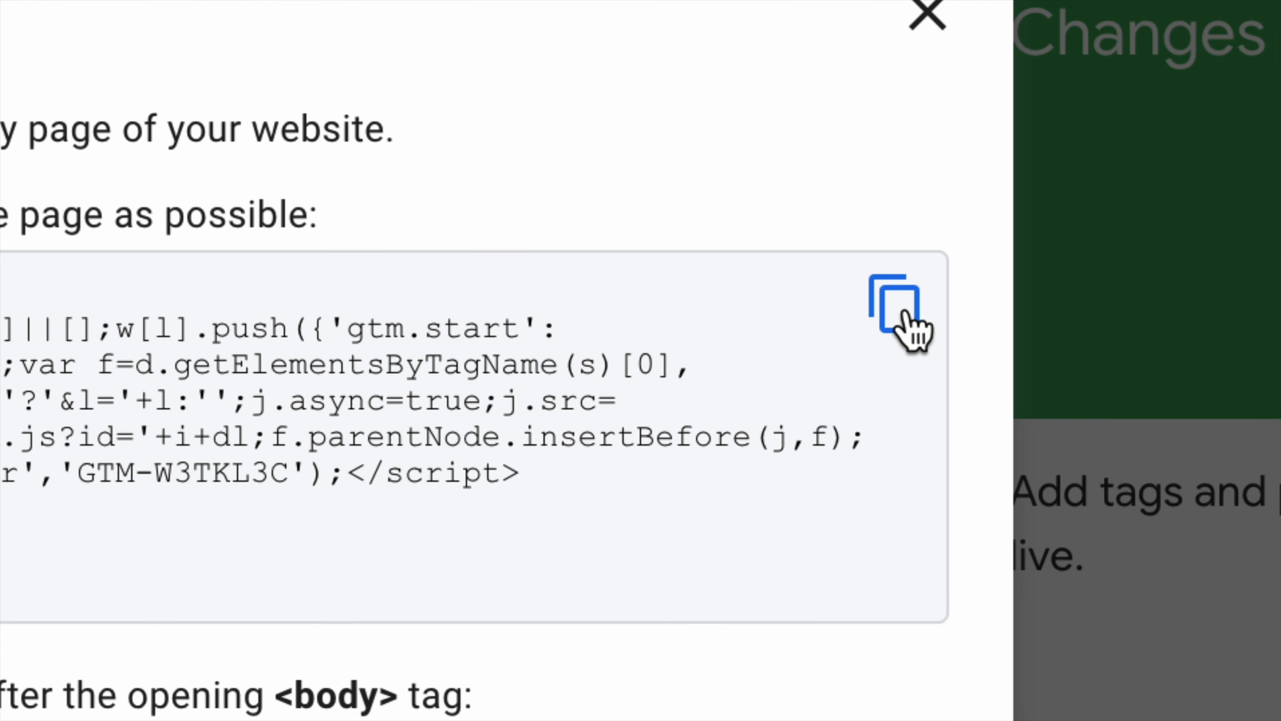
# Step: Copy the GTM head snippet and paste it into the Webflow site's custom Head code
pyautogui.click(904, 312)
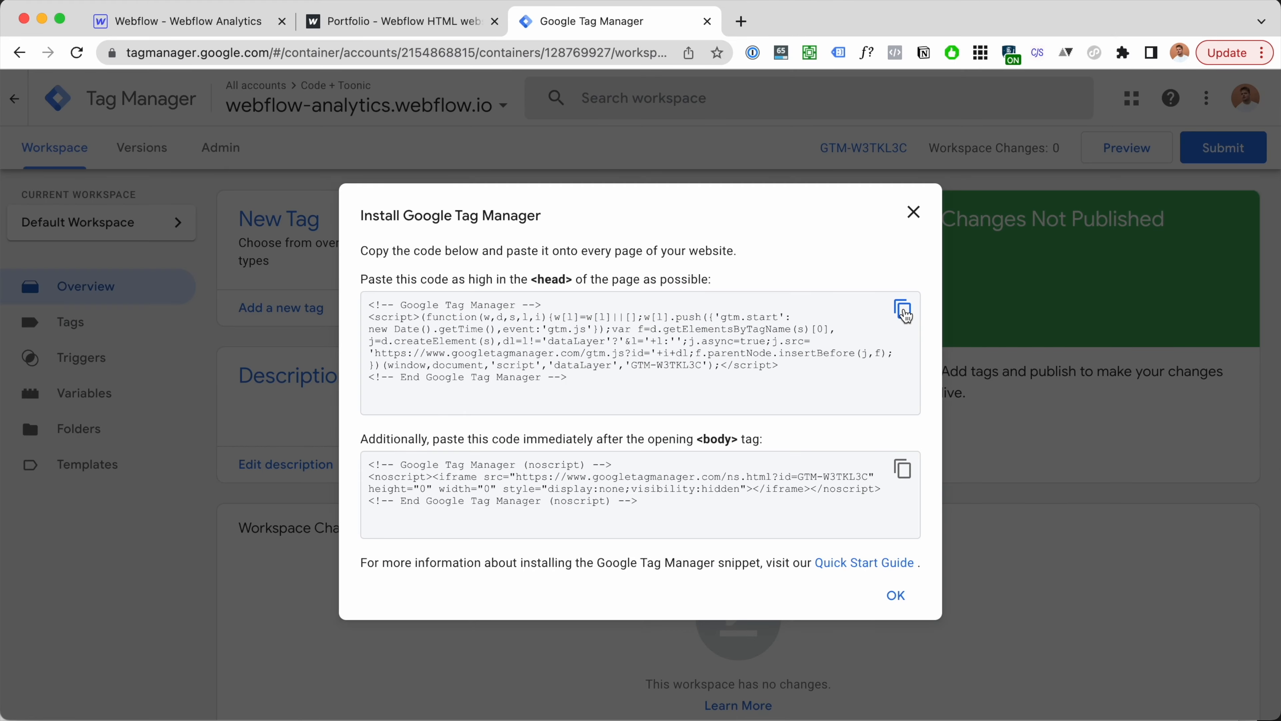
pyautogui.click(904, 312)
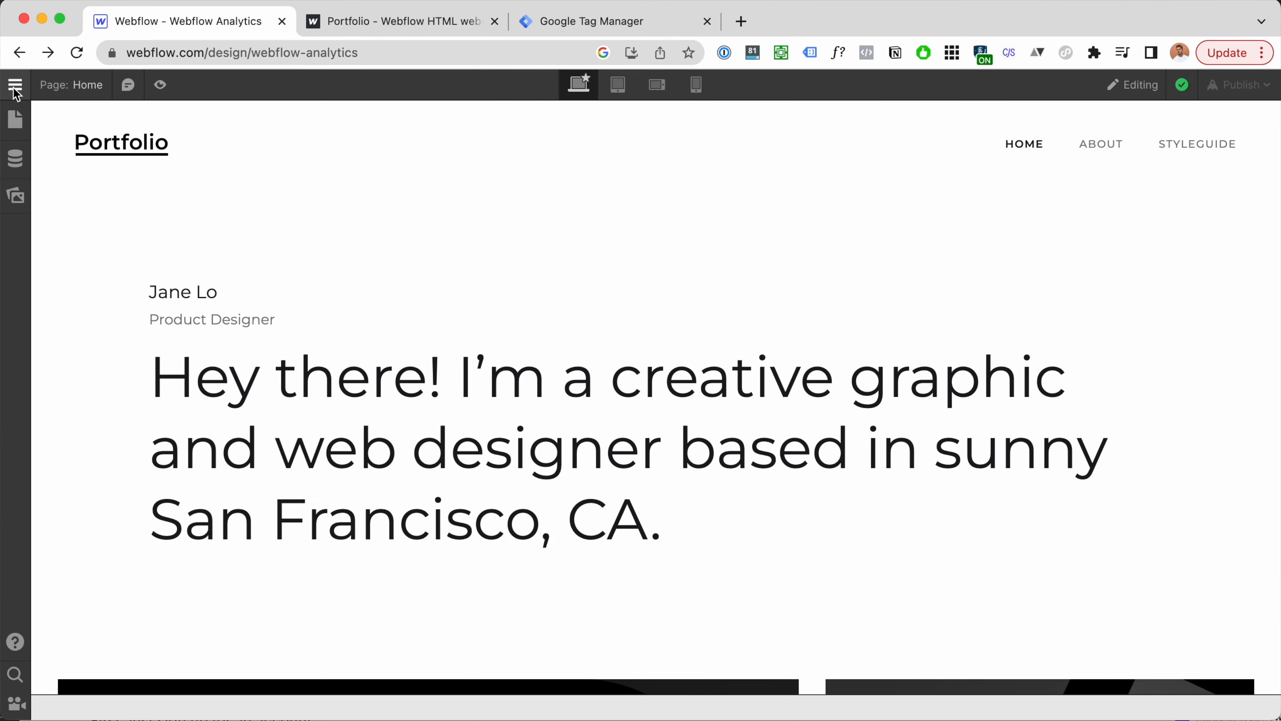
pyautogui.click(19, 81)
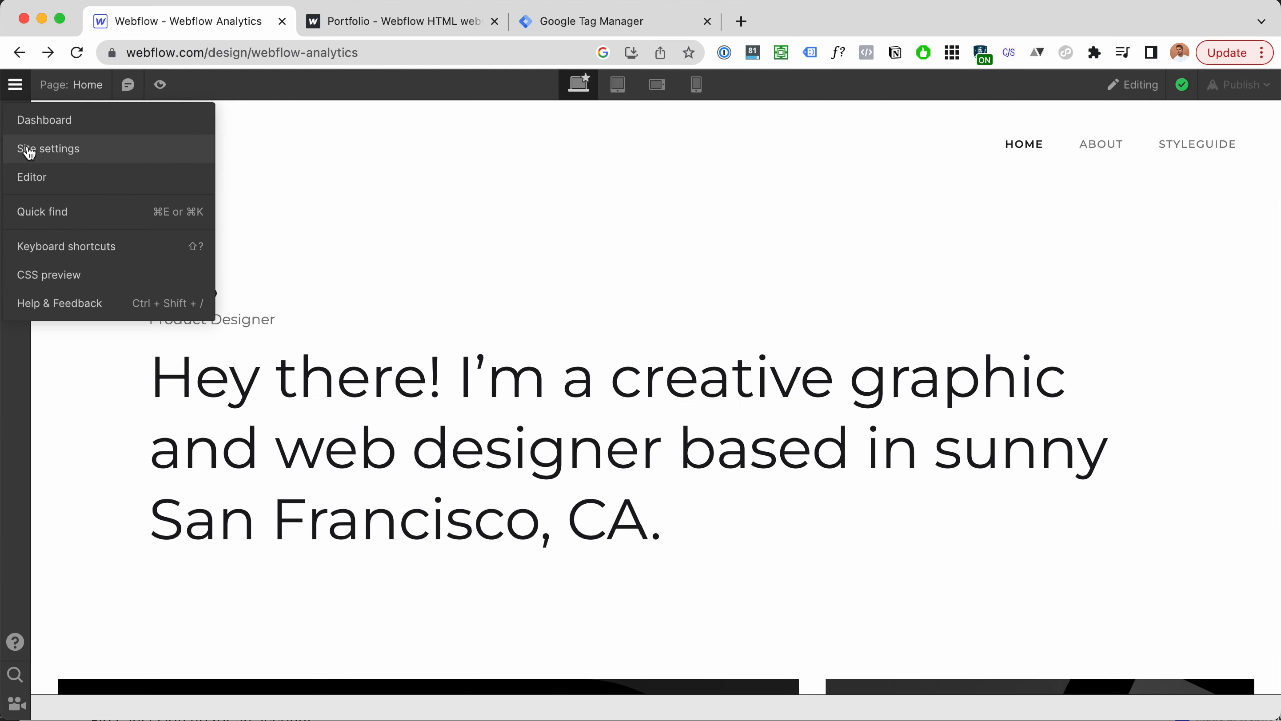
pyautogui.click(30, 150)
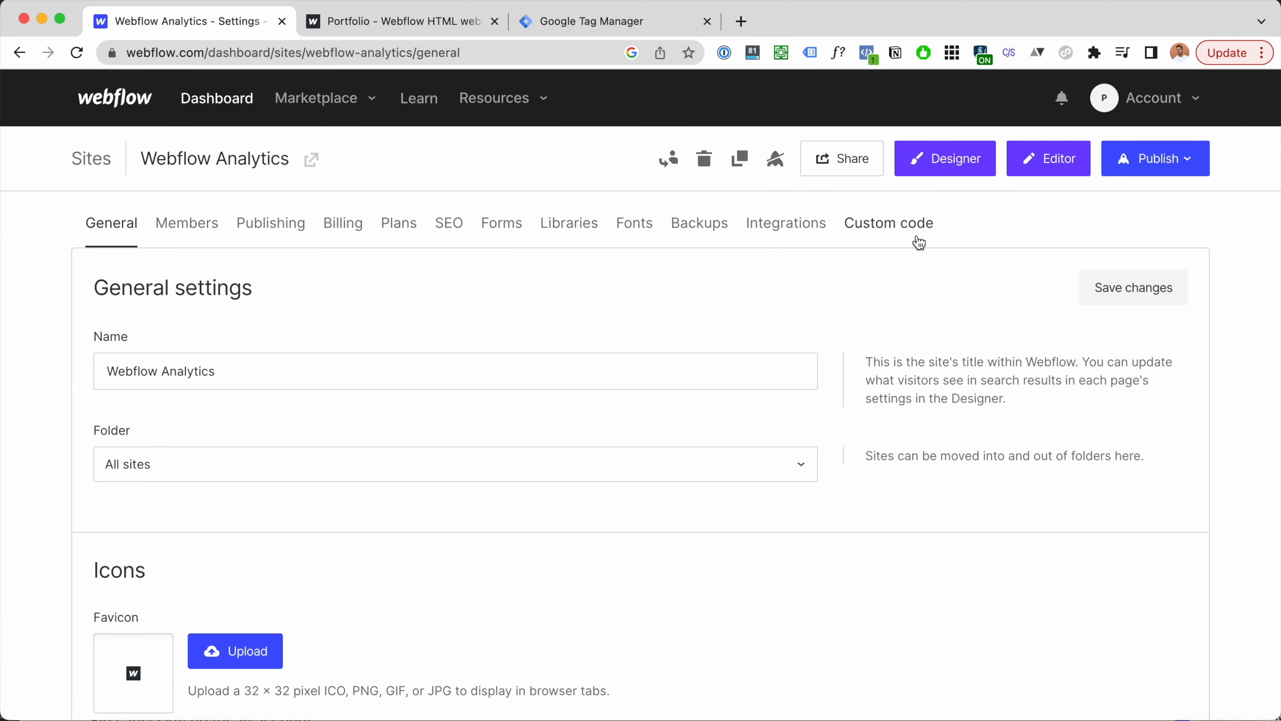
pyautogui.click(911, 230)
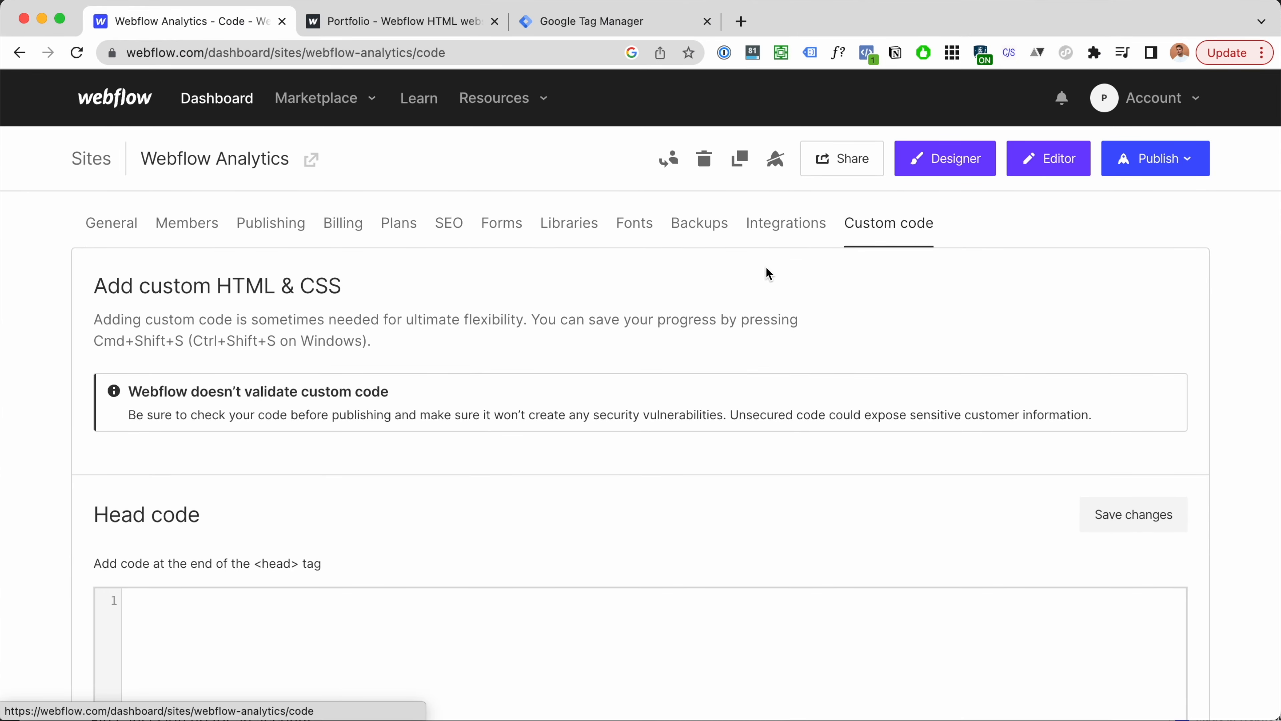
pyautogui.scroll(-3, 767, 272)
pyautogui.click(449, 460)
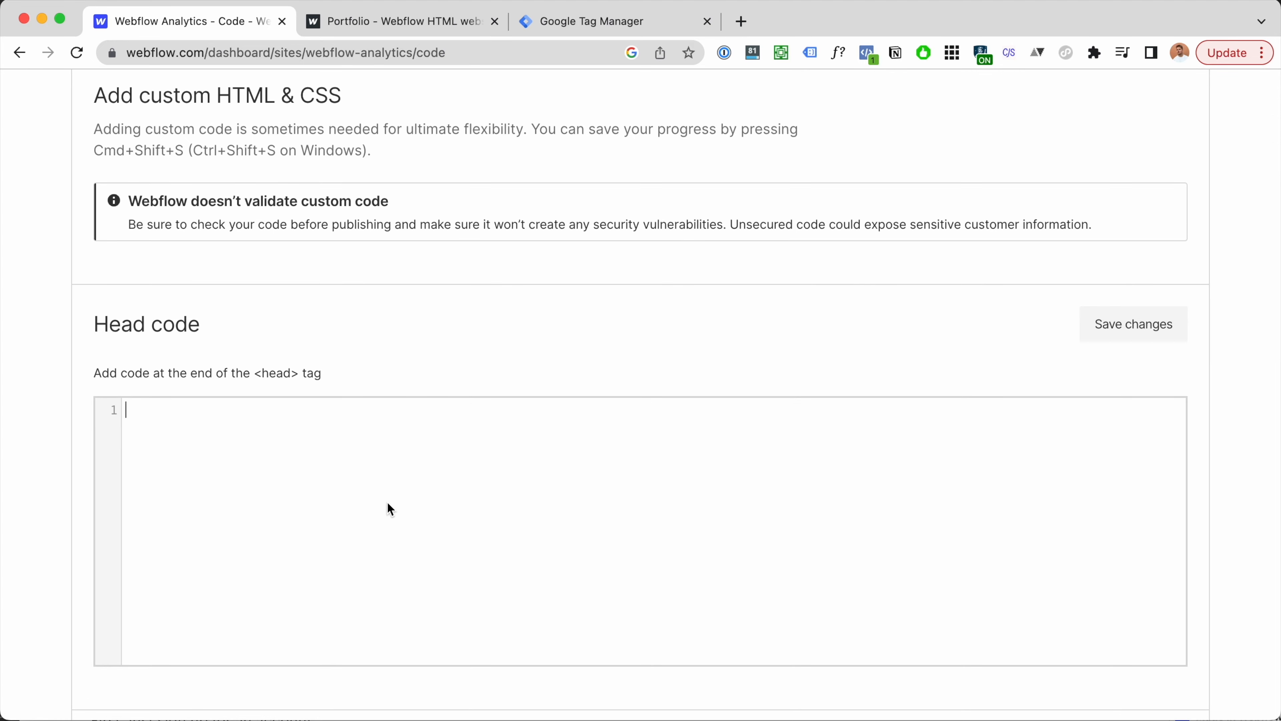
pyautogui.press('super+v')
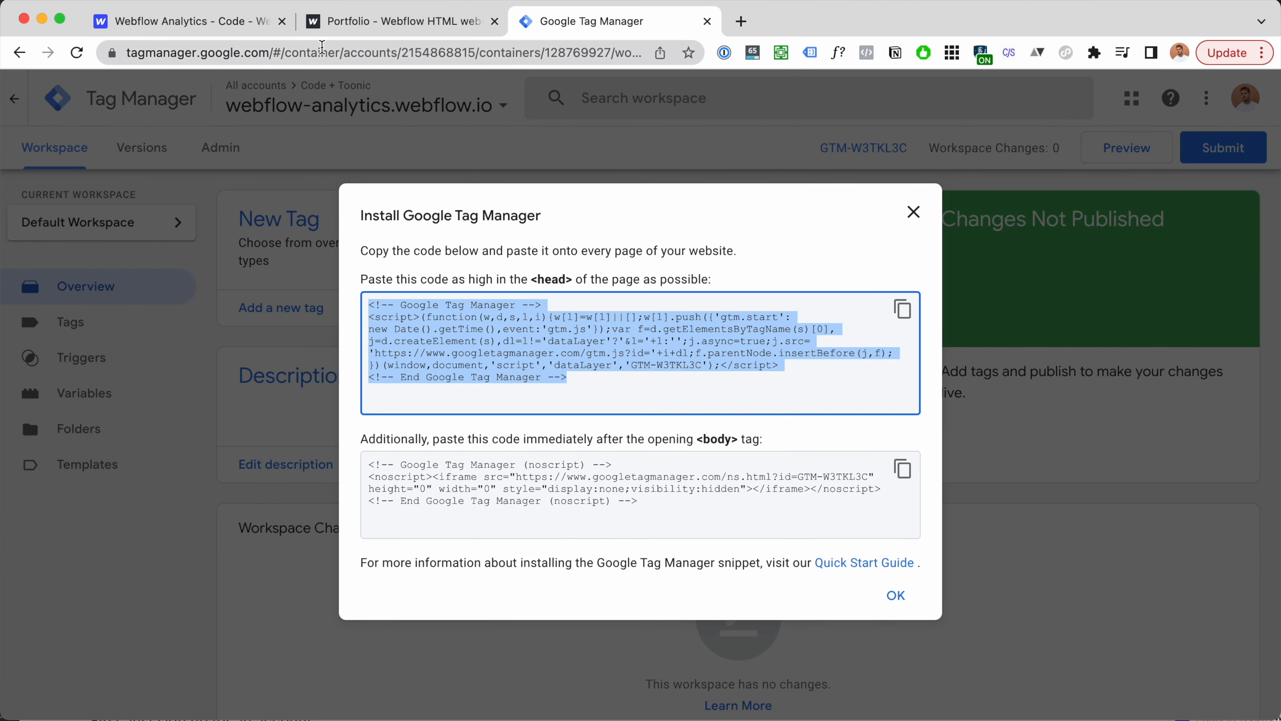
# Step: Save the custom code changes and publish the site to its selected domains
pyautogui.click(269, 31)
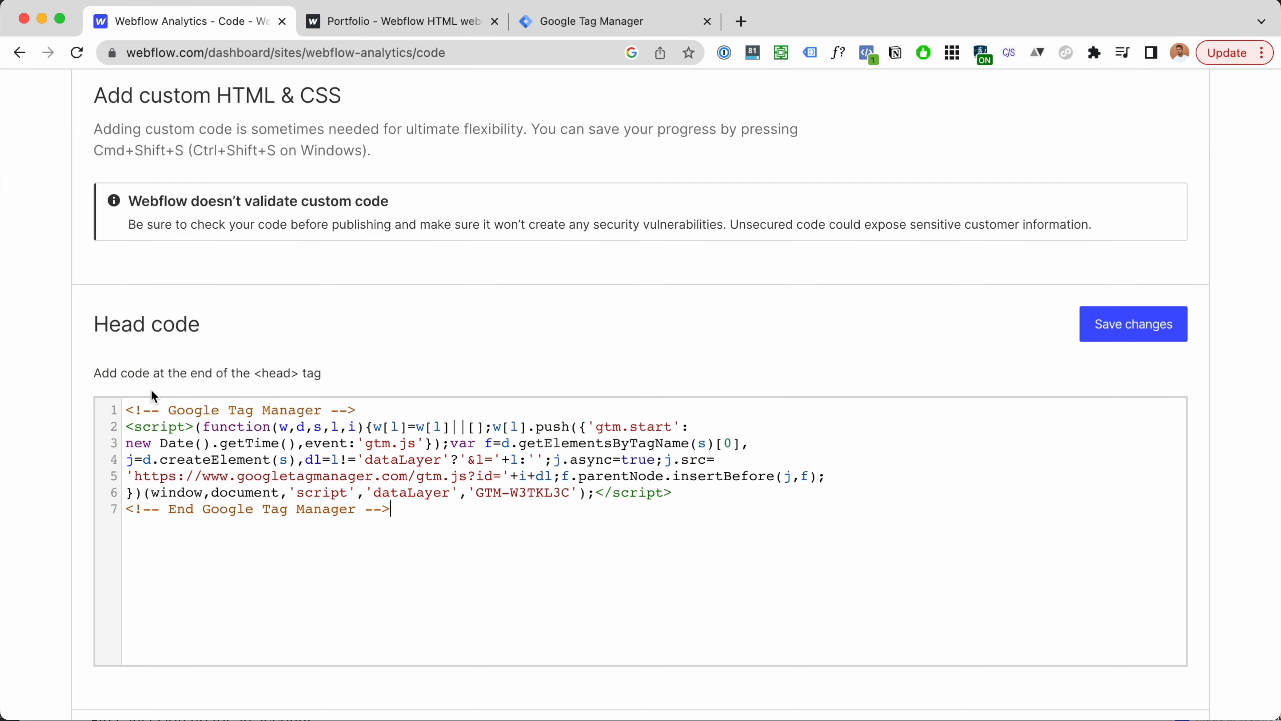
pyautogui.click(1135, 324)
pyautogui.scroll(4, 1200, 265)
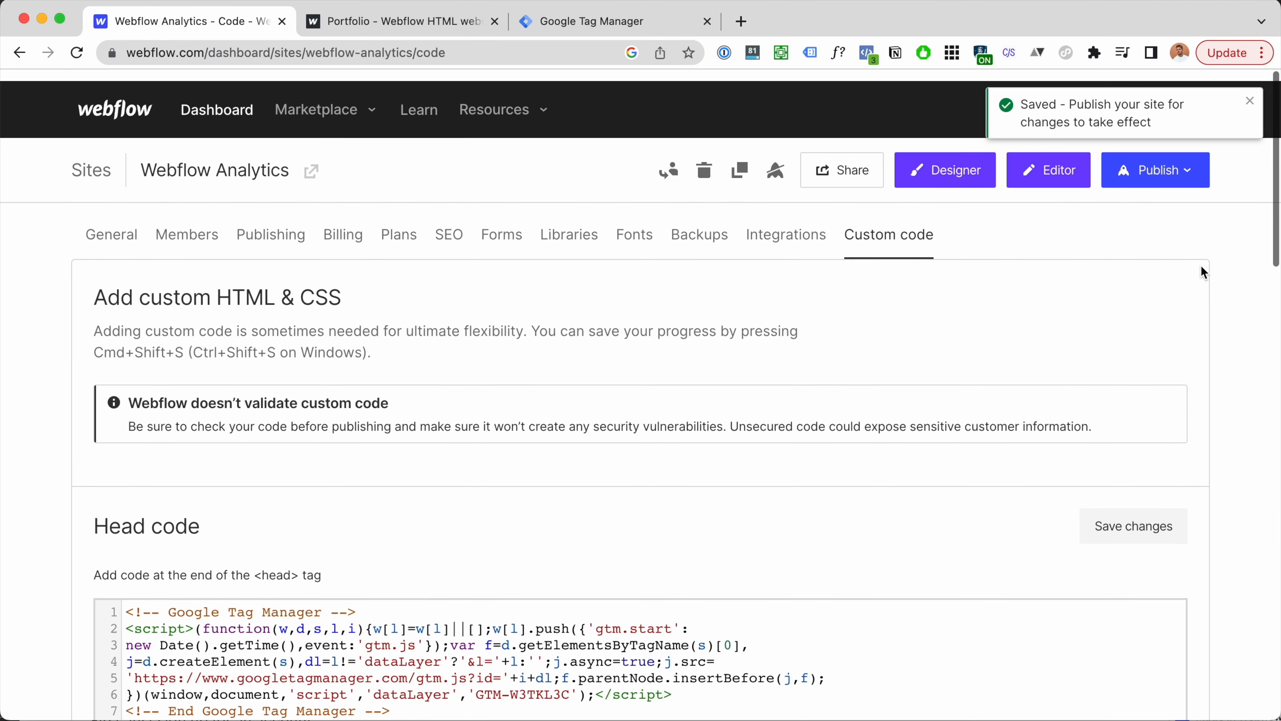
pyautogui.click(1178, 162)
pyautogui.click(1137, 417)
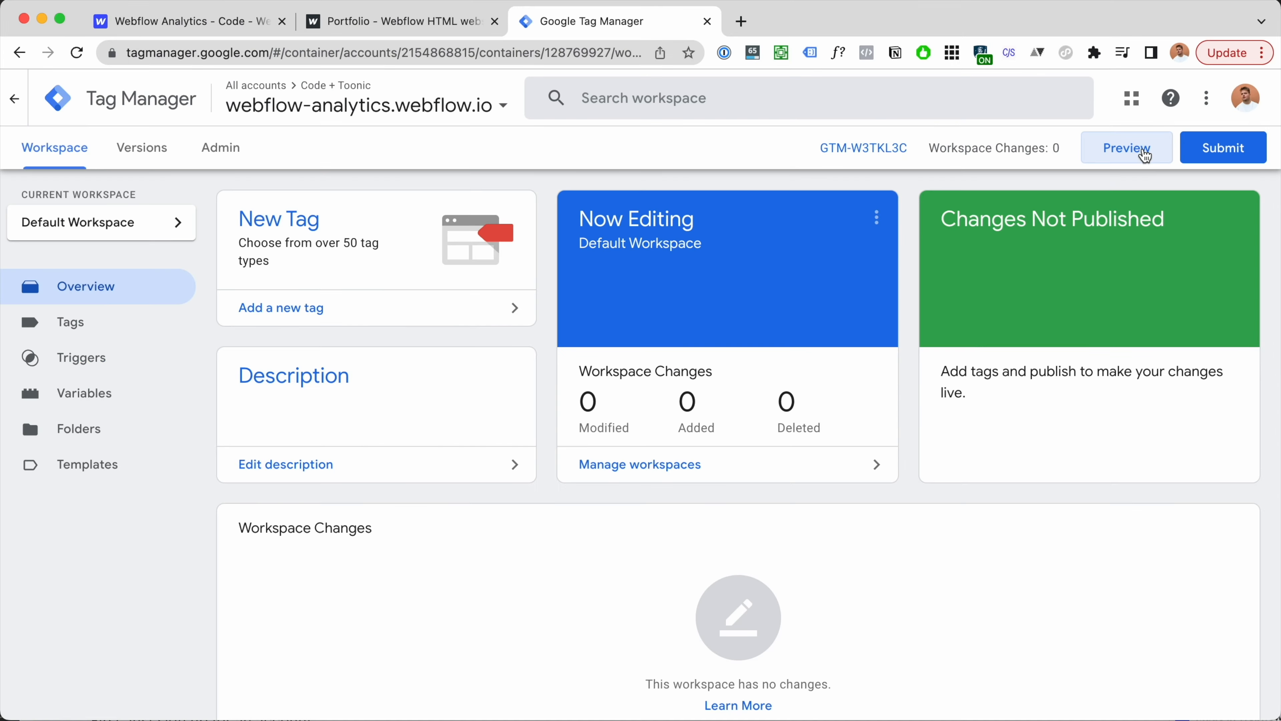
# Step: Start Tag Manager preview and connect Tag Assistant to webflow-analytics.webflow.io
pyautogui.click(1132, 156)
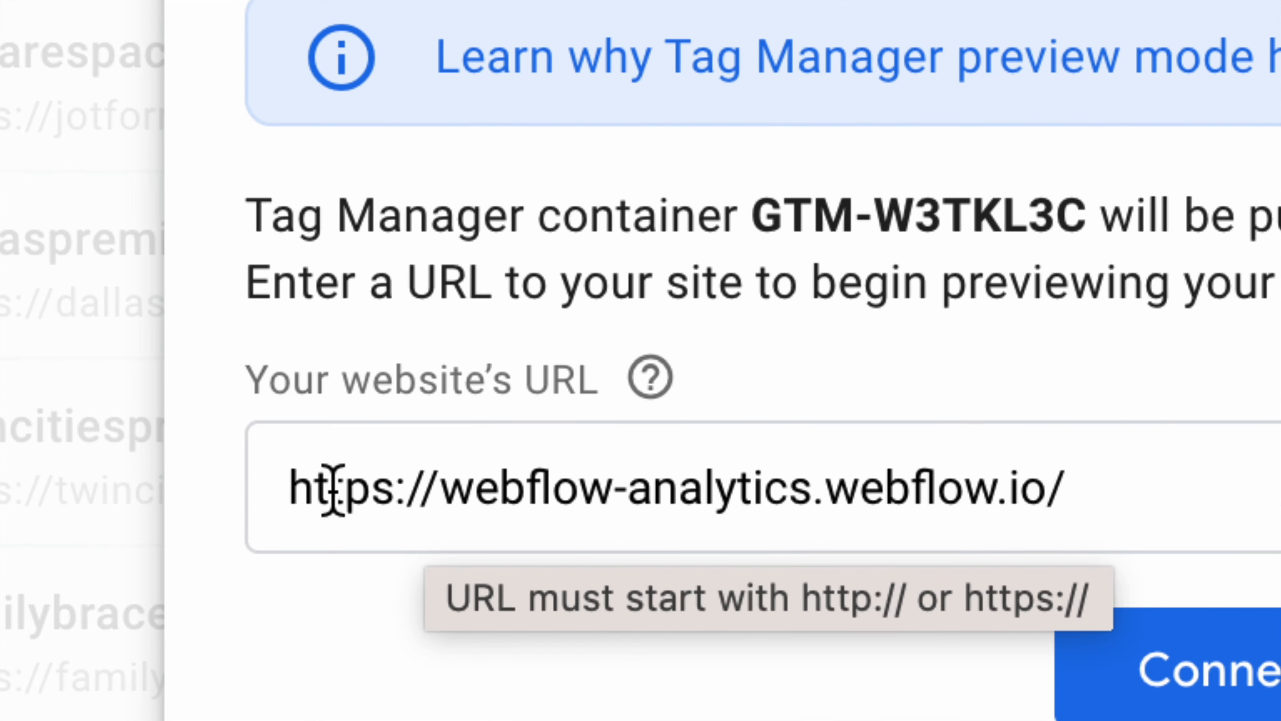
pyautogui.moveTo(309, 492); pyautogui.dragTo(1267, 504)
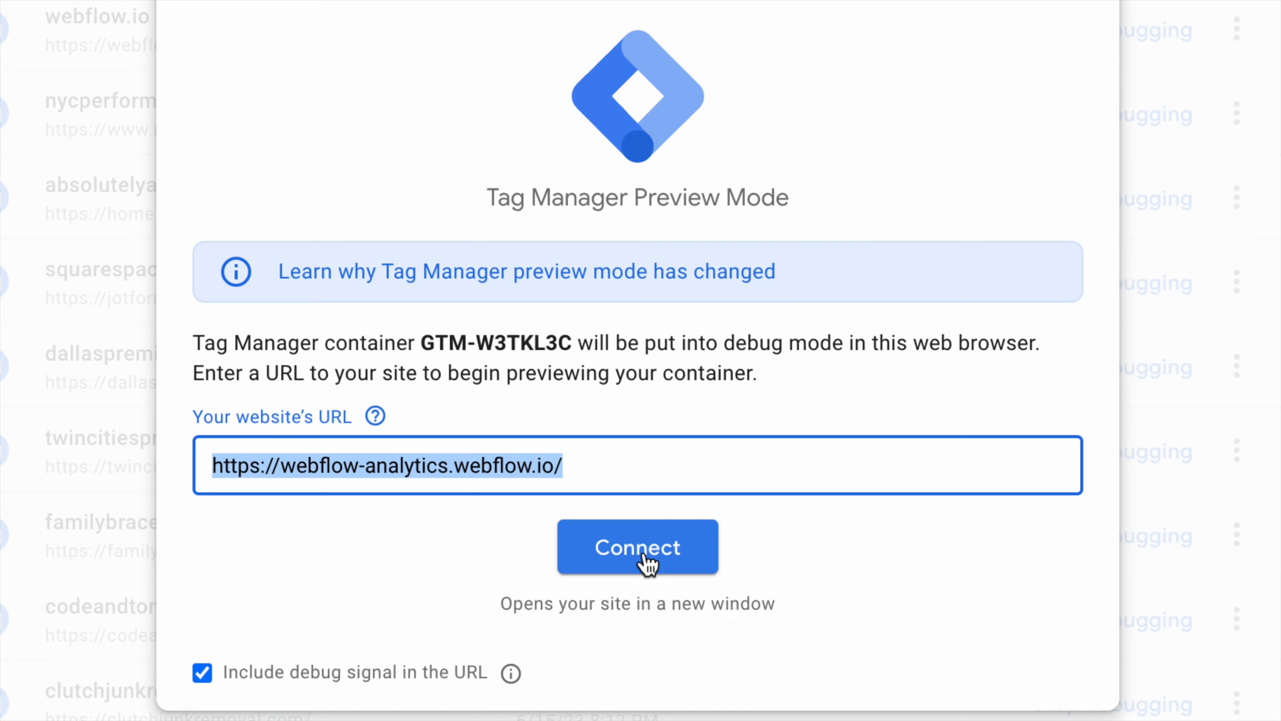
pyautogui.click(646, 557)
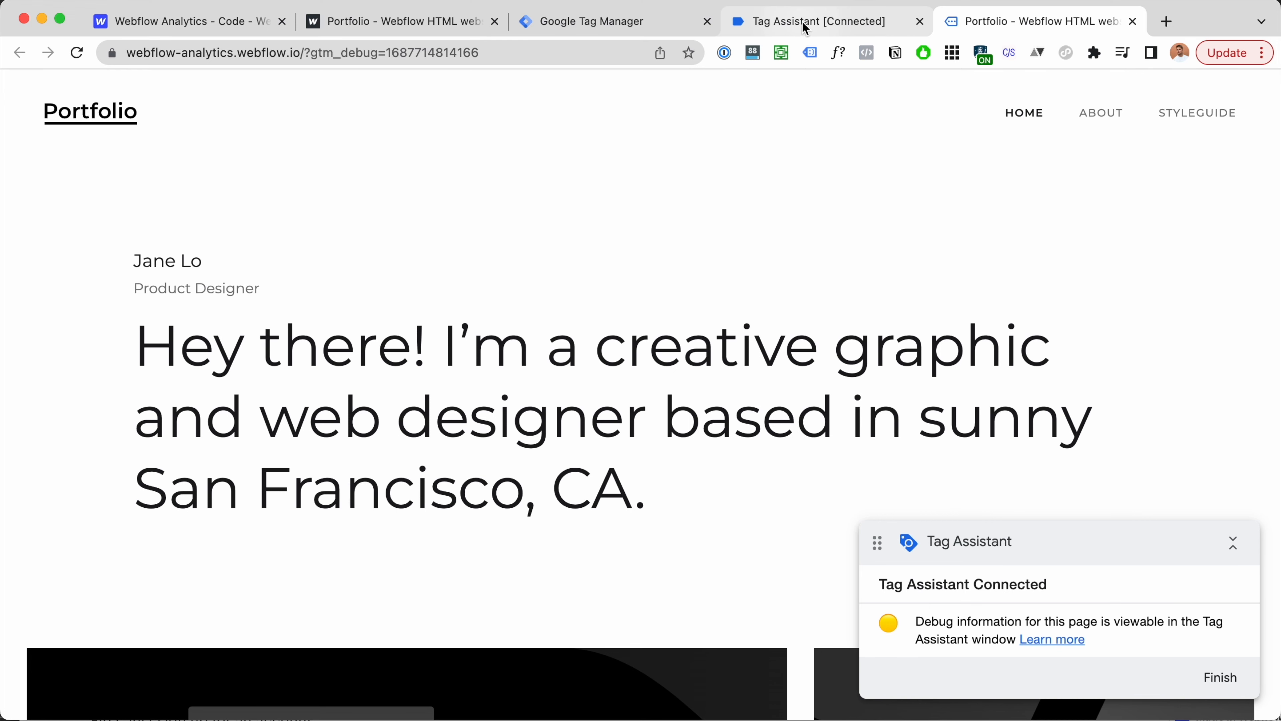
# Step: Check the browser extensions, then bring up the connected Tag Assistant window's summary
pyautogui.click(1094, 52)
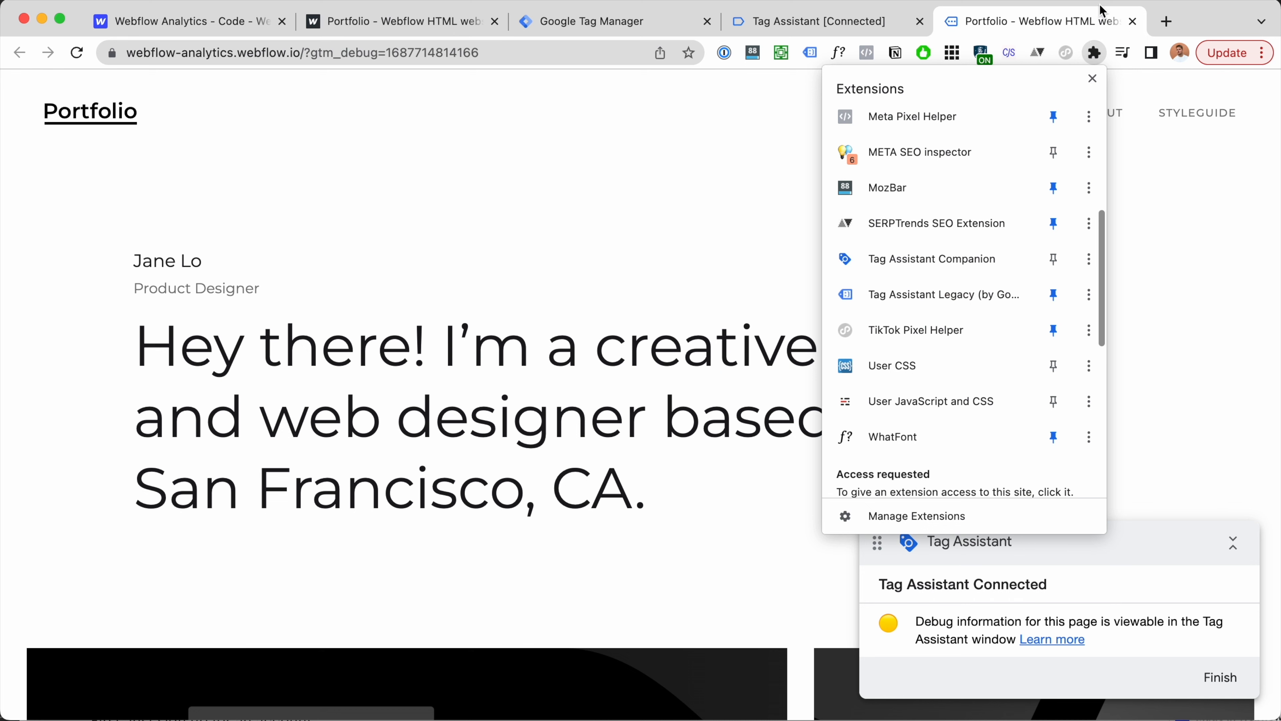
pyautogui.click(1029, 21)
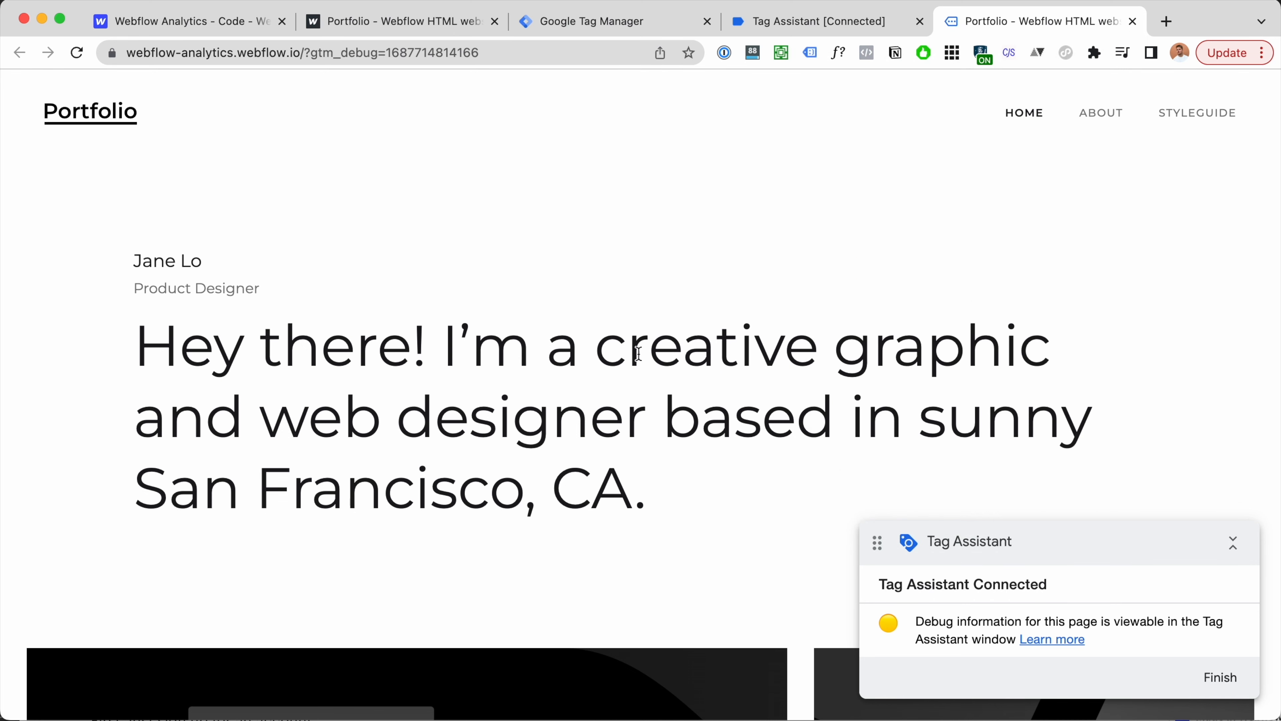
pyautogui.scroll(-5, 675, 355)
pyautogui.scroll(3, 676, 353)
pyautogui.moveTo(1139, 542); pyautogui.dragTo(1152, 549)
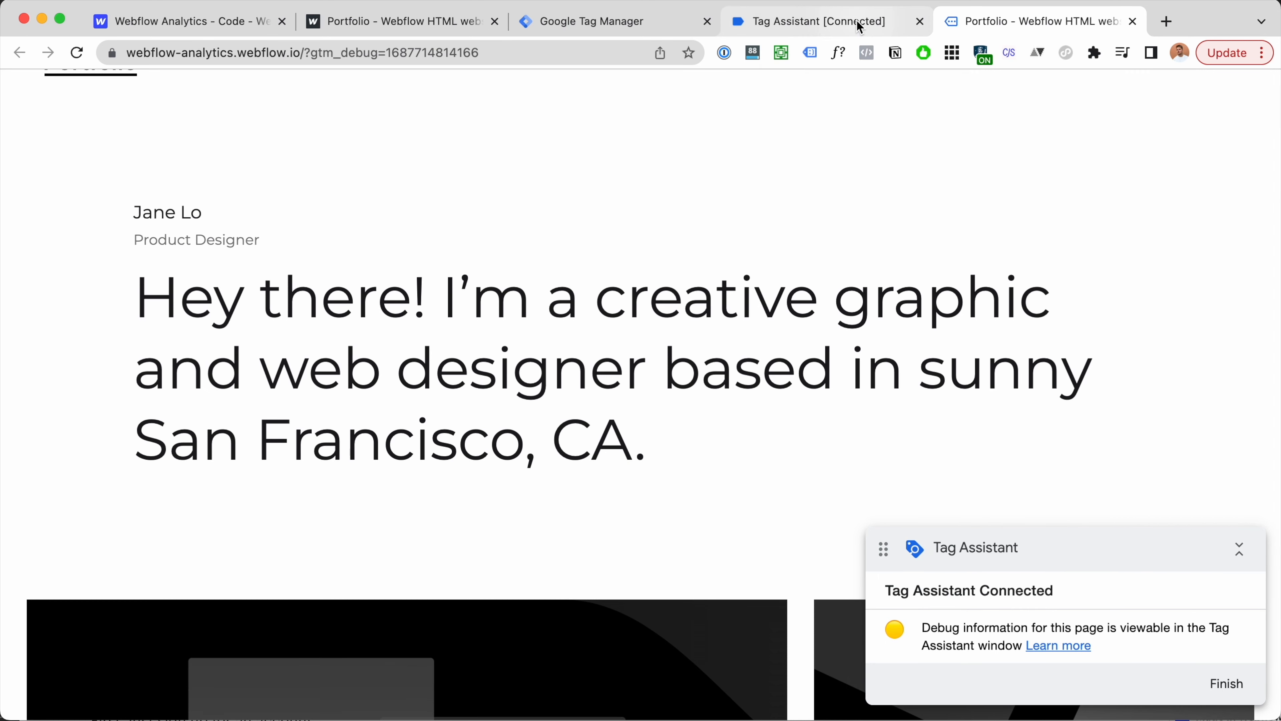
pyautogui.click(855, 22)
pyautogui.click(612, 417)
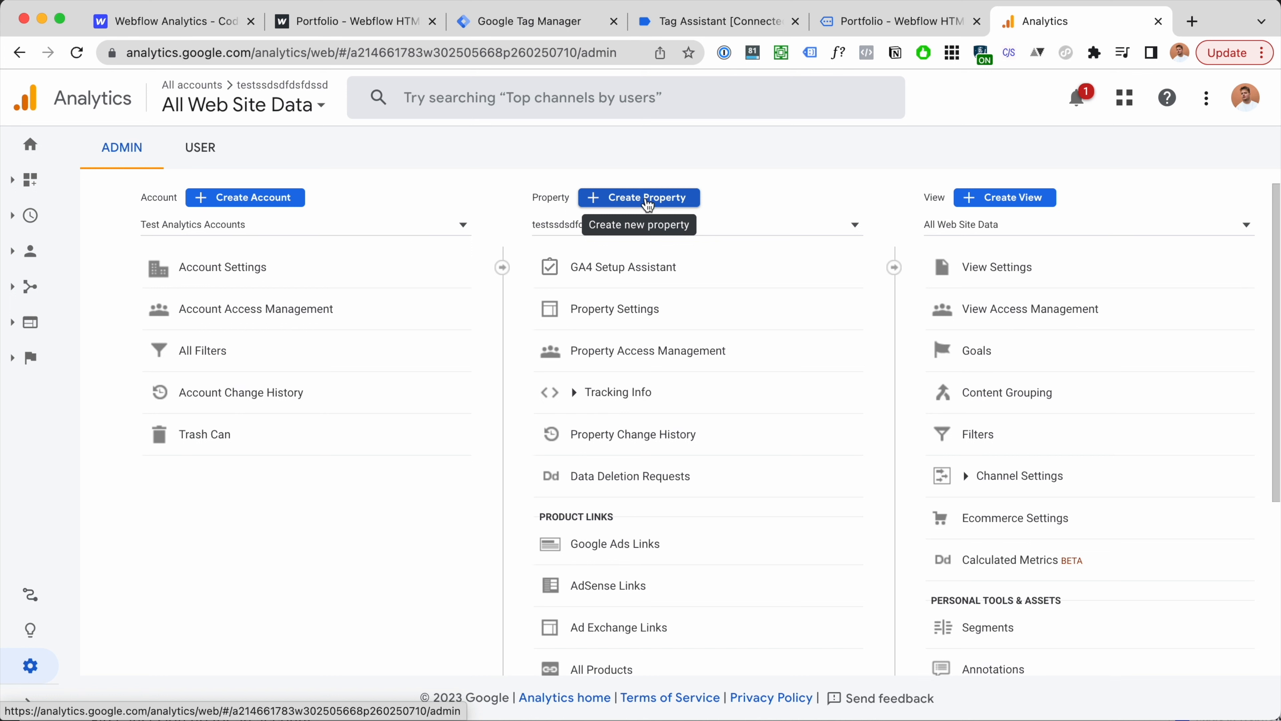
# Step: Name the new property webflow-analytics.webflow.io, reveal advanced options, and continue to business details
pyautogui.click(647, 199)
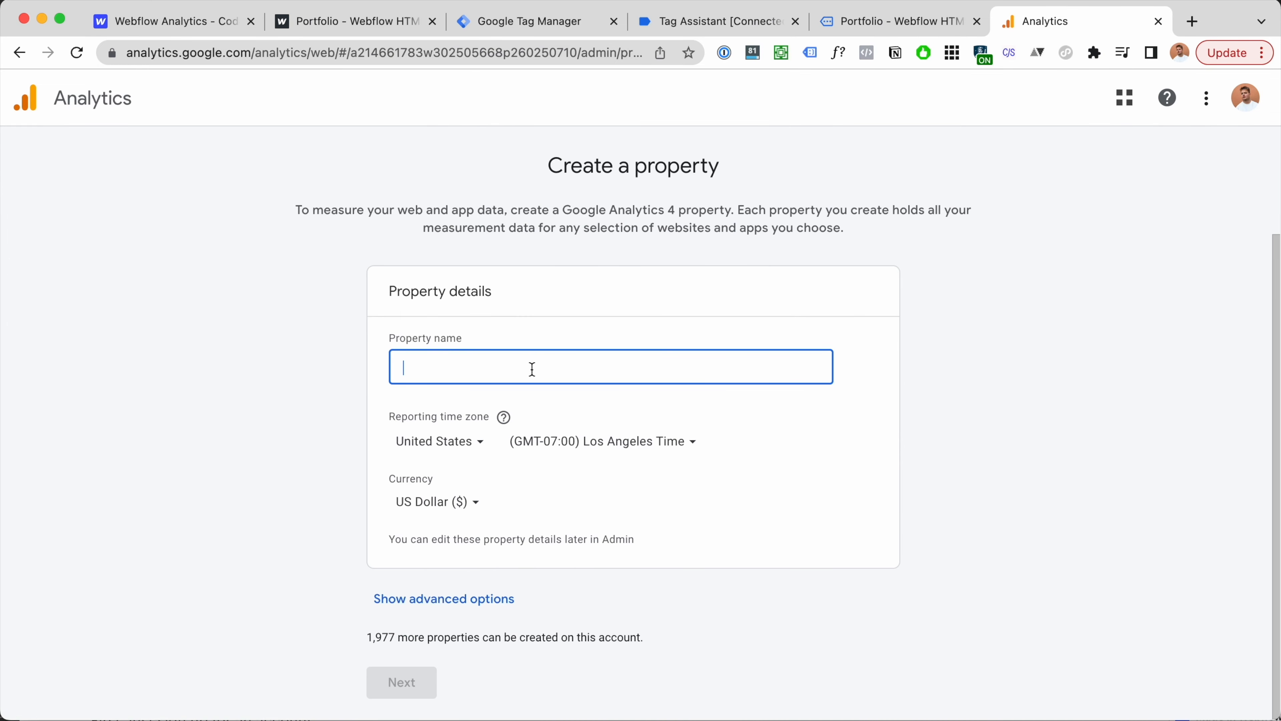
pyautogui.write('webflow-analytics.webflow.io')
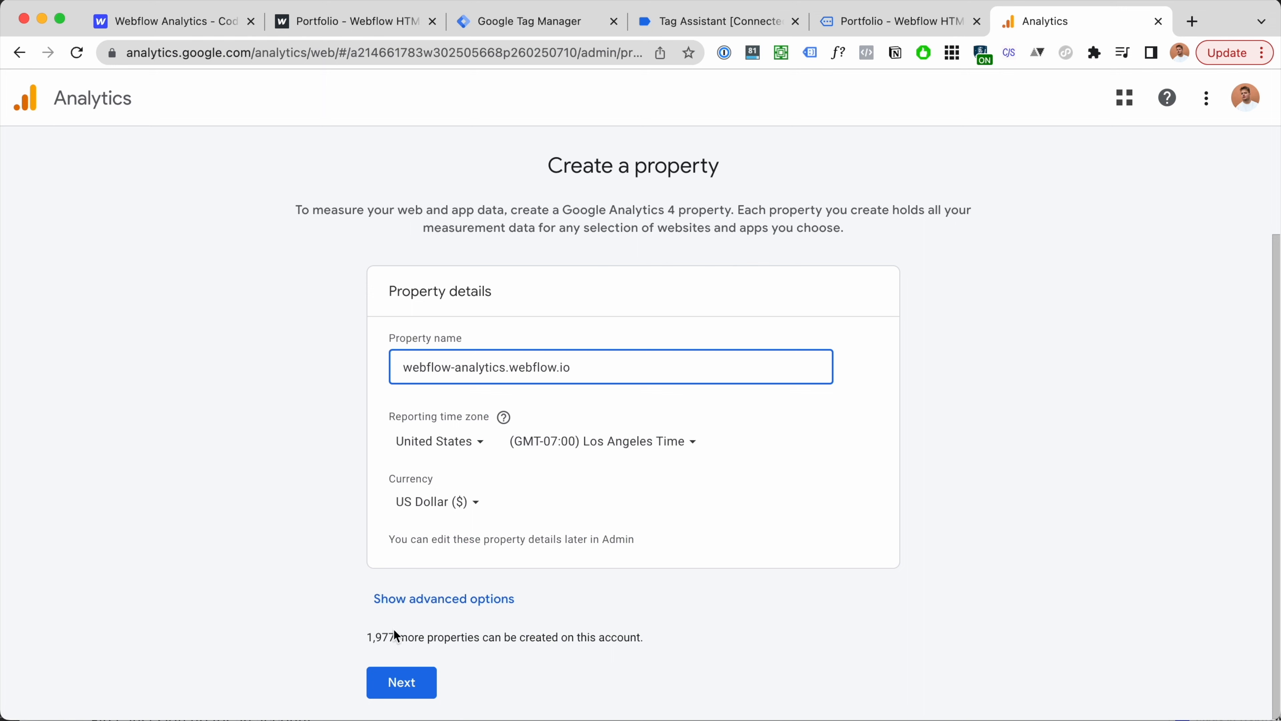
pyautogui.click(428, 603)
pyautogui.scroll(-3, 473, 507)
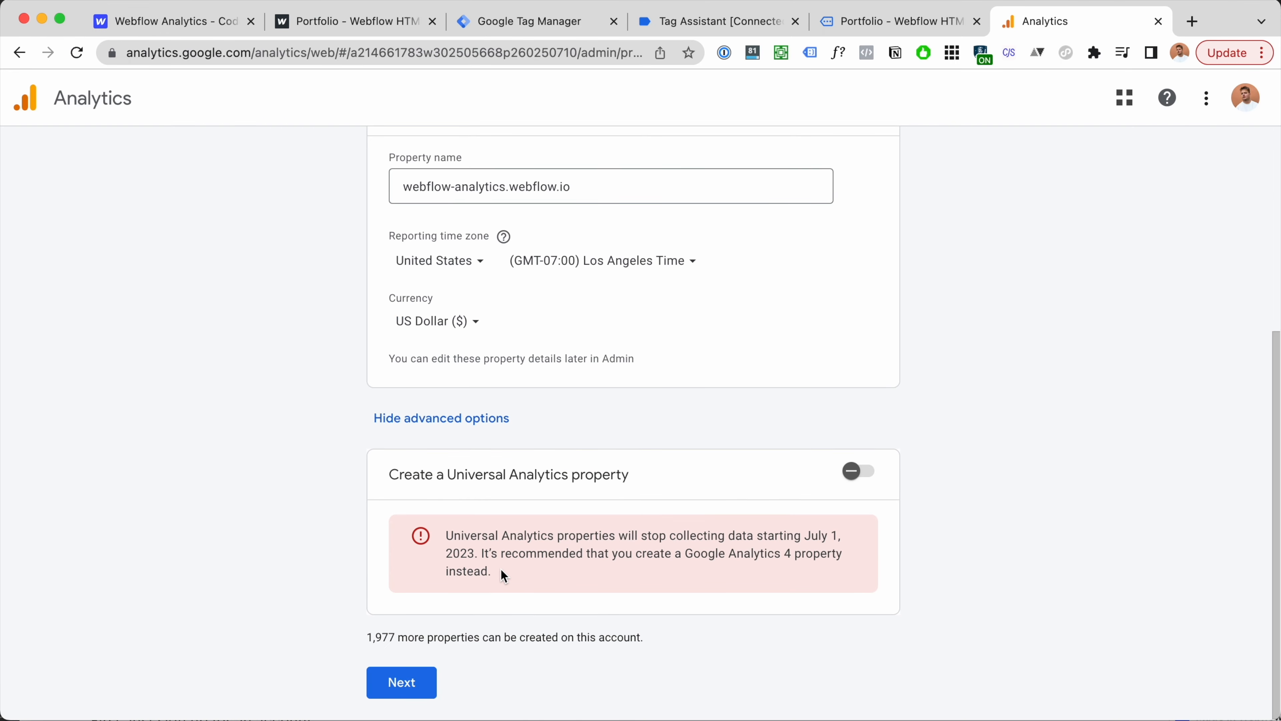
pyautogui.click(411, 687)
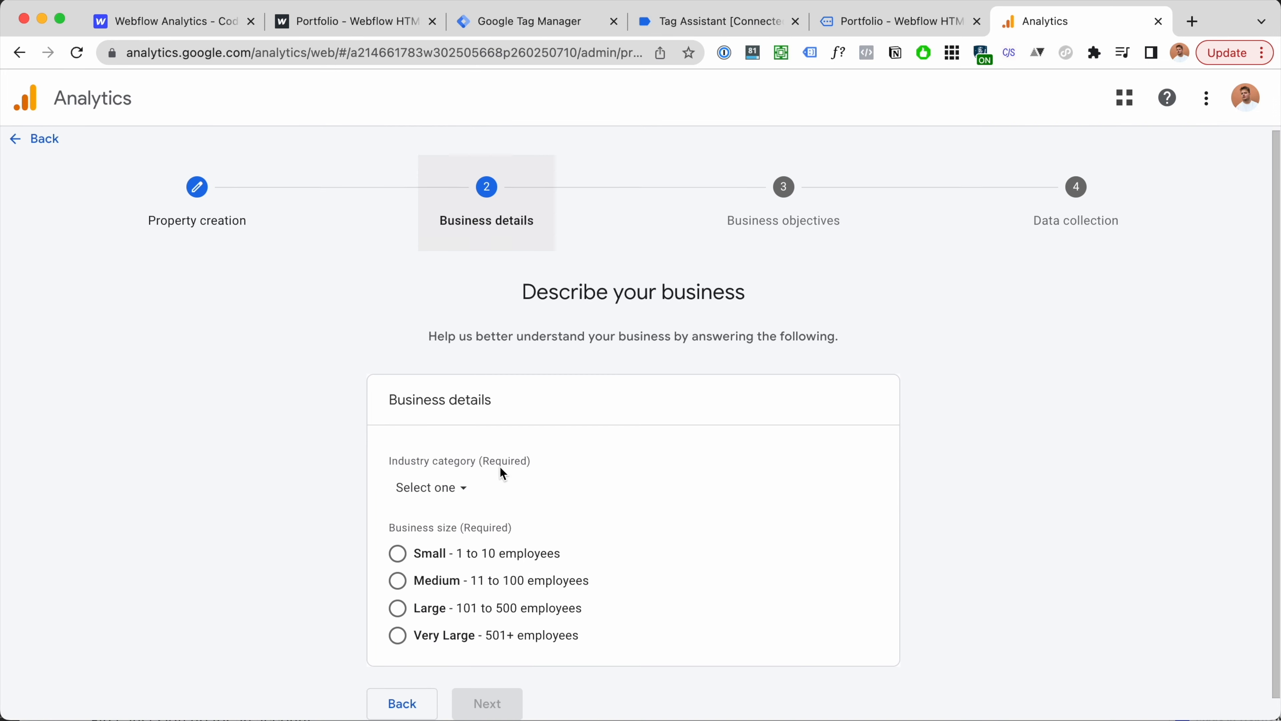
# Step: Set the industry category to Finance and business size to 1–10 employees
pyautogui.click(440, 474)
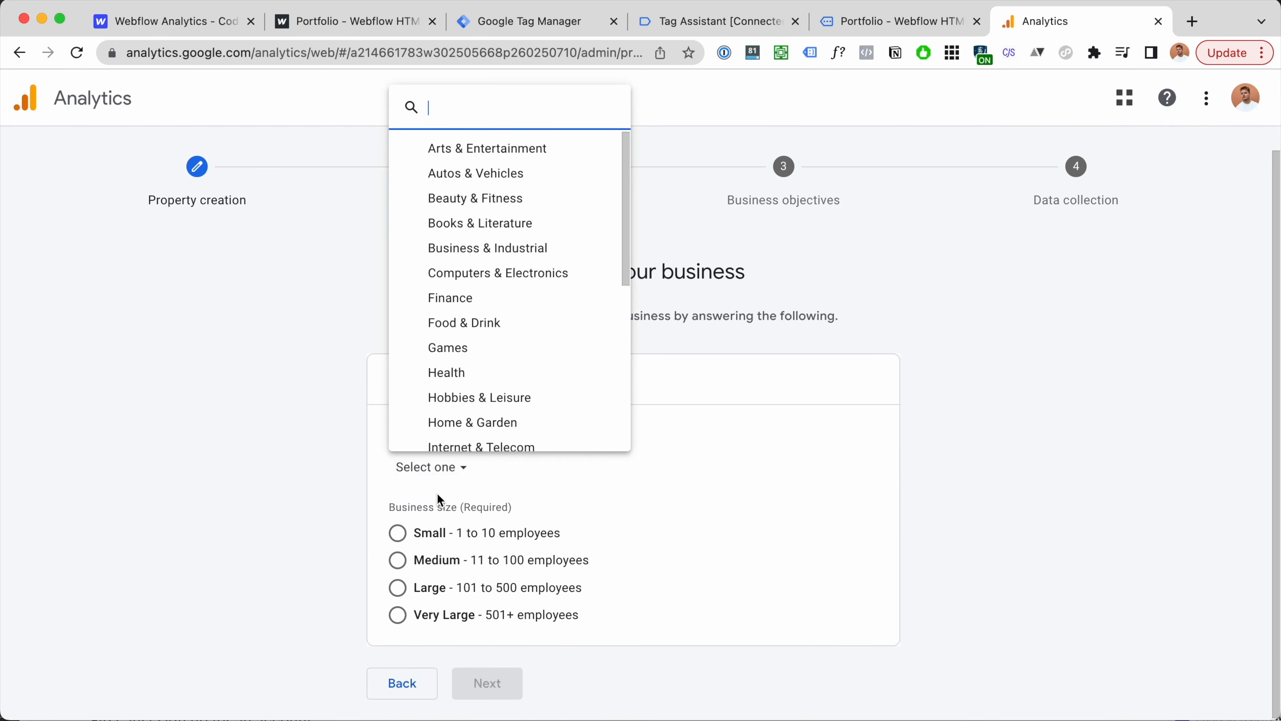
pyautogui.click(492, 298)
pyautogui.click(398, 532)
pyautogui.click(487, 682)
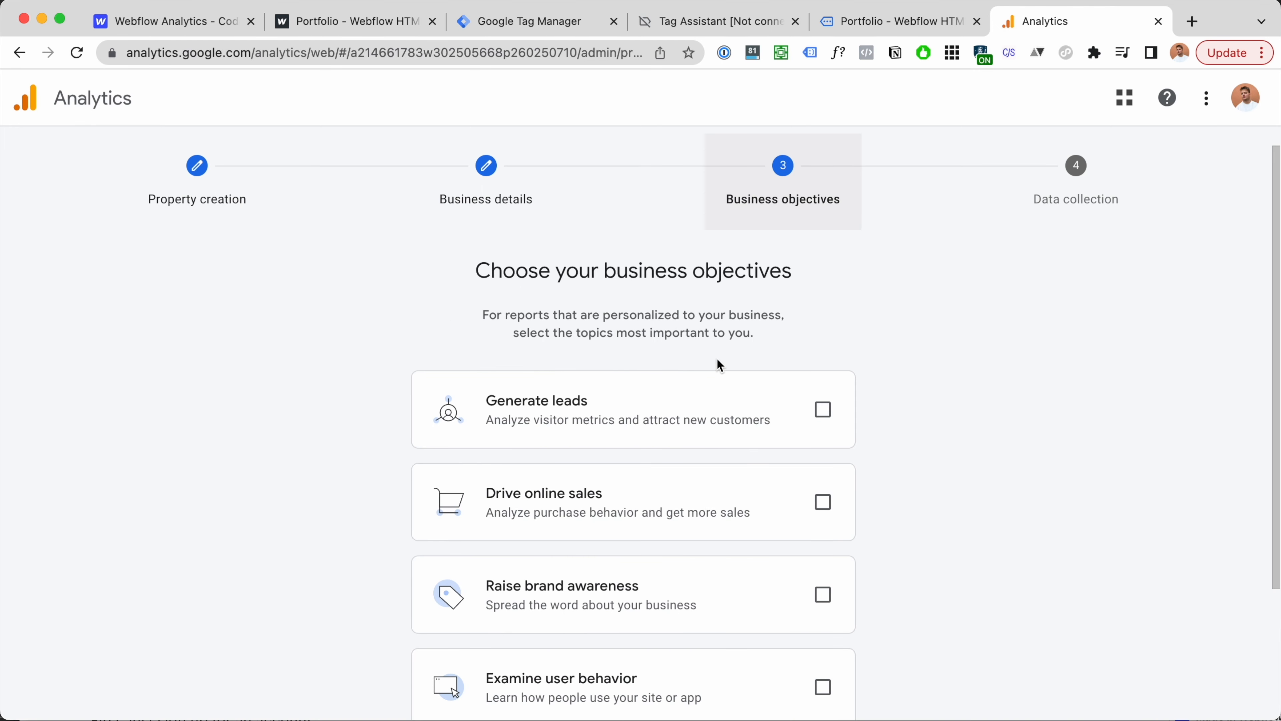
# Step: Choose the Generate leads and Drive online sales objectives and create the property
pyautogui.scroll(-5, 719, 364)
pyautogui.click(824, 237)
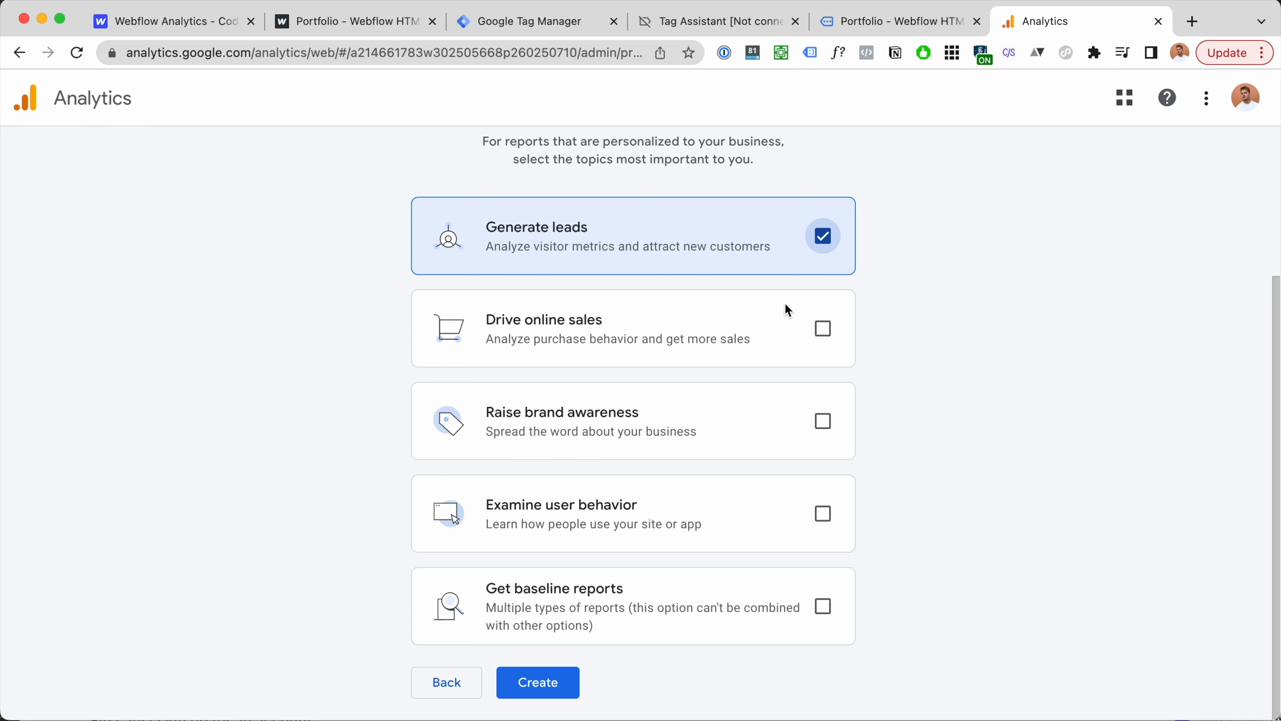
pyautogui.click(823, 328)
pyautogui.click(556, 696)
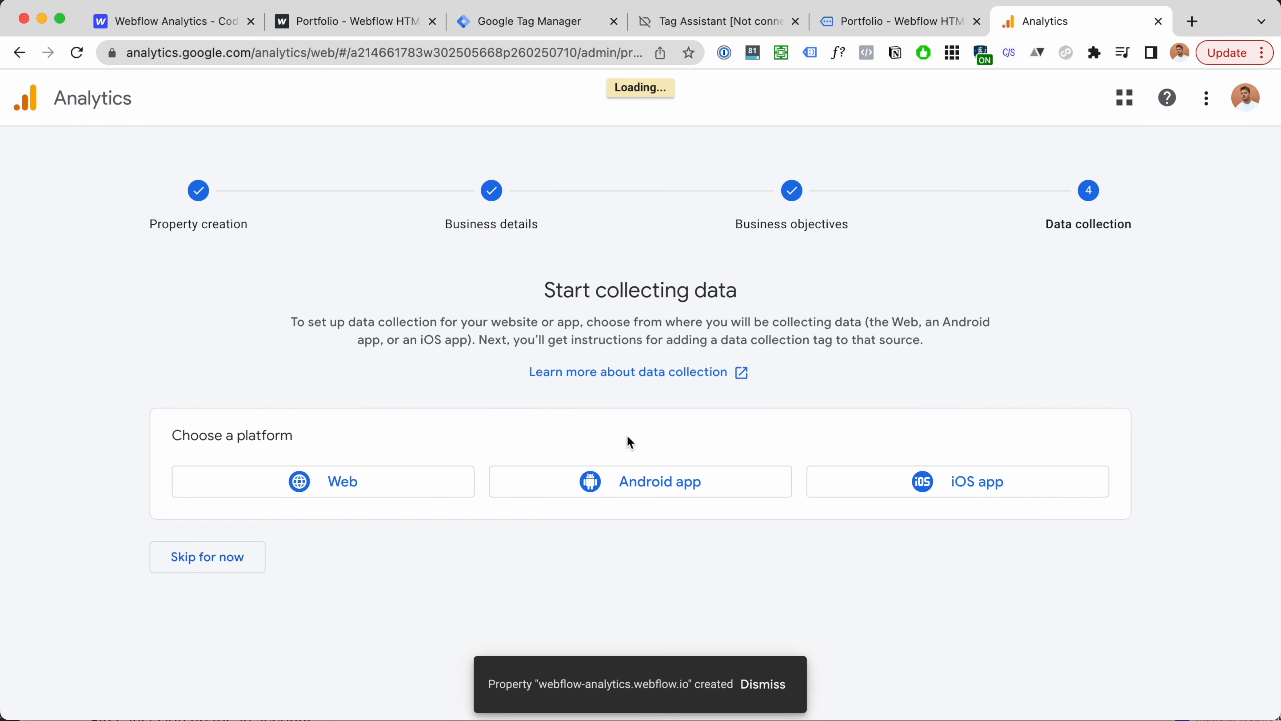
# Step: Set up a Web stream with URL and name webflow-analytics.webflow.io, listing all enhanced measurement events
pyautogui.click(221, 481)
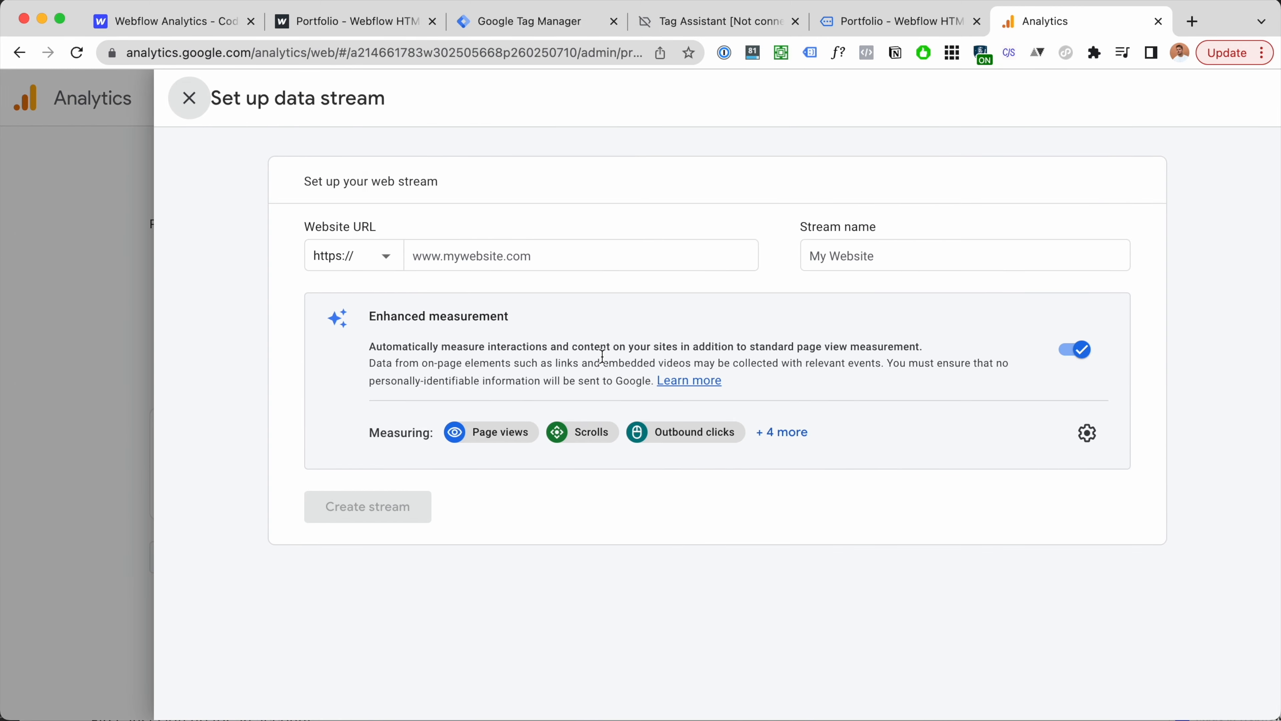
pyautogui.click(540, 255)
pyautogui.write('webflow-analytics.webflow.io')
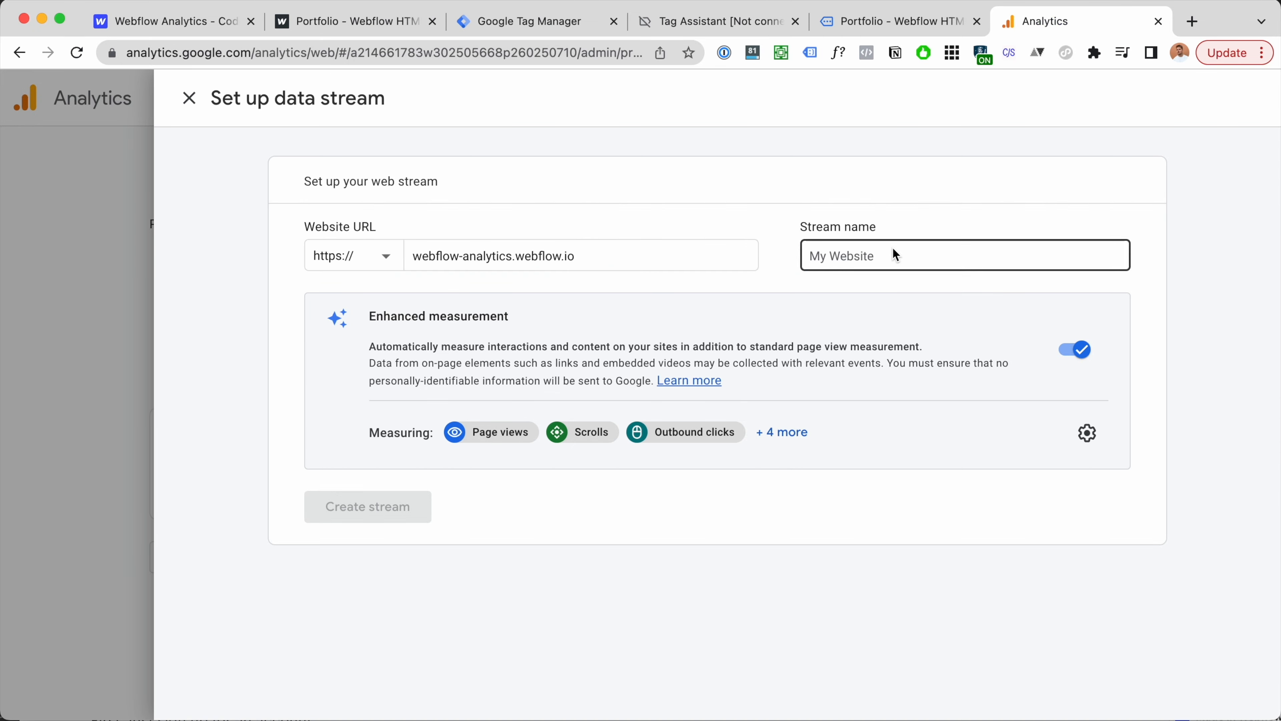
pyautogui.click(893, 247)
pyautogui.write('webflow-analytics.webflow.io')
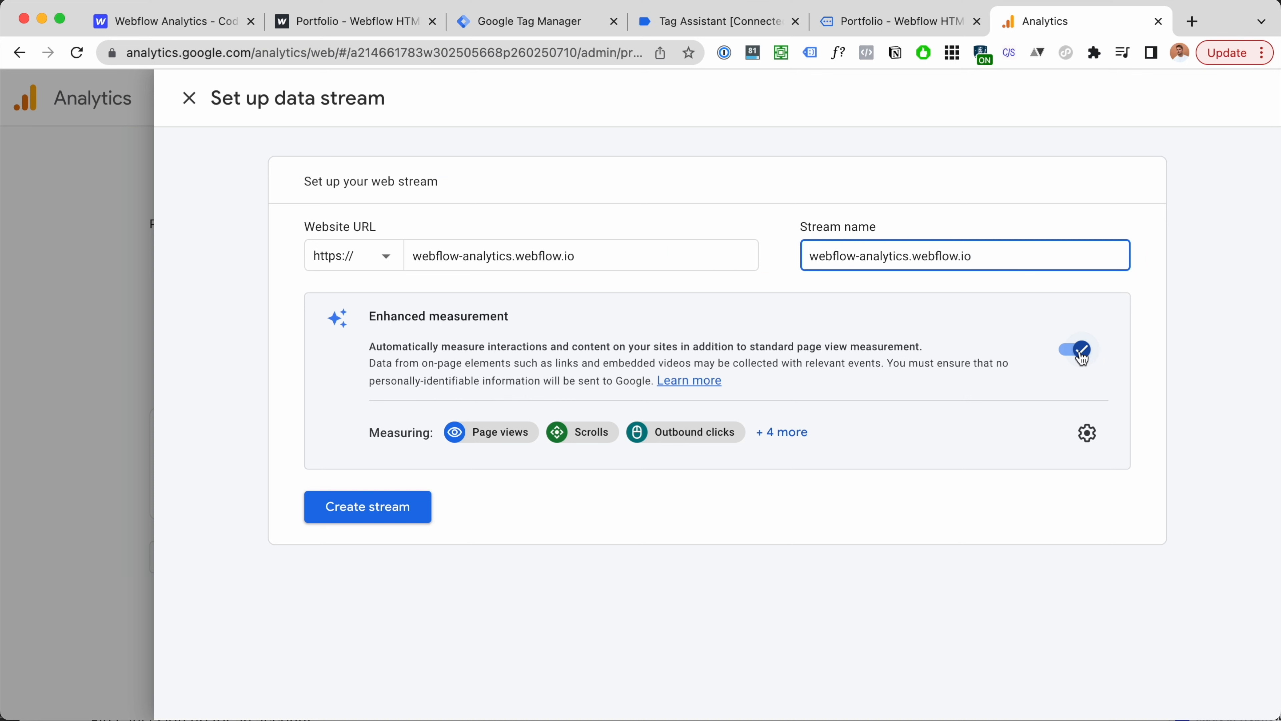
pyautogui.click(731, 448)
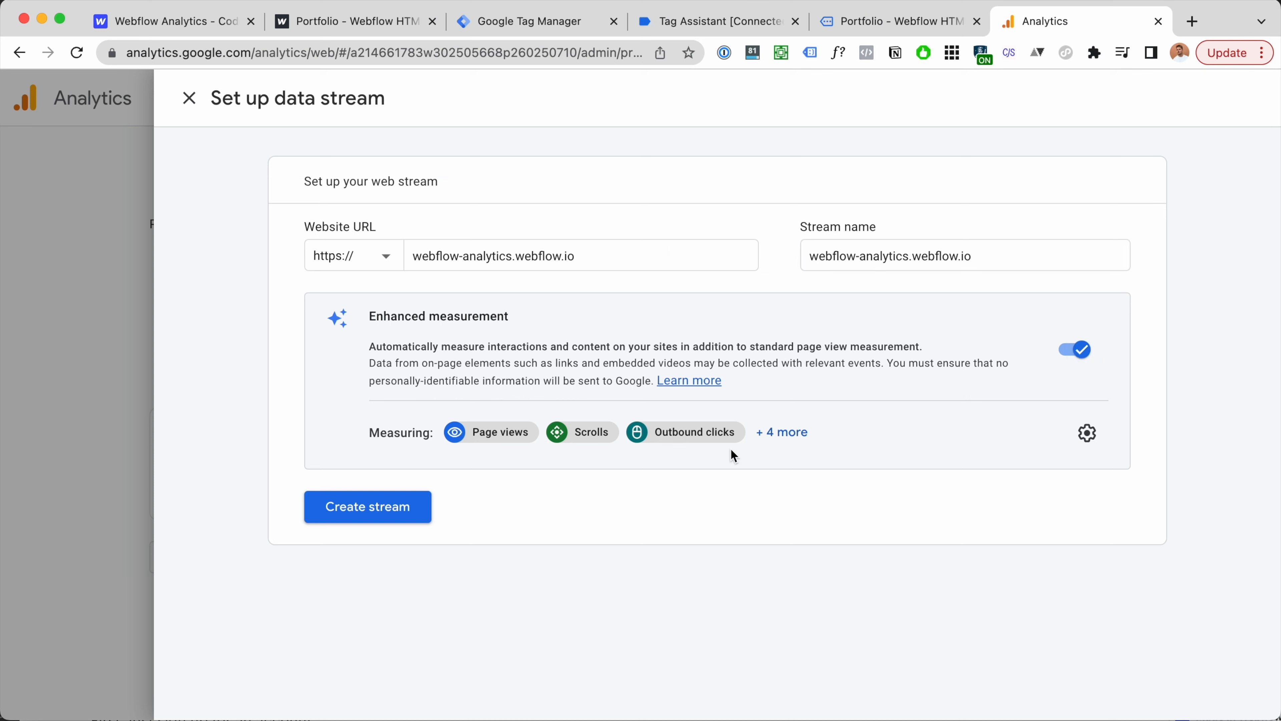
pyautogui.click(791, 443)
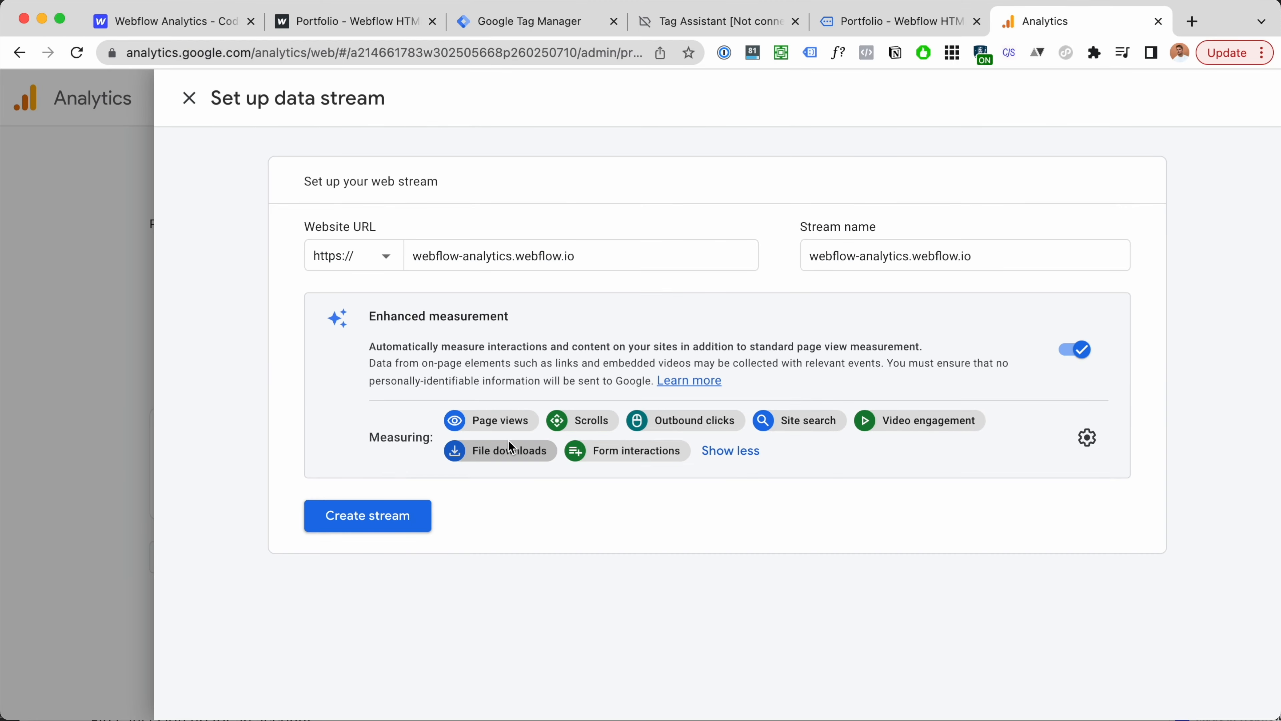
# Step: Switch off Scrolls, Outbound clicks, Site search, Form interactions and File downloads, then save
pyautogui.click(1088, 437)
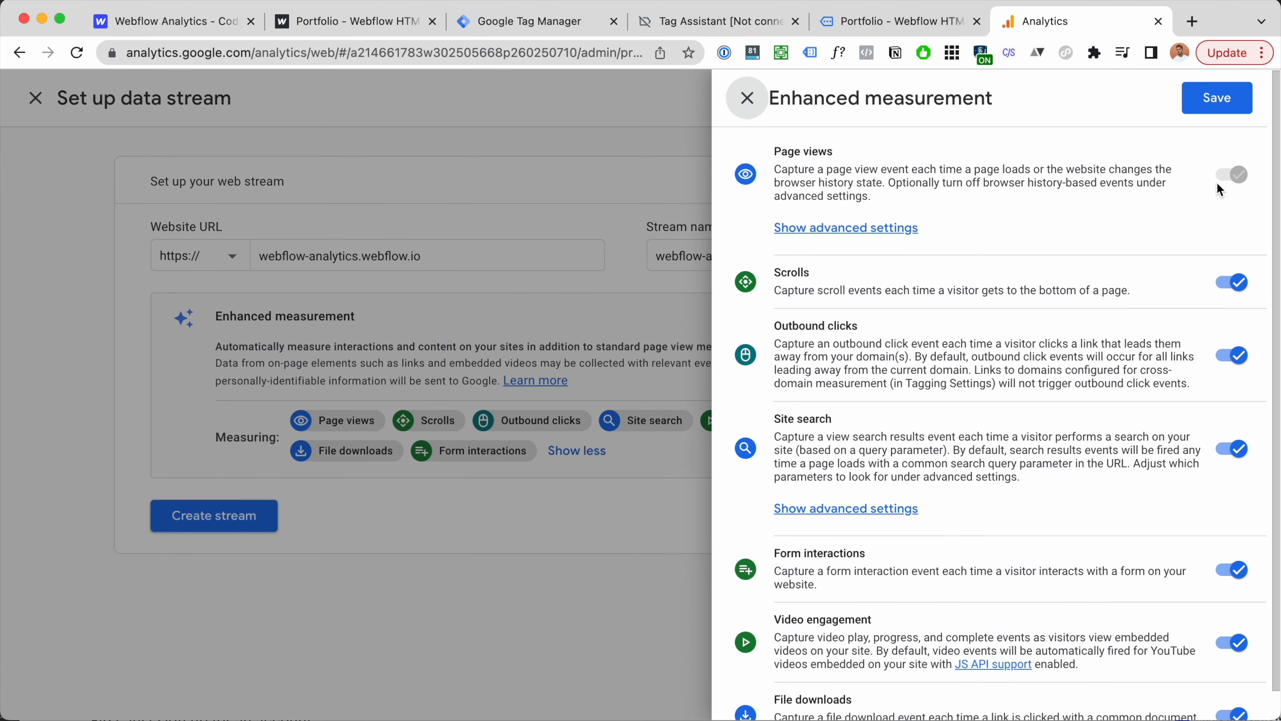
pyautogui.scroll(-1, 1216, 257)
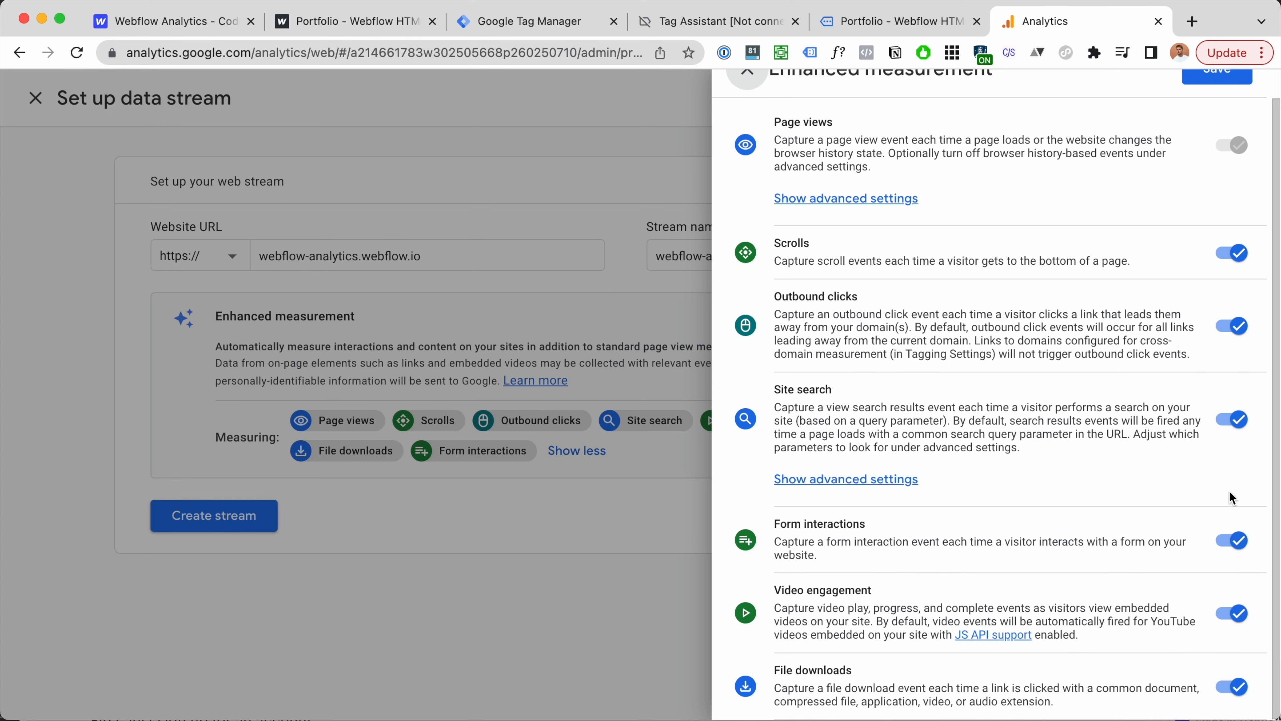
pyautogui.scroll(1, 1215, 233)
pyautogui.scroll(-1, 1214, 233)
pyautogui.click(634, 273)
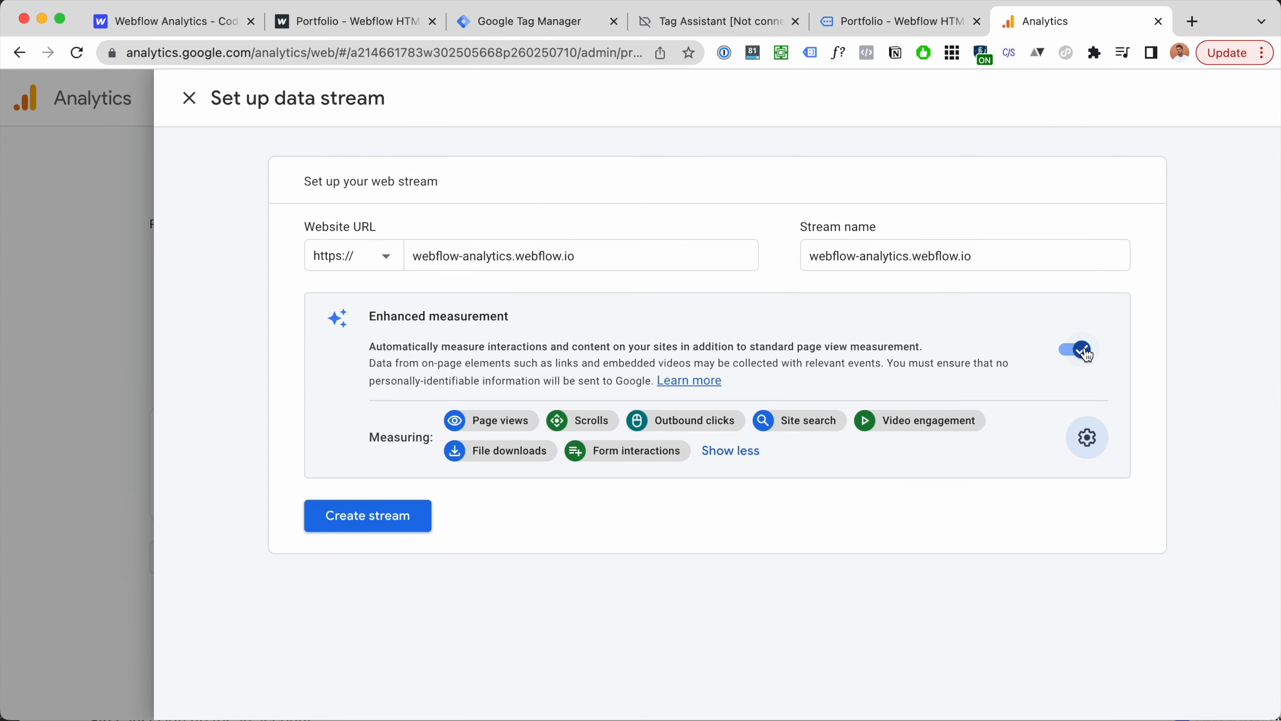
pyautogui.click(1087, 437)
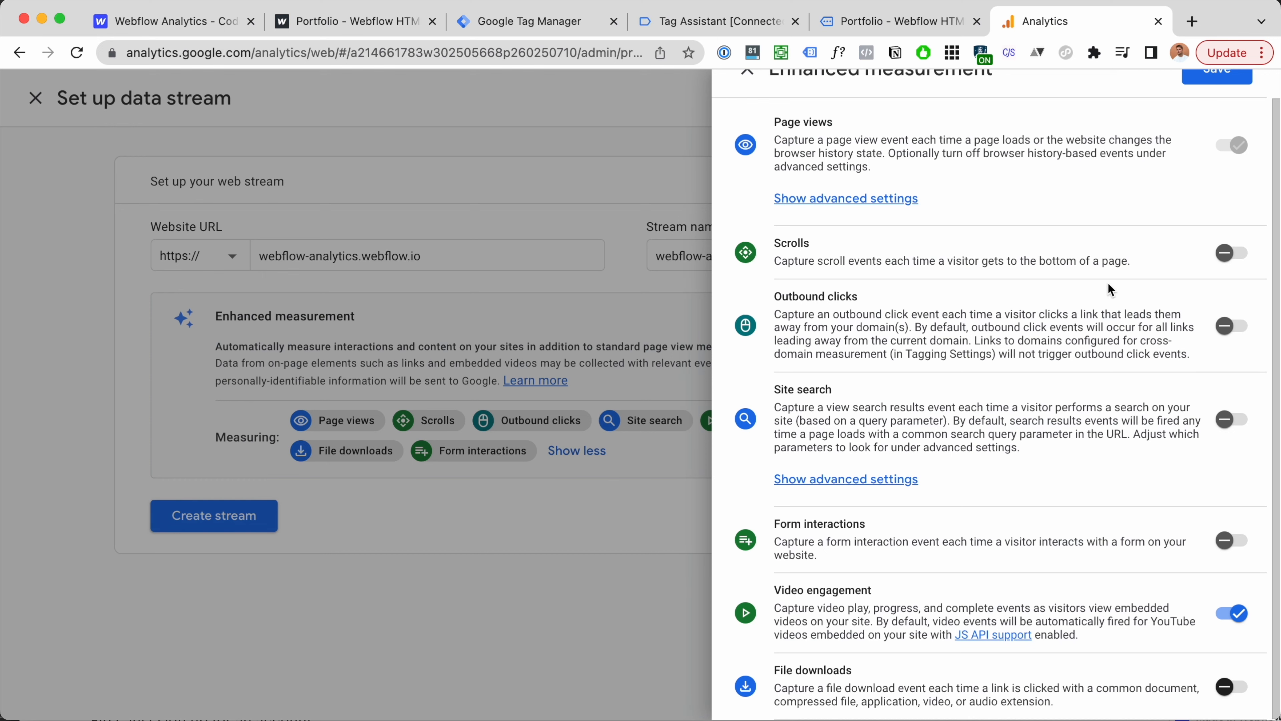
pyautogui.scroll(1, 1083, 306)
pyautogui.click(1237, 112)
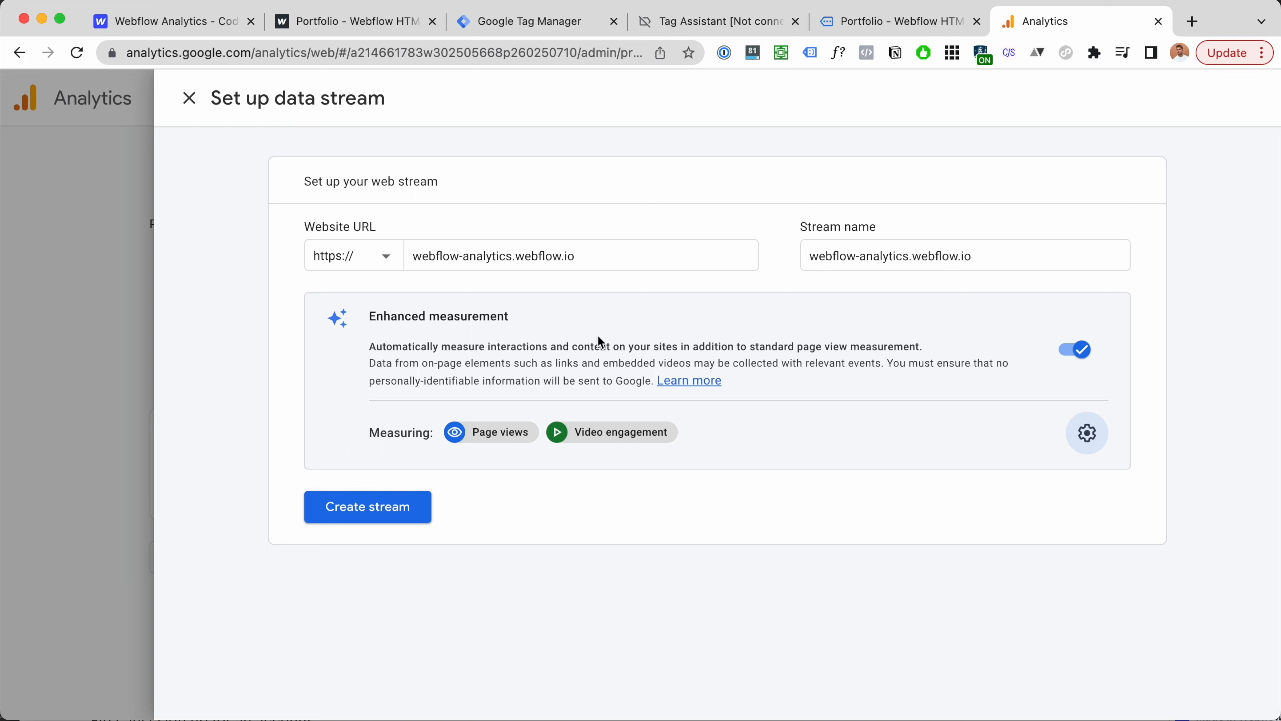
# Step: Create the web stream, close the installation instructions, and copy its Measurement ID
pyautogui.click(378, 517)
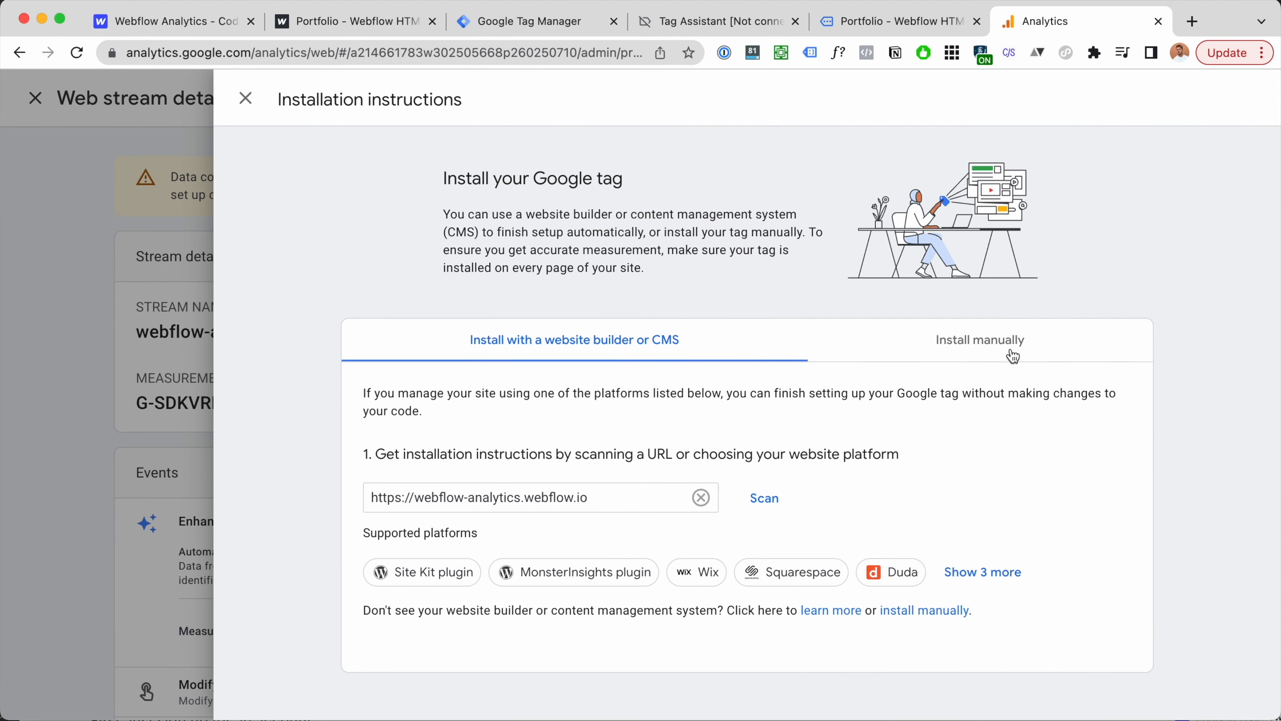
pyautogui.click(1001, 347)
pyautogui.click(246, 98)
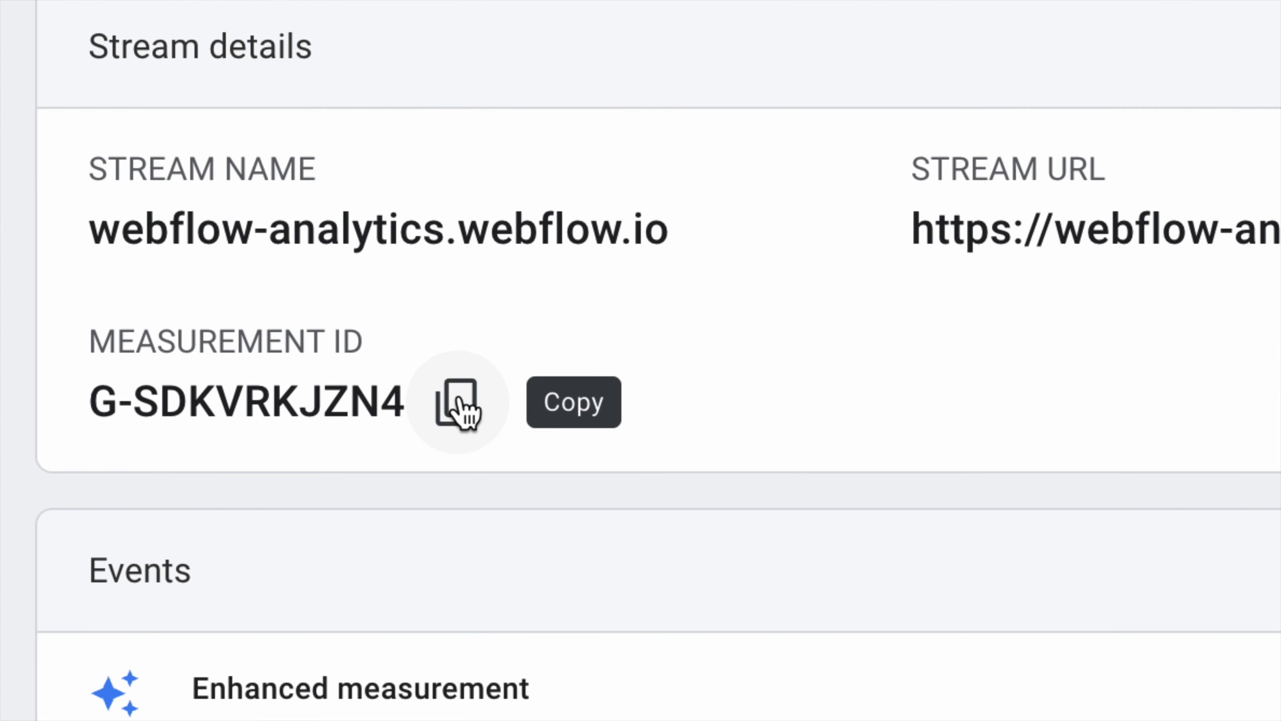
pyautogui.click(436, 409)
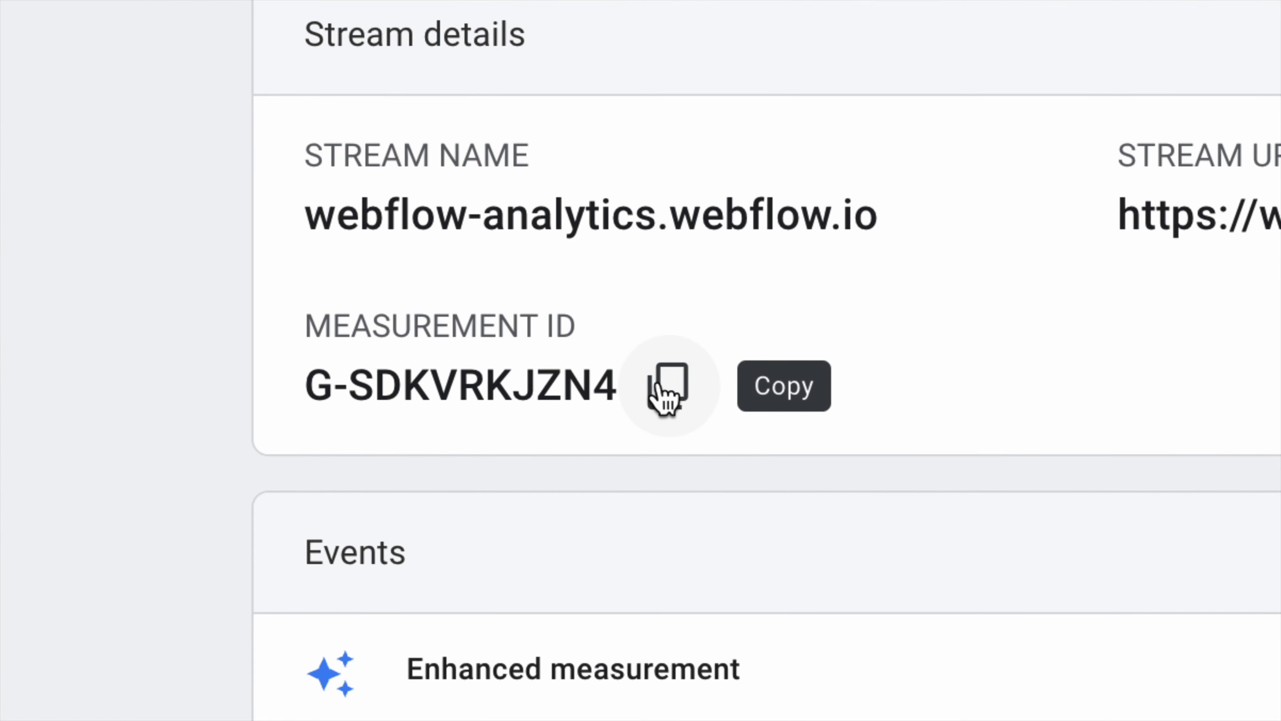
pyautogui.click(658, 384)
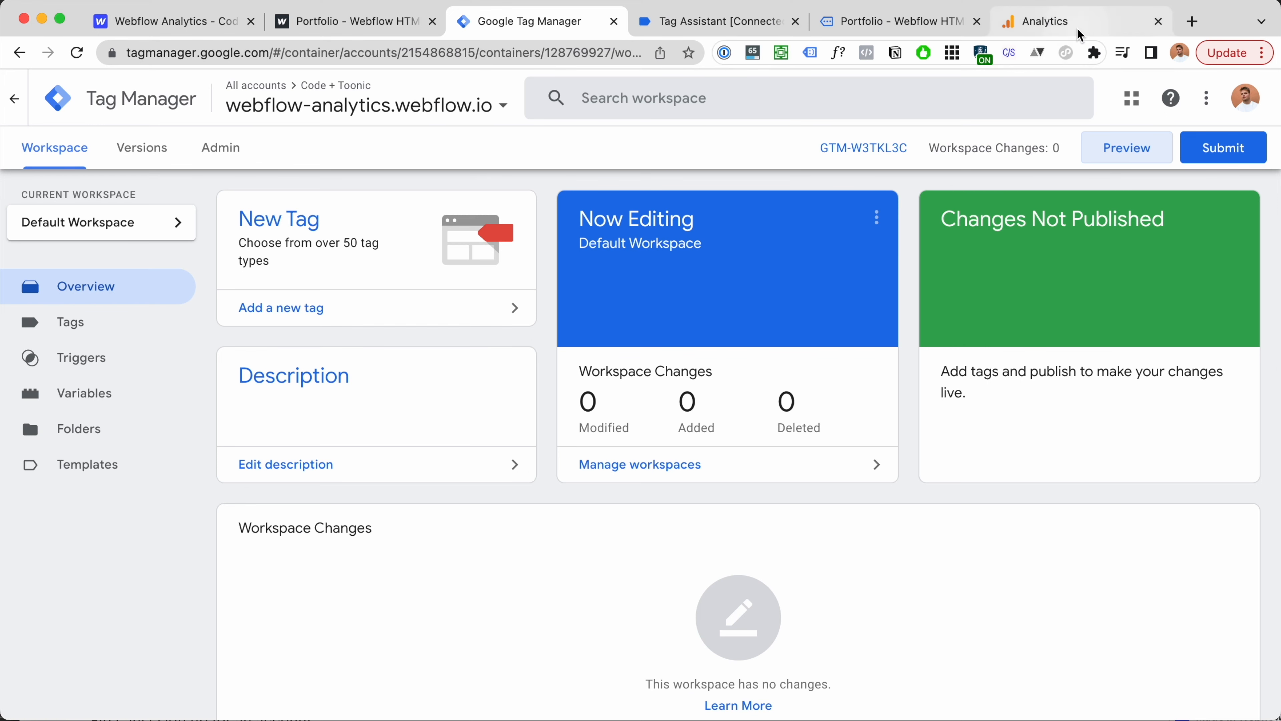
pyautogui.click(1050, 21)
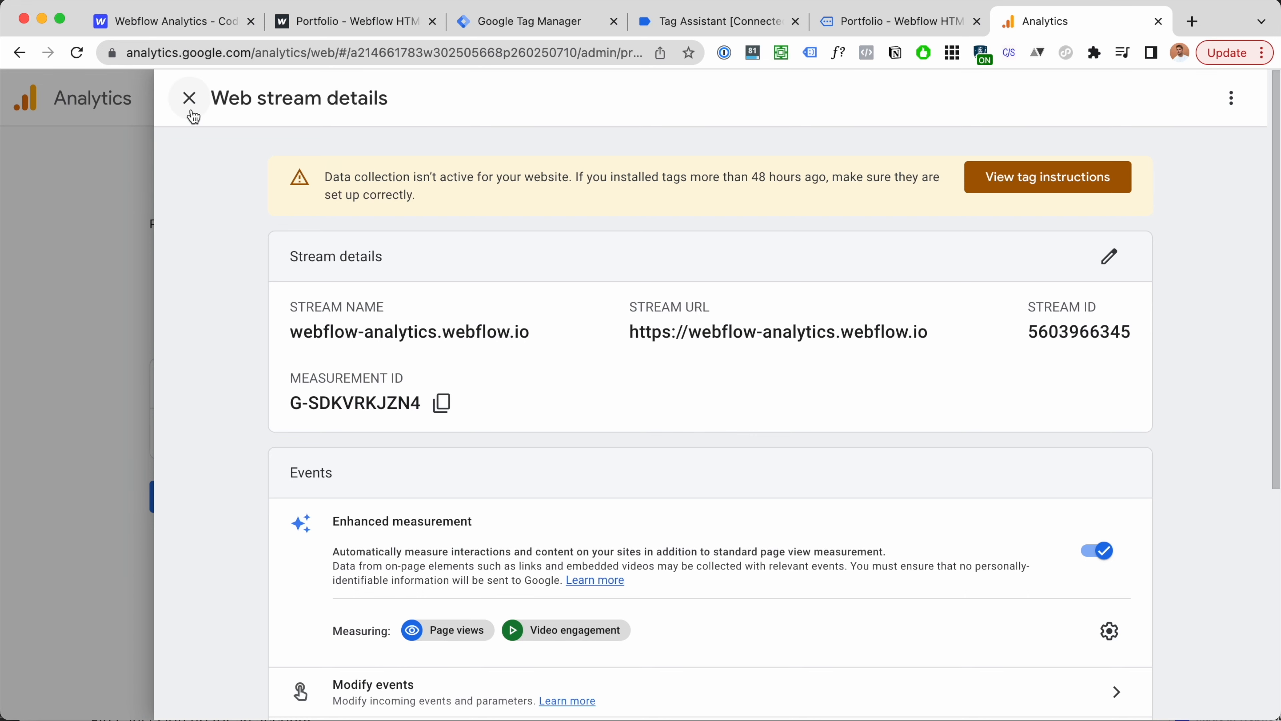
# Step: Copy the gtag.js code from the stream's Install manually tag instructions
pyautogui.click(189, 99)
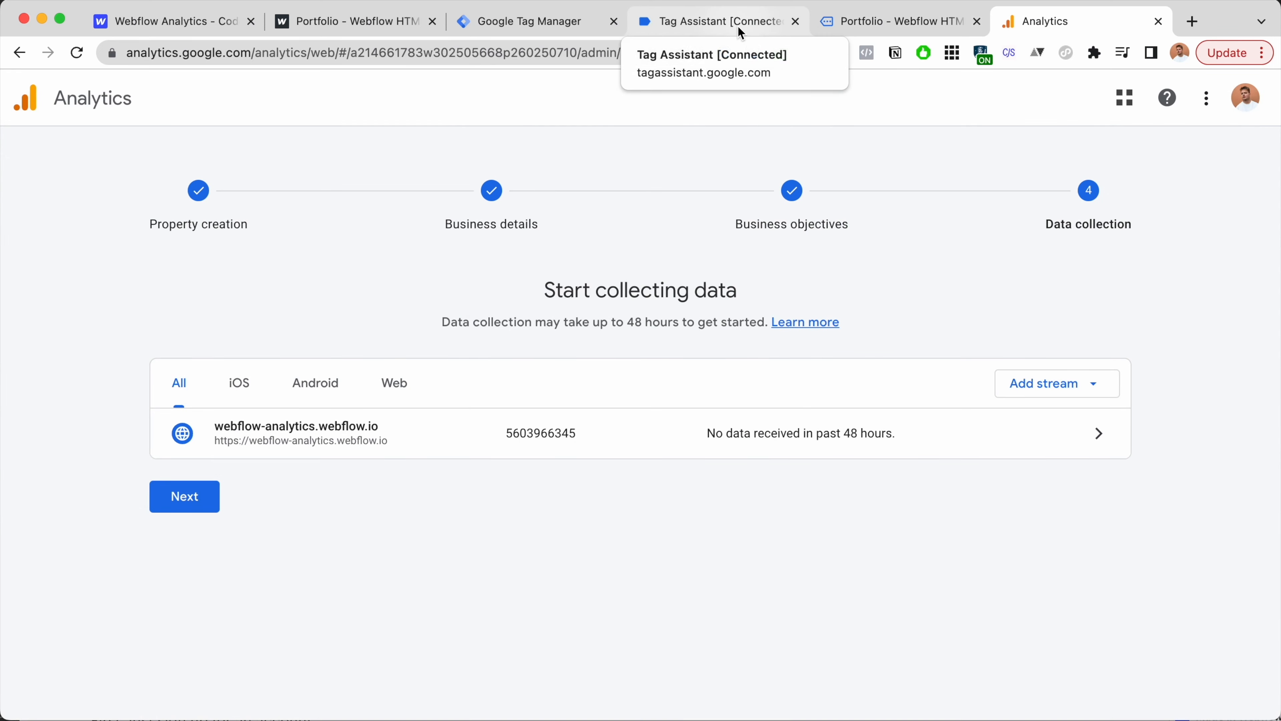
pyautogui.click(558, 34)
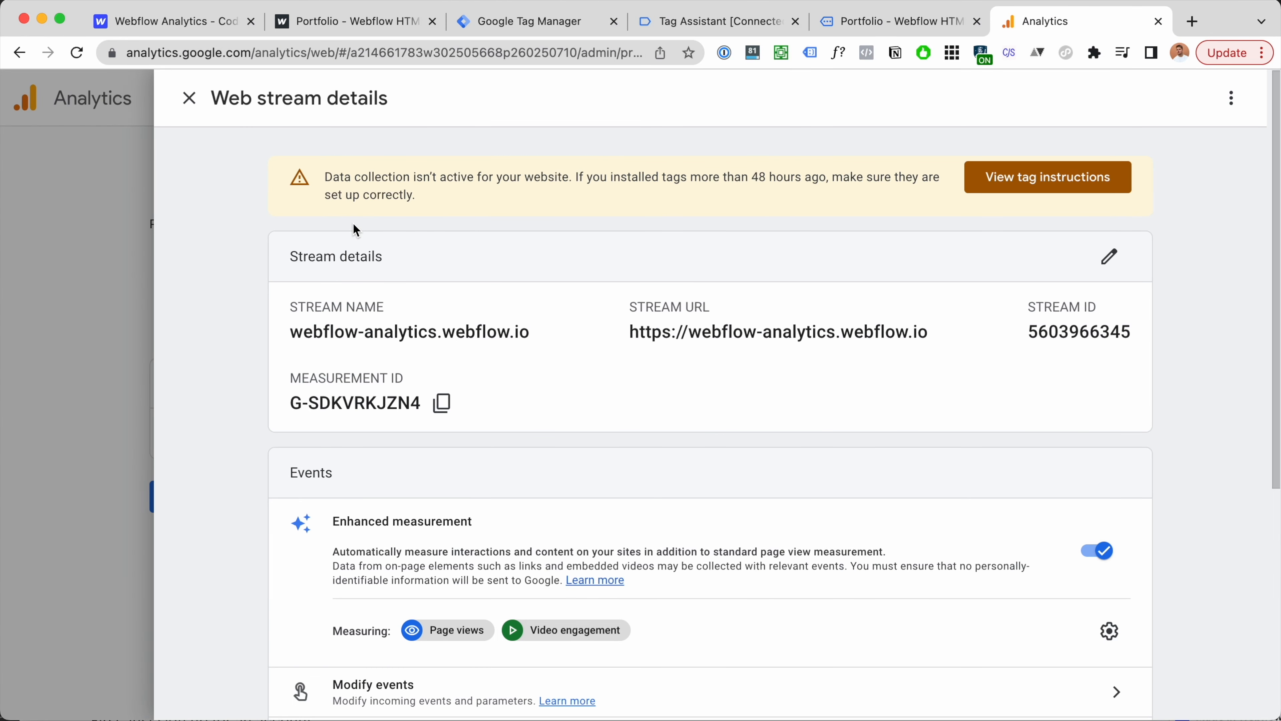
pyautogui.click(993, 177)
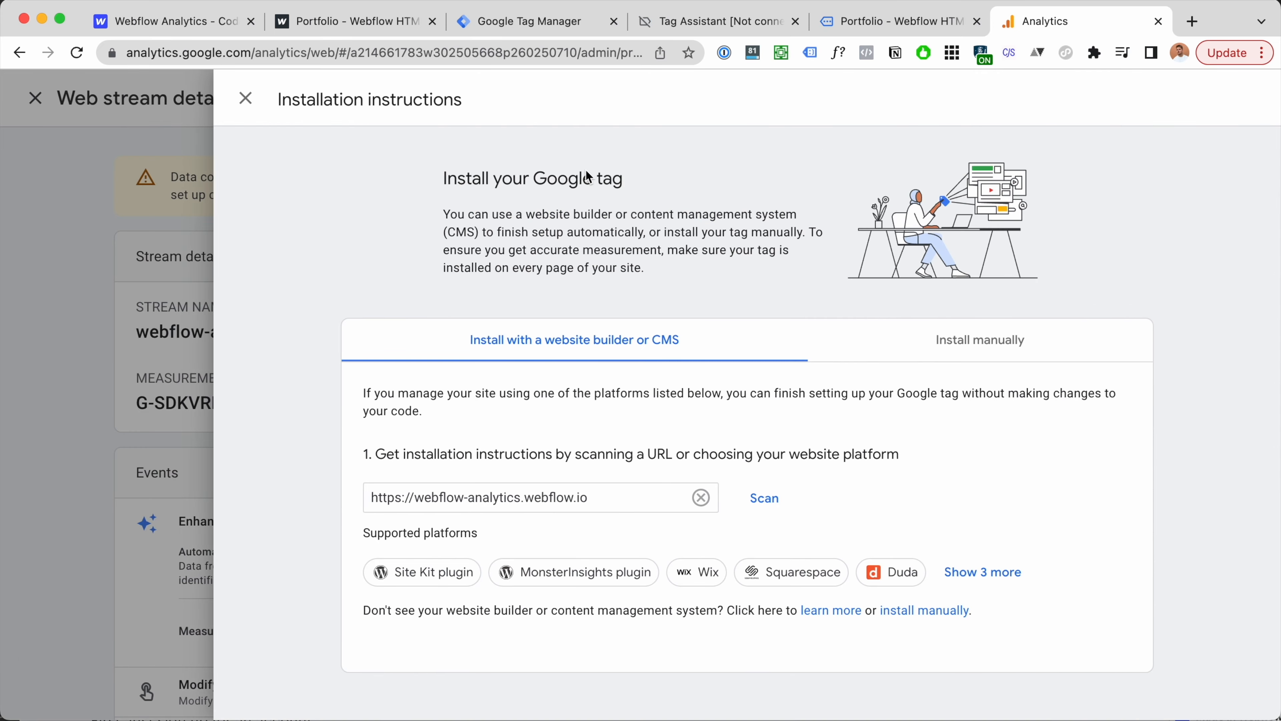
pyautogui.click(244, 101)
pyautogui.click(1060, 182)
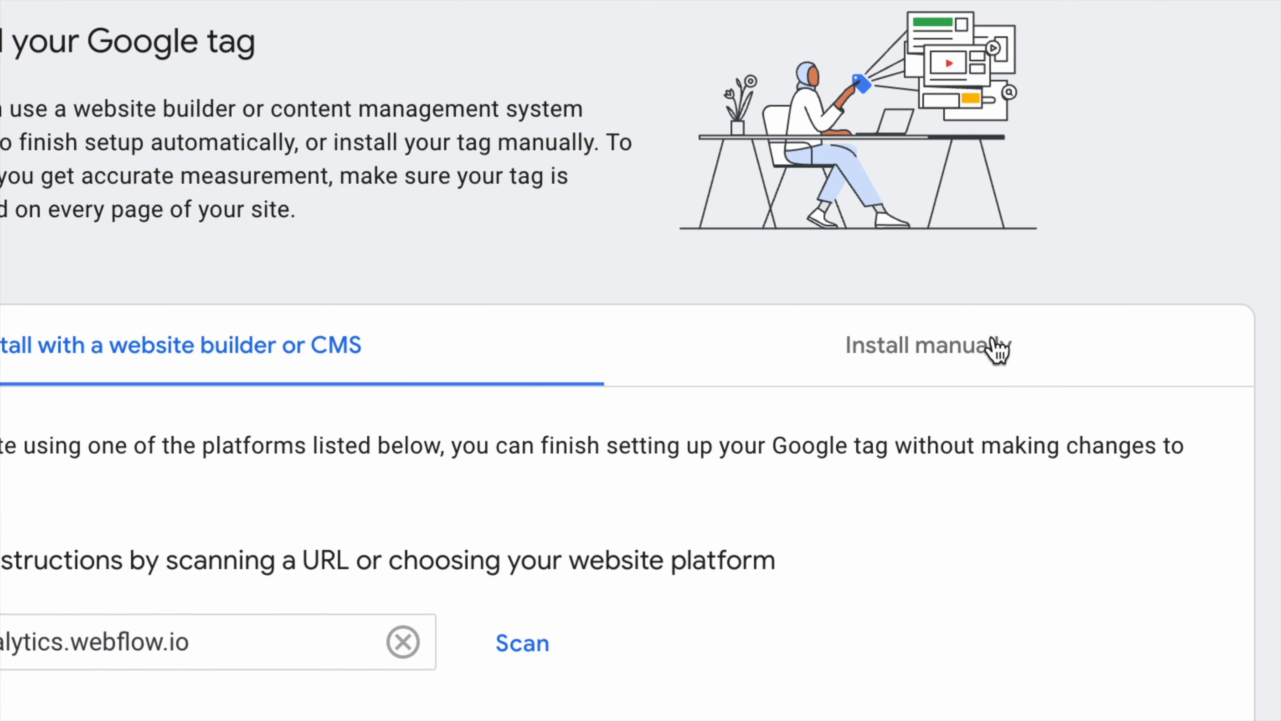
pyautogui.click(1039, 343)
pyautogui.scroll(-2, 983, 494)
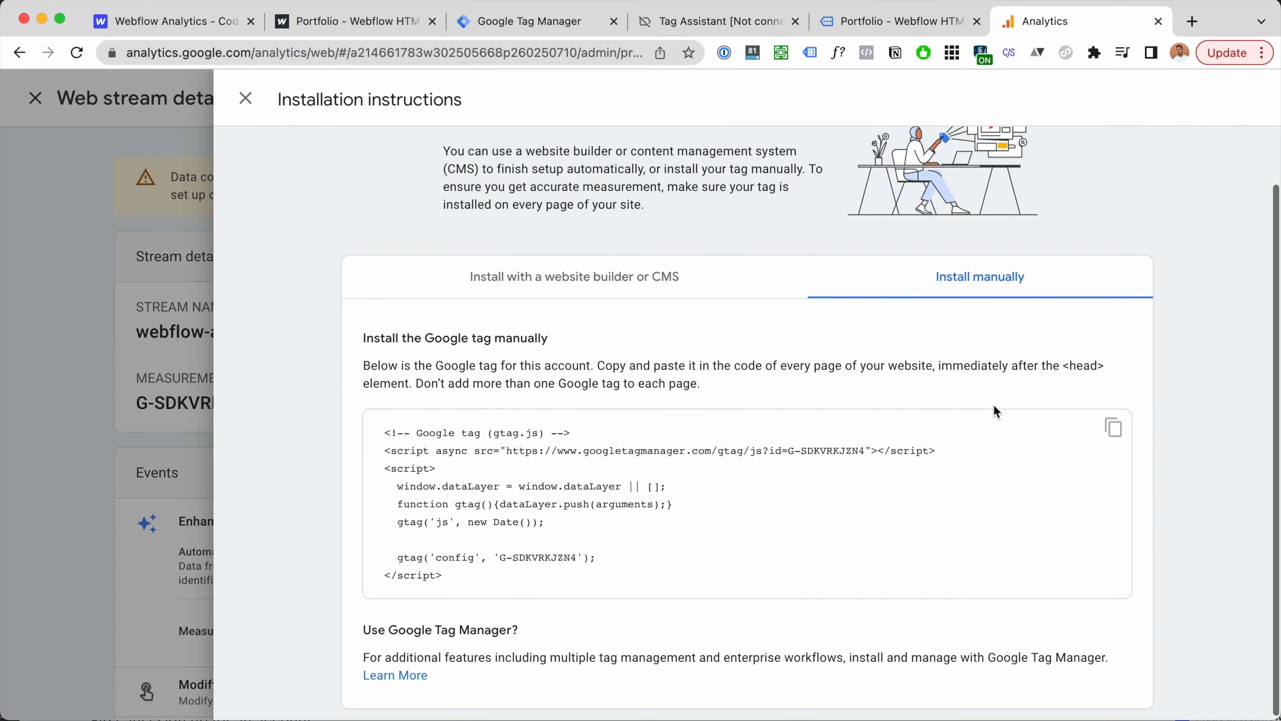
pyautogui.click(1114, 428)
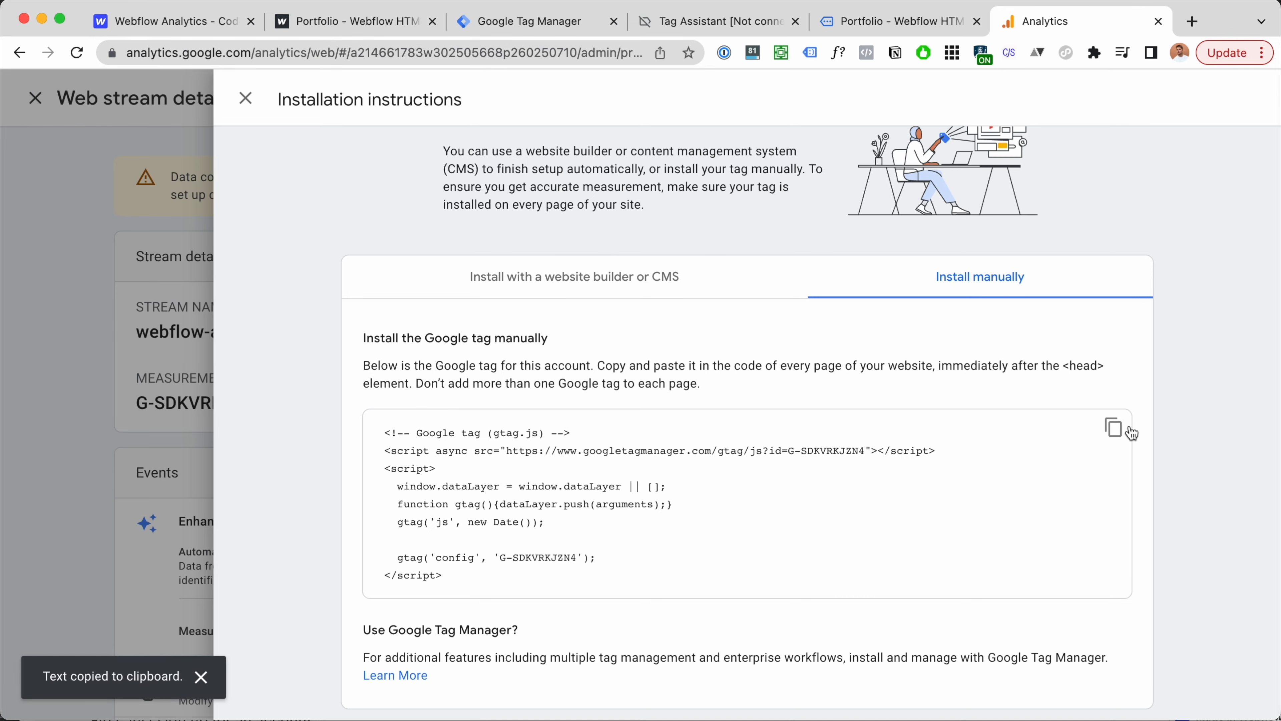
pyautogui.hotkey('ctrl', 'Tab')
# Step: Paste the gtag.js snippet below the Tag Manager code in Head code, then delete it again
pyautogui.scroll(-3, 560, 423)
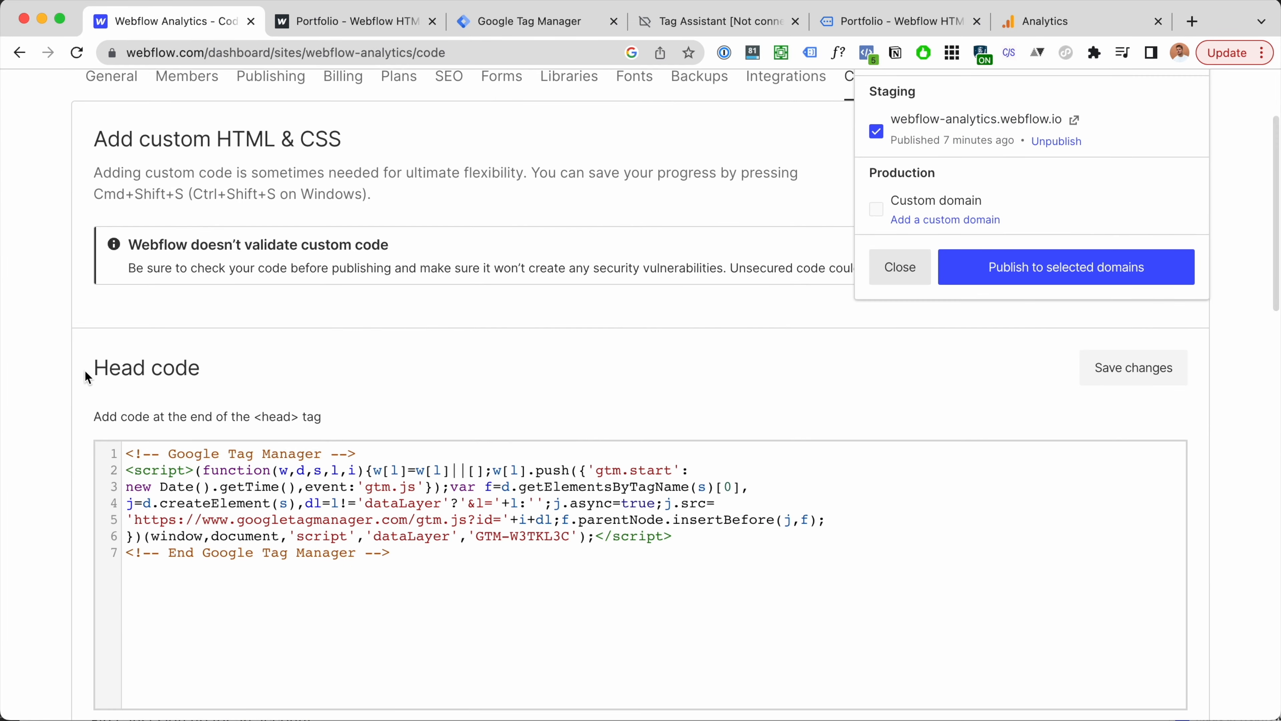
pyautogui.press('Return')
pyautogui.press('Return')
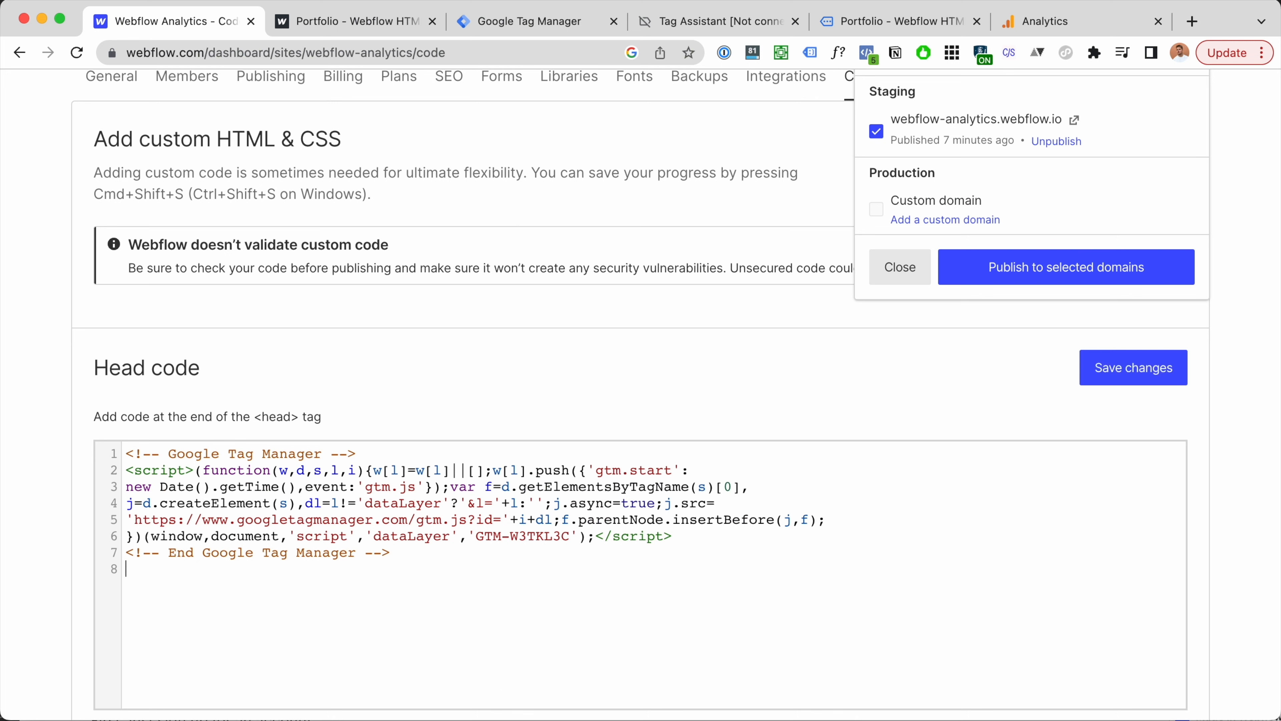
pyautogui.press('super+v')
pyautogui.scroll(-1, 465, 569)
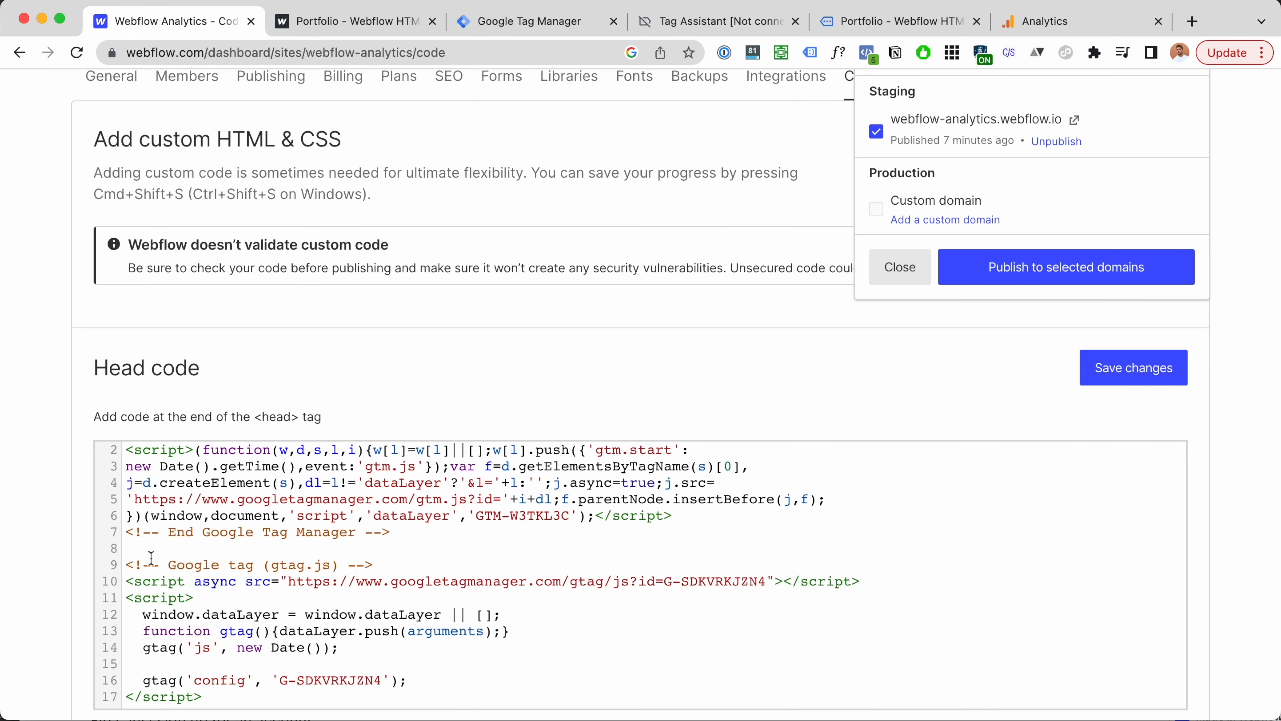
pyautogui.moveTo(129, 564); pyautogui.dragTo(203, 697)
pyautogui.press('BackSpace')
pyautogui.press('BackSpace')
pyautogui.press('BackSpace')
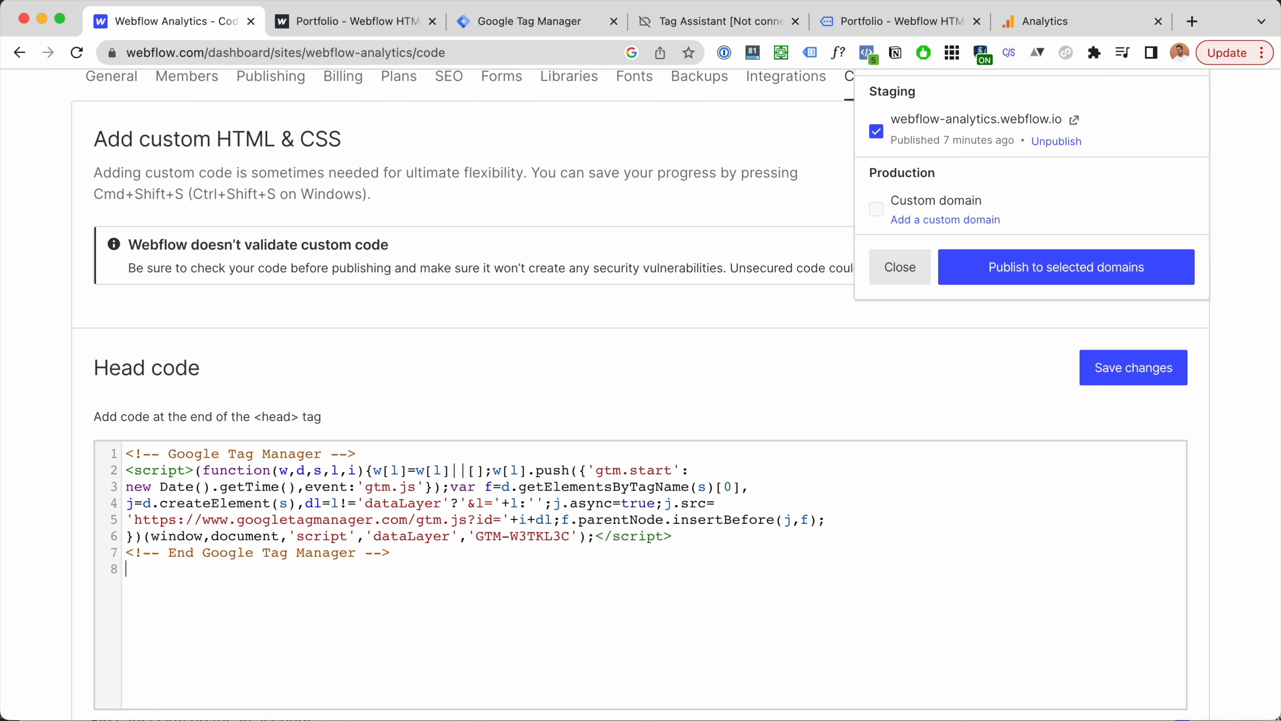
pyautogui.scroll(2, 411, 619)
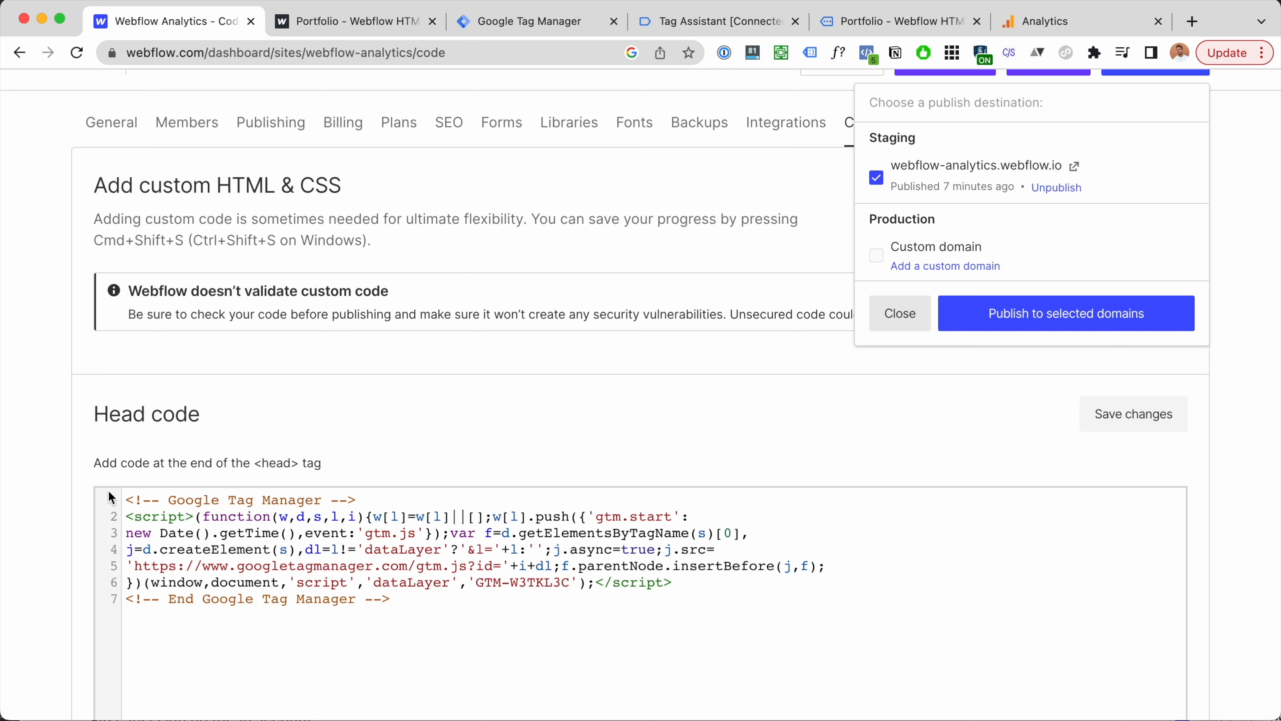
# Step: Check that the remaining seven lines of Head code are only the Tag Manager snippet
pyautogui.moveTo(127, 498); pyautogui.dragTo(418, 593)
pyautogui.click(427, 598)
pyautogui.moveTo(127, 499); pyautogui.dragTo(436, 598)
pyautogui.click(439, 597)
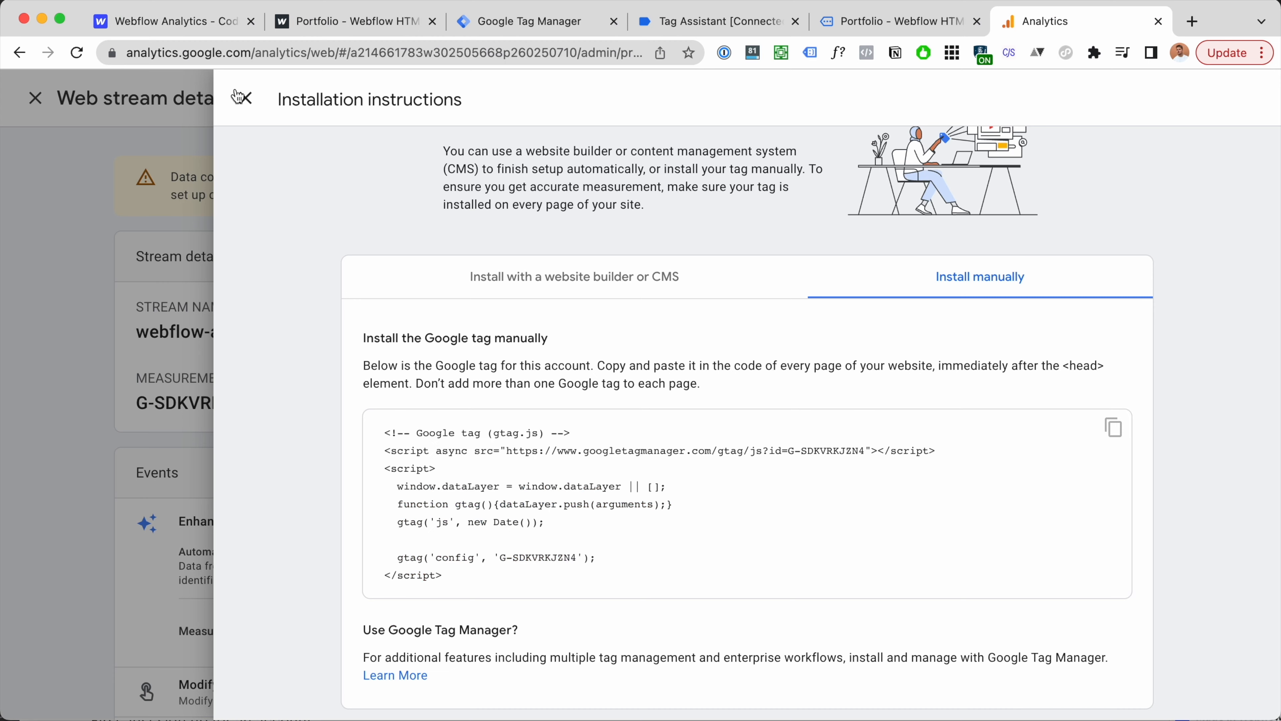
# Step: Copy the stream's measurement ID and start a new GA4 Configuration tag in Tag Manager
pyautogui.click(246, 96)
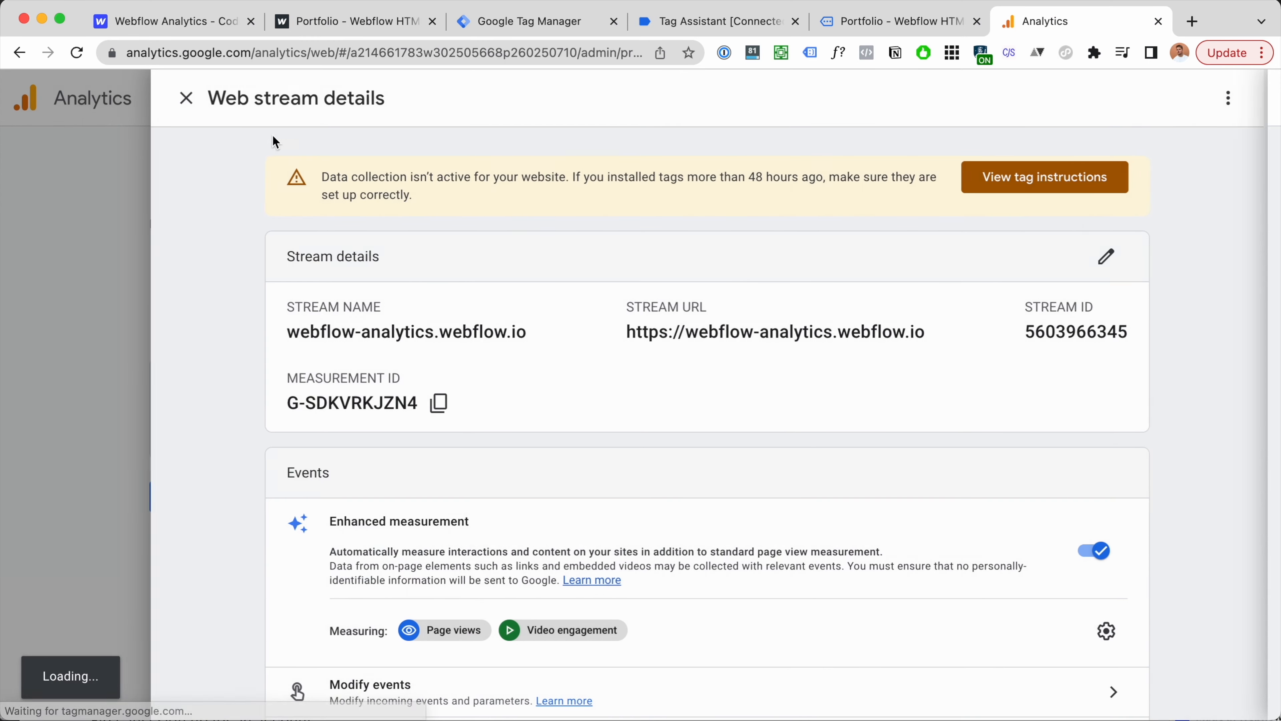
pyautogui.click(441, 400)
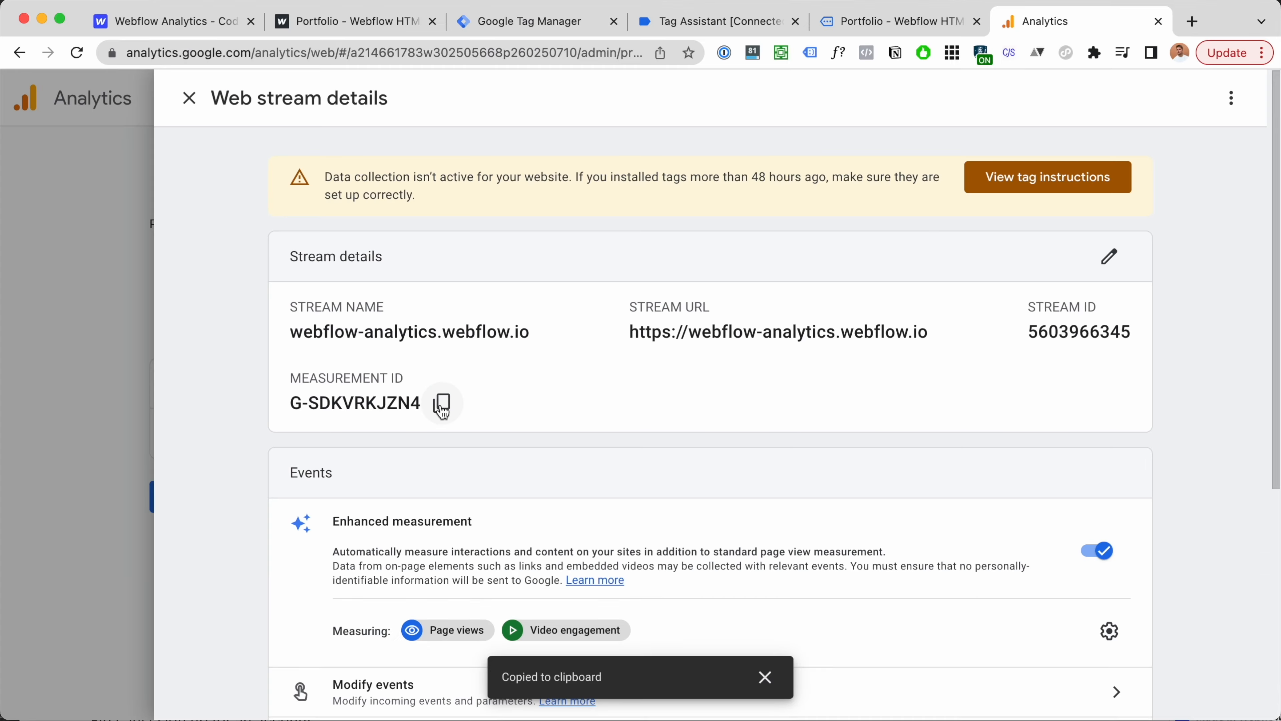
pyautogui.click(547, 21)
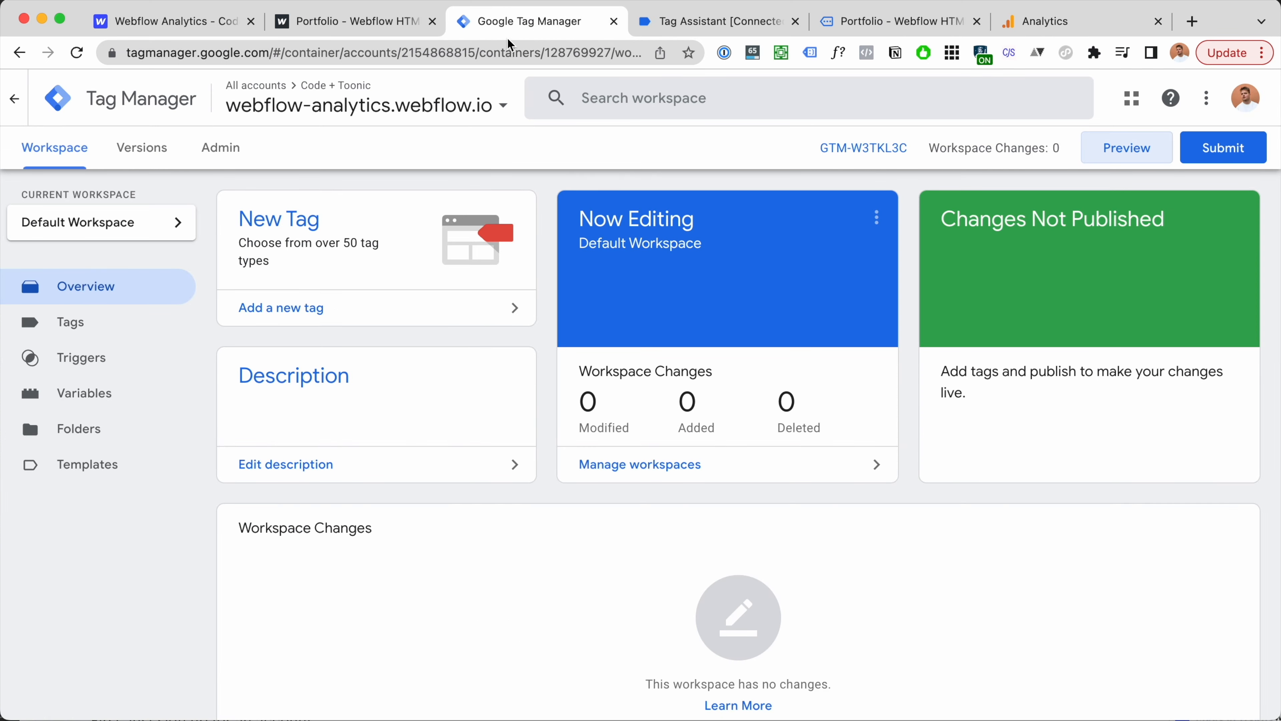
pyautogui.click(83, 328)
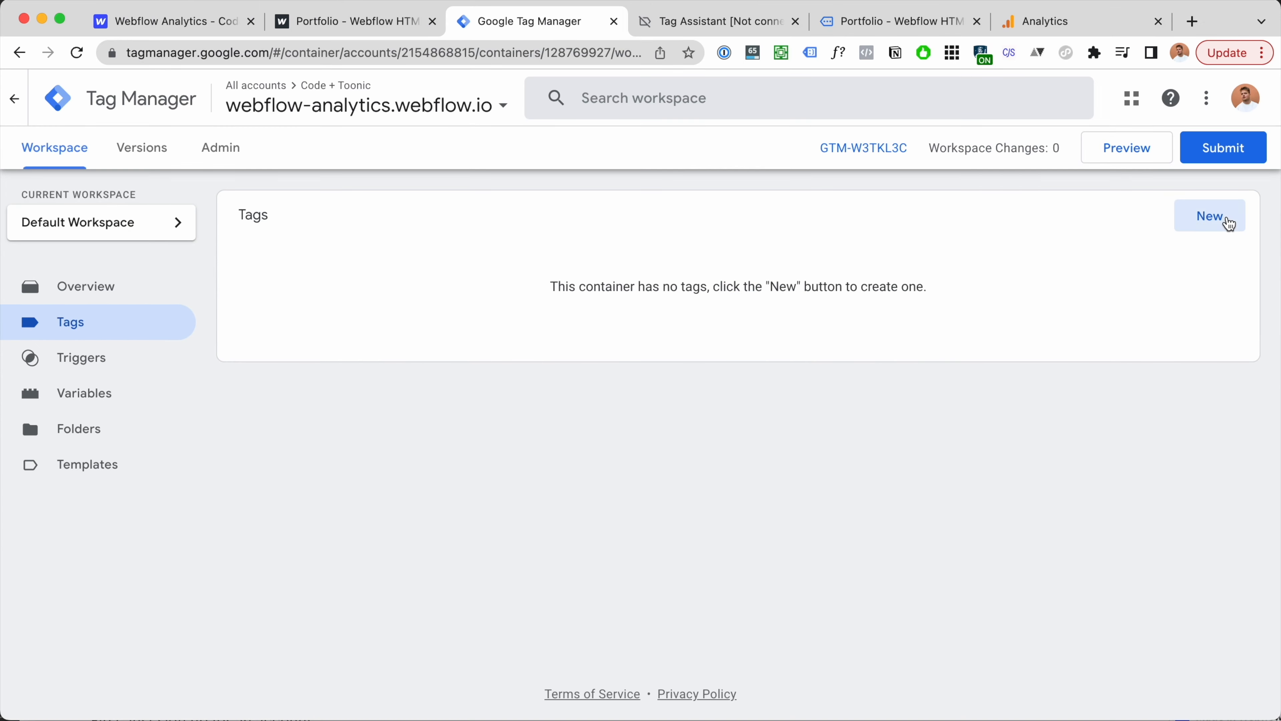
pyautogui.click(1229, 223)
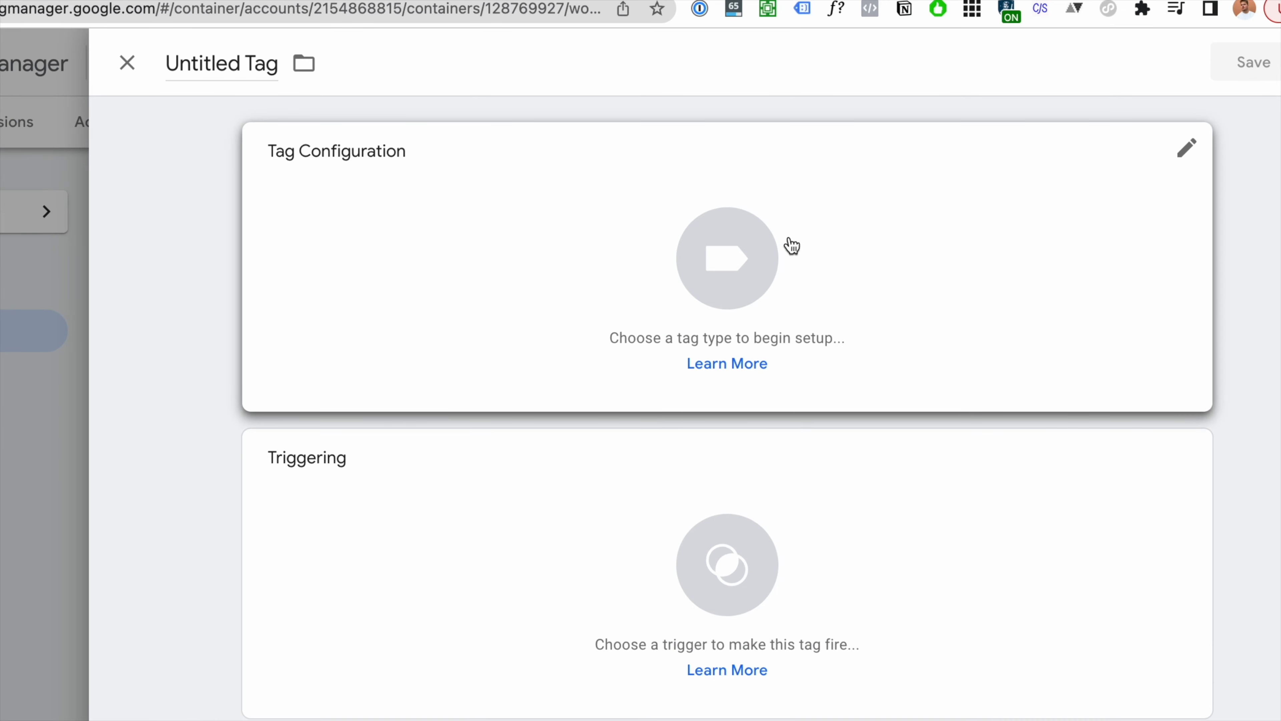
pyautogui.click(791, 245)
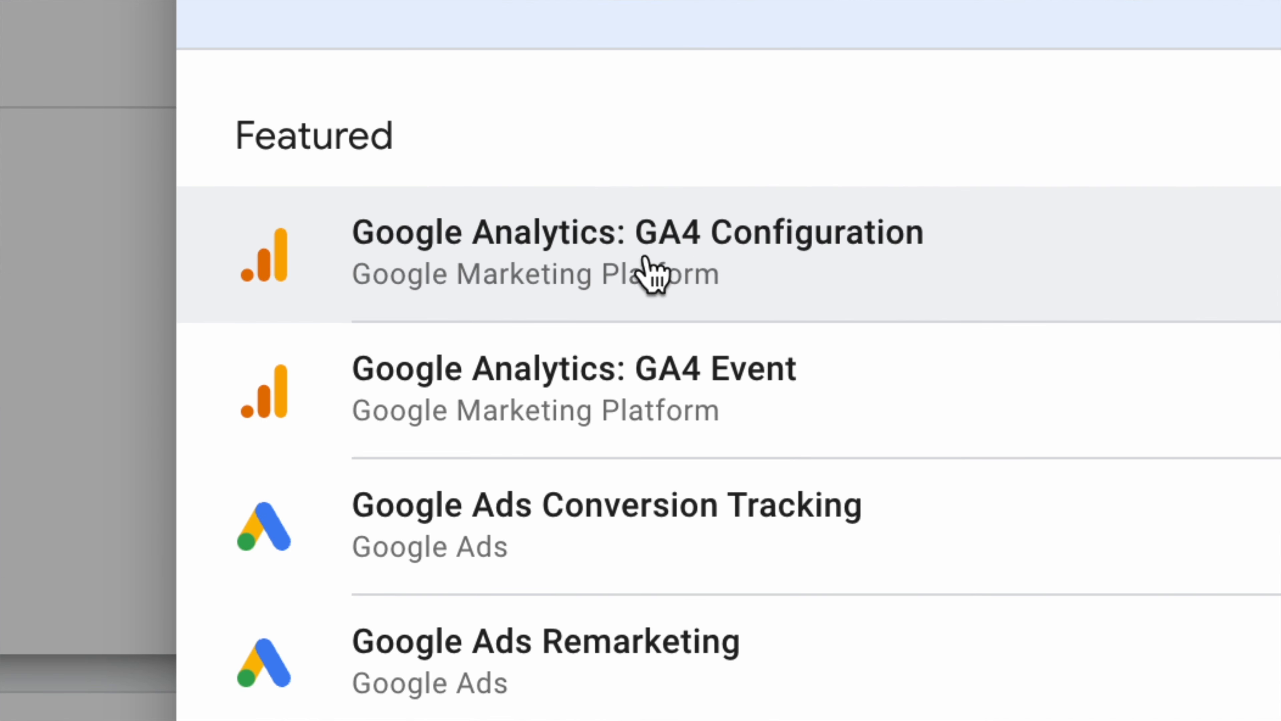
pyautogui.click(748, 258)
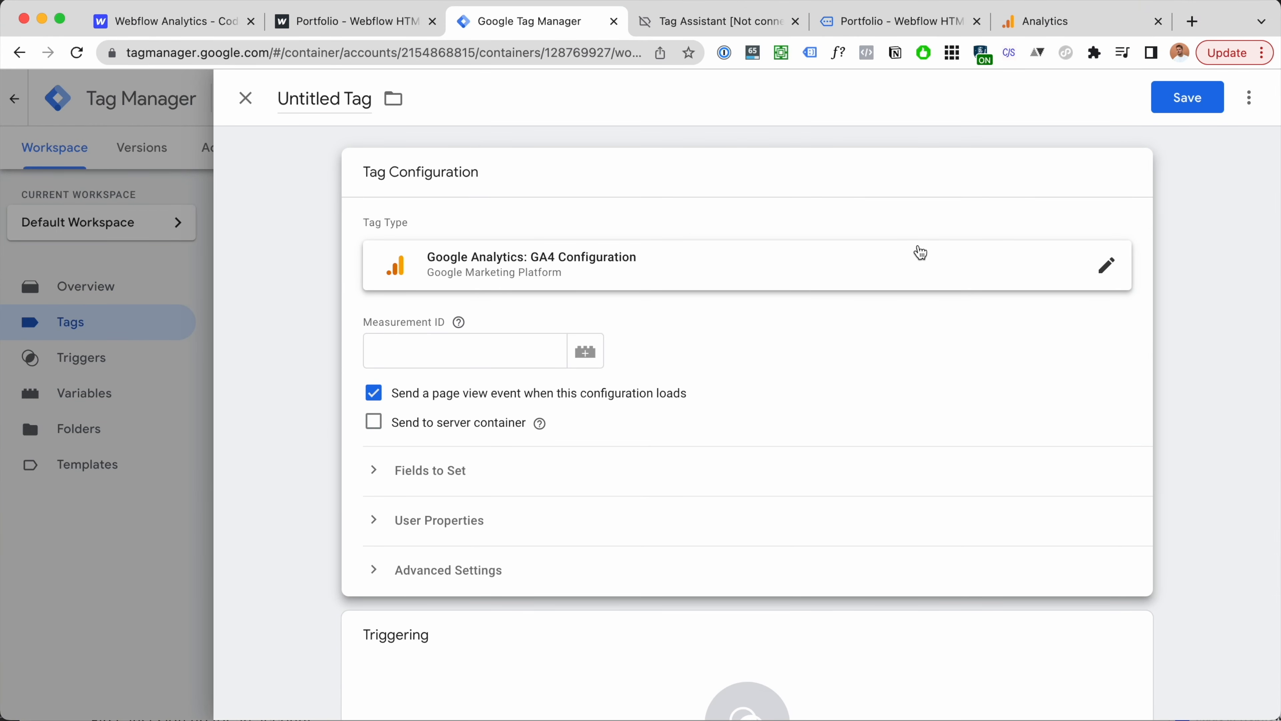
# Step: Paste the copied measurement ID into the tag's Measurement ID field and check it
pyautogui.click(519, 364)
pyautogui.press('super+v')
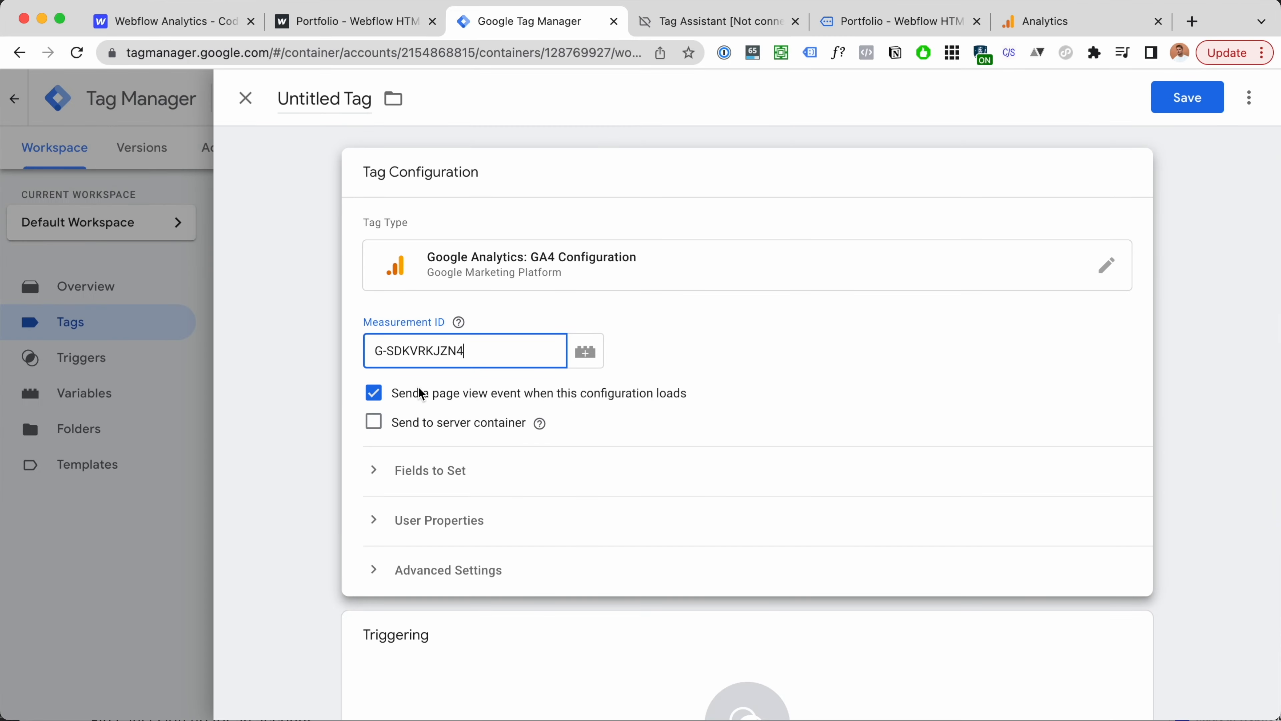
pyautogui.click(653, 190)
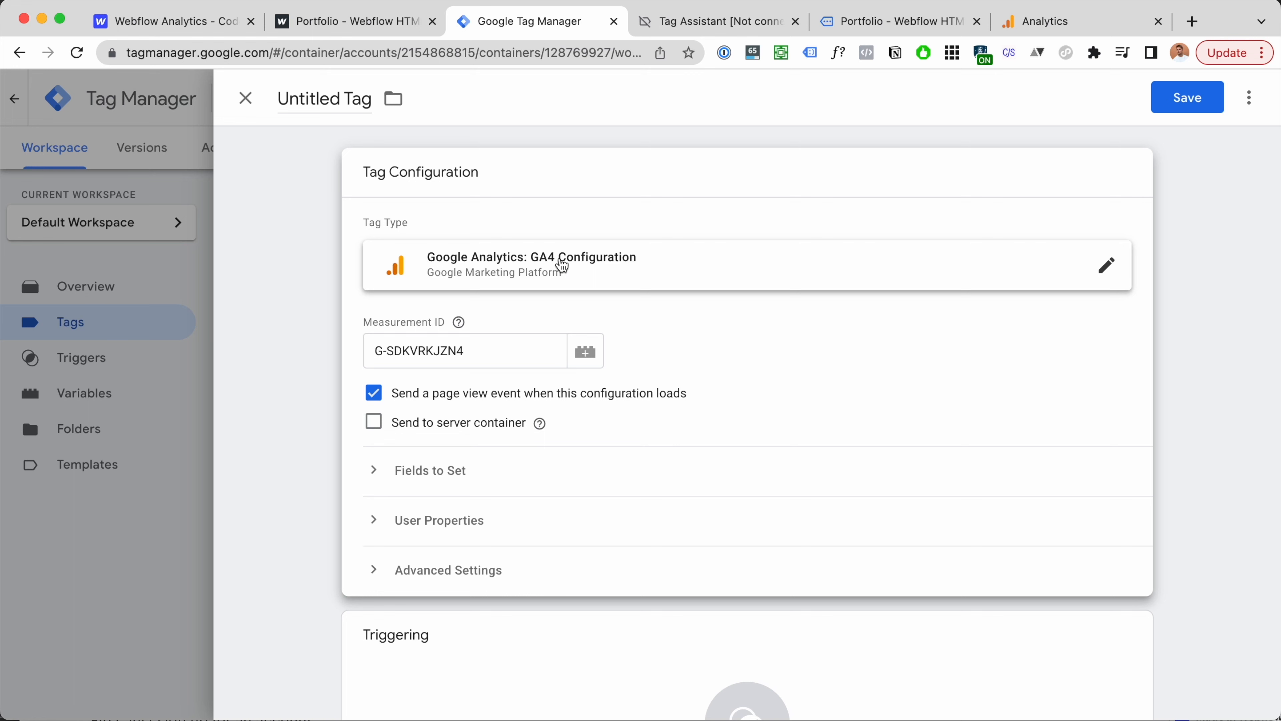
pyautogui.moveTo(484, 350); pyautogui.dragTo(372, 350)
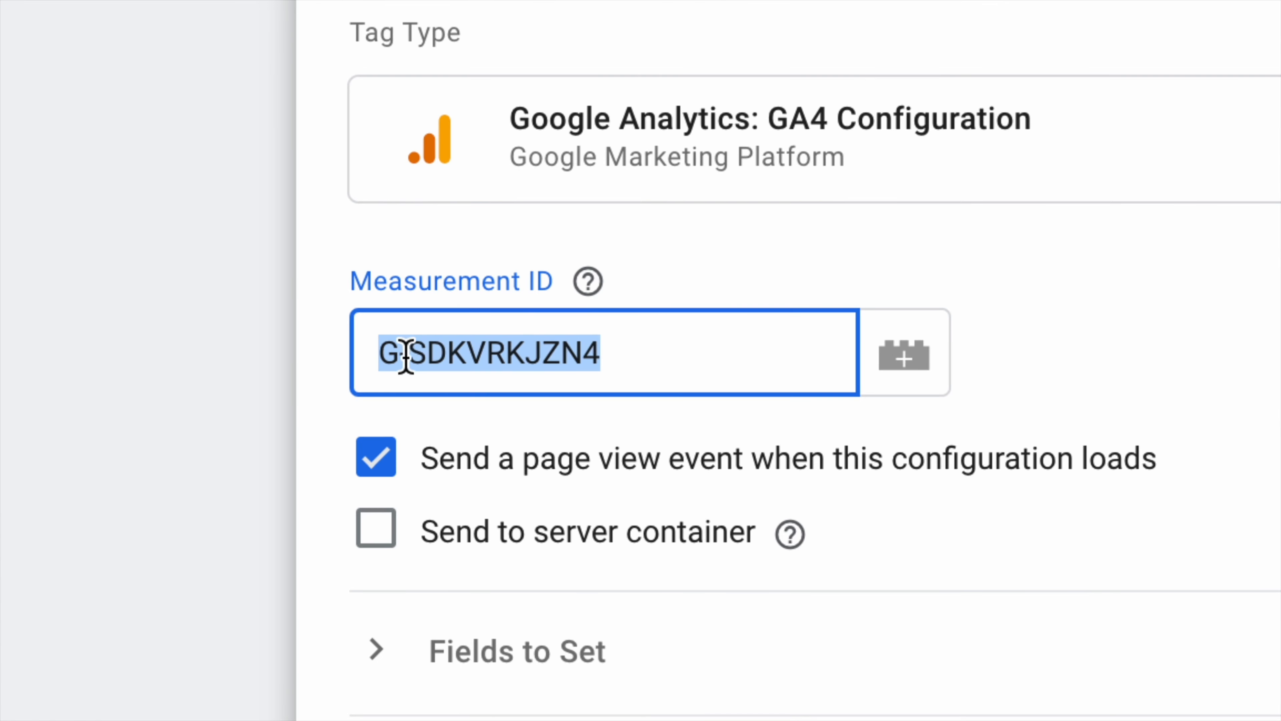
pyautogui.click(613, 418)
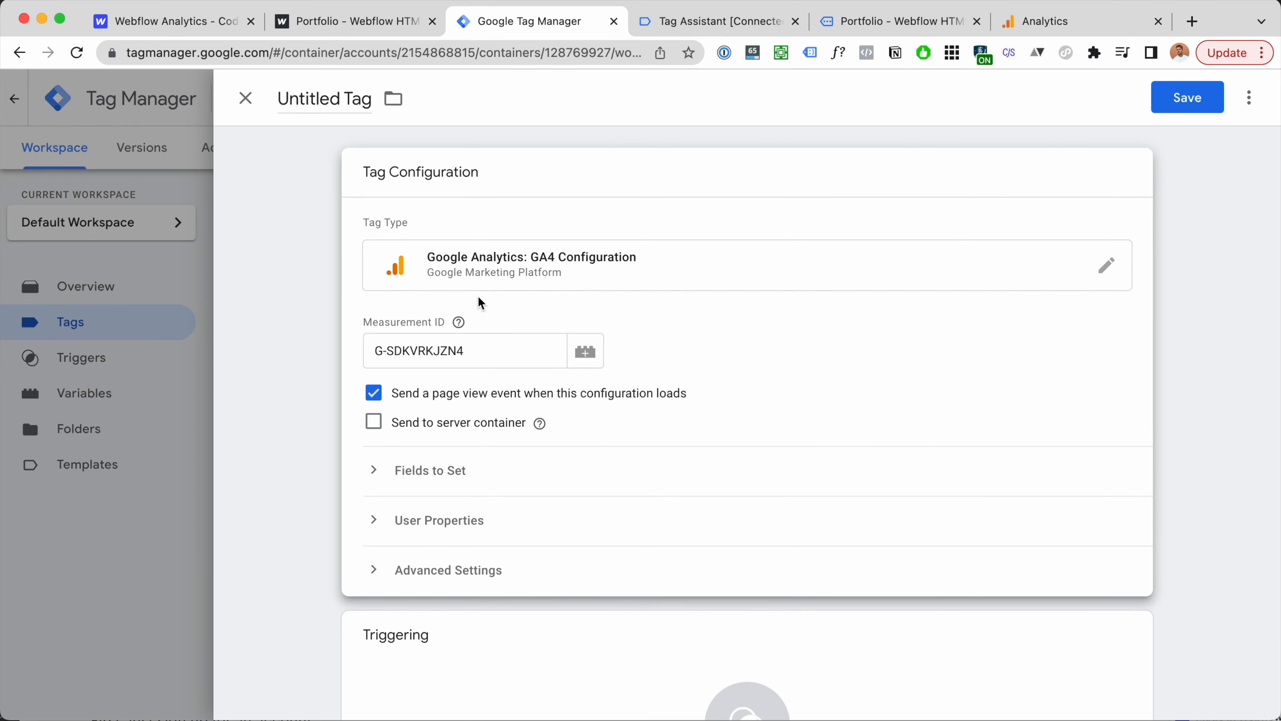
# Step: Rename the tag to 'Google Analytics - GA4 Configuration'
pyautogui.click(345, 98)
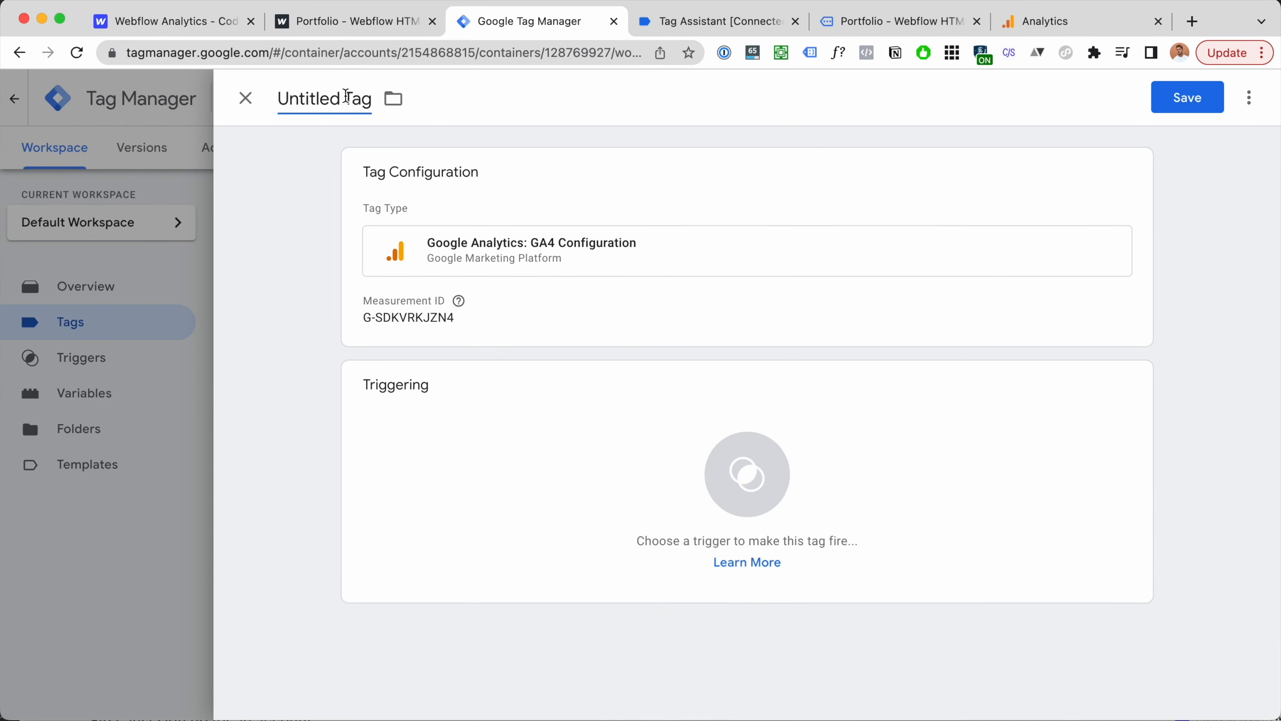
pyautogui.tripleClick(346, 95)
pyautogui.press('super+v')
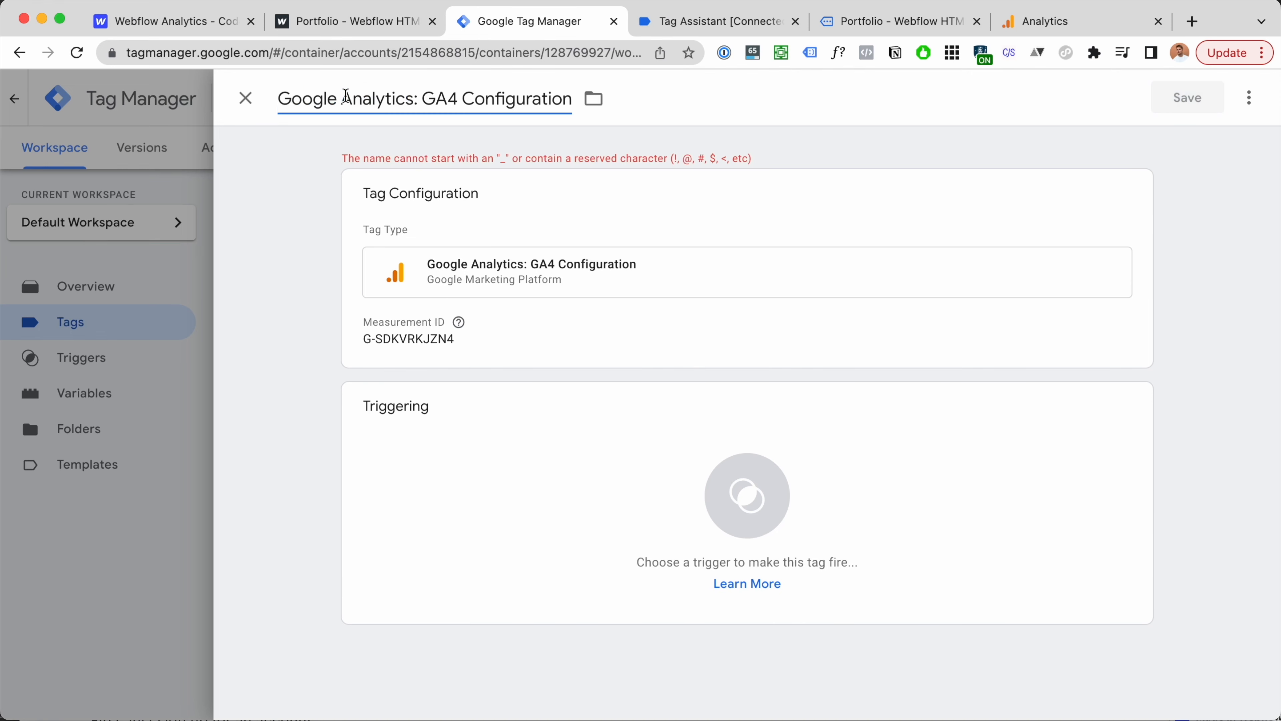
pyautogui.press('BackSpace')
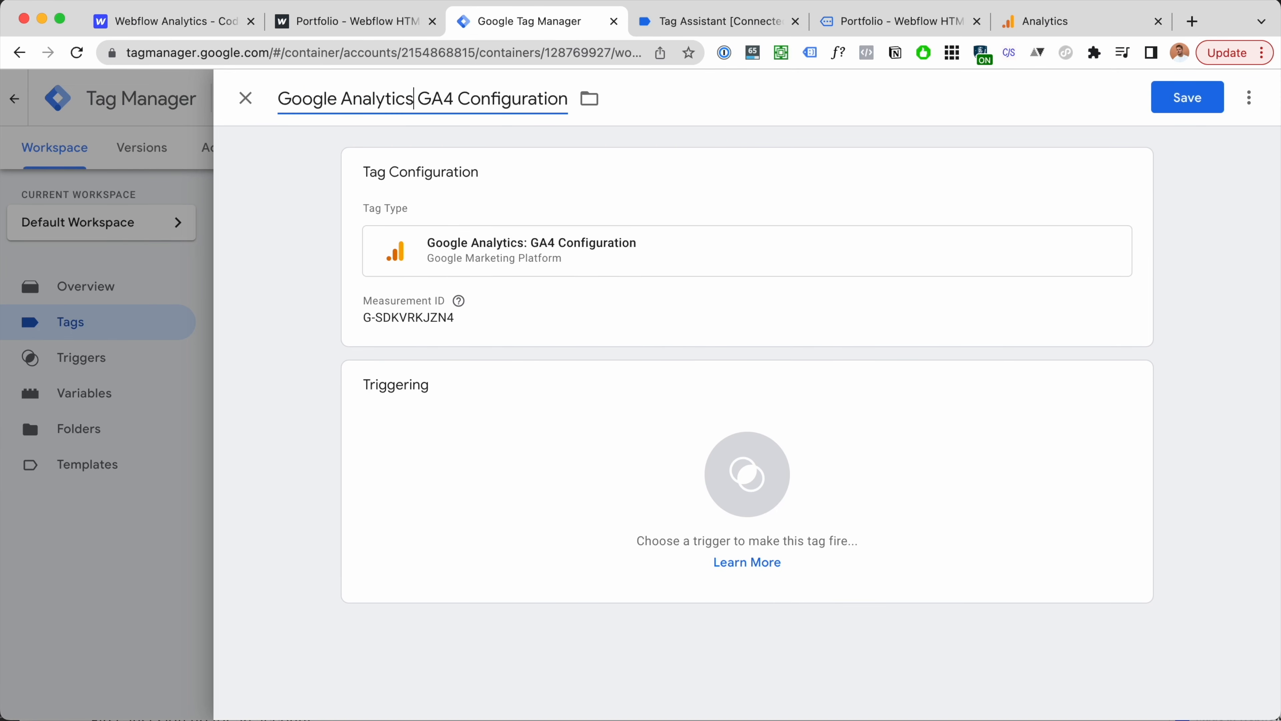
pyautogui.write('-')
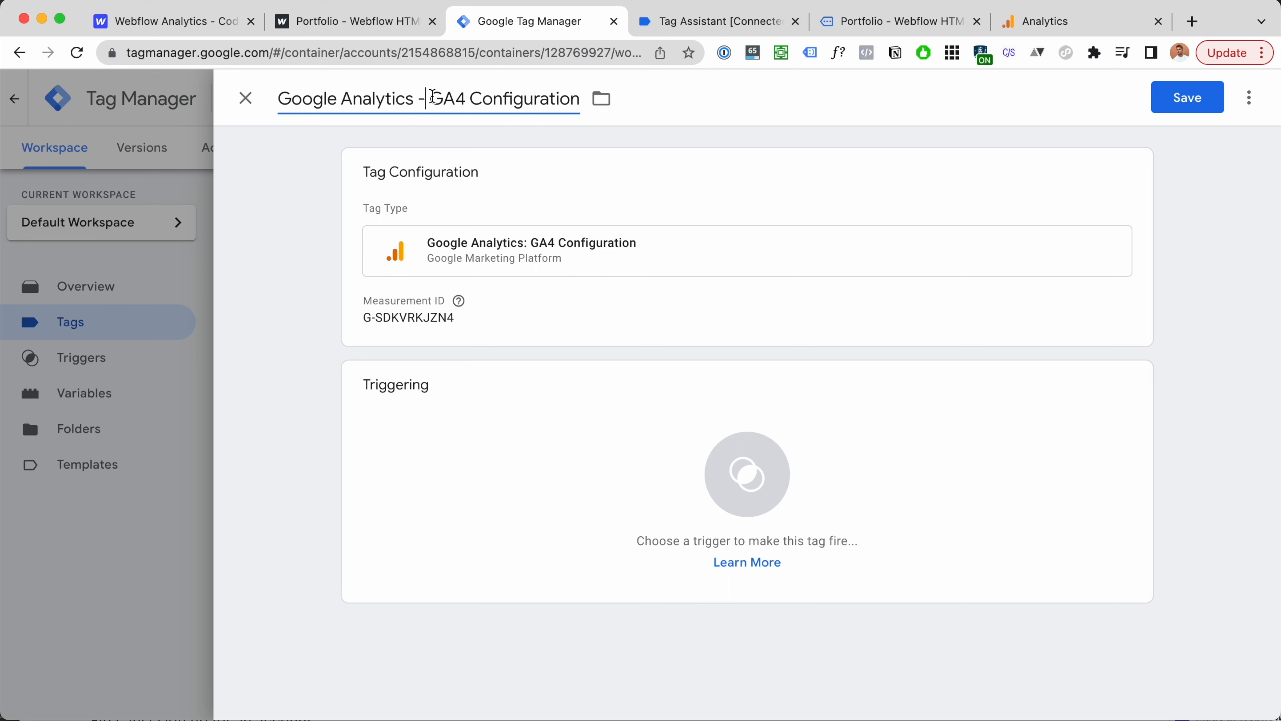
pyautogui.press('Right')
pyautogui.press('super+BackSpace')
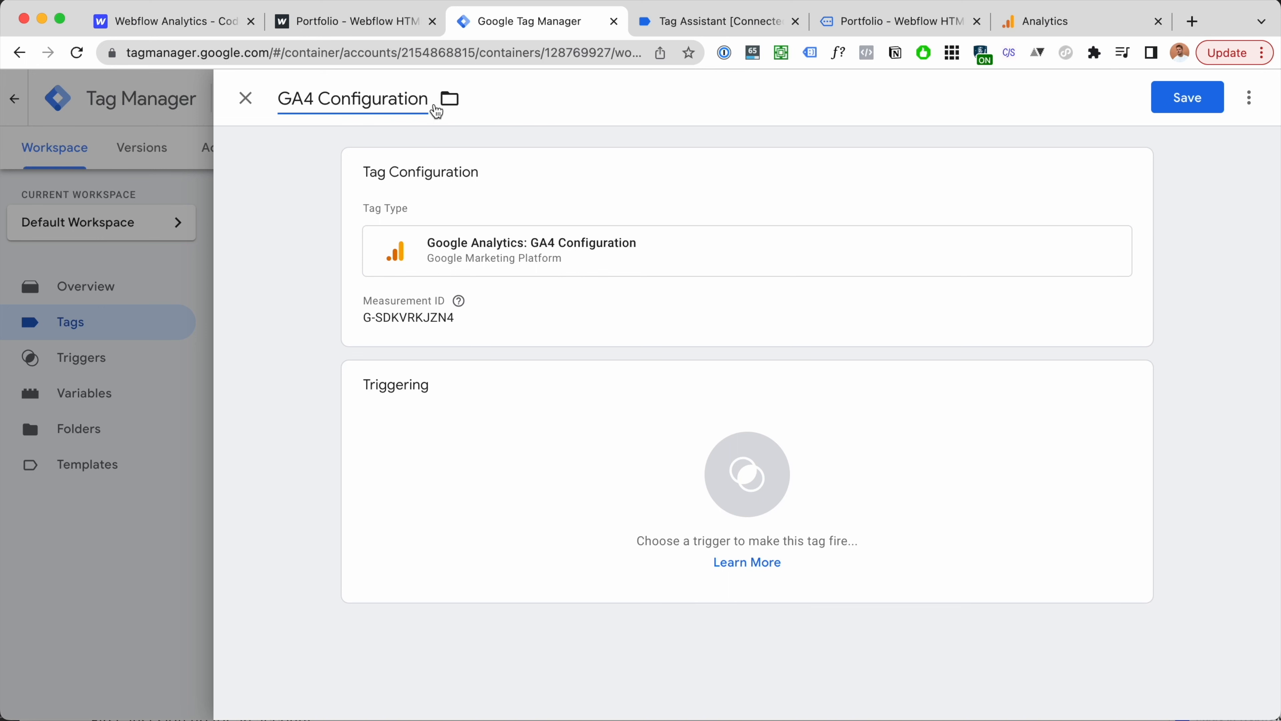
pyautogui.press('super+z')
# Step: Give the GA4 Configuration tag an All Pages trigger and save it
pyautogui.click(745, 474)
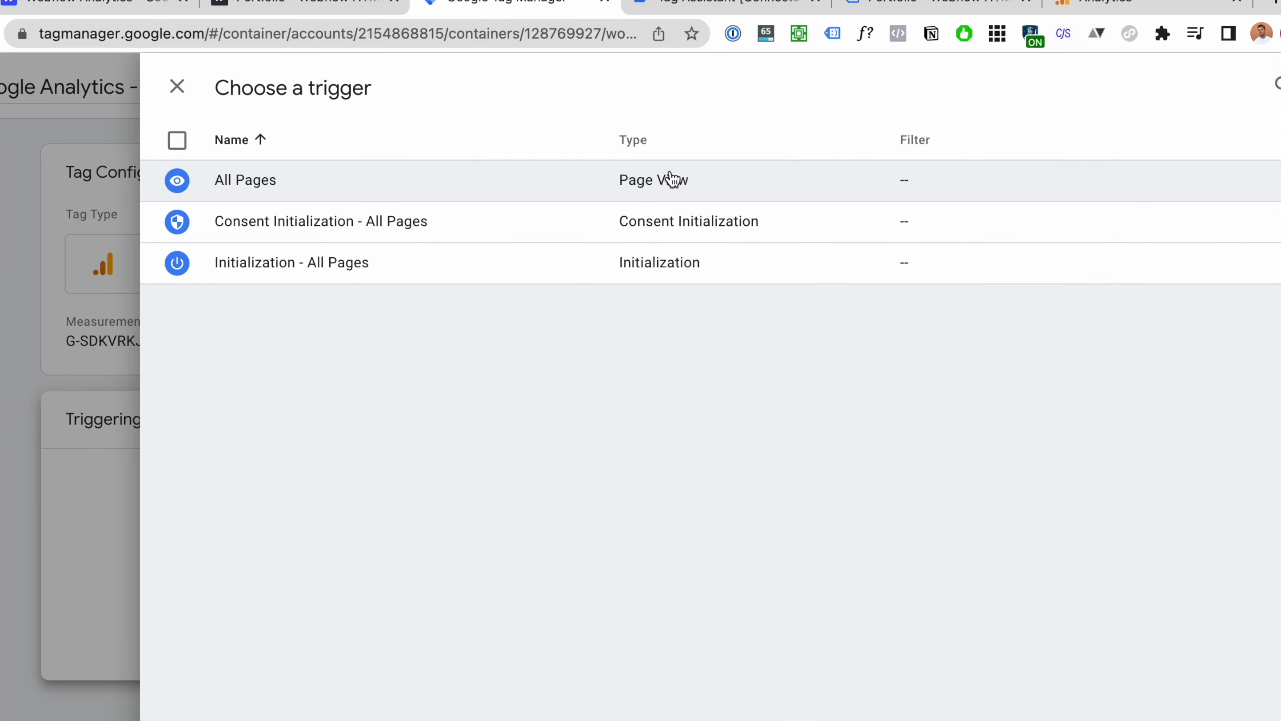
pyautogui.click(671, 180)
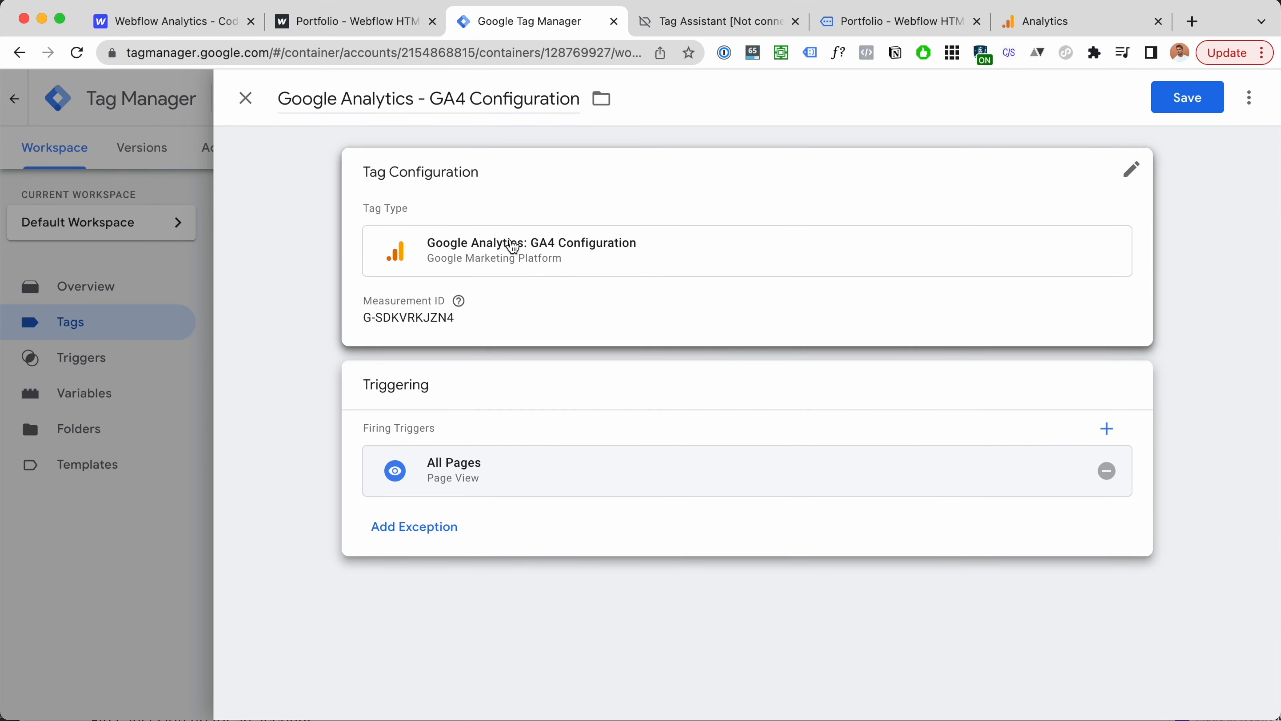
pyautogui.click(513, 246)
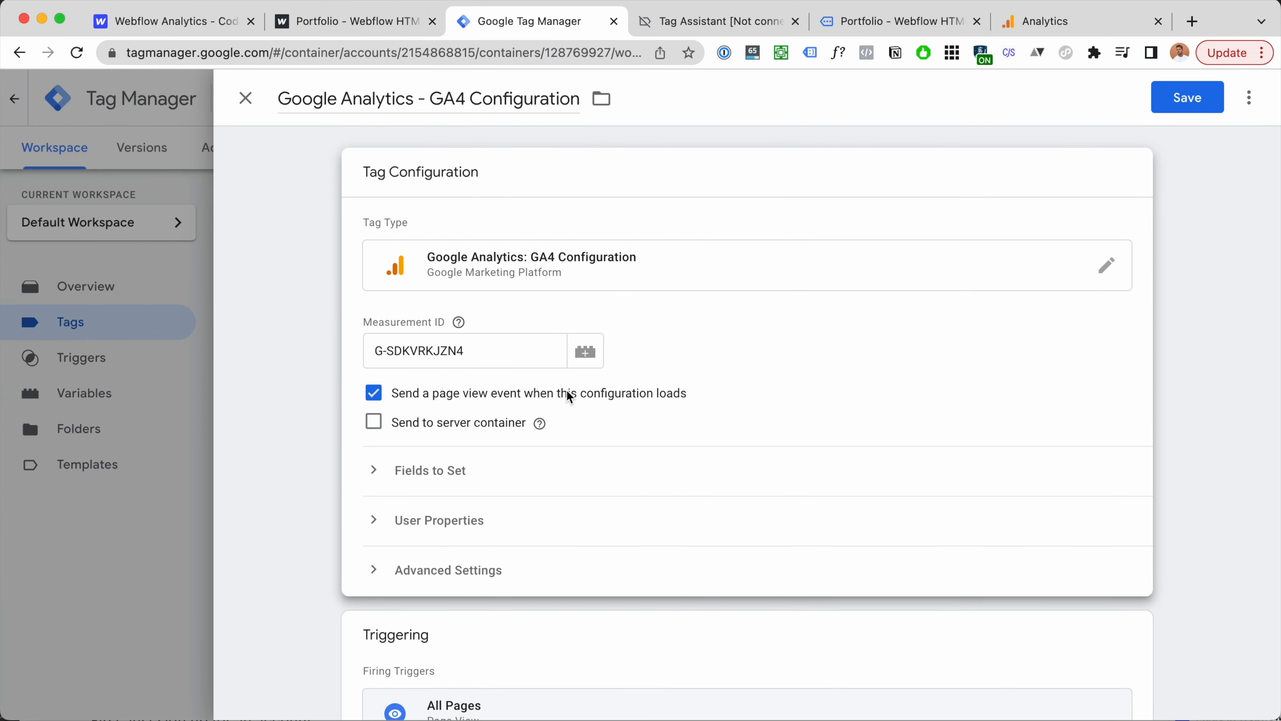
pyautogui.click(1216, 103)
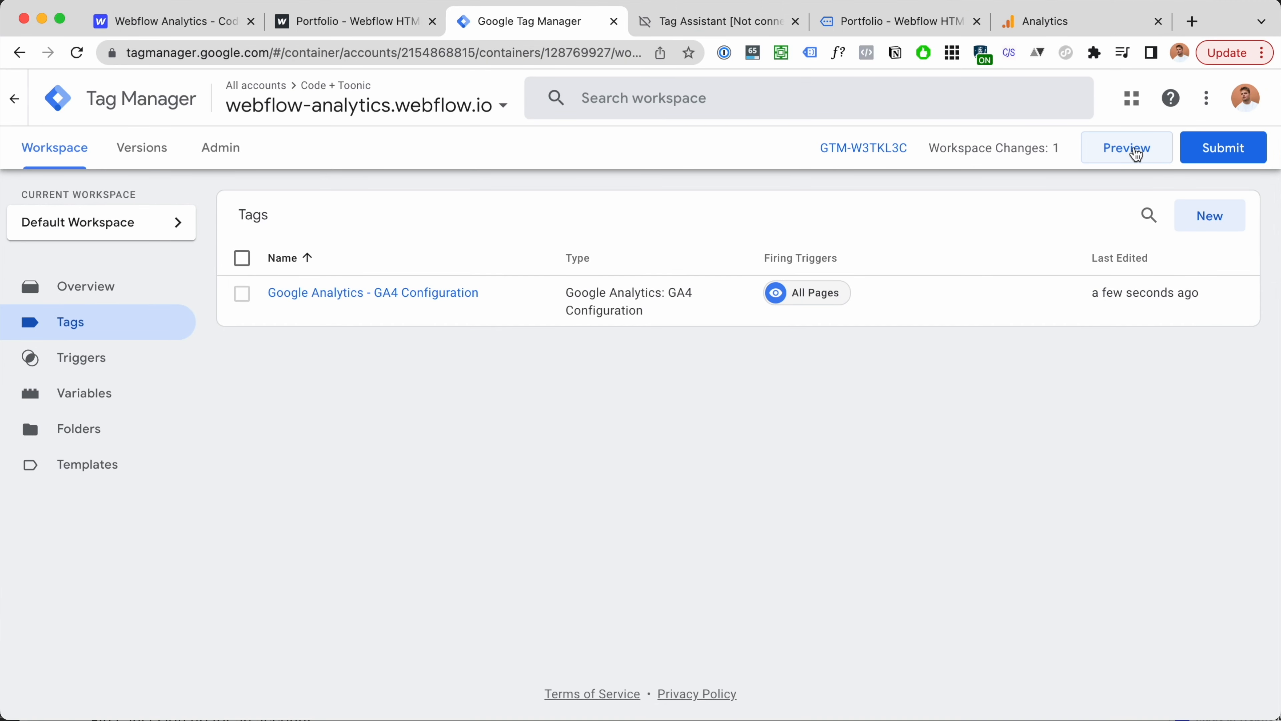
# Step: Start a Tag Assistant preview connected to the Webflow site
pyautogui.click(1137, 154)
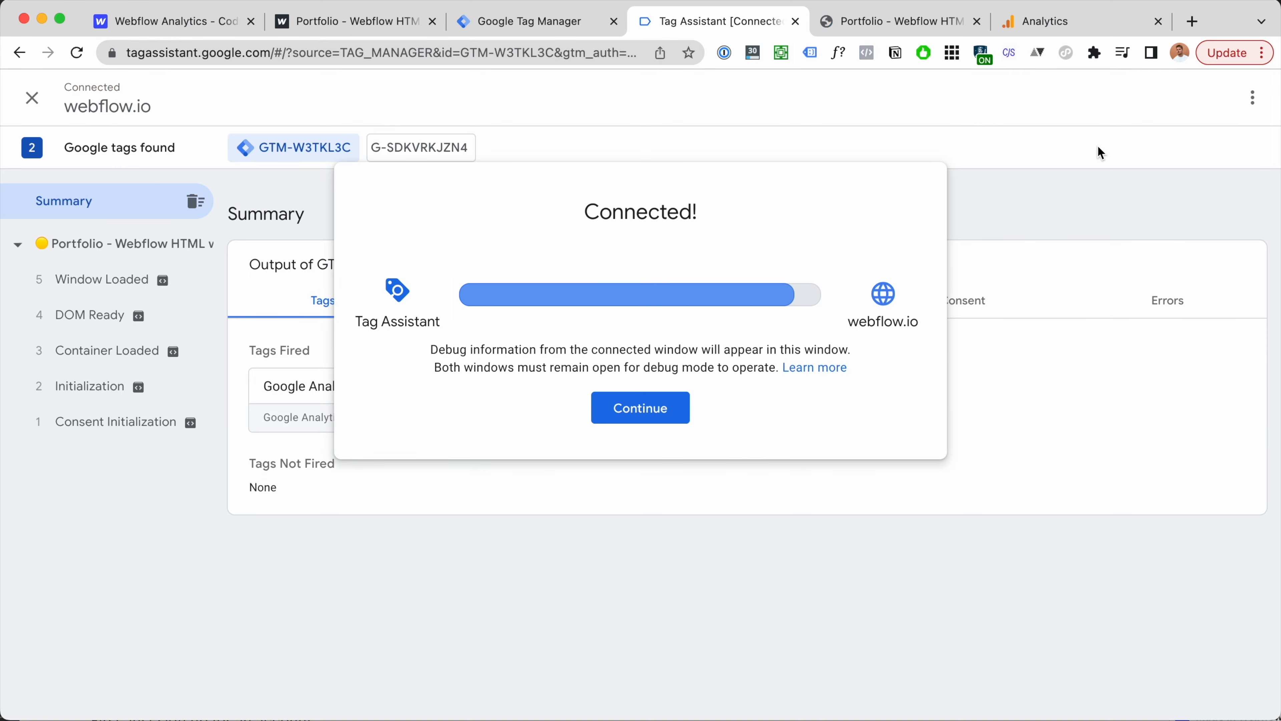
pyautogui.click(648, 413)
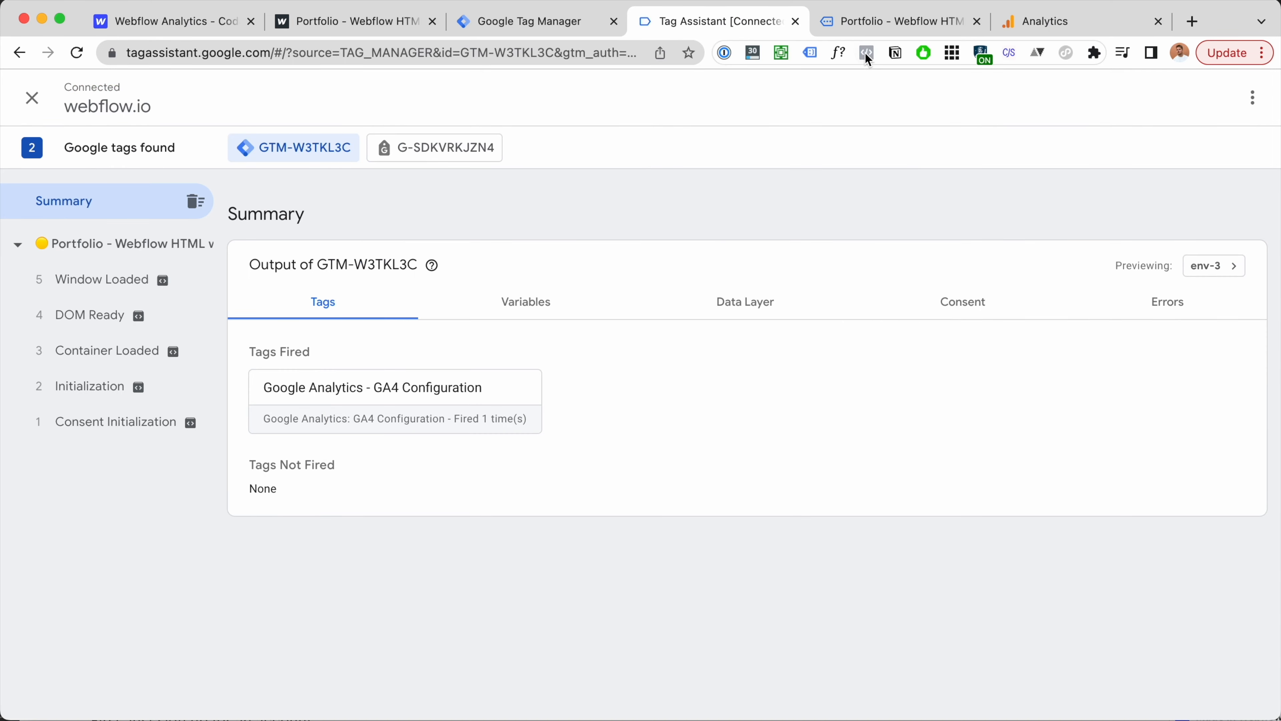
pyautogui.click(892, 26)
pyautogui.scroll(-3, 655, 469)
pyautogui.scroll(3, 707, 353)
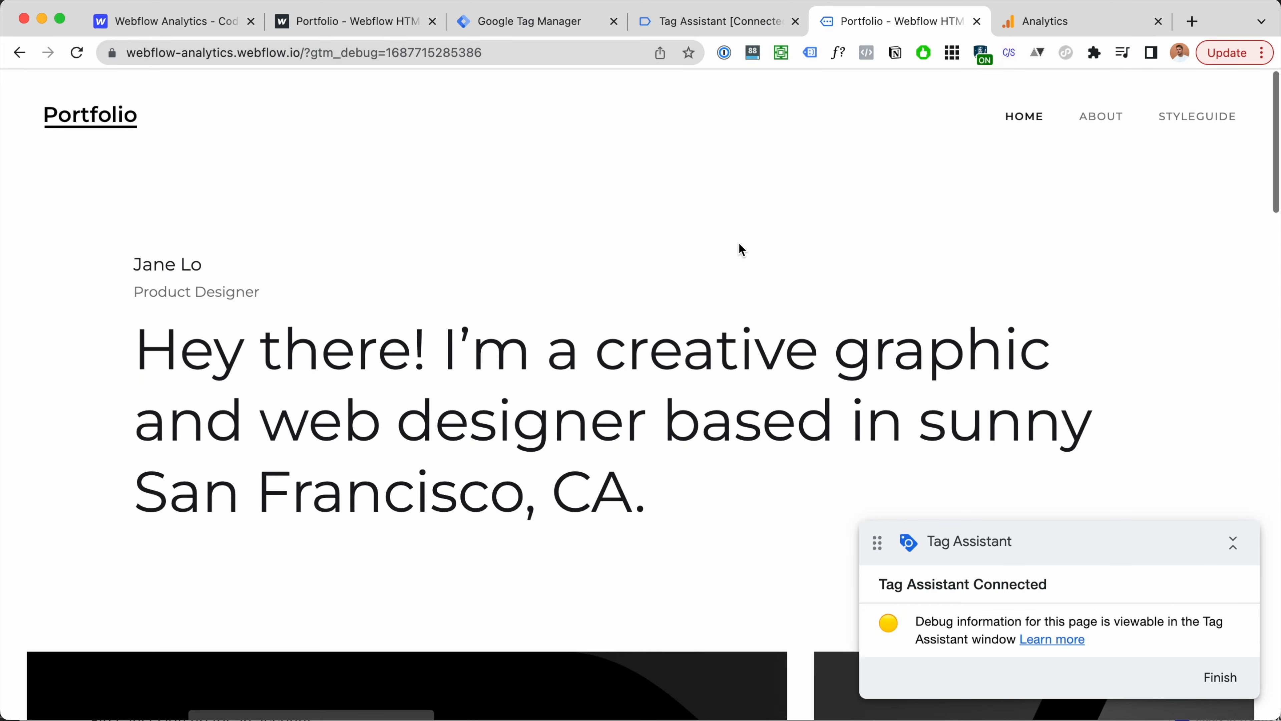
# Step: Confirm the GA4 Configuration tag fired and G-SDKVRKJZN4 sent a Page View hit
pyautogui.click(726, 26)
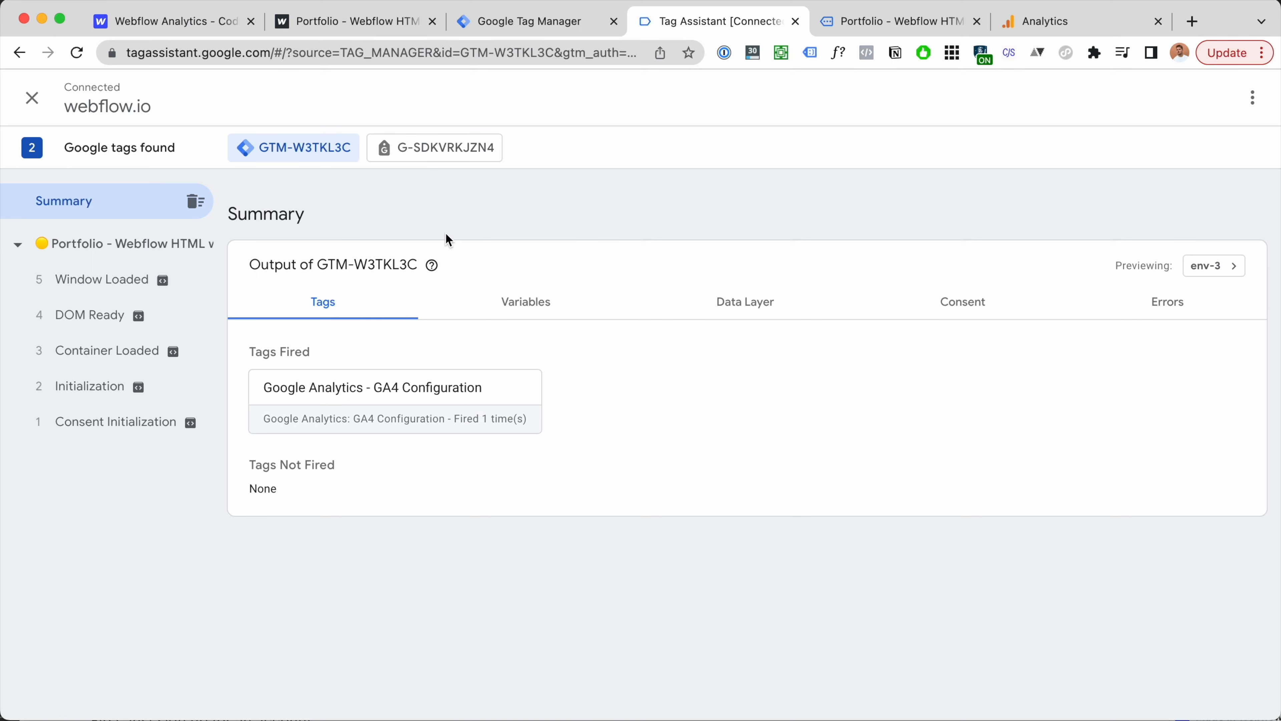
pyautogui.click(893, 23)
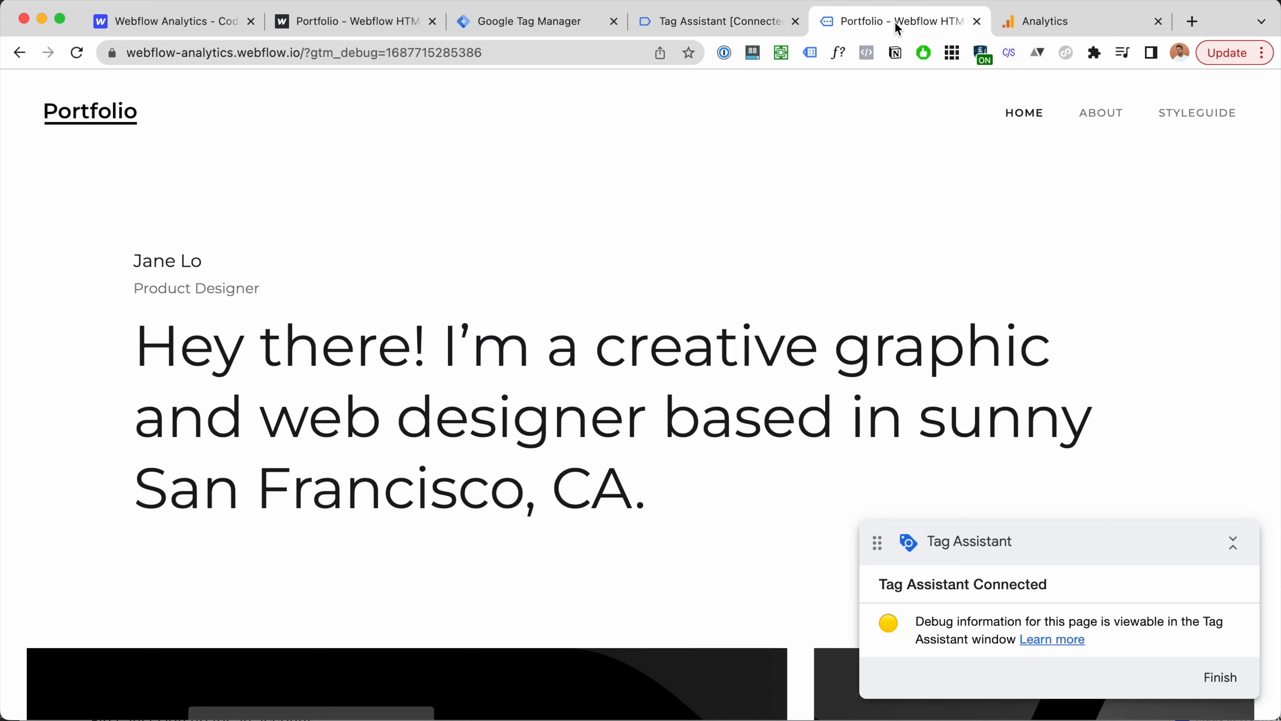
pyautogui.scroll(-3, 790, 314)
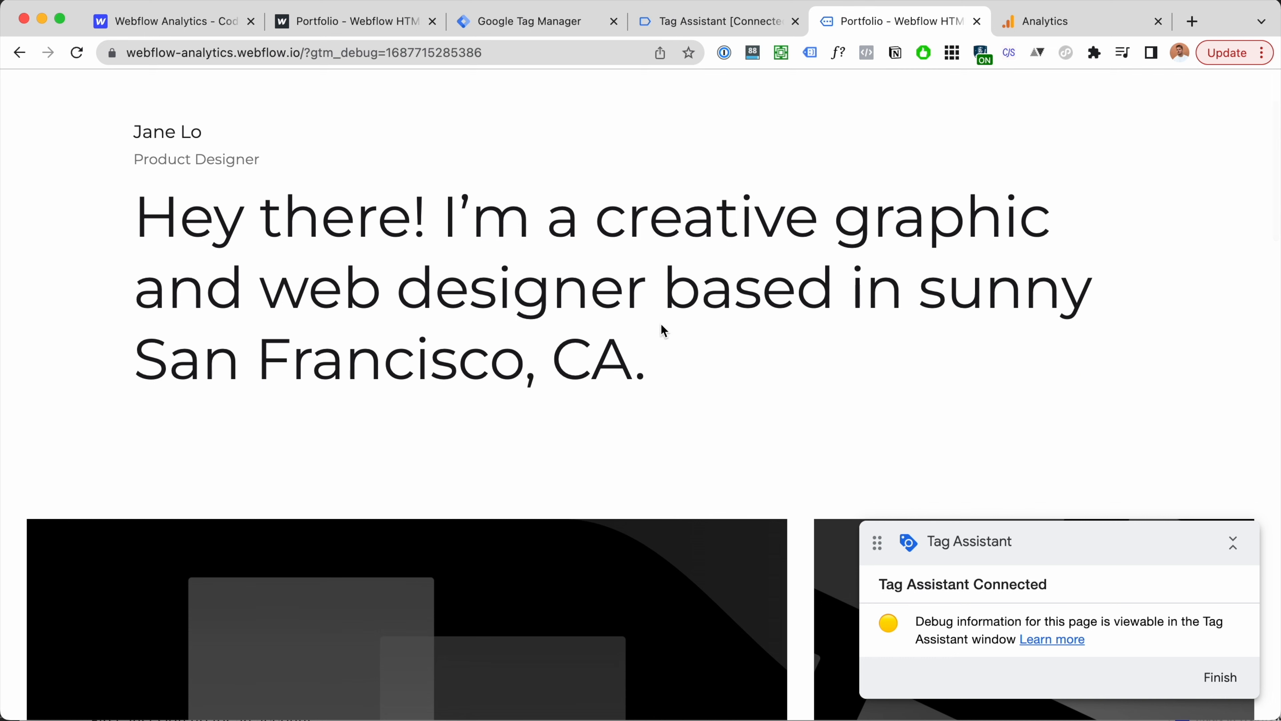
pyautogui.click(747, 26)
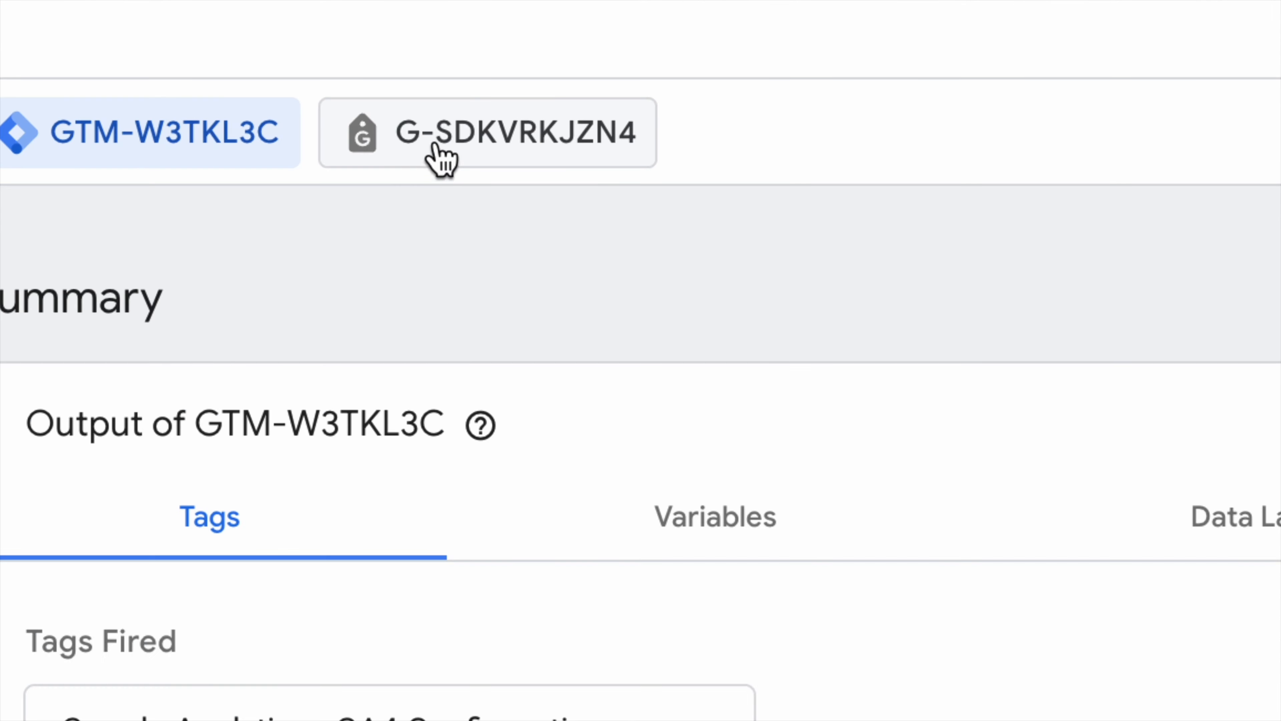
pyautogui.click(414, 153)
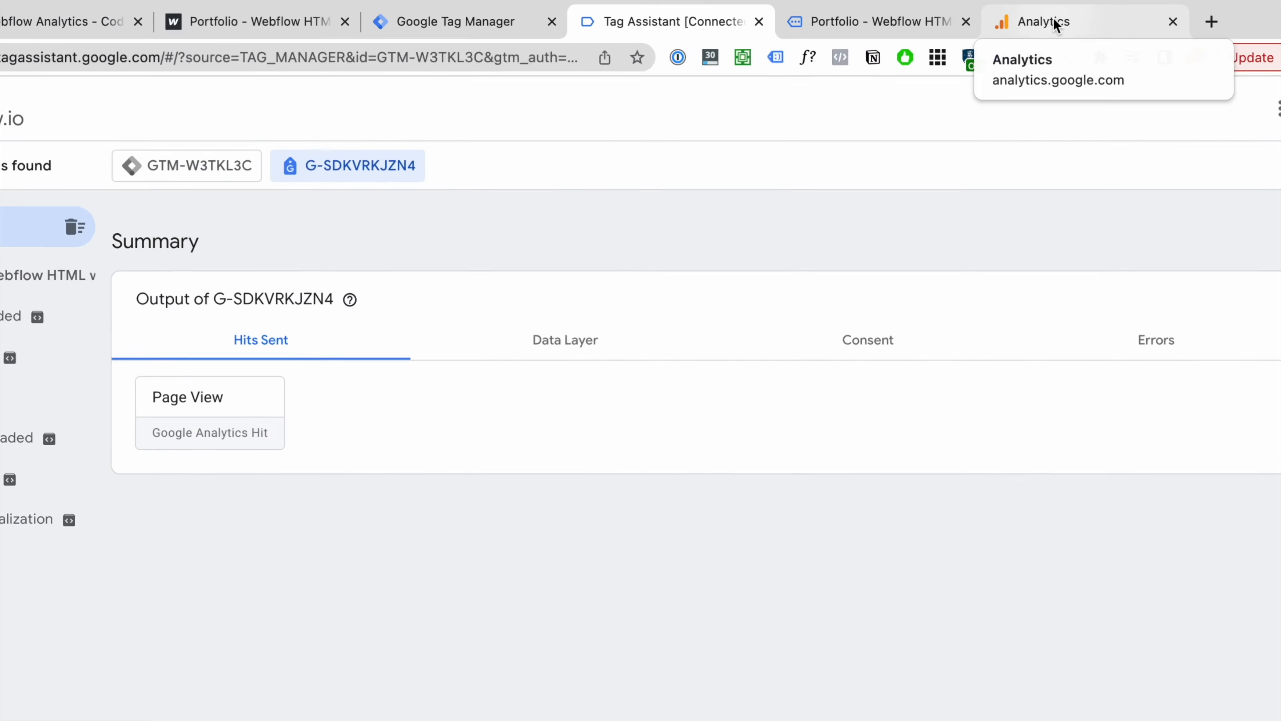
# Step: Close the web stream details and continue to the webflow-analytics.webflow.io Home report
pyautogui.click(1057, 25)
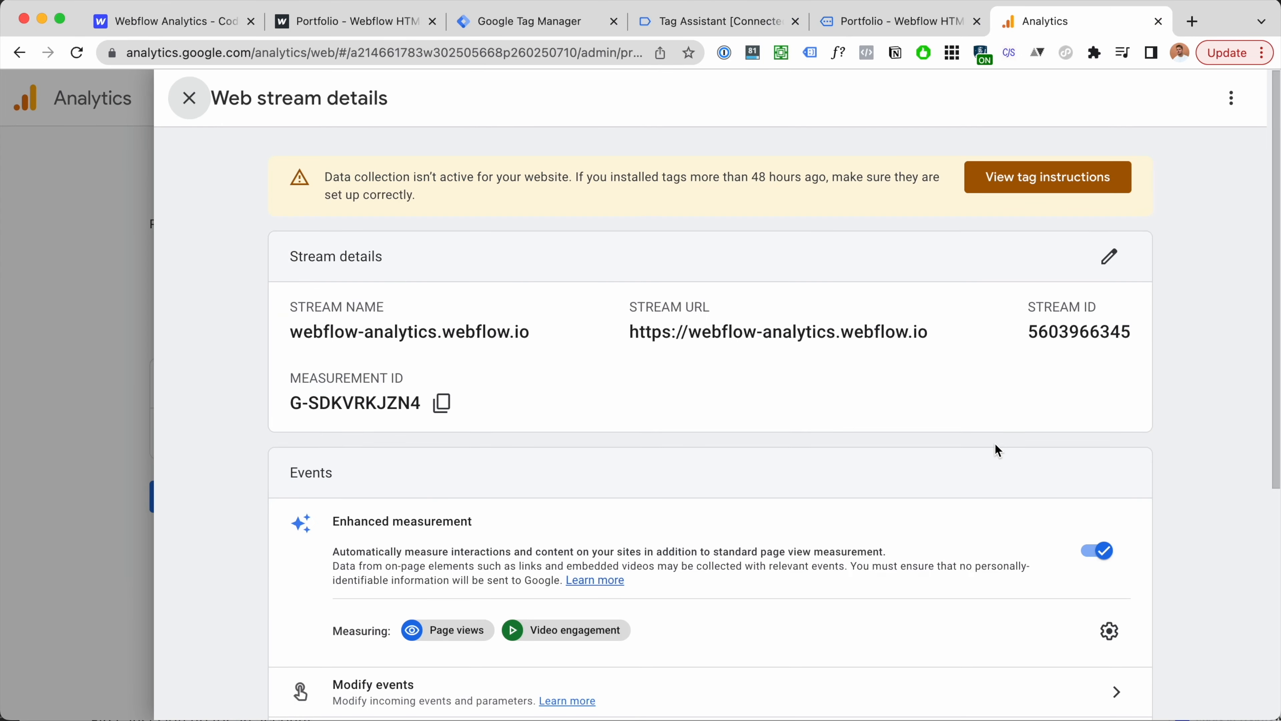
pyautogui.click(190, 98)
pyautogui.click(207, 503)
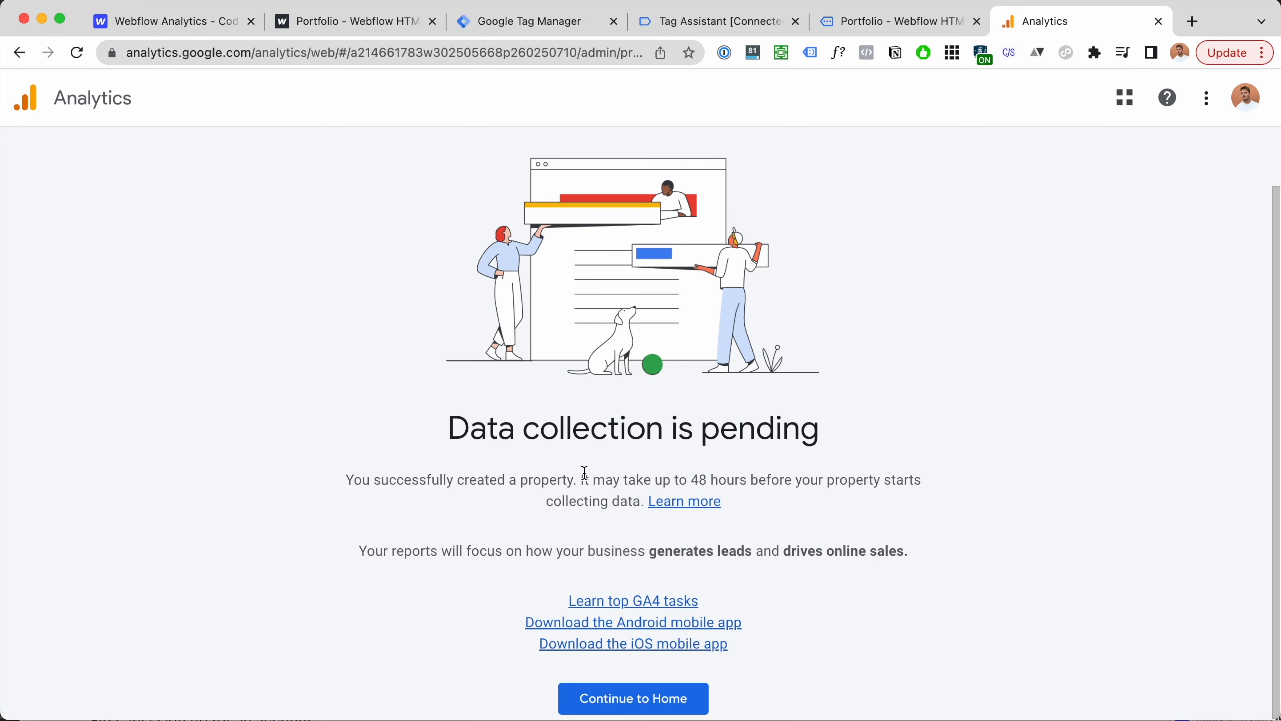
pyautogui.click(648, 699)
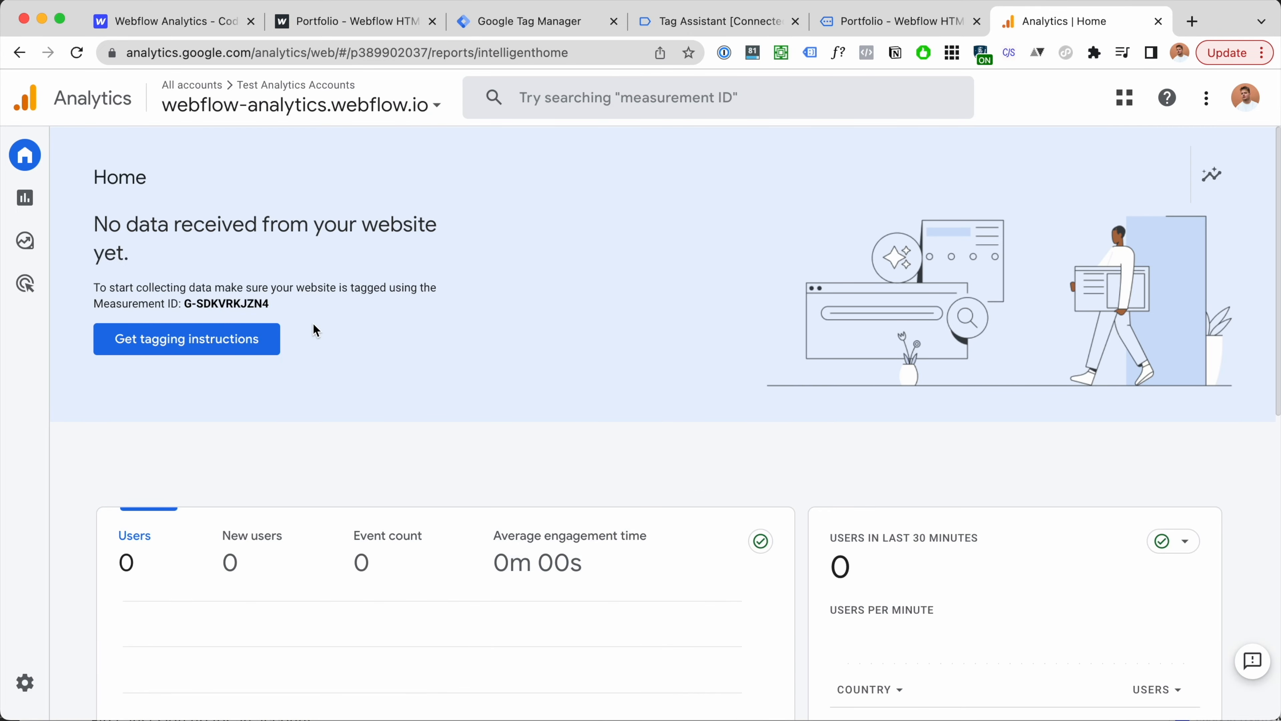
pyautogui.moveTo(20, 696)
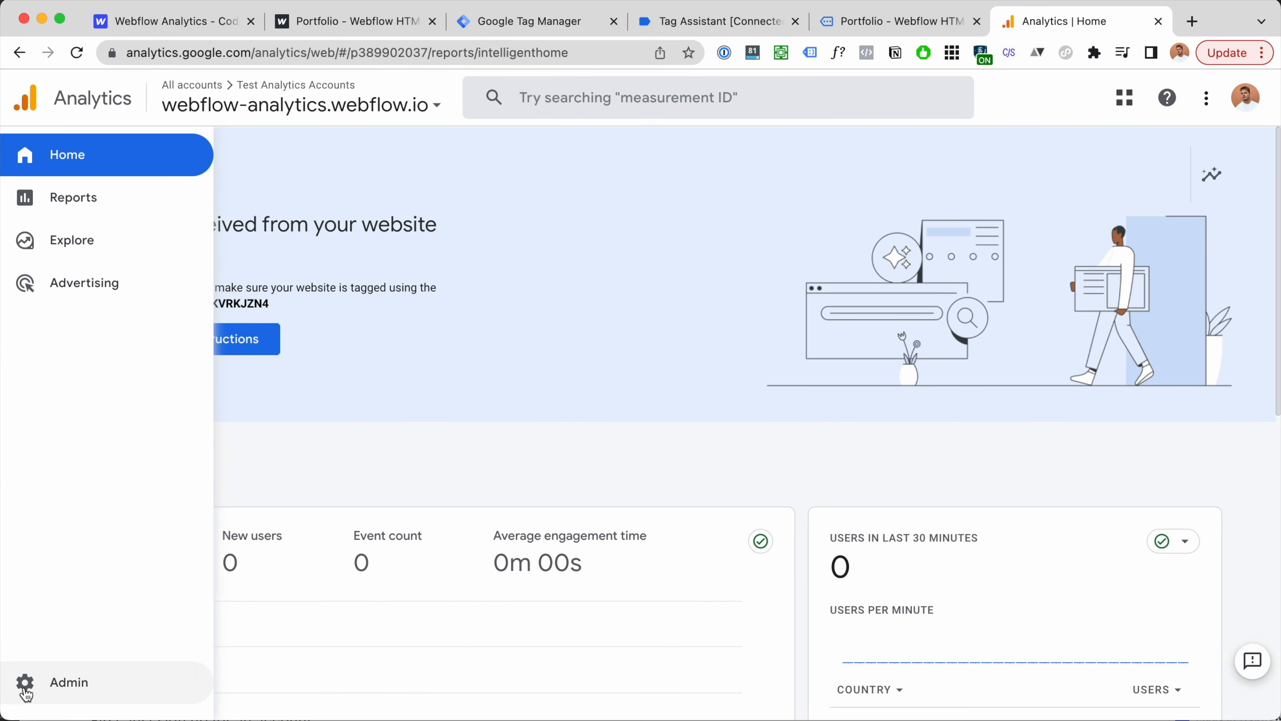
# Step: Open DebugView from Admin and check the Apple debug device's incoming page_view events
pyautogui.click(26, 689)
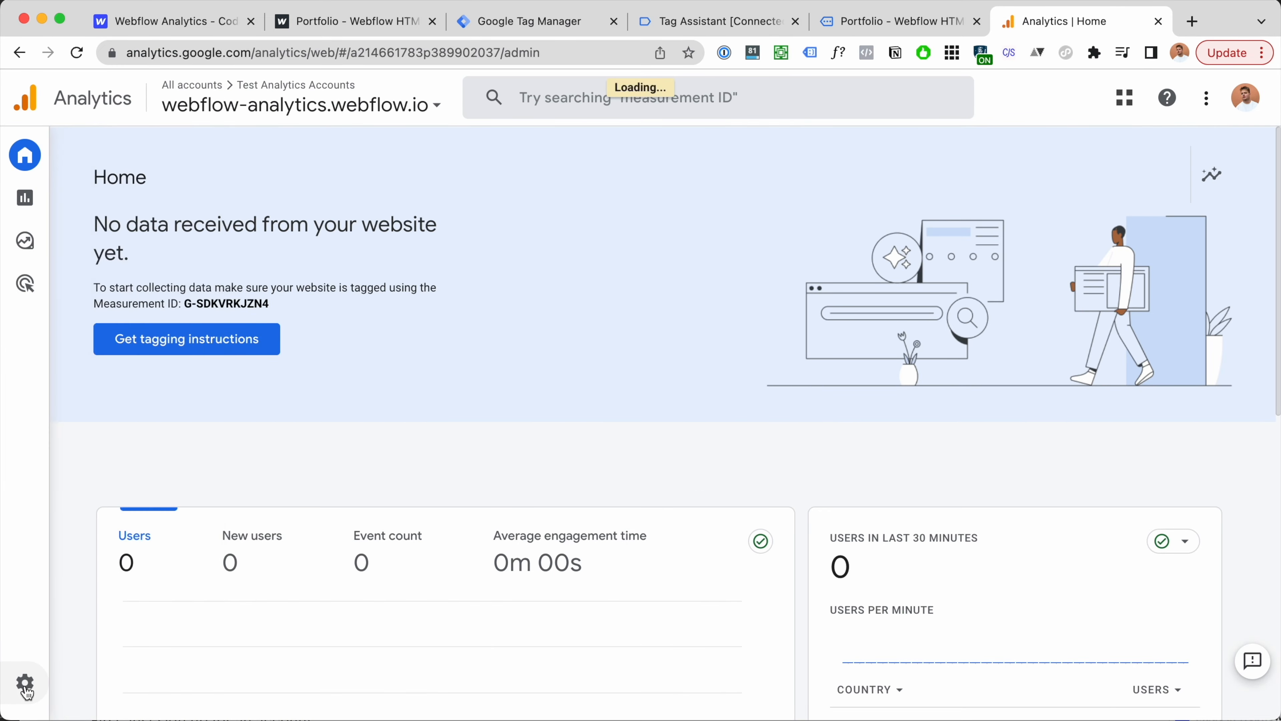
pyautogui.scroll(-1, 632, 296)
pyautogui.scroll(1, 632, 296)
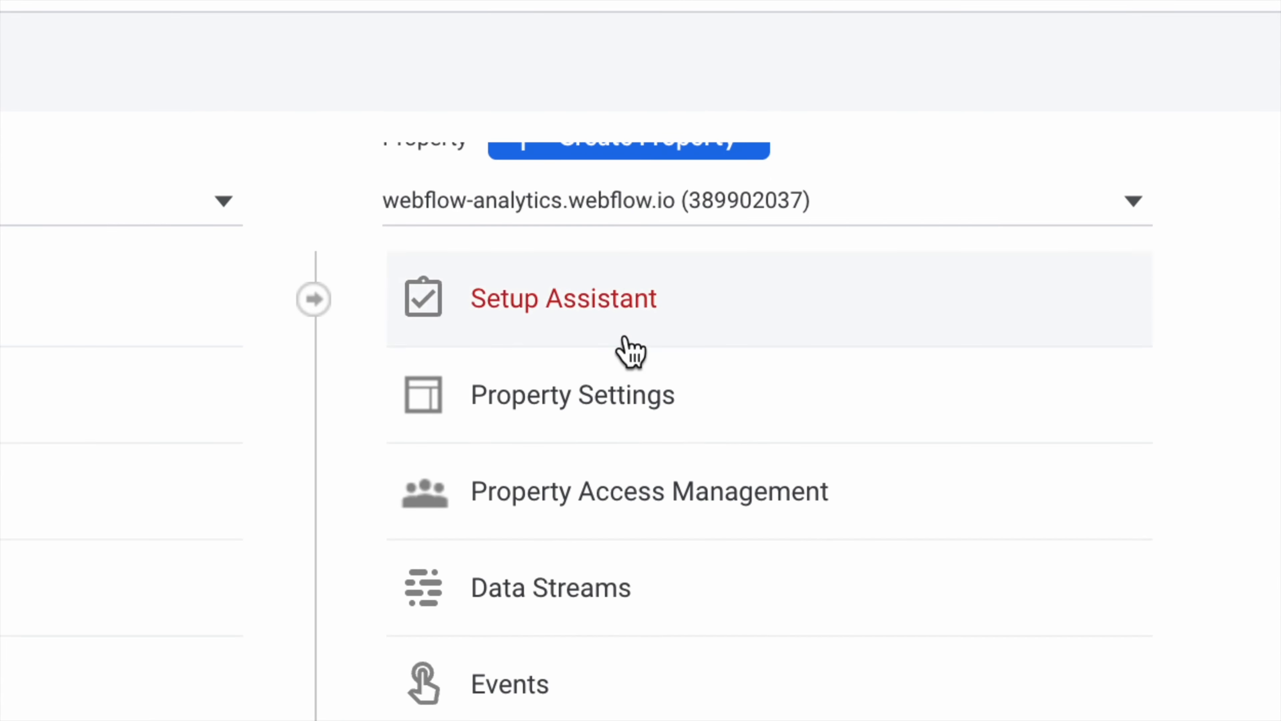
pyautogui.scroll(-10, 626, 344)
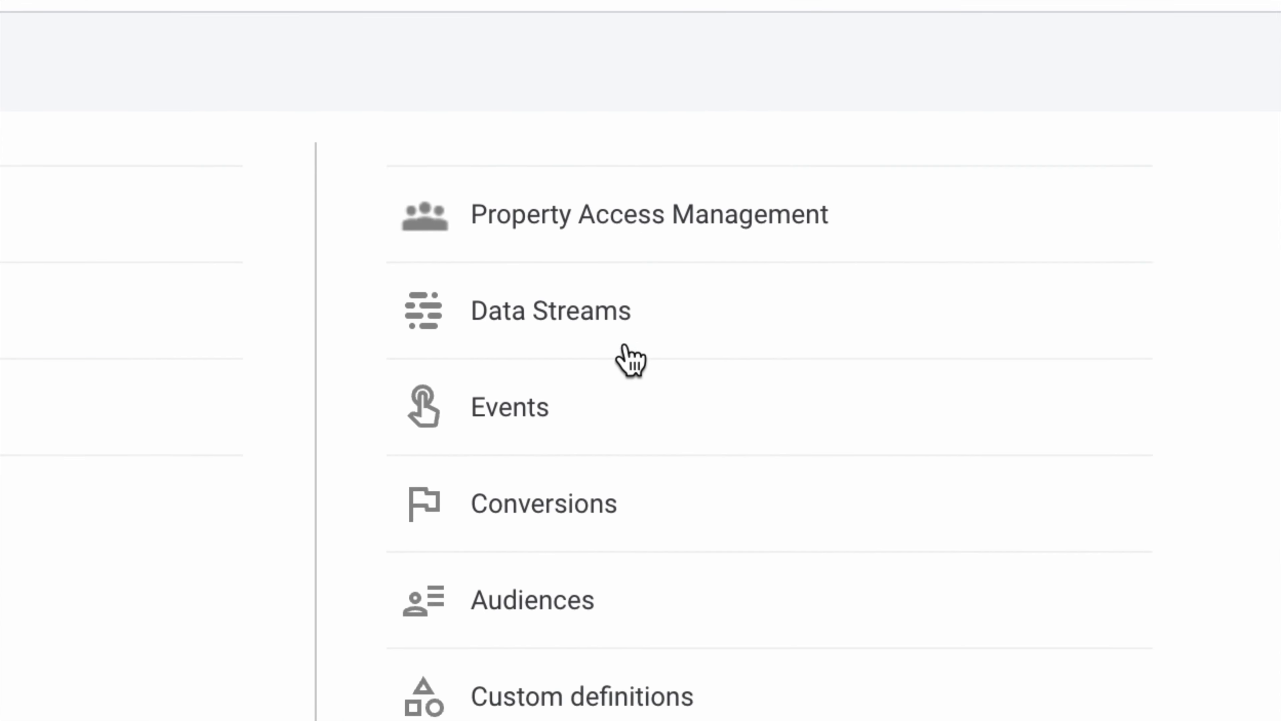
pyautogui.scroll(-5, 625, 358)
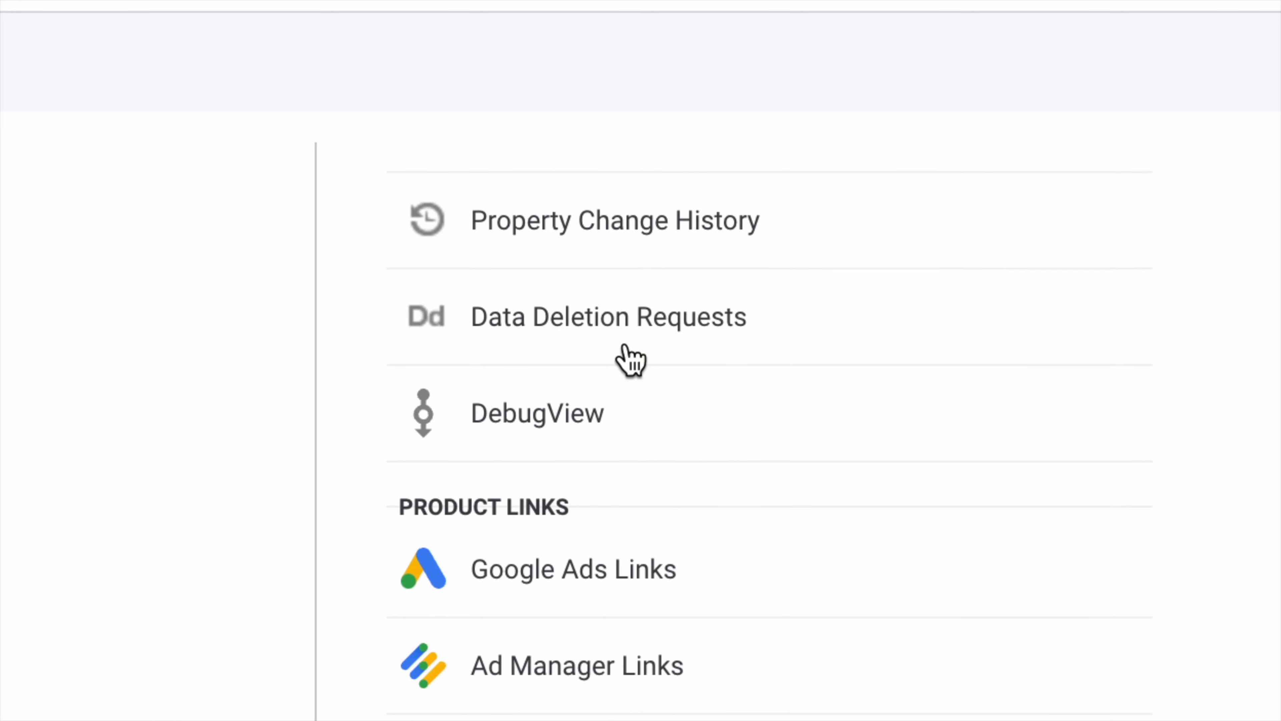
pyautogui.click(613, 412)
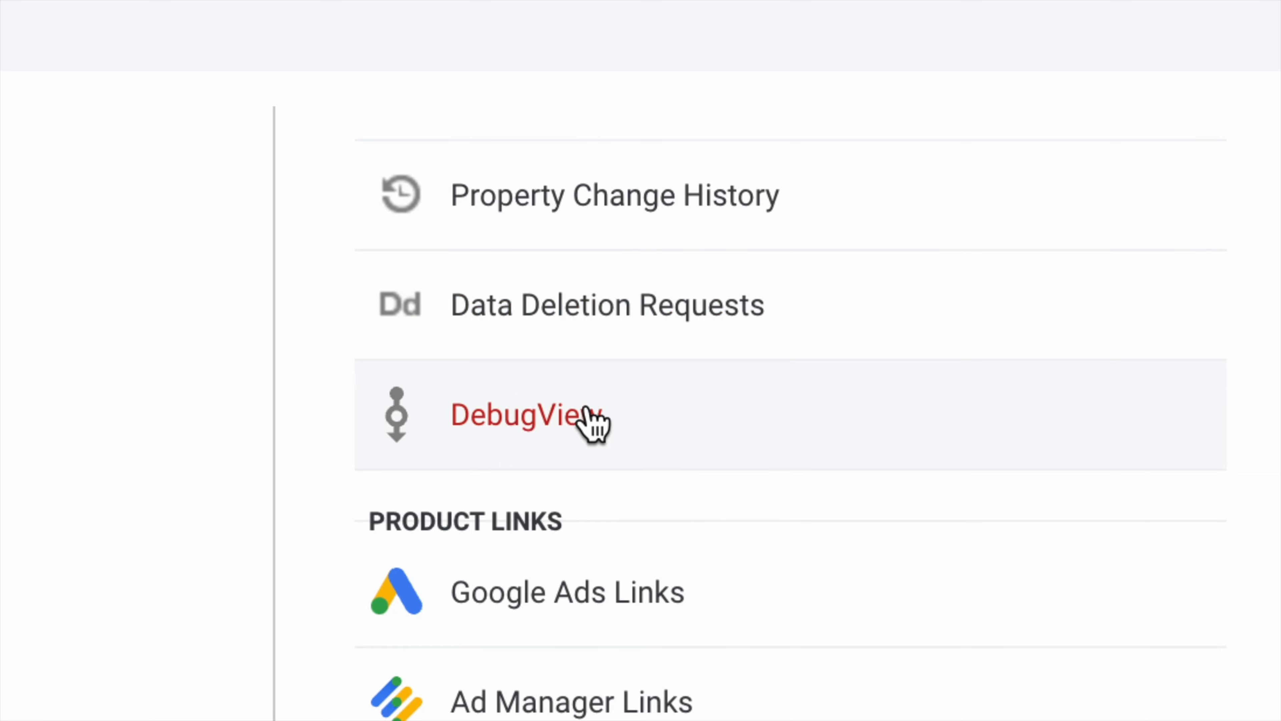
pyautogui.click(560, 428)
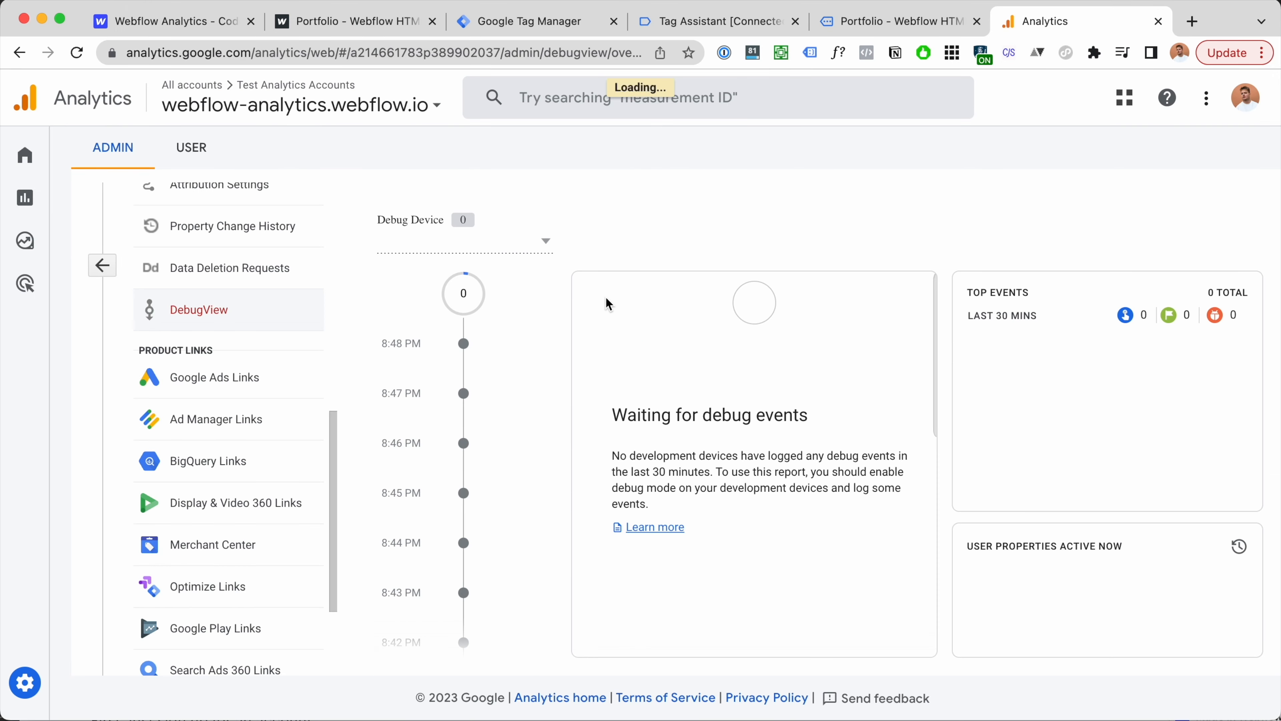
pyautogui.click(522, 247)
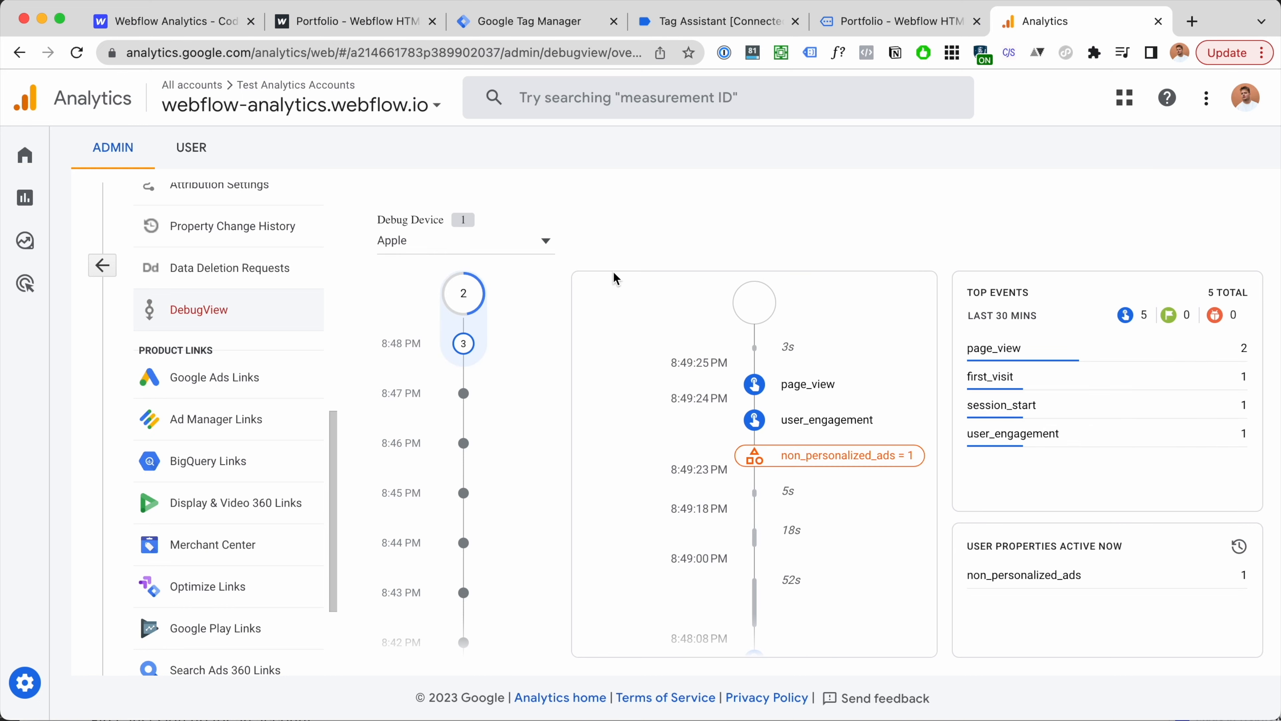
# Step: Return to the Portfolio debug tab, confirming Tag Assistant still shows it connected
pyautogui.click(909, 24)
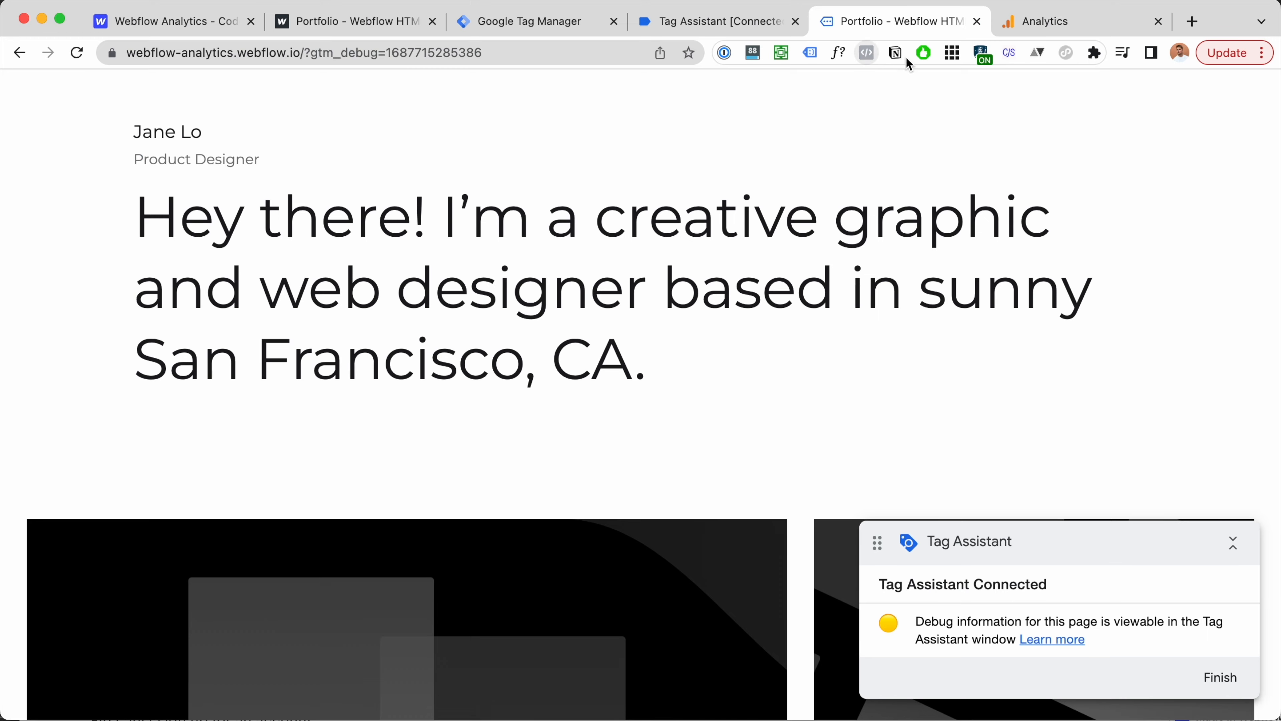
pyautogui.click(1100, 54)
pyautogui.scroll(-2, 1025, 228)
pyautogui.scroll(-5, 1026, 229)
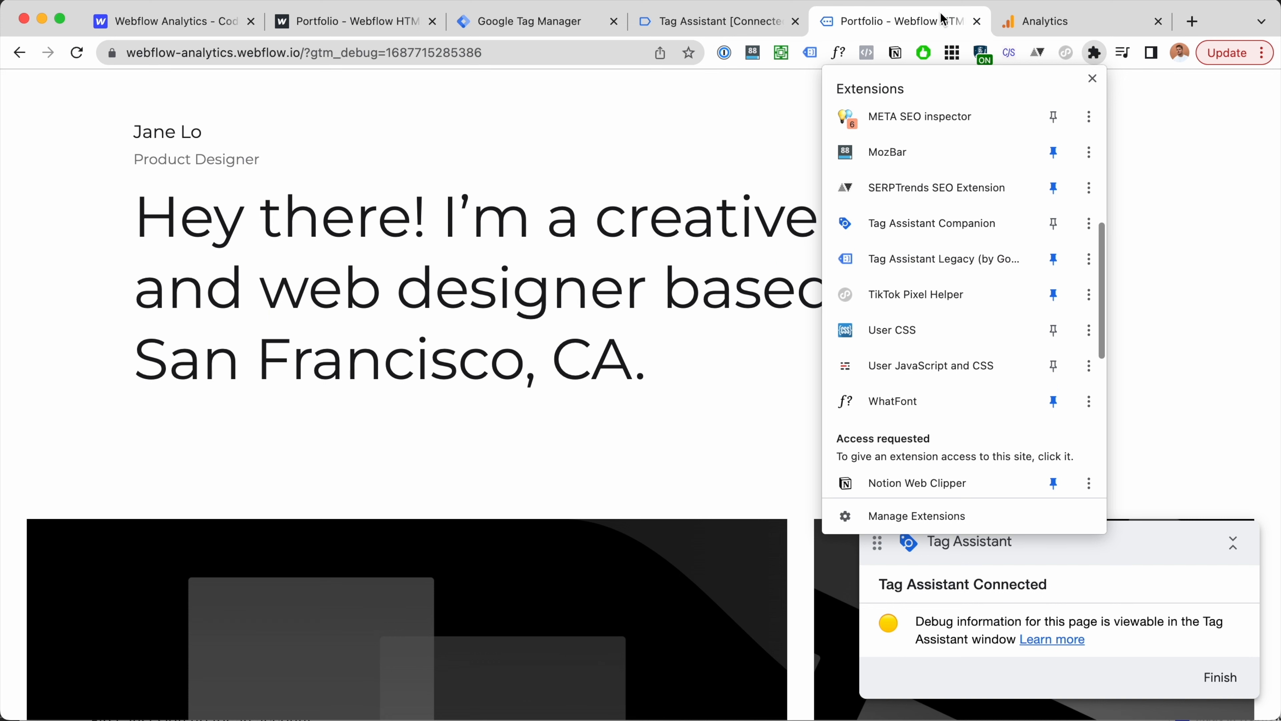
pyautogui.click(882, 35)
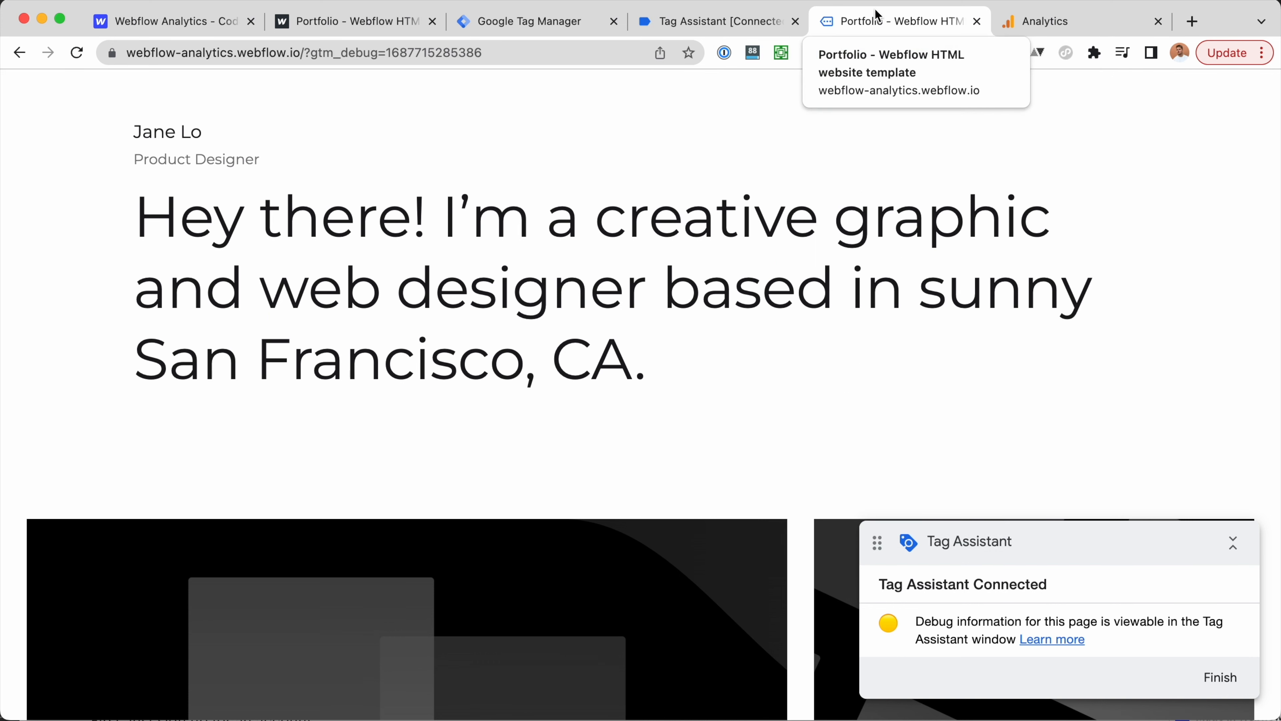
pyautogui.click(711, 23)
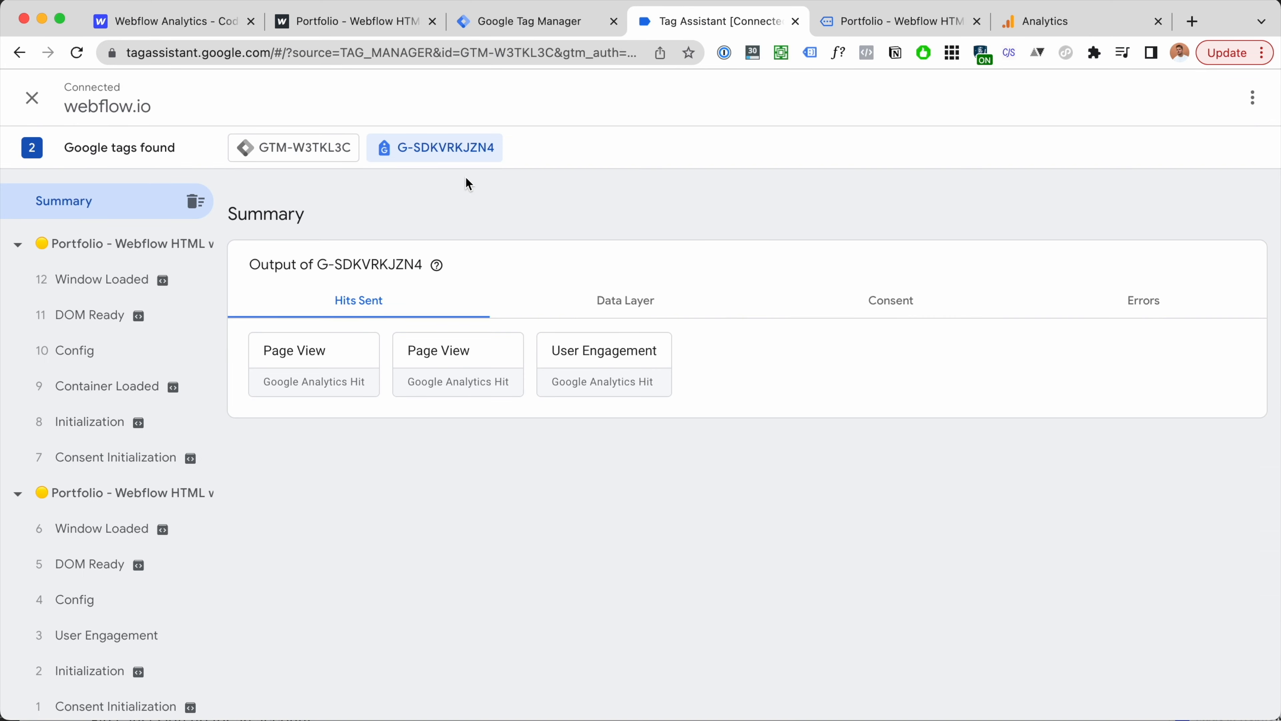
pyautogui.click(896, 23)
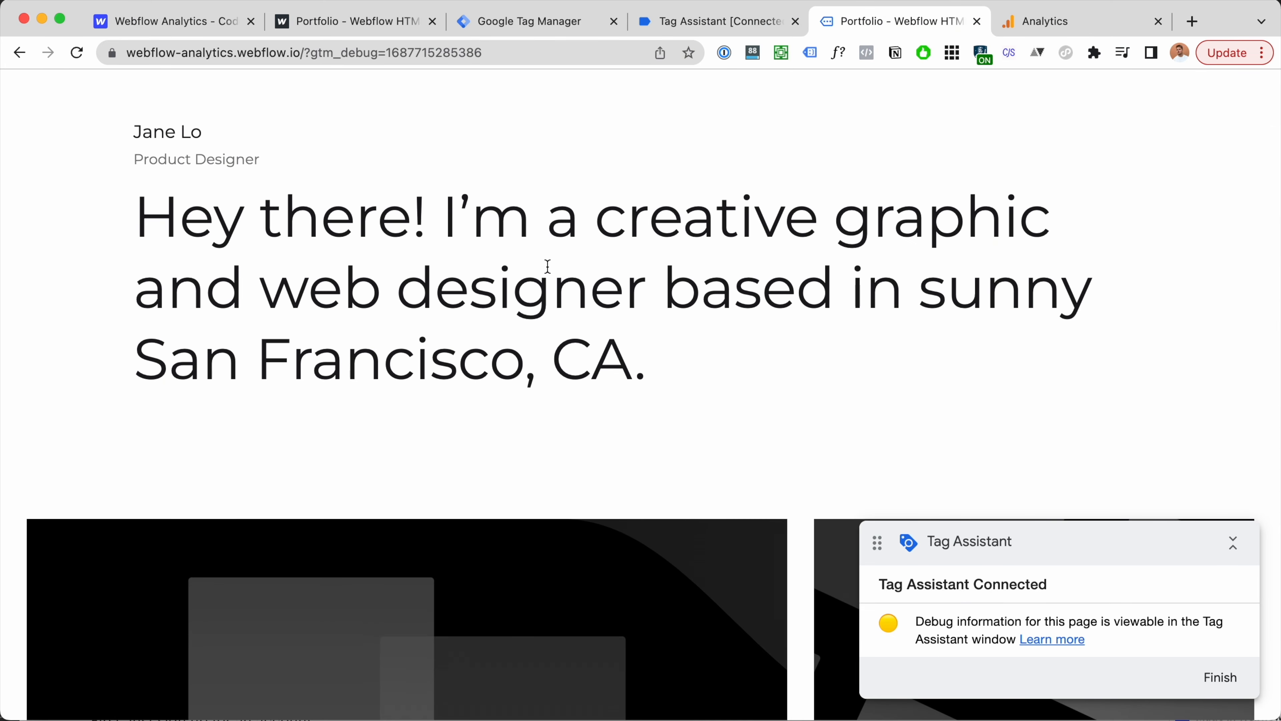
pyautogui.scroll(-5, 590, 383)
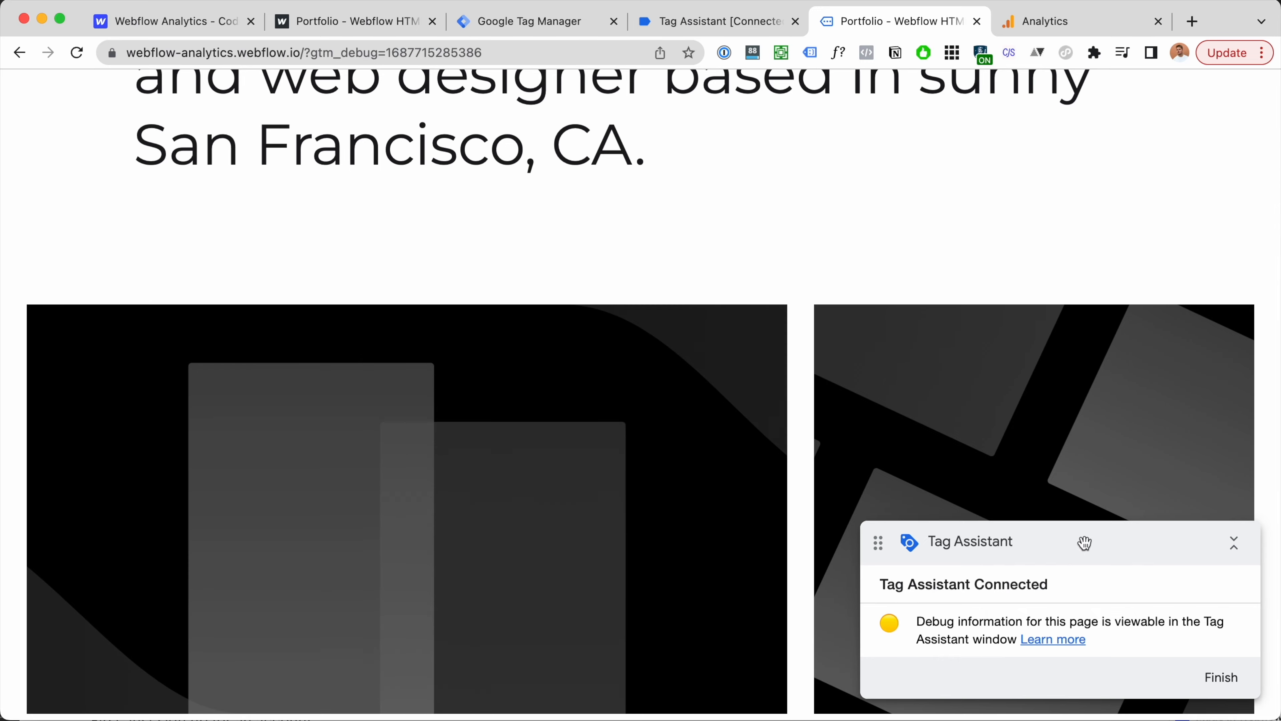
pyautogui.moveTo(1084, 542); pyautogui.dragTo(1038, 532)
pyautogui.click(1073, 22)
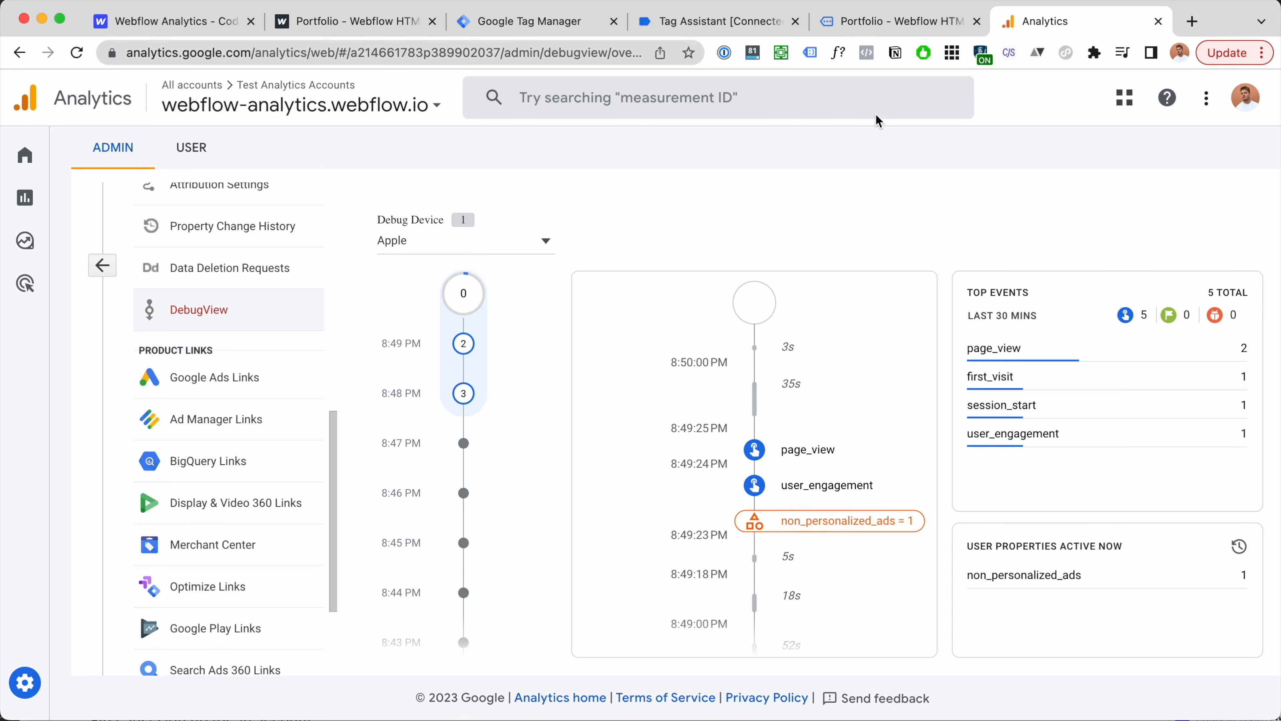
pyautogui.click(893, 22)
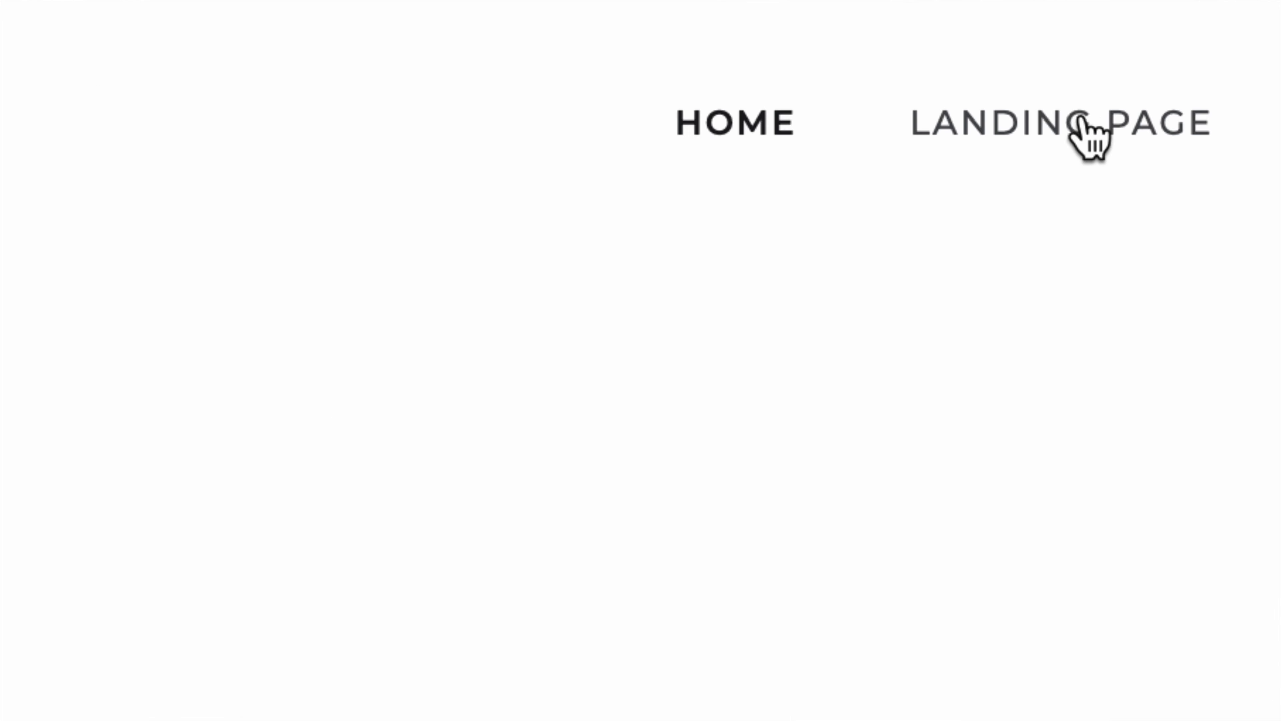
# Step: Load /landing-page twice from the site's nav, going back home each time
pyautogui.click(1083, 119)
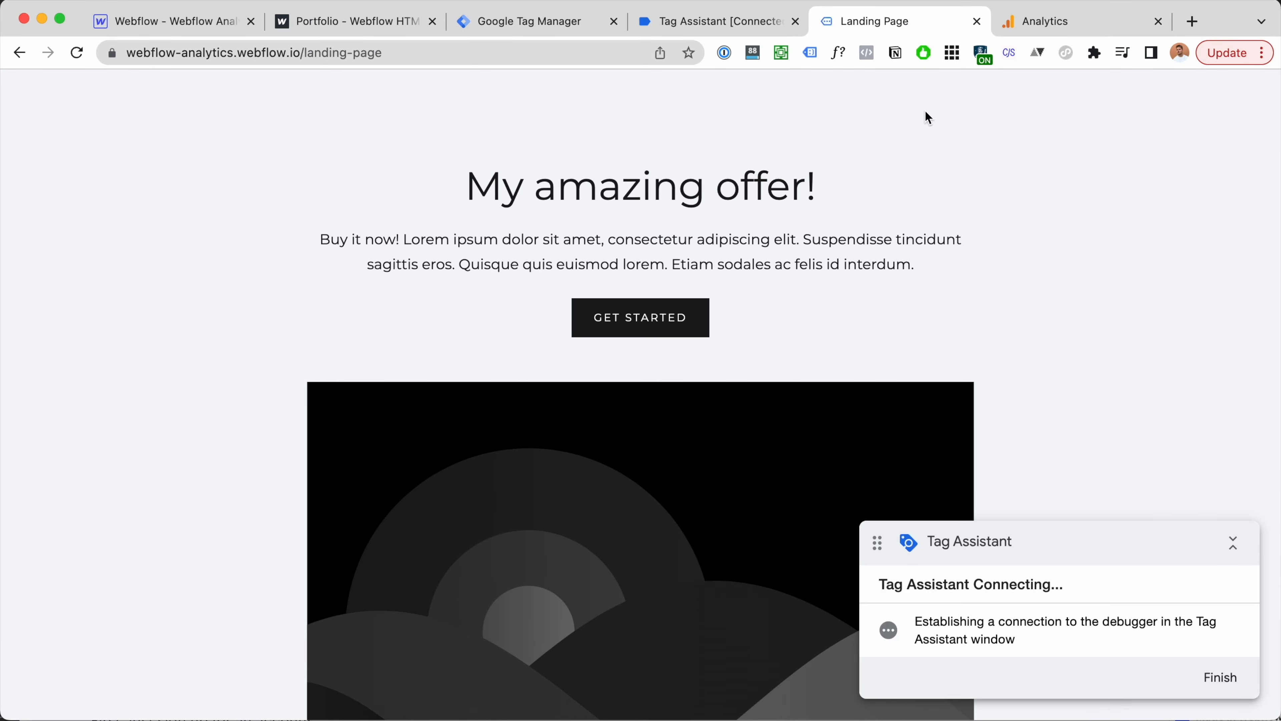
pyautogui.hscroll(-5, 922, 178)
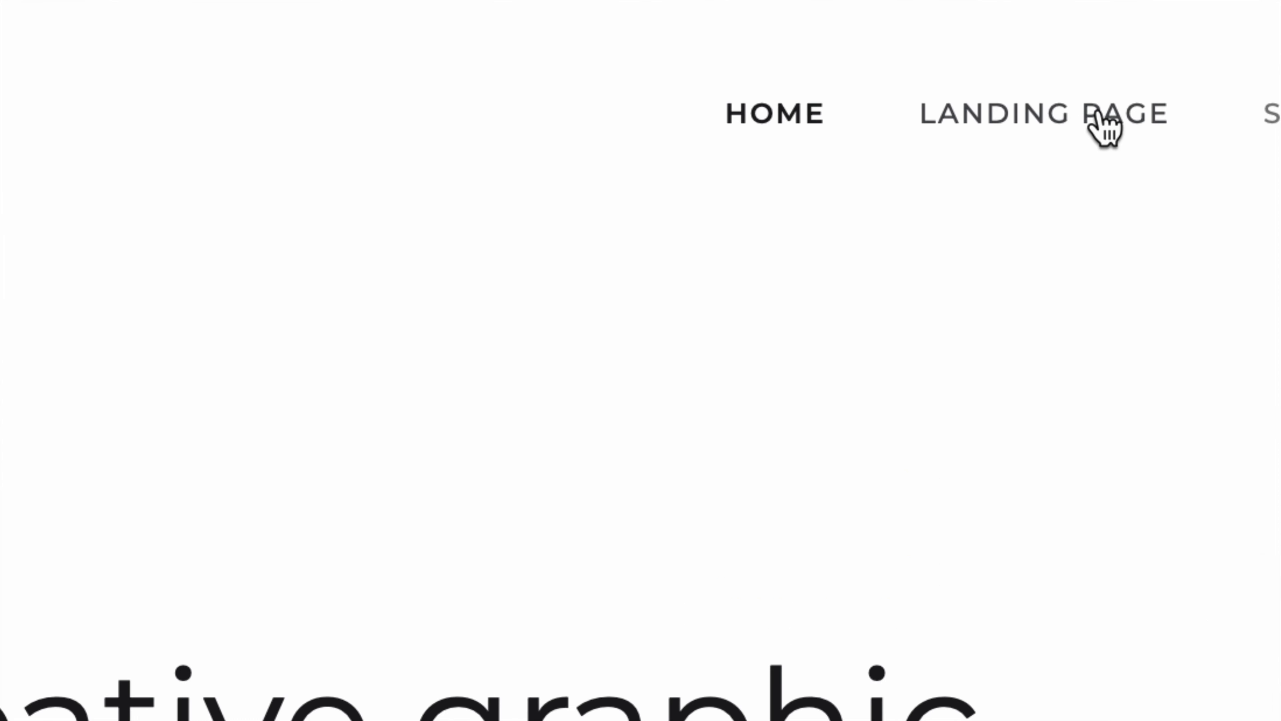
pyautogui.click(1099, 115)
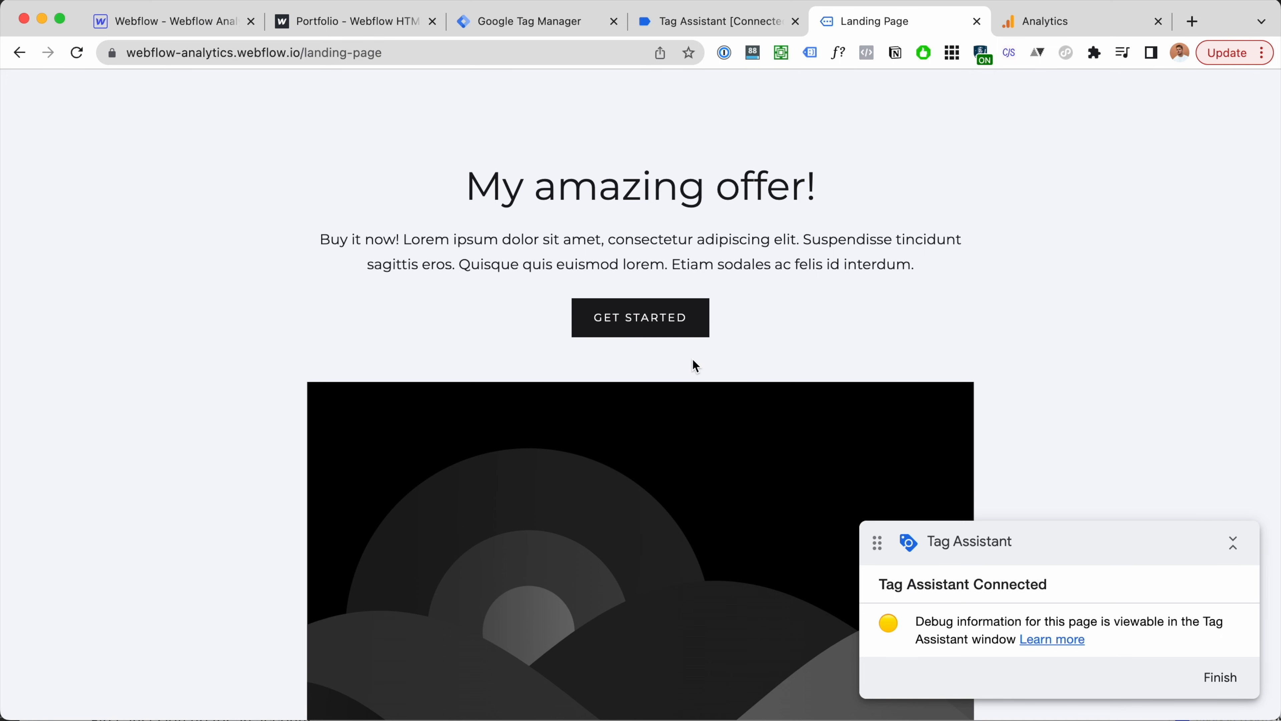
pyautogui.hscroll(-5, 694, 363)
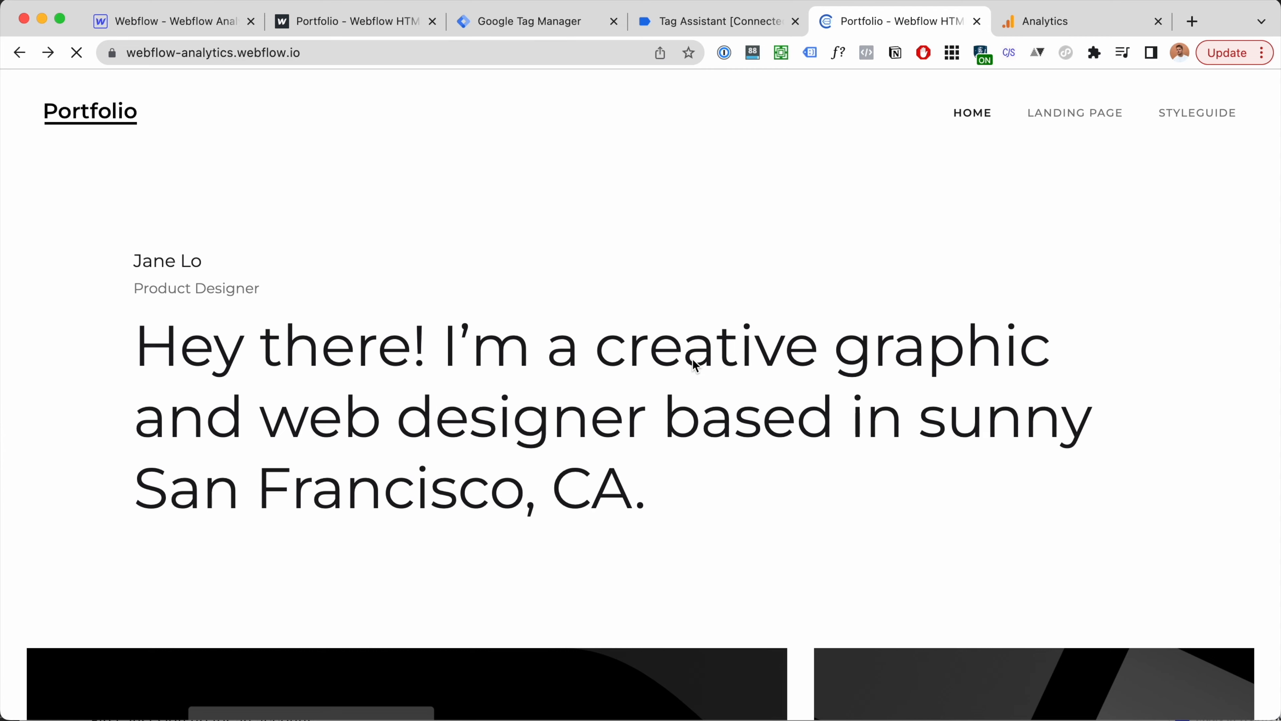
pyautogui.click(540, 34)
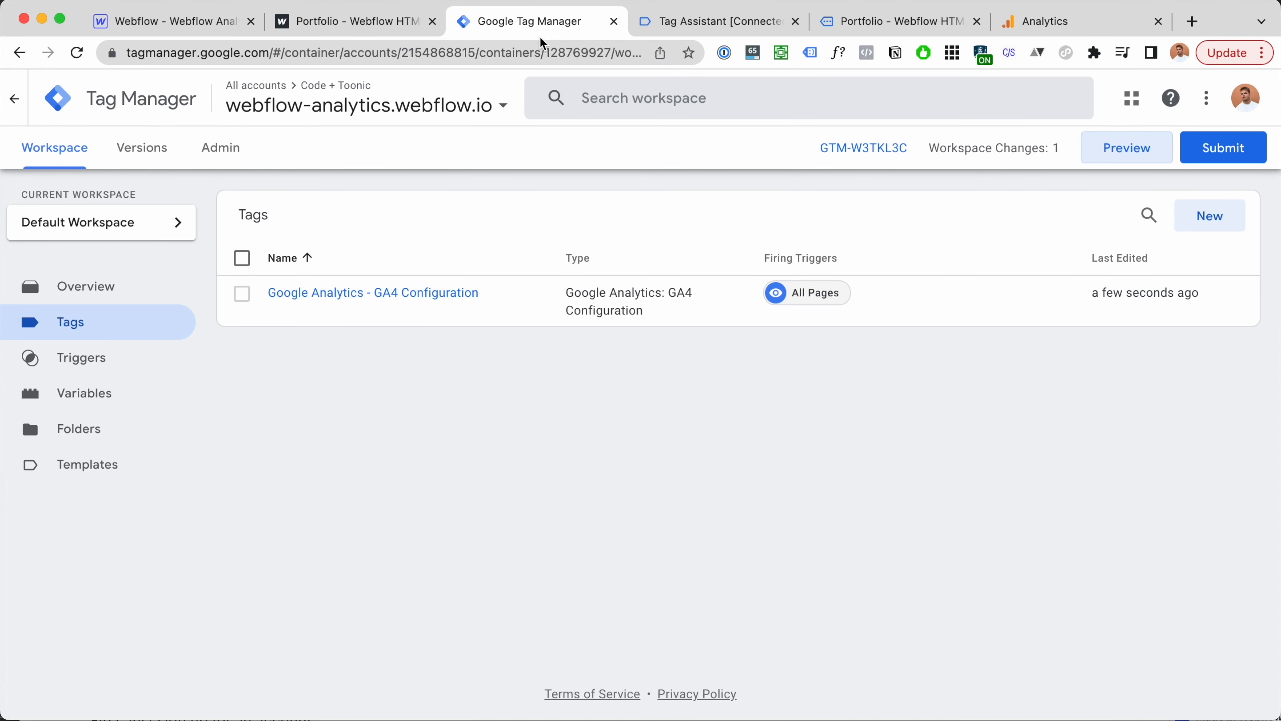
# Step: Enable the Click Element, Classes, ID, Target, URL and Text built-in variables
pyautogui.click(100, 406)
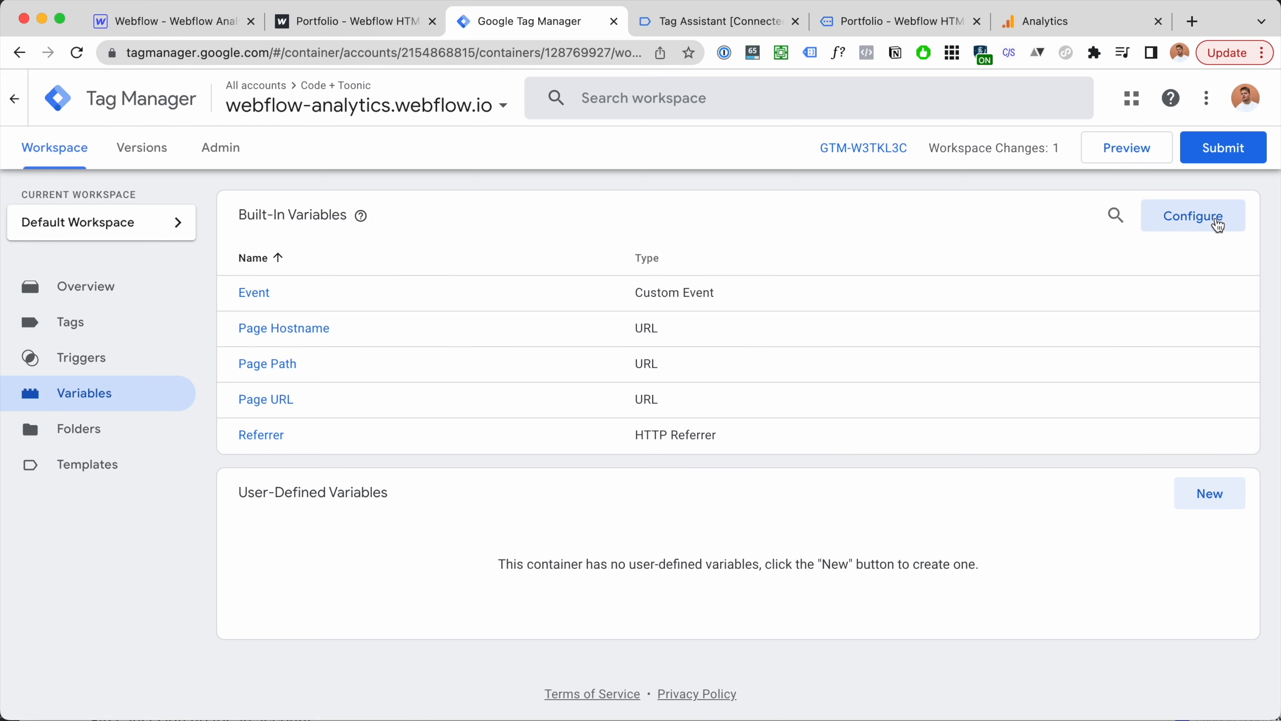
pyautogui.click(1217, 222)
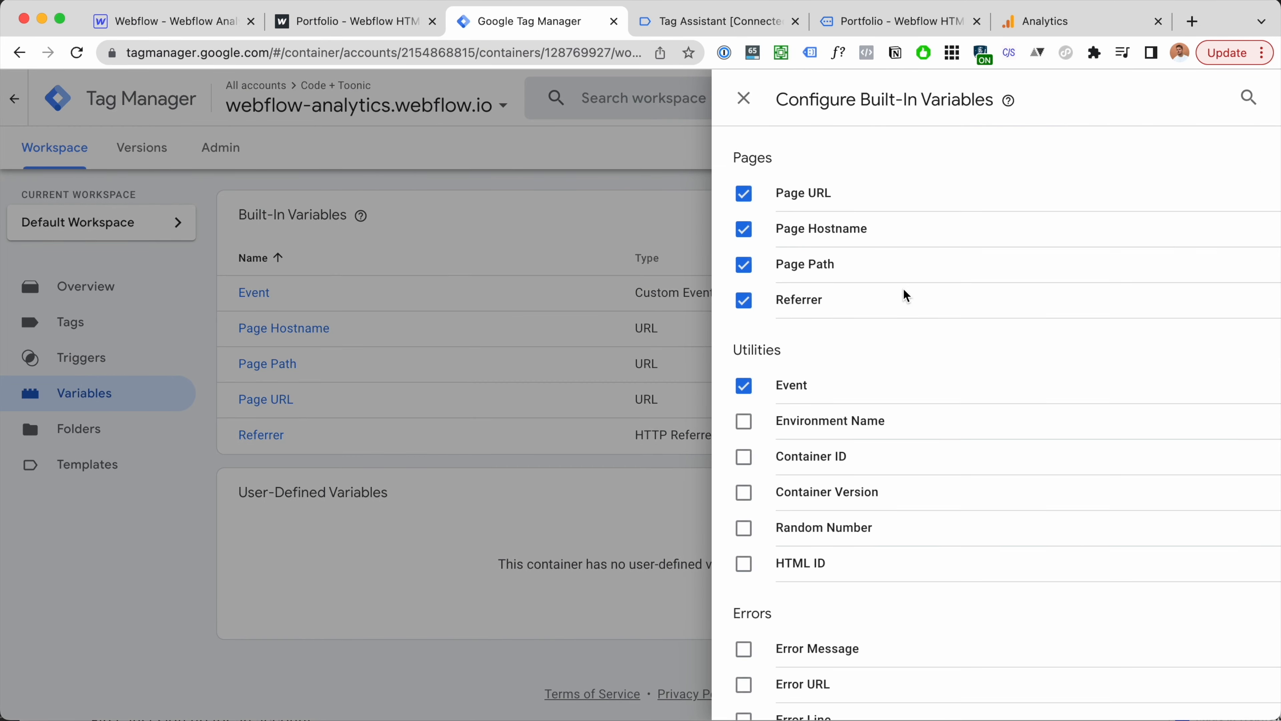
pyautogui.click(1249, 101)
pyautogui.write('click')
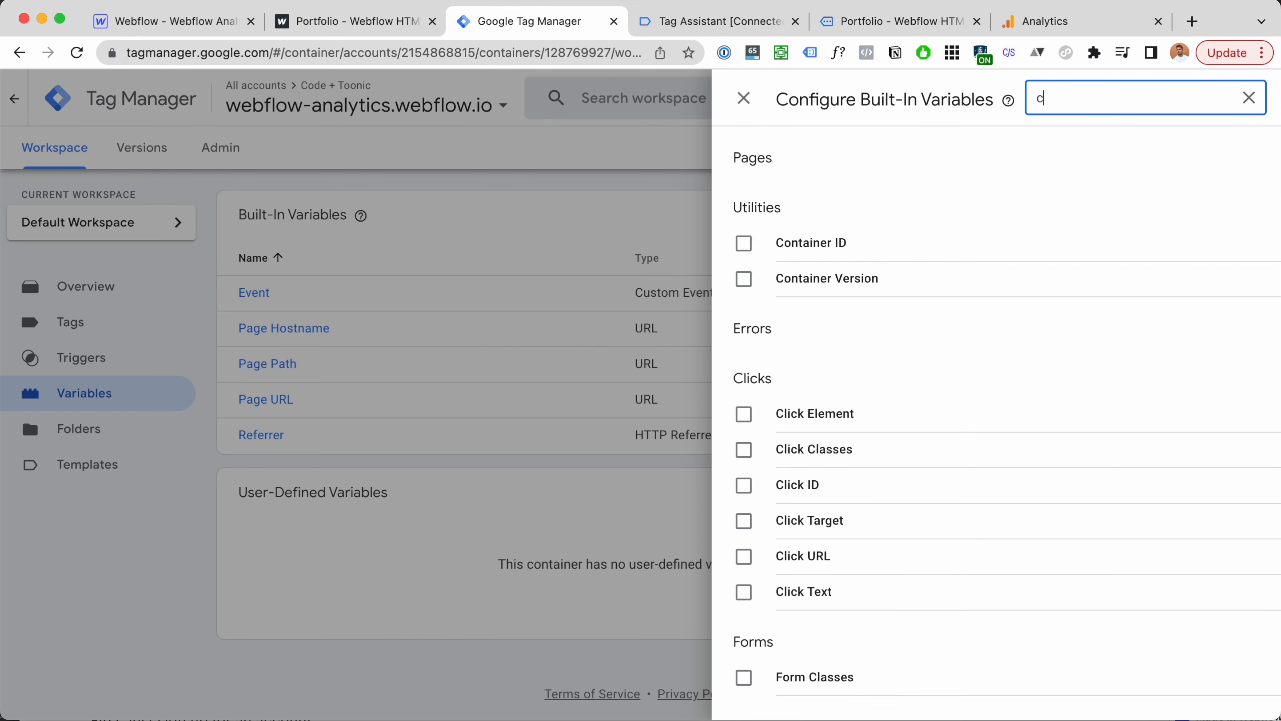
pyautogui.click(744, 343)
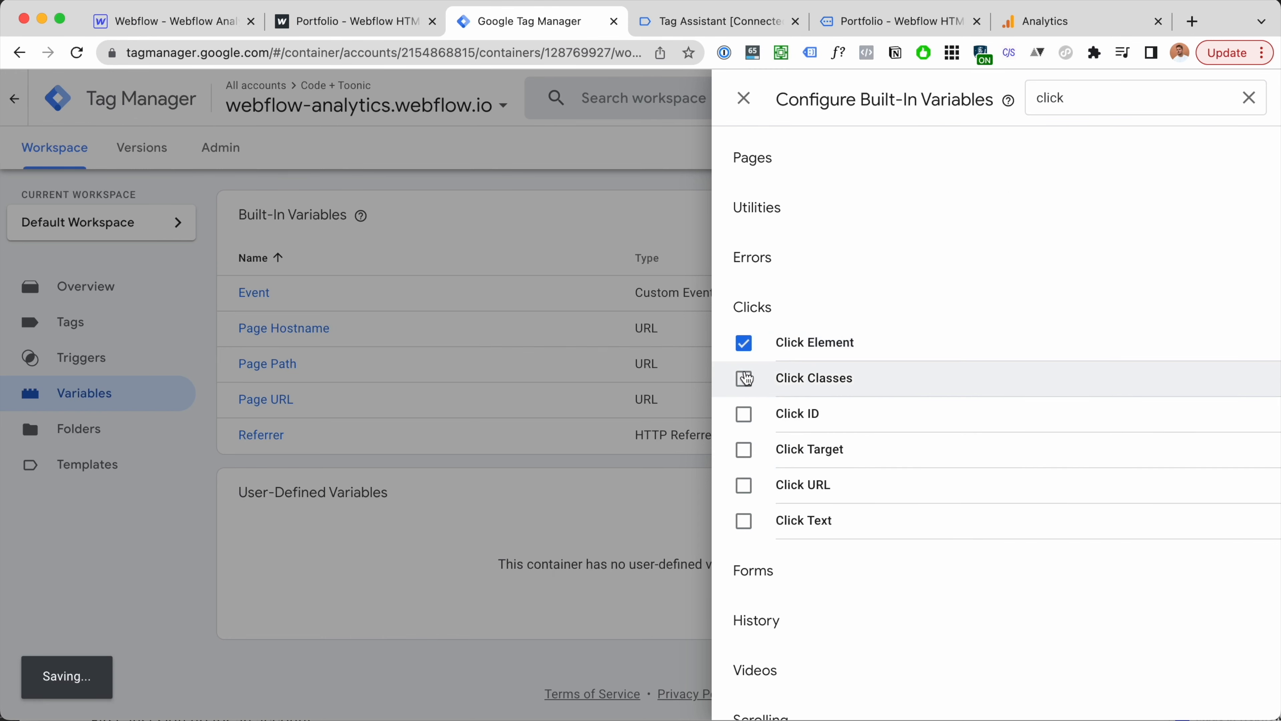
pyautogui.click(743, 378)
pyautogui.click(744, 414)
pyautogui.click(743, 449)
pyautogui.click(743, 485)
pyautogui.click(743, 520)
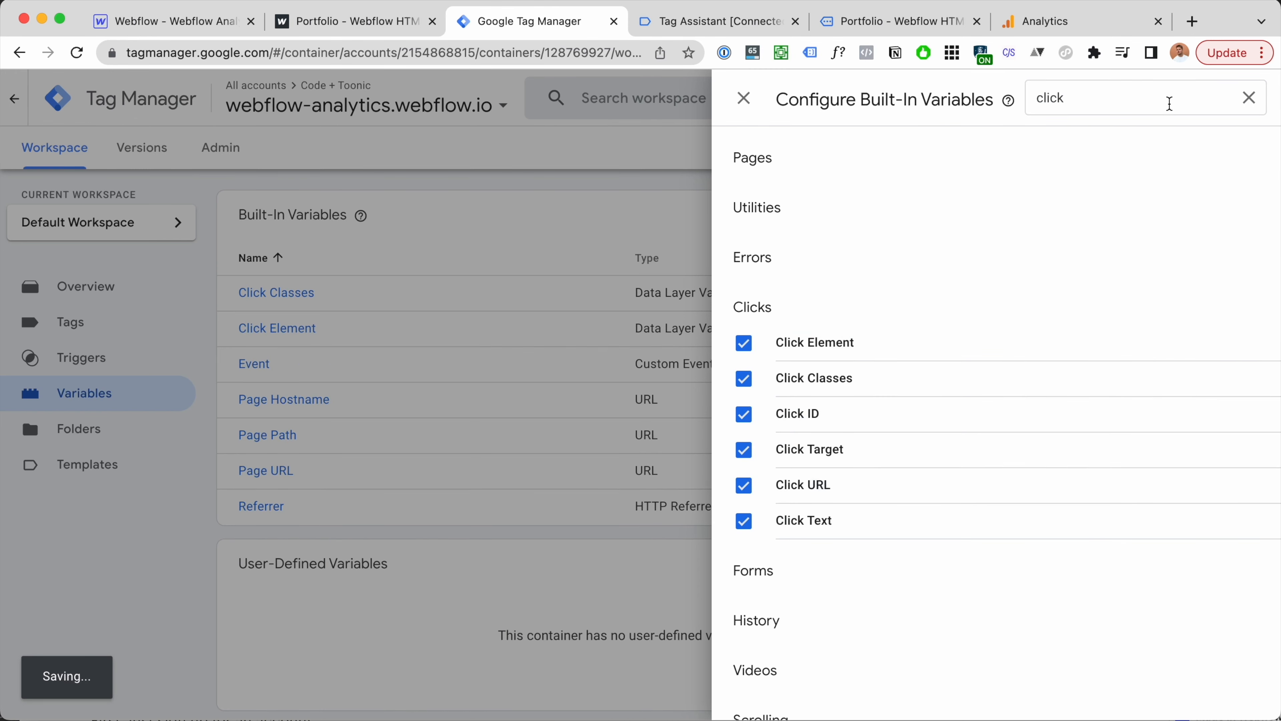
pyautogui.click(1249, 98)
pyautogui.click(745, 99)
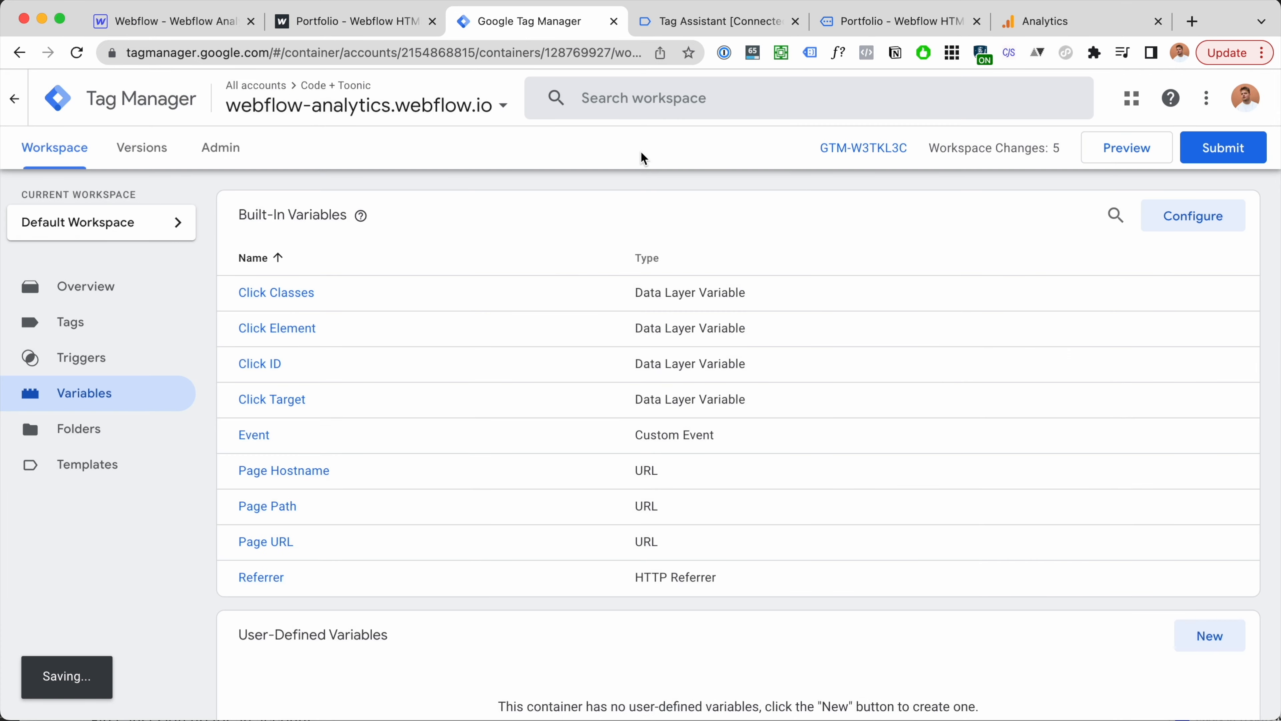
pyautogui.click(100, 360)
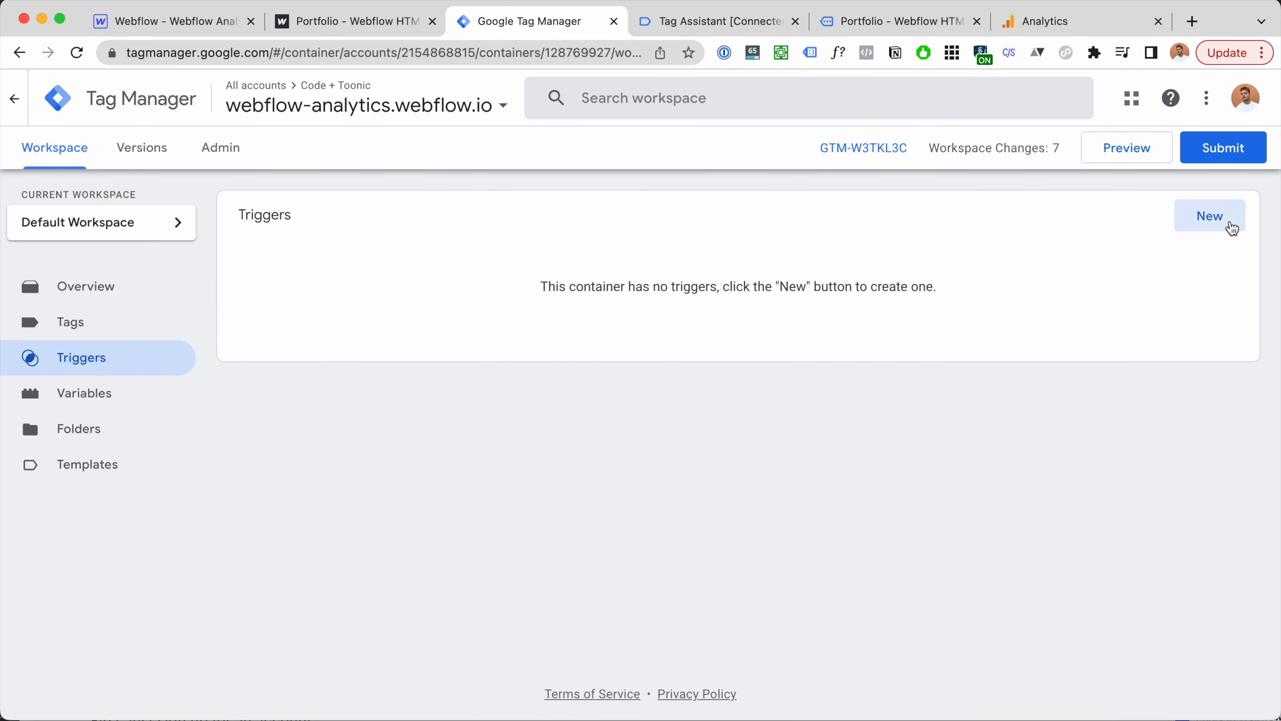
# Step: Create a Just Links trigger named 'Click Landing Page'
pyautogui.click(1230, 222)
pyautogui.click(818, 285)
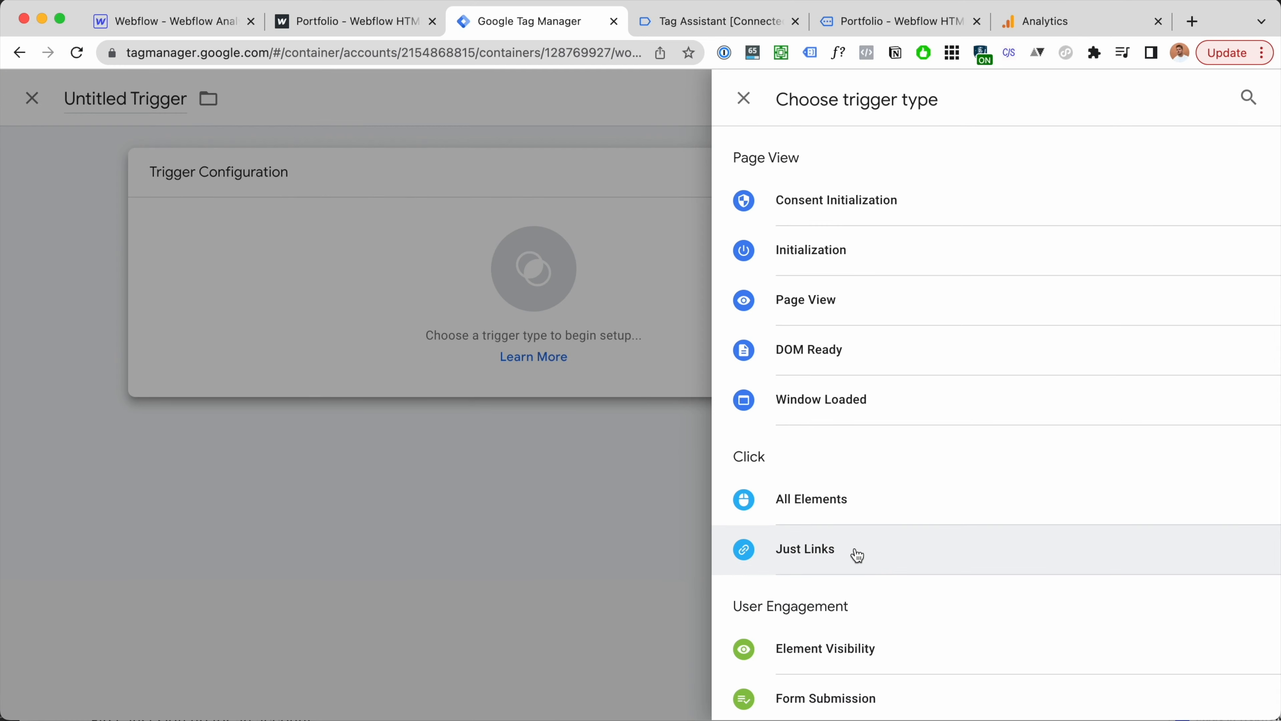
pyautogui.click(856, 555)
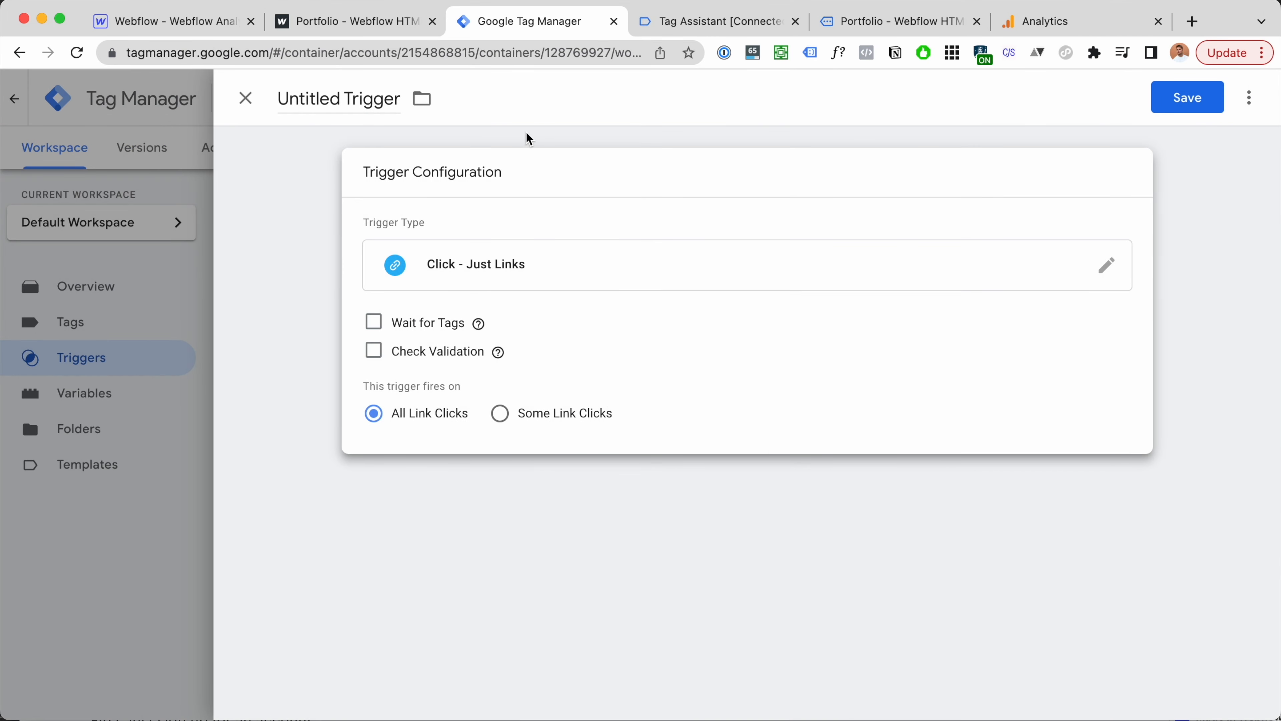
pyautogui.click(338, 106)
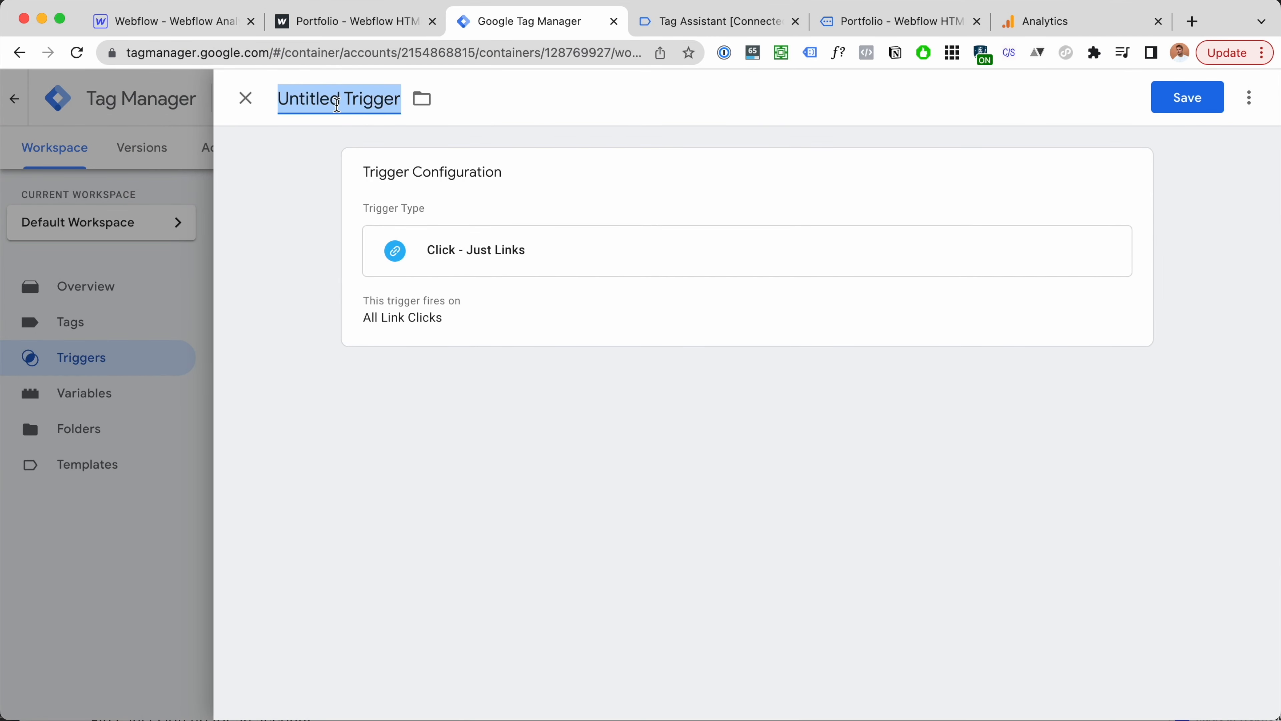
pyautogui.write('Click Landing PAge')
pyautogui.press('BackSpace')
pyautogui.press('BackSpace')
pyautogui.press('BackSpace')
pyautogui.write('age')
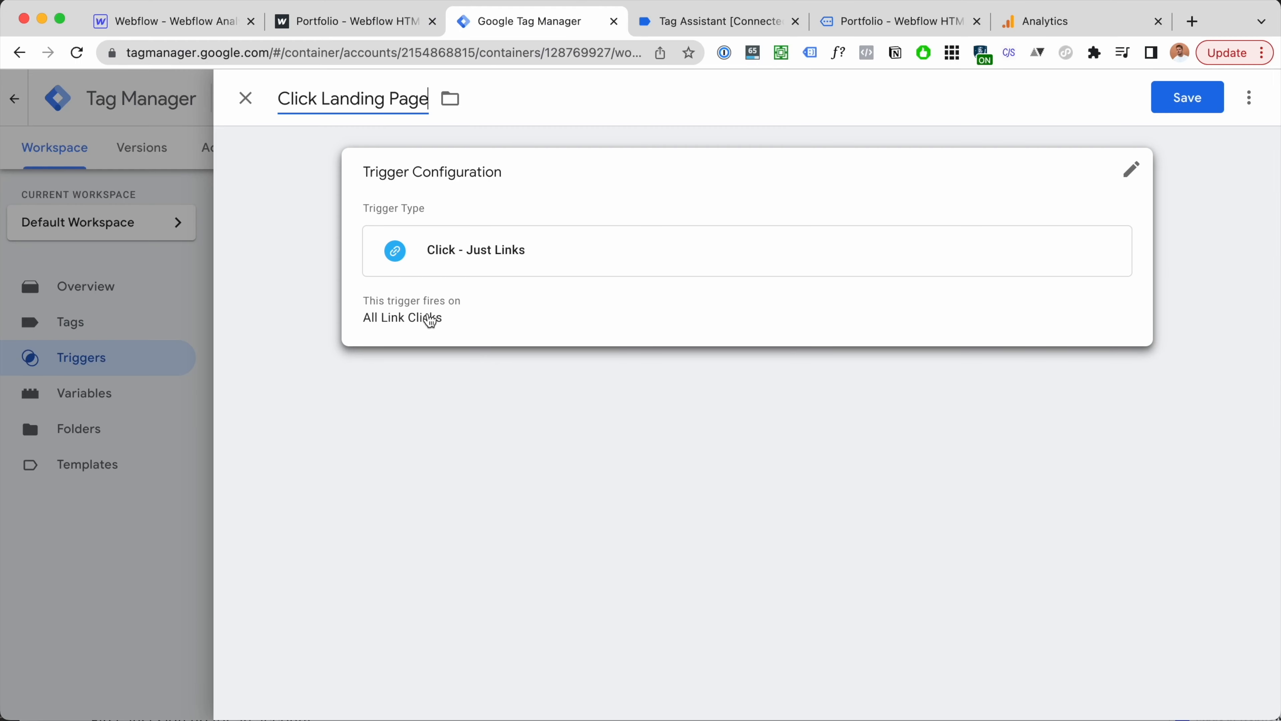
# Step: Limit it to Some Link Clicks where Click URL contains landing-page
pyautogui.click(409, 305)
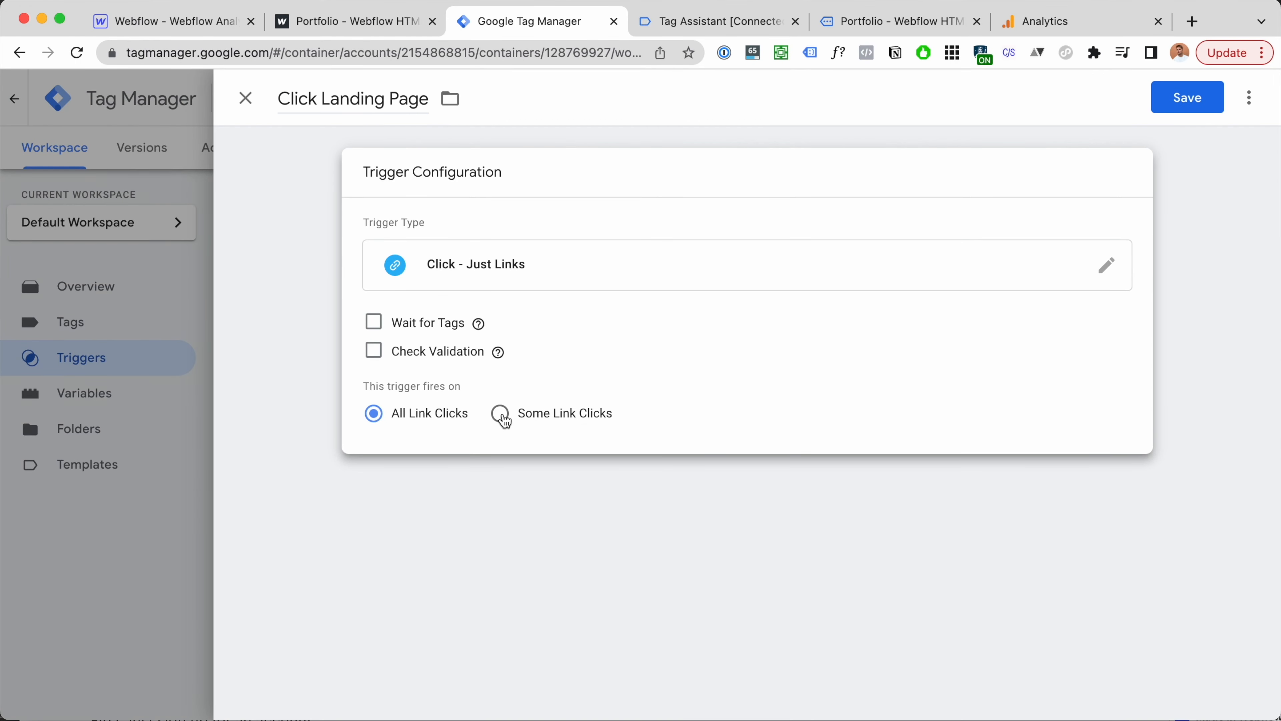
pyautogui.click(501, 413)
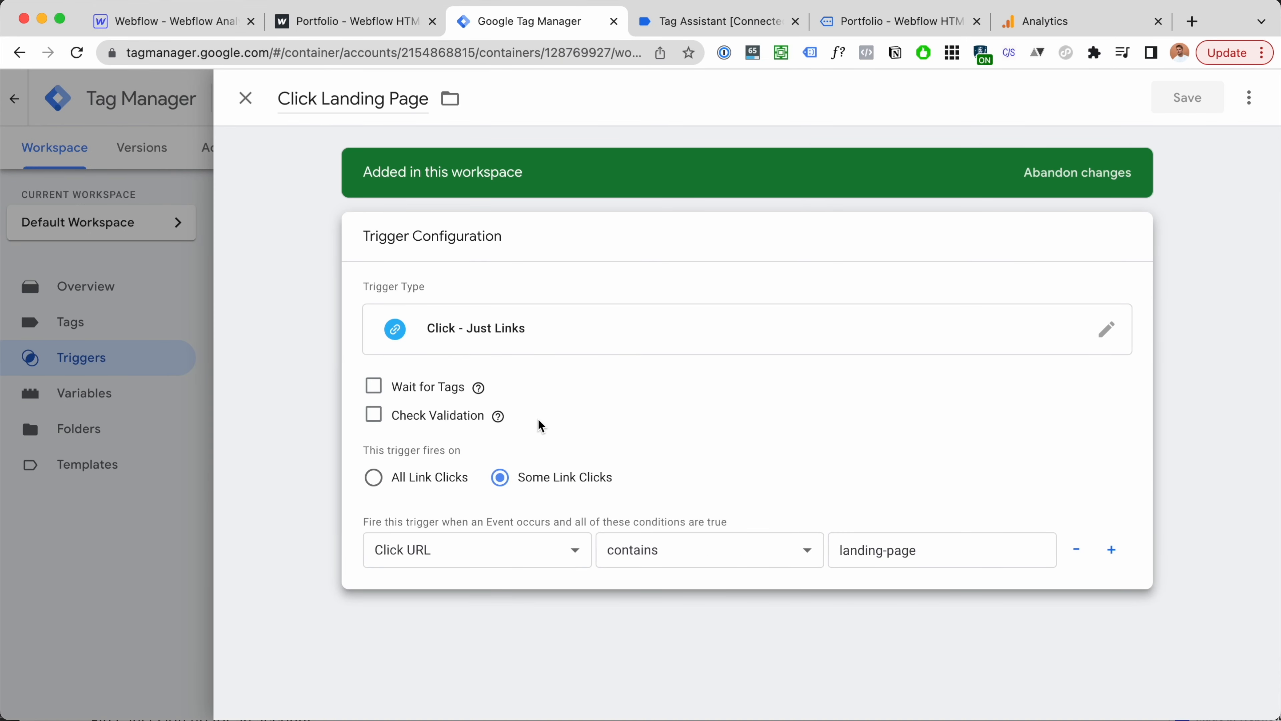
pyautogui.click(246, 98)
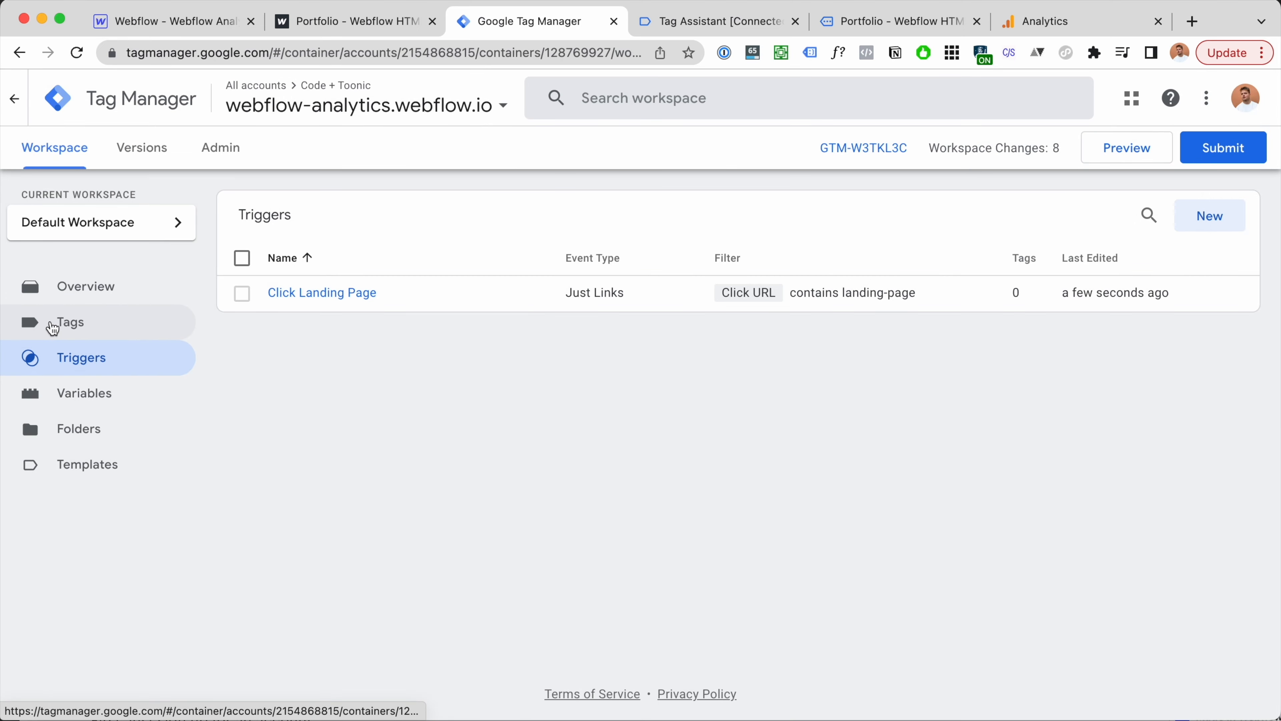
# Step: Create a new GA4 Event tag linked to the GA4 Configuration tag
pyautogui.click(66, 326)
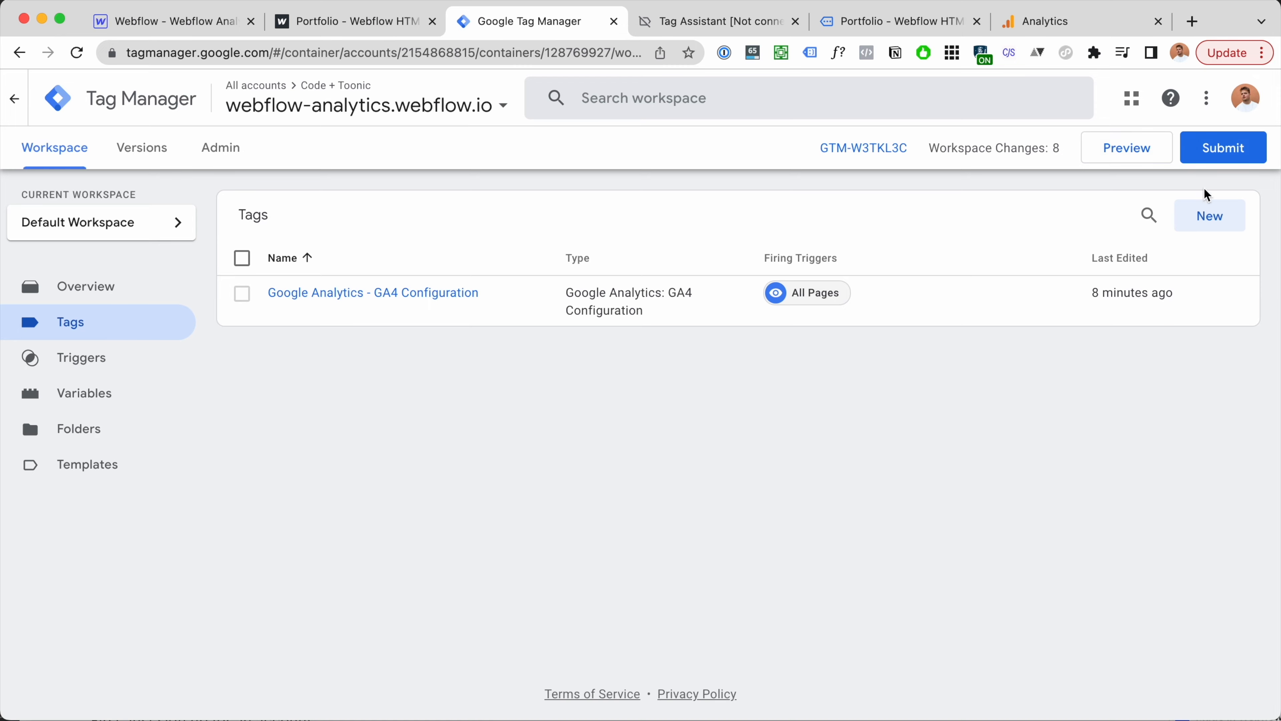
pyautogui.click(1210, 216)
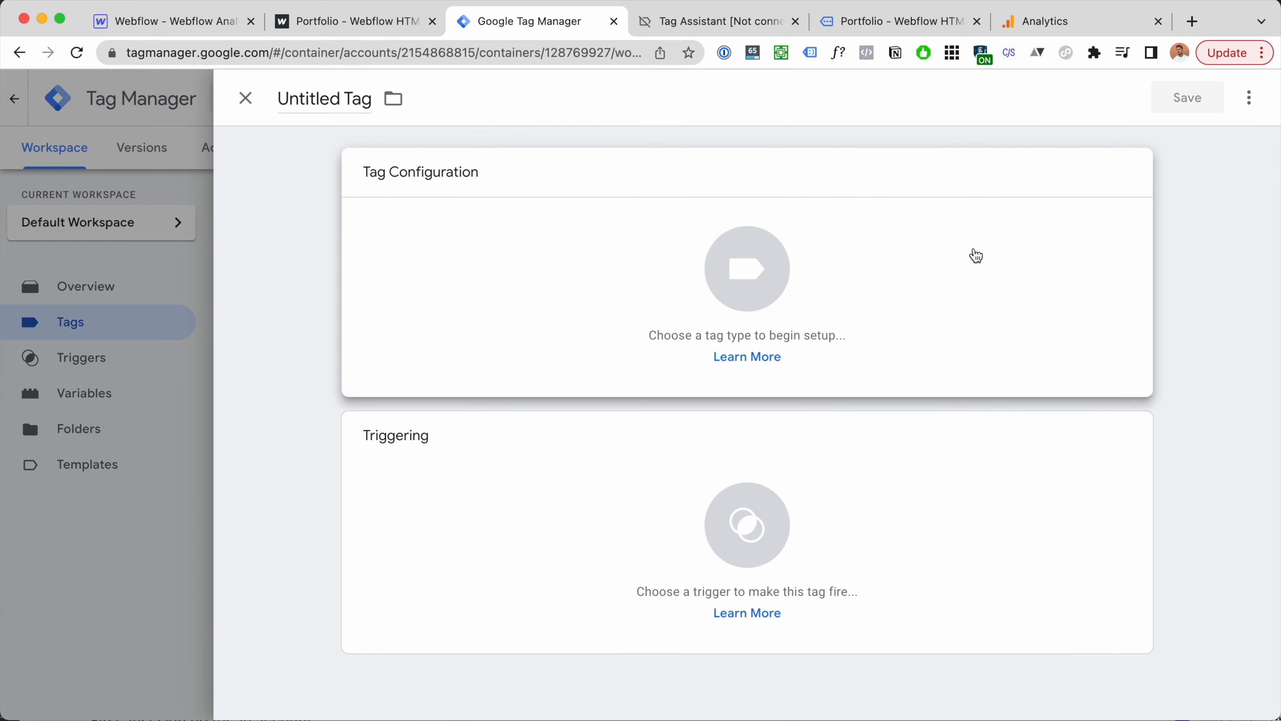
pyautogui.click(976, 256)
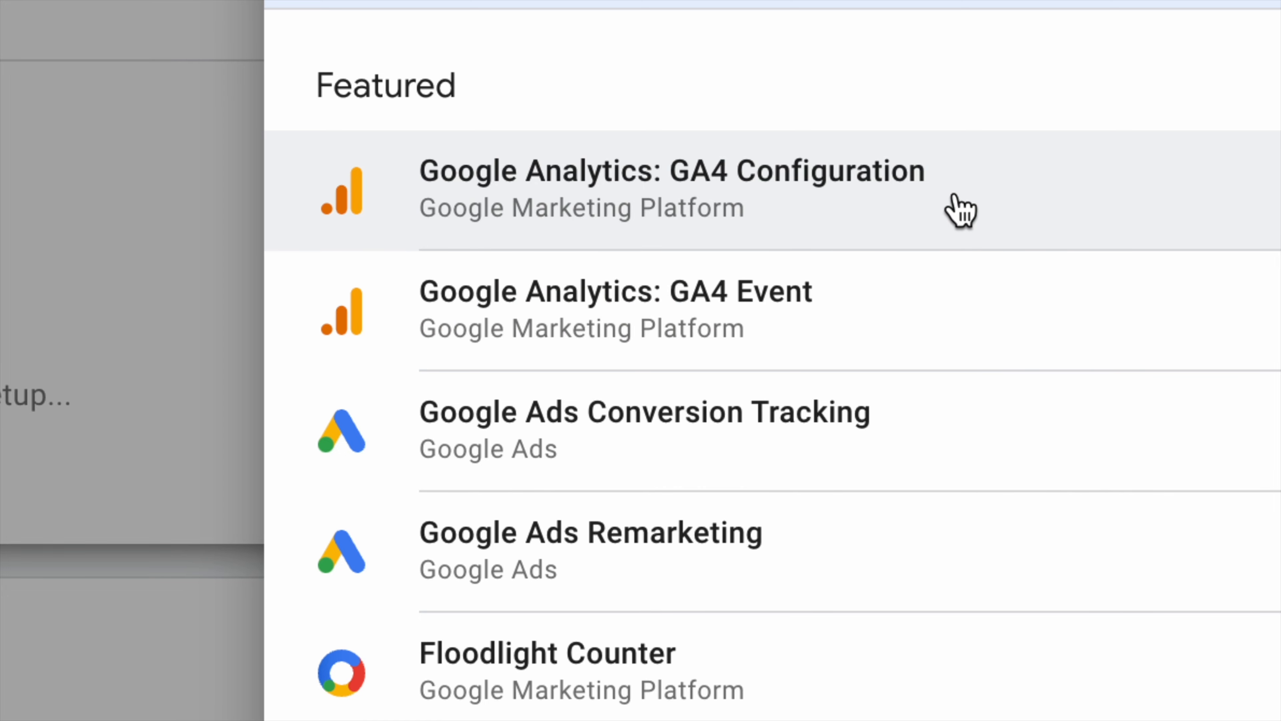
pyautogui.click(830, 313)
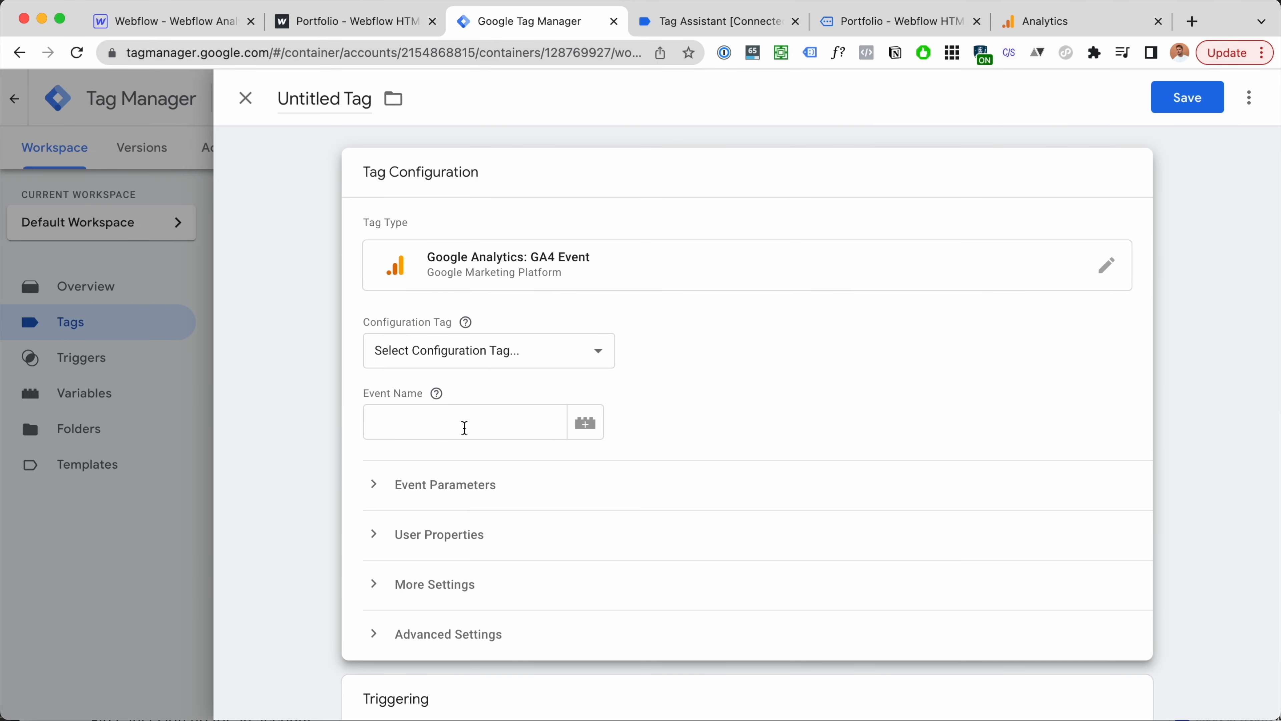
pyautogui.click(488, 349)
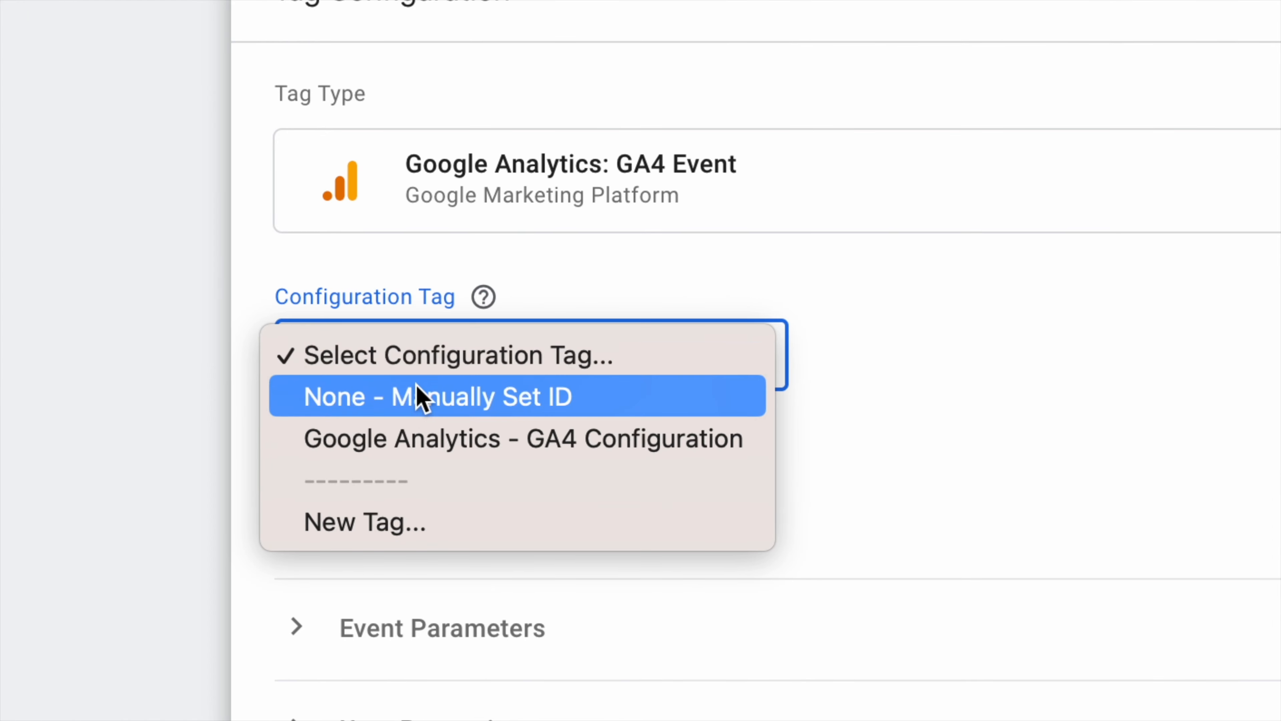
pyautogui.click(603, 443)
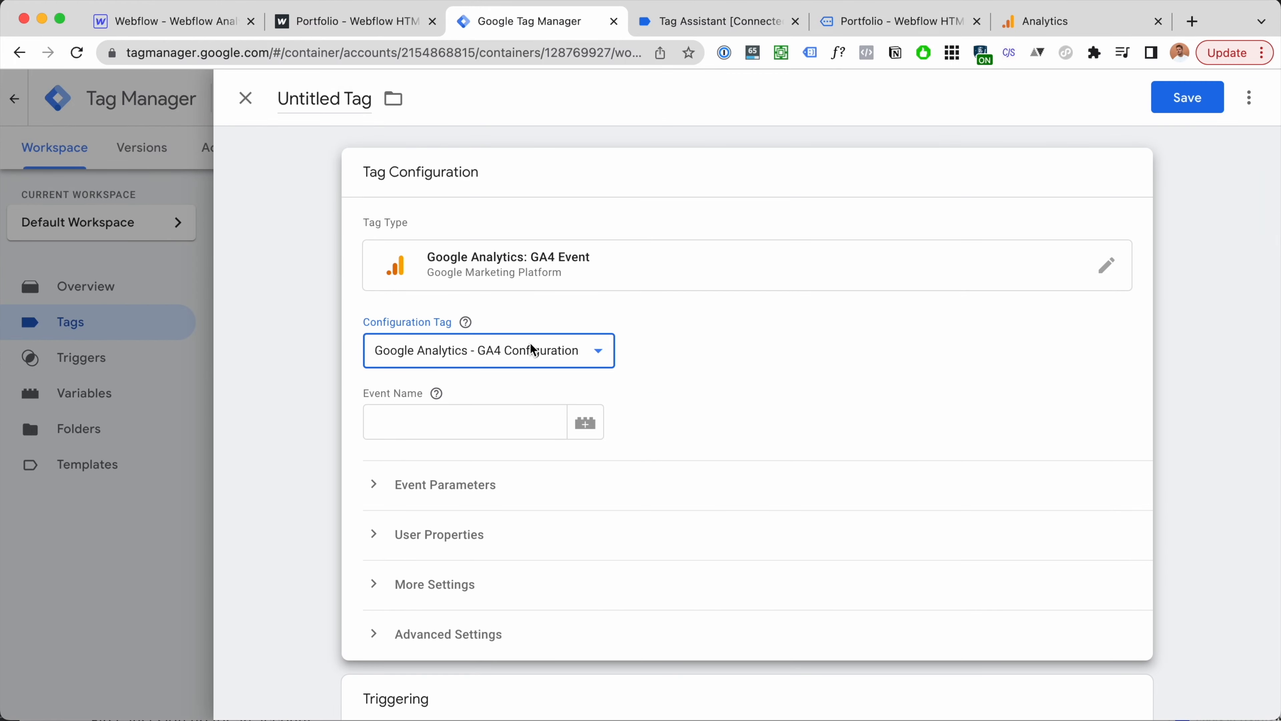
pyautogui.click(1084, 21)
pyautogui.click(558, 20)
# Step: Set the event name to click, fire it on Click Landing Page, and save
pyautogui.click(430, 417)
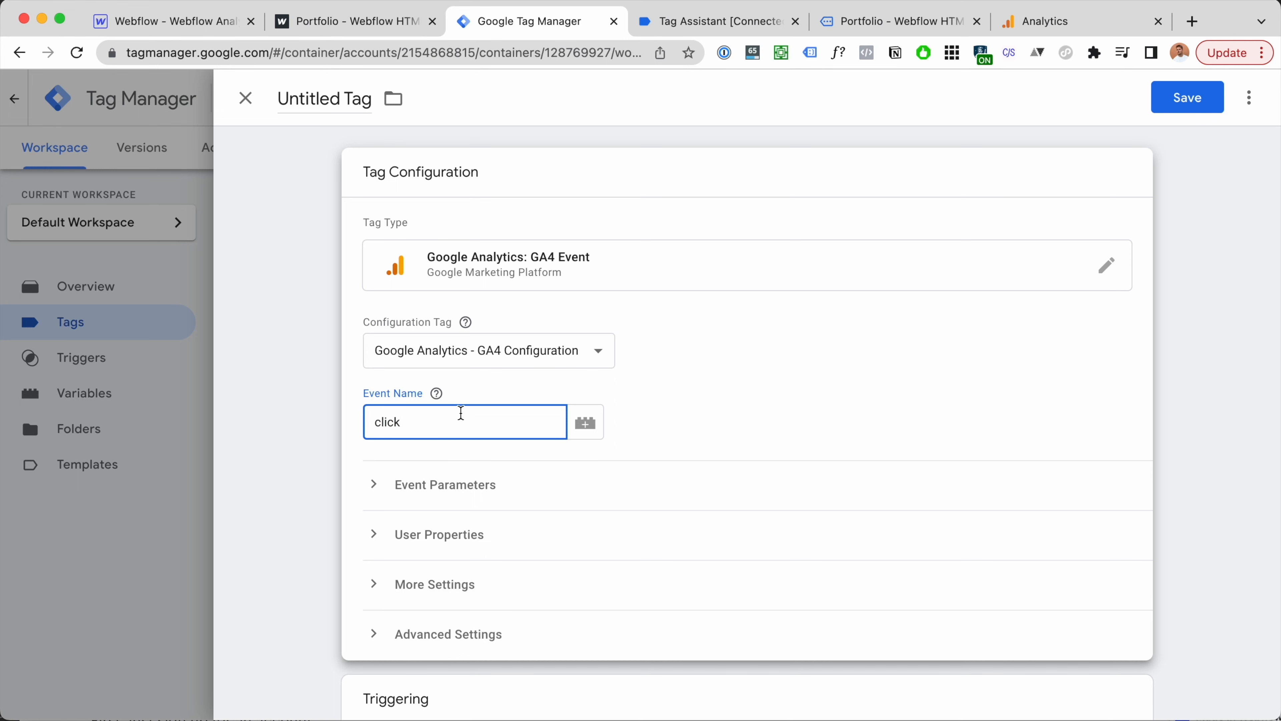
pyautogui.scroll(-5, 637, 530)
pyautogui.click(638, 558)
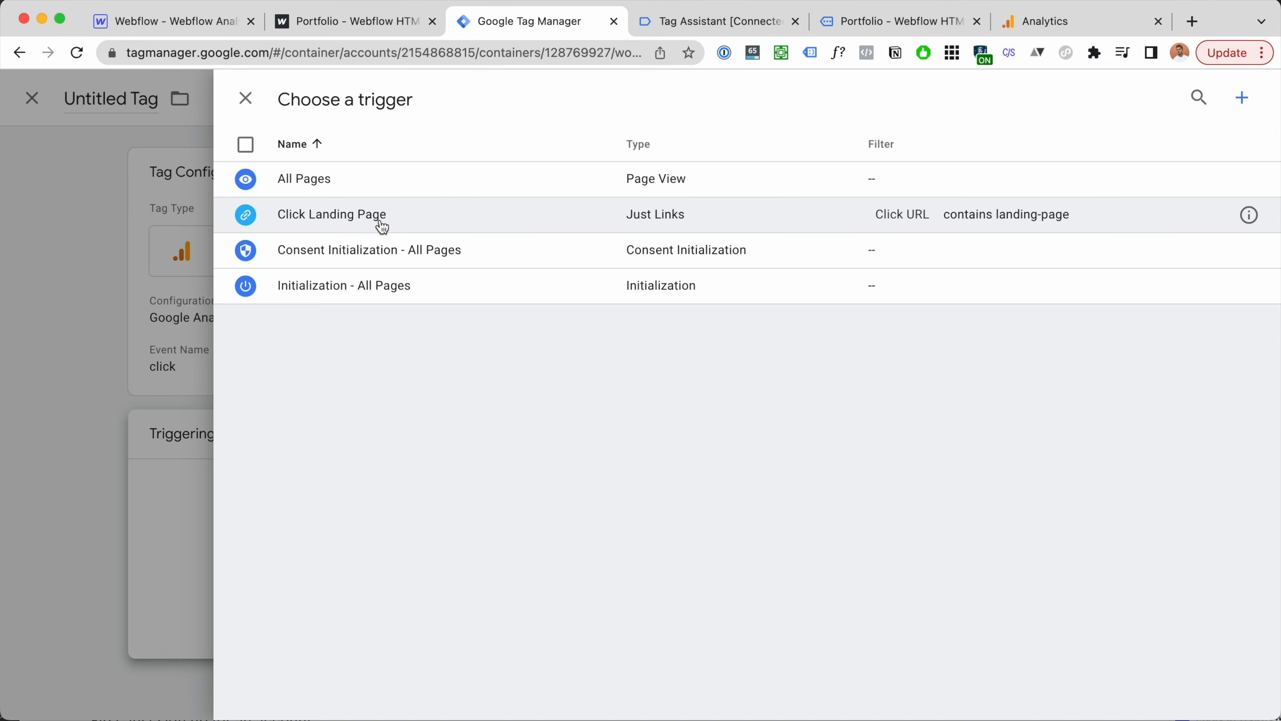
pyautogui.click(378, 203)
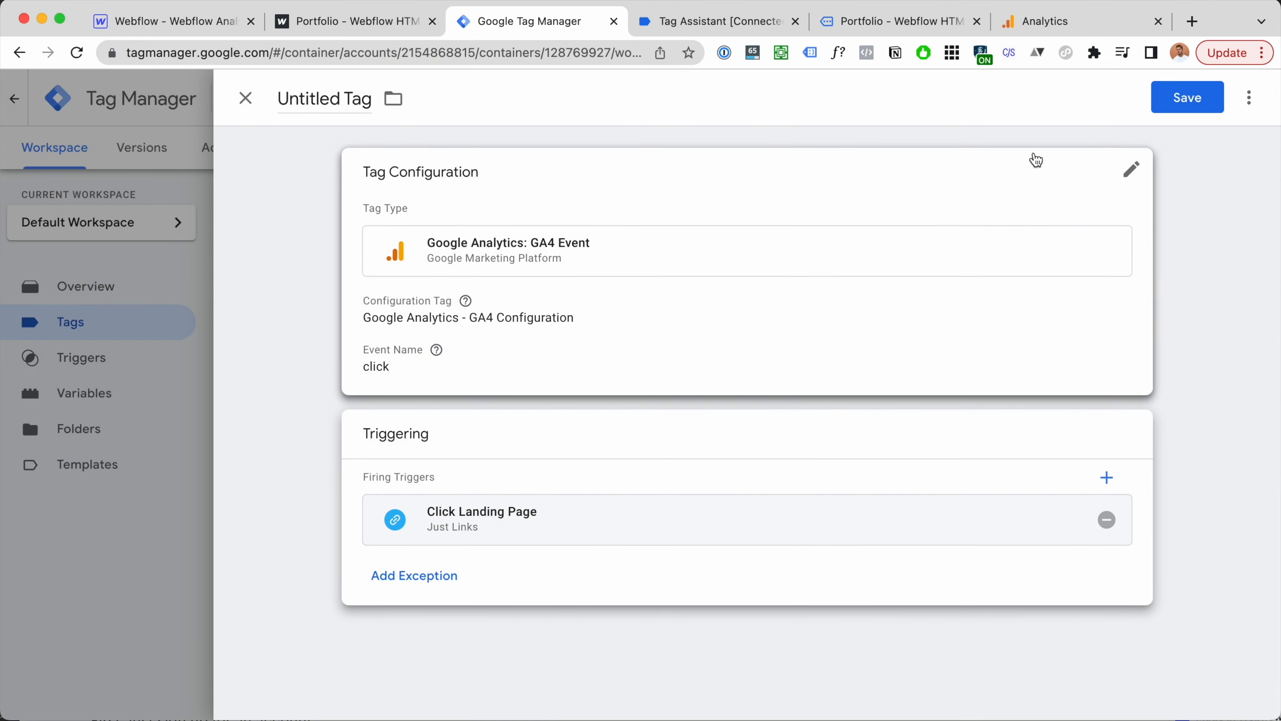
pyautogui.click(1183, 108)
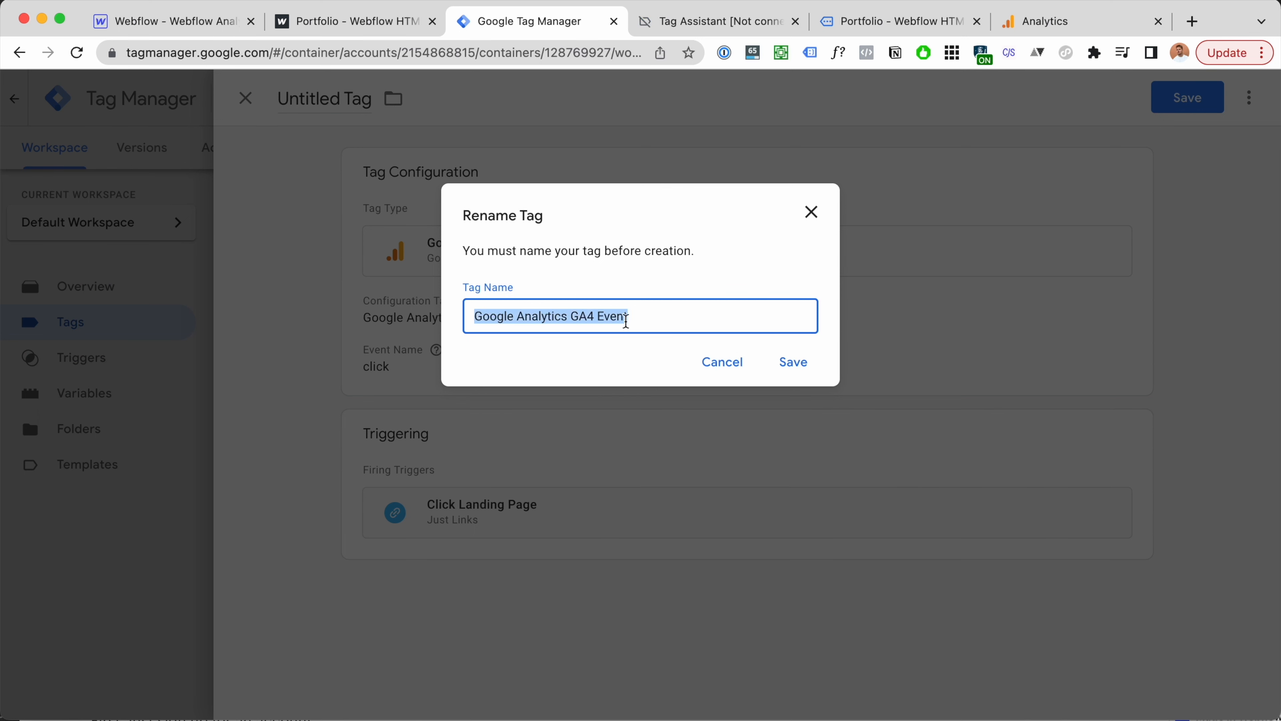
# Step: Name the tag 'GA4 - Event - Click Landing Page' and save it
pyautogui.write('Click Lan')
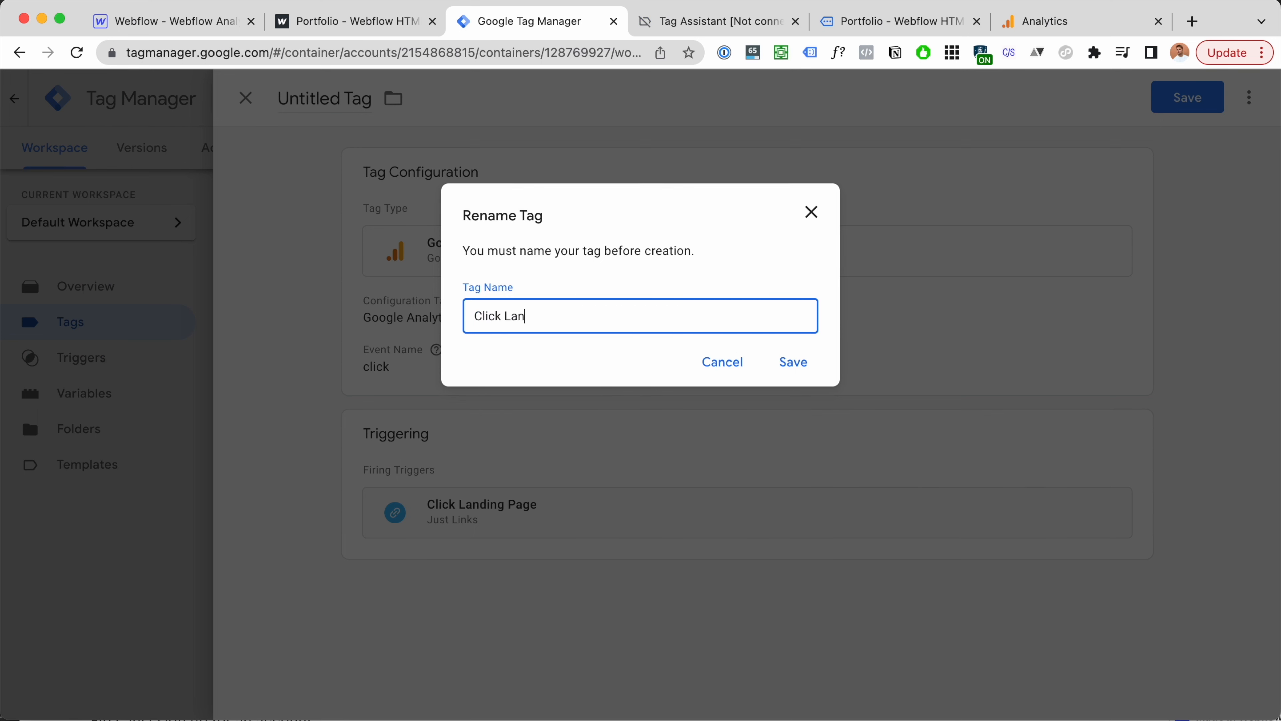
pyautogui.write('ding Page')
pyautogui.press('super+Left')
pyautogui.write('GA4 - ')
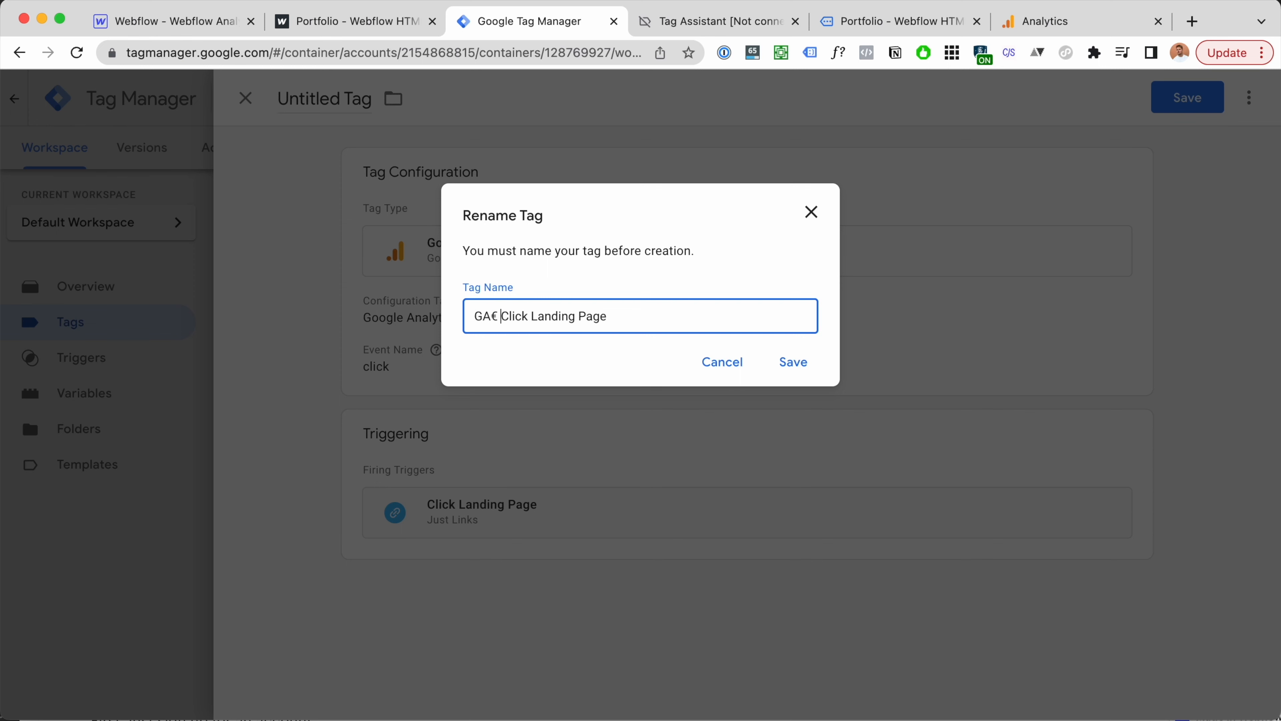
pyautogui.write('Event -')
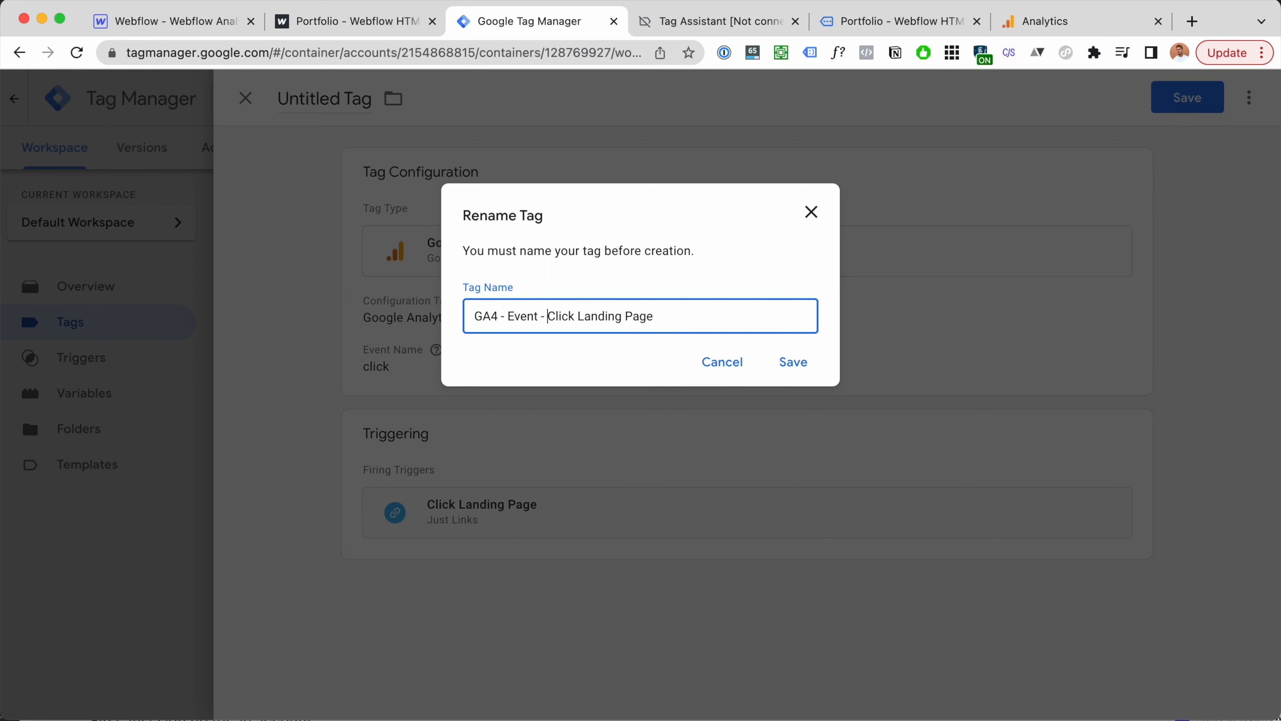
pyautogui.click(794, 362)
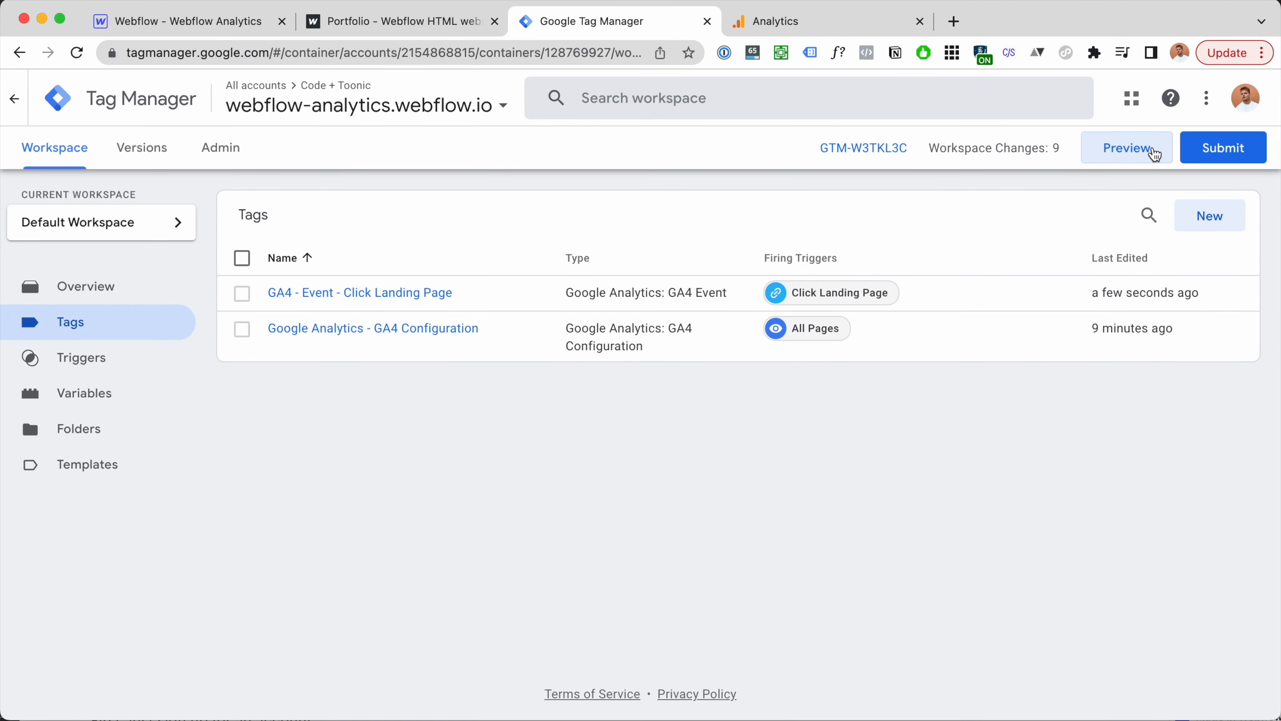
# Step: Start a Tag Assistant preview connected to the webflow-analytics site
pyautogui.click(1155, 154)
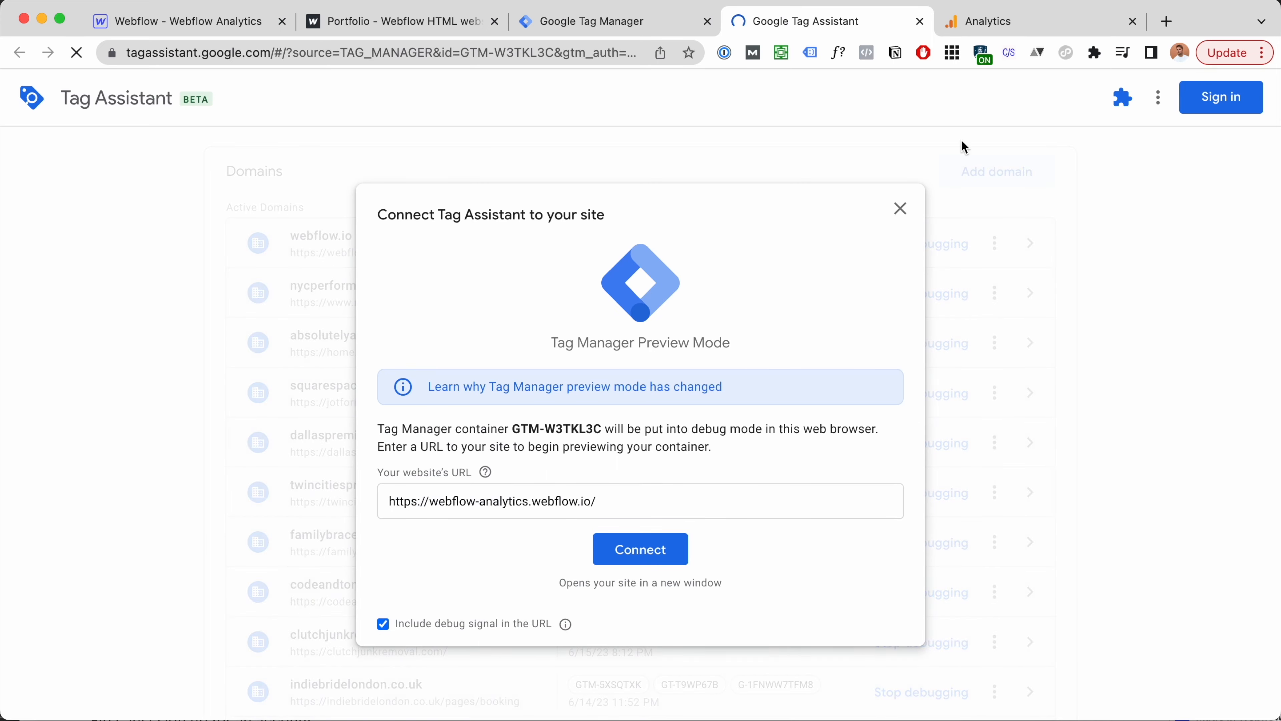
pyautogui.click(646, 552)
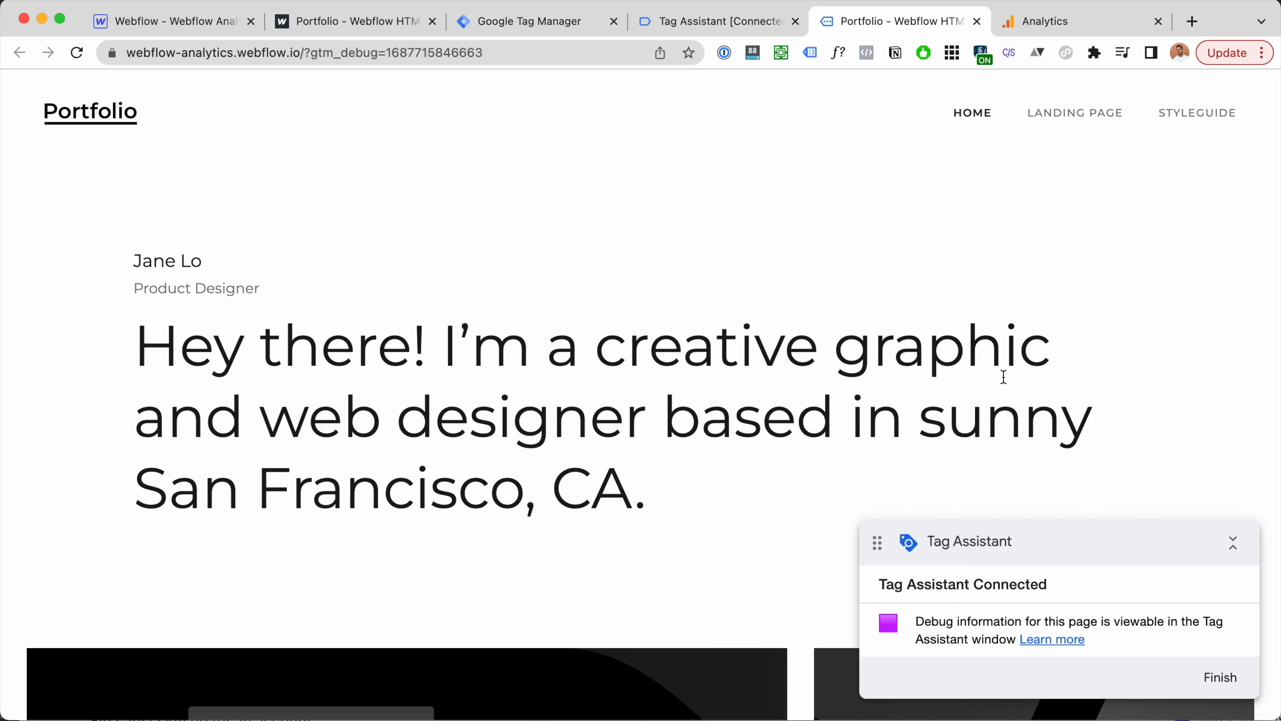
pyautogui.moveTo(1027, 552); pyautogui.dragTo(1027, 553)
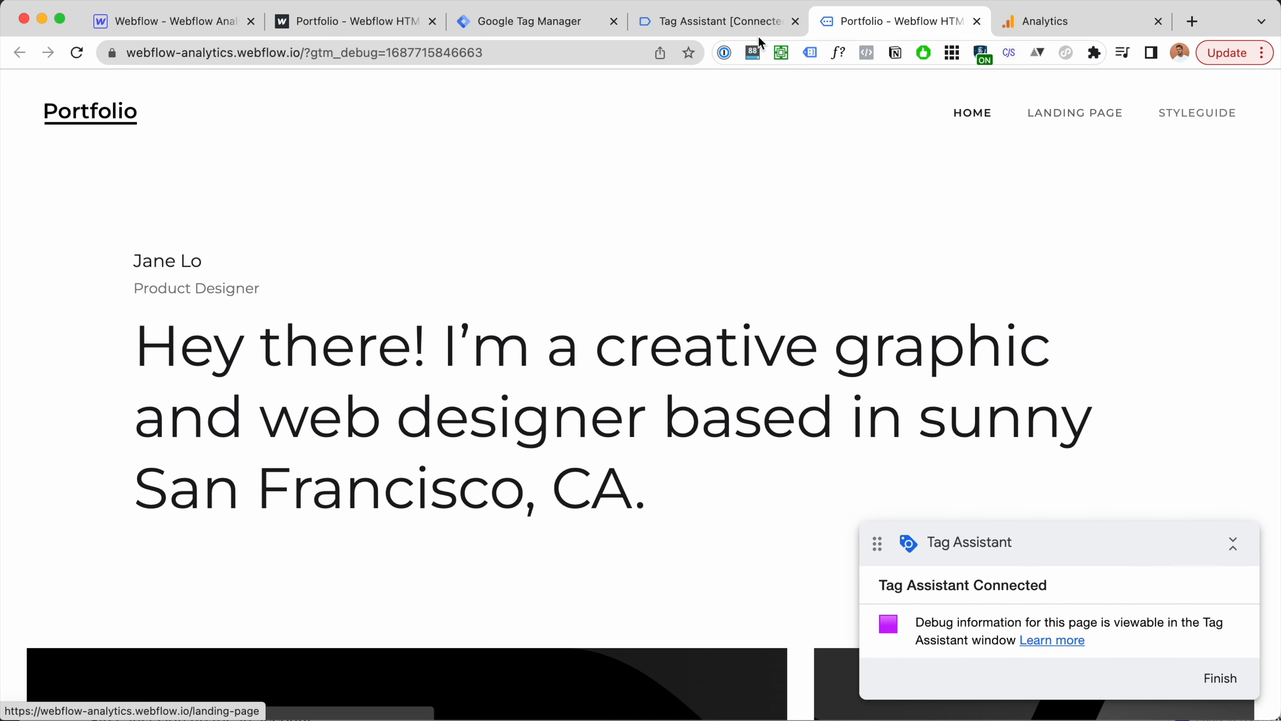
pyautogui.scroll(-3, 847, 155)
pyautogui.click(726, 23)
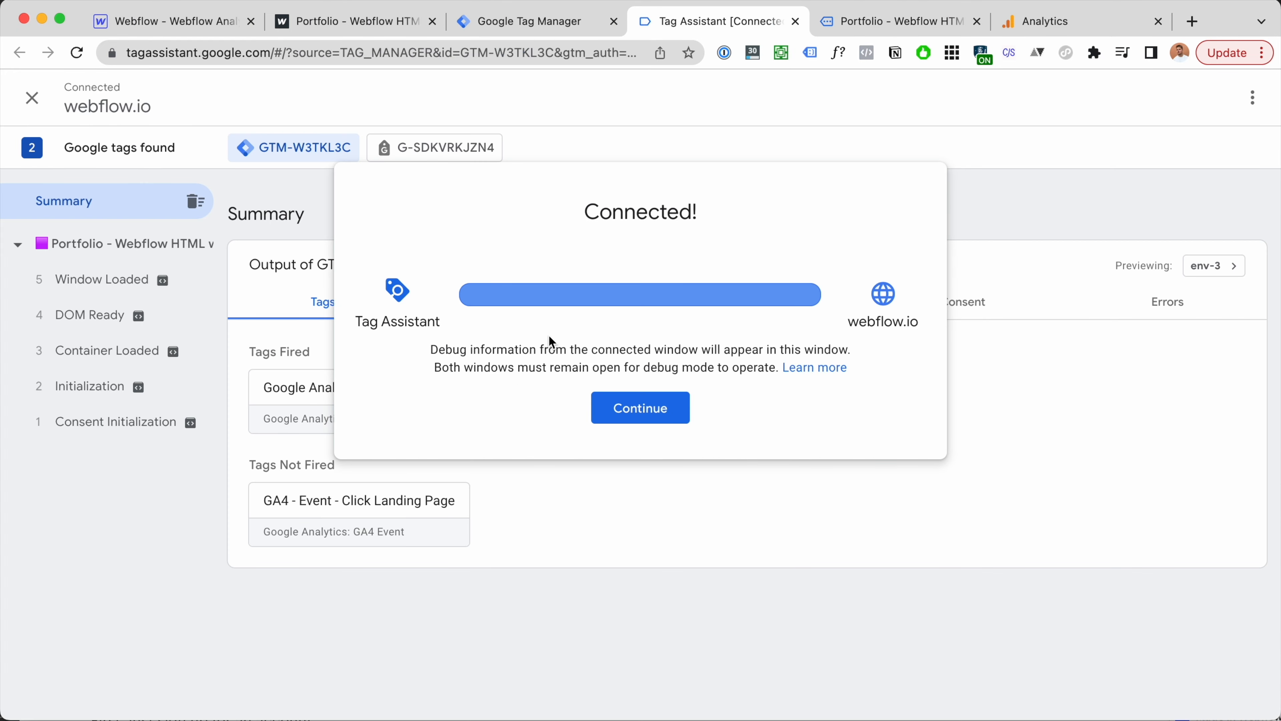
pyautogui.click(646, 417)
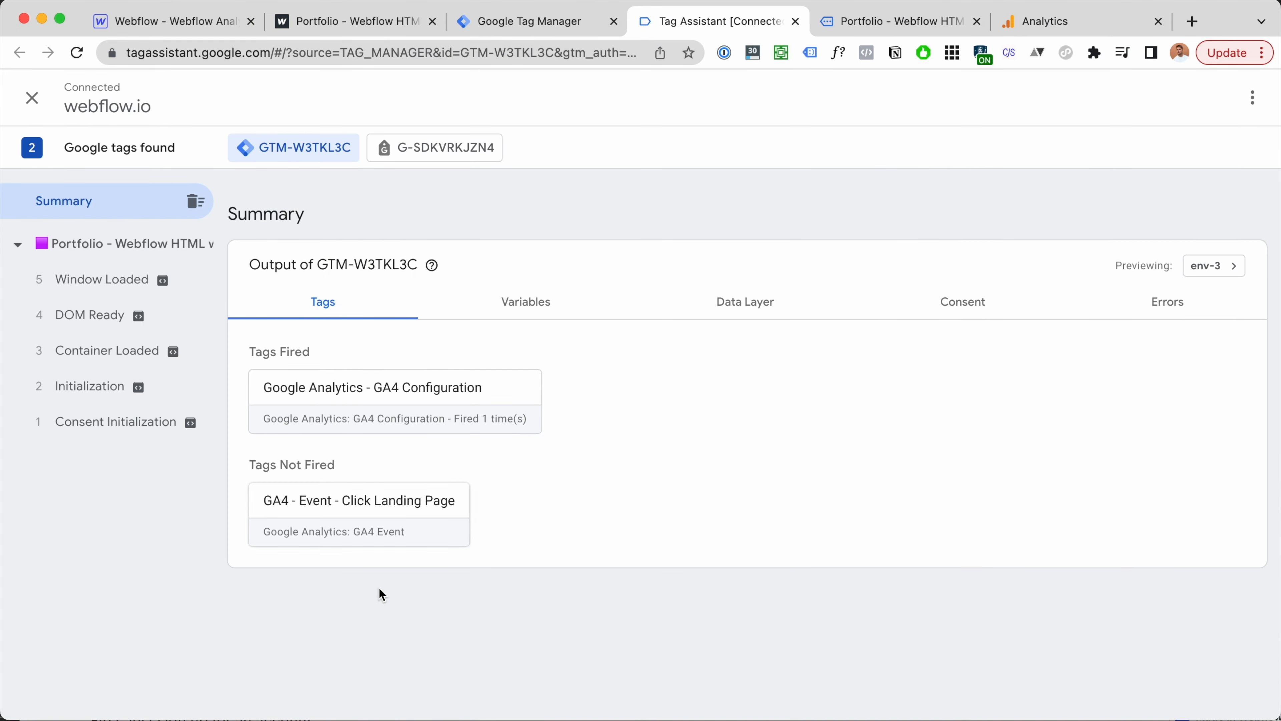
# Step: Follow the LANDING PAGE link from the site's home page
pyautogui.click(917, 23)
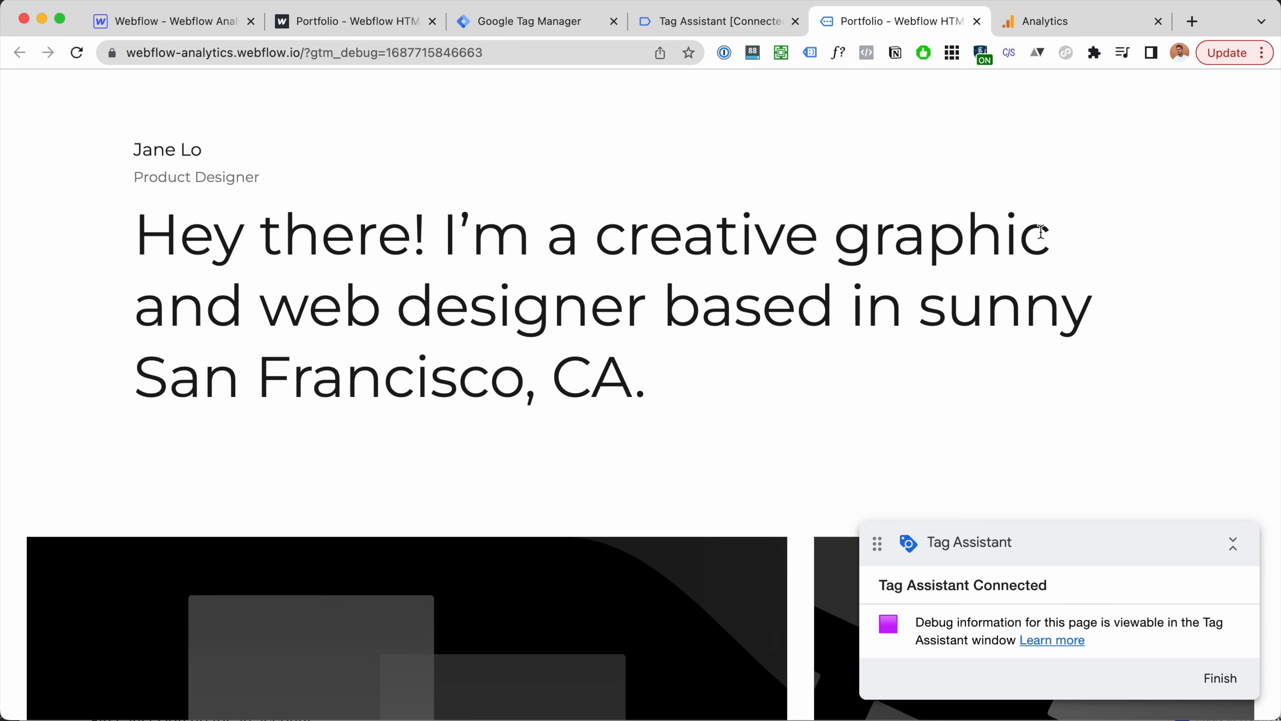
pyautogui.scroll(2, 1041, 231)
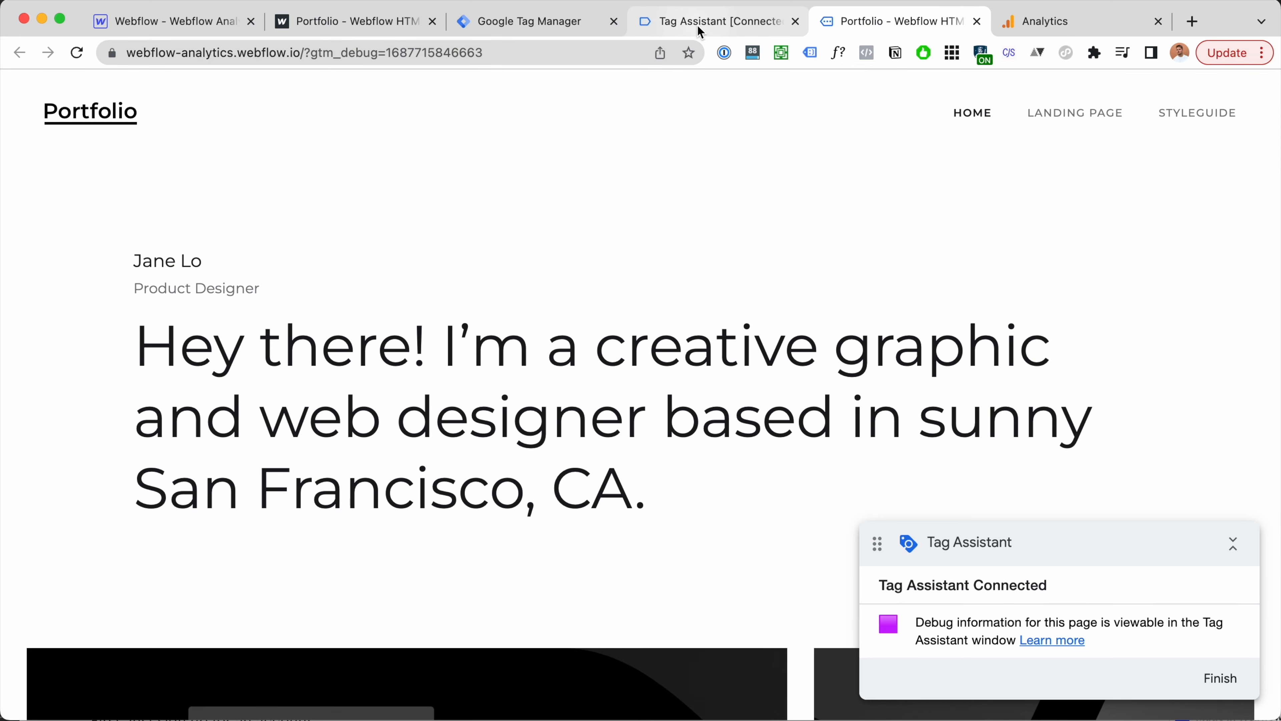
pyautogui.click(704, 31)
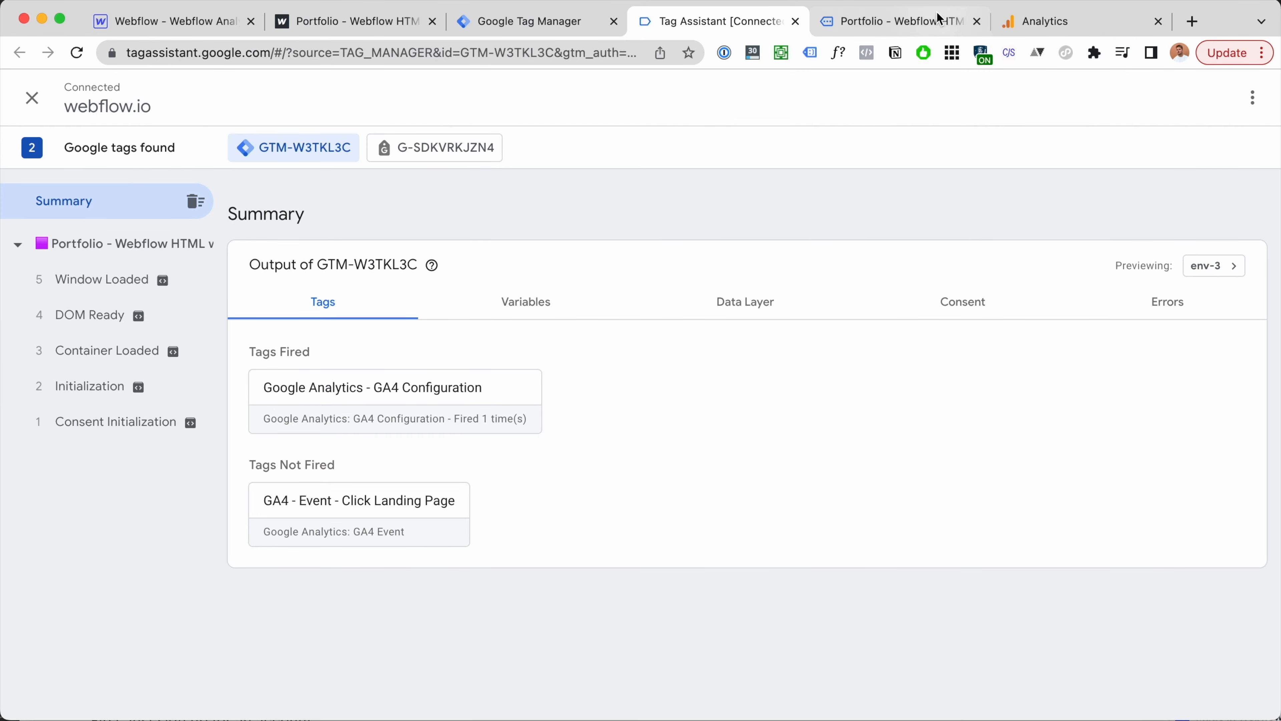
pyautogui.click(941, 21)
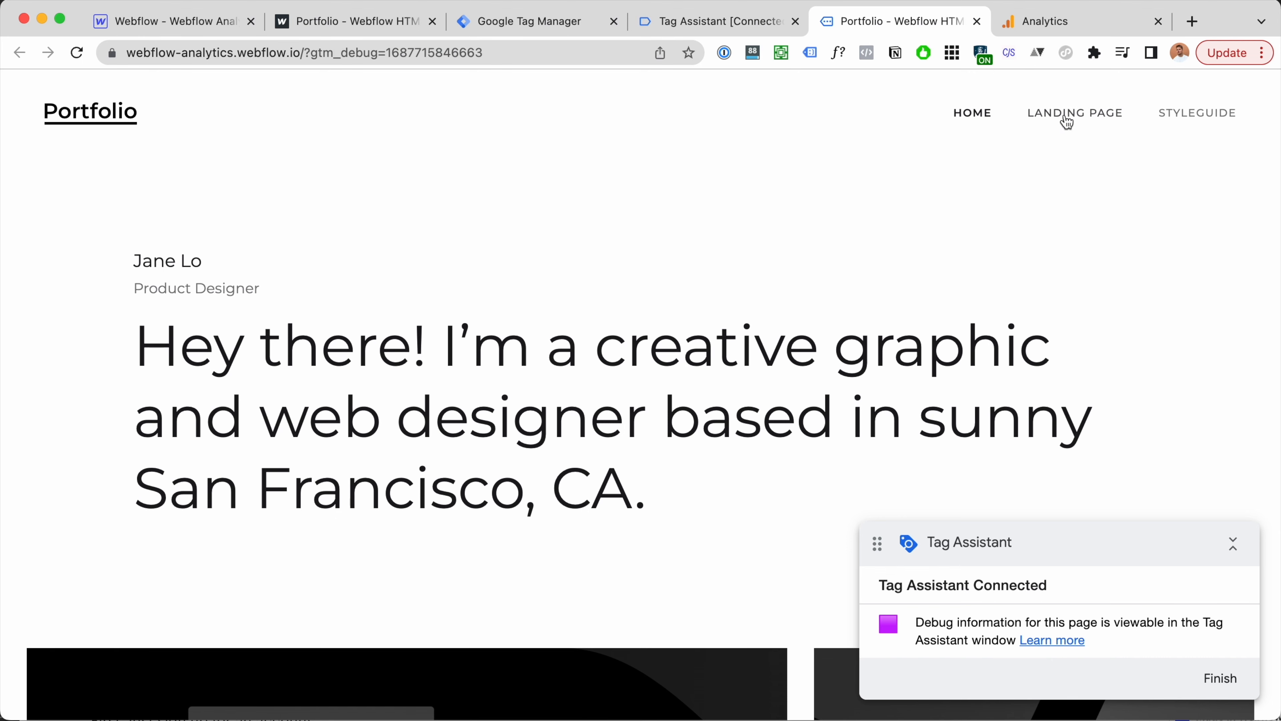
pyautogui.click(1102, 116)
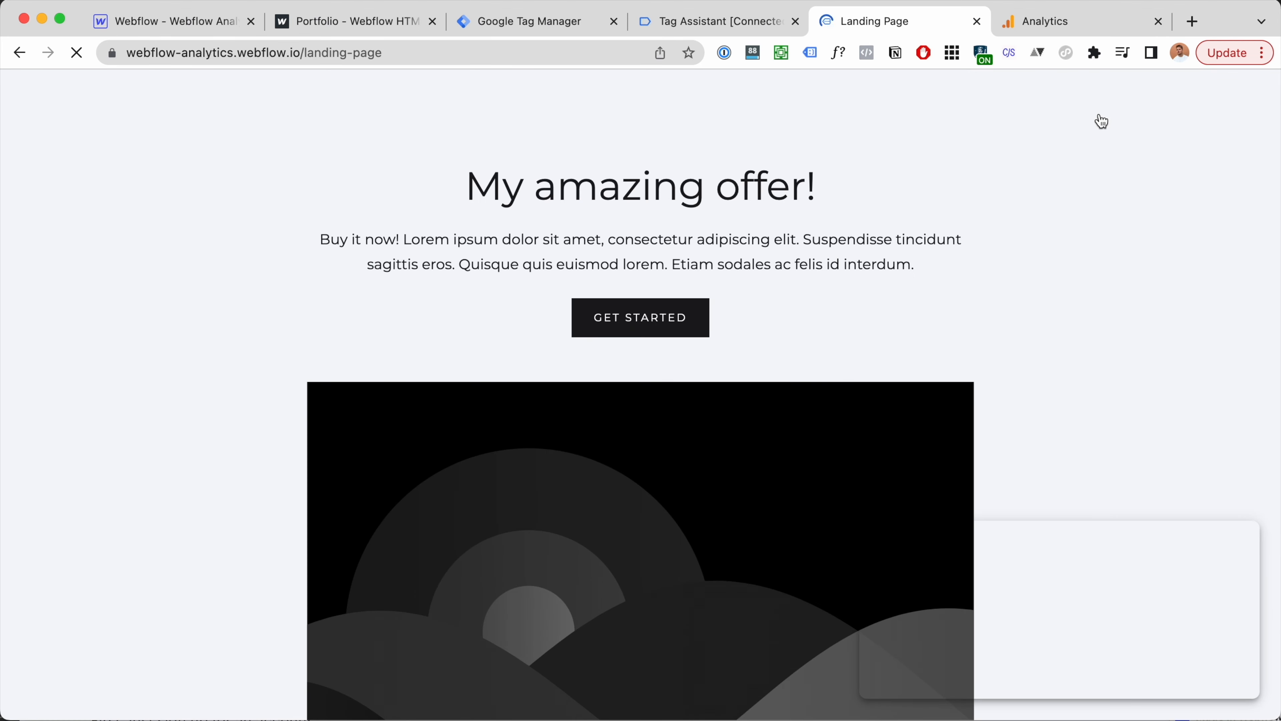
# Step: Check that the GA4 - Event - Click Landing Page tag fired on the Link Click event
pyautogui.click(767, 21)
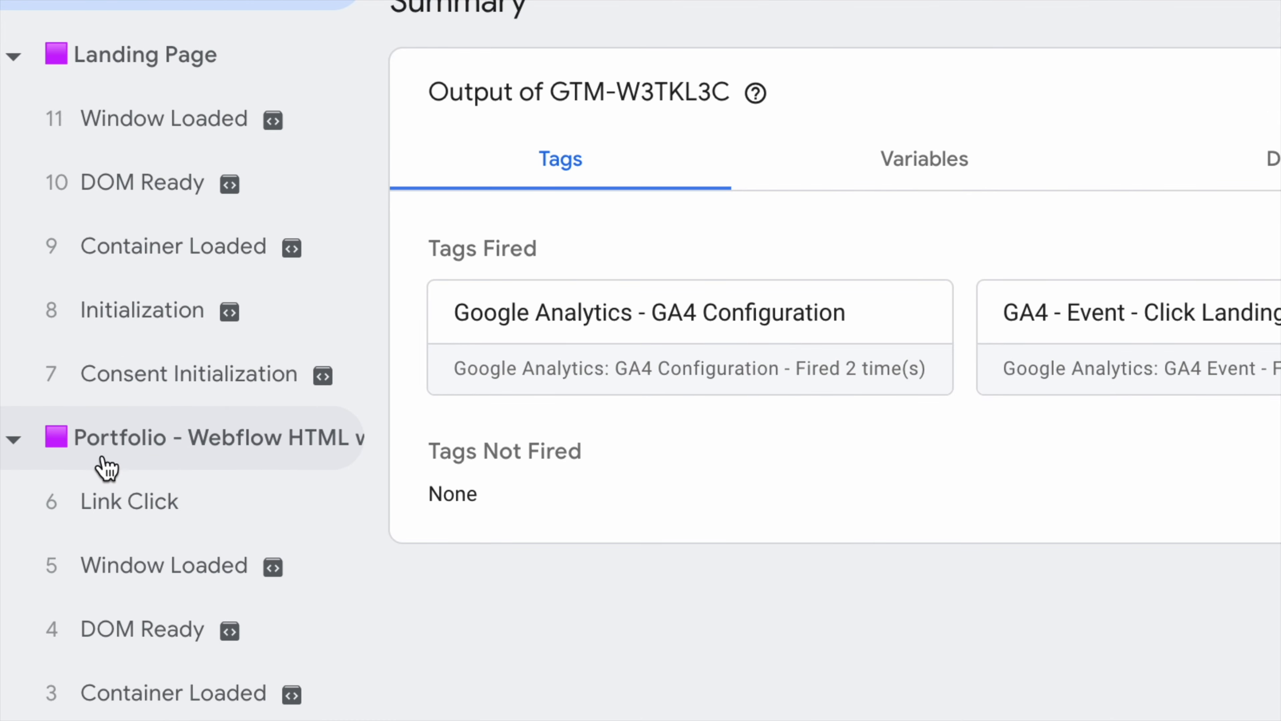
pyautogui.click(123, 502)
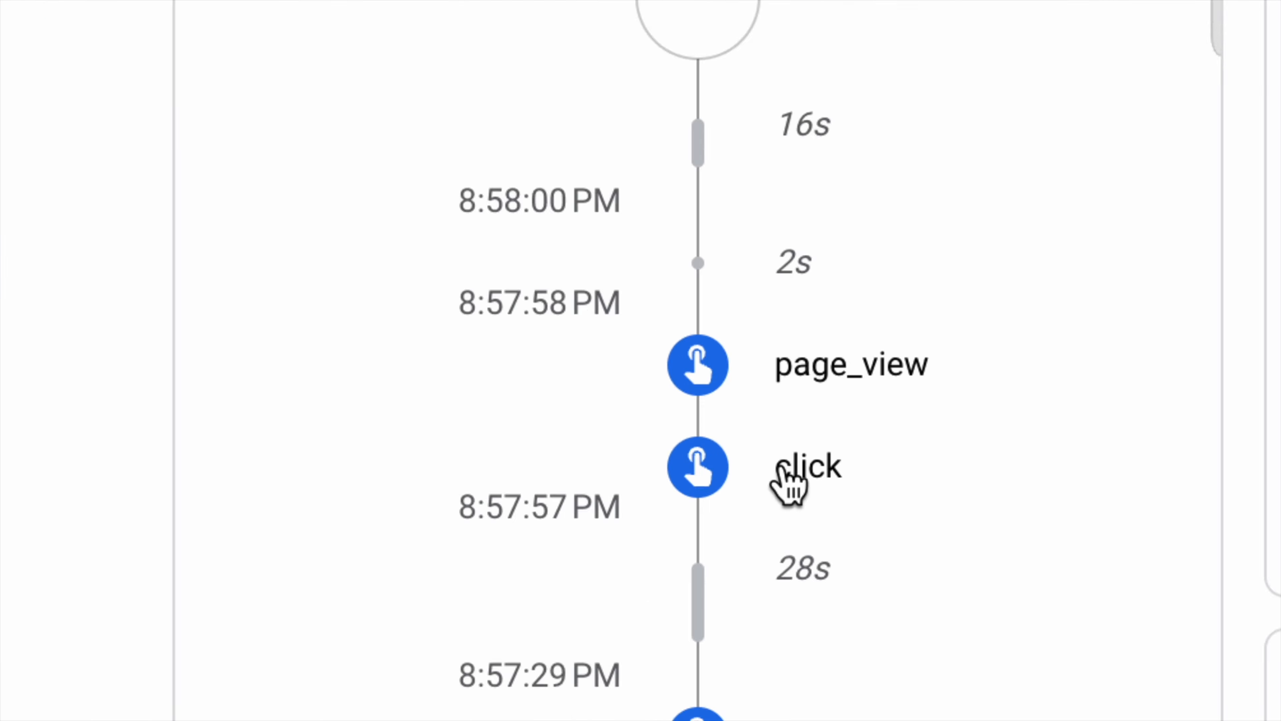
# Step: Pause DebugView and inspect the click event's page_location and page_title values
pyautogui.scroll(-3, 793, 472)
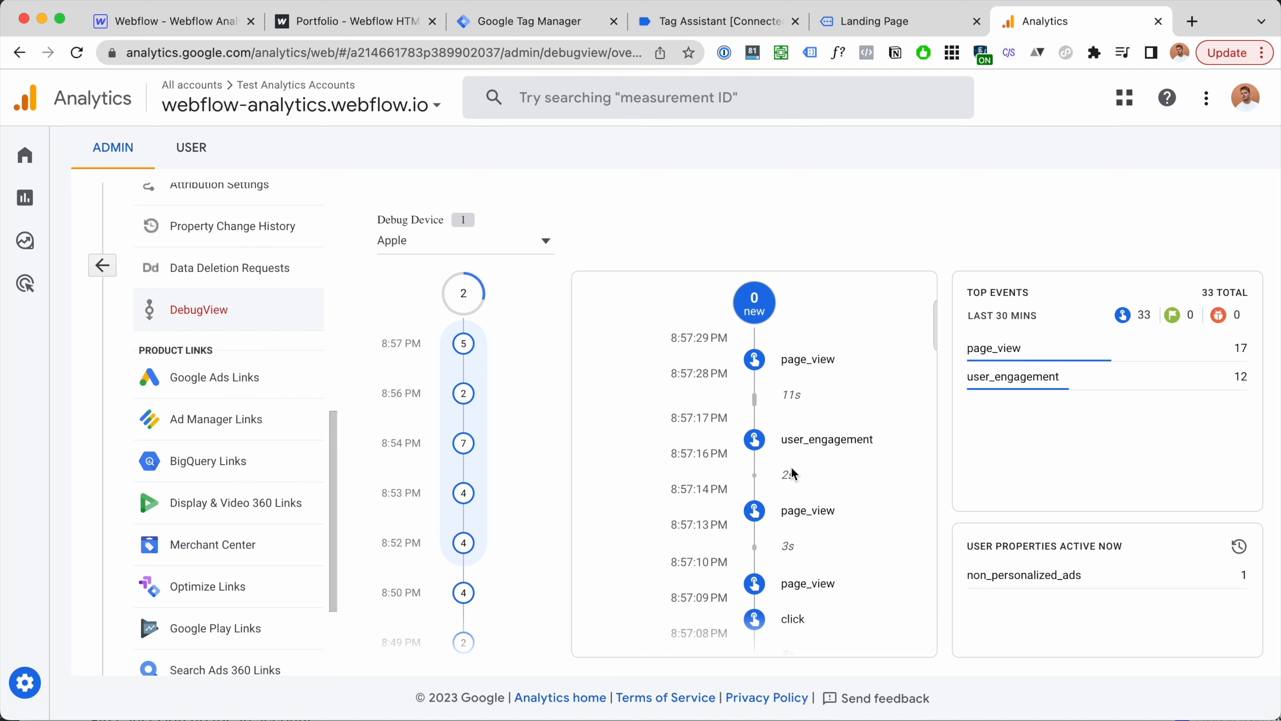
pyautogui.scroll(-3, 792, 475)
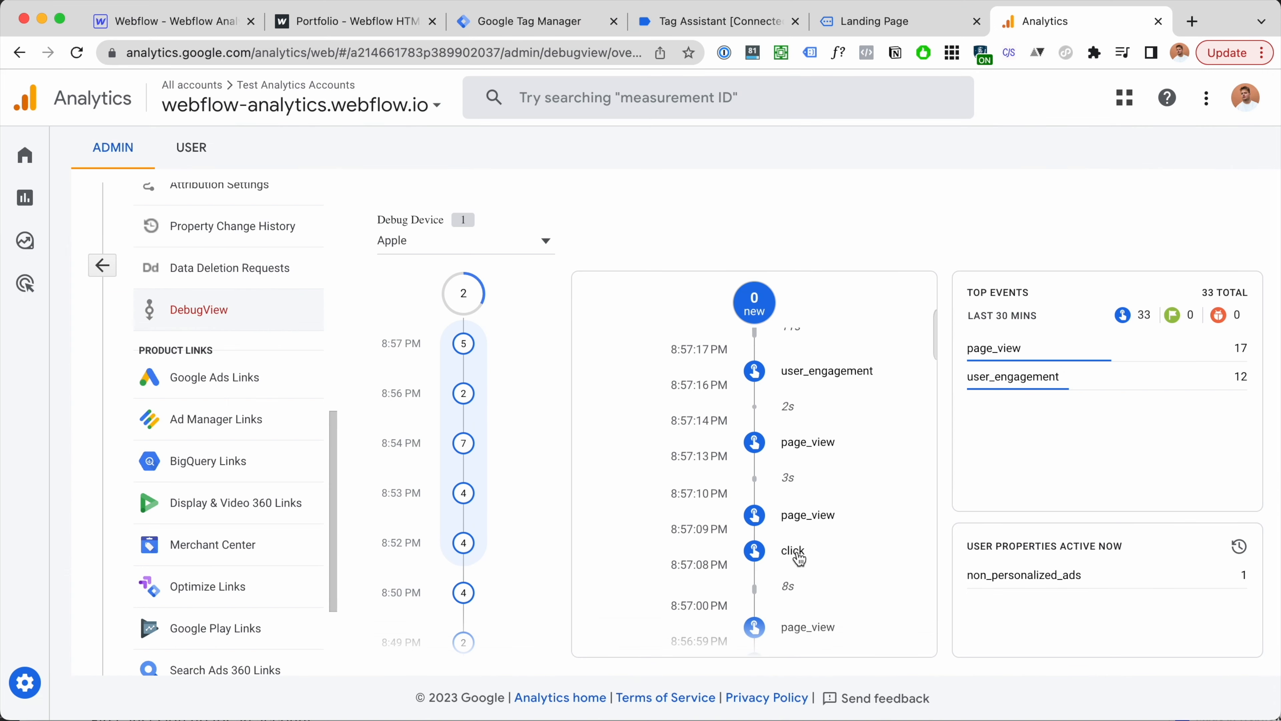
pyautogui.scroll(6, 797, 554)
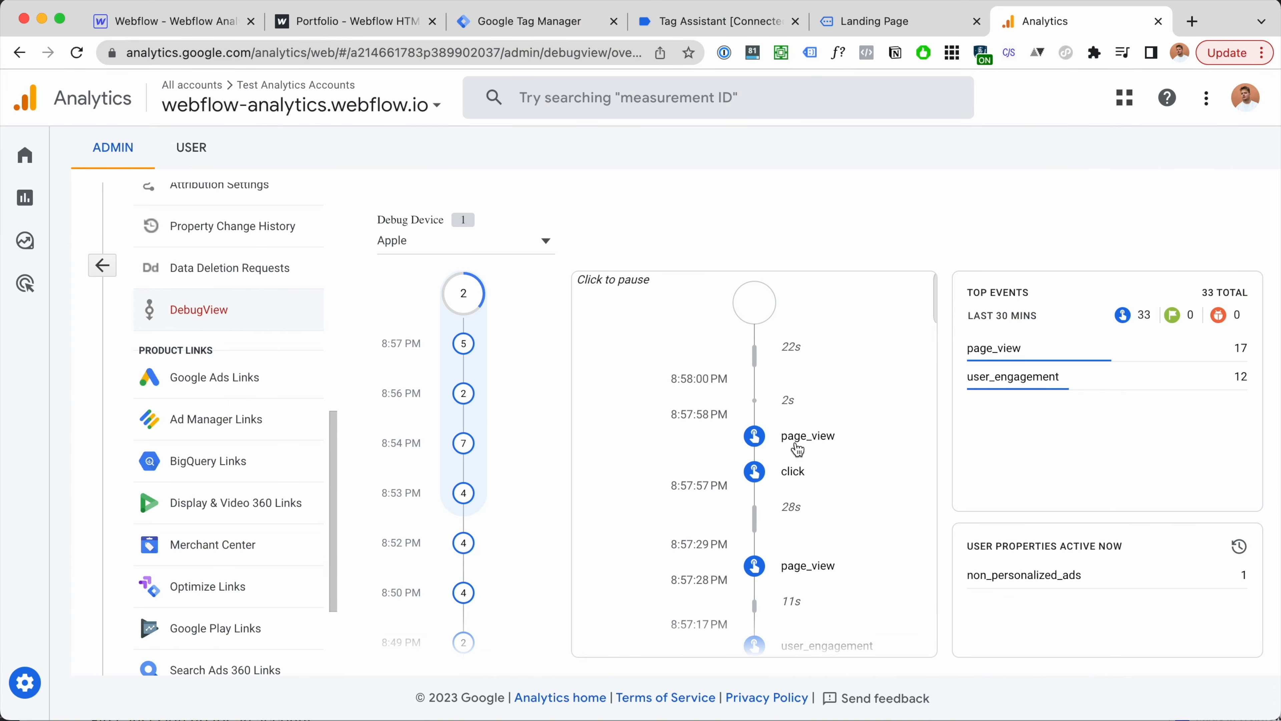
pyautogui.click(800, 477)
pyautogui.click(800, 478)
pyautogui.scroll(-4, 833, 465)
pyautogui.click(696, 496)
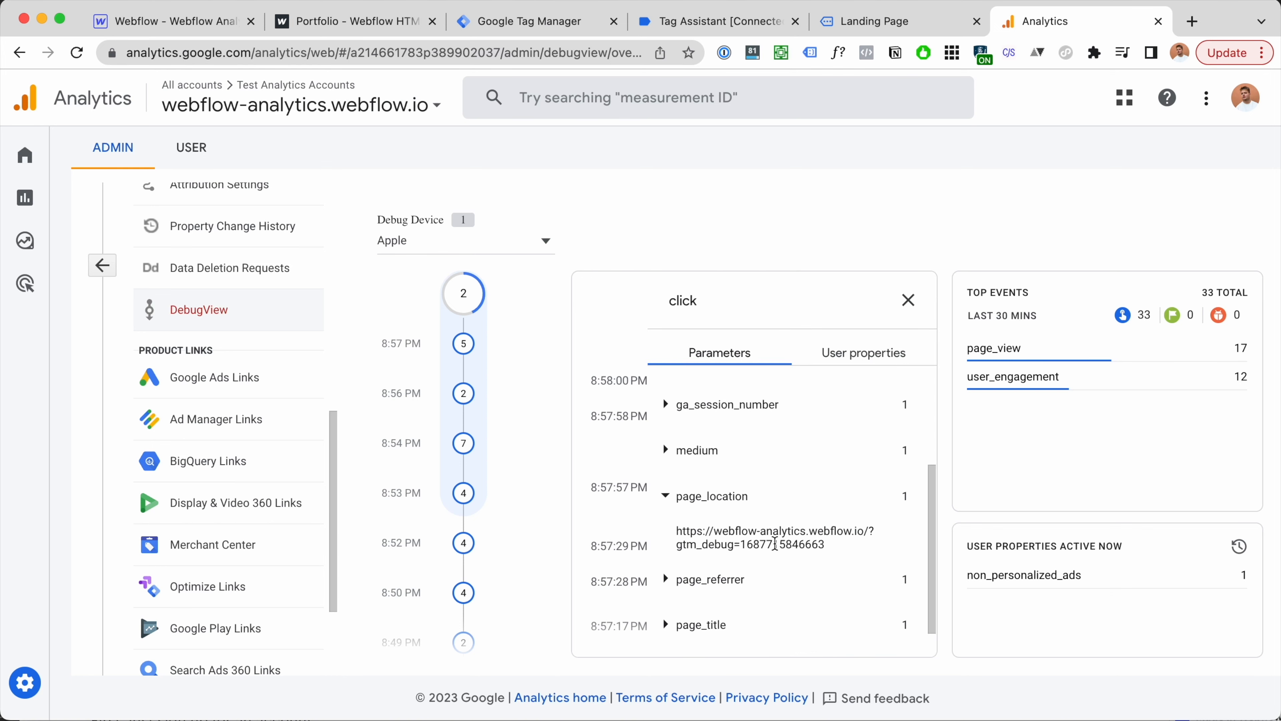
pyautogui.moveTo(606, 516); pyautogui.dragTo(749, 516)
pyautogui.click(578, 669)
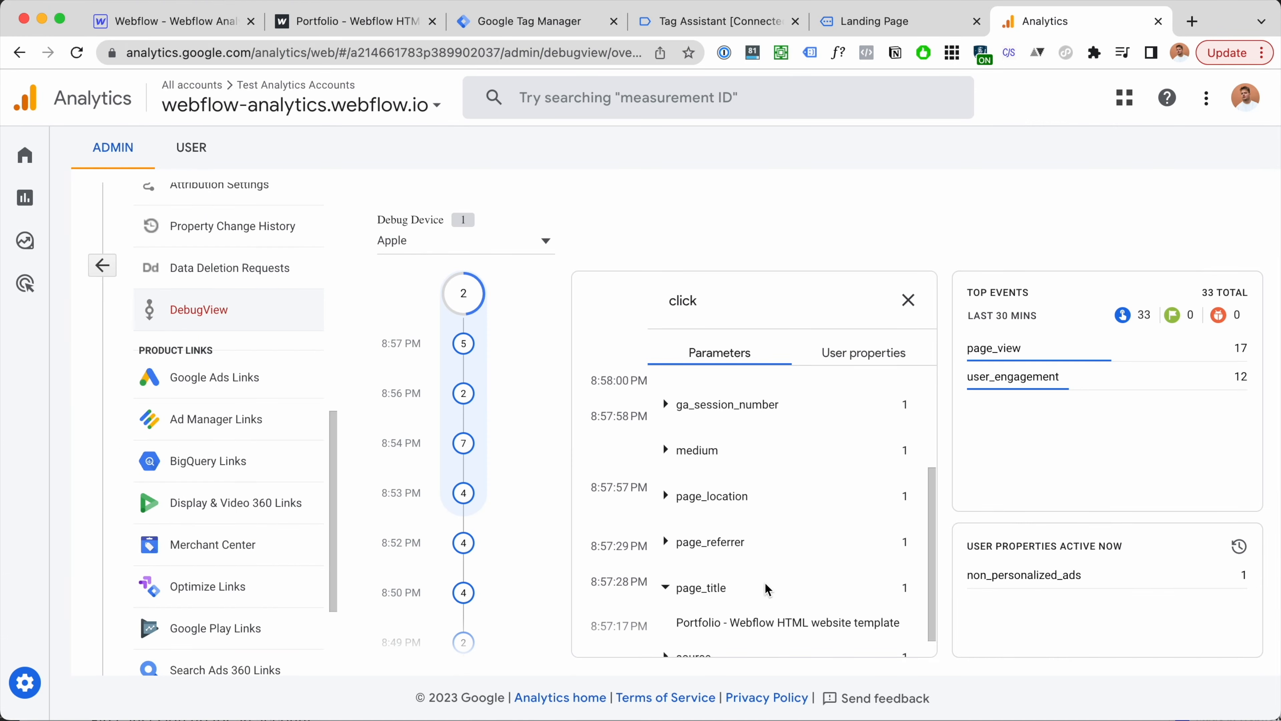
pyautogui.scroll(1, 793, 618)
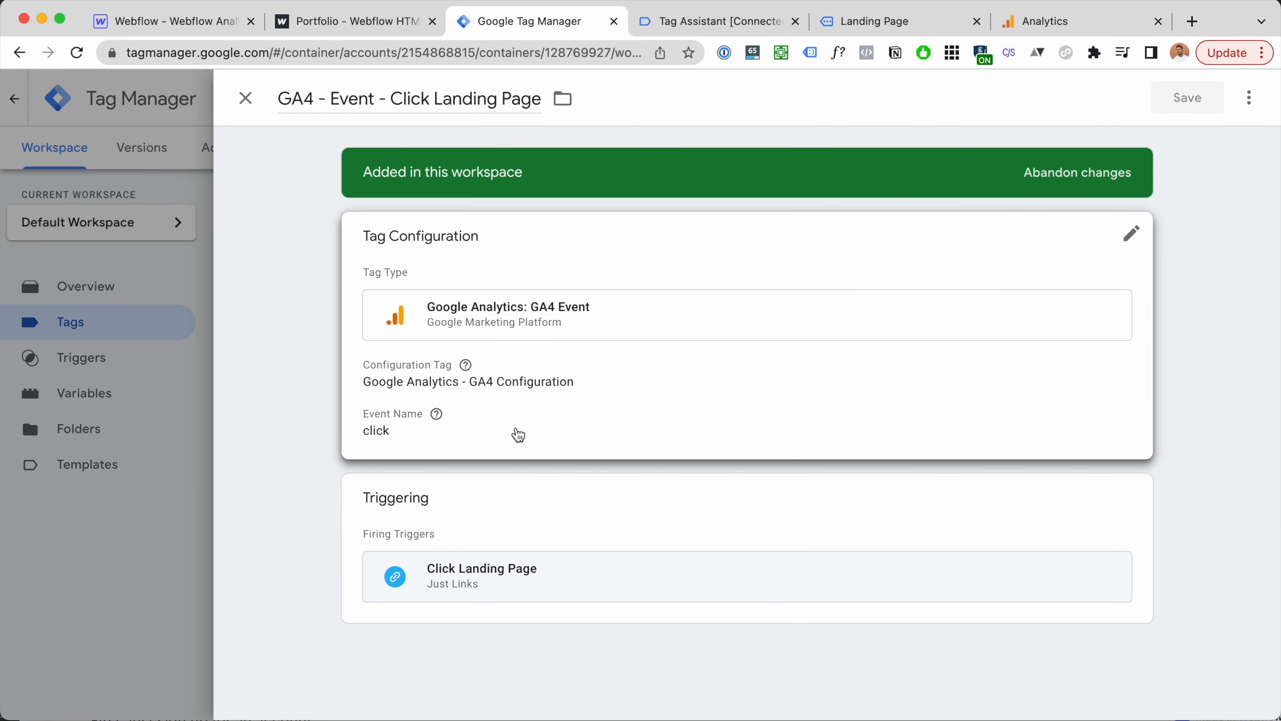
# Step: Add event parameter type_of_click with value landing_page_link to the Click Landing Page tag
pyautogui.click(541, 417)
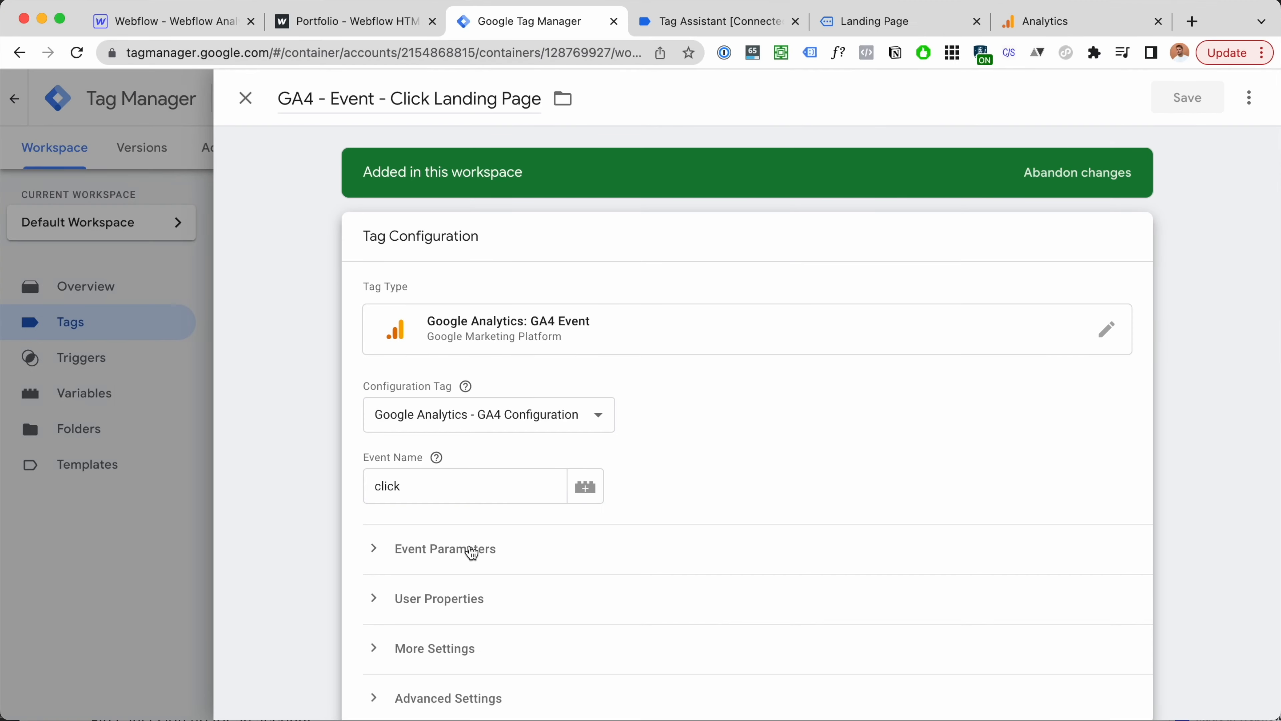
pyautogui.click(478, 565)
pyautogui.click(479, 525)
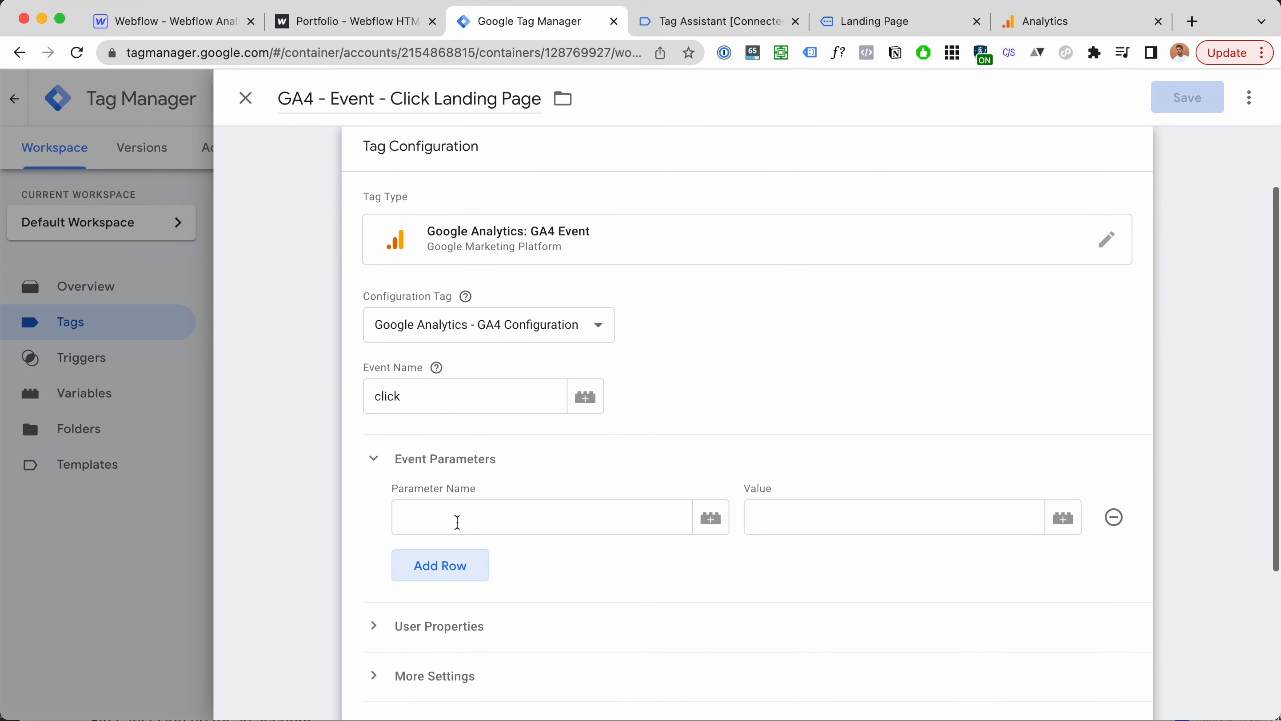
pyautogui.click(473, 522)
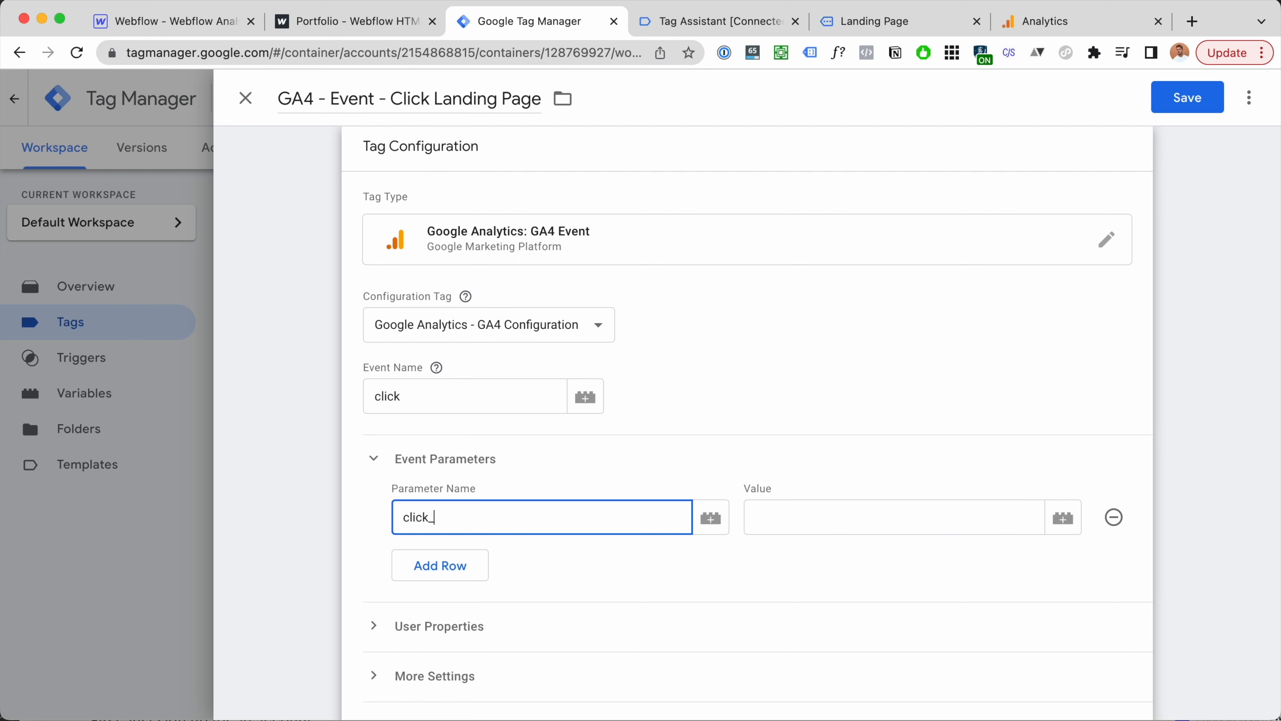
pyautogui.write('click_')
pyautogui.press('BackSpace')
pyautogui.press('BackSpace')
pyautogui.press('BackSpace')
pyautogui.press('BackSpace')
pyautogui.press('BackSpace')
pyautogui.press('BackSpace')
pyautogui.write('type_of_click')
pyautogui.press('Tab')
pyautogui.write('landing_page_link')
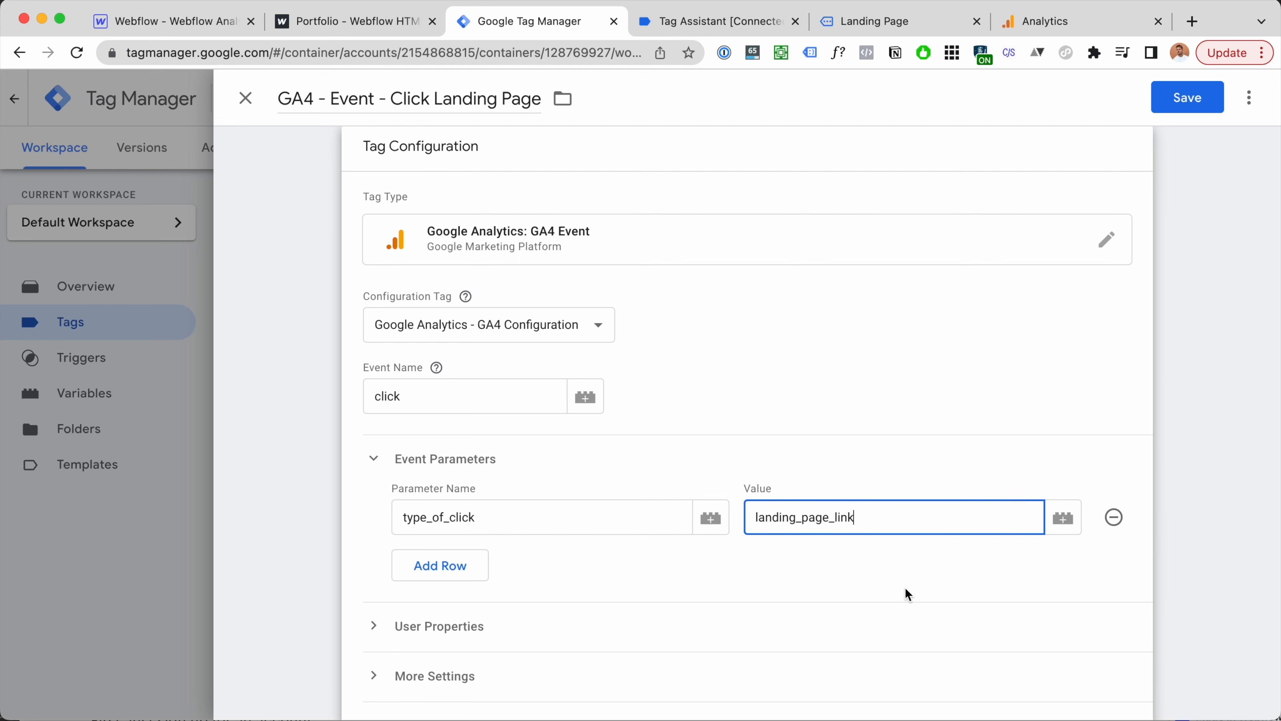
pyautogui.click(837, 477)
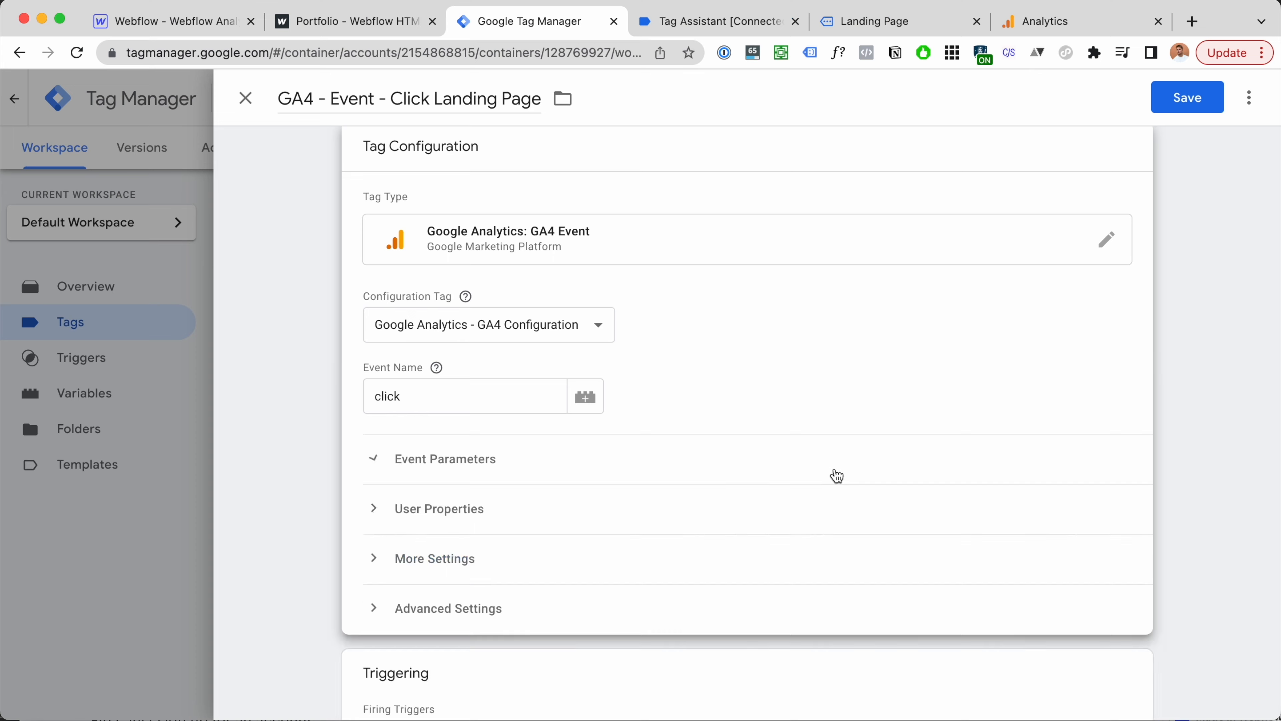
pyautogui.click(570, 477)
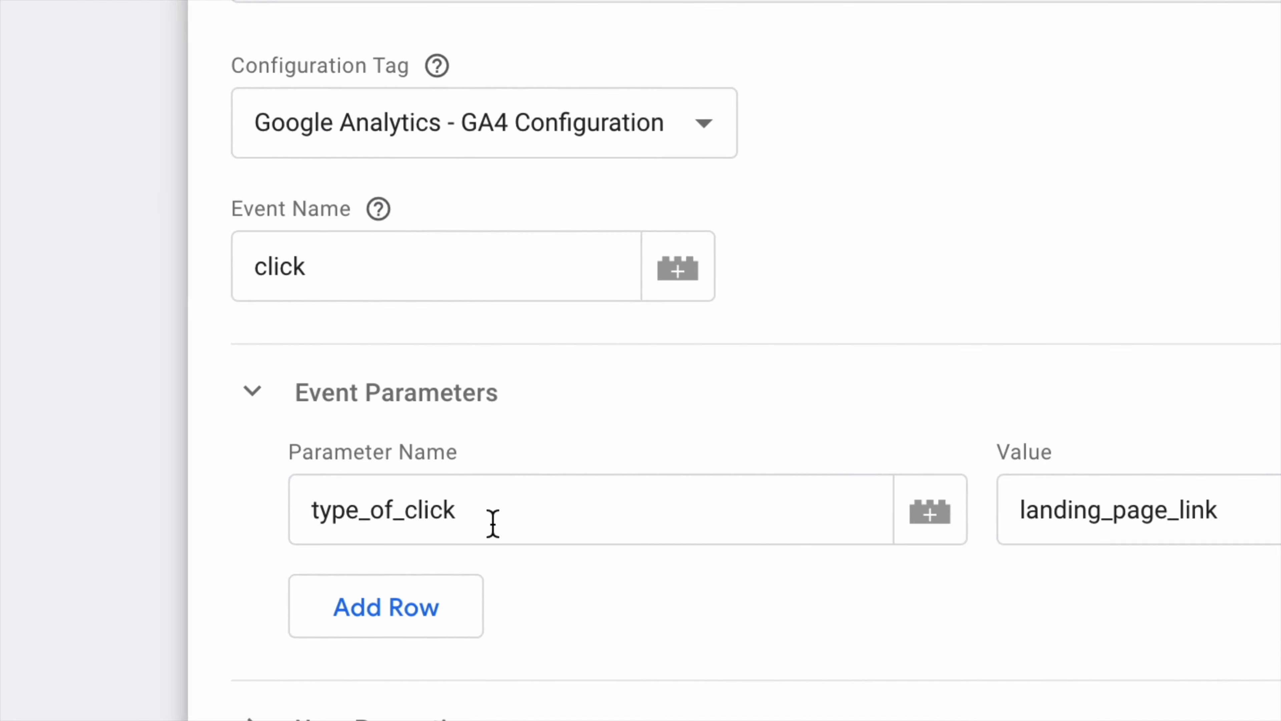
pyautogui.moveTo(398, 517); pyautogui.dragTo(585, 517)
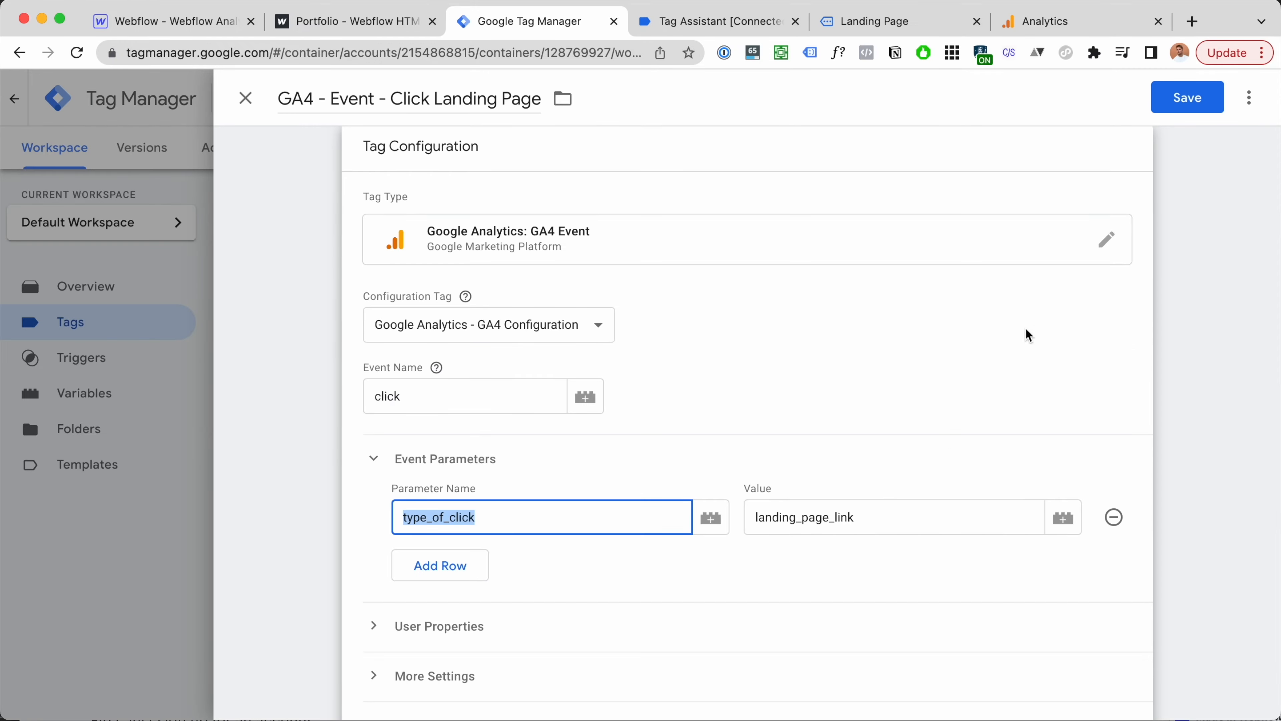
# Step: Save the click tag and follow the LANDING PAGE link on the live site
pyautogui.click(1208, 103)
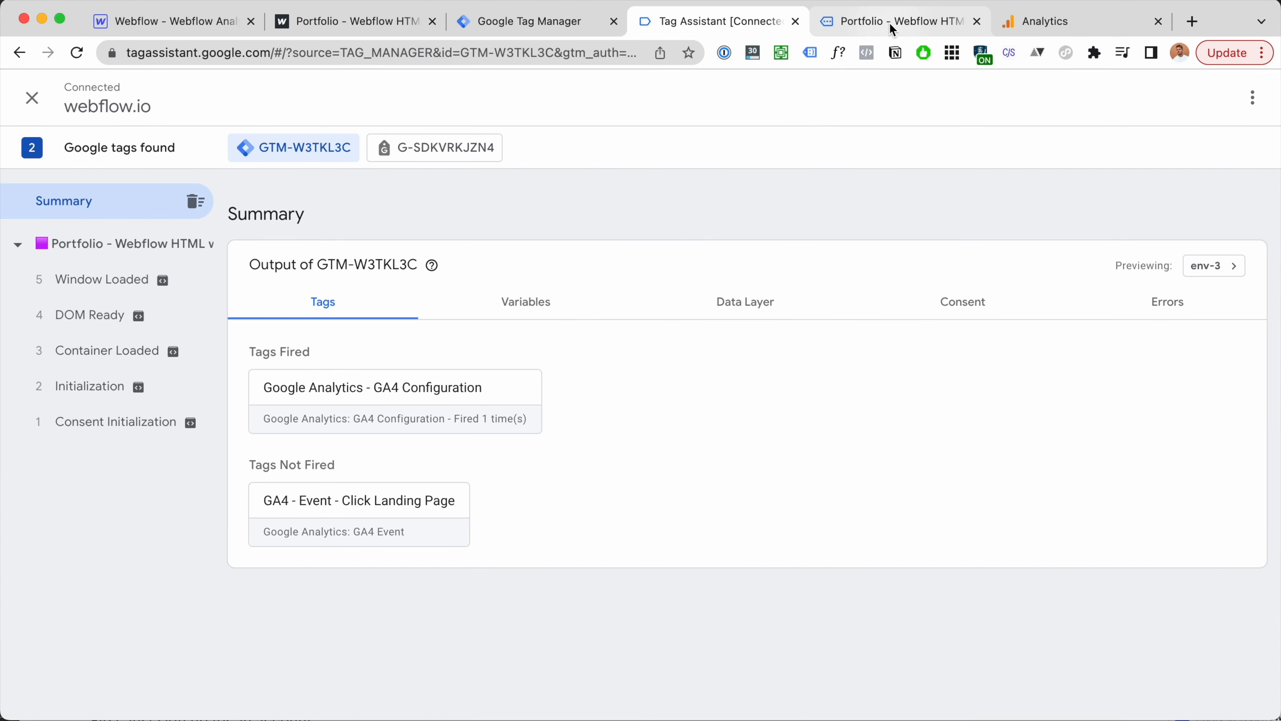
pyautogui.click(891, 24)
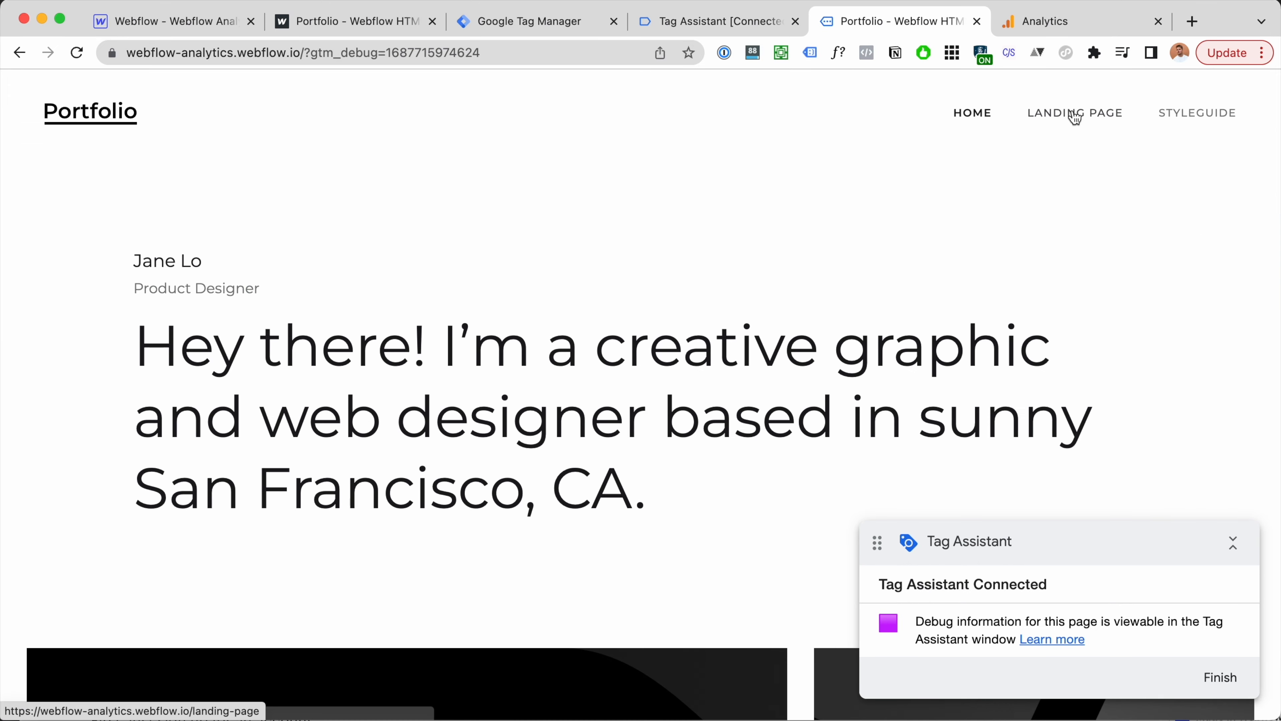
pyautogui.click(1073, 114)
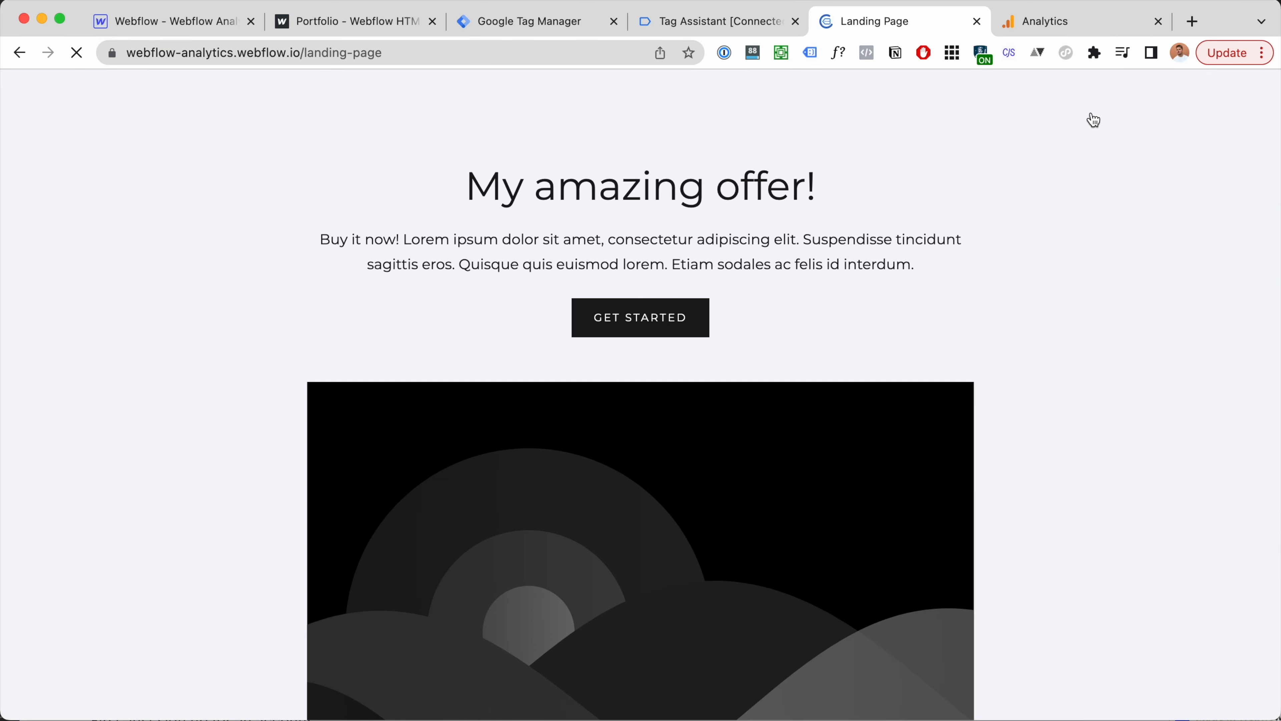
# Step: Confirm in Tag Assistant that the Link Click tag sent the type_of_click parameter
pyautogui.click(752, 22)
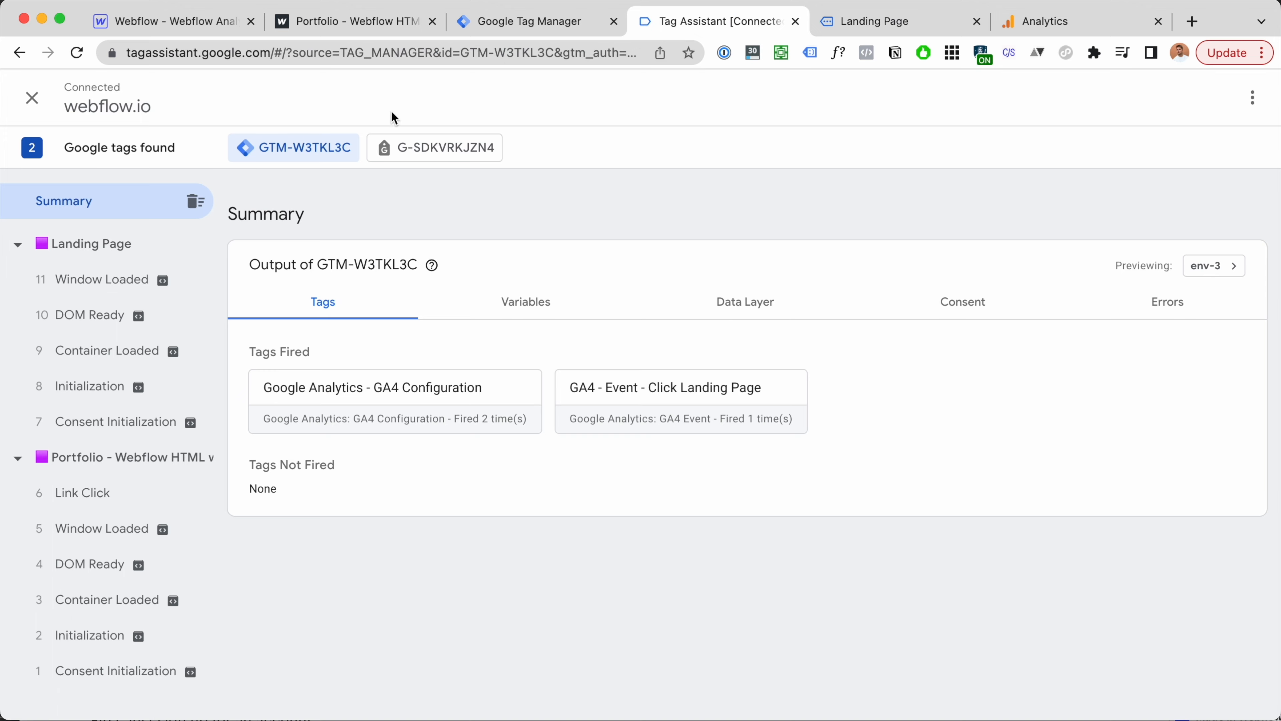
pyautogui.click(85, 492)
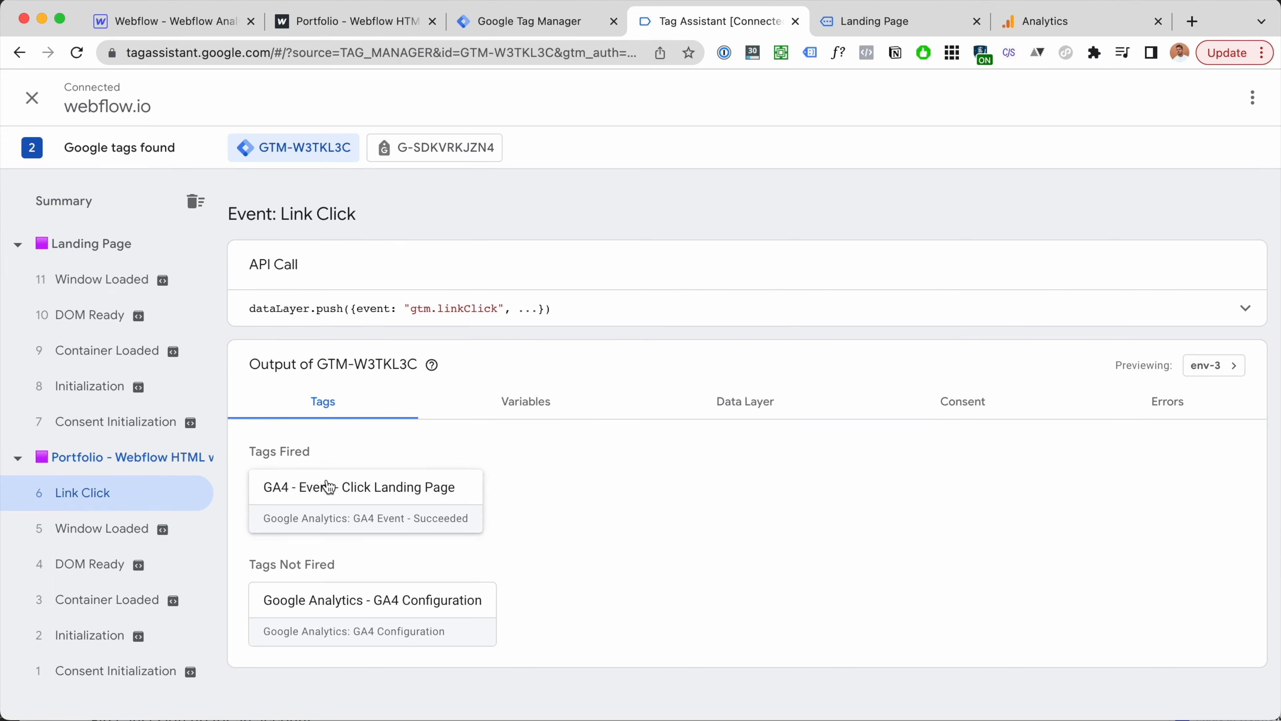
pyautogui.click(349, 498)
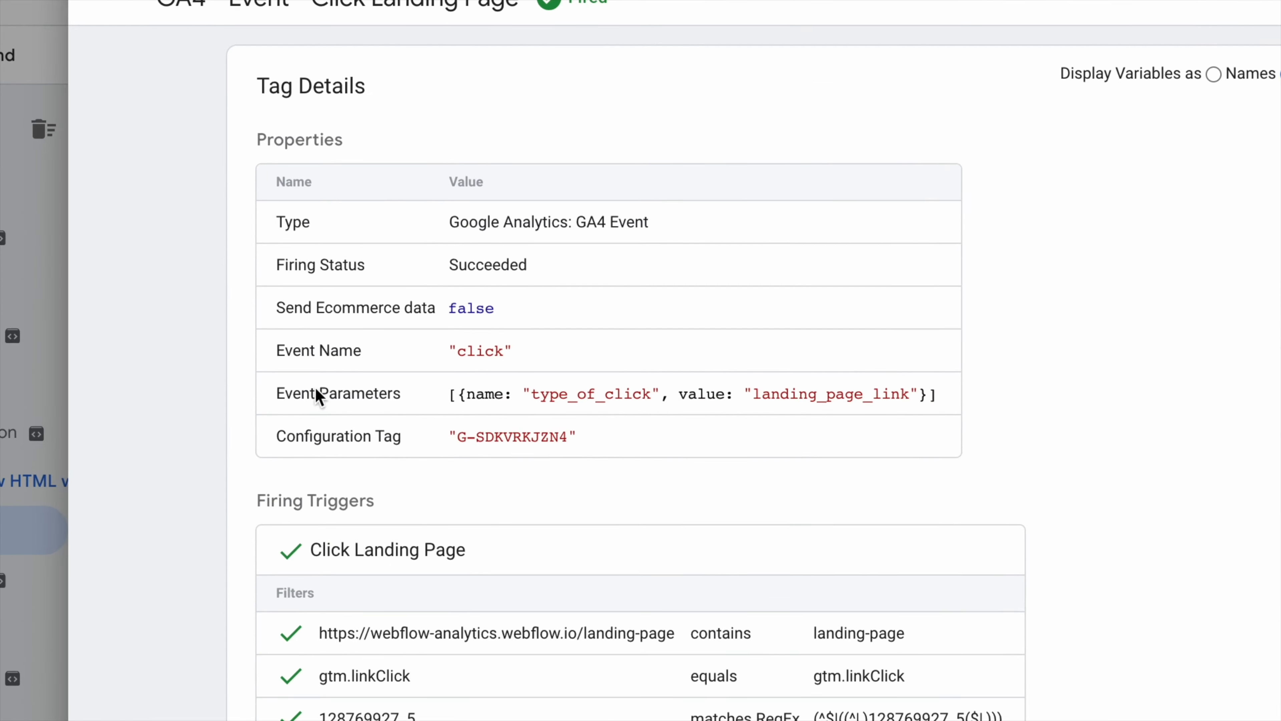
pyautogui.moveTo(366, 394); pyautogui.dragTo(777, 394)
pyautogui.click(1054, 20)
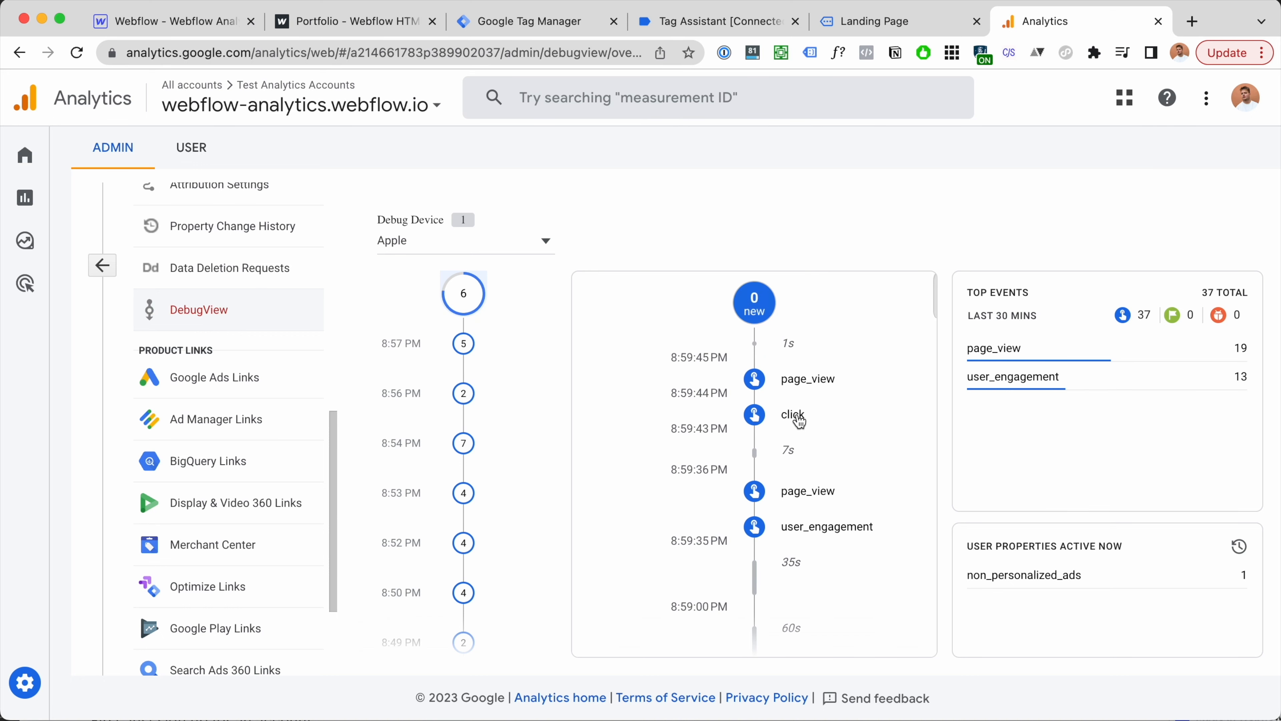
# Step: Verify the newest DebugView click event carries type_of_click = landing_page_link
pyautogui.click(799, 420)
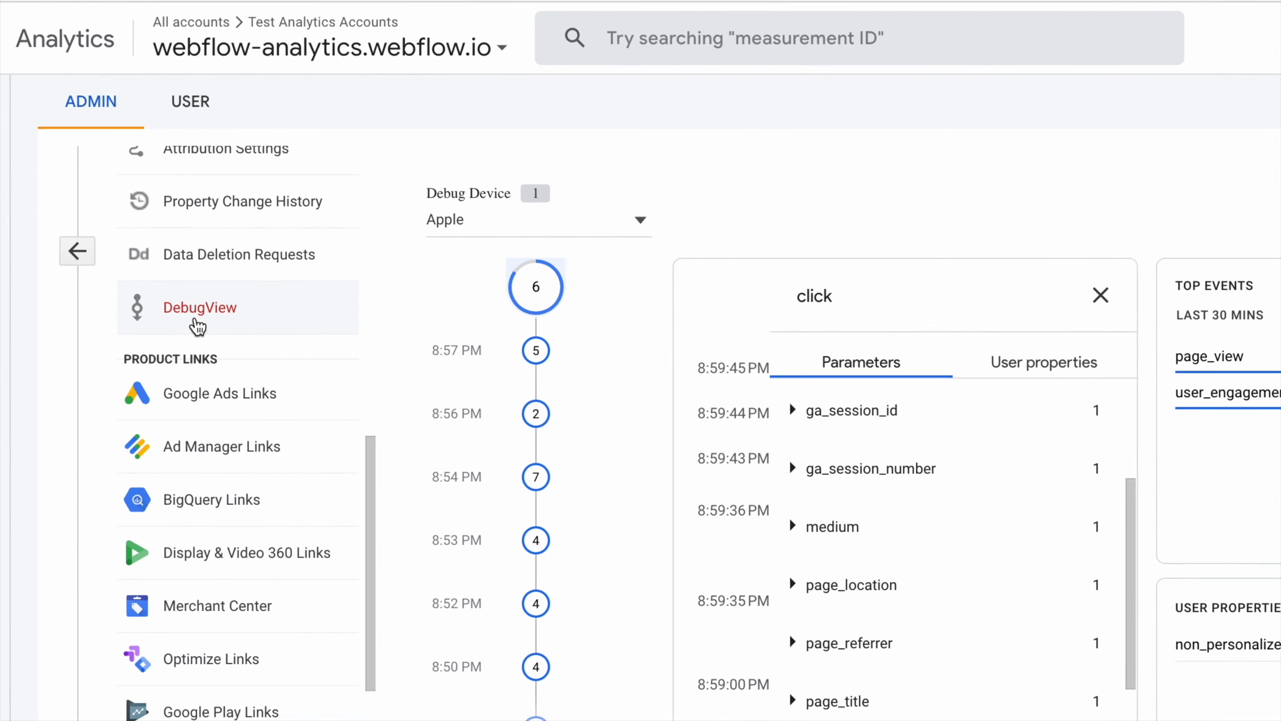
pyautogui.scroll(-2, 791, 487)
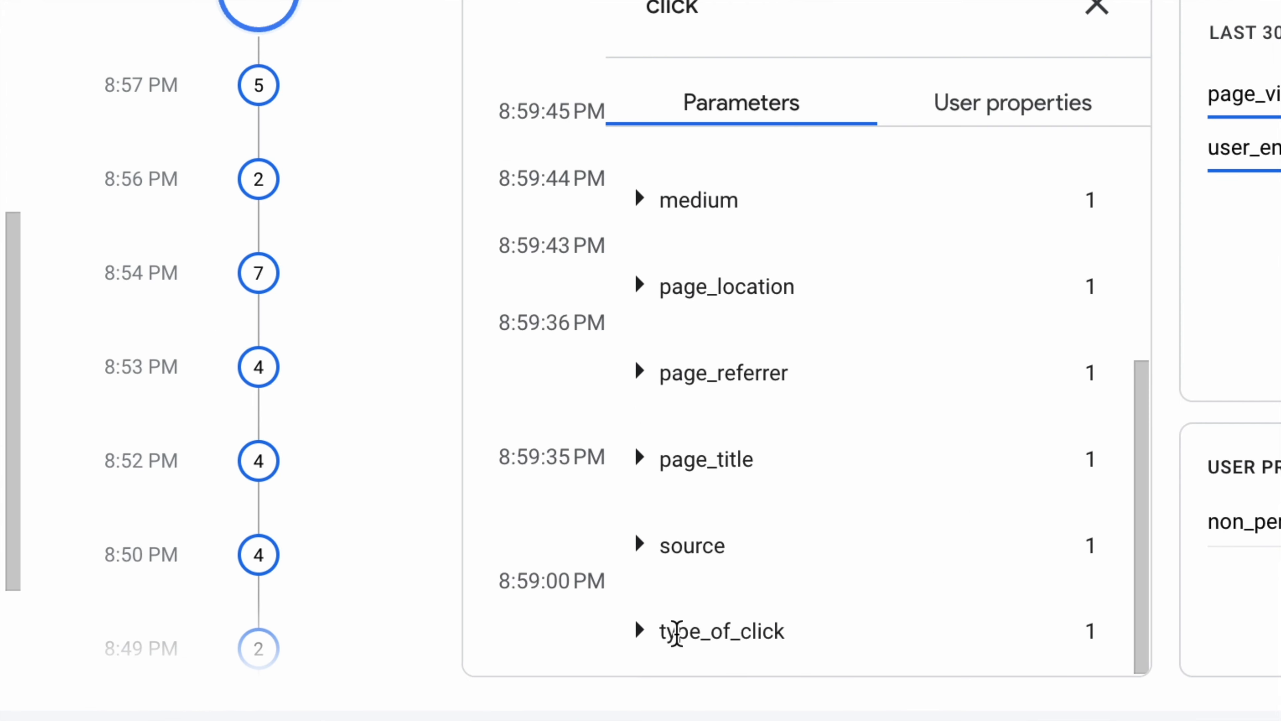
pyautogui.click(640, 632)
pyautogui.scroll(-1, 715, 606)
pyautogui.moveTo(660, 652); pyautogui.dragTo(889, 634)
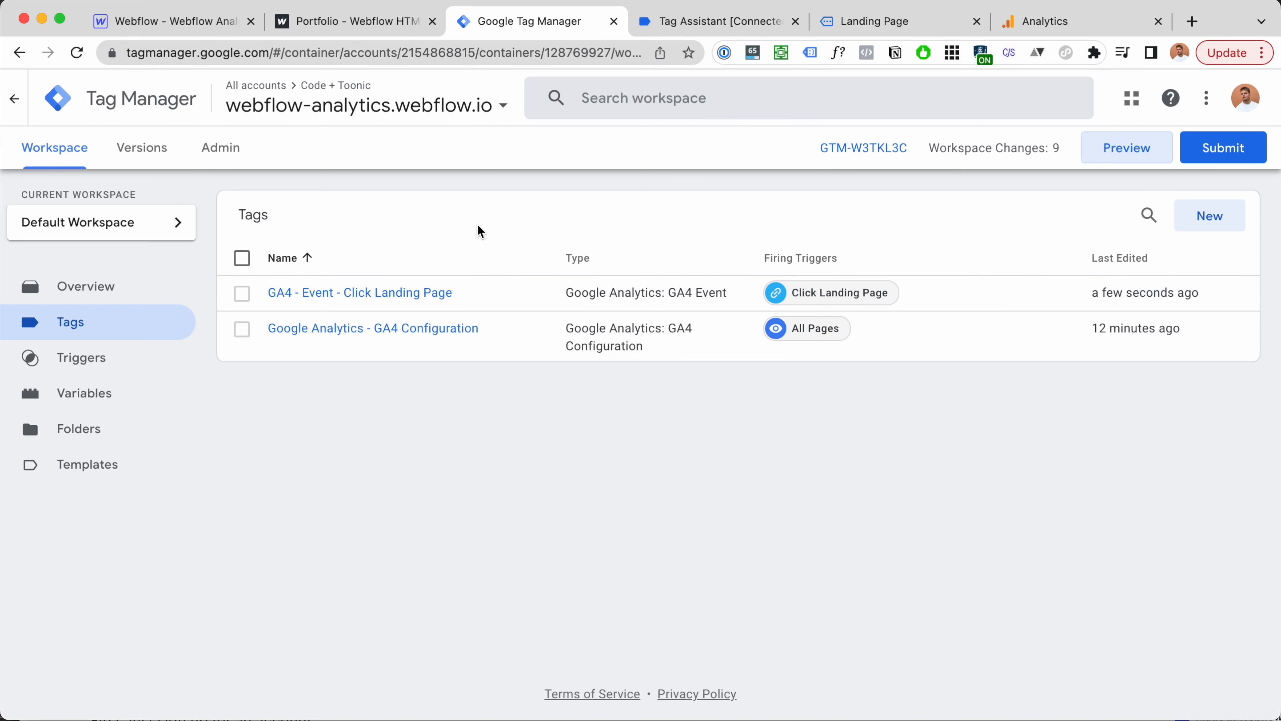
# Step: Start a new Page View trigger firing on some page views, conditioned on Page Path
pyautogui.click(885, 22)
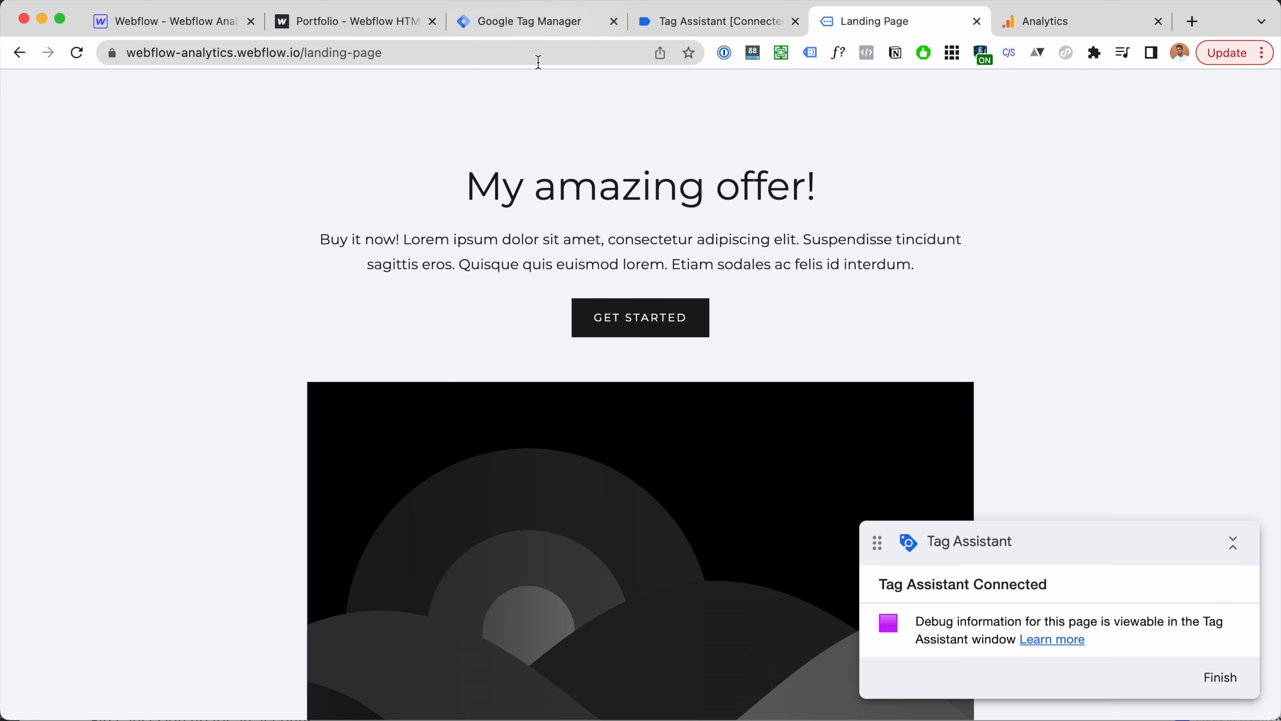
pyautogui.scroll(3, 749, 263)
pyautogui.click(588, 31)
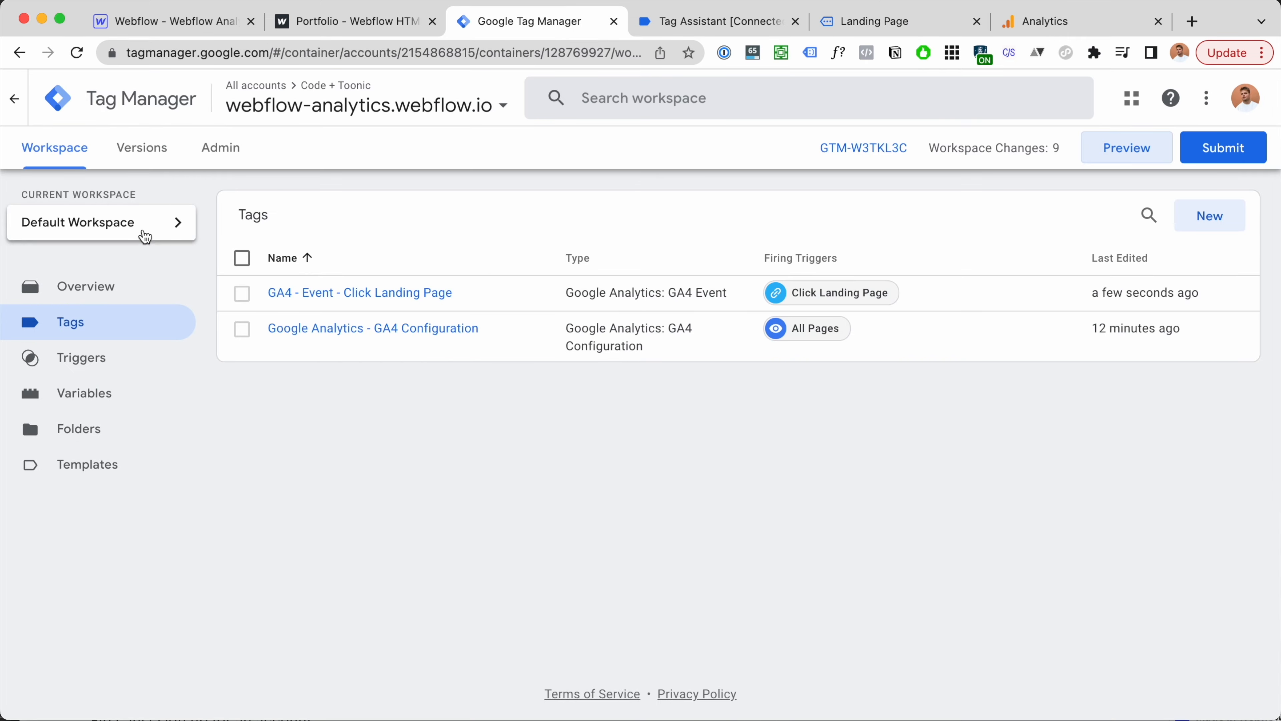
pyautogui.click(83, 358)
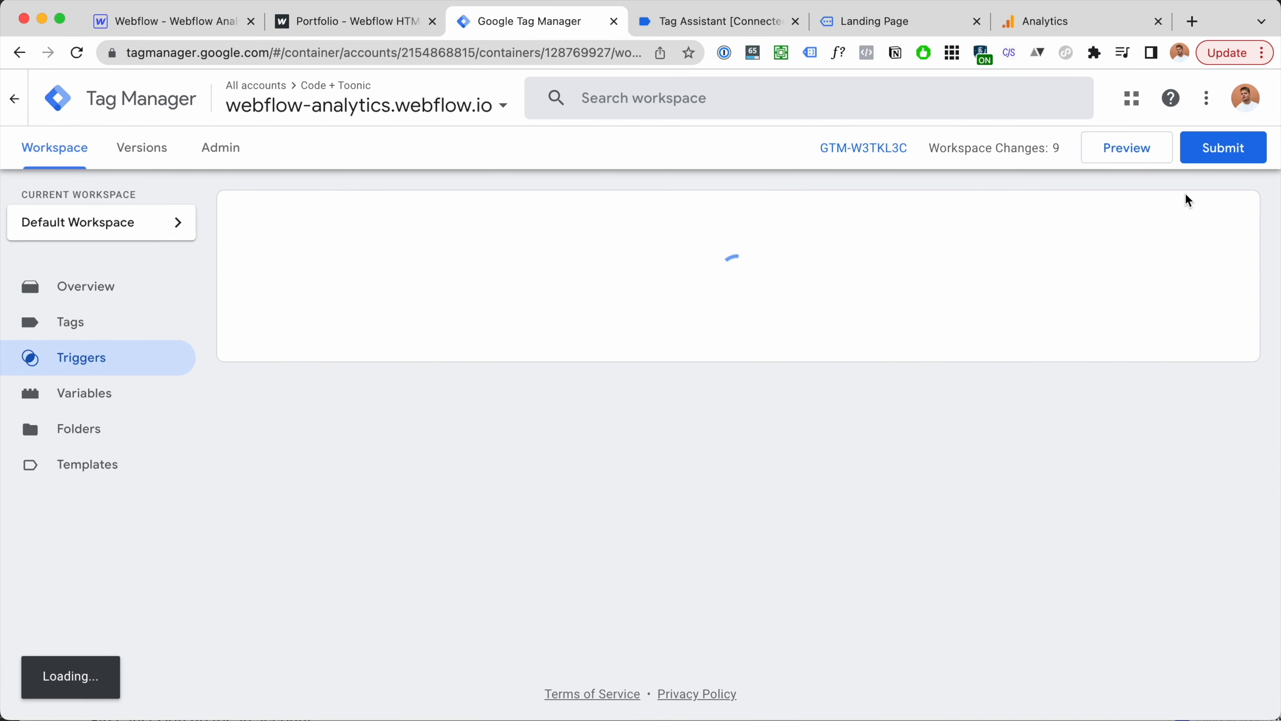
pyautogui.click(1218, 222)
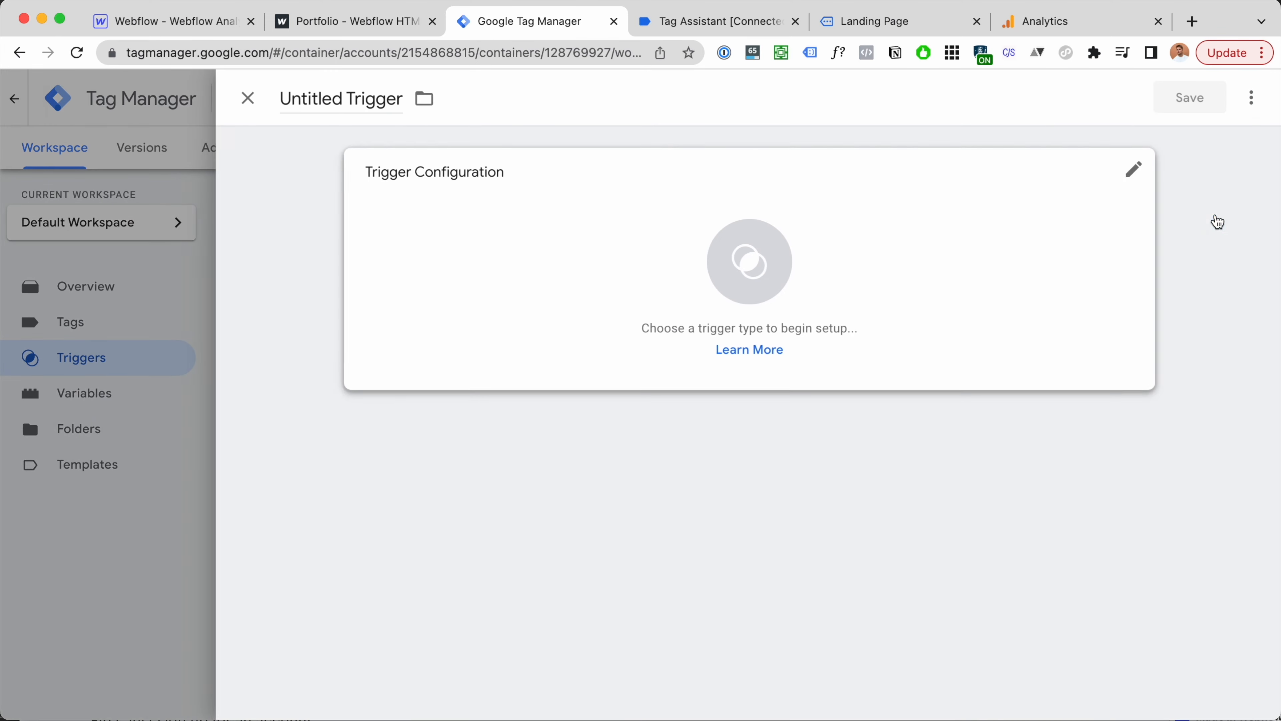
pyautogui.click(1003, 247)
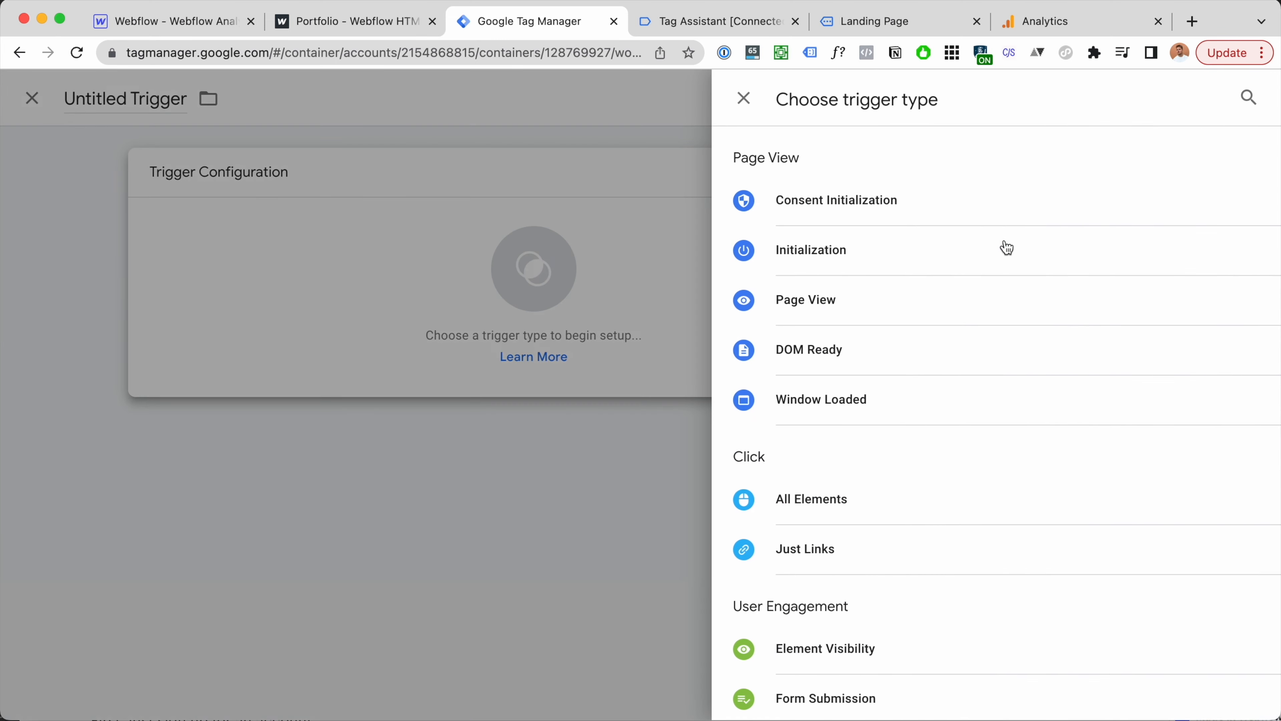
pyautogui.click(976, 305)
pyautogui.click(529, 350)
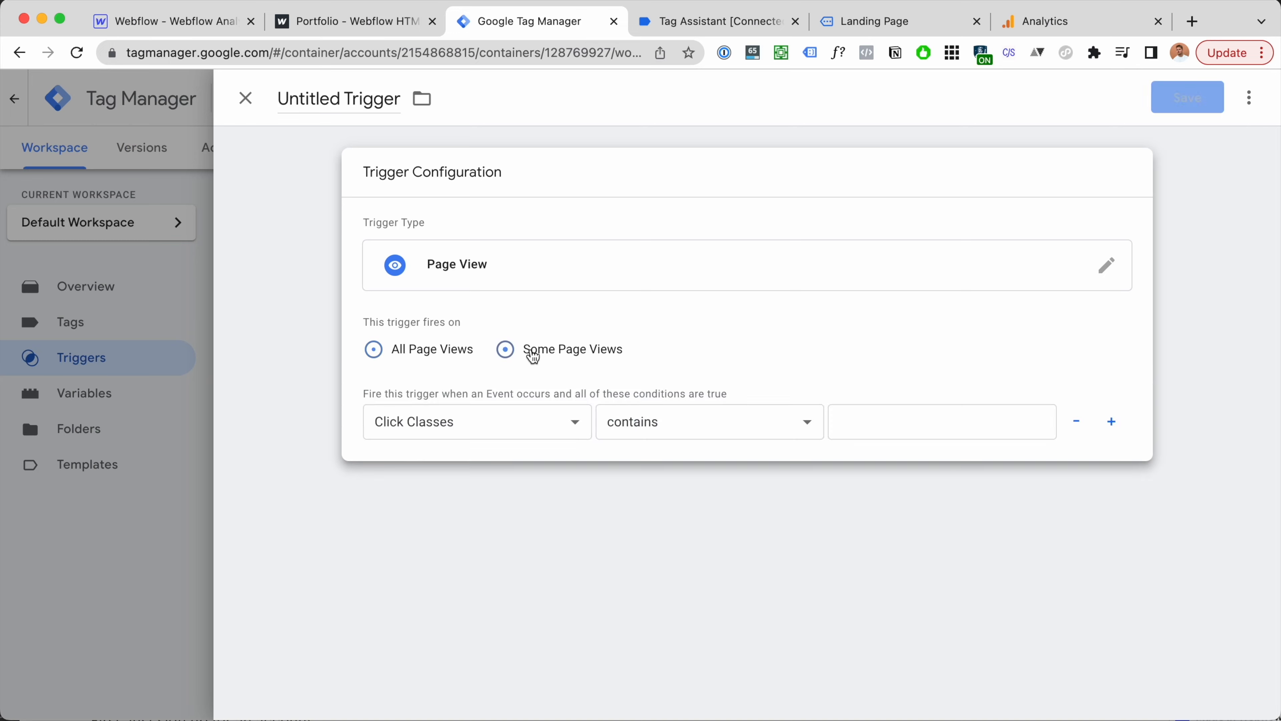
pyautogui.click(454, 435)
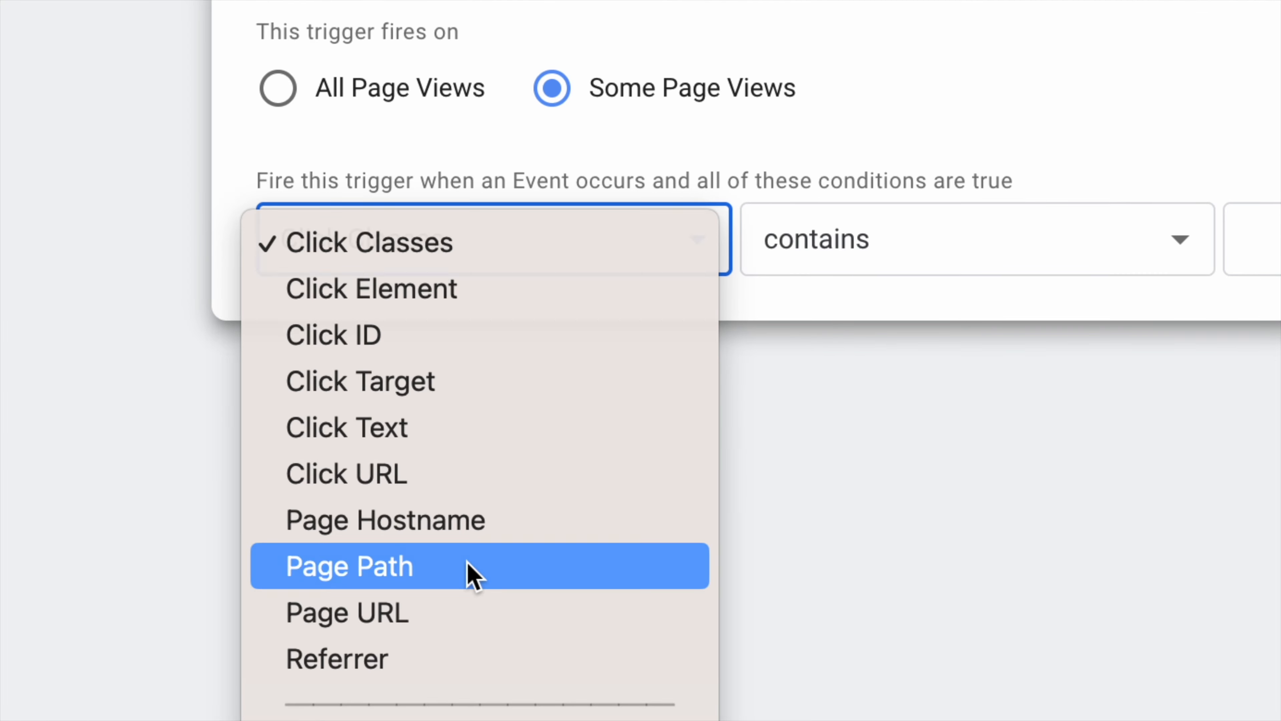
pyautogui.click(472, 575)
# Step: Copy the landing-page path from the site's URL into the Page Path contains value
pyautogui.click(878, 428)
pyautogui.click(911, 25)
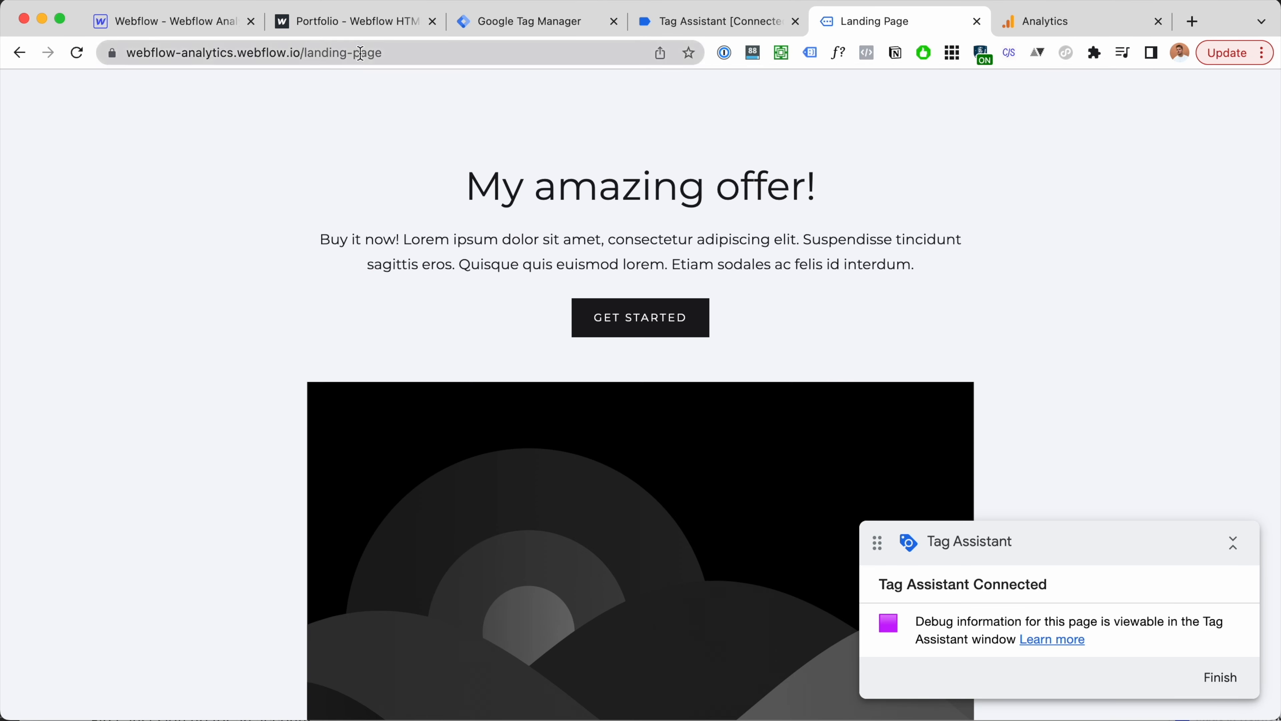
pyautogui.click(353, 52)
pyautogui.press('Right')
pyautogui.moveTo(437, 51); pyautogui.dragTo(325, 49)
pyautogui.press('super+c')
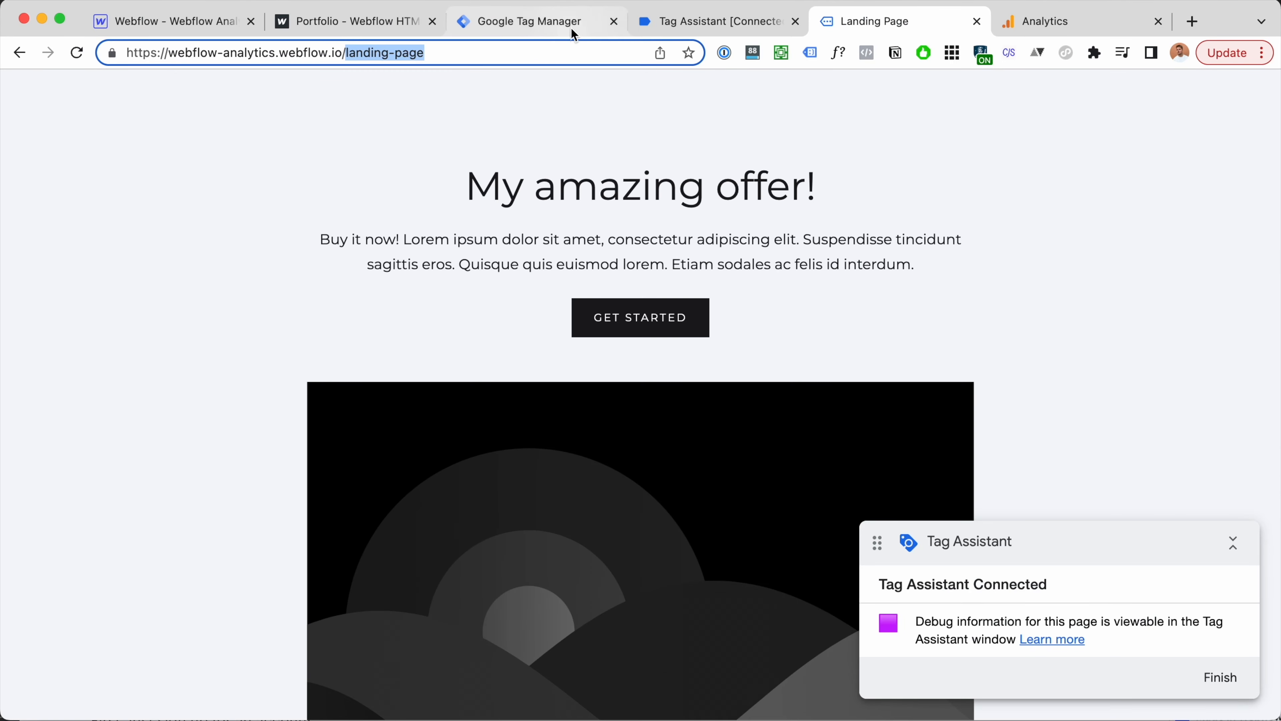
pyautogui.click(571, 25)
pyautogui.press('super+v')
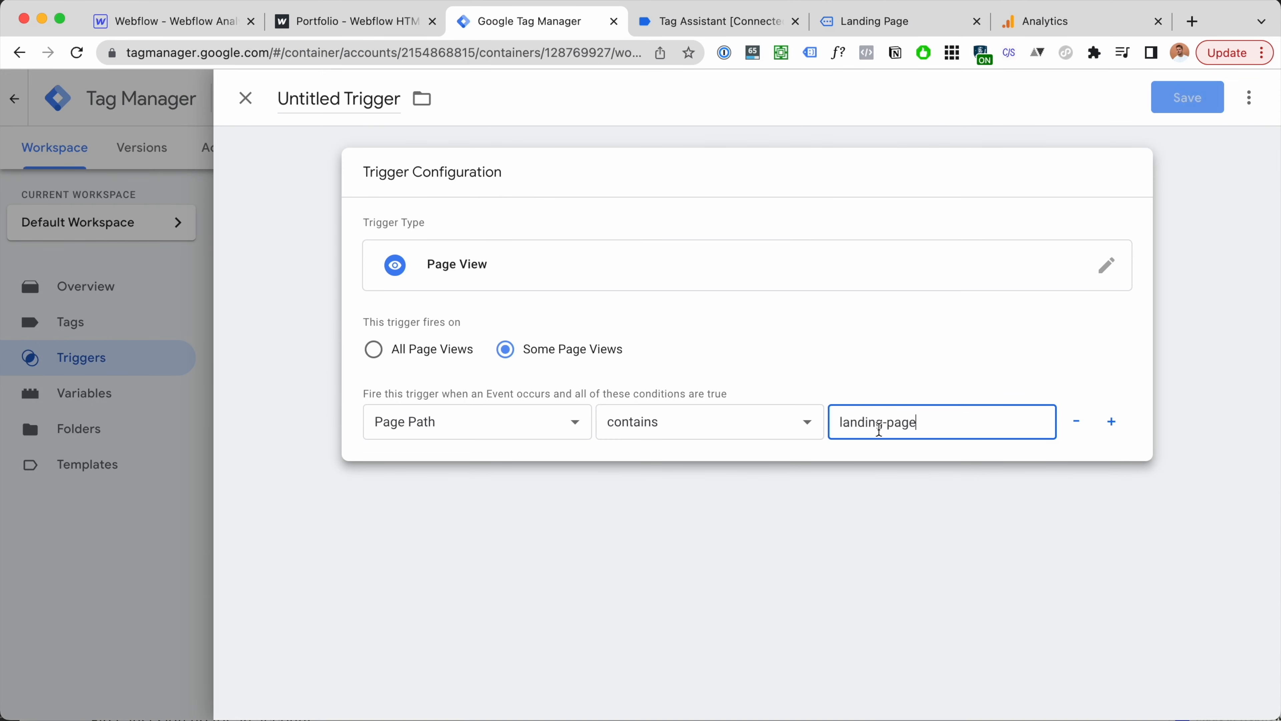
pyautogui.click(903, 463)
# Step: Save the trigger under the name 'Page View - landing page'
pyautogui.click(567, 347)
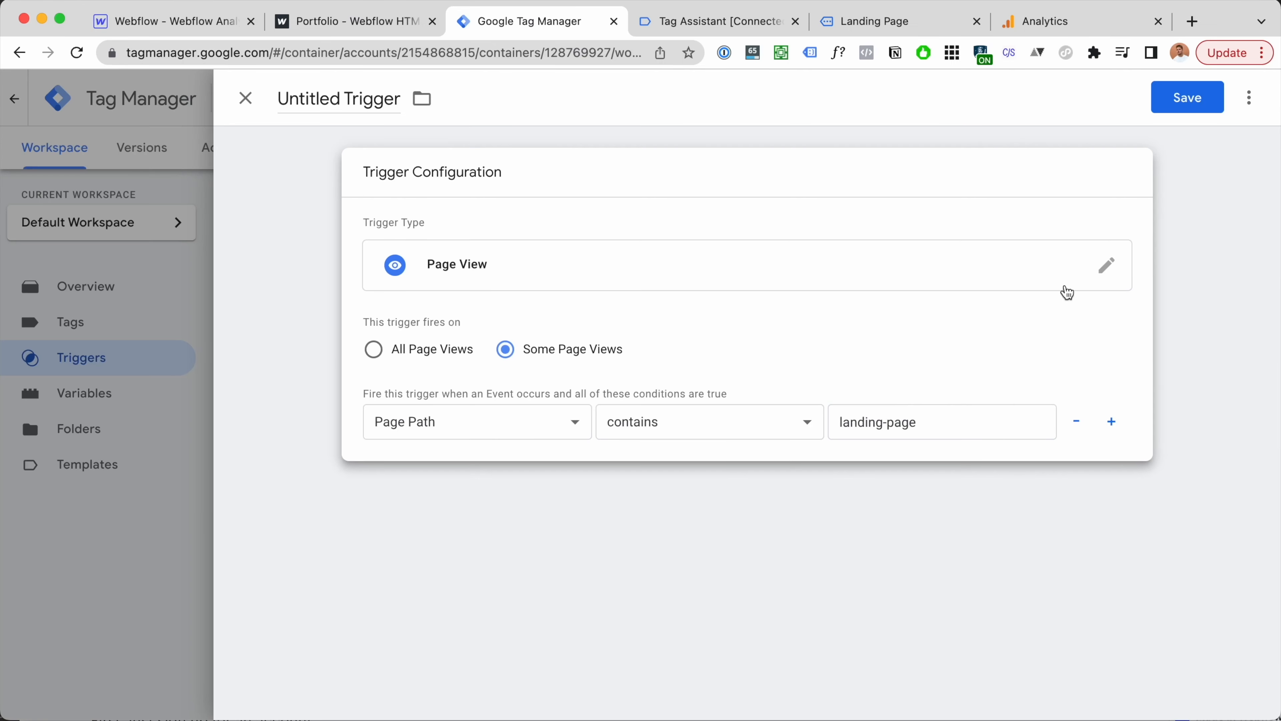
pyautogui.click(1188, 104)
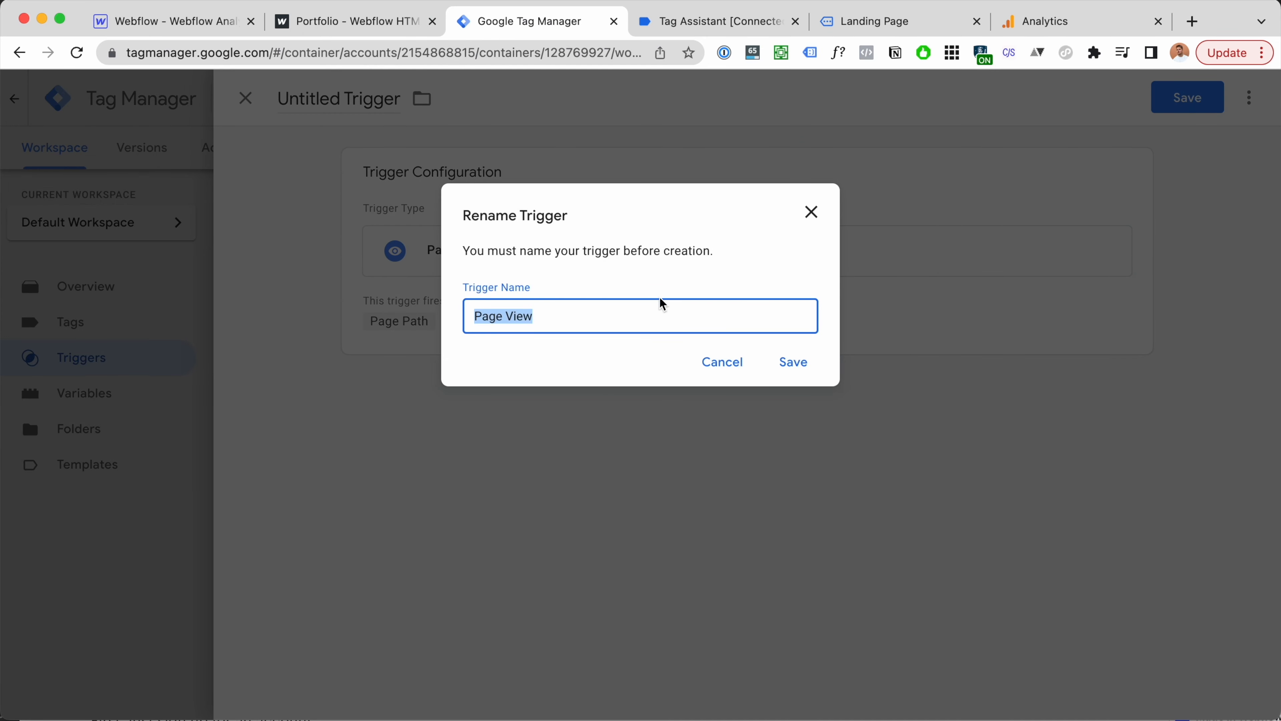
pyautogui.press('Right')
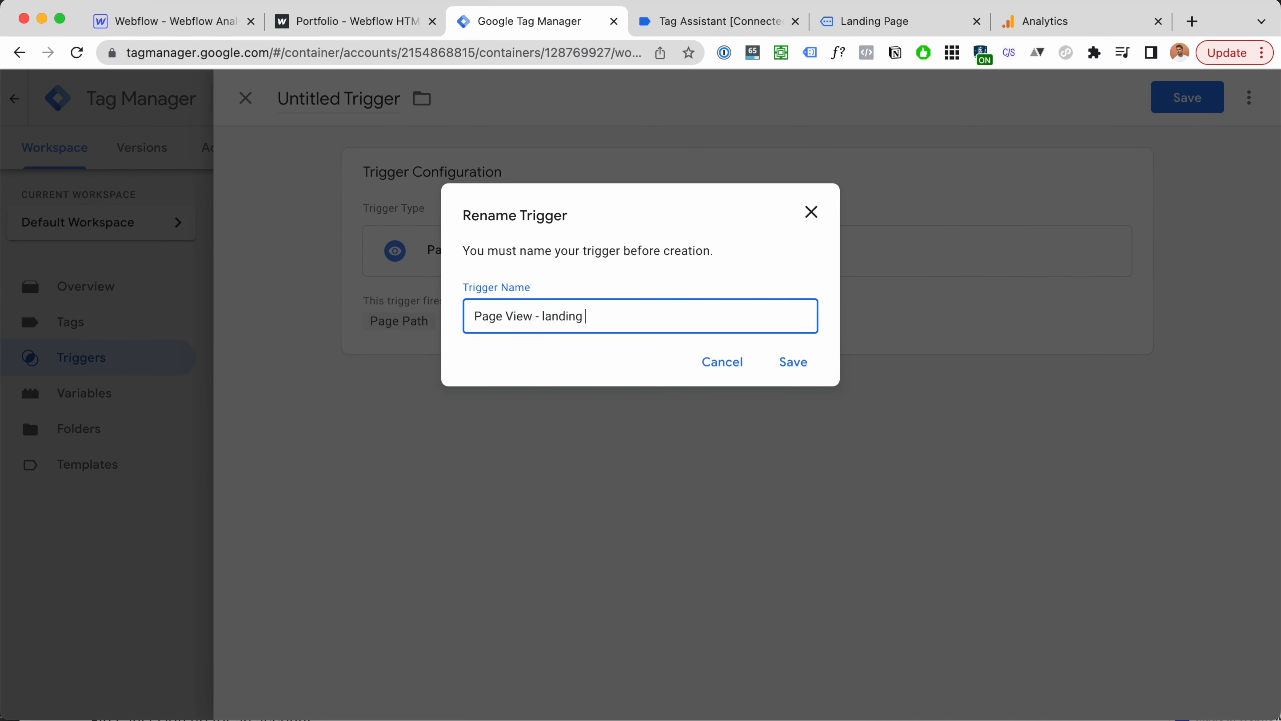
pyautogui.write('- landing page')
pyautogui.click(808, 360)
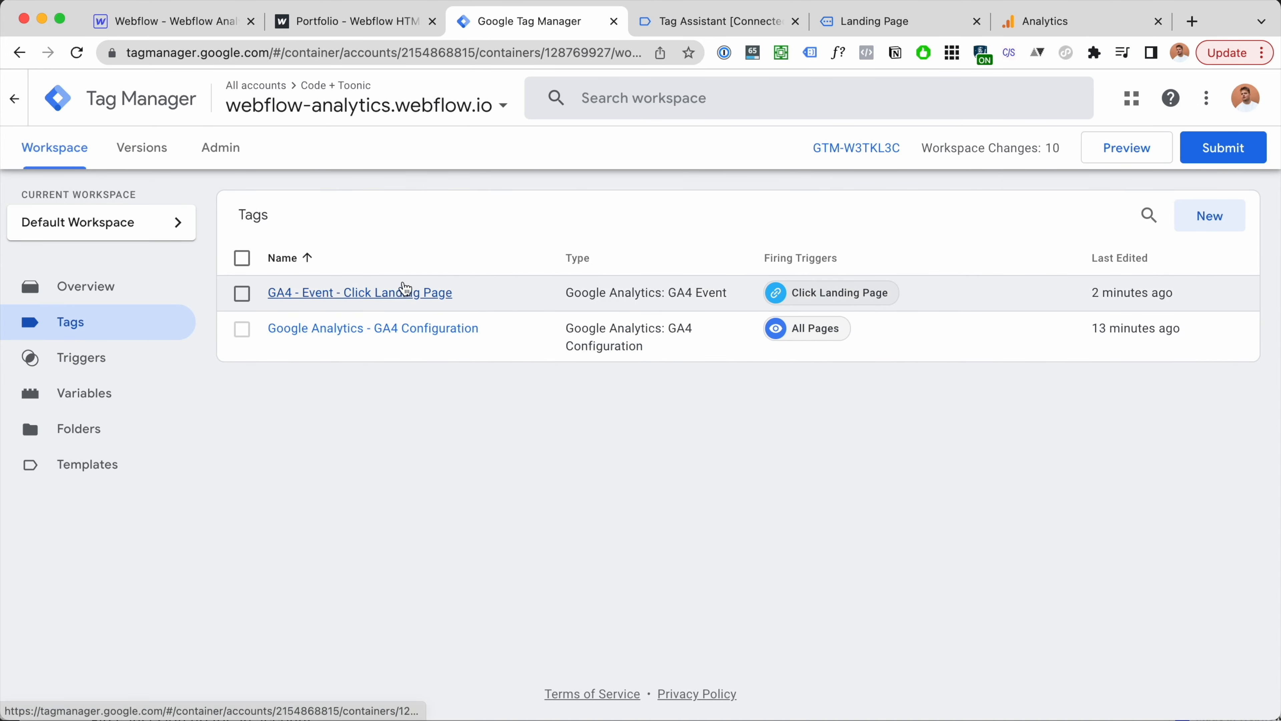
# Step: Duplicate the click tag and rename the copy 'GA4 - page view - Landing Page'
pyautogui.click(410, 299)
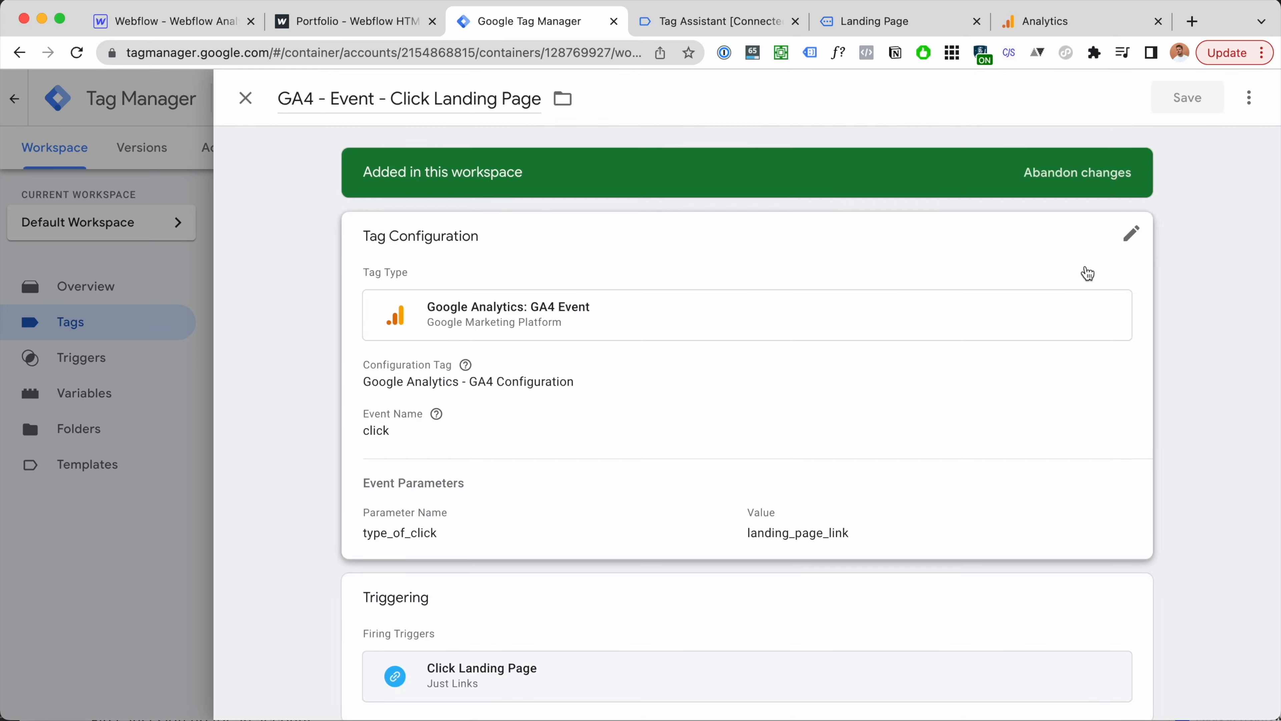
pyautogui.click(1251, 102)
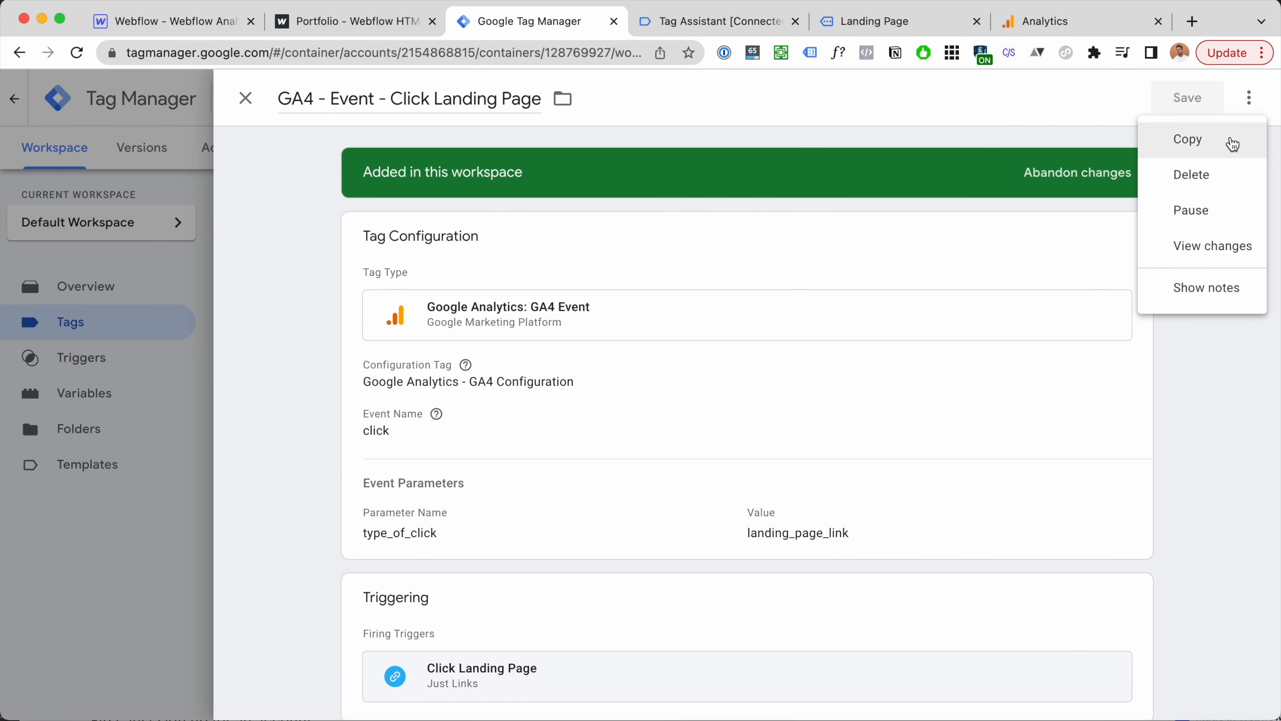
pyautogui.click(1230, 138)
pyautogui.click(346, 96)
pyautogui.press('super+BackSpace')
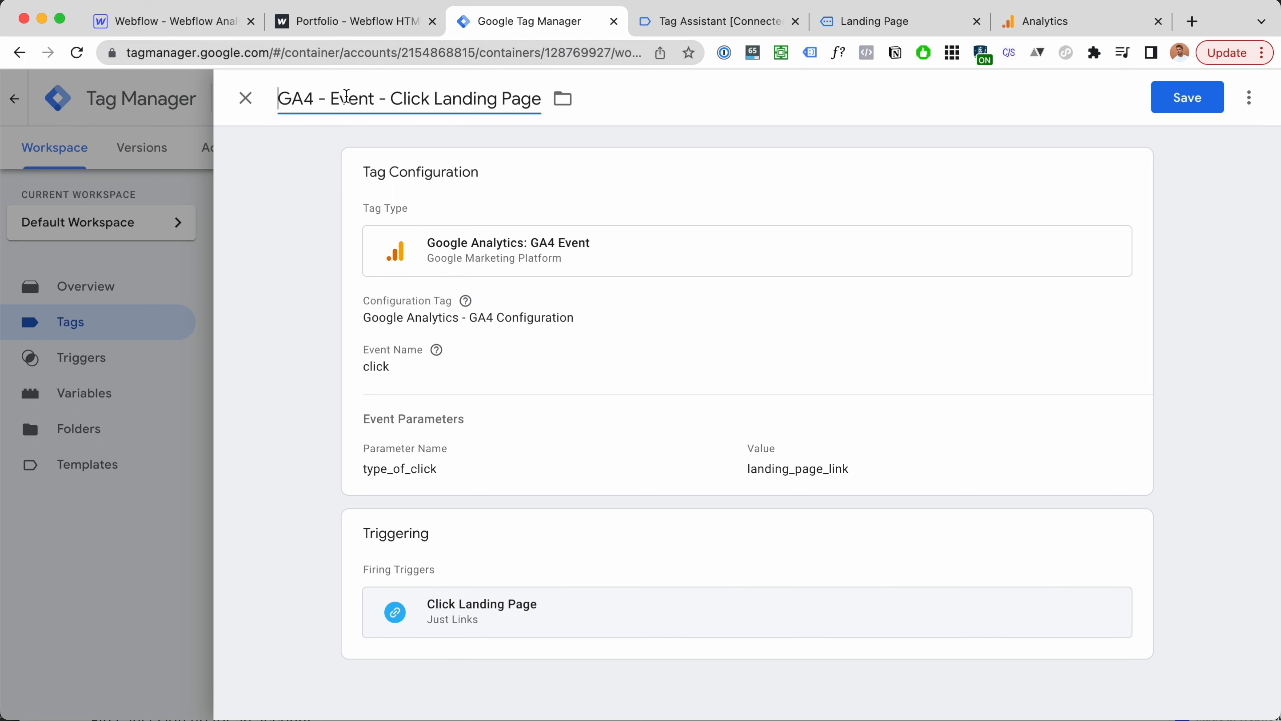
pyautogui.doubleClick(349, 98)
pyautogui.write('page view')
pyautogui.hotkey('alt', 'shift', 'Right')
pyautogui.press('BackSpace')
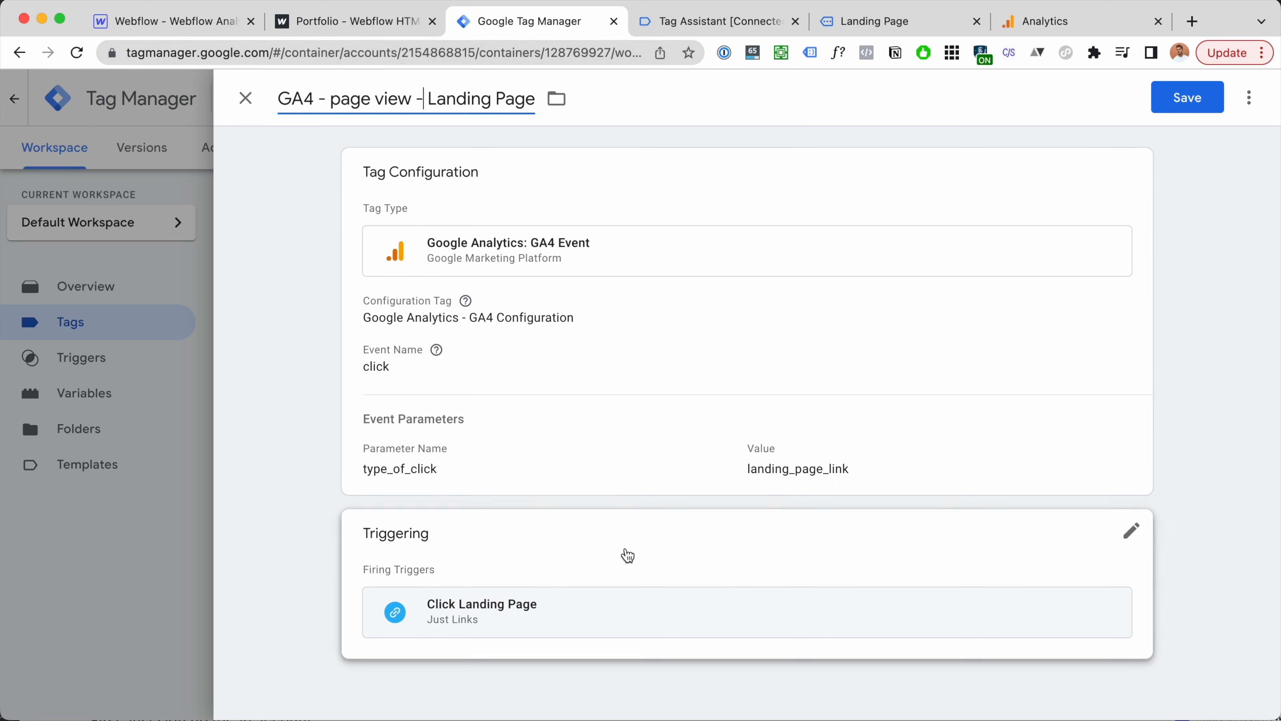
# Step: Change the event name to view_content and remove the type_of_click parameter
pyautogui.click(626, 553)
pyautogui.click(502, 376)
pyautogui.doubleClick(461, 423)
pyautogui.write('pa')
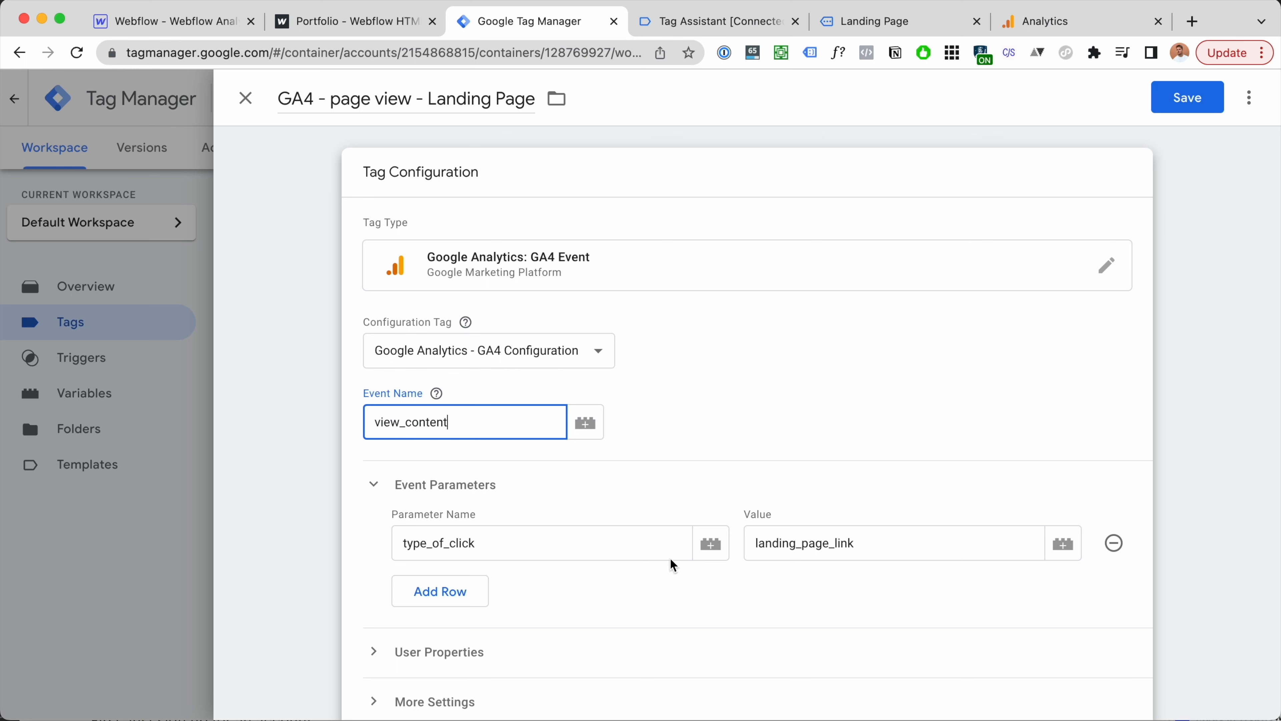
pyautogui.click(1113, 543)
pyautogui.scroll(-4, 1004, 470)
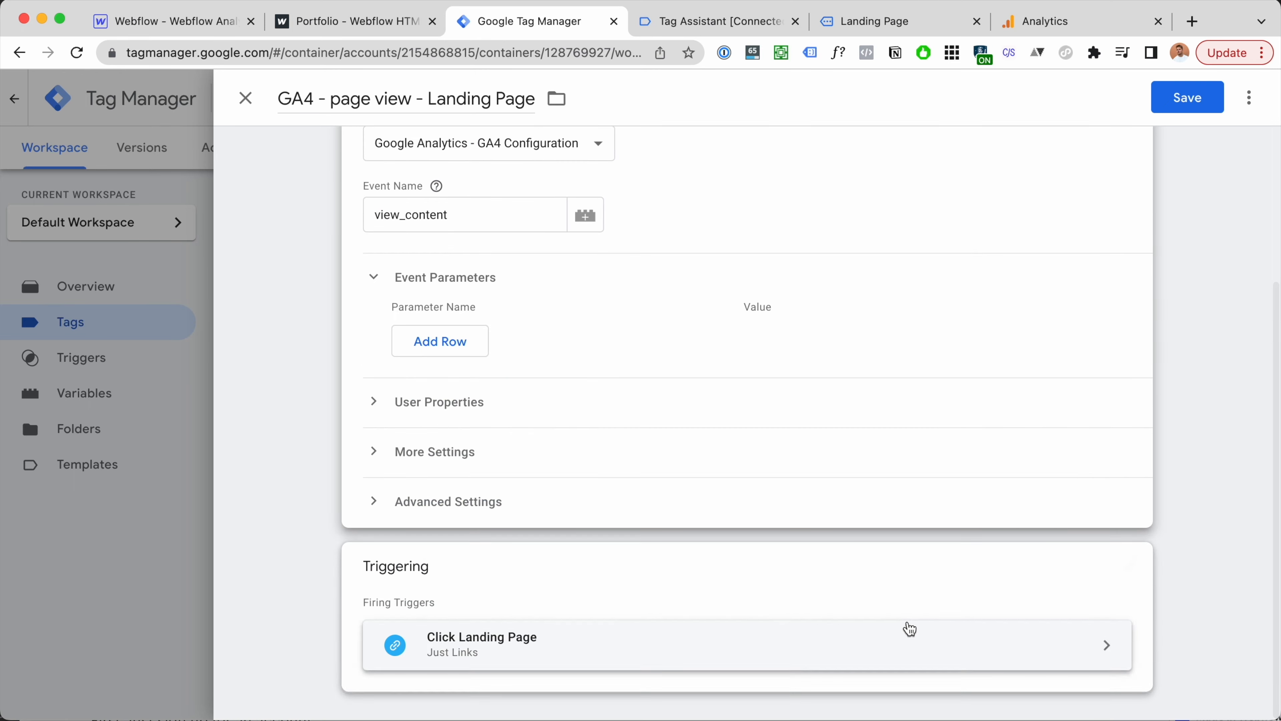
# Step: Replace the firing trigger with Page View - landing page and save the tag
pyautogui.click(1127, 566)
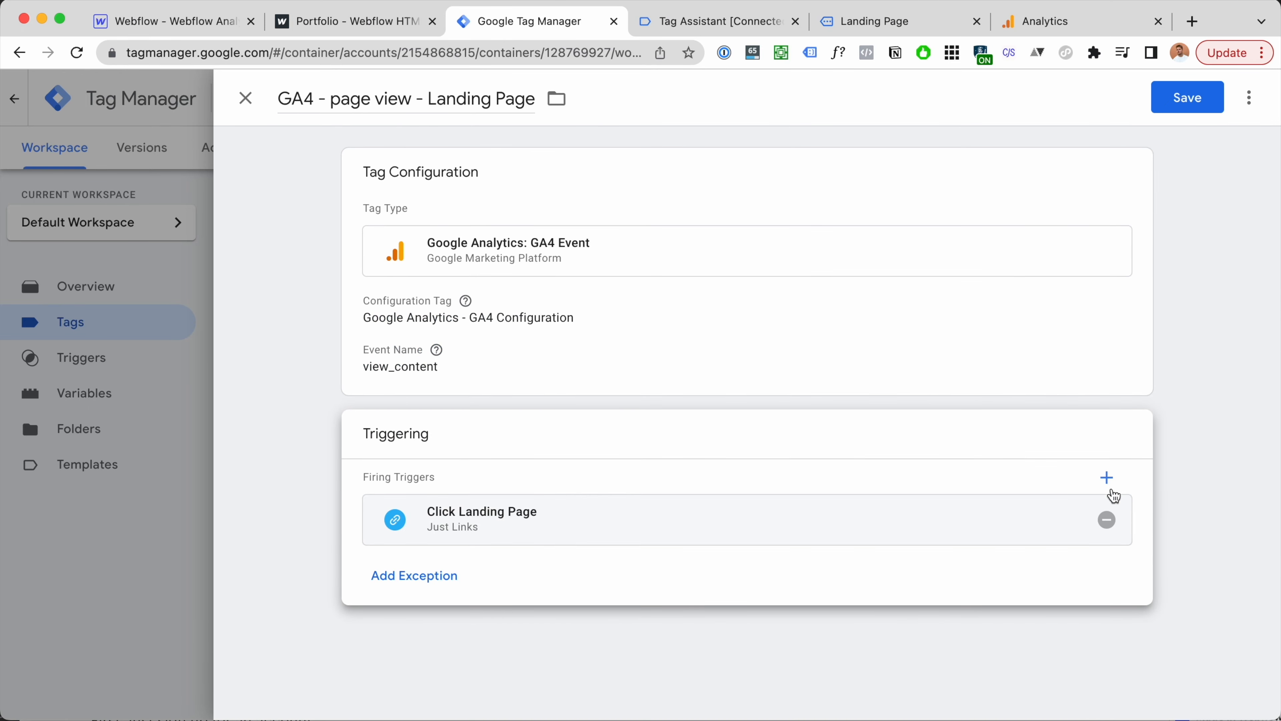
pyautogui.click(1107, 520)
pyautogui.click(1032, 557)
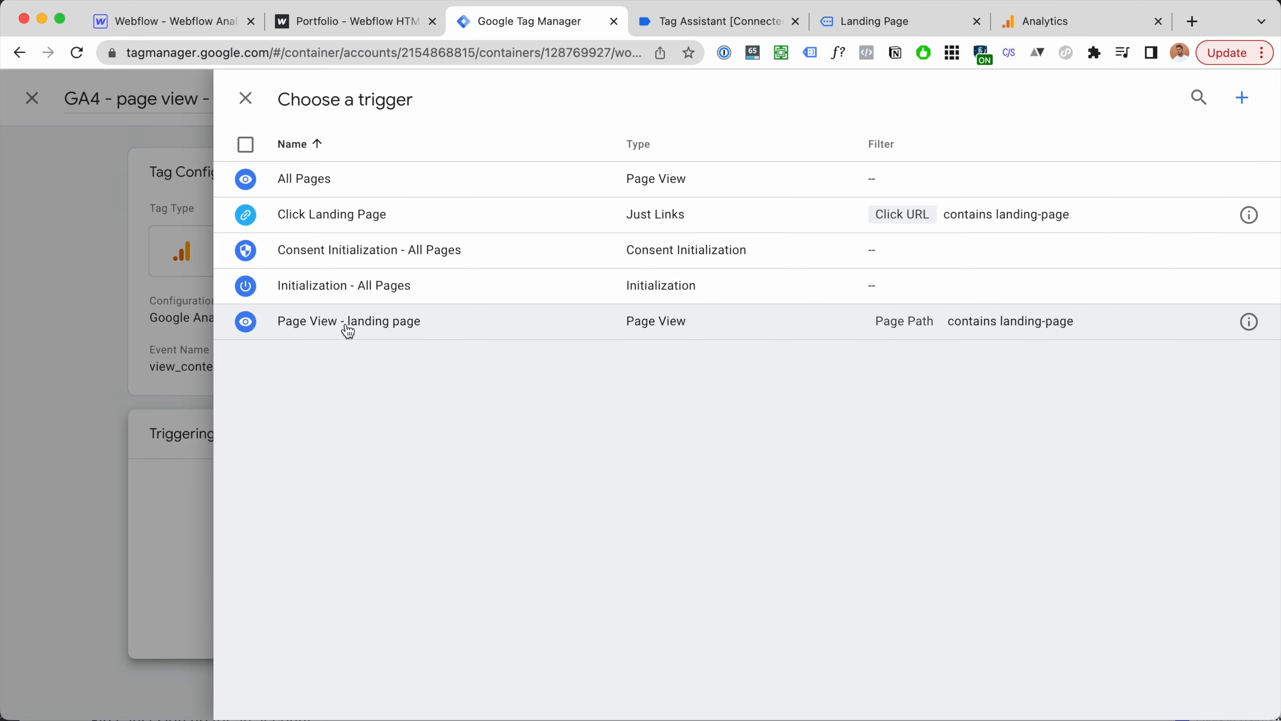
pyautogui.click(346, 331)
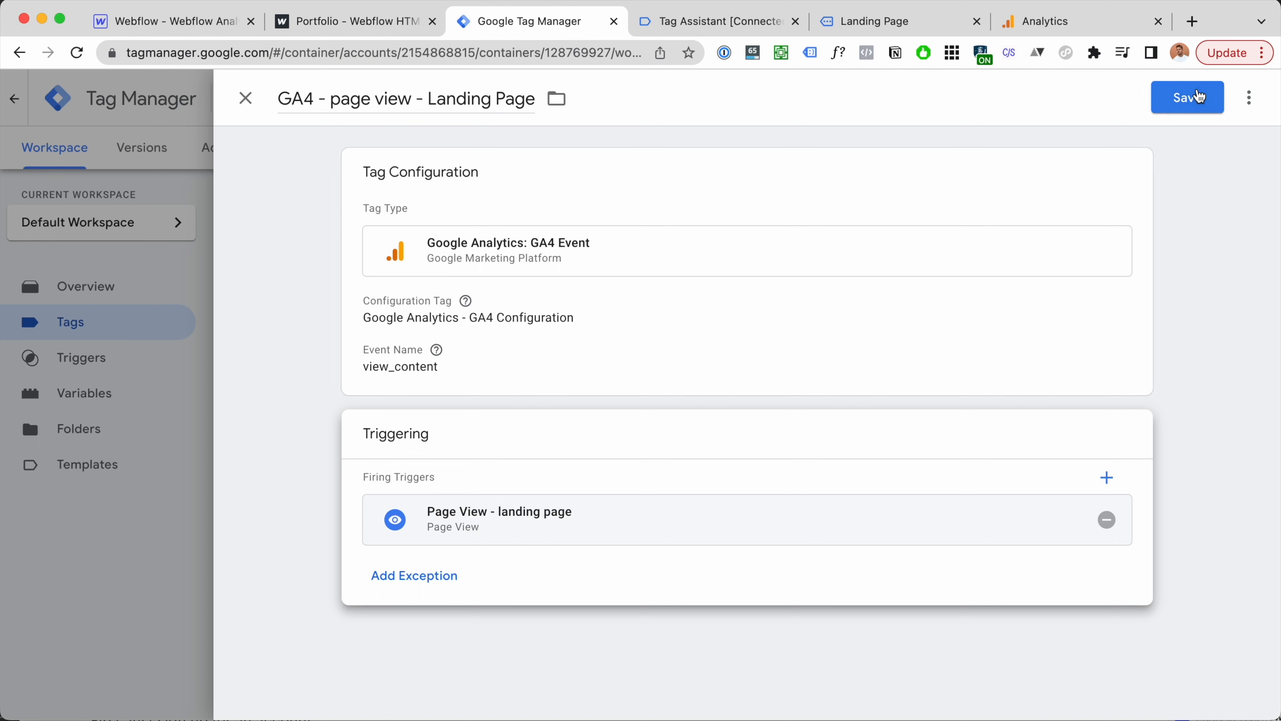
pyautogui.click(1199, 106)
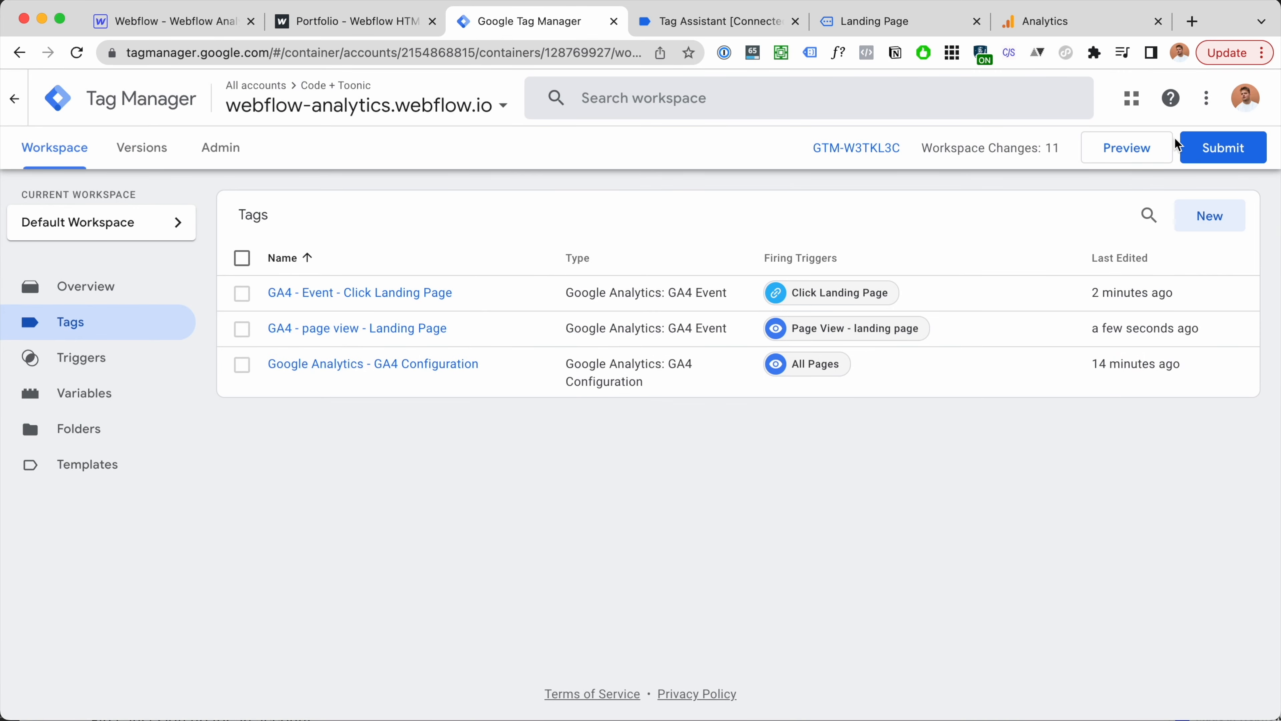
# Step: Restart the debug preview and visit the Portfolio site's landing page
pyautogui.click(1145, 151)
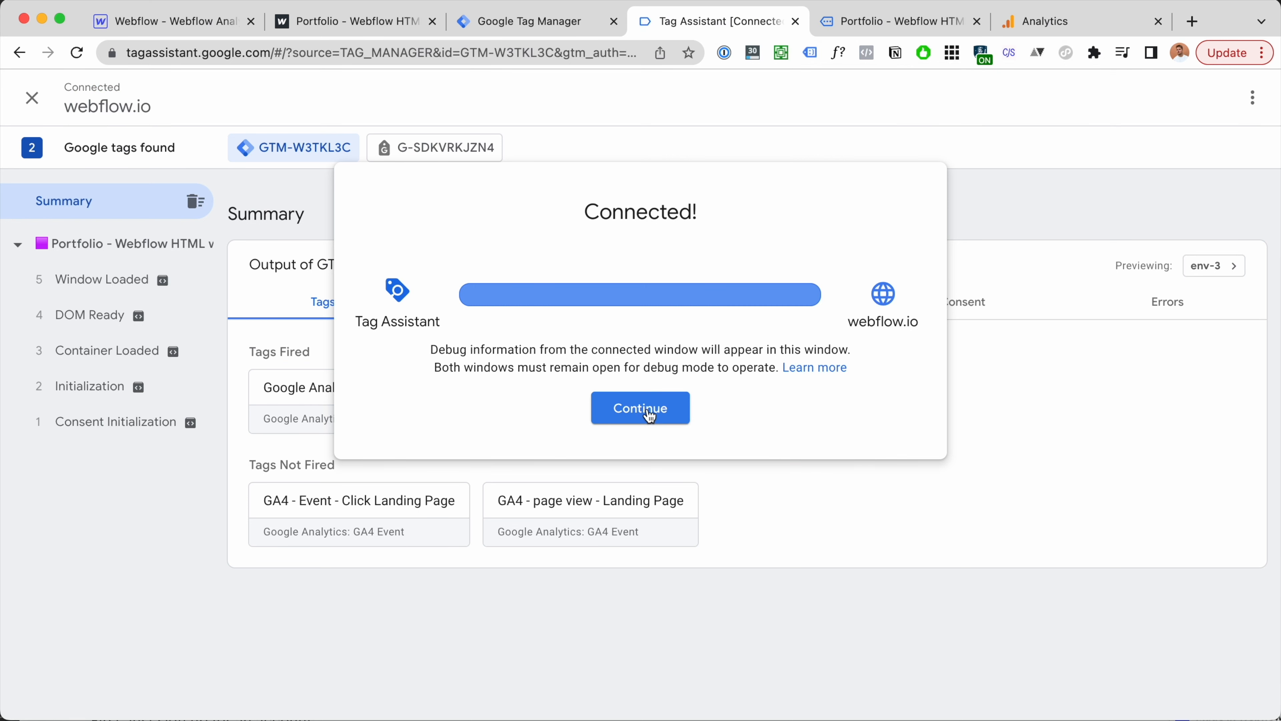
pyautogui.click(650, 415)
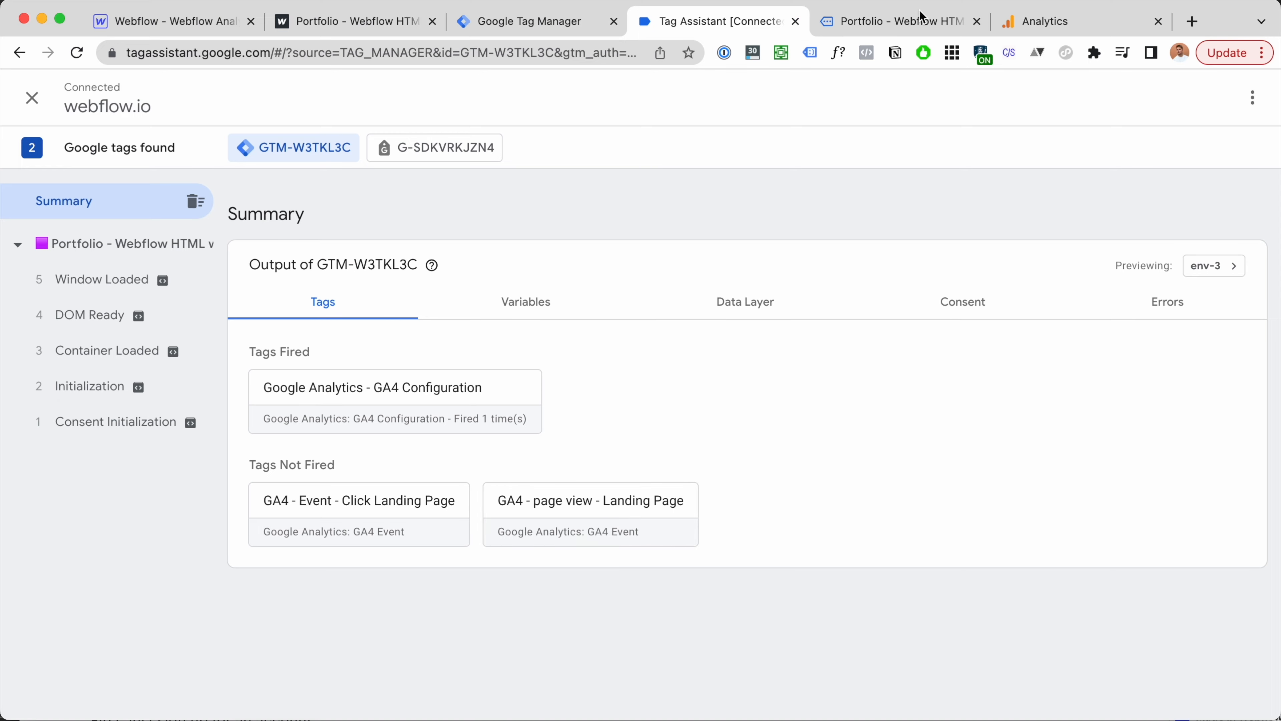
pyautogui.click(922, 25)
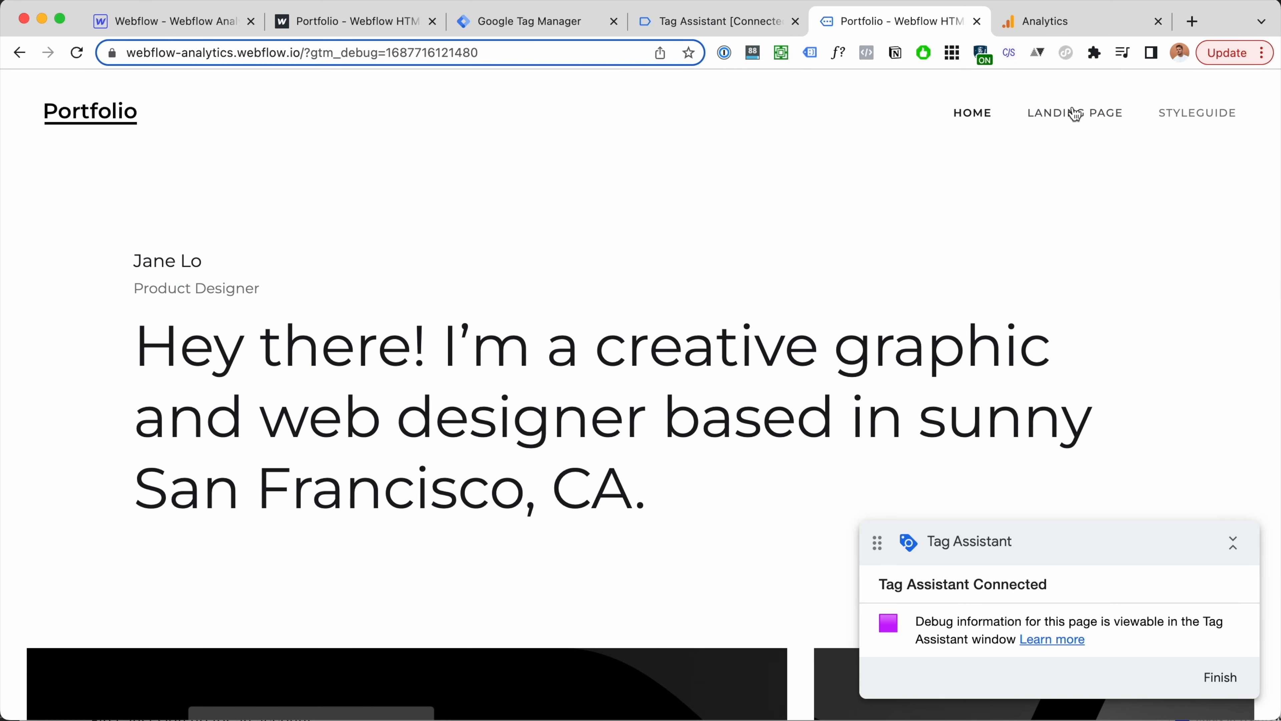
pyautogui.click(1075, 113)
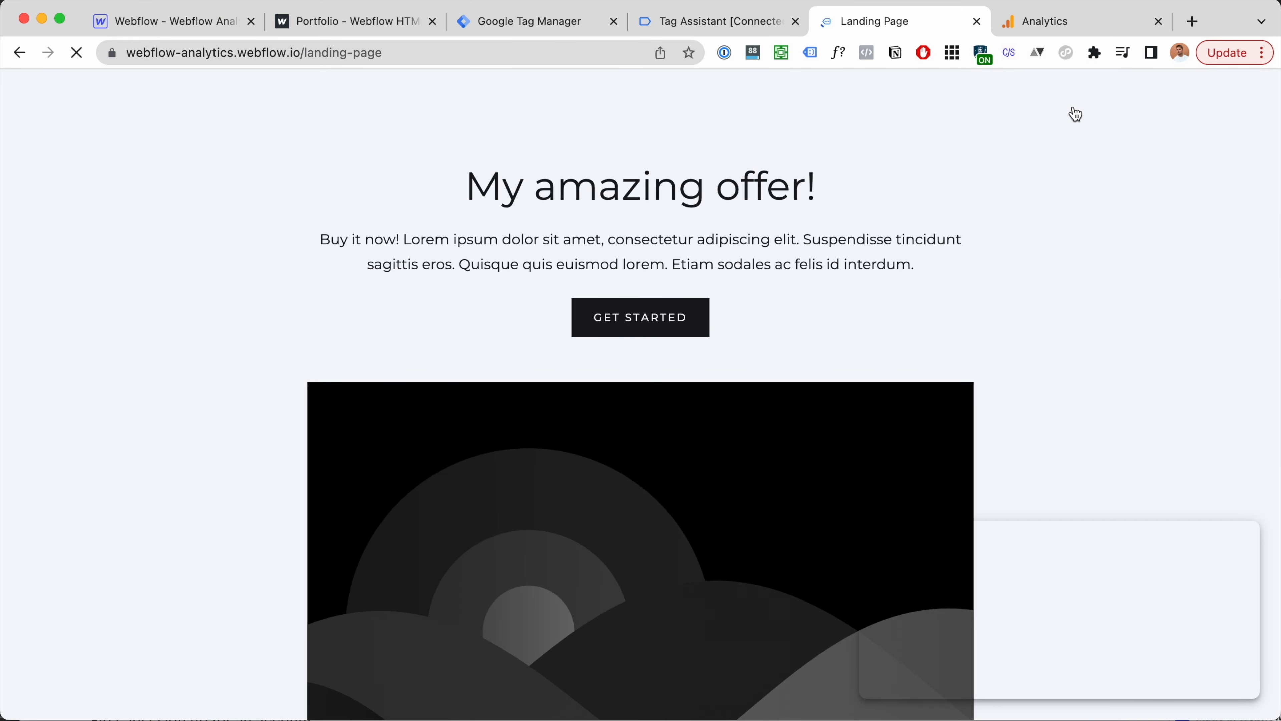
# Step: Confirm in Tag Assistant the GA4 - page view - Landing Page tag fired once
pyautogui.click(753, 28)
pyautogui.click(110, 497)
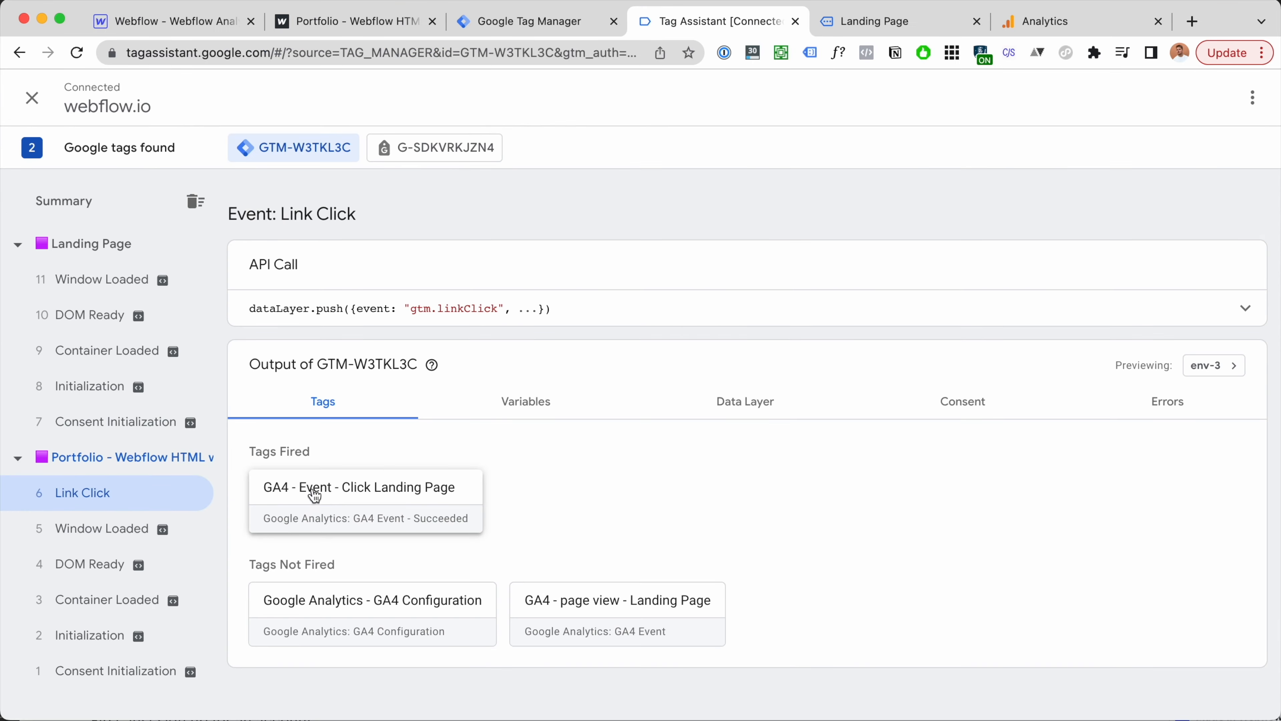
pyautogui.click(120, 264)
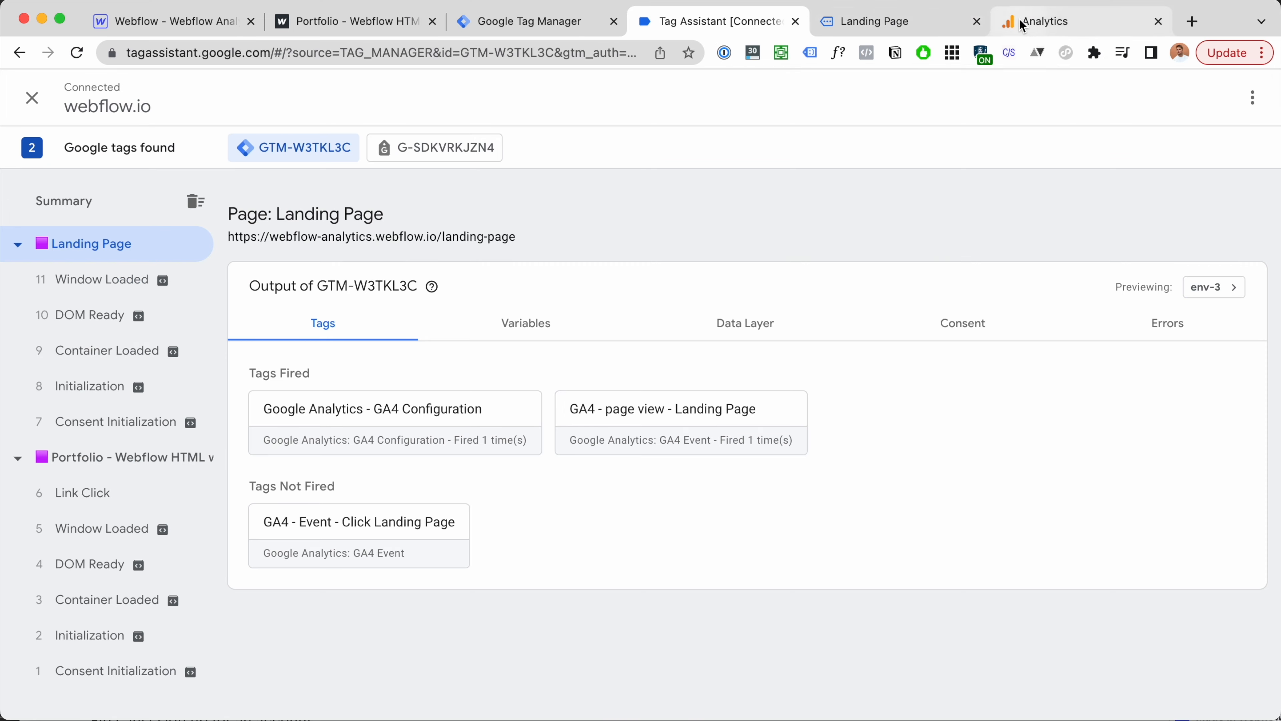
pyautogui.click(1009, 21)
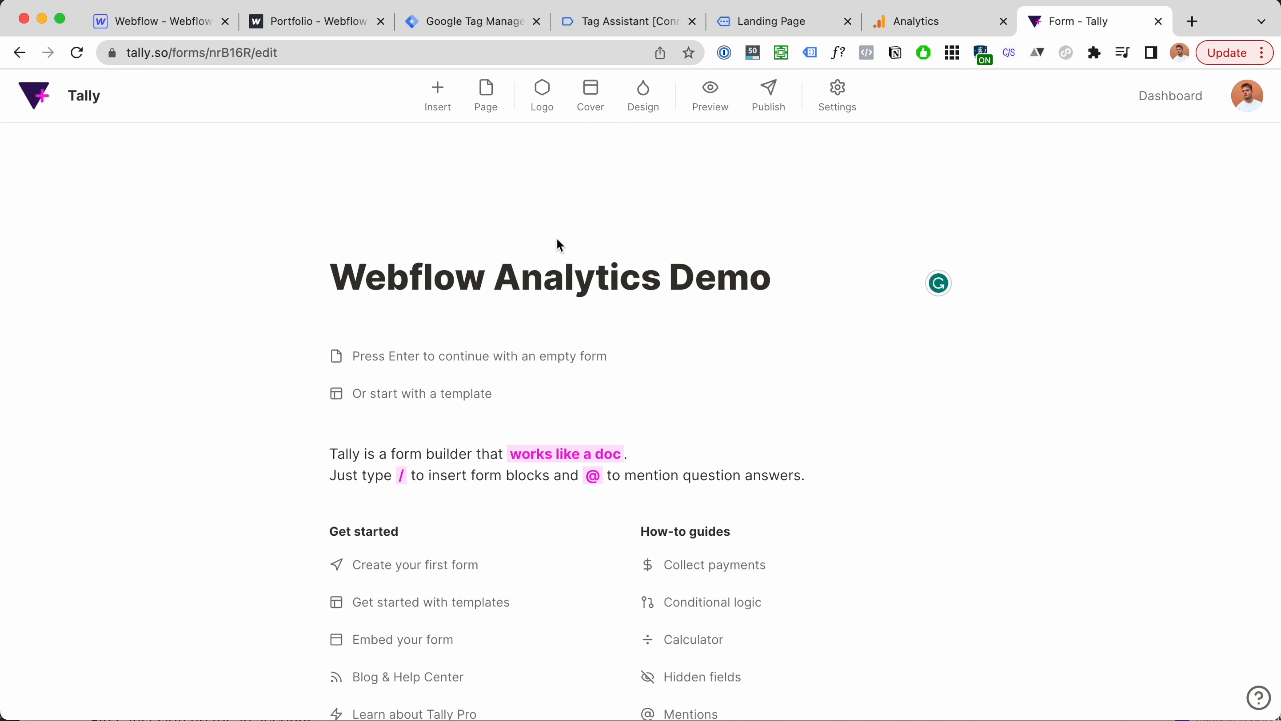
# Step: Add an email input block to the Tally form
pyautogui.press('Return')
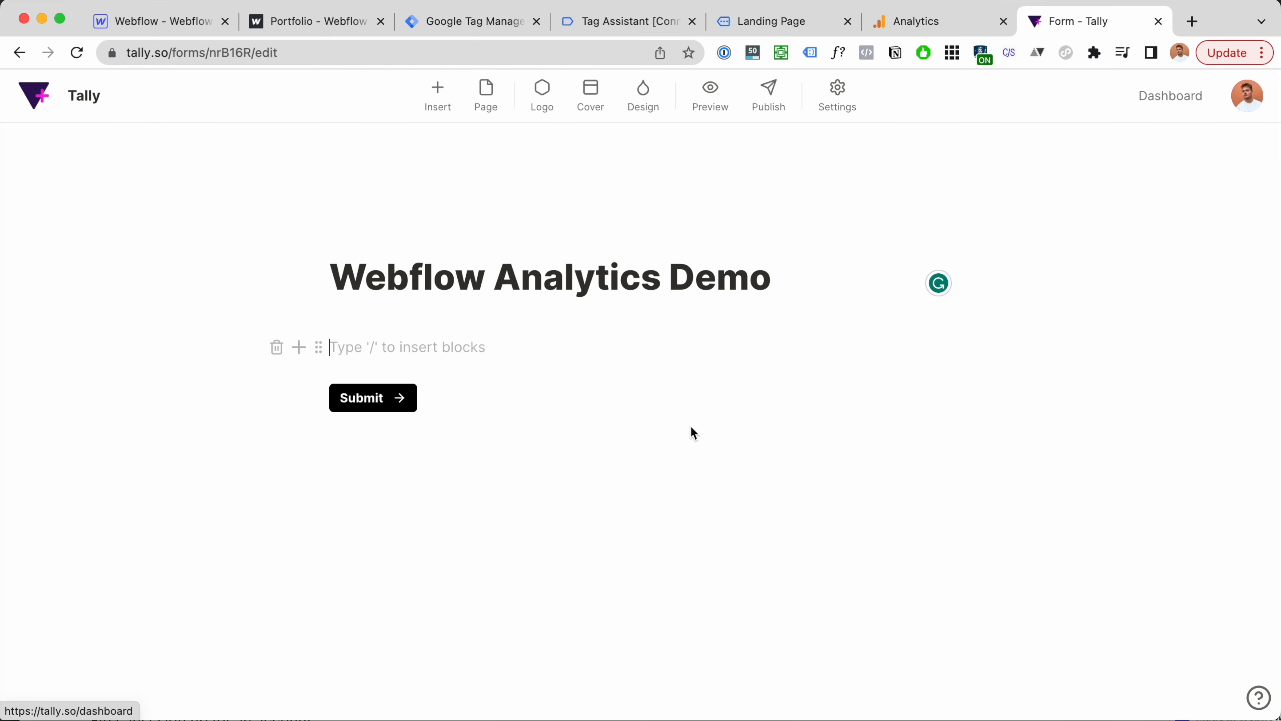
pyautogui.write('/emai')
pyautogui.press('Return')
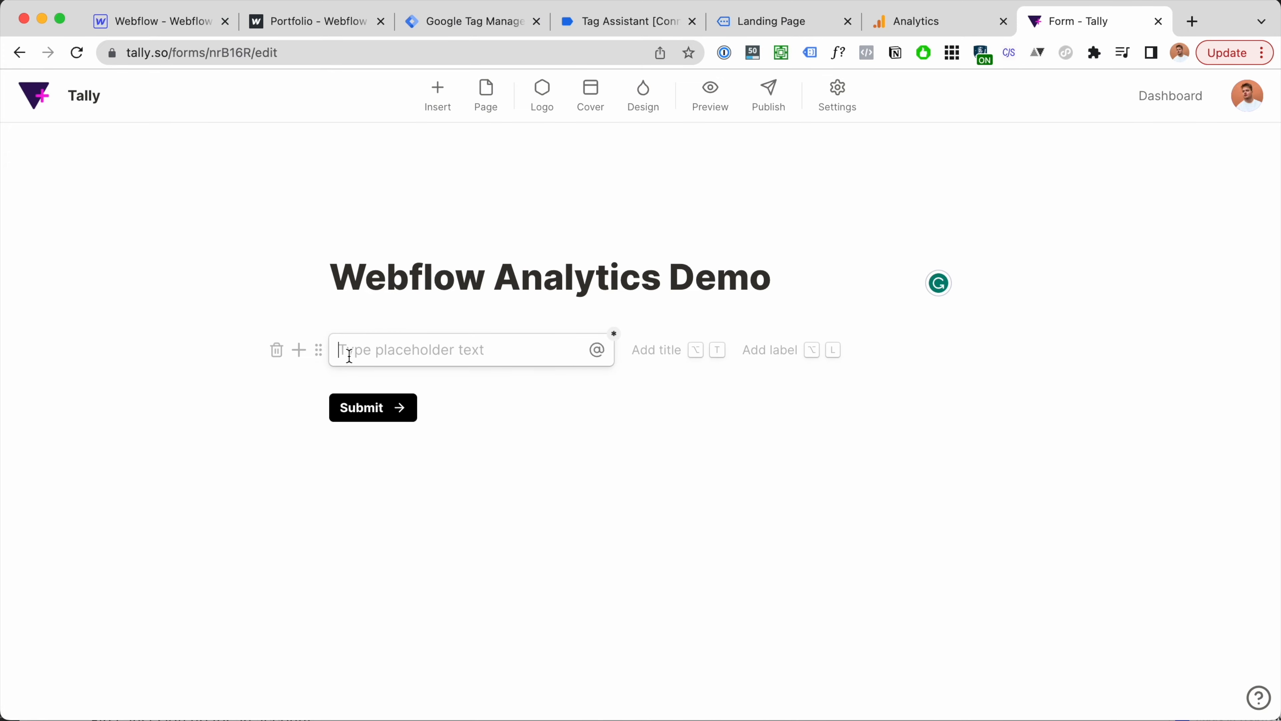
pyautogui.write('email')
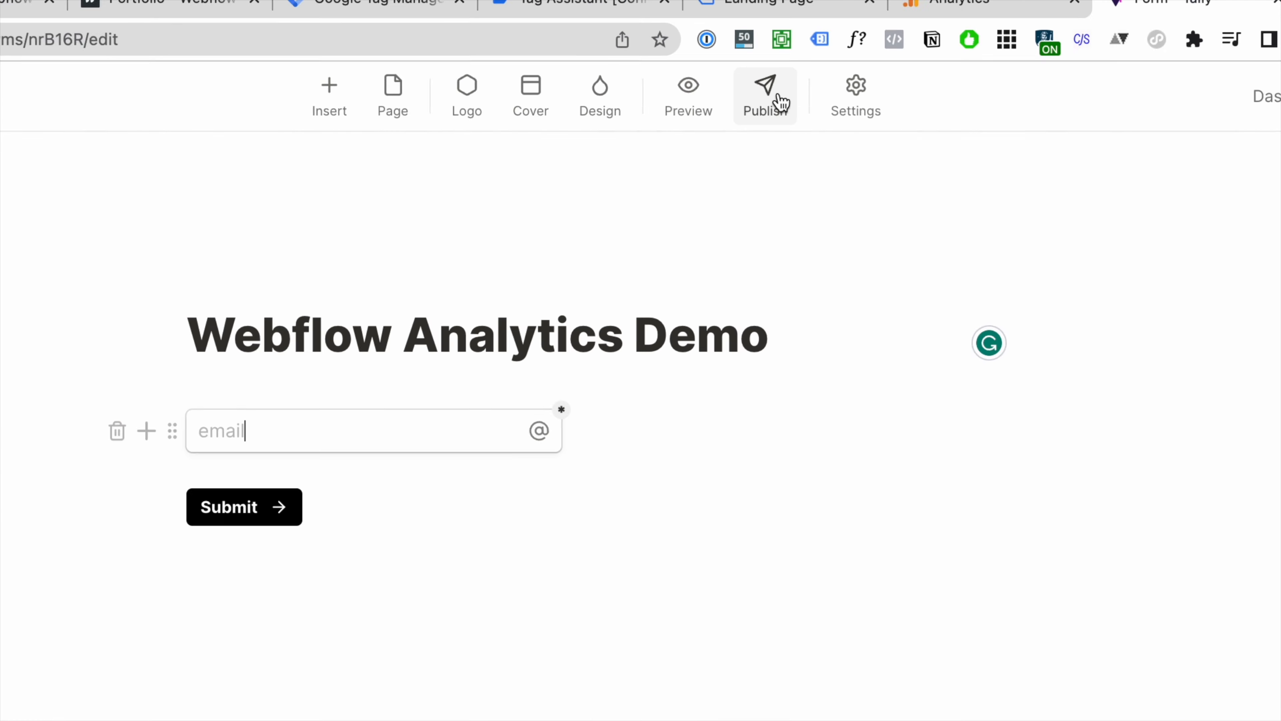
# Step: Publish the form and copy its Standard embed code
pyautogui.click(779, 99)
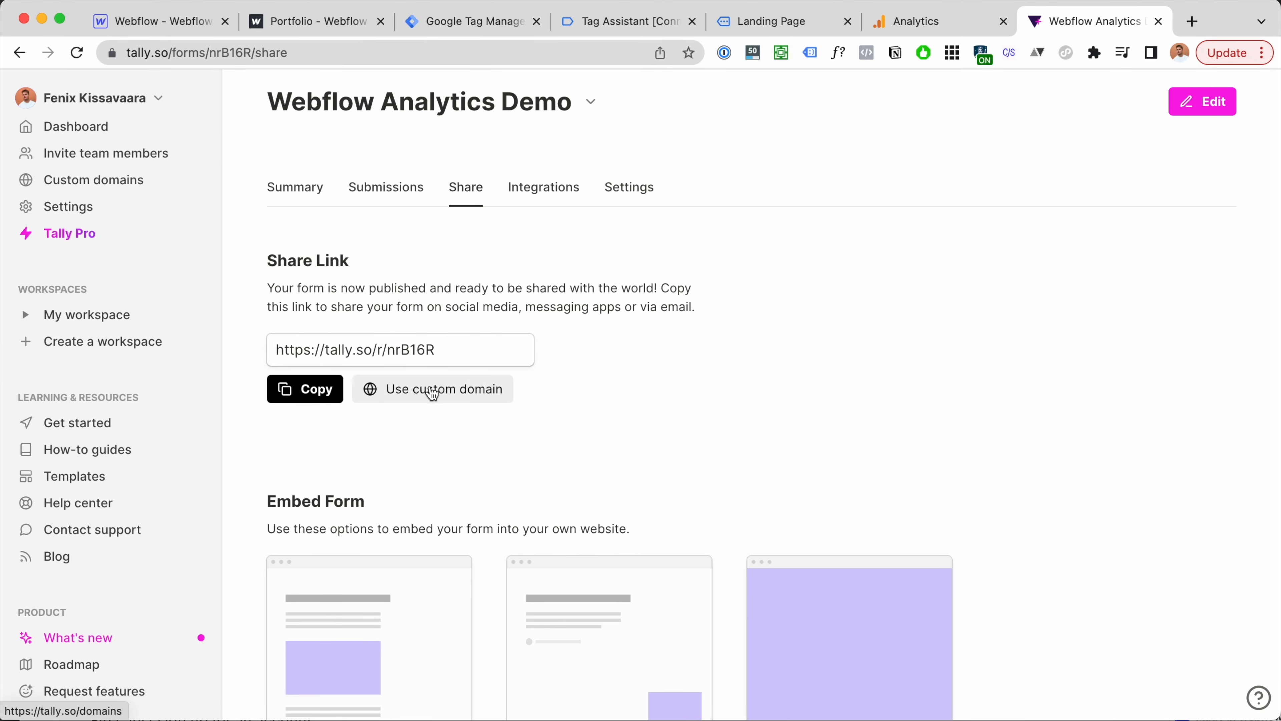
pyautogui.scroll(-5, 642, 323)
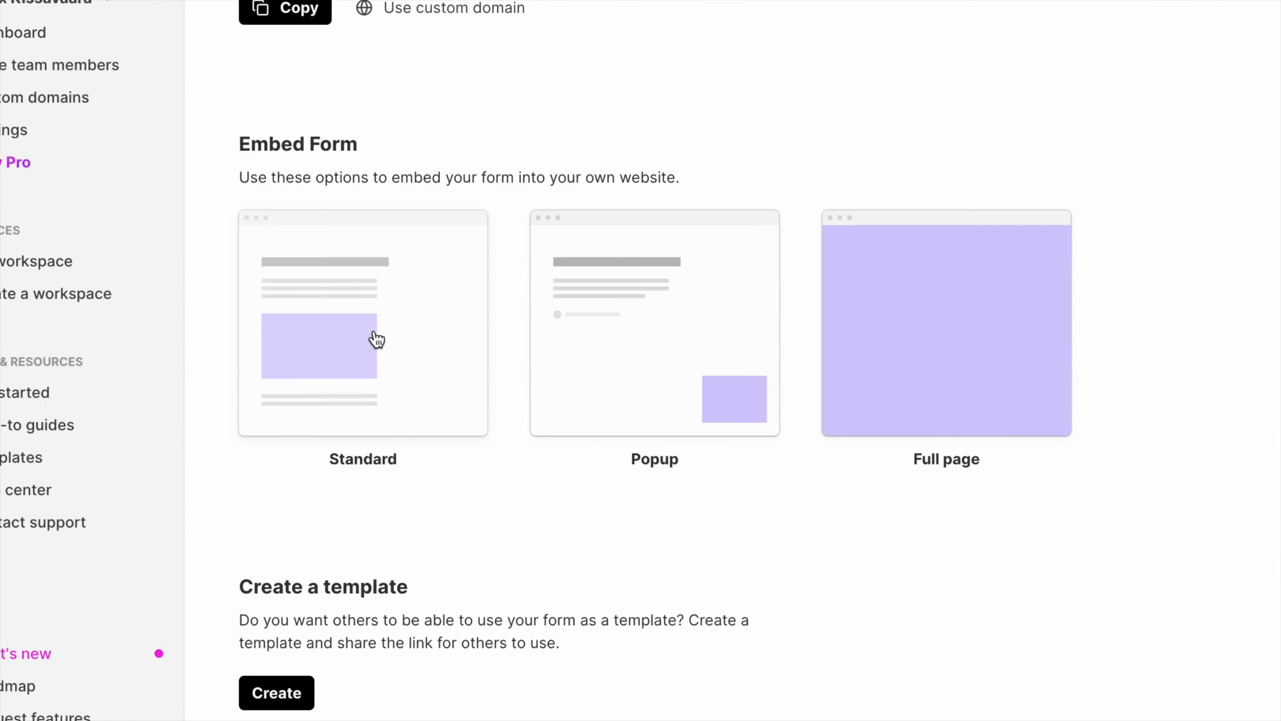
pyautogui.click(377, 339)
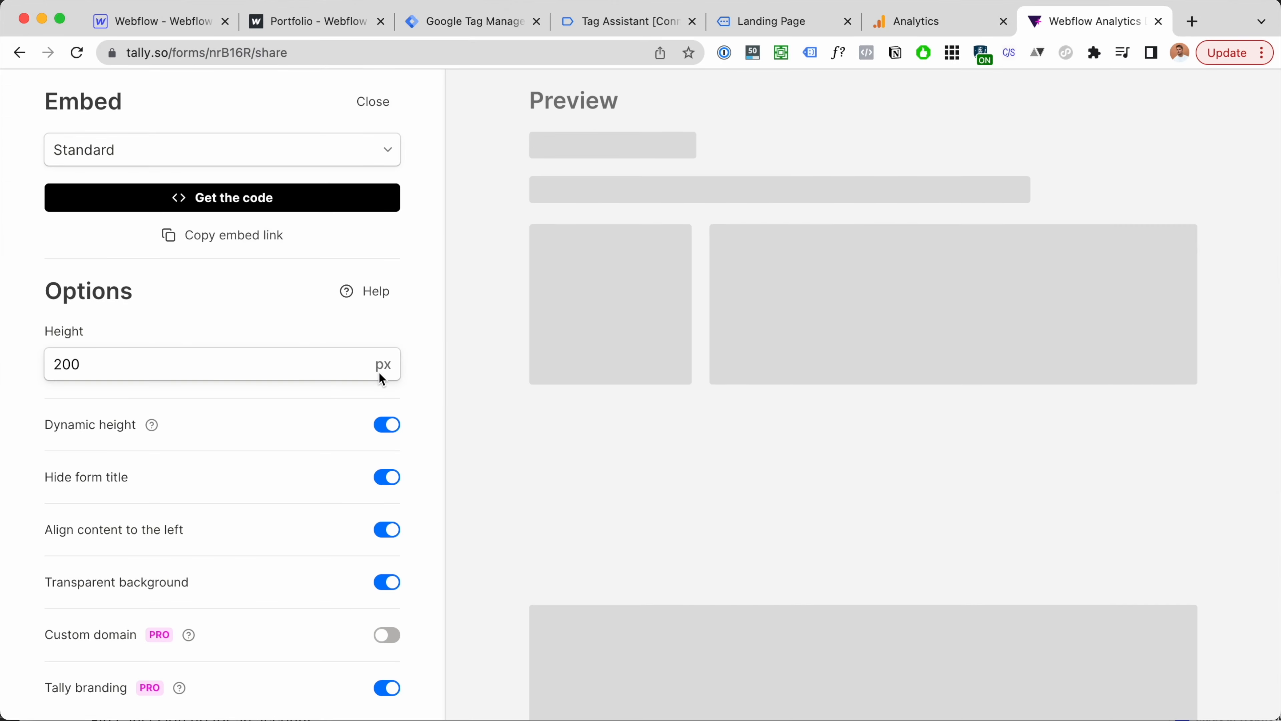
pyautogui.click(211, 199)
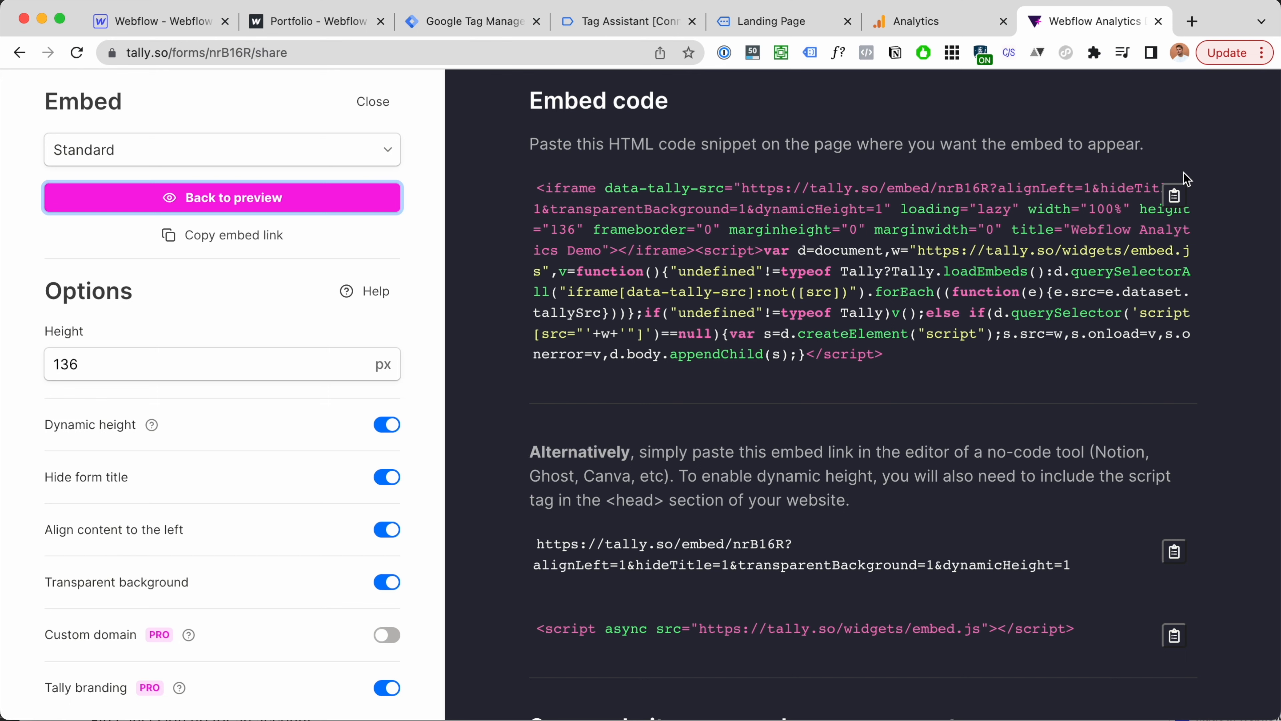
pyautogui.click(1175, 197)
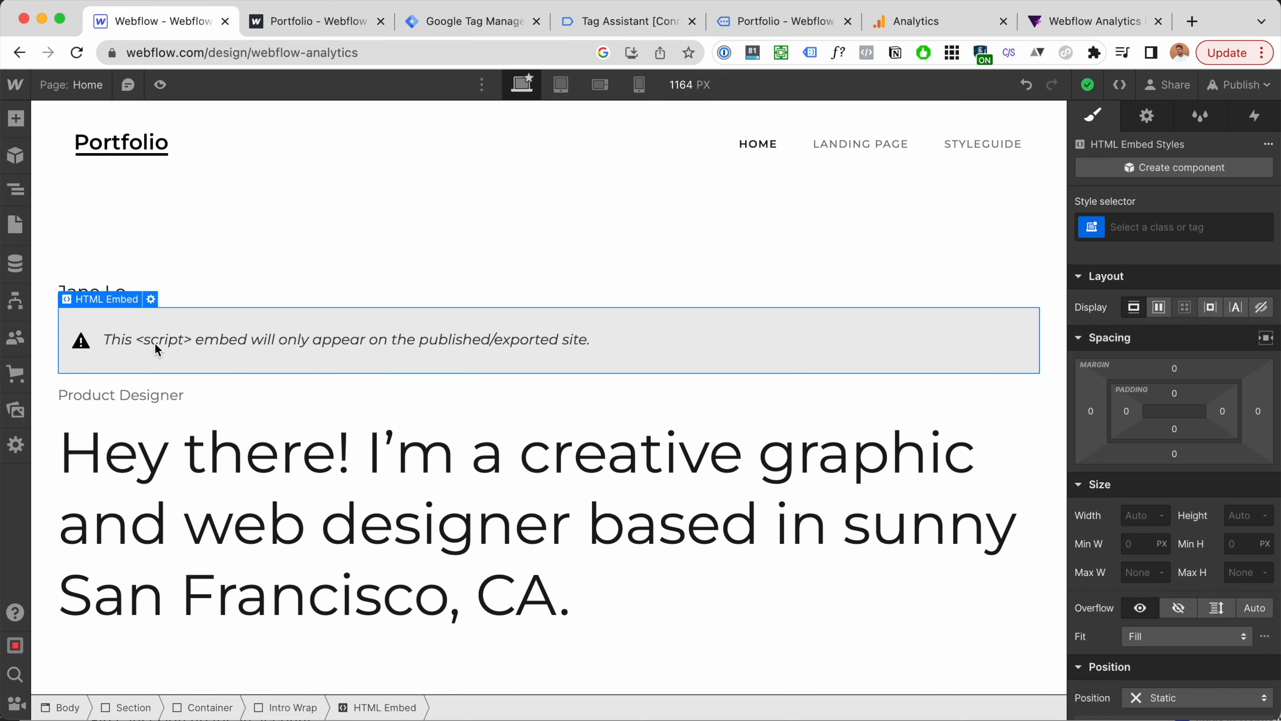
# Step: Go back to the Tag Manager tab with the new, empty Custom HTML tag
pyautogui.click(767, 27)
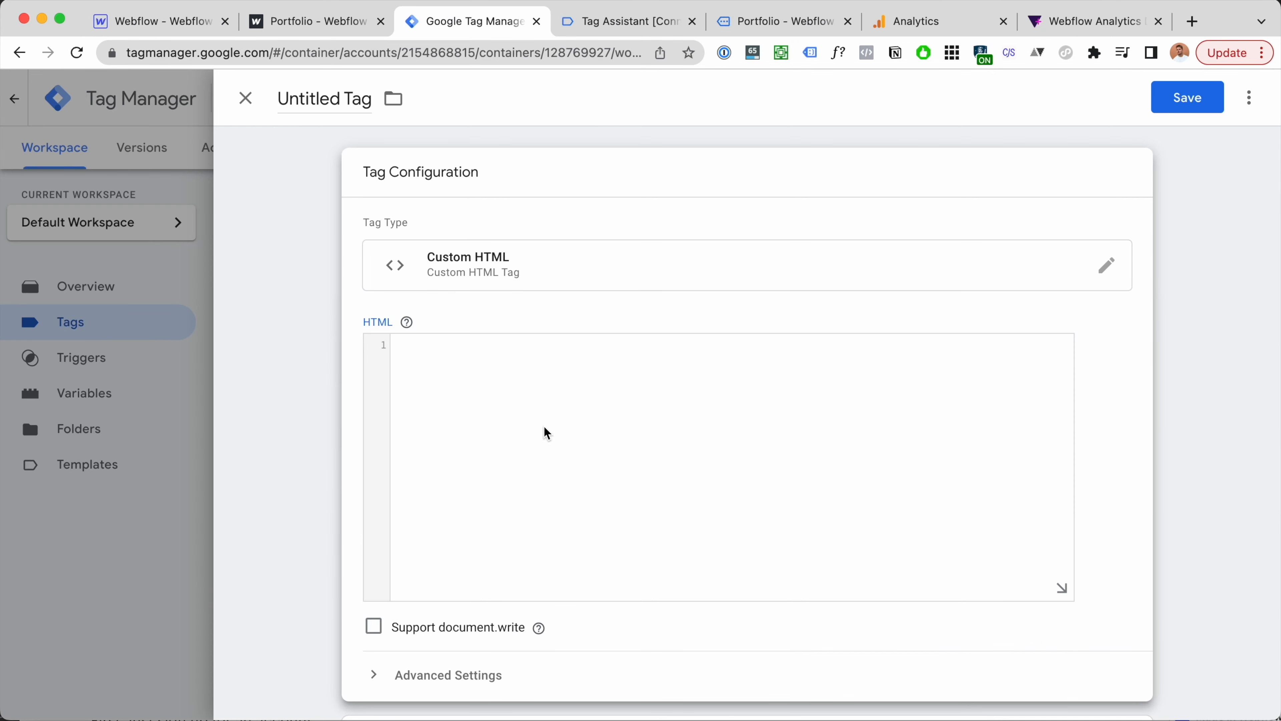
# Step: Paste the listener script into the Custom HTML tag and name it 'Tally Submit Listener'
pyautogui.press('super+v')
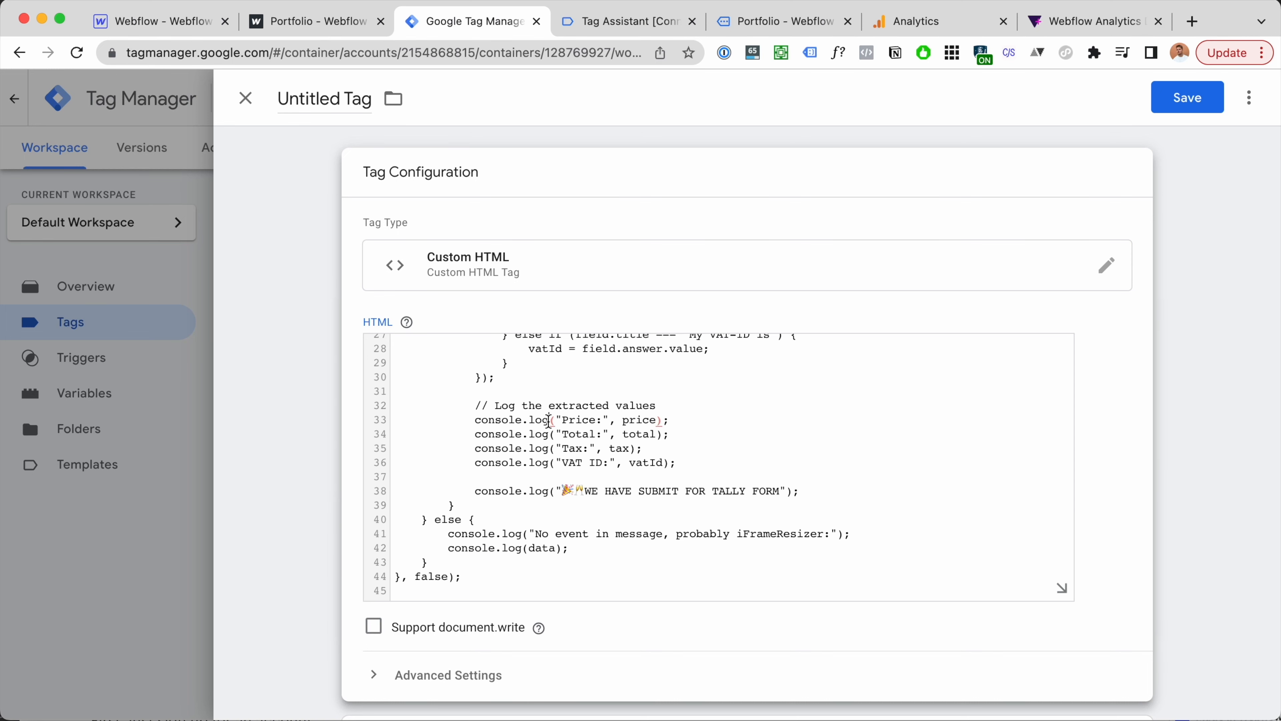
pyautogui.press('super+a')
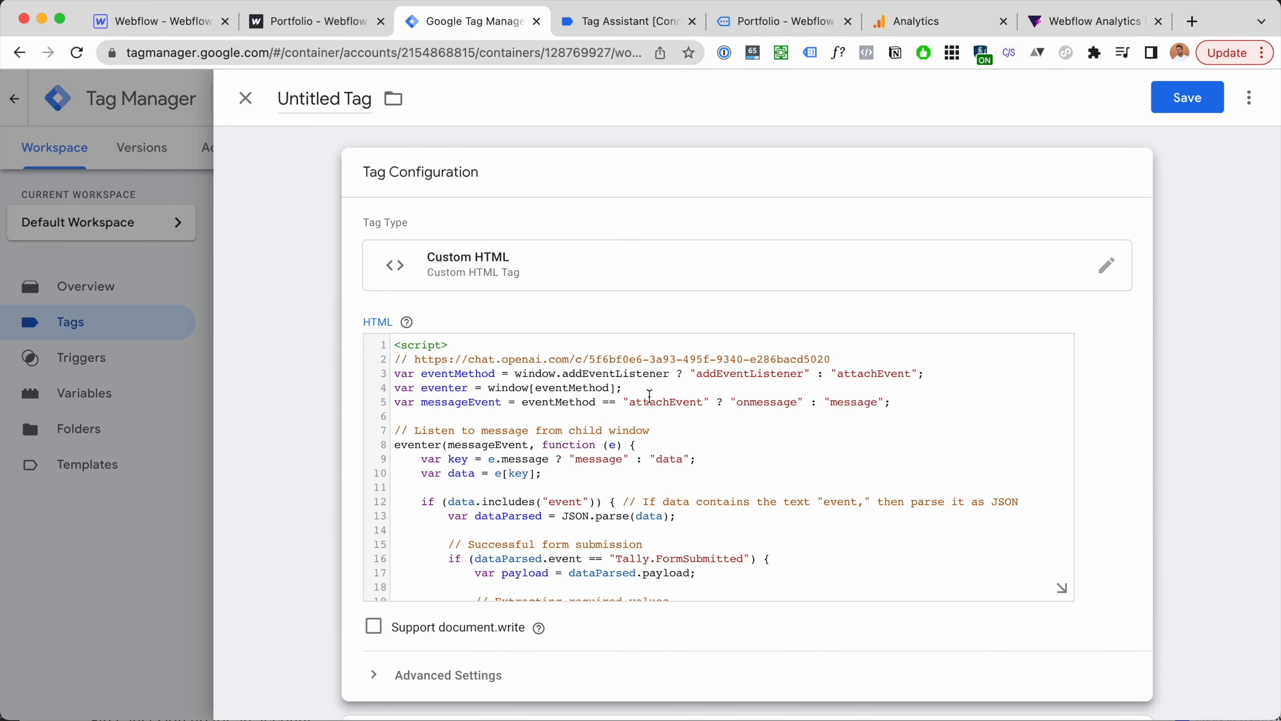
pyautogui.click(323, 109)
pyautogui.write('Tally Submit Listener')
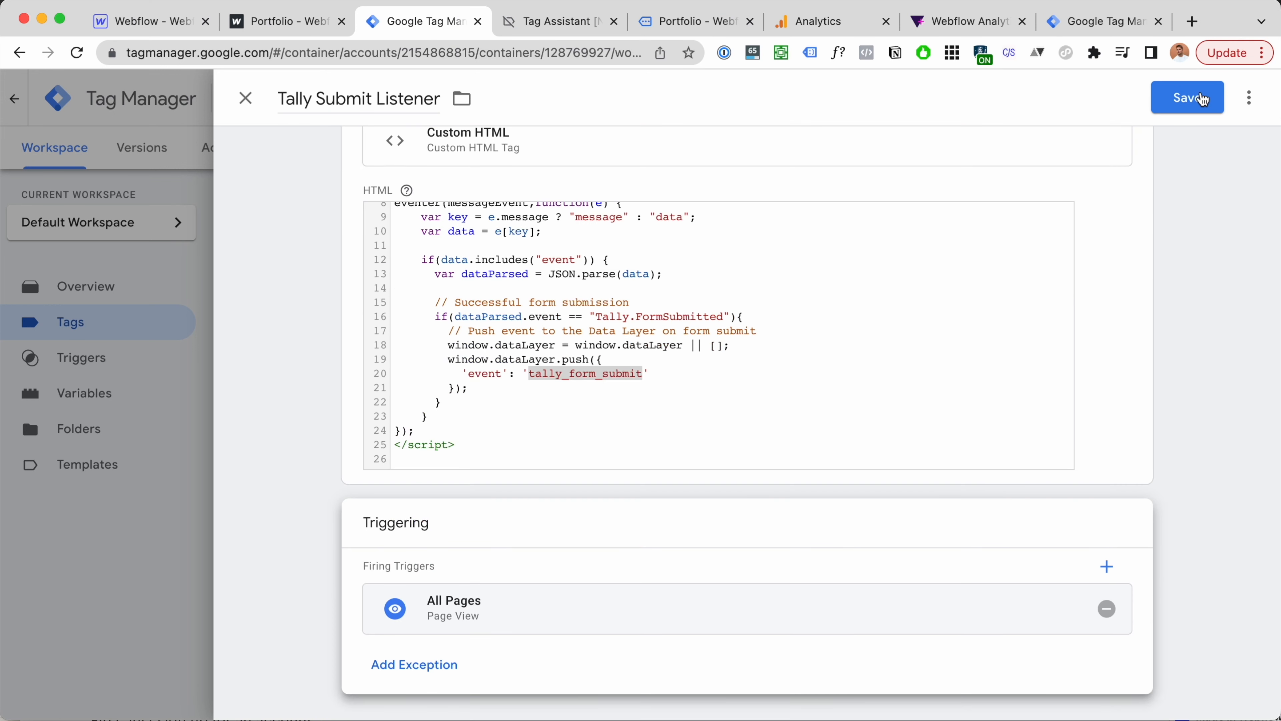
# Step: Copy the tally_form_submit event name from the script and save the tag
pyautogui.click(747, 371)
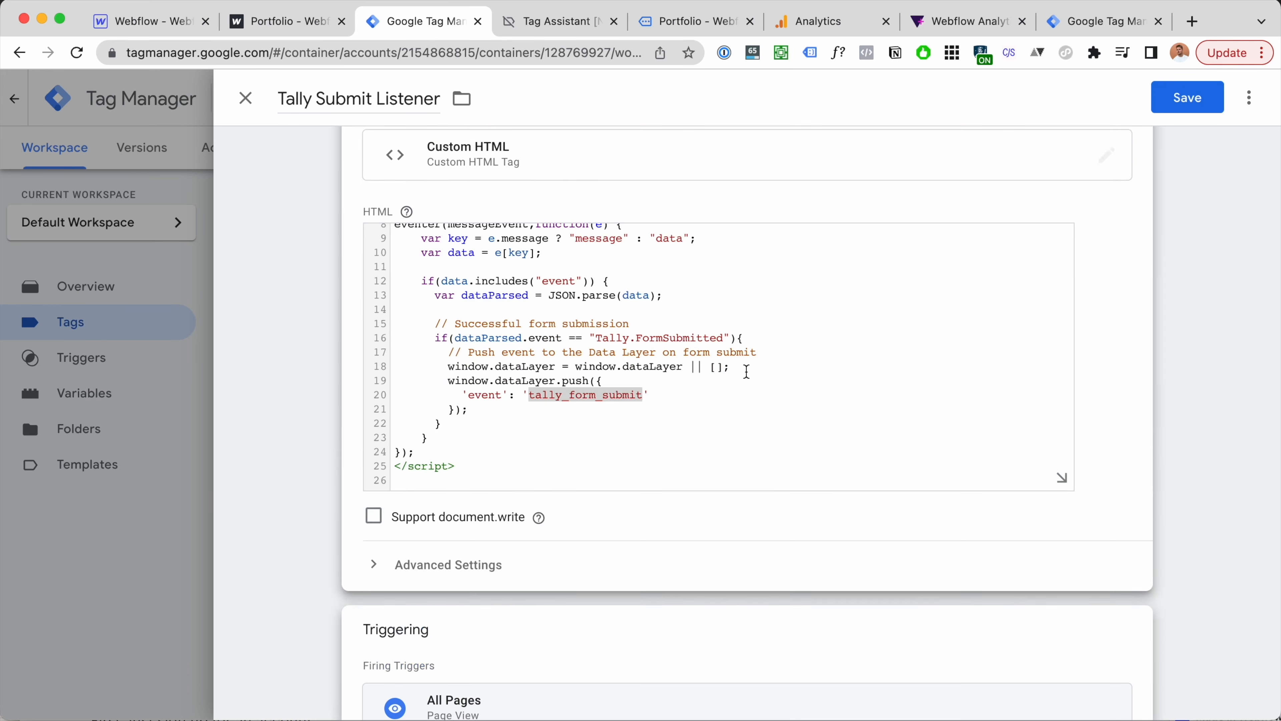
pyautogui.scroll(-1, 679, 337)
pyautogui.doubleClick(538, 373)
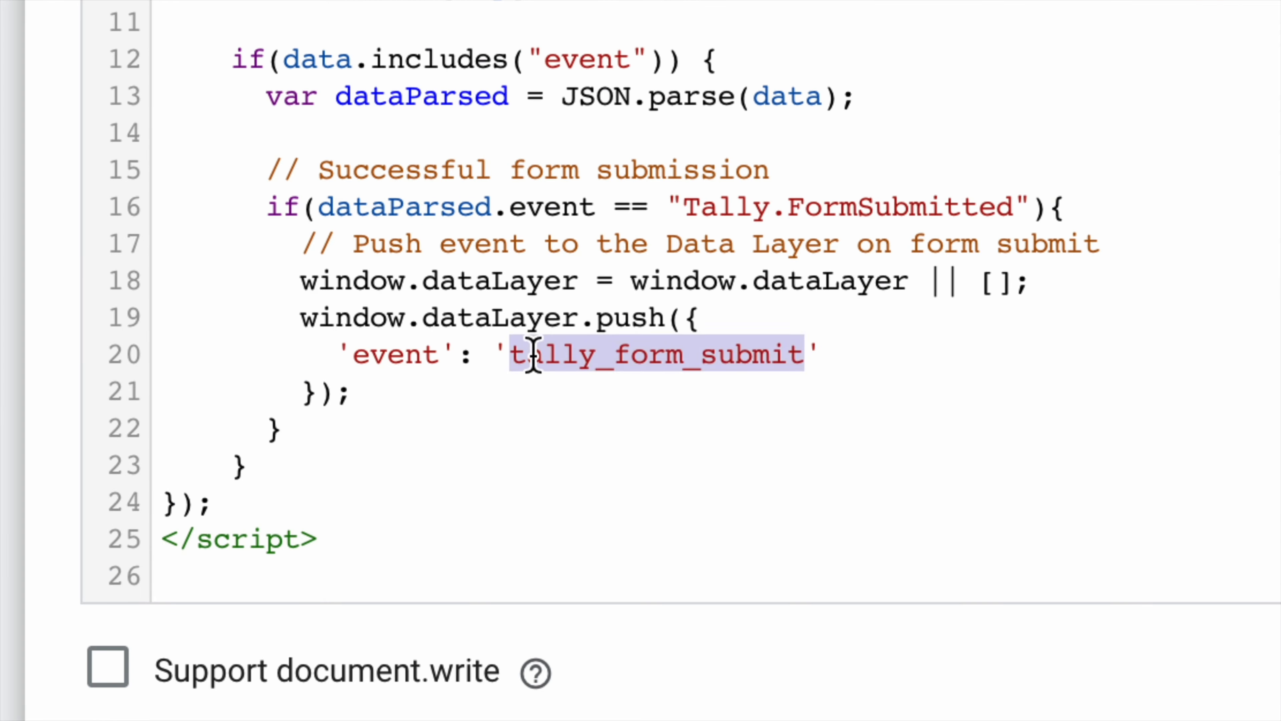
pyautogui.moveTo(515, 359); pyautogui.dragTo(732, 355)
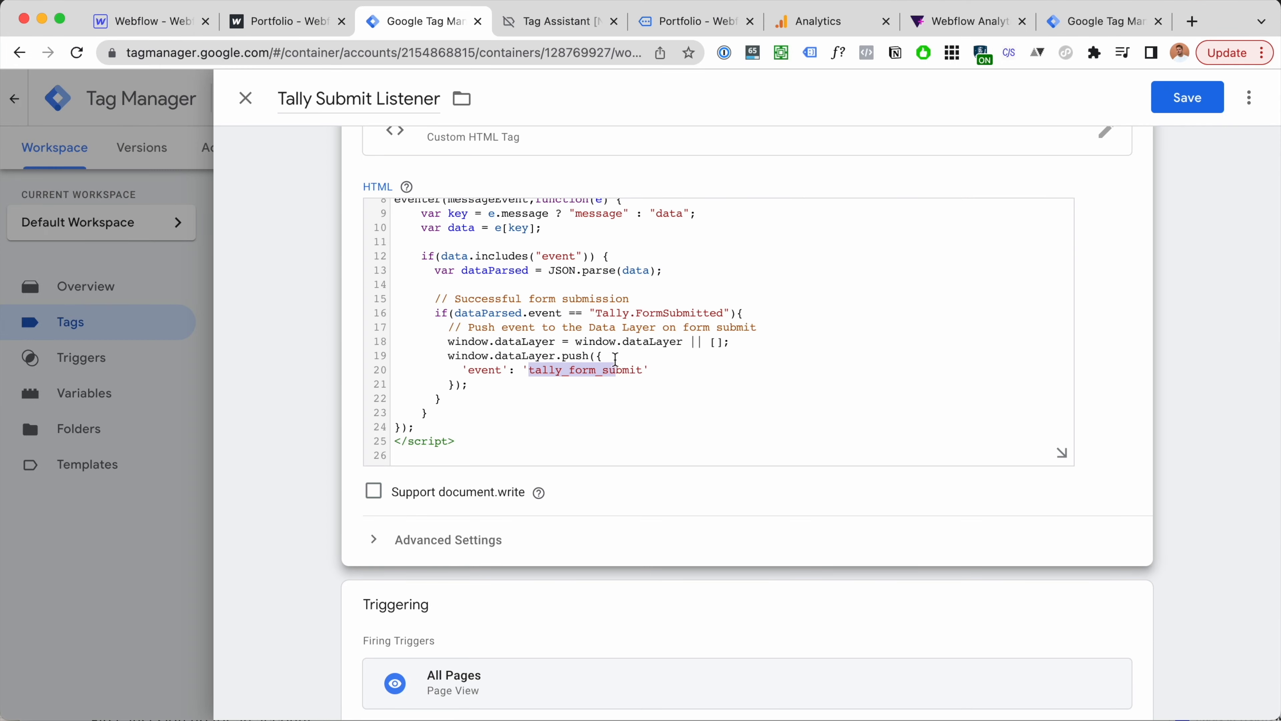
pyautogui.scroll(3, 757, 176)
pyautogui.scroll(-2, 759, 151)
pyautogui.scroll(-1, 627, 274)
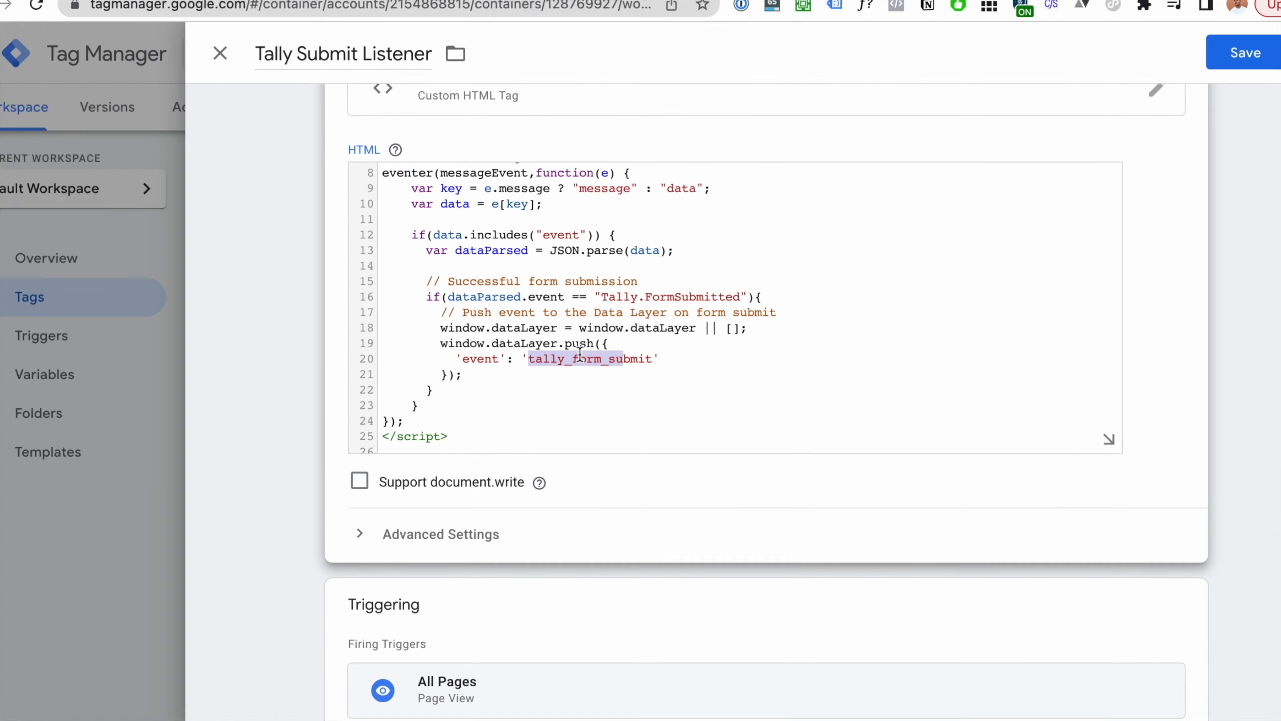
pyautogui.doubleClick(580, 357)
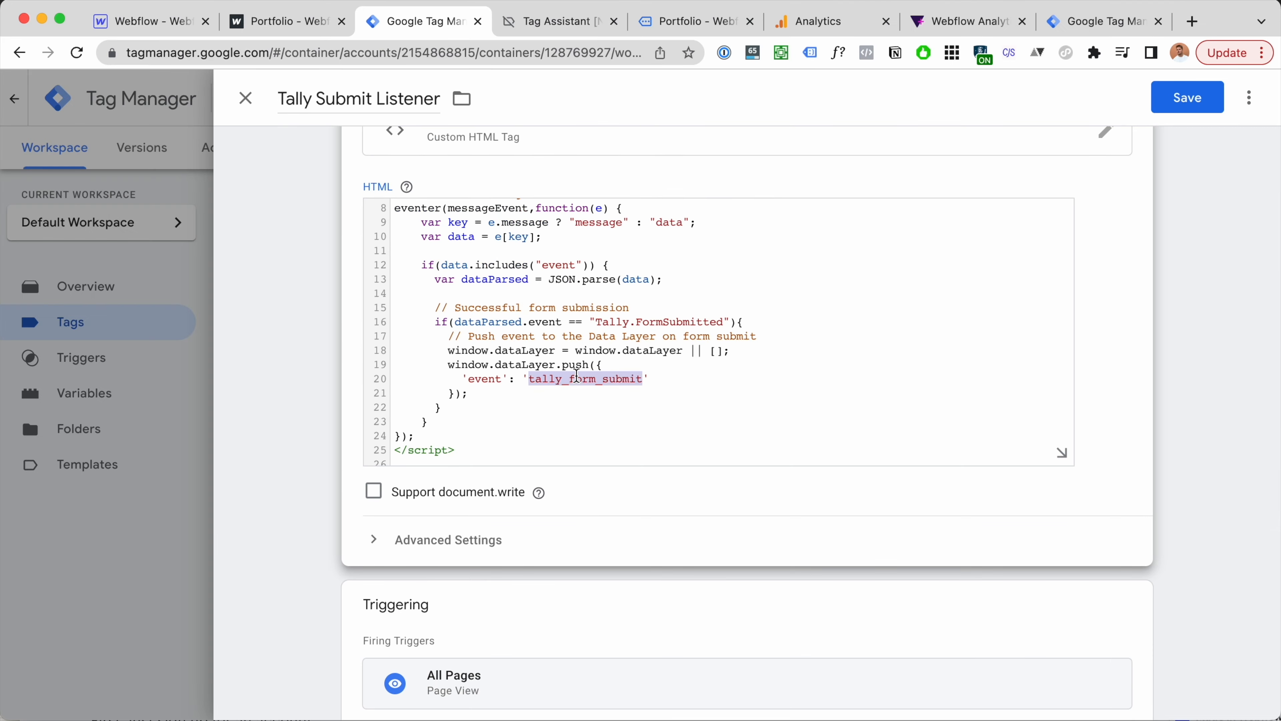
pyautogui.click(1196, 101)
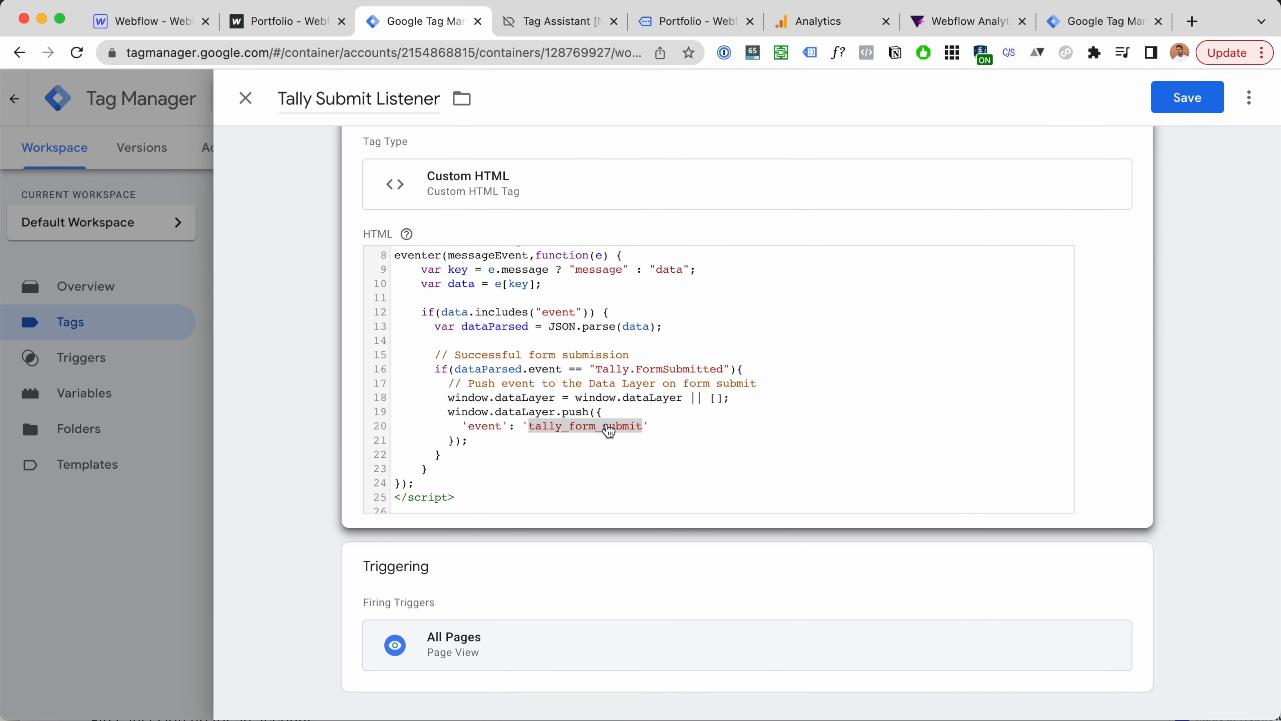
pyautogui.click(1186, 97)
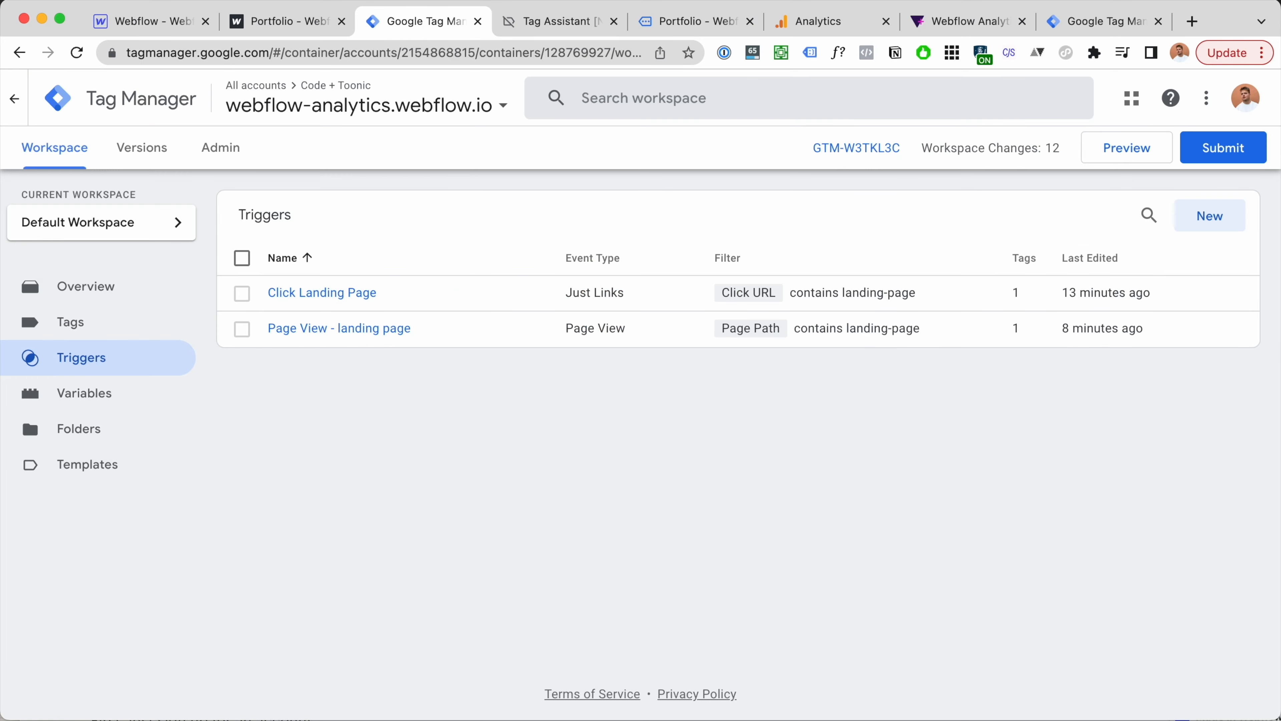
pyautogui.click(1224, 227)
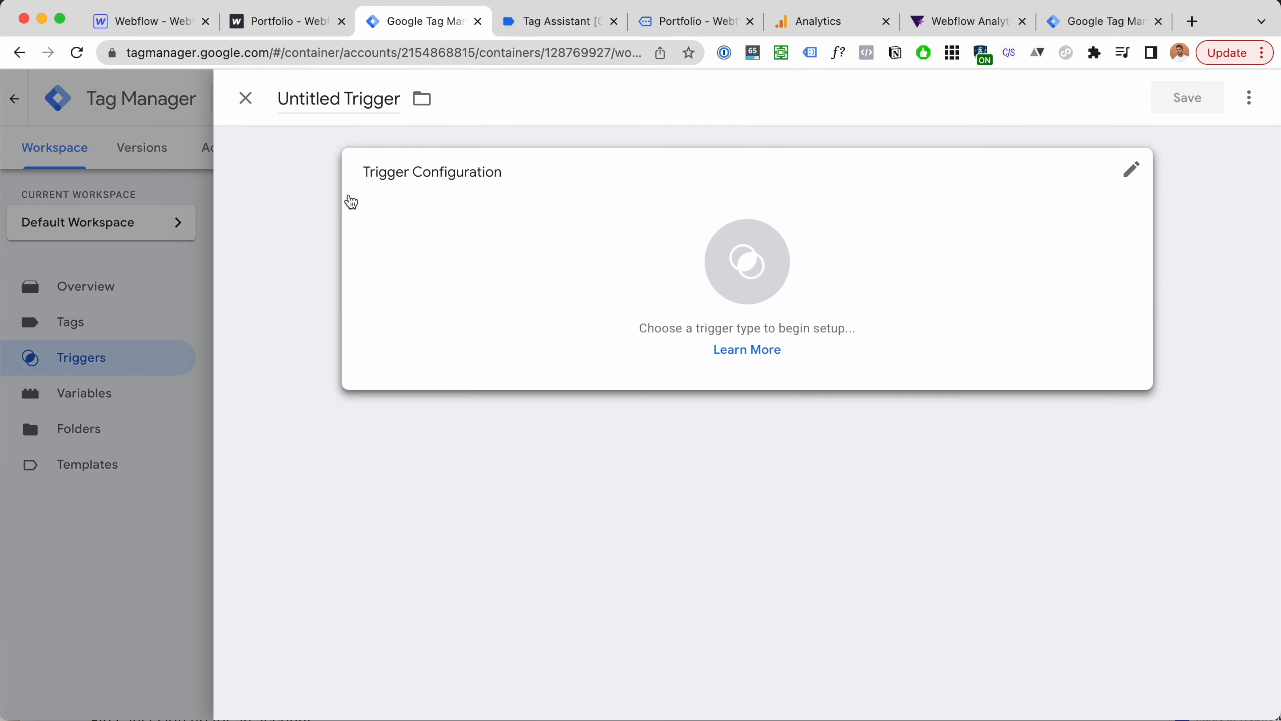
# Step: Make the new trigger a Custom Event with event name tally_form_submit
pyautogui.click(671, 279)
pyautogui.scroll(-5, 1001, 303)
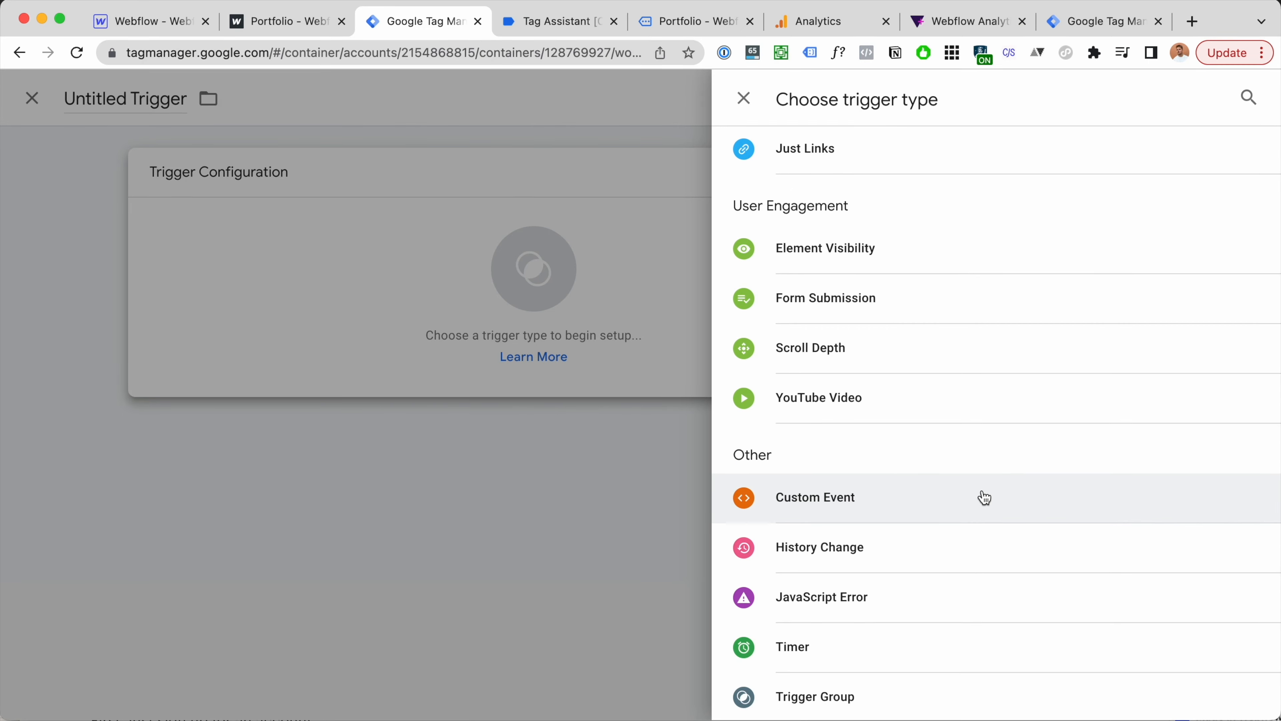
pyautogui.click(983, 490)
pyautogui.click(433, 361)
pyautogui.press('super+v')
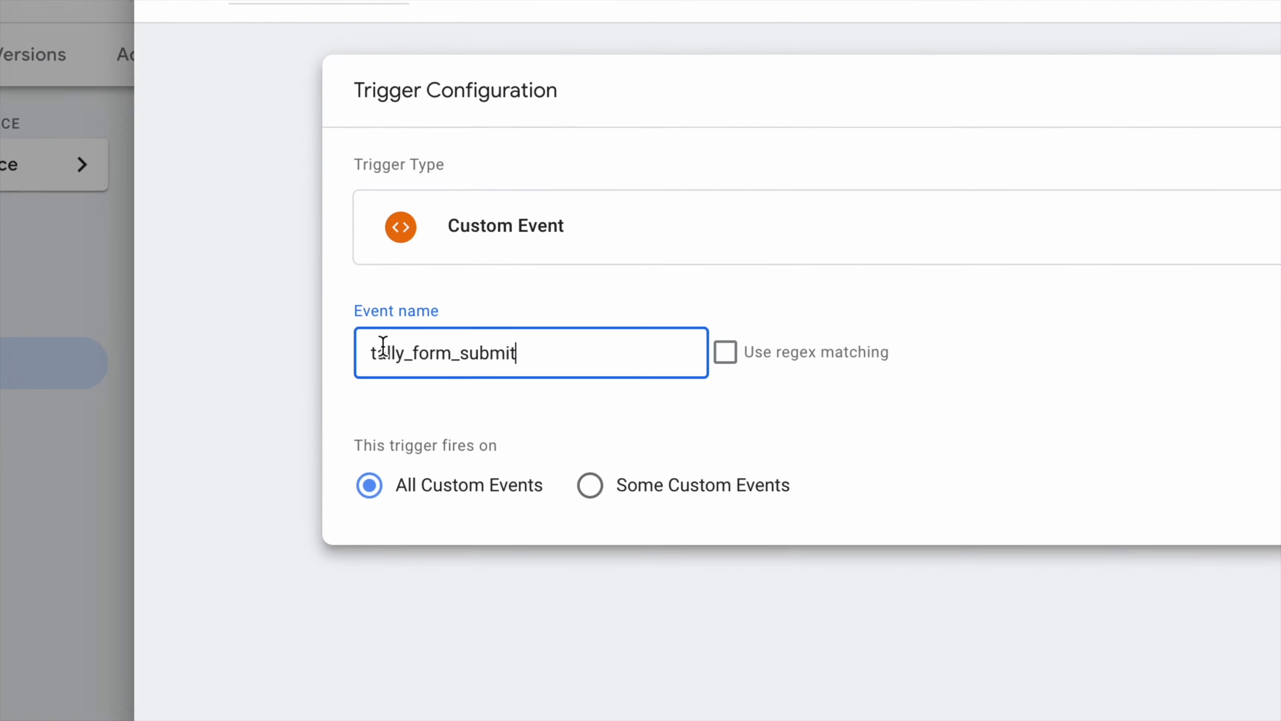
pyautogui.moveTo(376, 349); pyautogui.dragTo(526, 352)
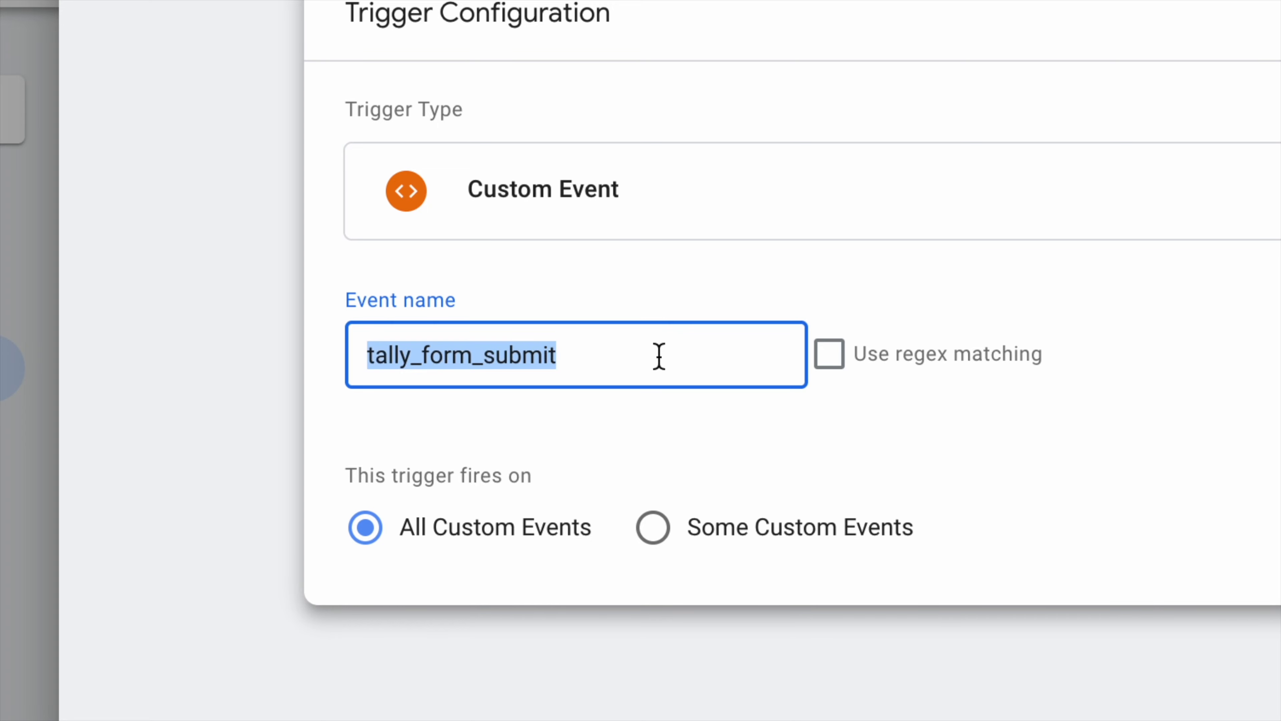
pyautogui.click(526, 353)
# Step: Title the trigger tally_form_submit, save it, and return to the Tags list
pyautogui.click(389, 104)
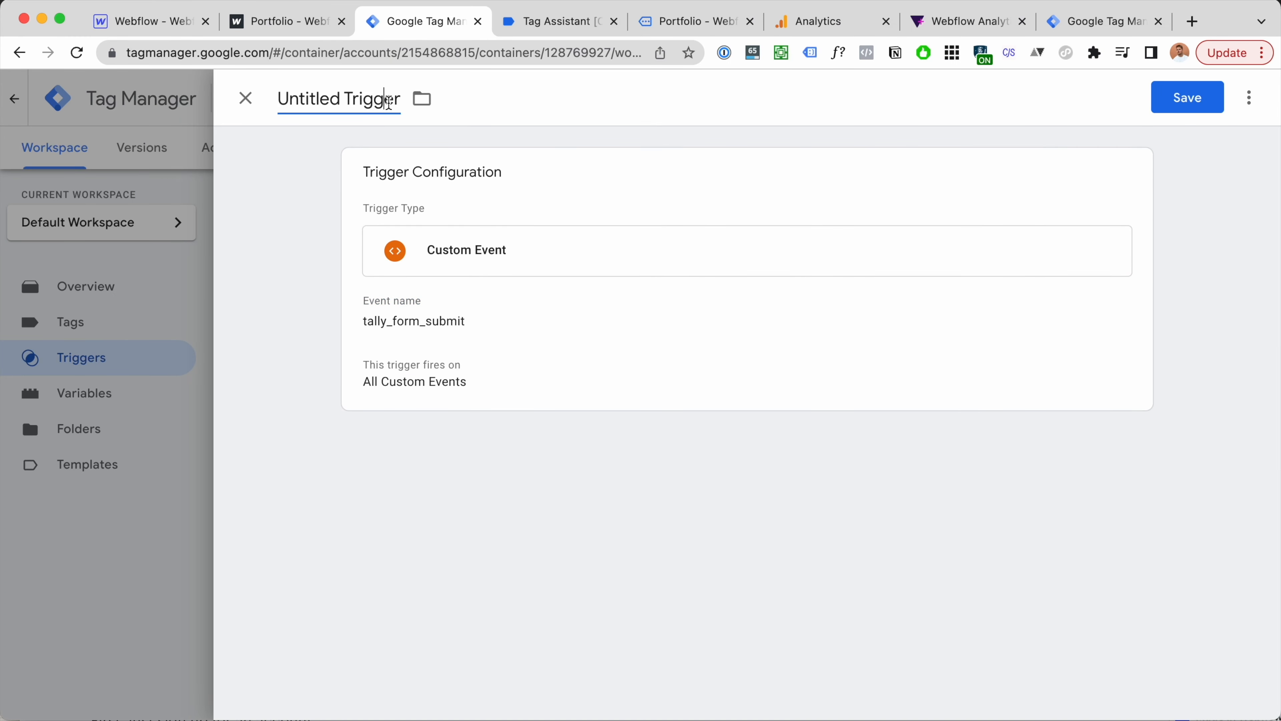
pyautogui.press('super+a')
pyautogui.press('super+v')
pyautogui.click(1183, 107)
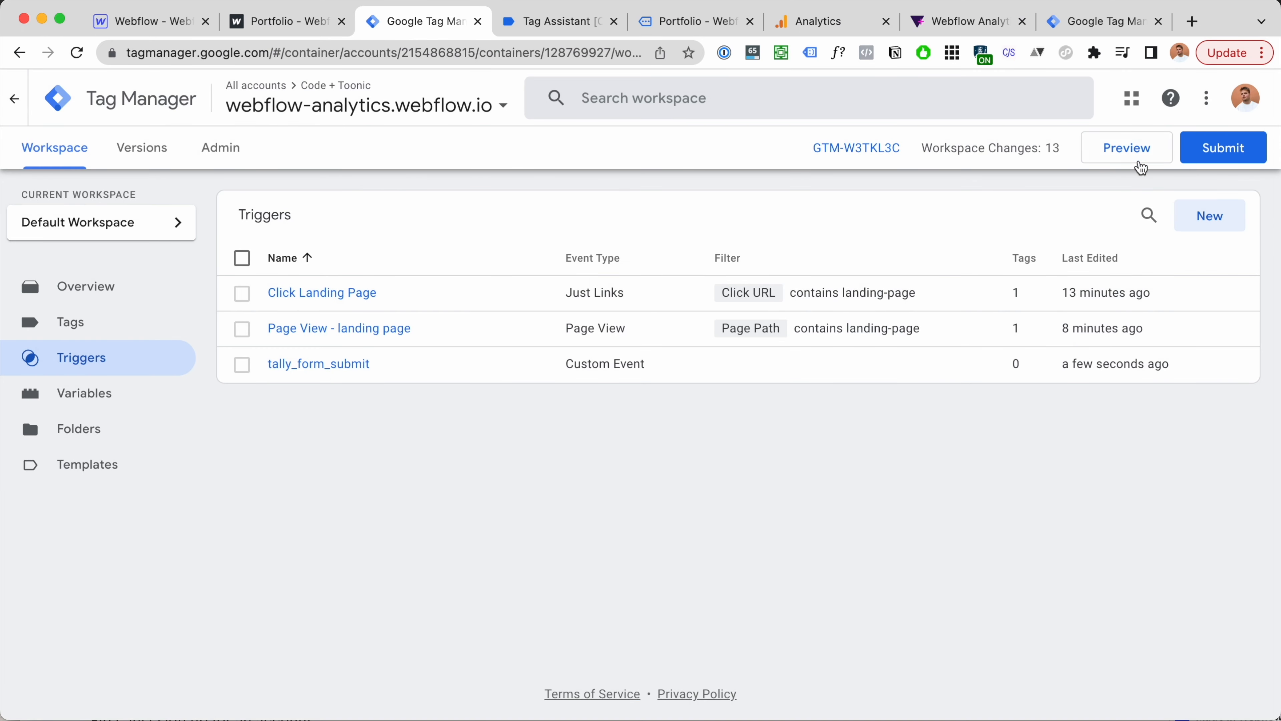
pyautogui.click(1140, 158)
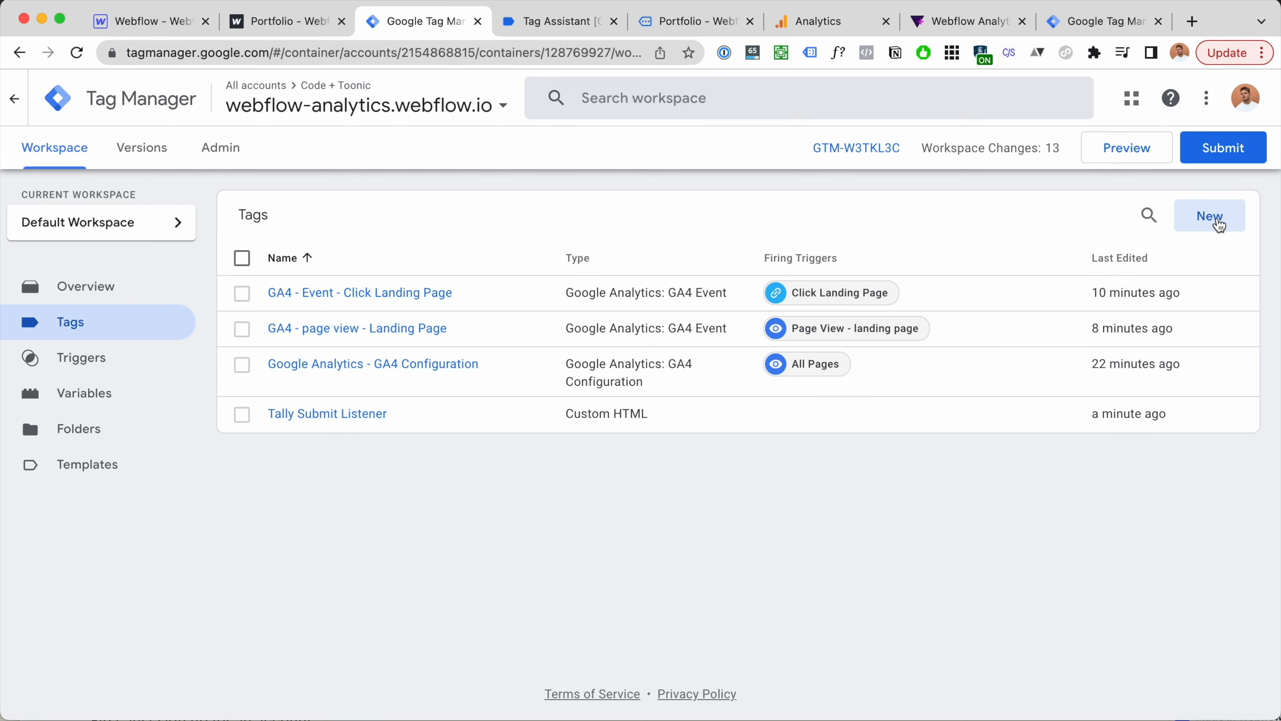
pyautogui.click(1217, 220)
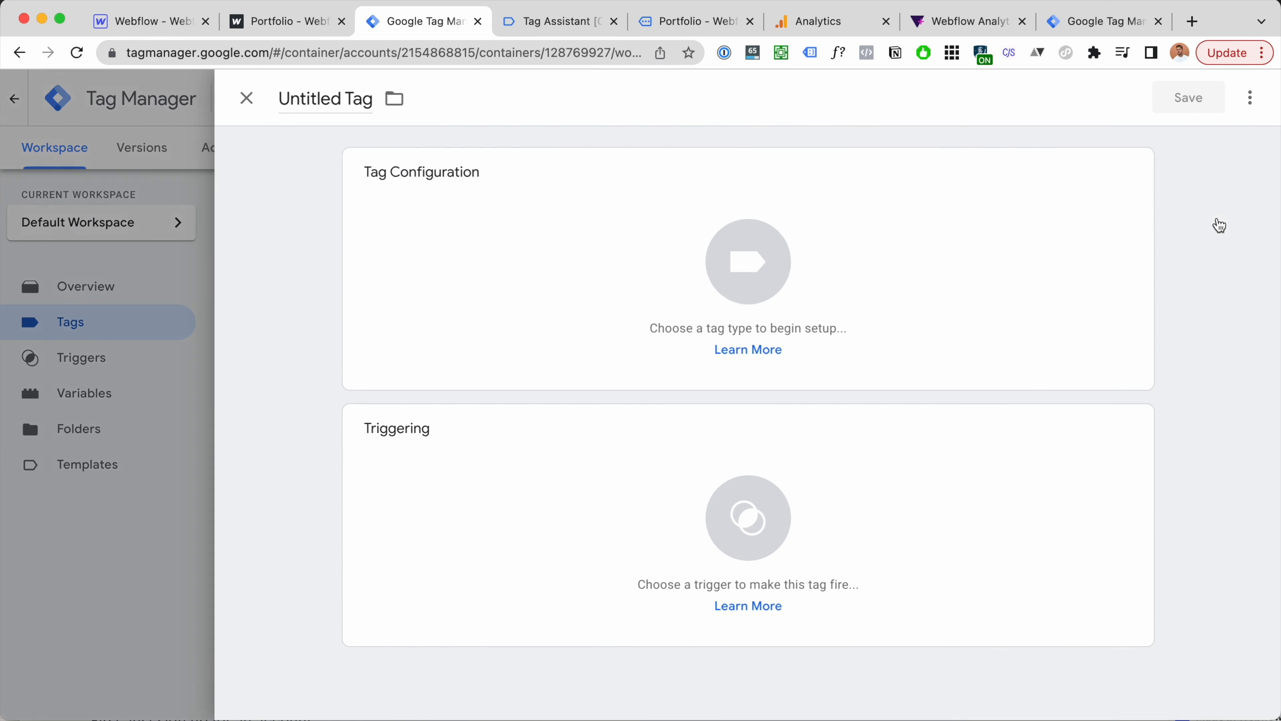
pyautogui.click(245, 97)
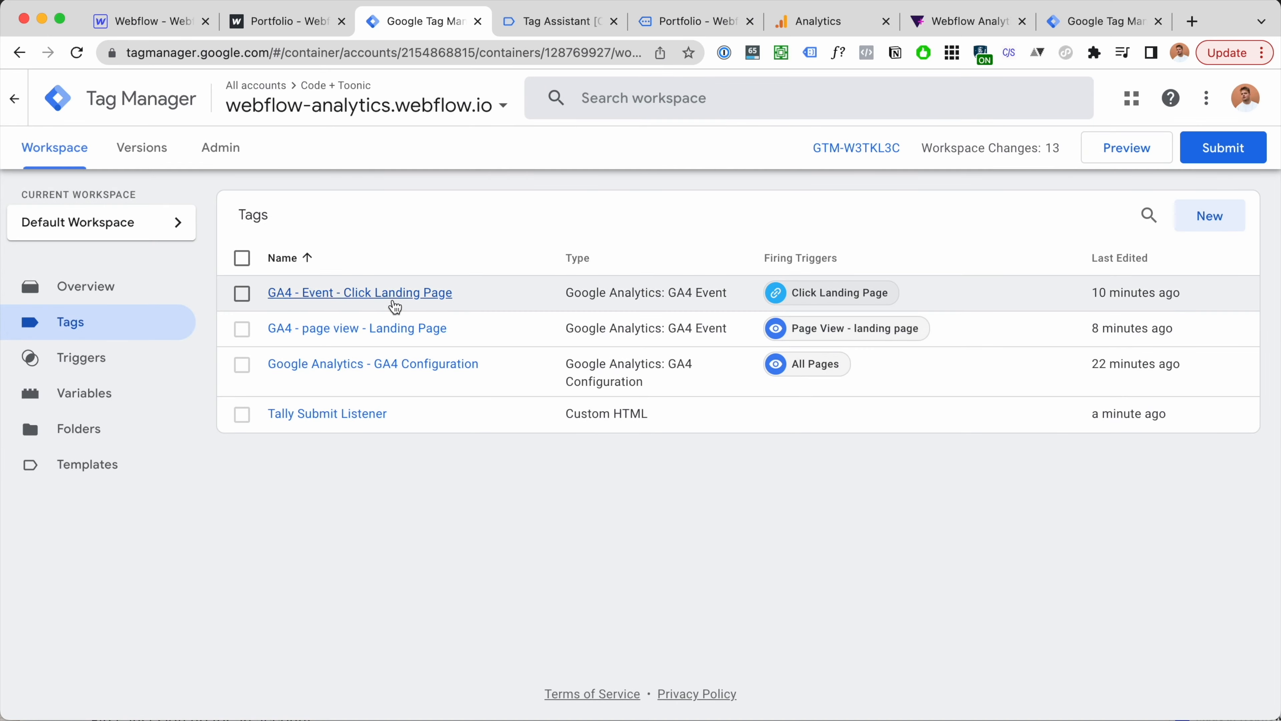
# Step: Duplicate the GA4 click landing page event tag and rename it 'GA4 - Event - Tally form'
pyautogui.click(393, 305)
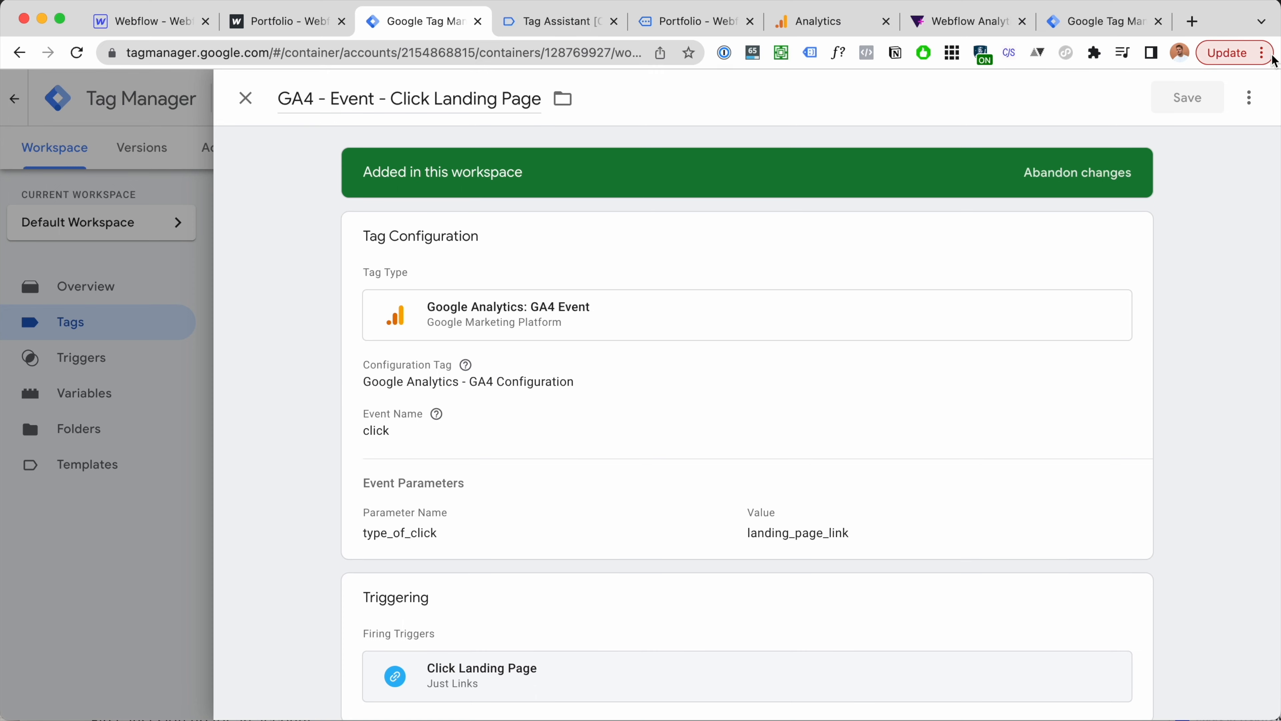
pyautogui.click(1249, 97)
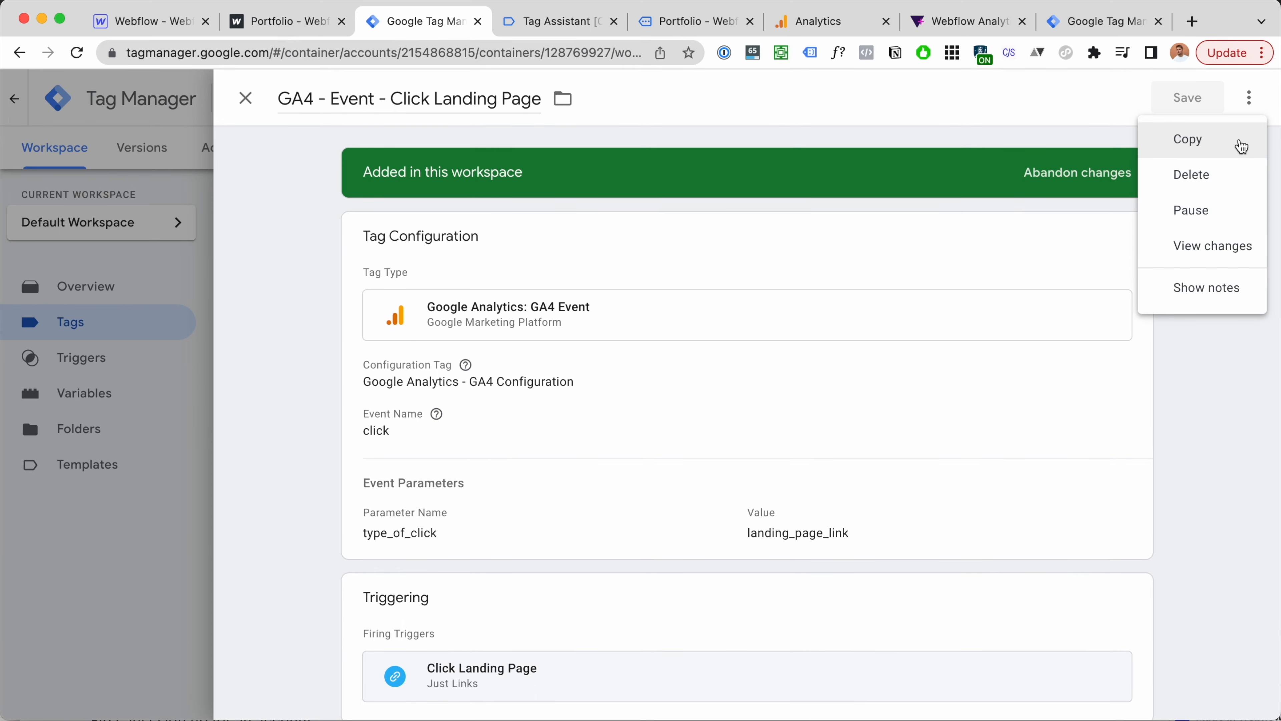
pyautogui.click(1243, 142)
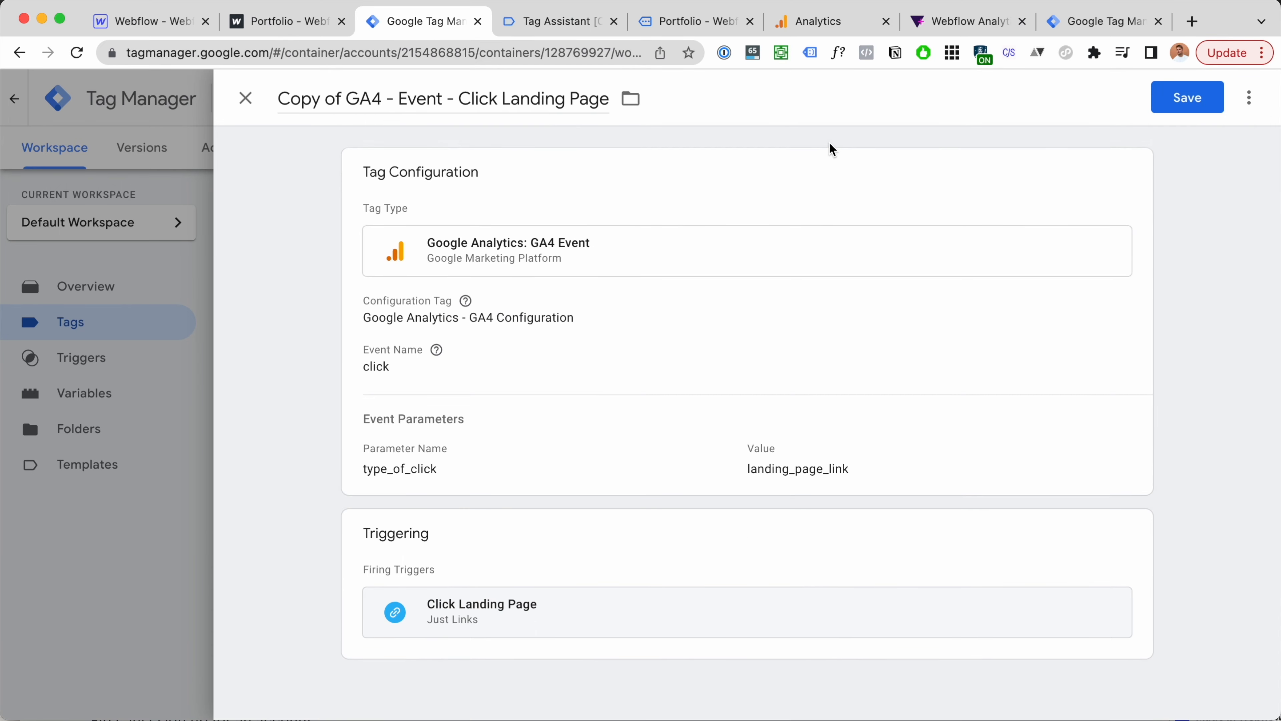
pyautogui.click(348, 100)
pyautogui.press('super+BackSpace')
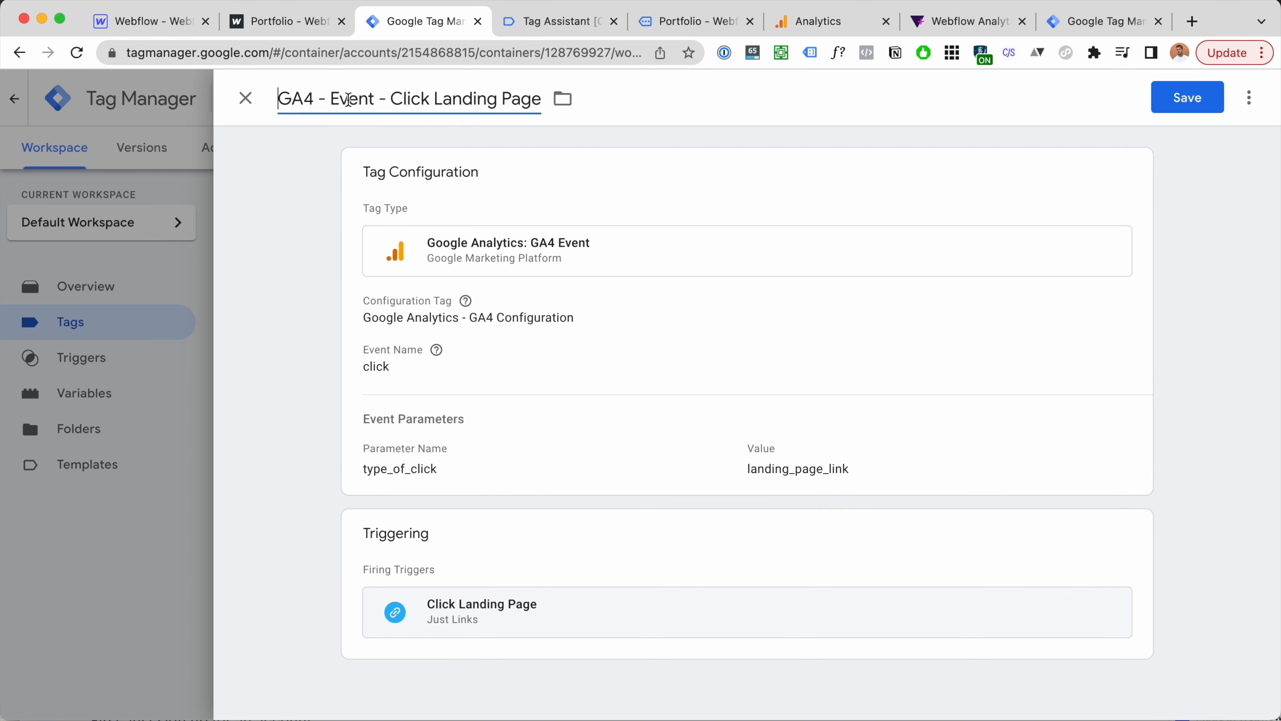
pyautogui.moveTo(392, 97); pyautogui.dragTo(553, 95)
pyautogui.write('Tally for')
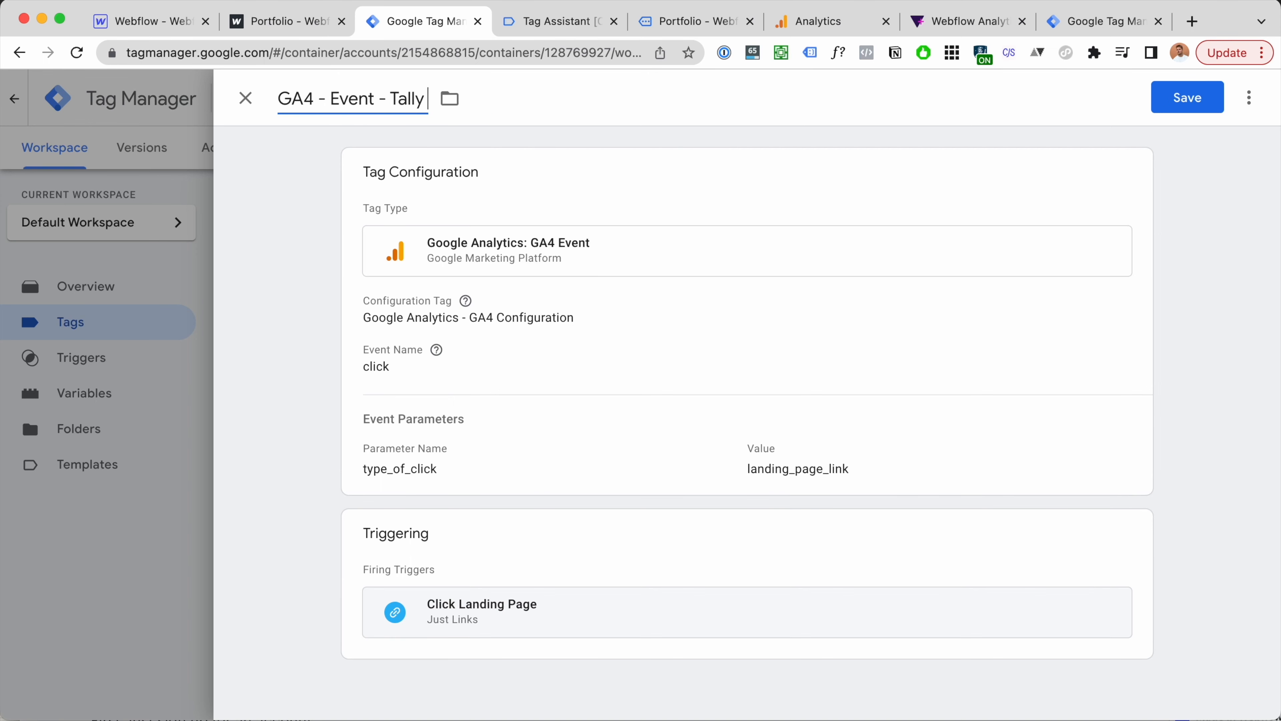
pyautogui.write('m')
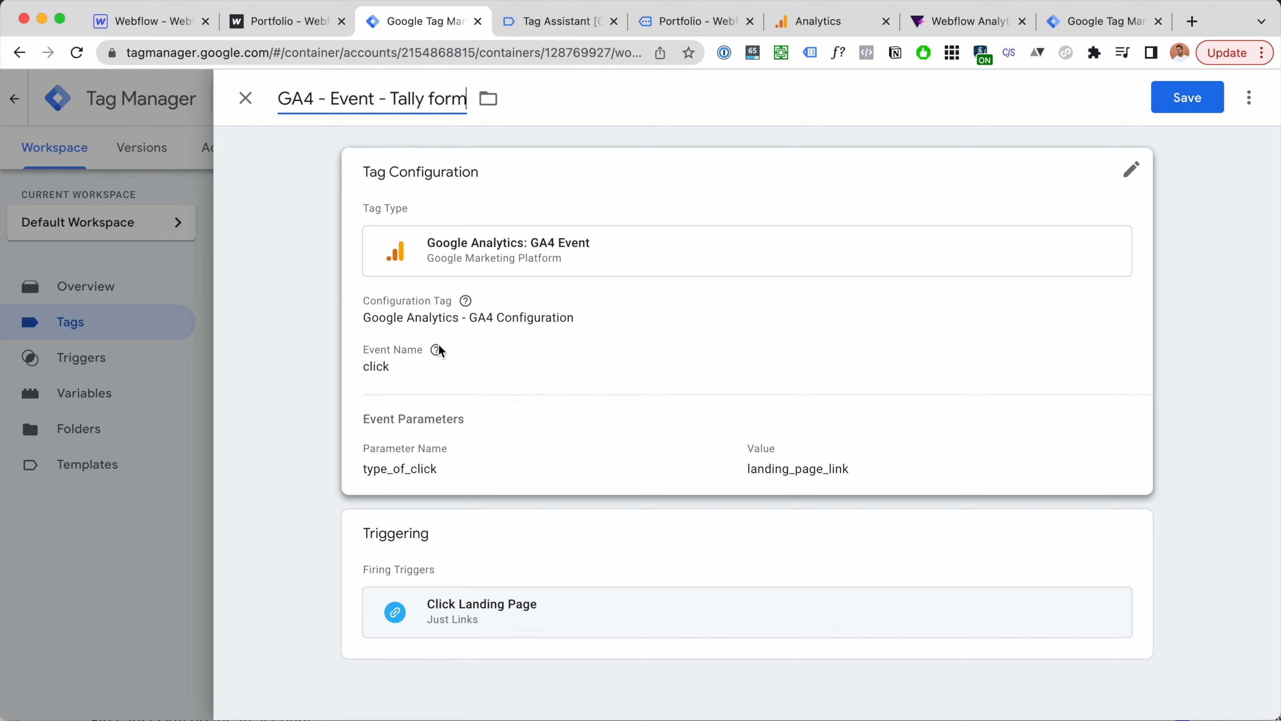
# Step: Change the tag's event name to form_submit and remove the type_of_click parameter
pyautogui.click(434, 353)
pyautogui.doubleClick(423, 425)
pyautogui.write('form_submit')
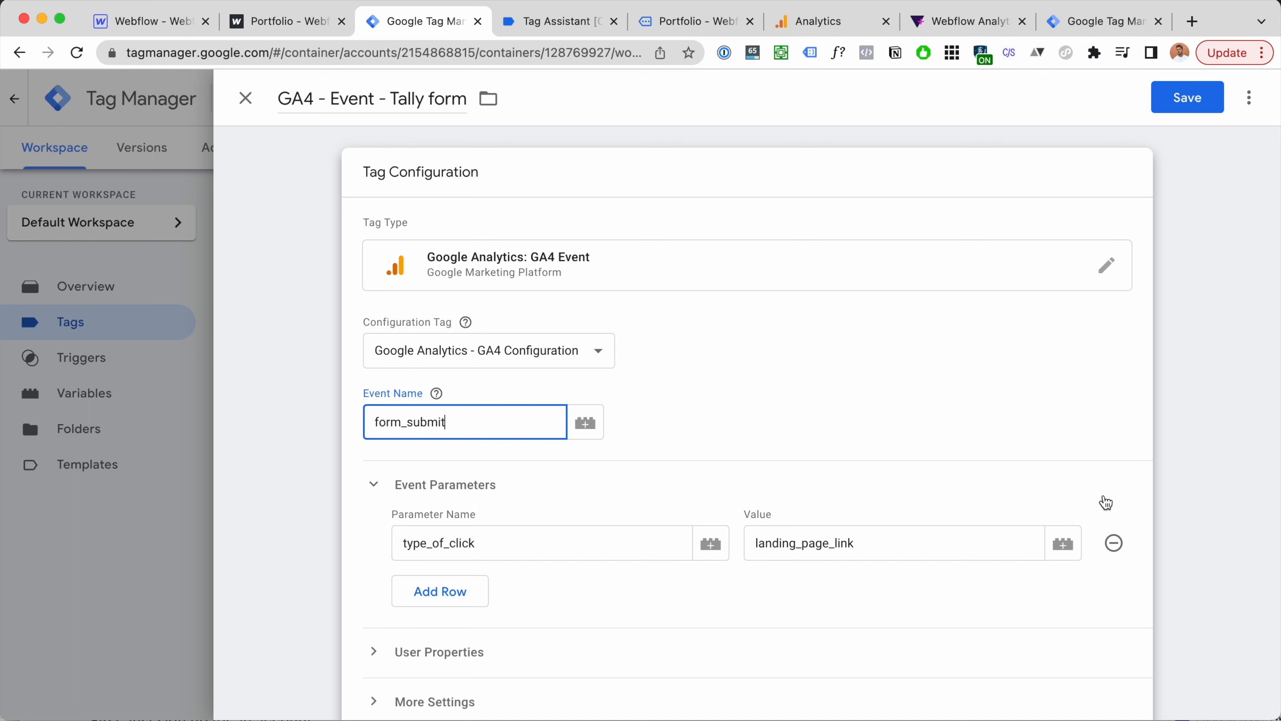
pyautogui.click(1114, 543)
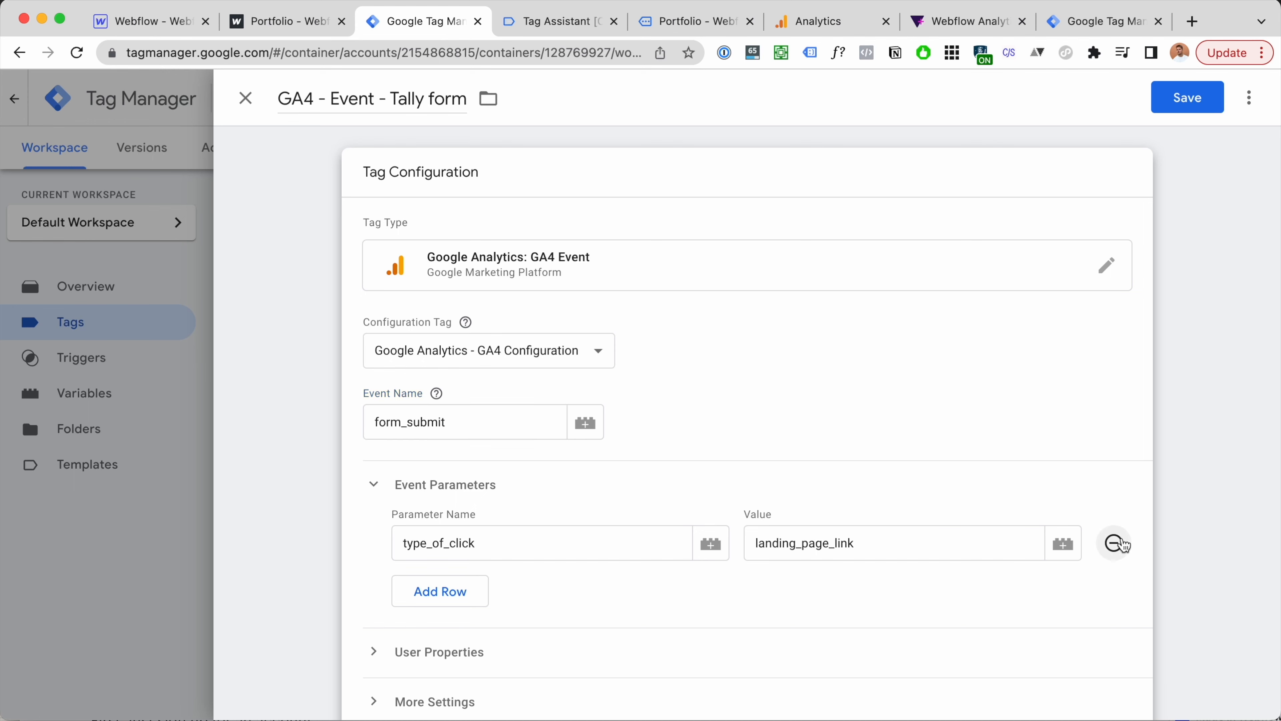
# Step: Replace the Click Landing Page trigger with tally_form_submit and save the tag
pyautogui.scroll(-4, 767, 465)
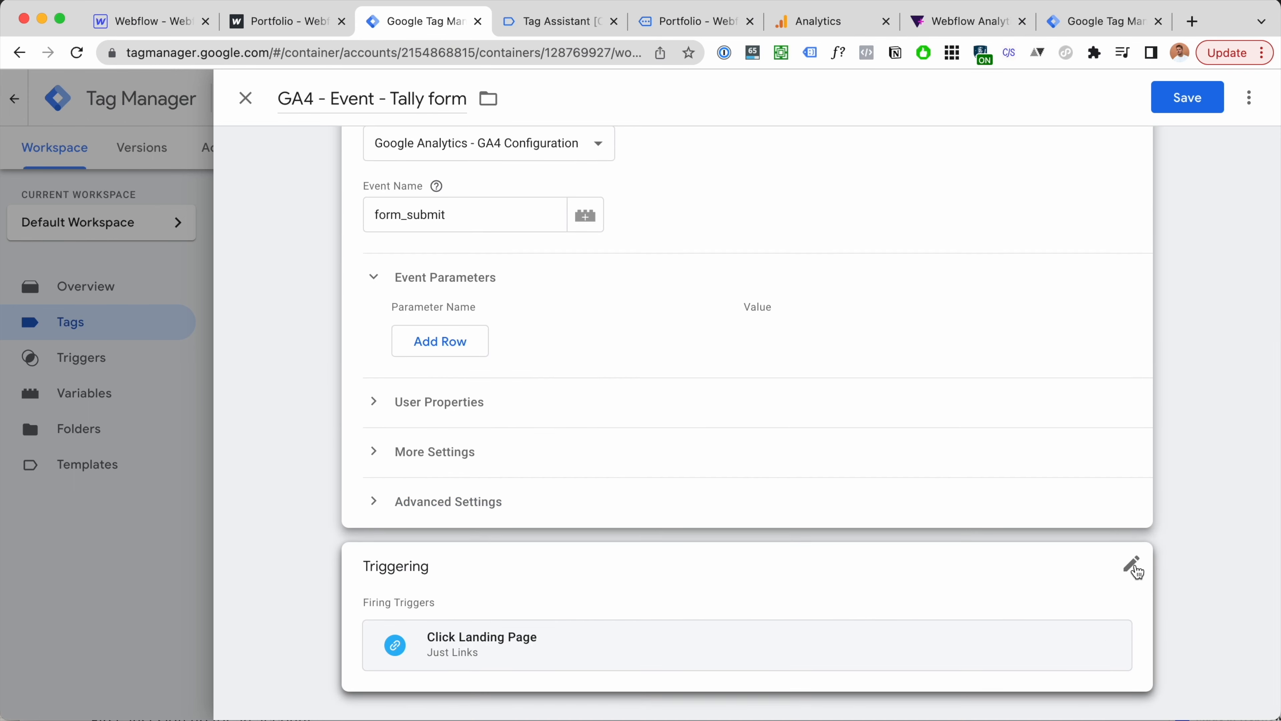
pyautogui.click(1135, 571)
pyautogui.click(1112, 526)
pyautogui.click(990, 546)
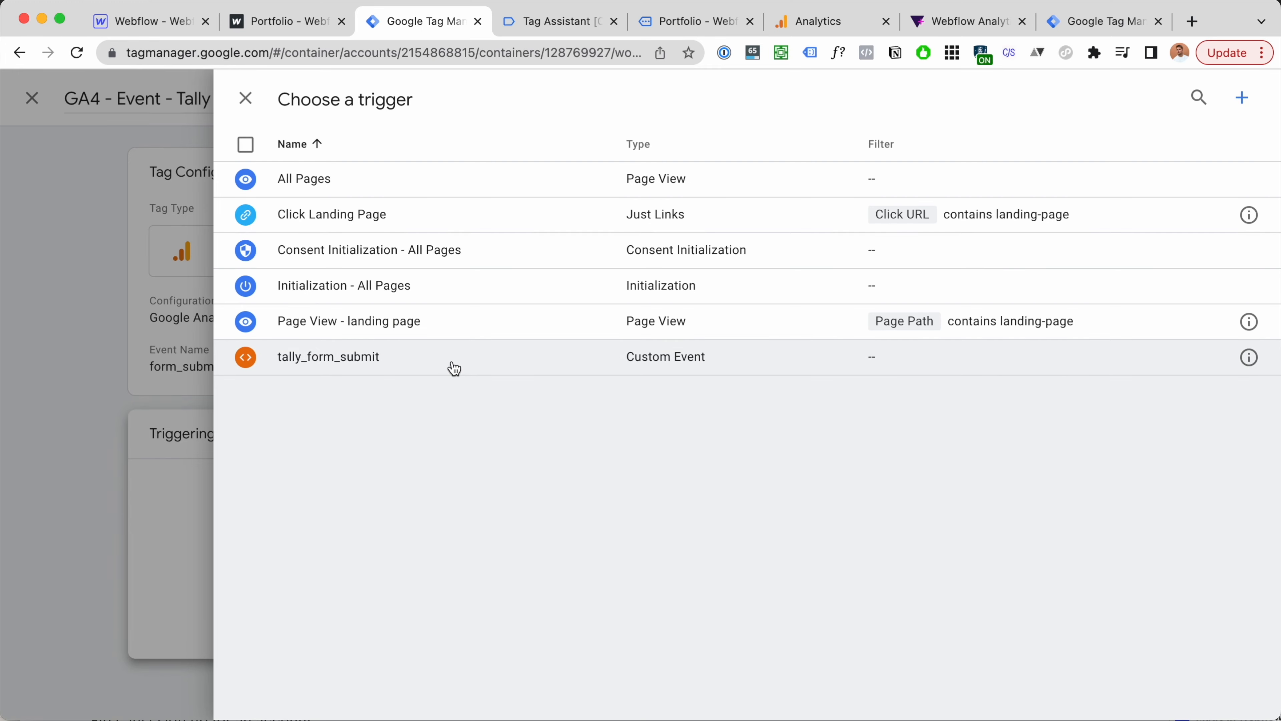
pyautogui.click(454, 367)
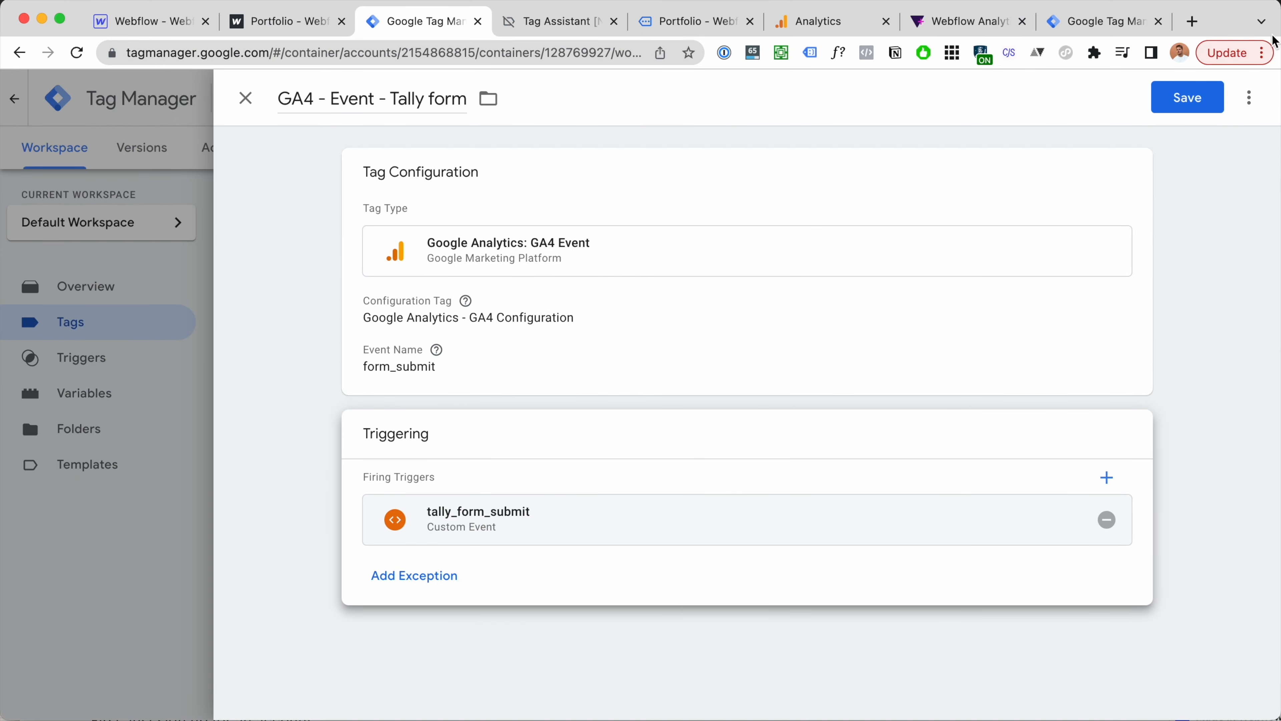
pyautogui.click(1198, 98)
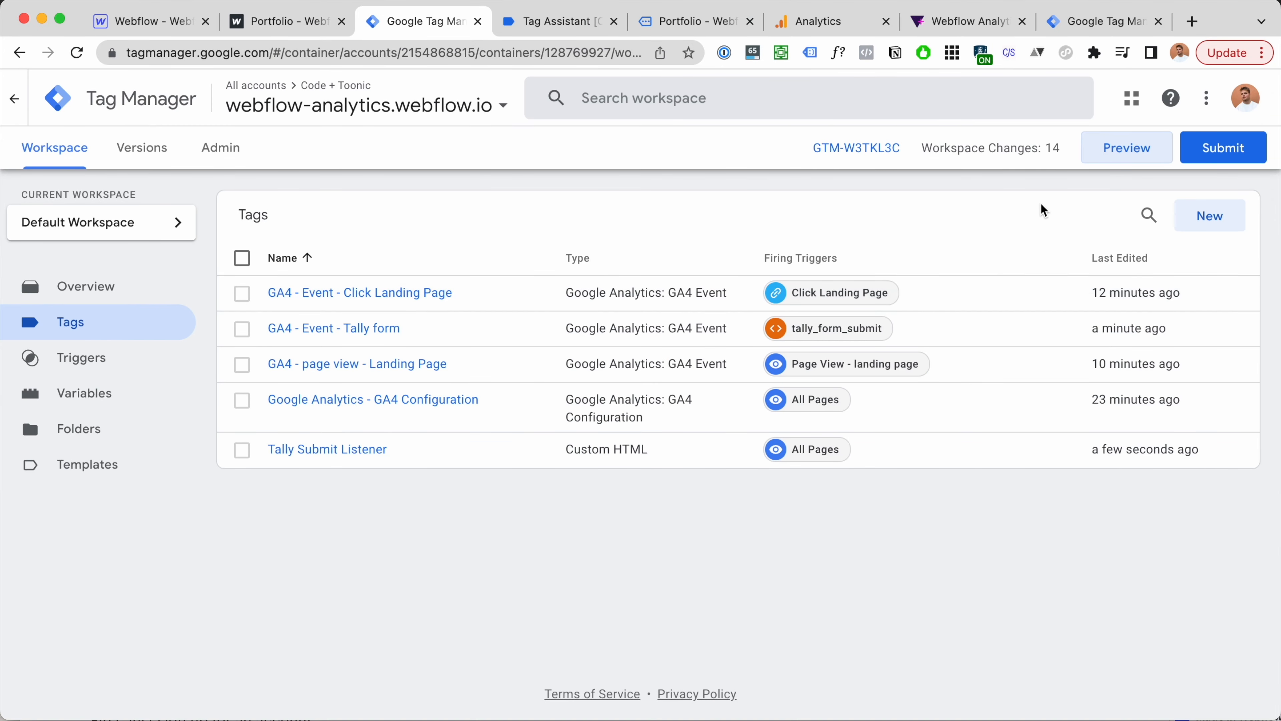
# Step: Start a Tag Assistant preview of the webflow.io site and continue past the connection notice
pyautogui.click(1144, 161)
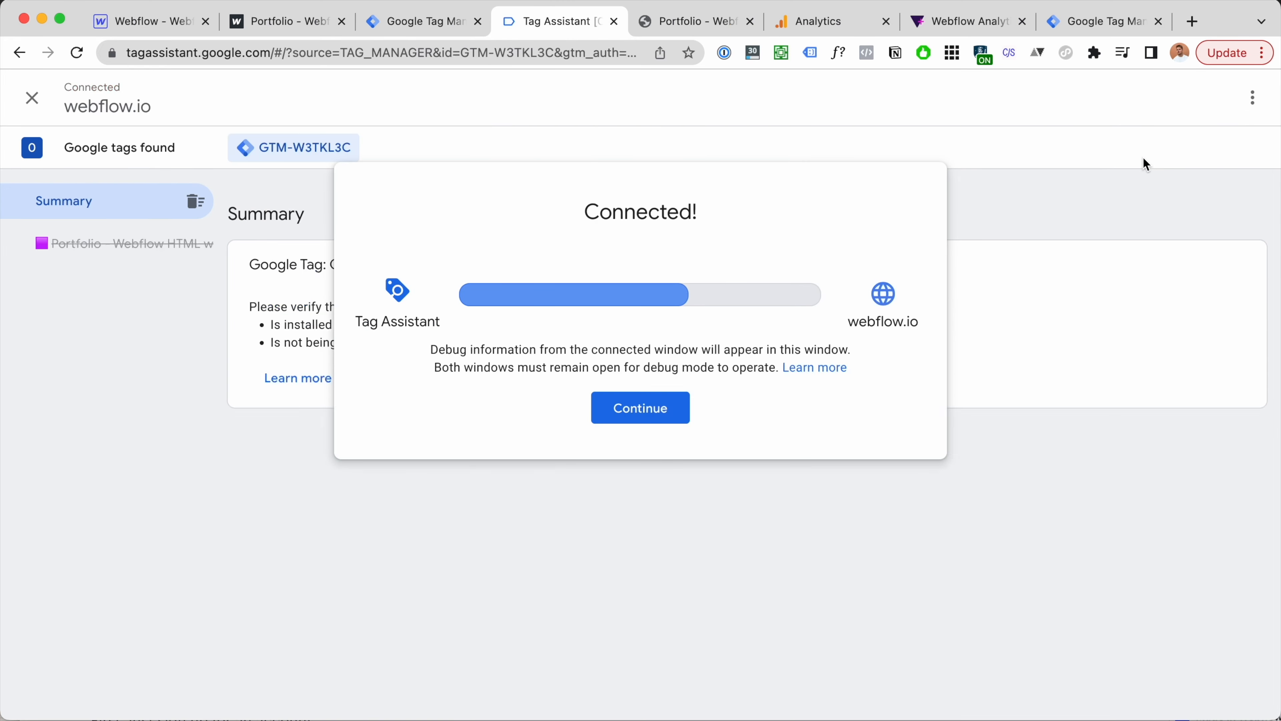
pyautogui.click(647, 419)
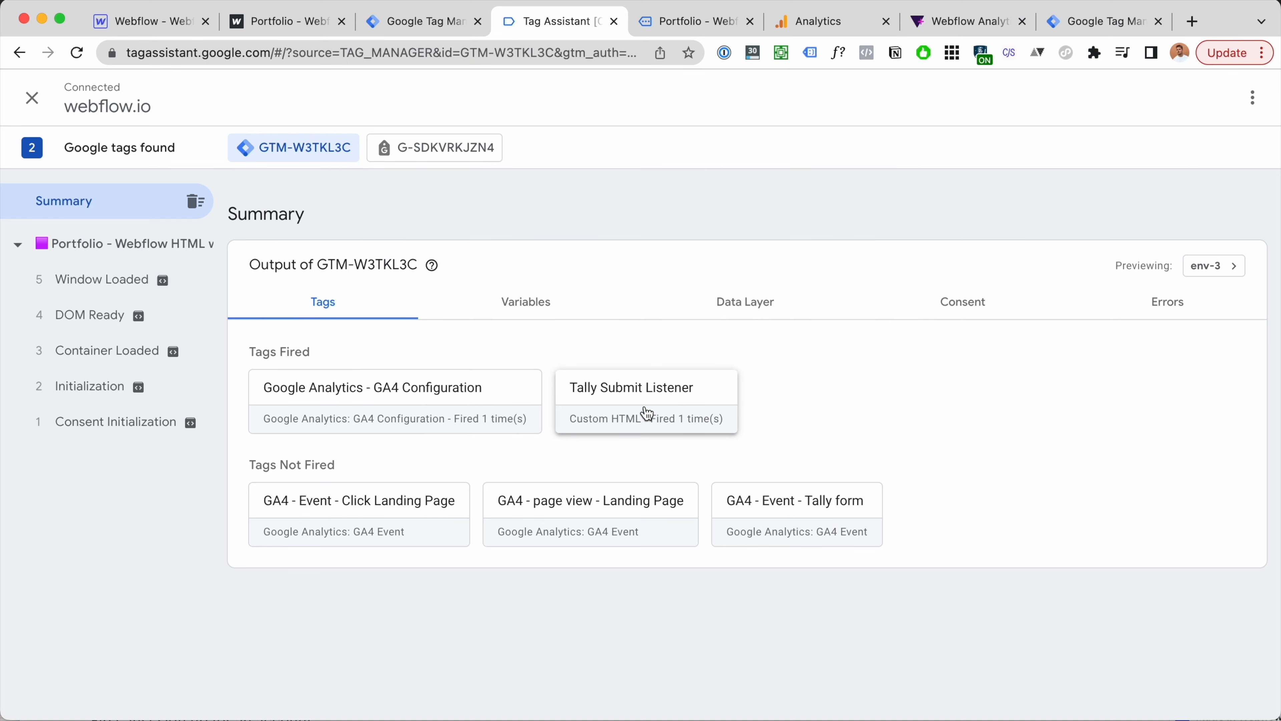
pyautogui.click(695, 26)
# Step: Enter an email address in the live site's Tally form and submit it
pyautogui.click(281, 299)
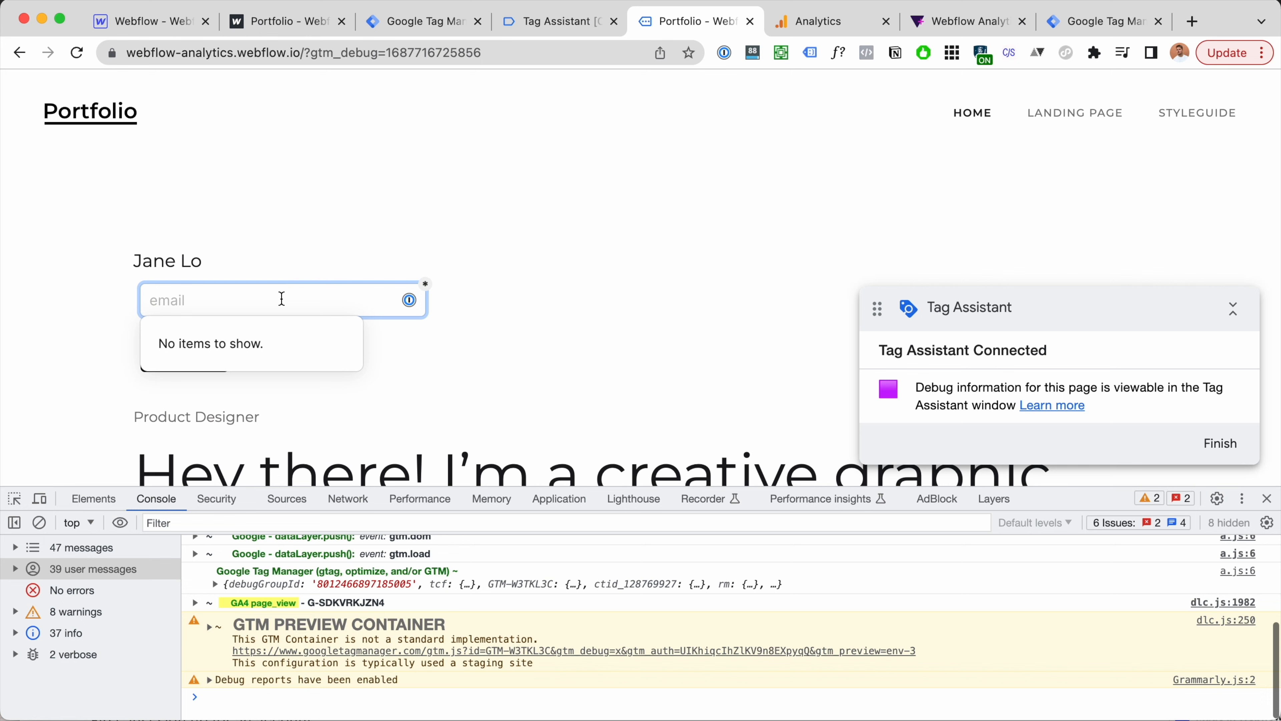
pyautogui.press('Tab')
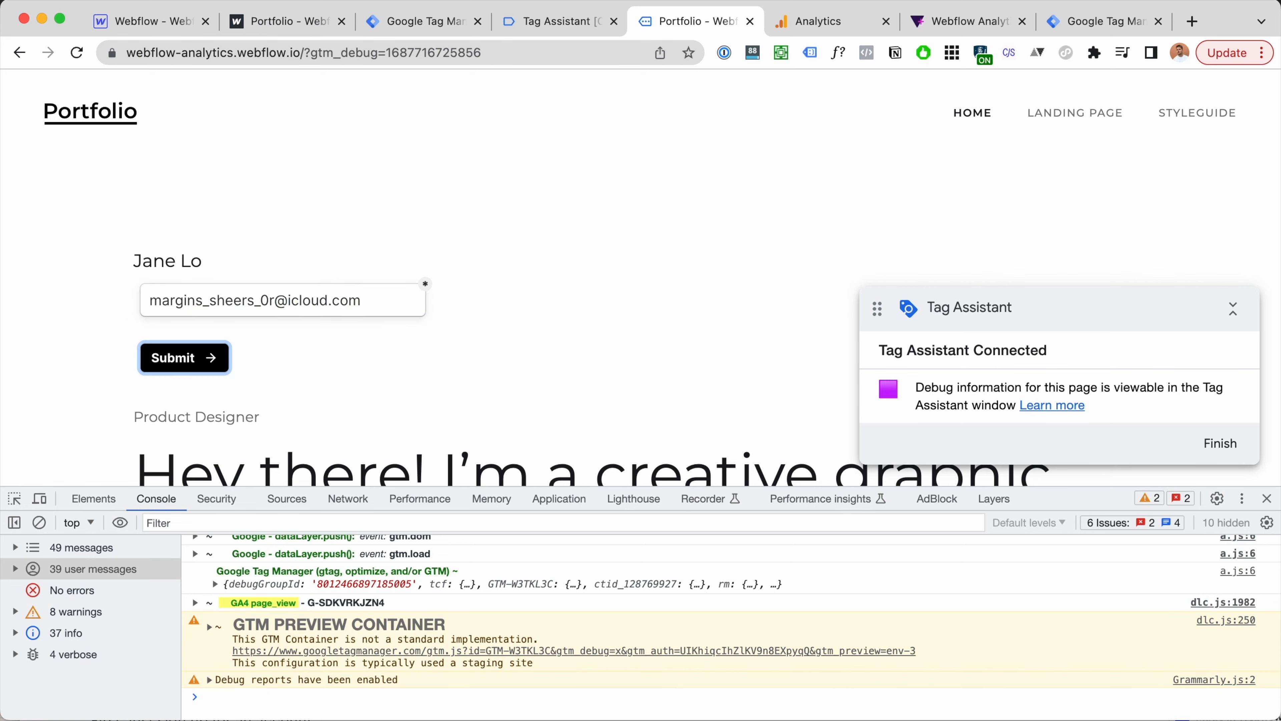
pyautogui.press('super+alt+i')
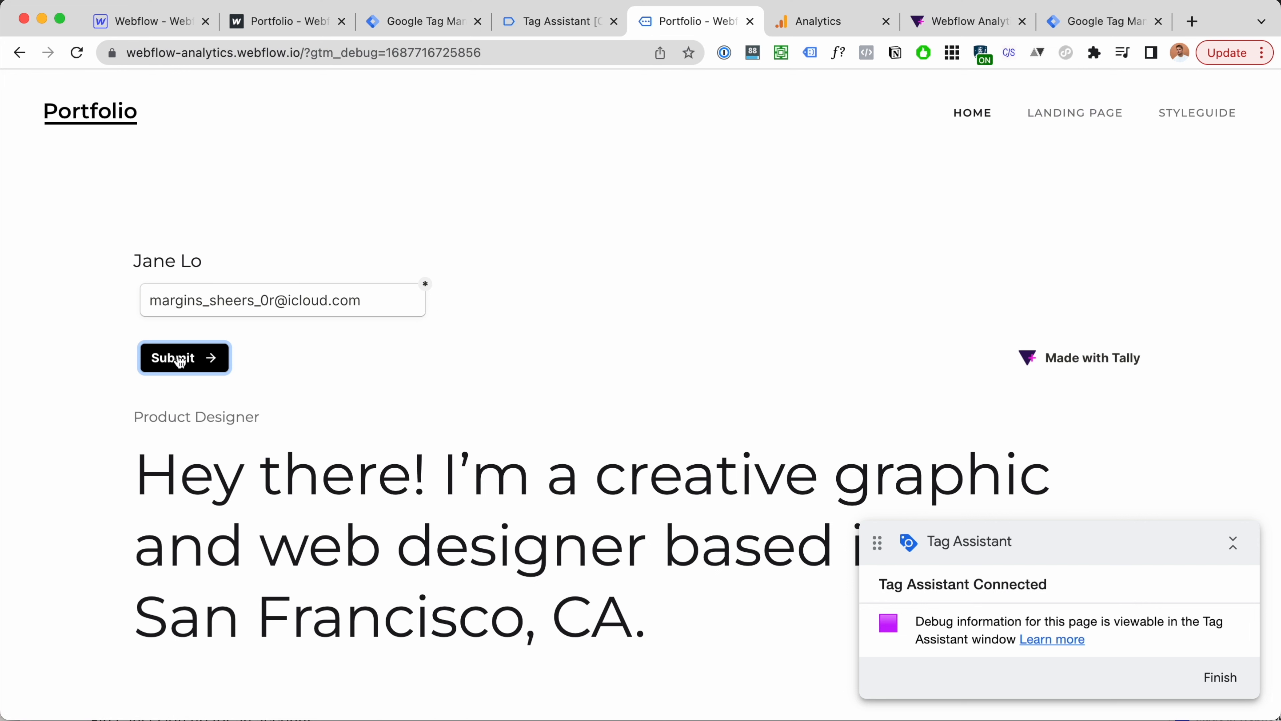
pyautogui.click(180, 360)
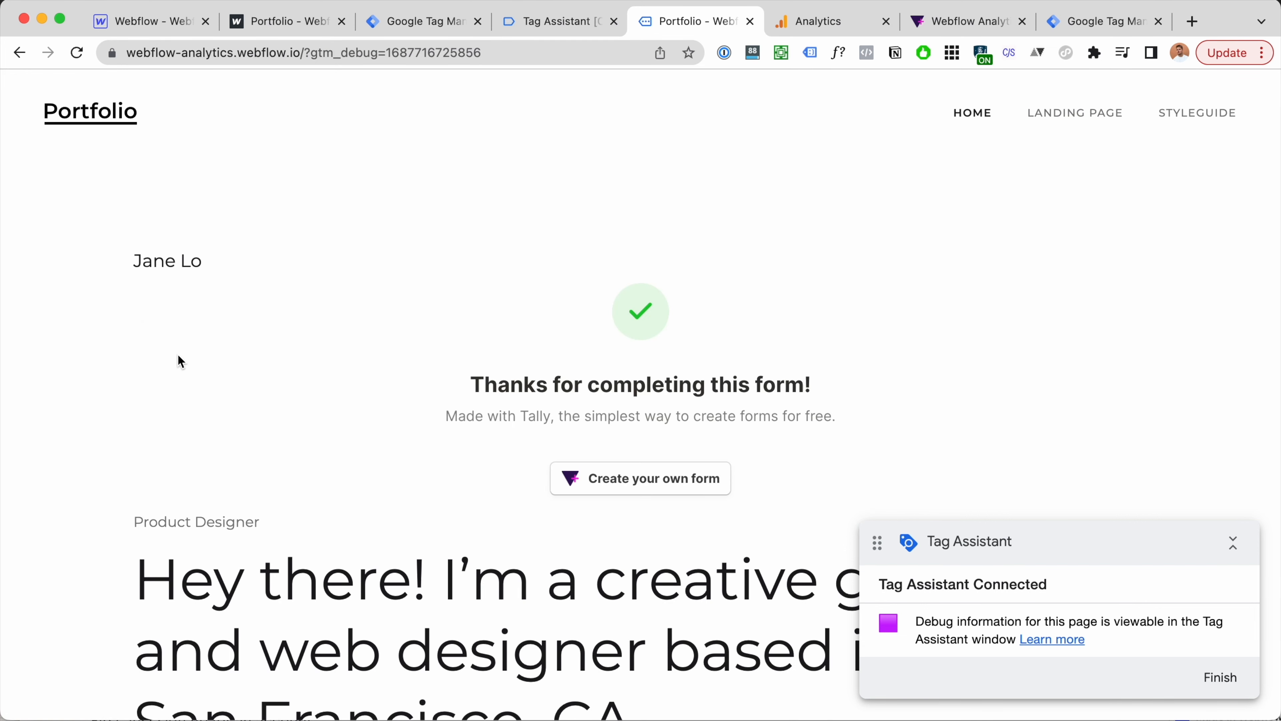
pyautogui.click(578, 29)
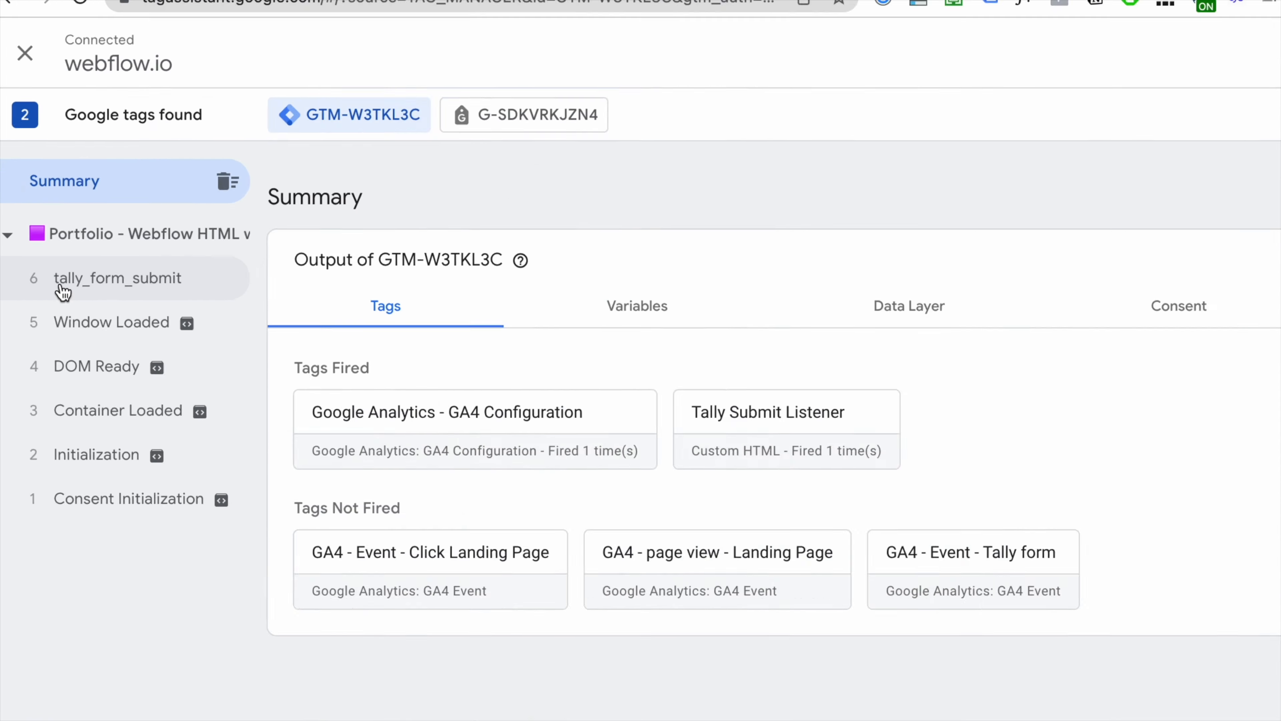
# Step: Check the tags fired on the tally_form_submit event, then view Analytics DebugView
pyautogui.click(61, 287)
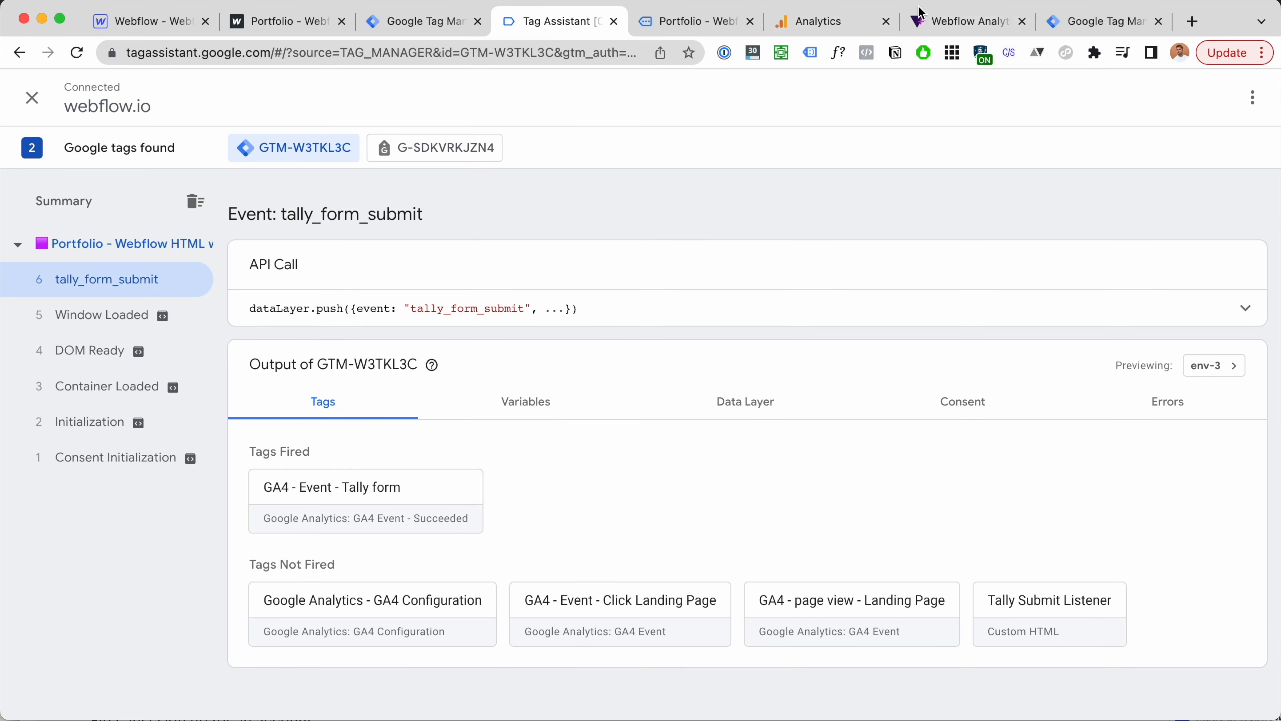
pyautogui.click(838, 21)
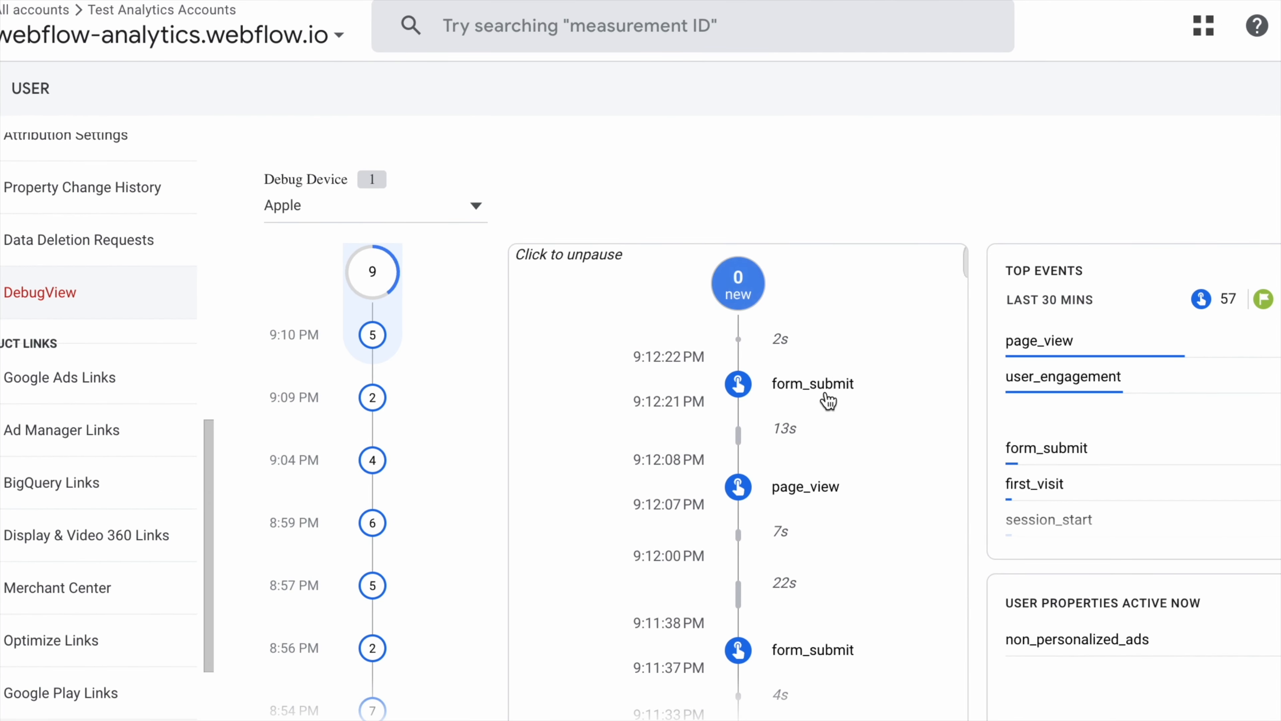
pyautogui.click(826, 396)
pyautogui.click(667, 587)
pyautogui.scroll(-1, 673, 580)
pyautogui.click(676, 569)
pyautogui.scroll(2, 663, 489)
pyautogui.click(671, 555)
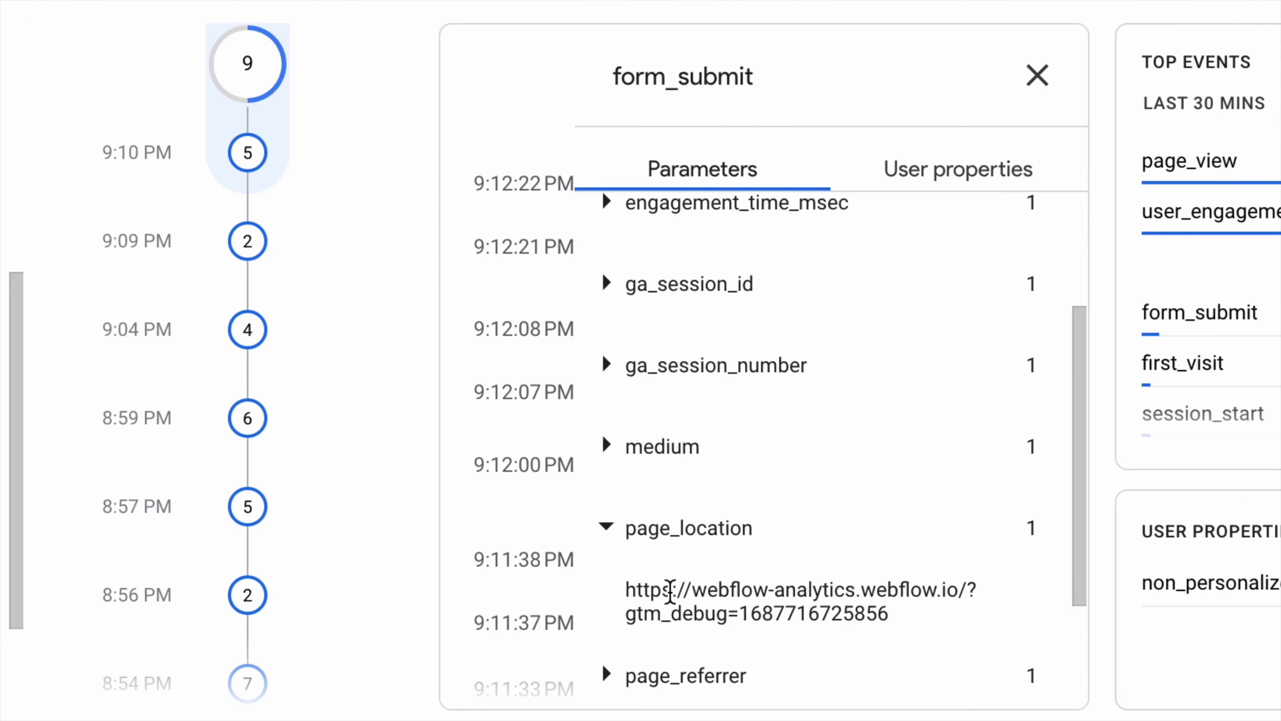
pyautogui.click(914, 288)
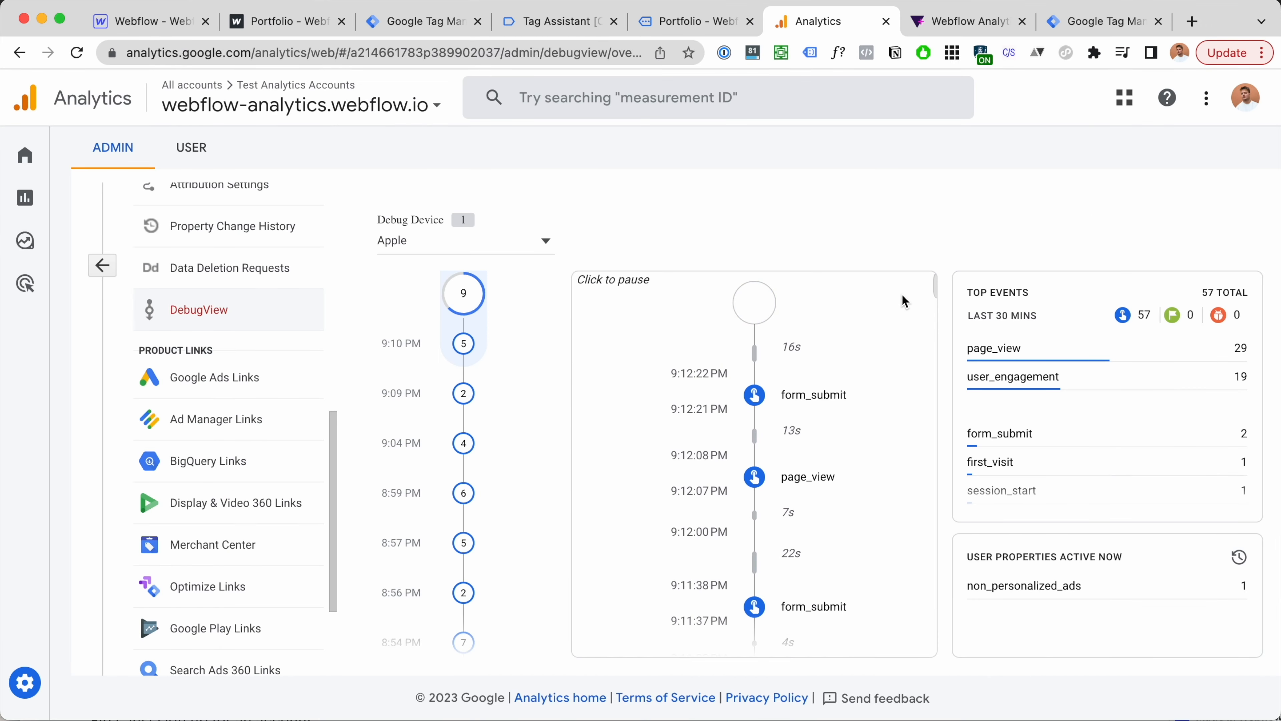
pyautogui.click(833, 395)
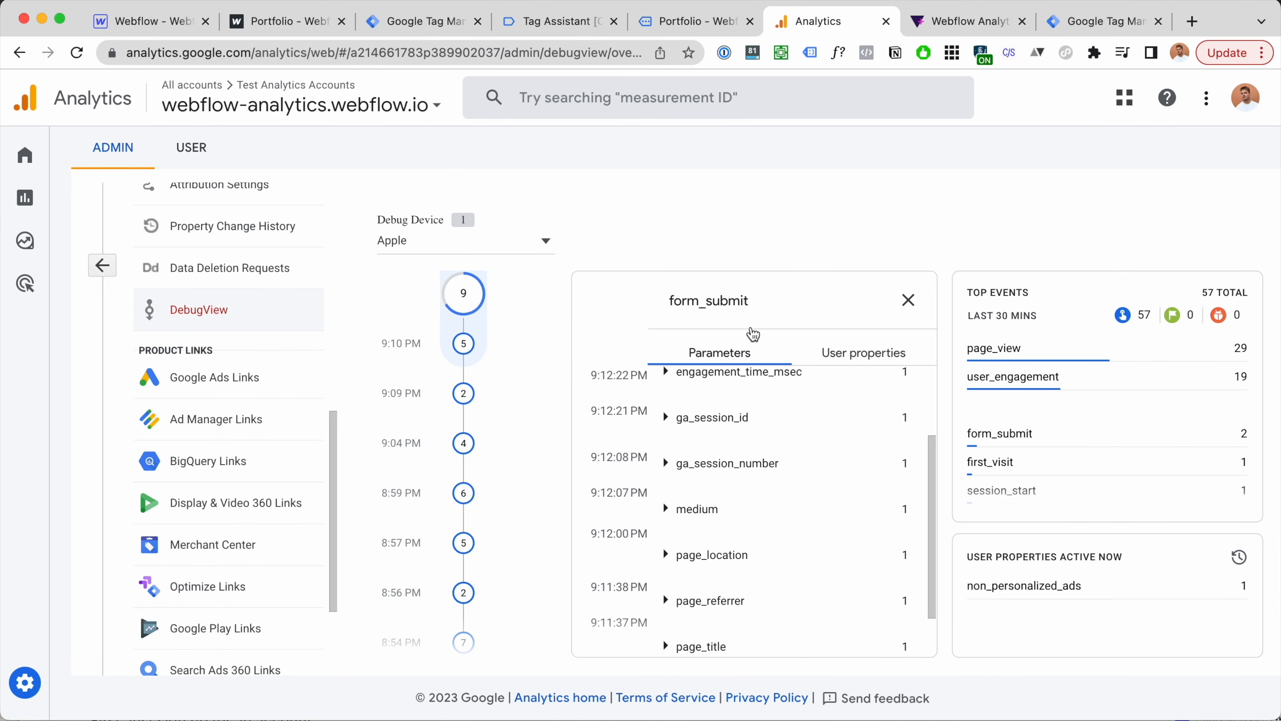
pyautogui.moveTo(764, 308); pyautogui.dragTo(675, 301)
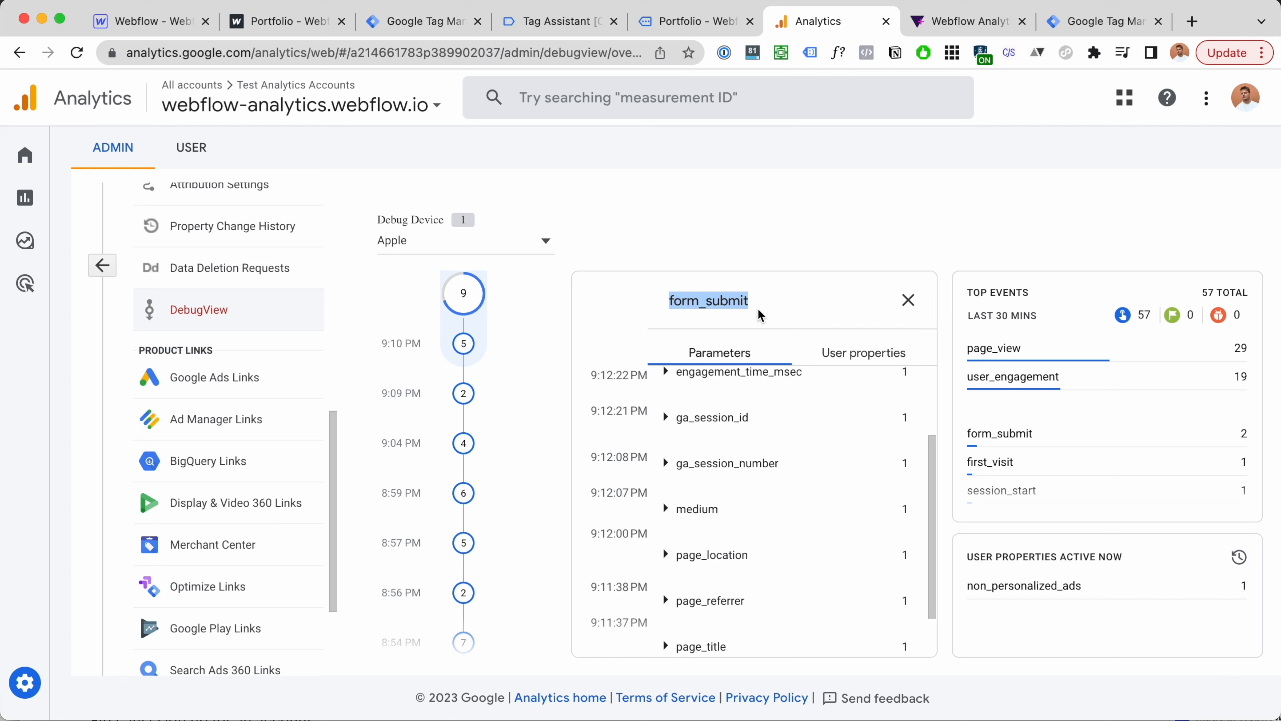
pyautogui.click(900, 313)
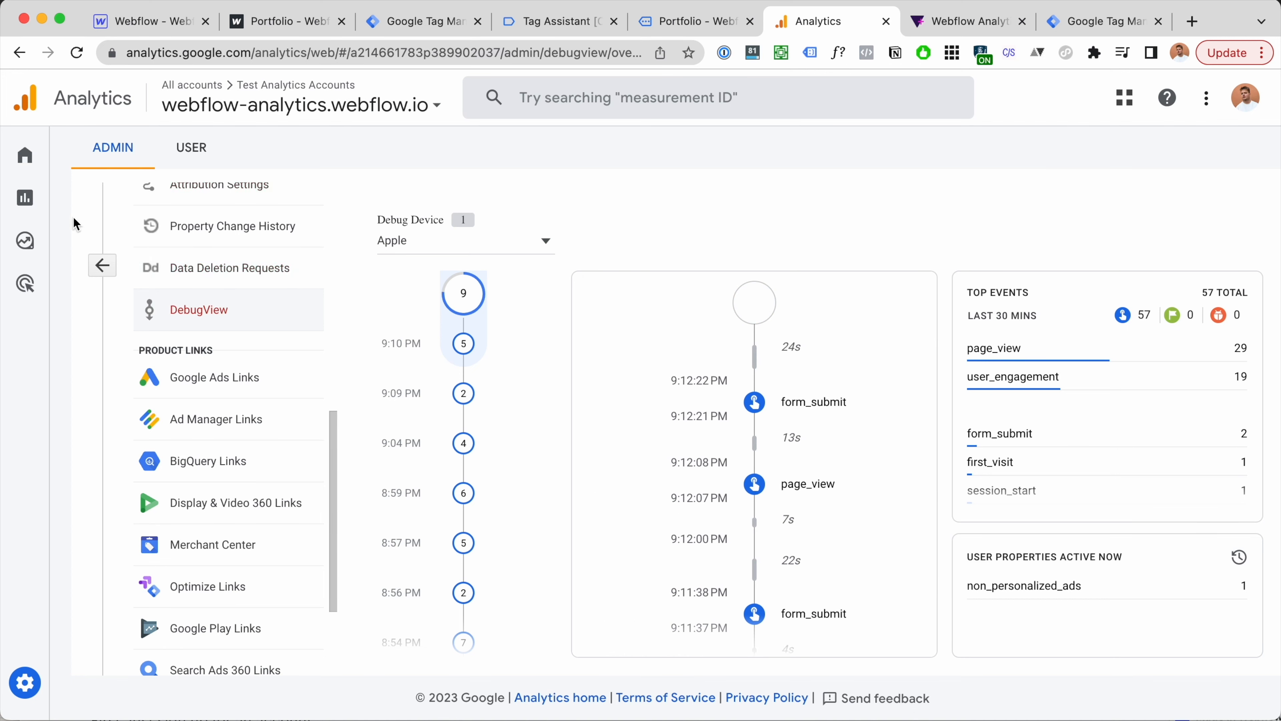
pyautogui.moveTo(29, 685)
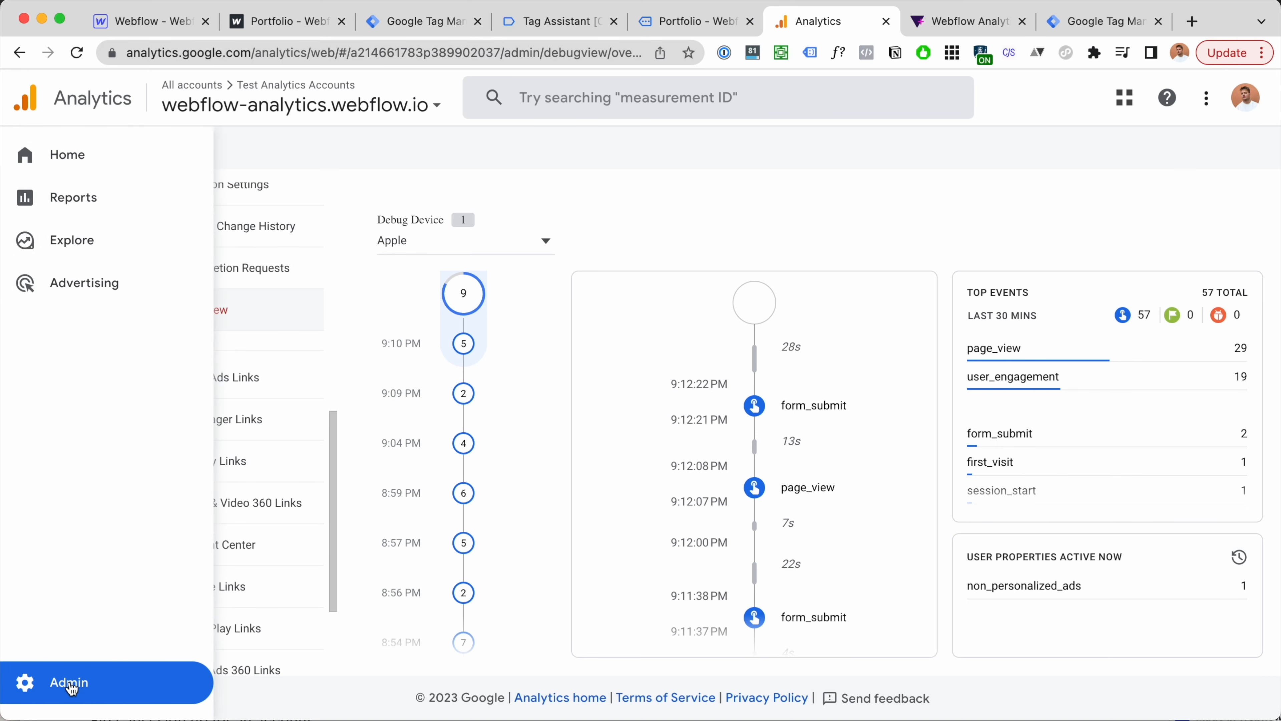
# Step: Add form_submit as a new conversion event under Analytics Admin > Conversions
pyautogui.click(71, 685)
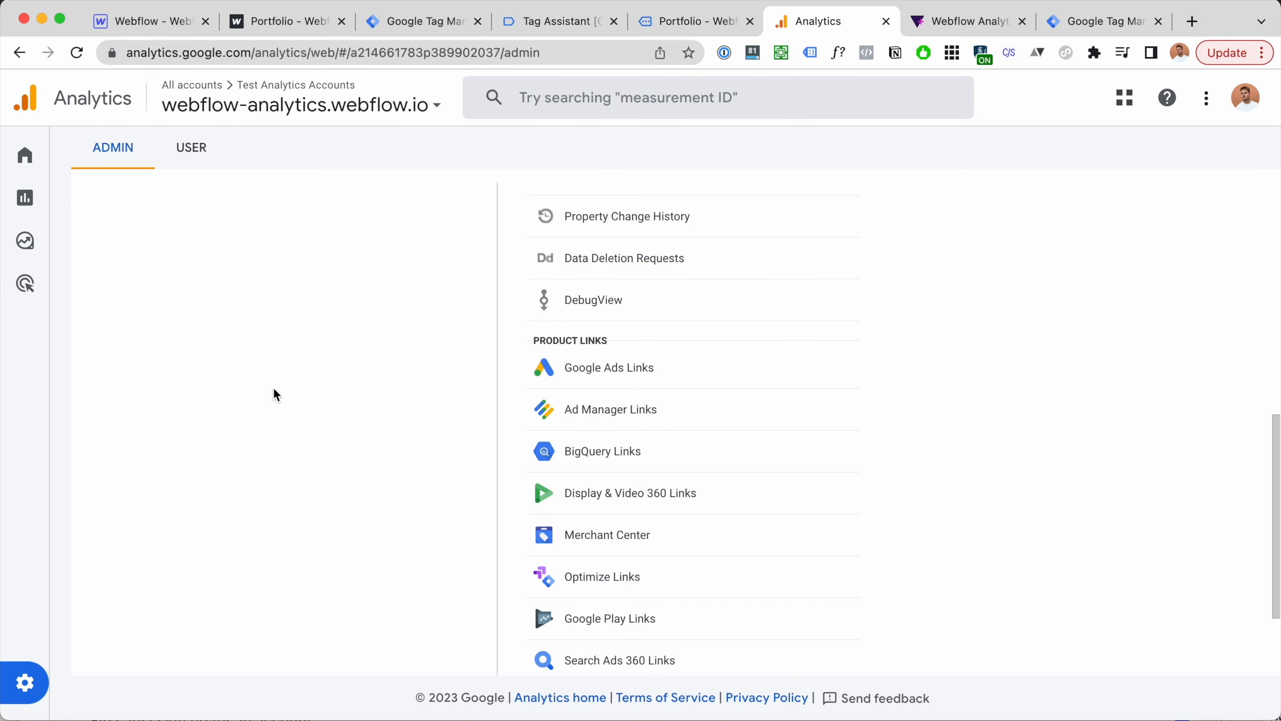
pyautogui.scroll(10, 572, 407)
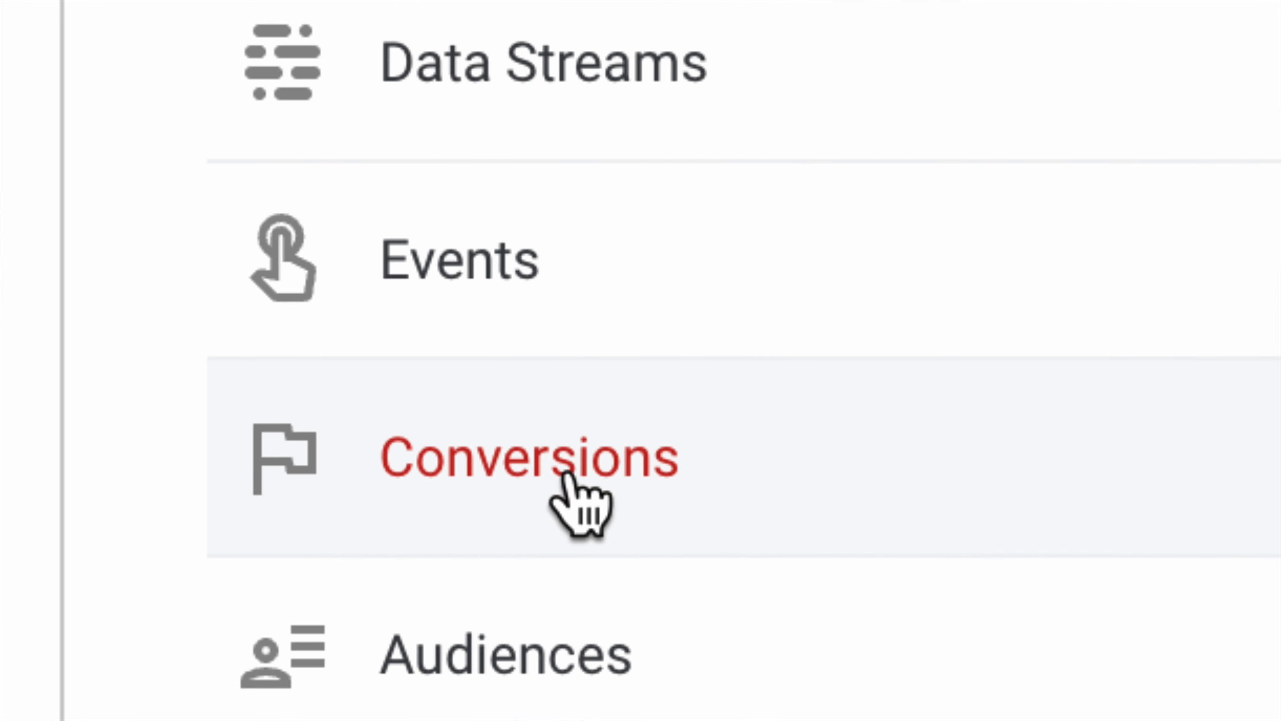
pyautogui.click(609, 486)
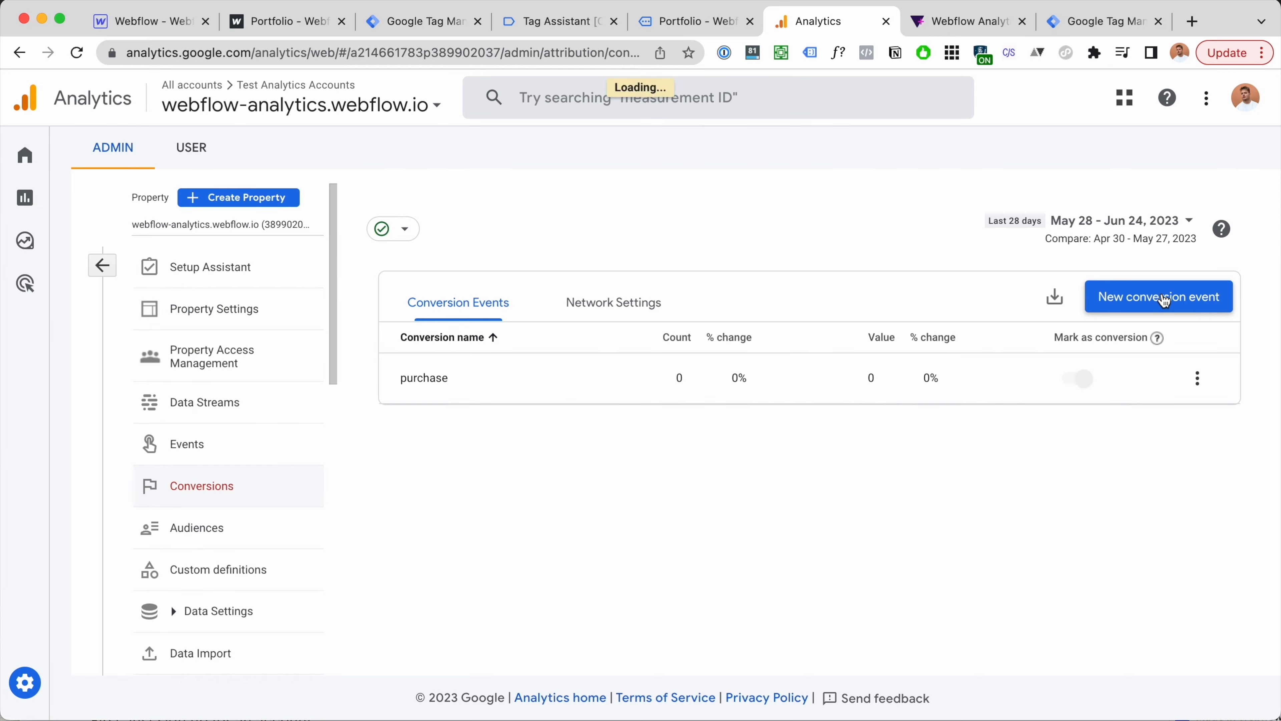
pyautogui.click(1142, 295)
pyautogui.click(808, 403)
pyautogui.write('form_submit')
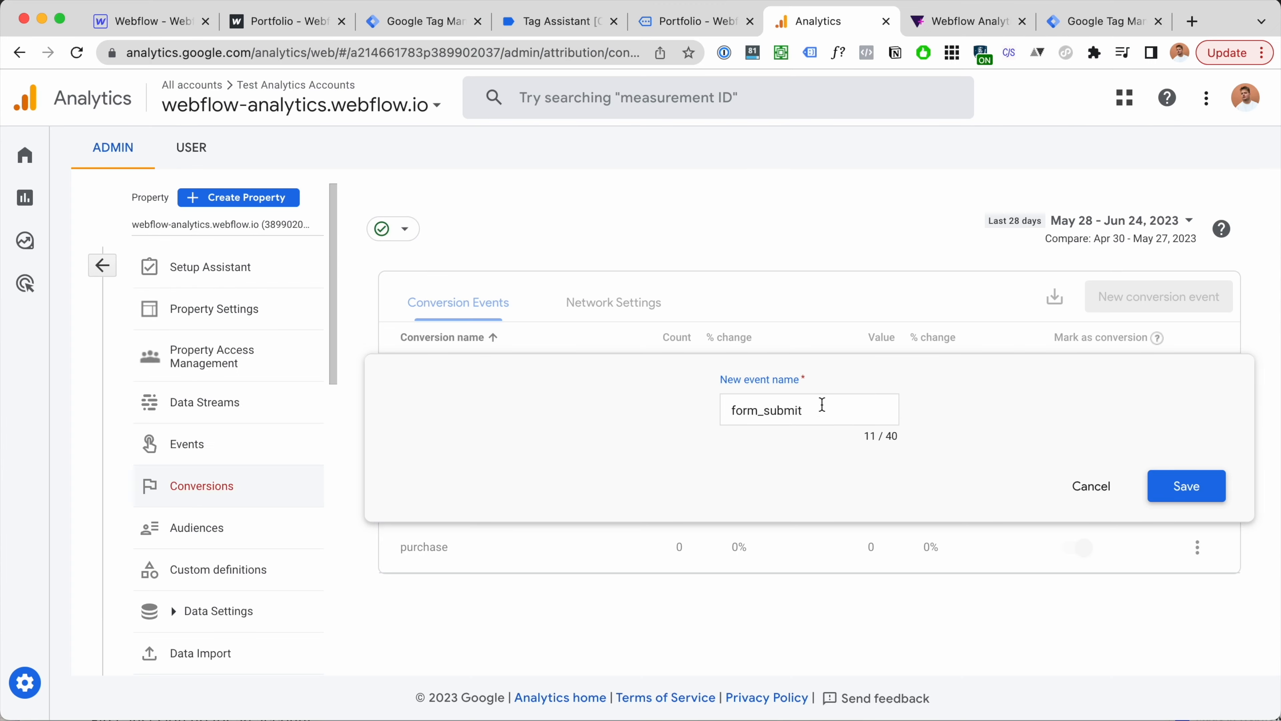
pyautogui.click(1210, 486)
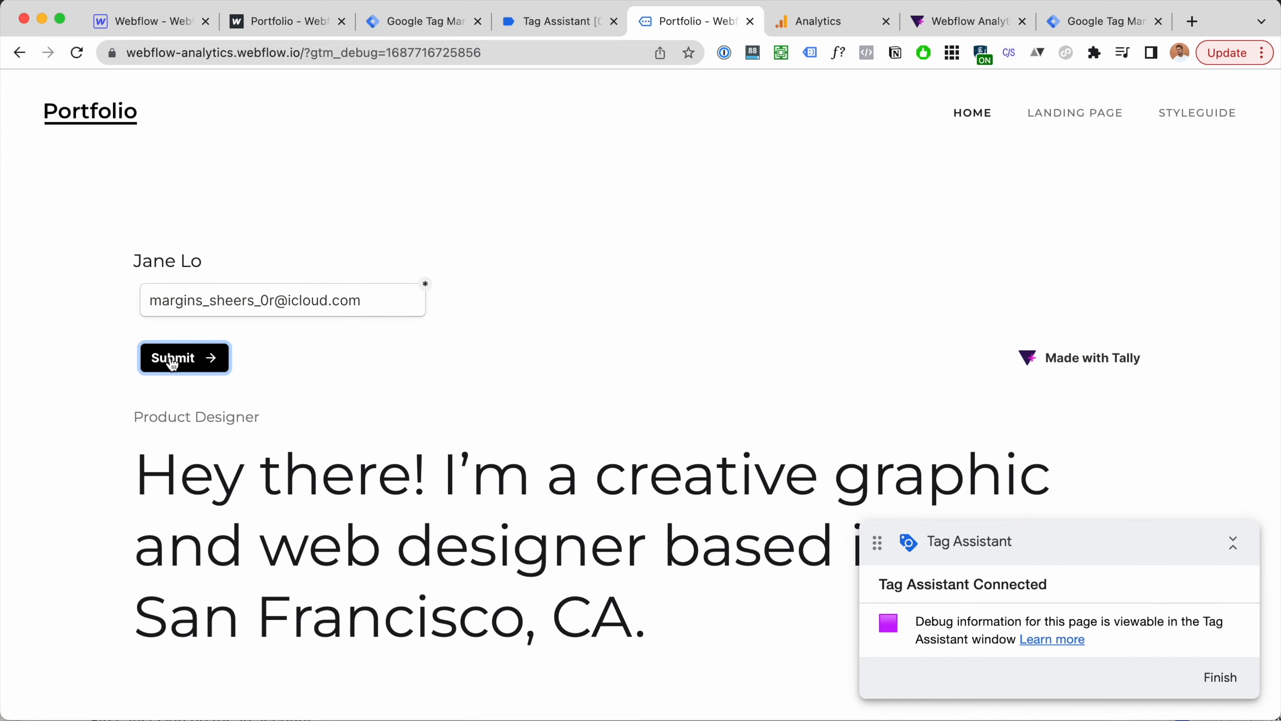
# Step: Resubmit the Tally form on the Portfolio site and return to DebugView
pyautogui.click(172, 359)
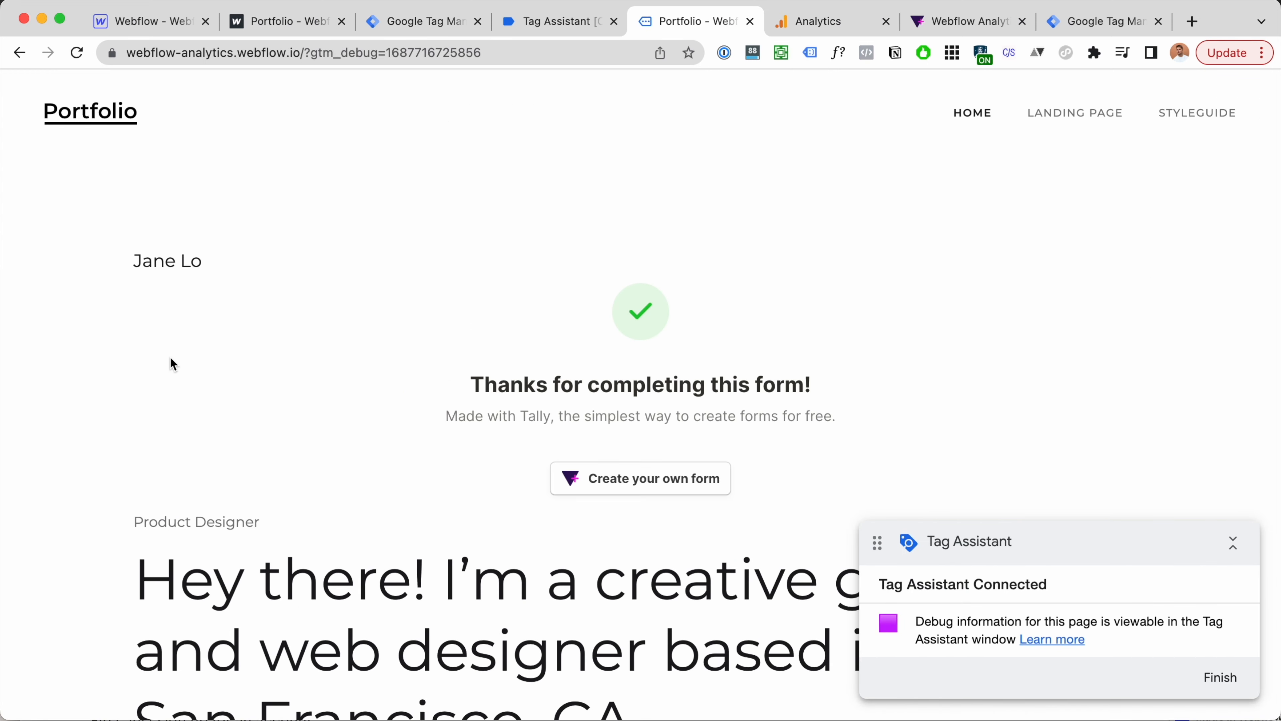
pyautogui.click(819, 25)
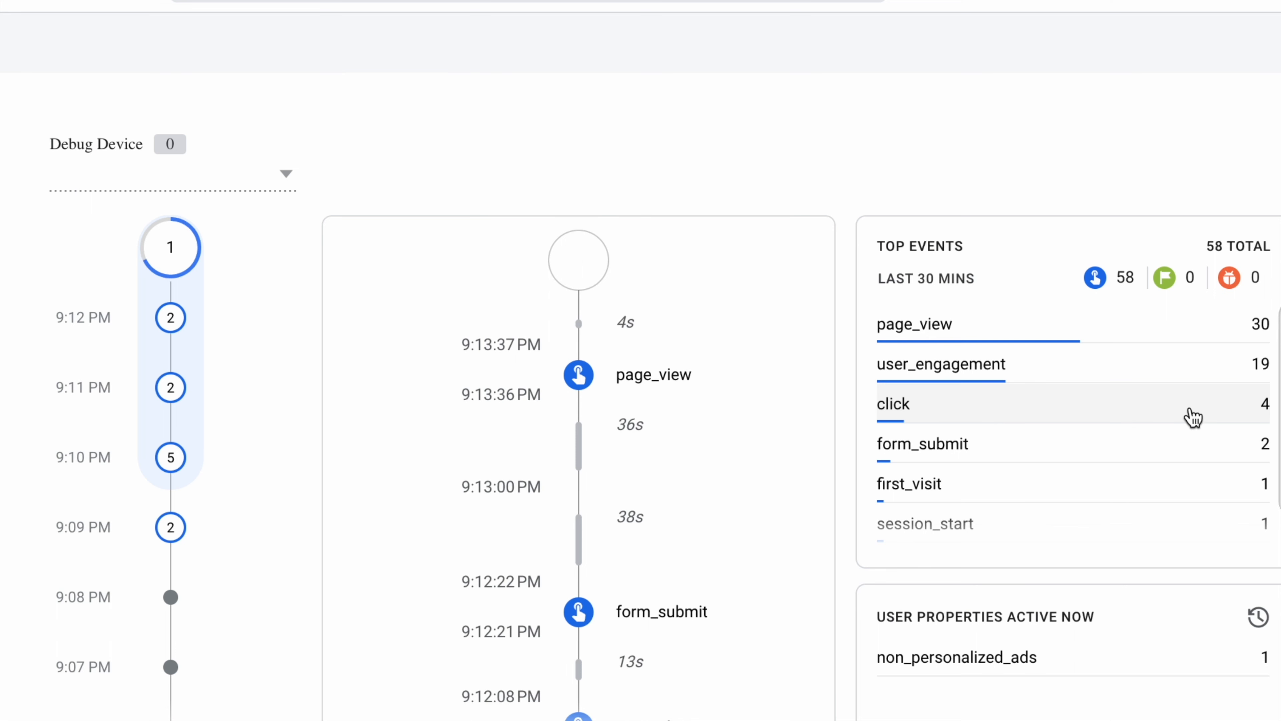
# Step: Pause DebugView to inspect the new form_submit event flagged as a conversion
pyautogui.click(671, 361)
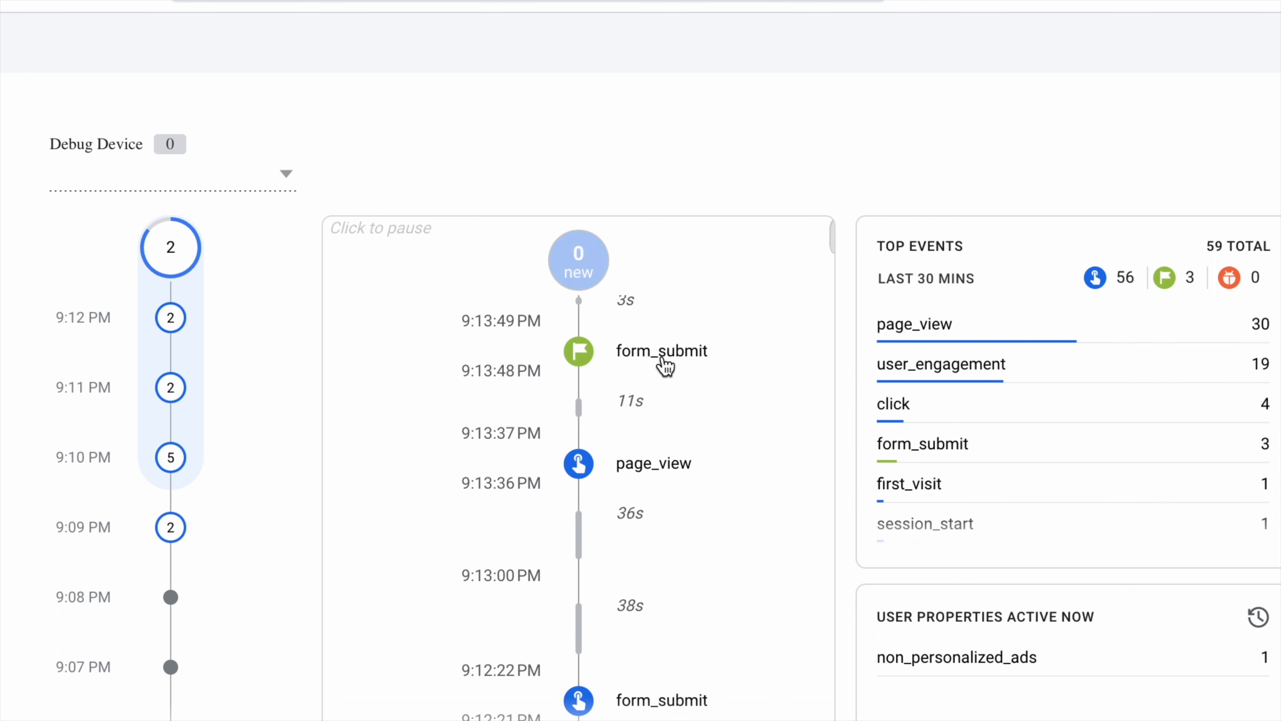
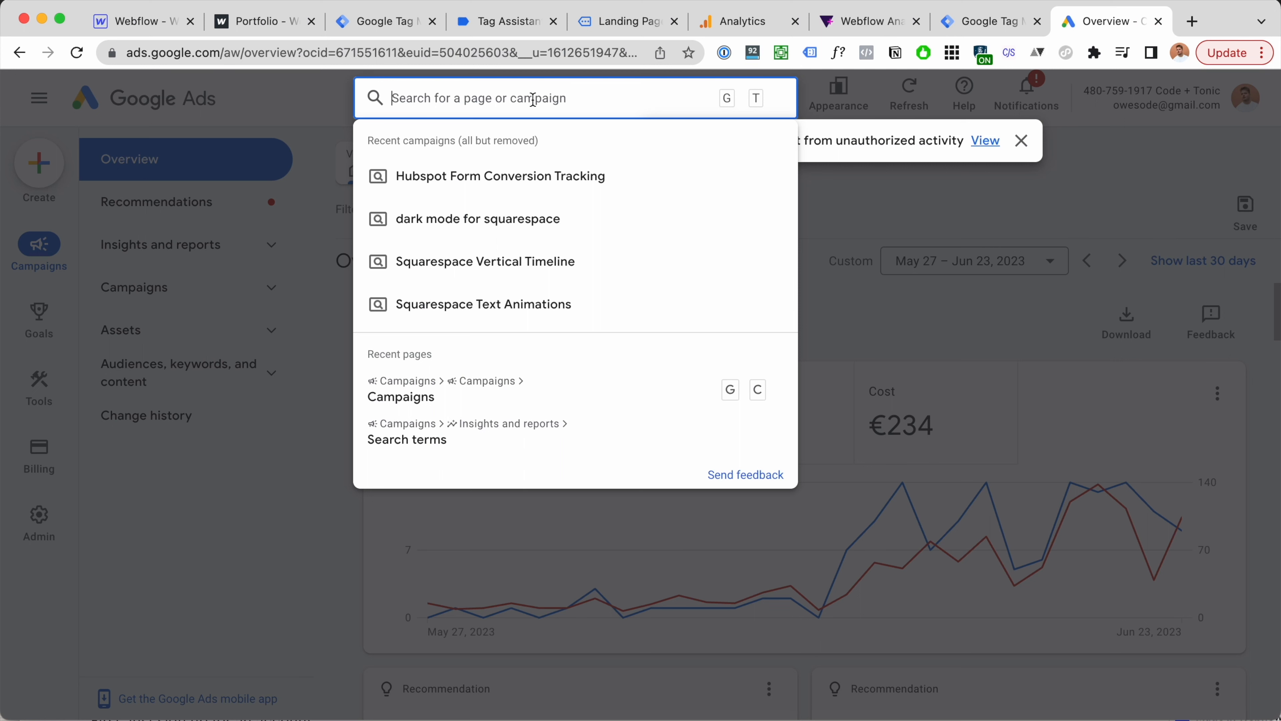
# Step: Go to the Google Ads Conversions summary page, dismissing the account security warning
pyautogui.write('convere')
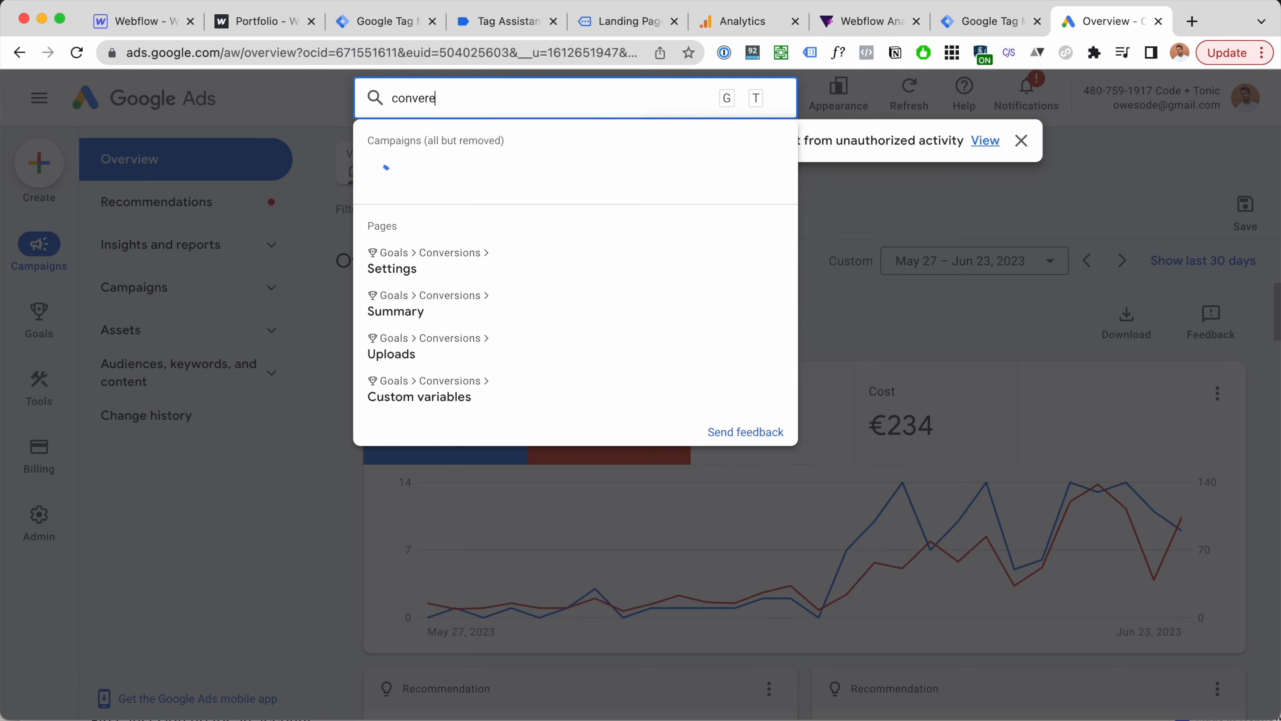
pyautogui.write('sion')
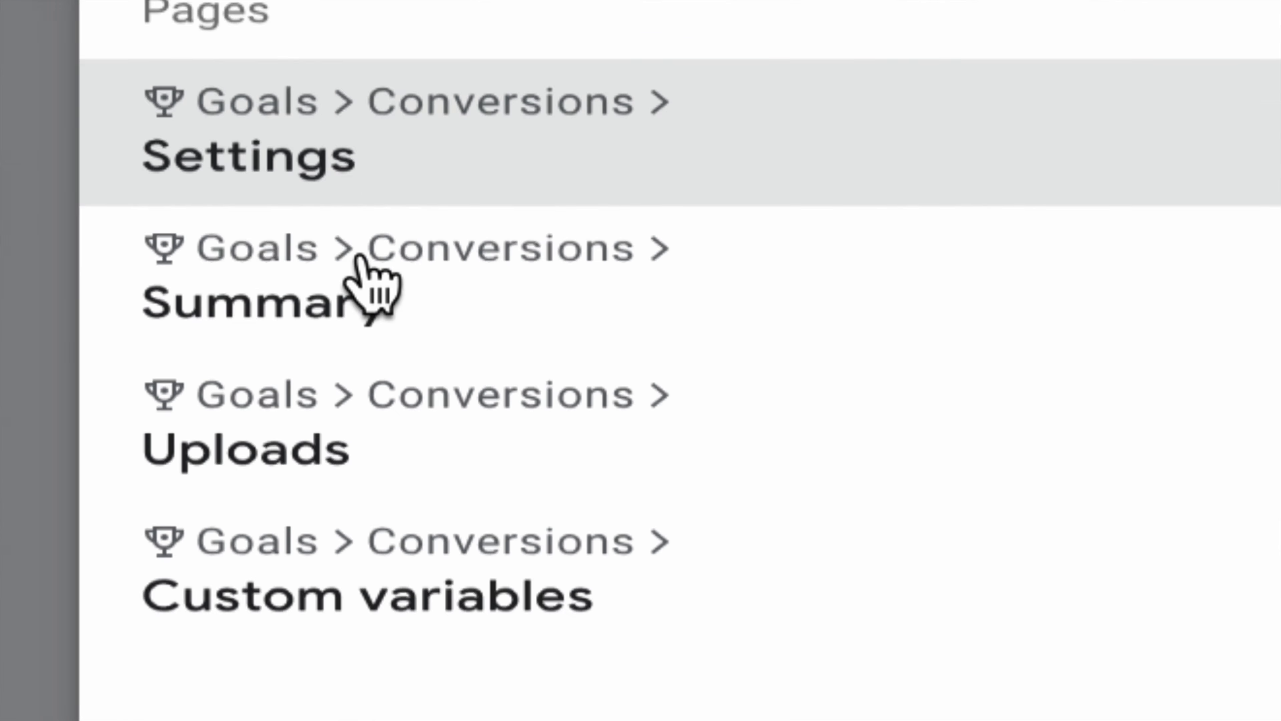
pyautogui.click(373, 283)
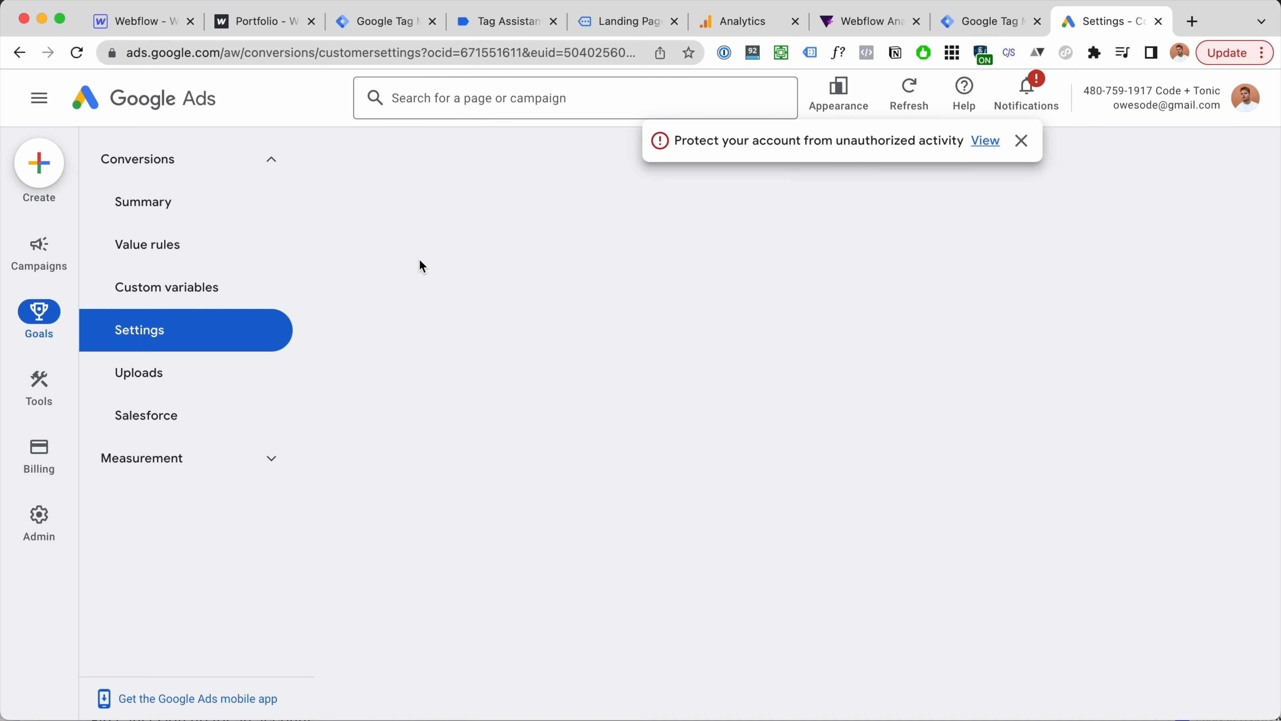
pyautogui.click(1022, 141)
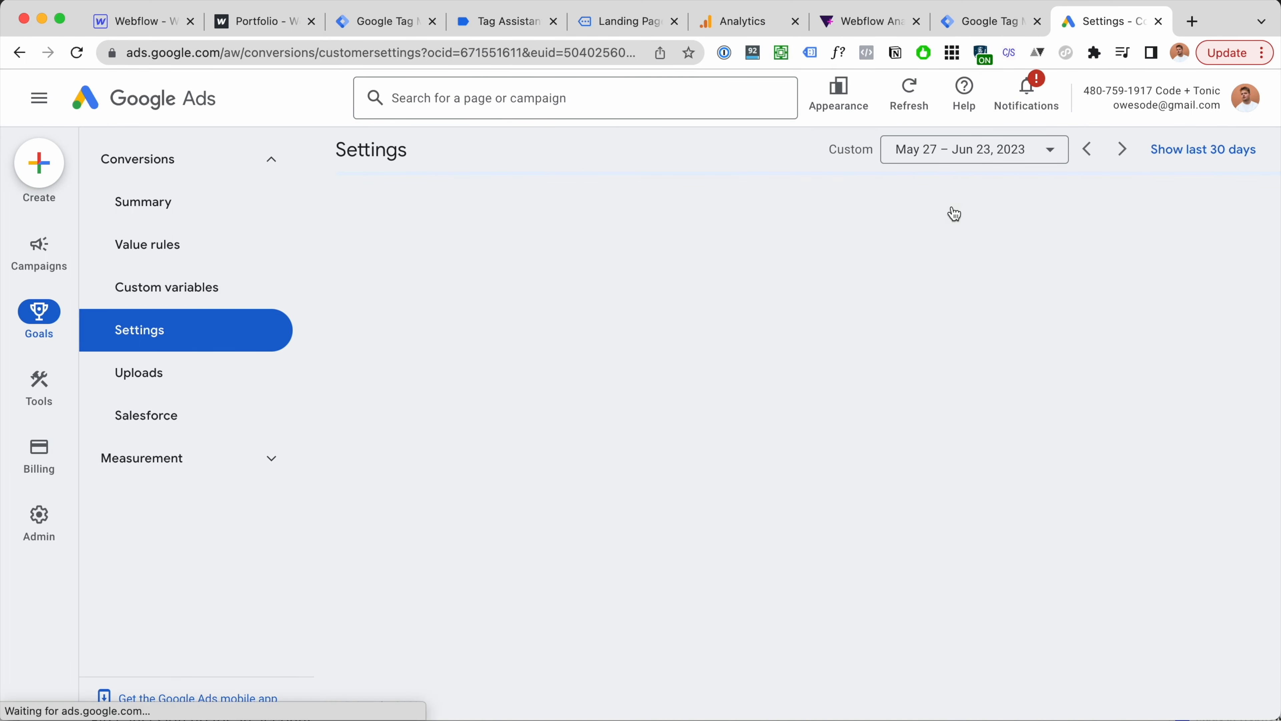
pyautogui.click(165, 203)
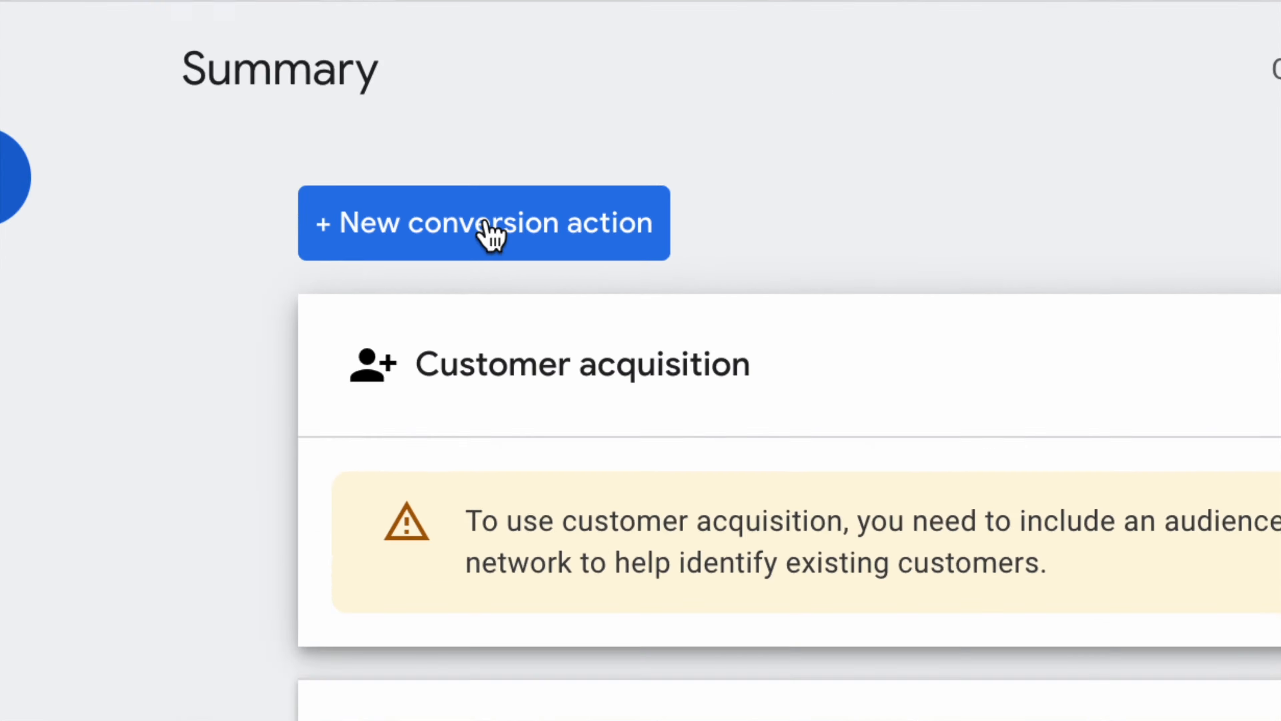
pyautogui.click(487, 222)
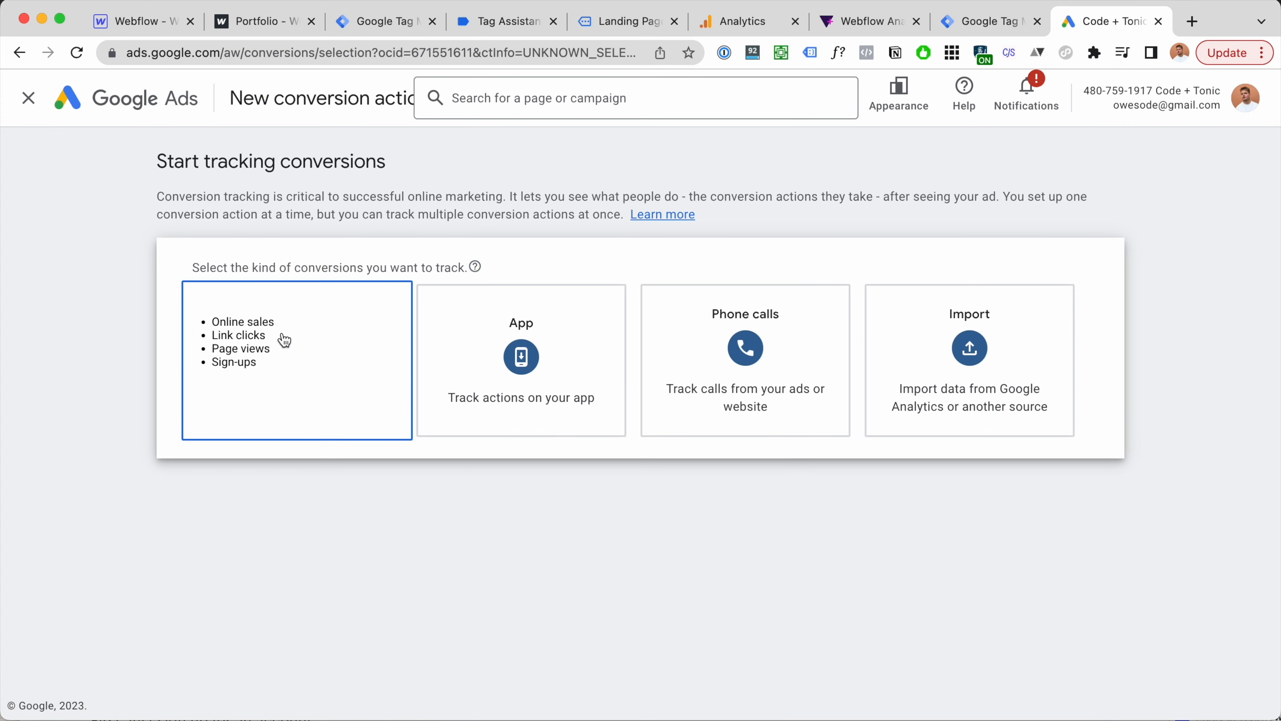
pyautogui.click(284, 342)
pyautogui.click(332, 366)
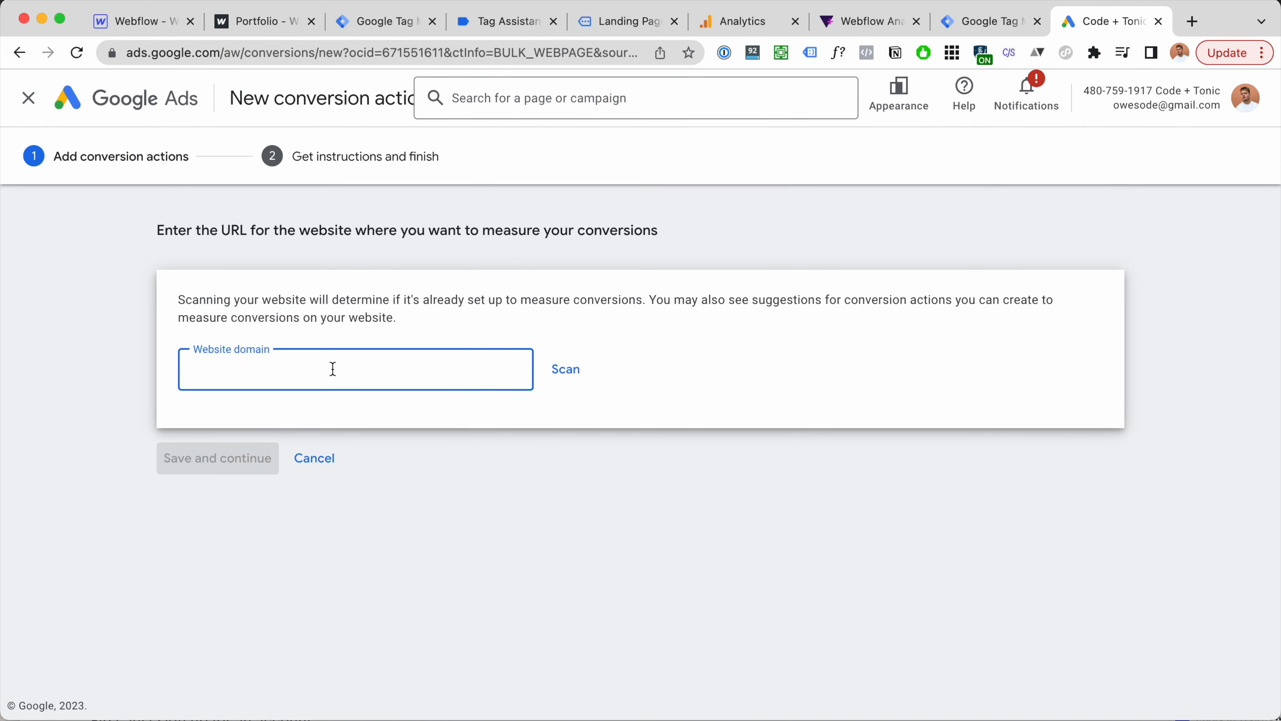
pyautogui.write('https://webflow-analytics.webflow.io/')
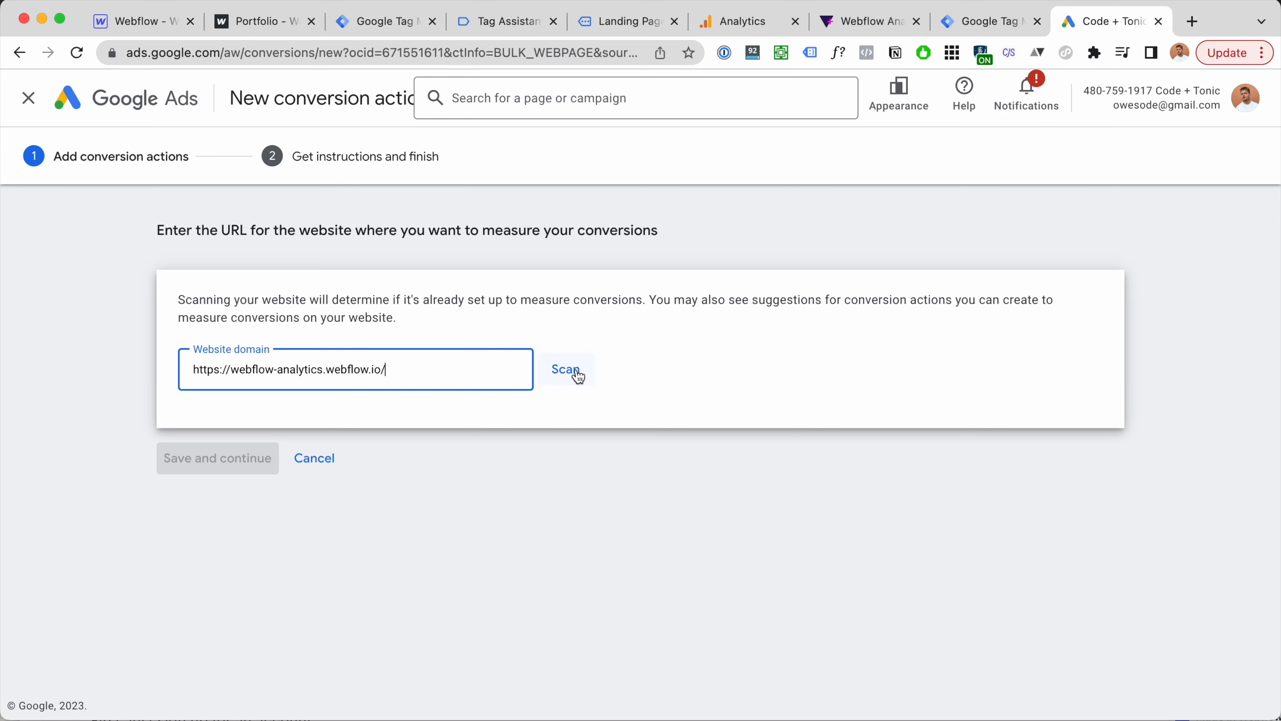
pyautogui.click(570, 370)
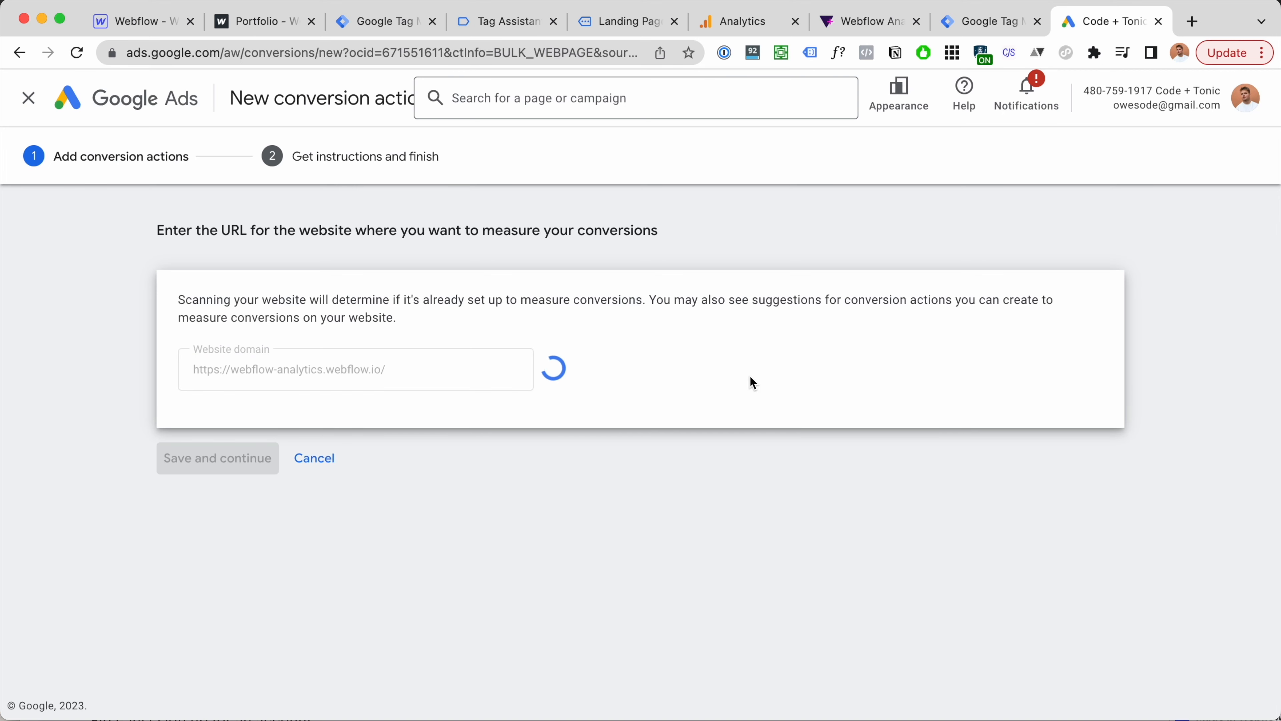
pyautogui.scroll(-4, 750, 375)
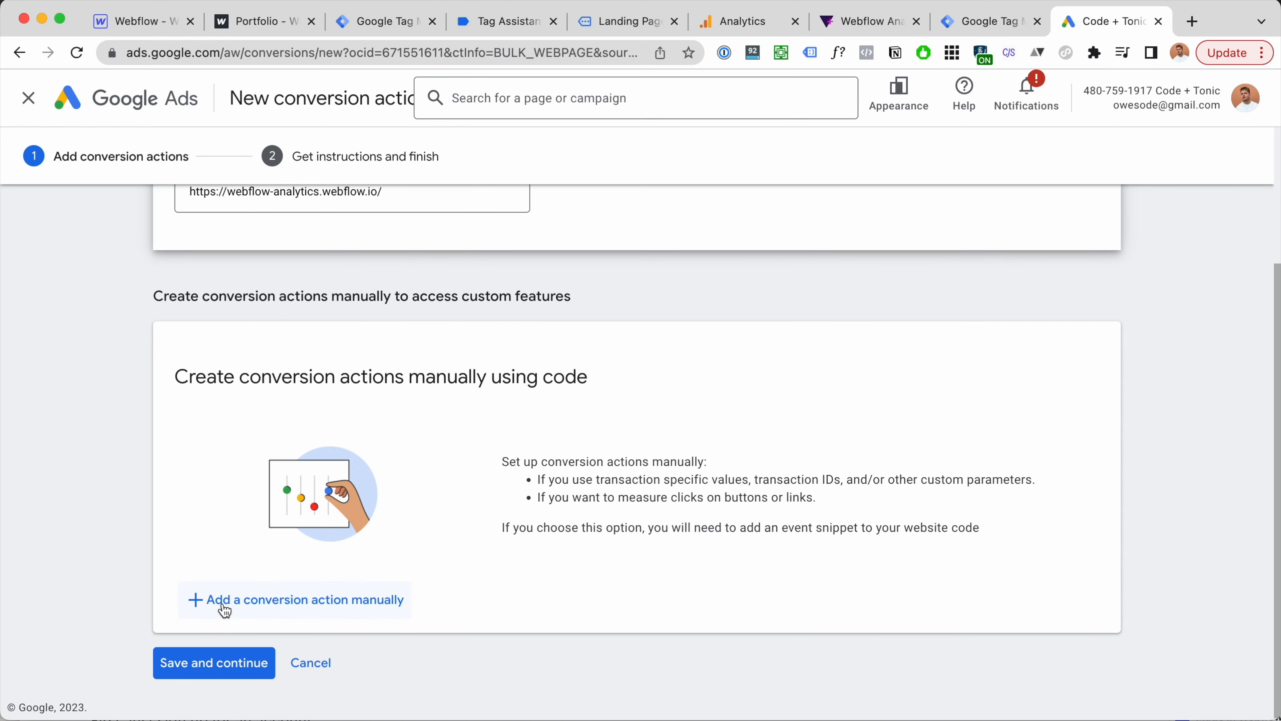
# Step: Set up the action manually with goal category Submit lead form, named 'Lead Form Submit'
pyautogui.click(225, 603)
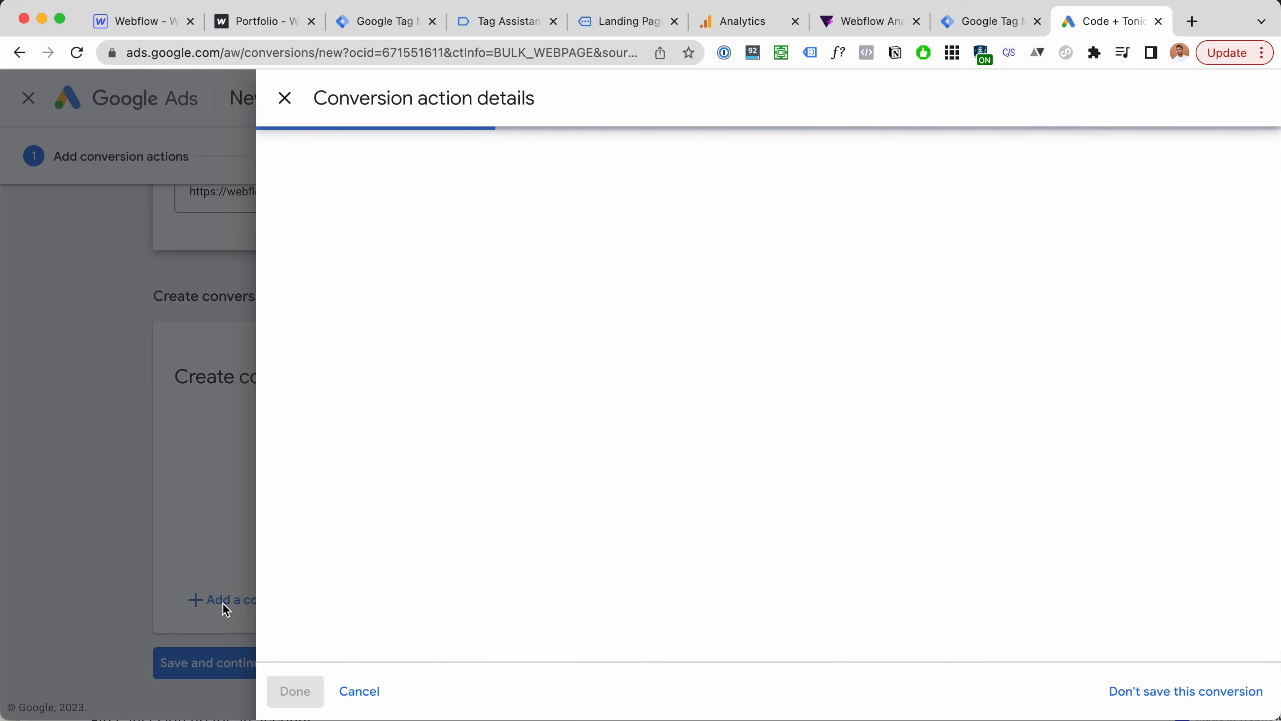
pyautogui.click(641, 325)
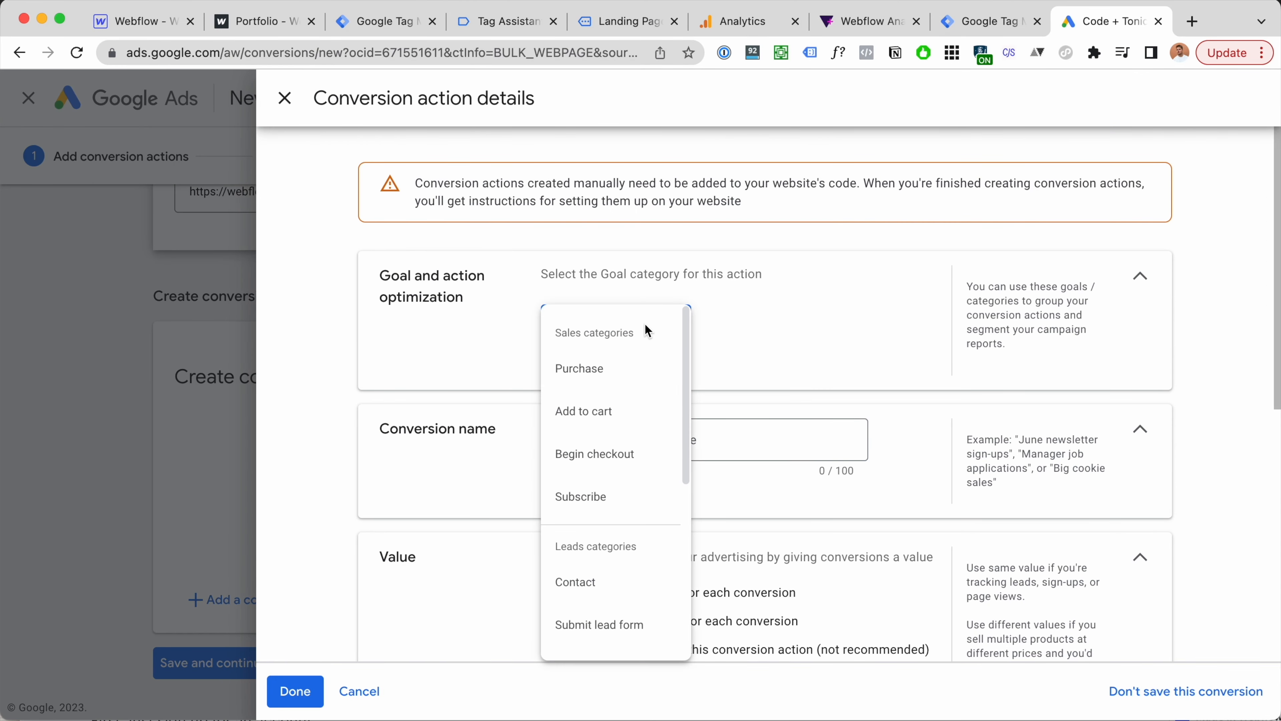
pyautogui.scroll(-3, 659, 388)
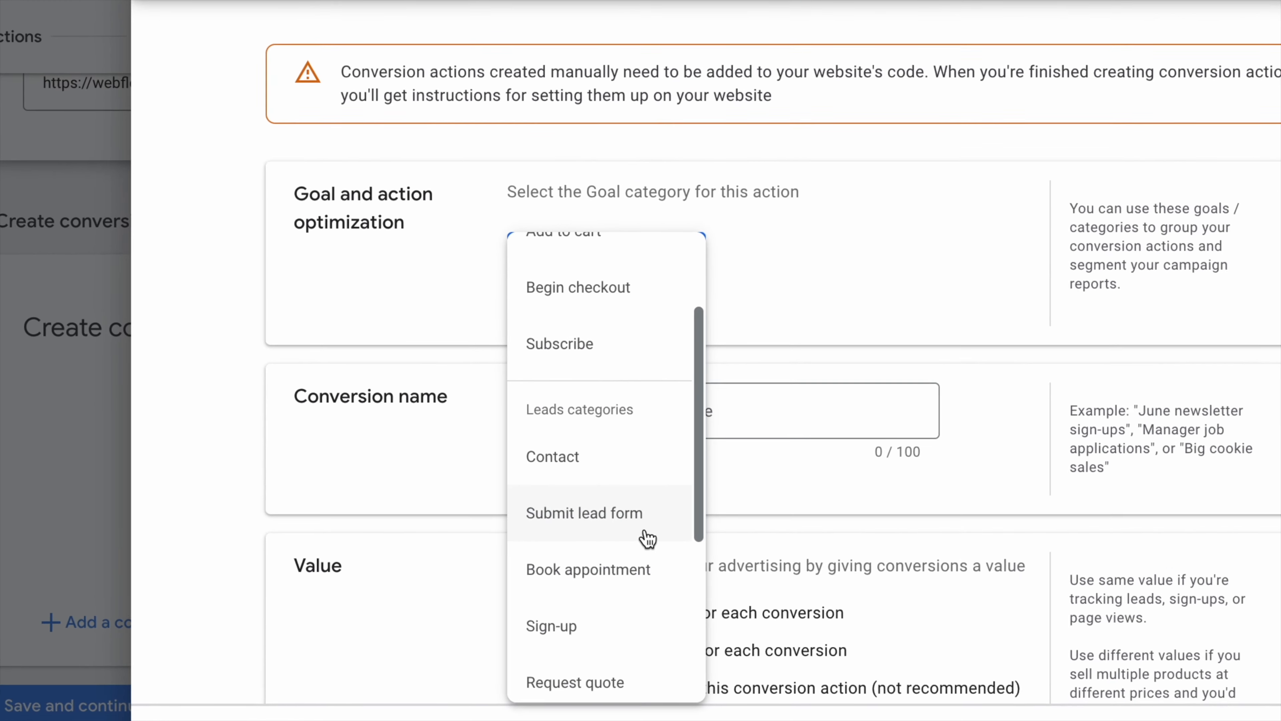
pyautogui.scroll(-1, 655, 491)
pyautogui.click(644, 468)
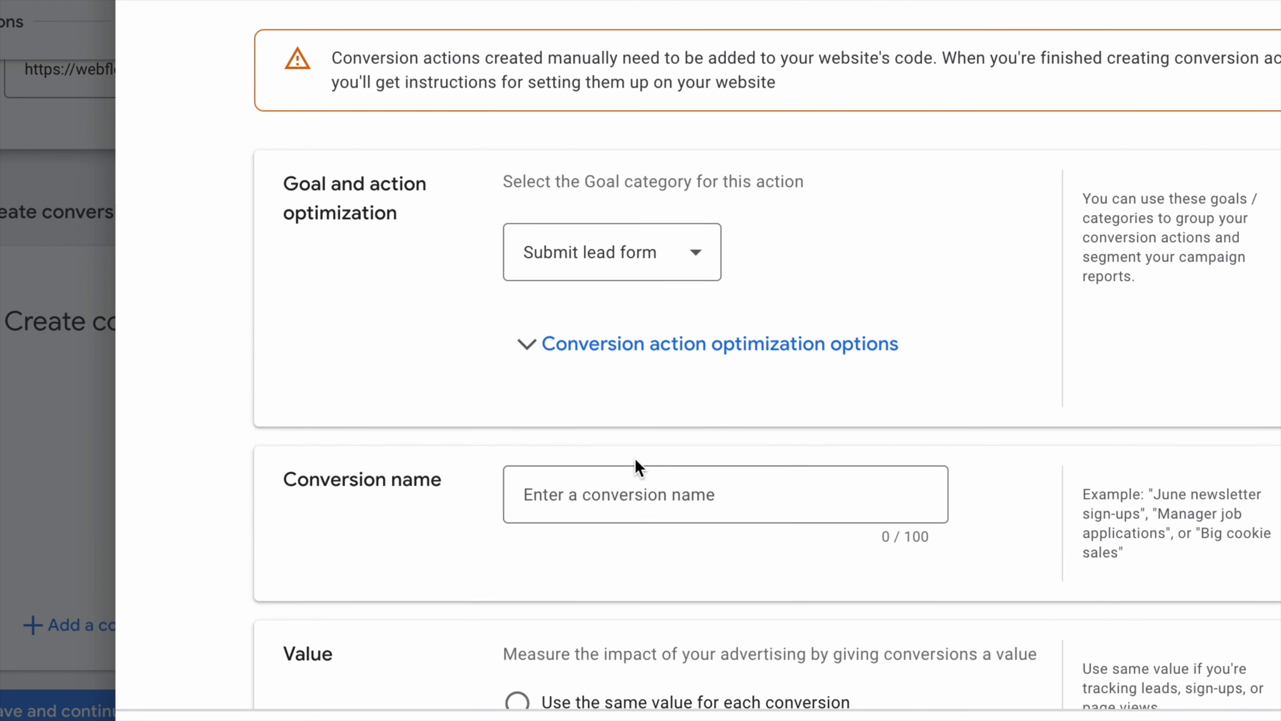
pyautogui.click(645, 499)
pyautogui.write('Led')
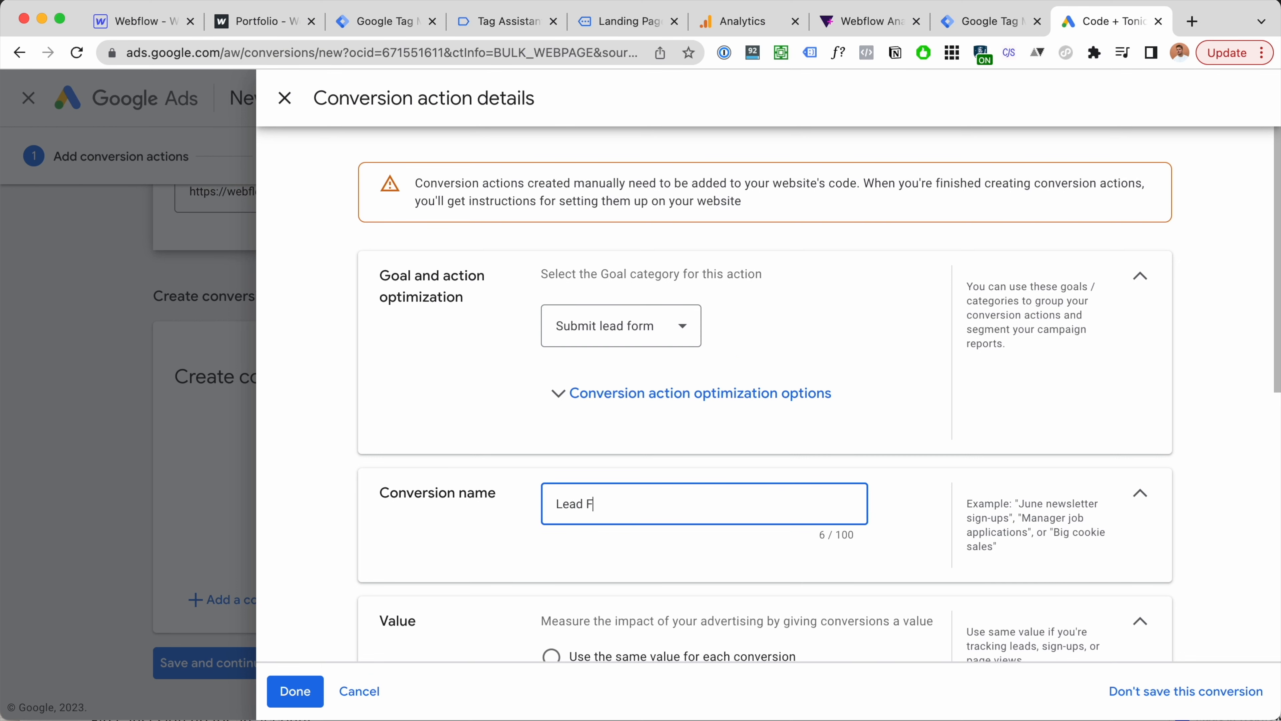
# Step: Choose Don't use a value and Count: One, then confirm the action details
pyautogui.scroll(-5, 682, 473)
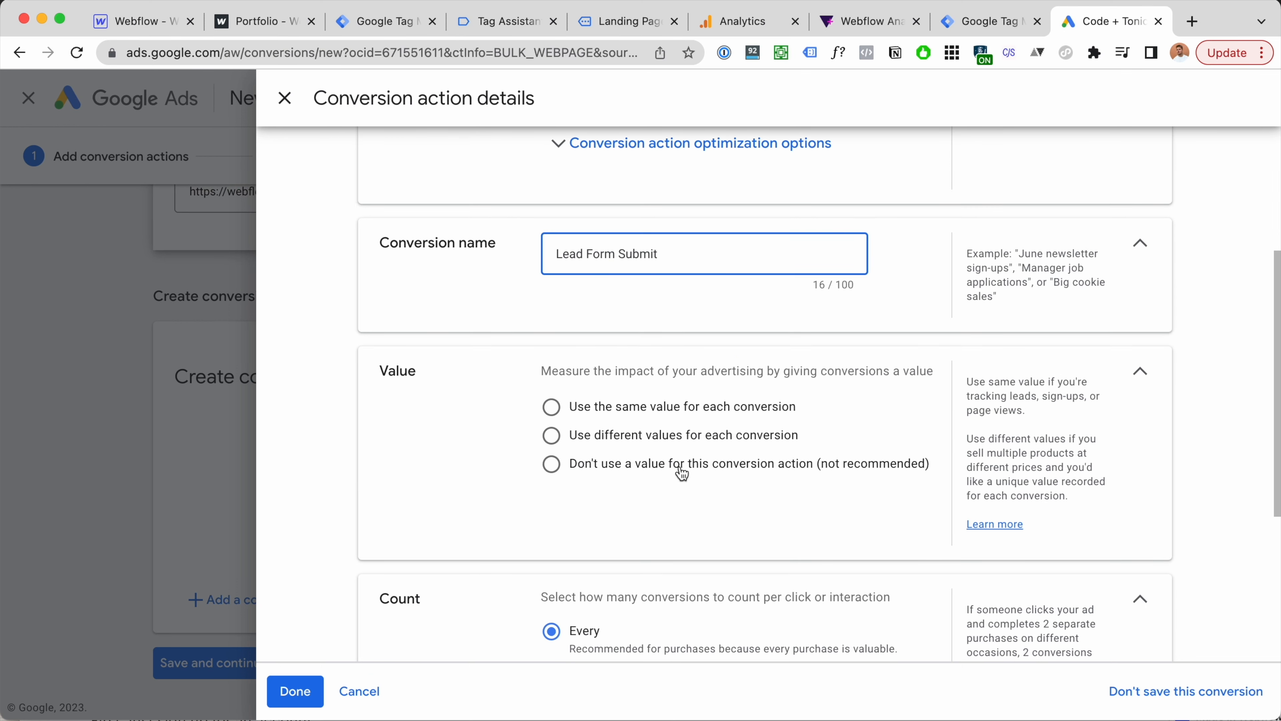
pyautogui.click(681, 467)
pyautogui.scroll(-3, 682, 472)
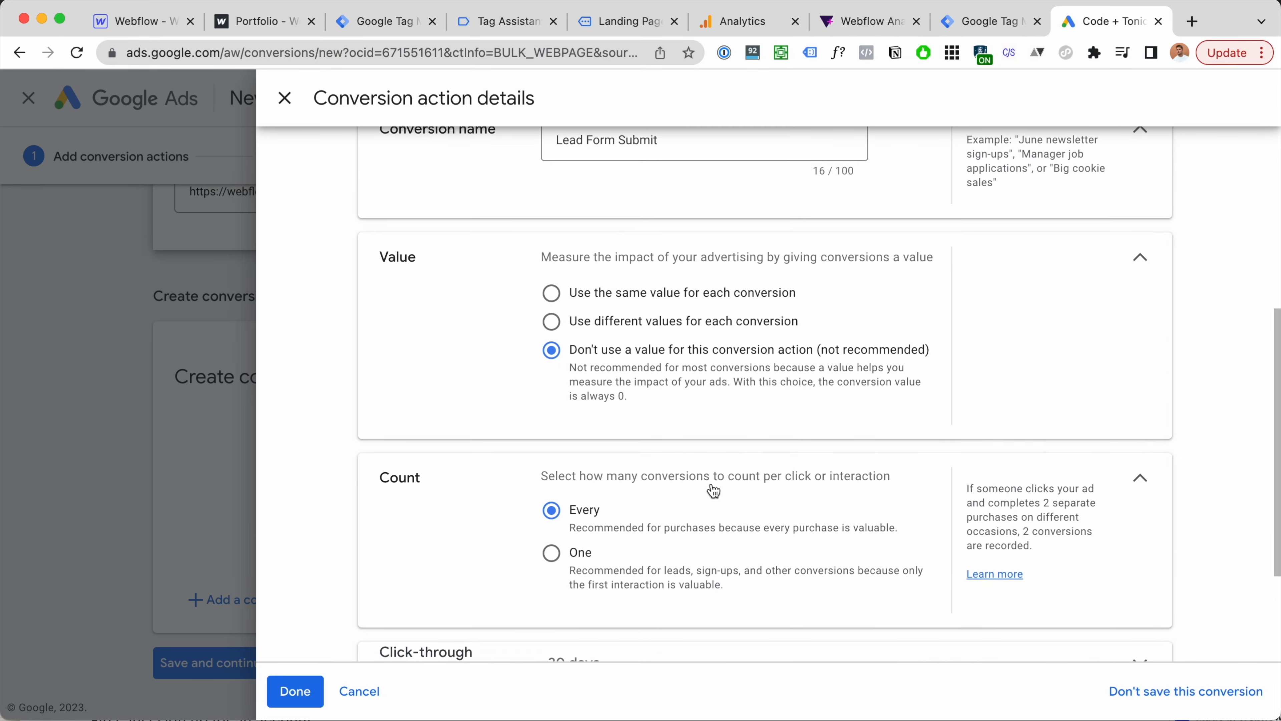
pyautogui.click(584, 537)
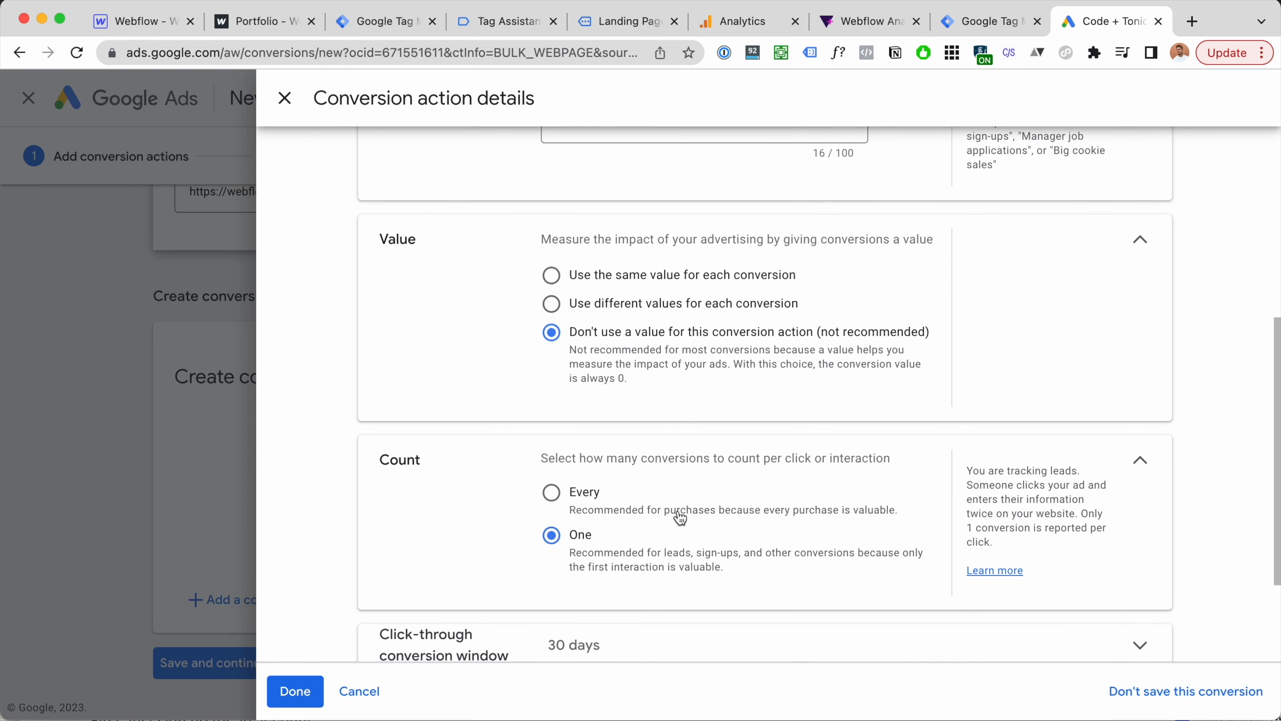
pyautogui.scroll(-2, 655, 530)
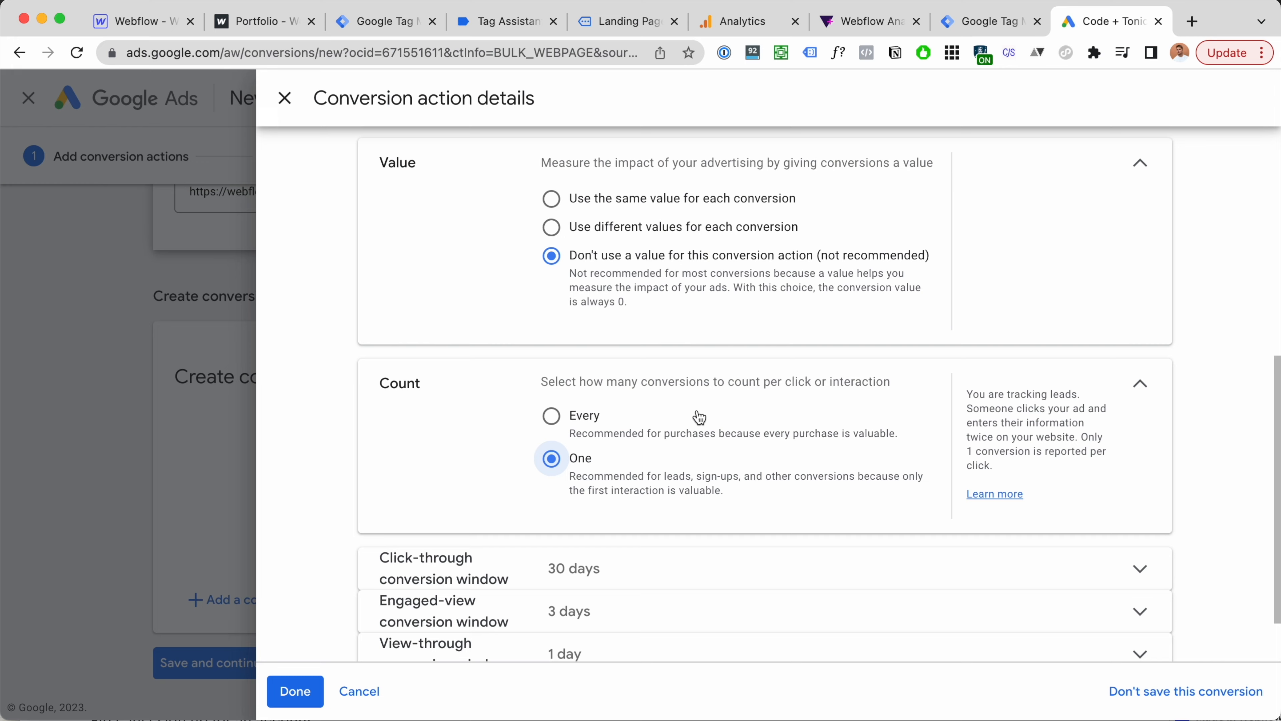
pyautogui.scroll(-2, 630, 402)
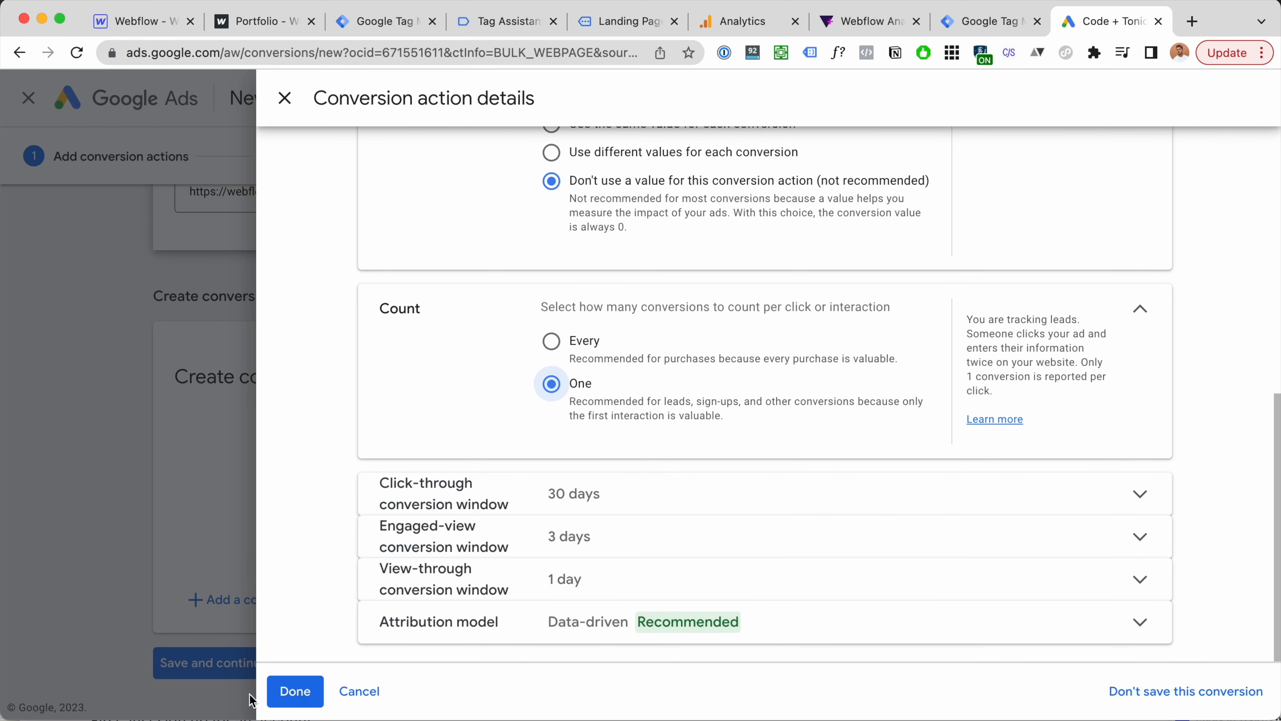
pyautogui.click(295, 691)
pyautogui.scroll(-2, 910, 290)
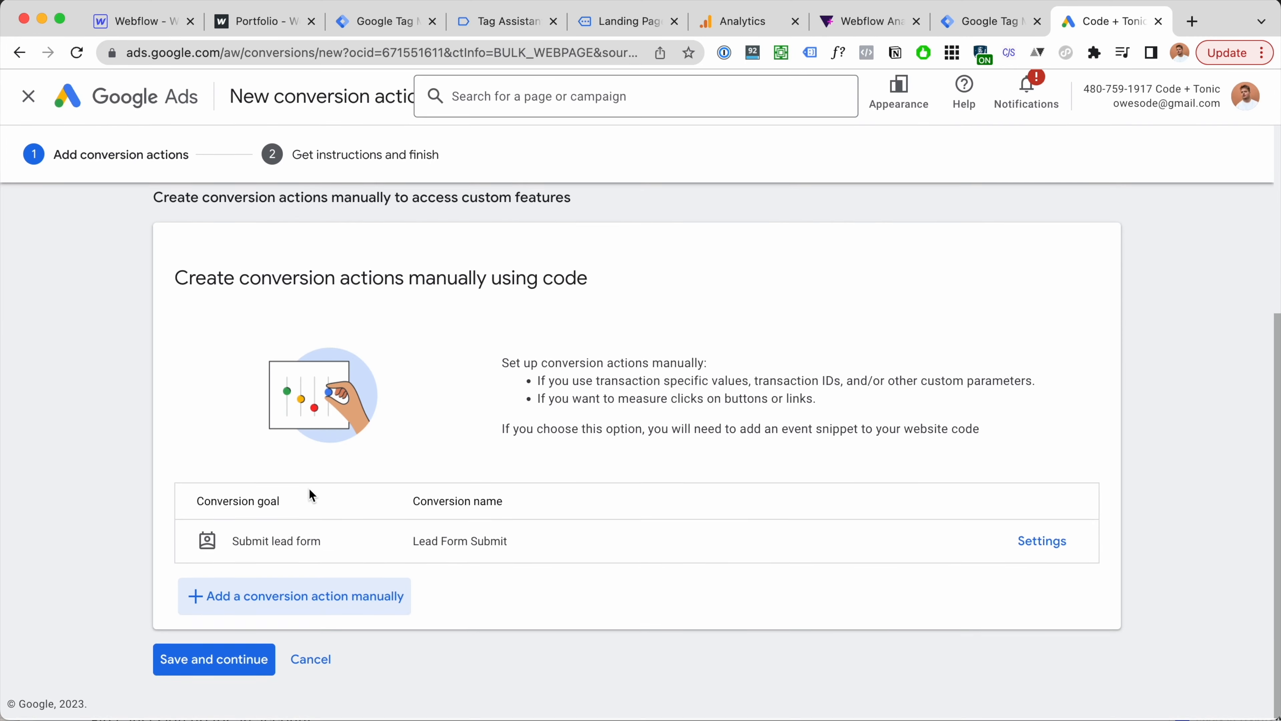
# Step: Save the conversion action, show its Use Google Tag Manager setup details, and place Google Ads beside GTM
pyautogui.click(215, 664)
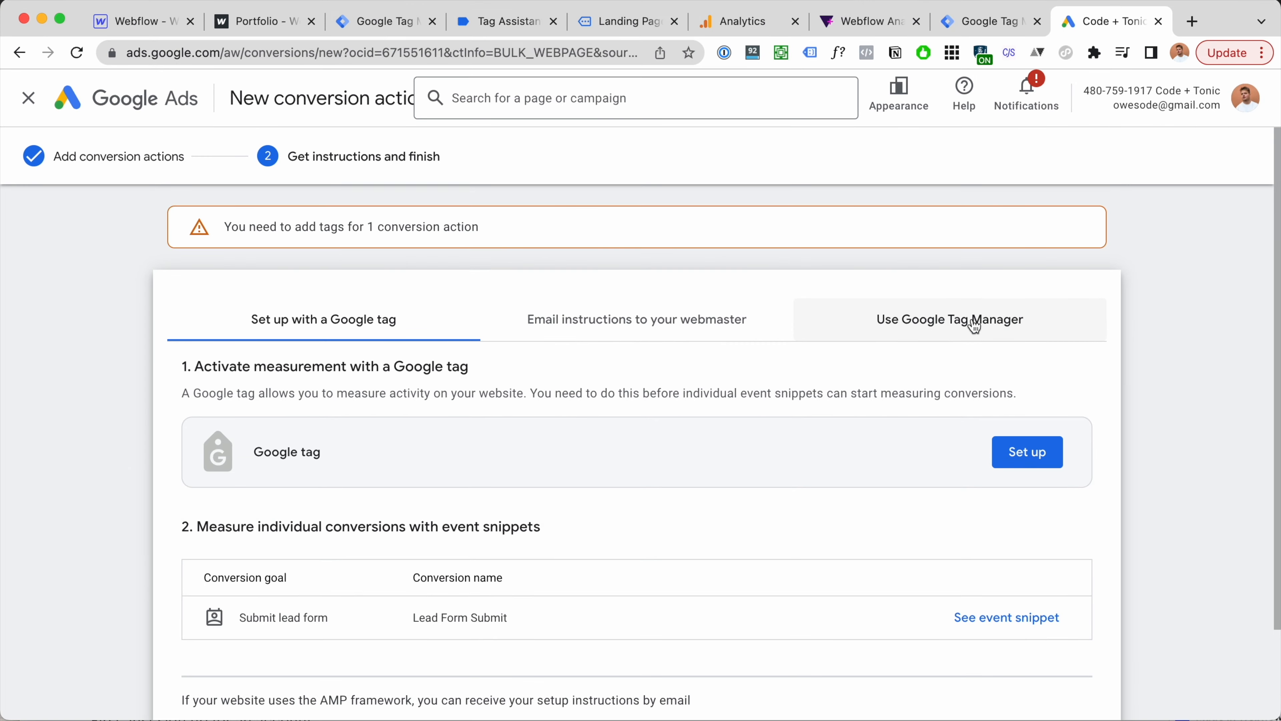
pyautogui.click(974, 326)
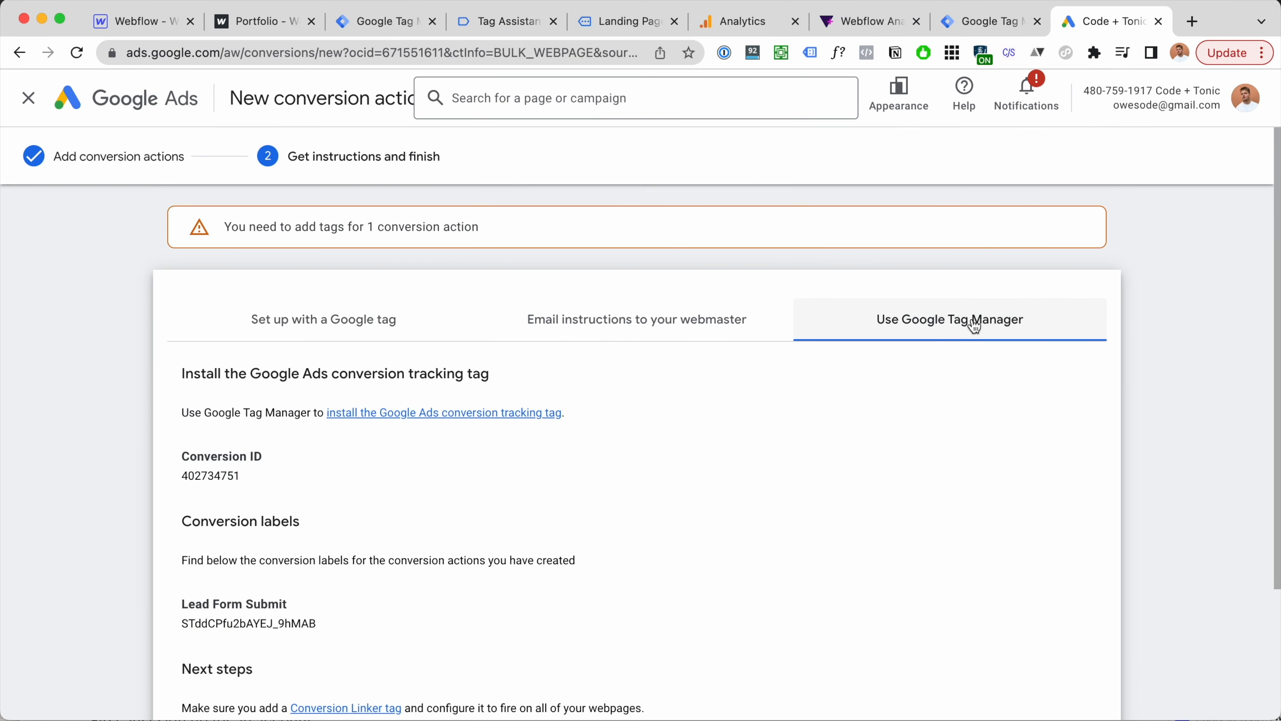
pyautogui.moveTo(1100, 21); pyautogui.dragTo(496, 25)
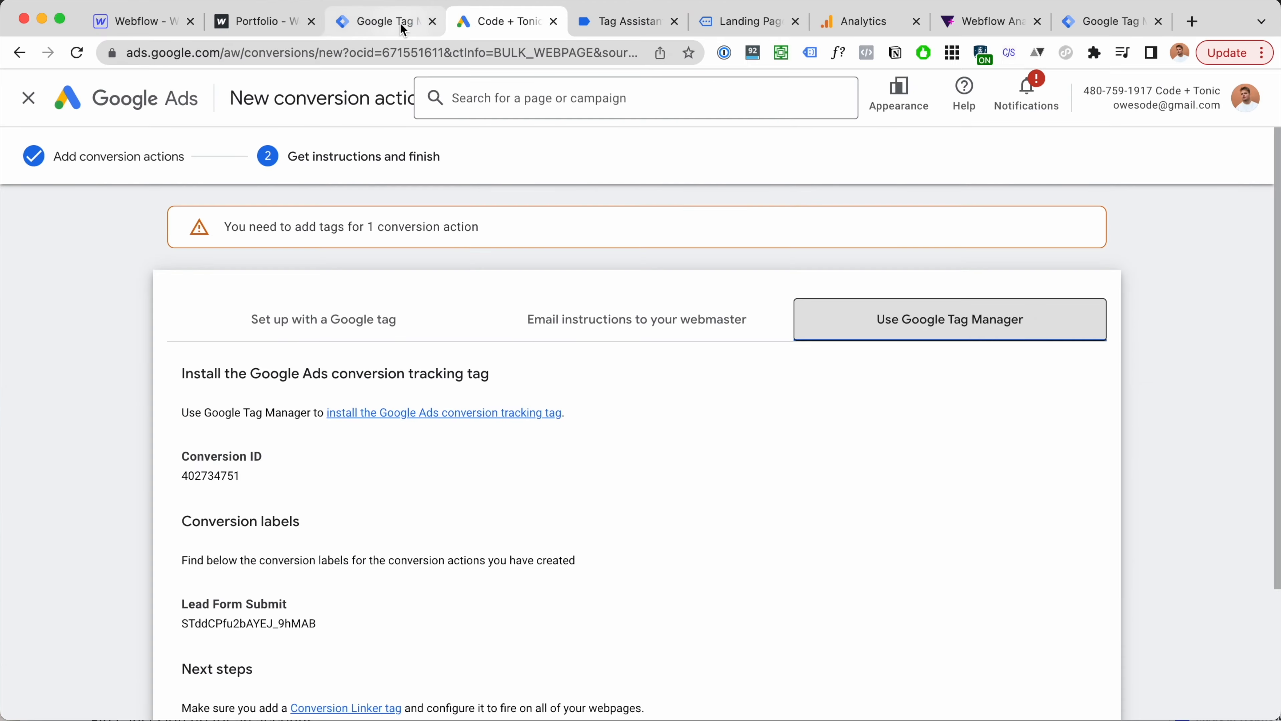
# Step: In Tag Manager, create a new tag of type Google Ads Conversion Tracking
pyautogui.click(404, 30)
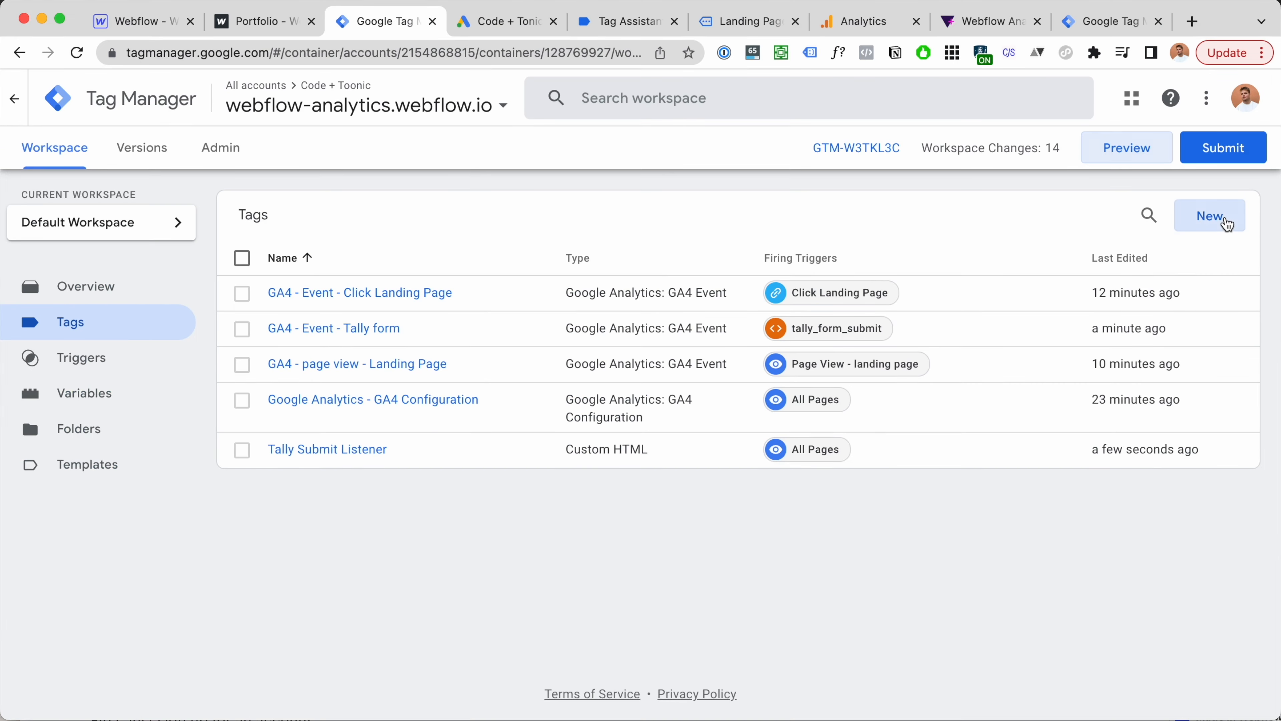
pyautogui.click(1228, 224)
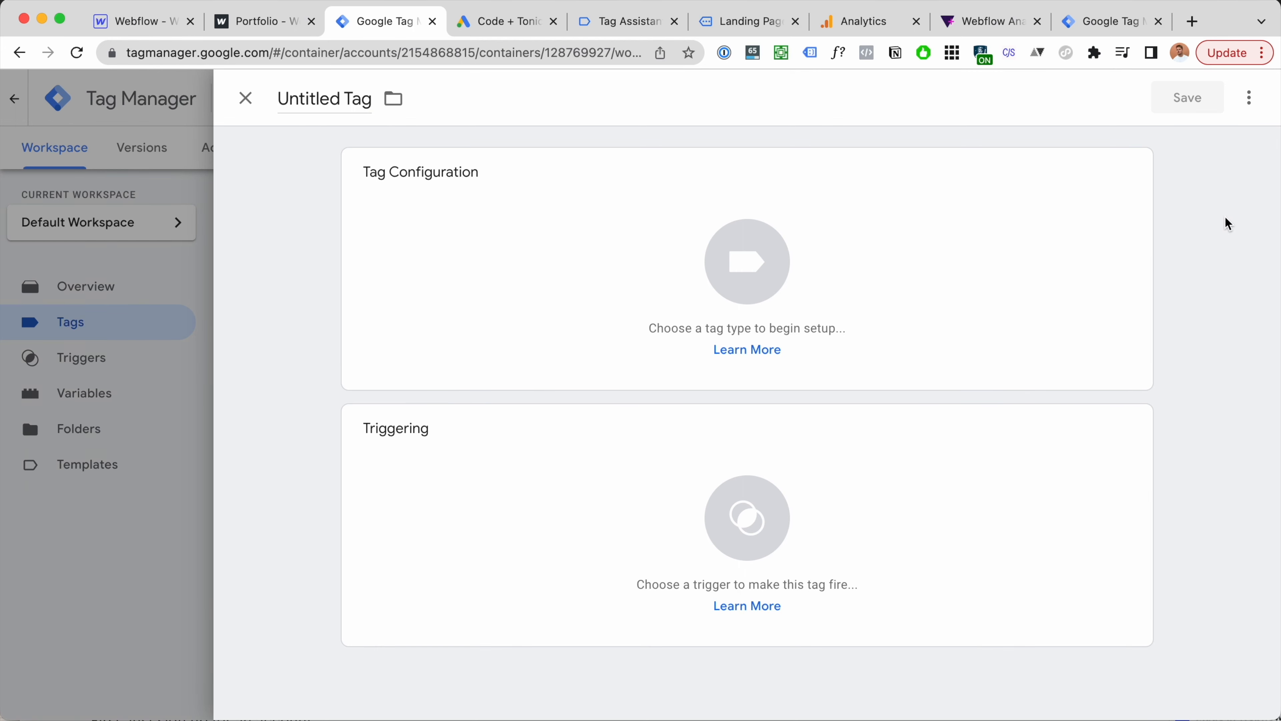
pyautogui.click(899, 256)
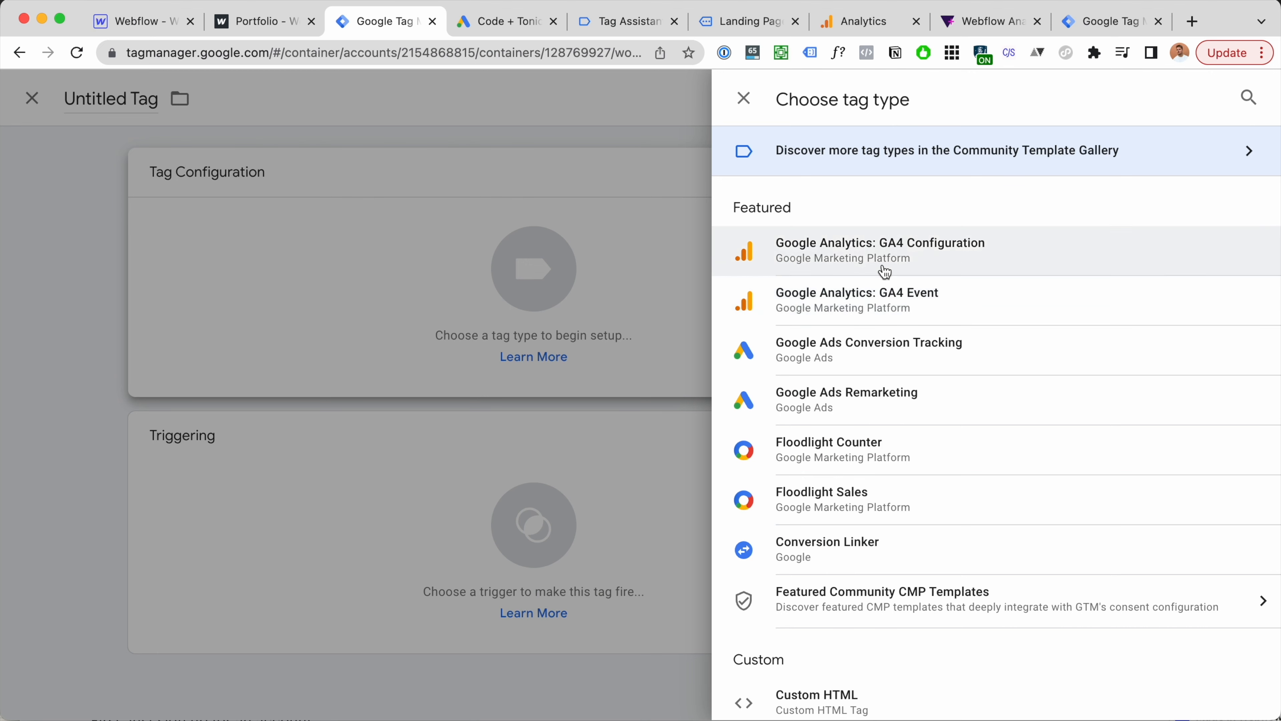
pyautogui.scroll(-1, 1006, 252)
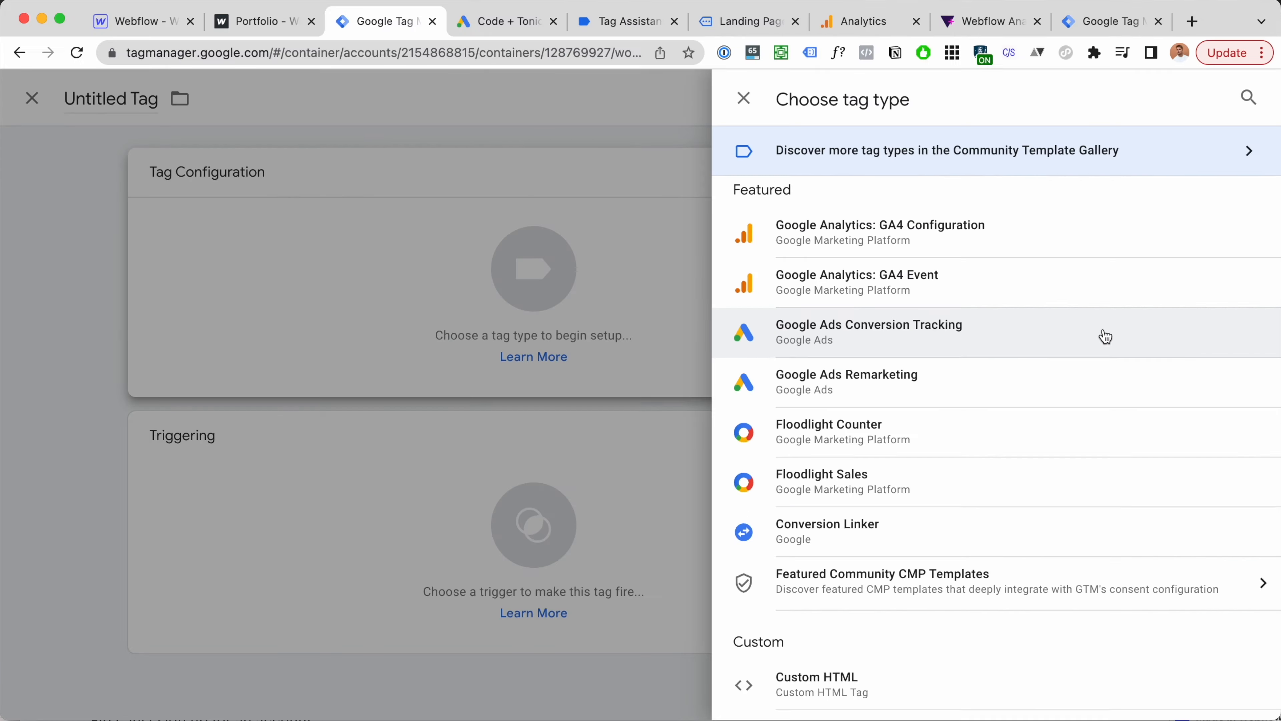
pyautogui.click(1107, 338)
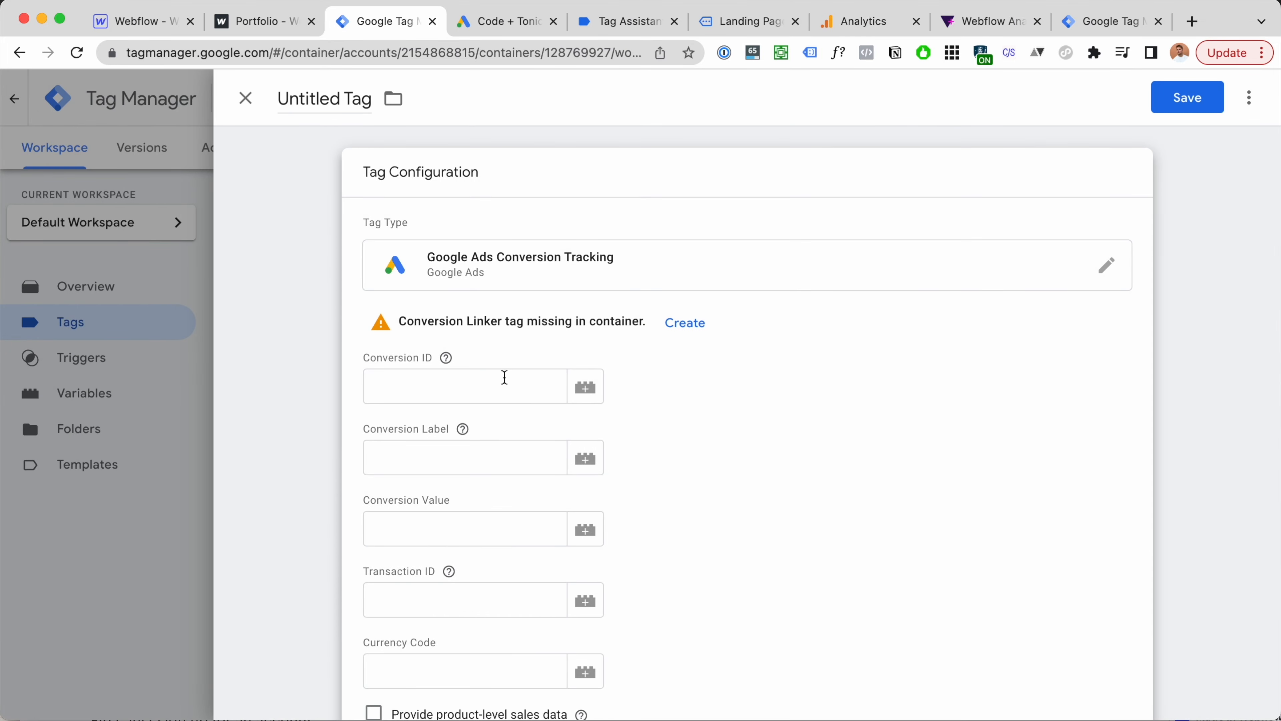
# Step: Copy the Conversion ID from Google Ads into the tag's Conversion ID field
pyautogui.click(505, 378)
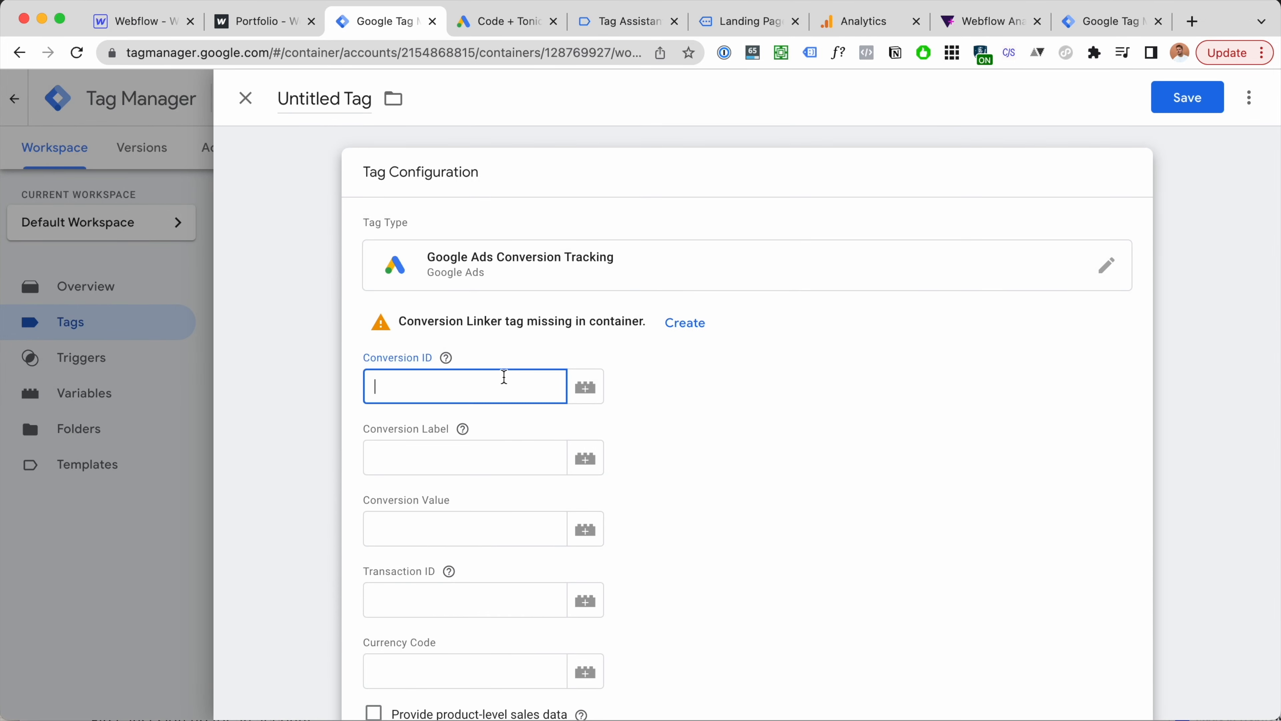
pyautogui.hotkey('ctrl', 'Tab')
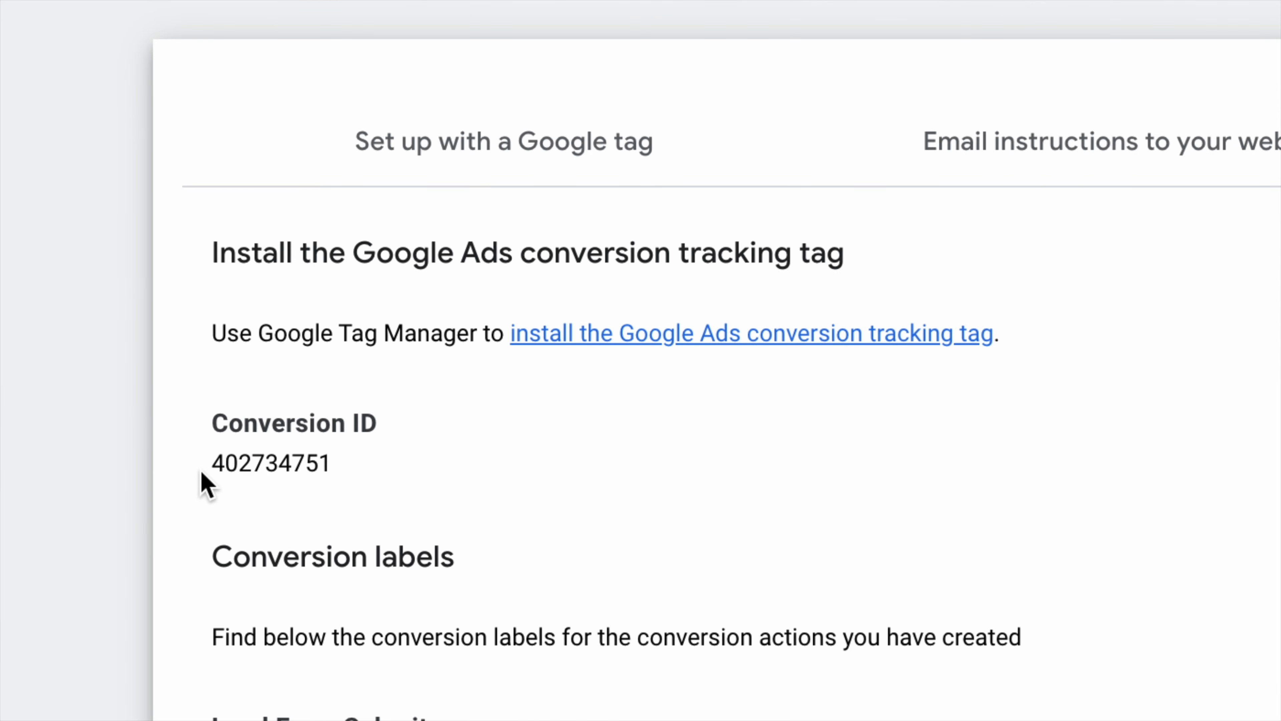
pyautogui.moveTo(180, 476); pyautogui.dragTo(264, 476)
pyautogui.press('super+c')
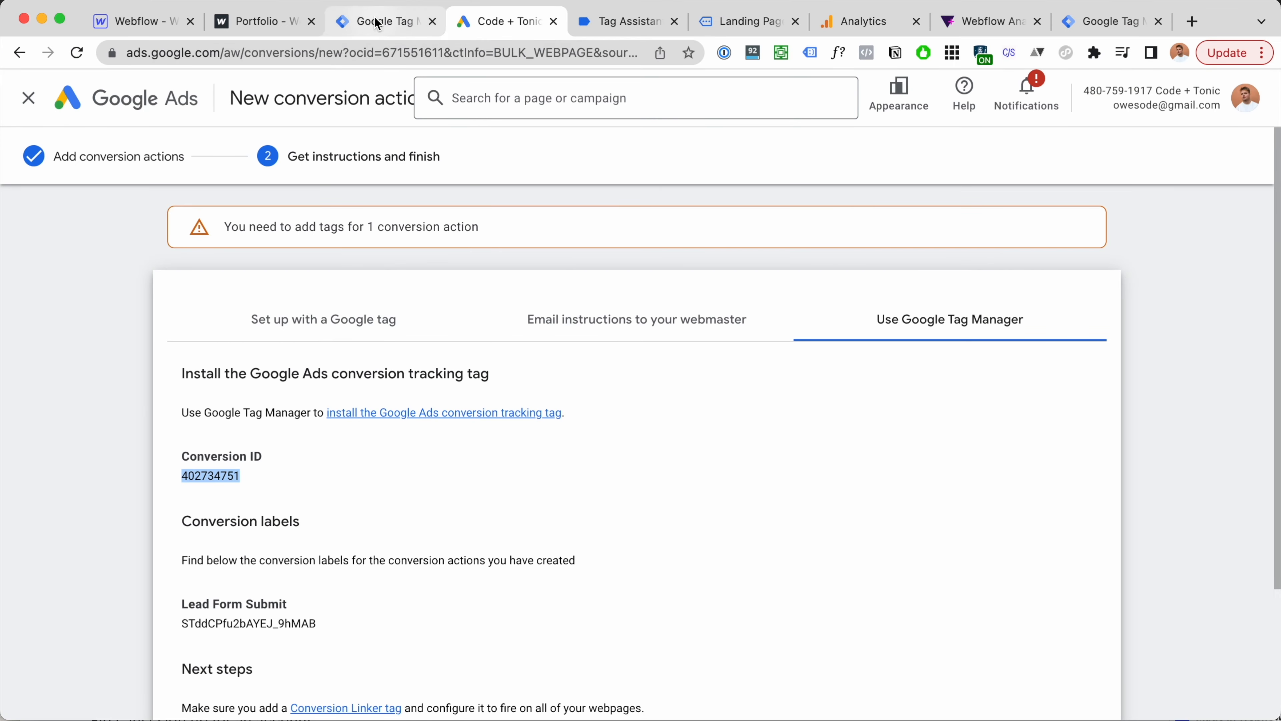
pyautogui.click(383, 21)
pyautogui.press('super+v')
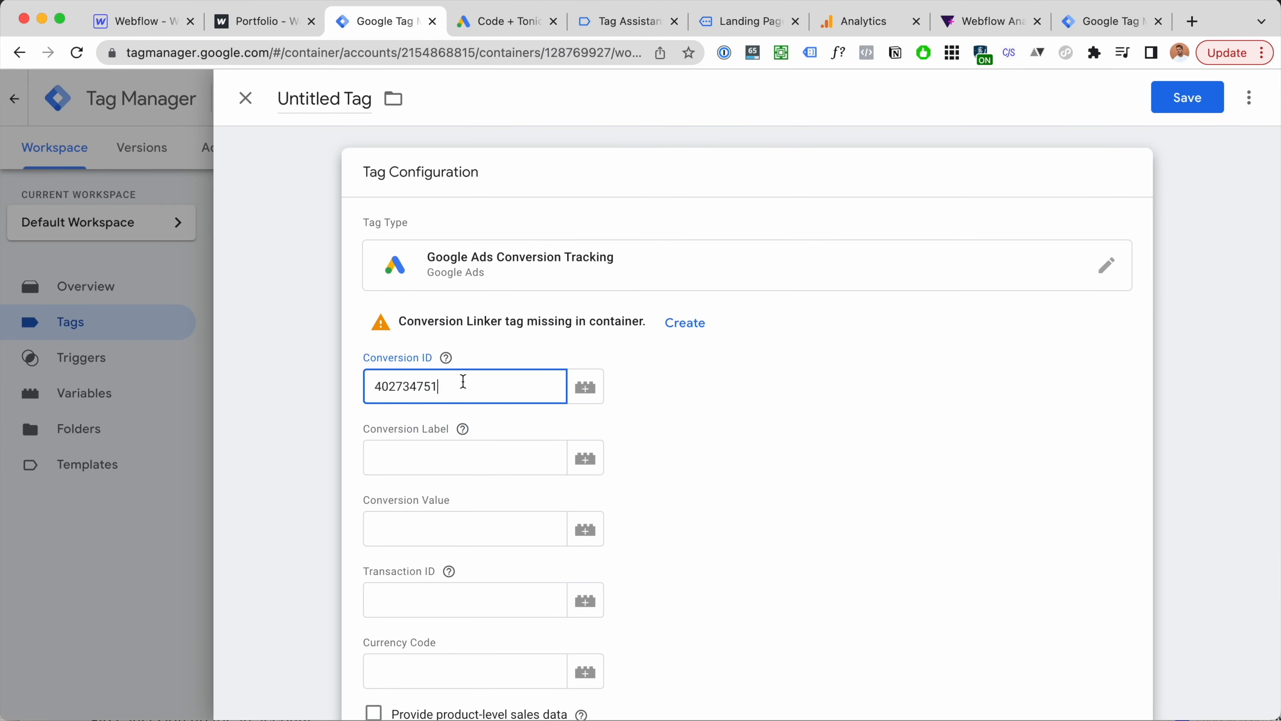
# Step: Copy the full Lead Form Submit conversion label from Google Ads, then return to the tag's Conversion Label field
pyautogui.click(502, 21)
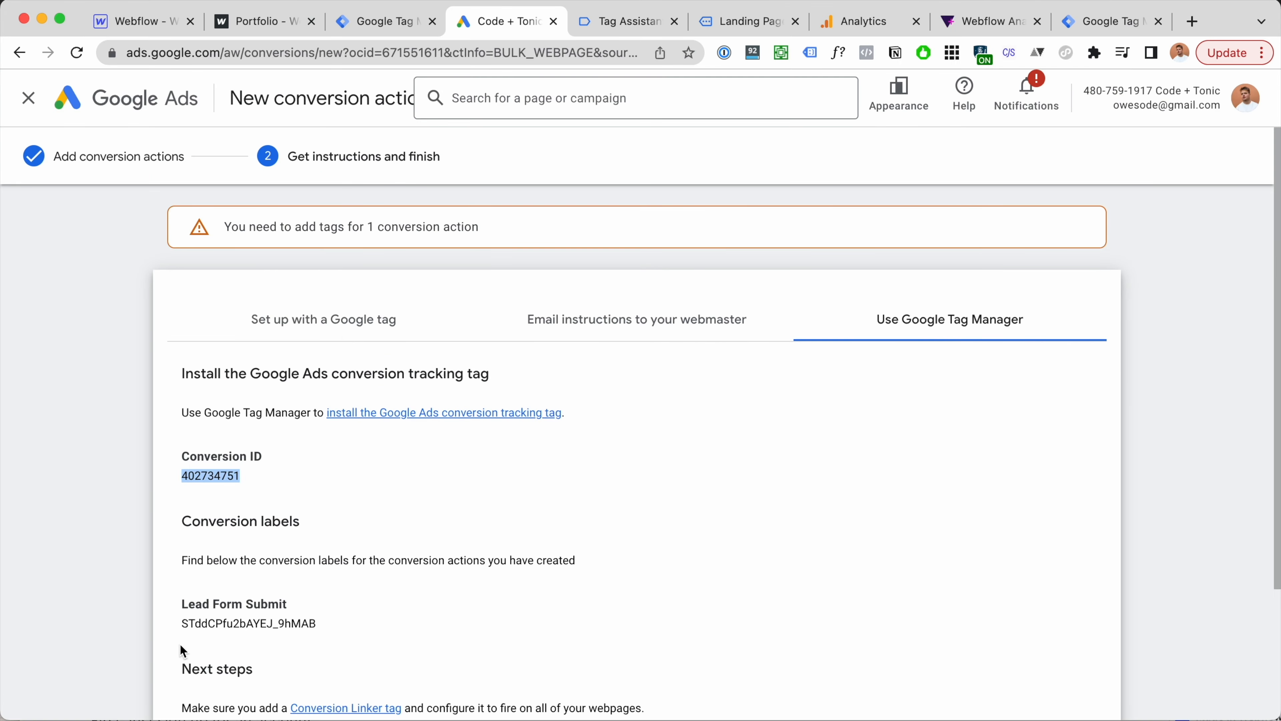
pyautogui.moveTo(181, 623); pyautogui.dragTo(338, 632)
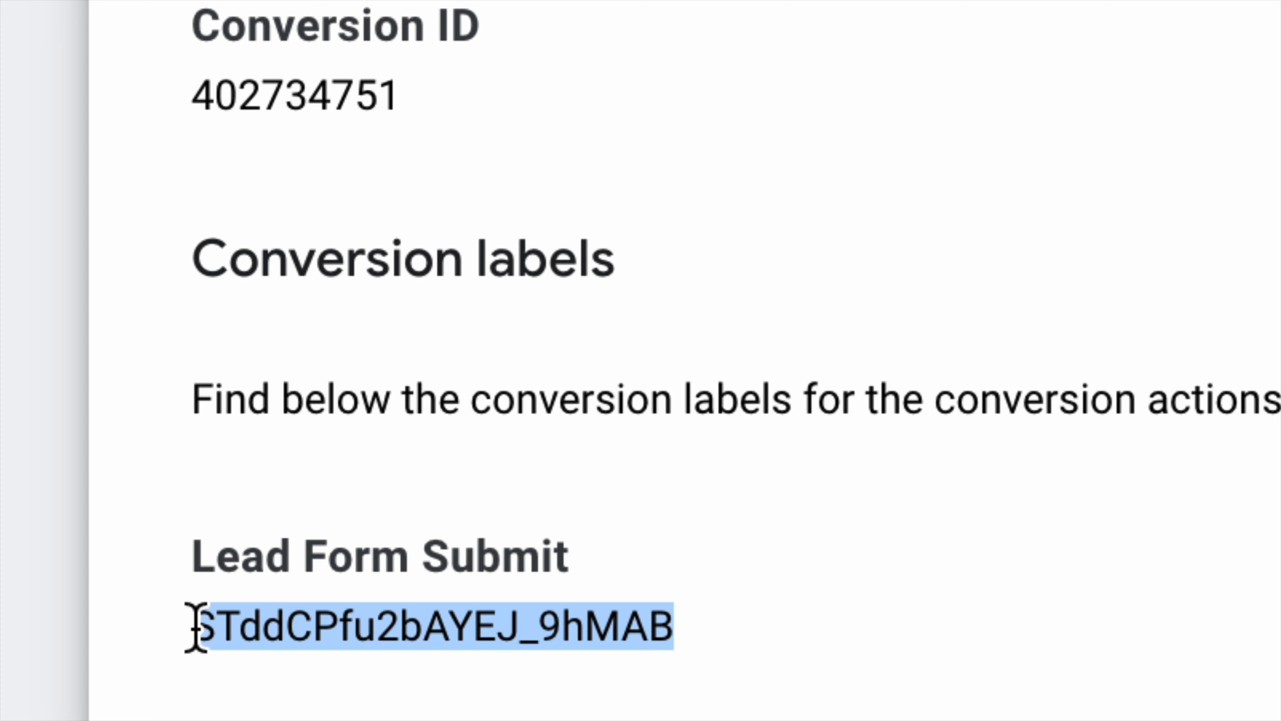
pyautogui.moveTo(194, 627); pyautogui.dragTo(698, 629)
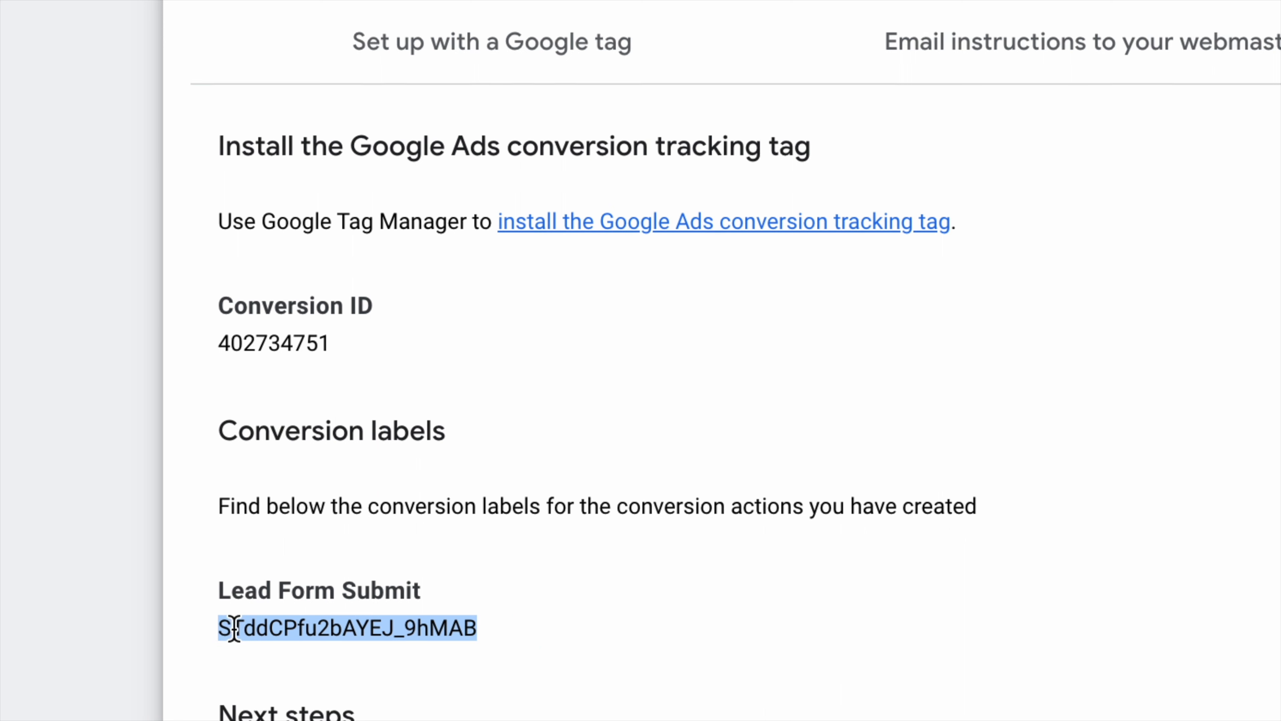
pyautogui.click(223, 627)
pyautogui.doubleClick(223, 627)
pyautogui.press('super+c')
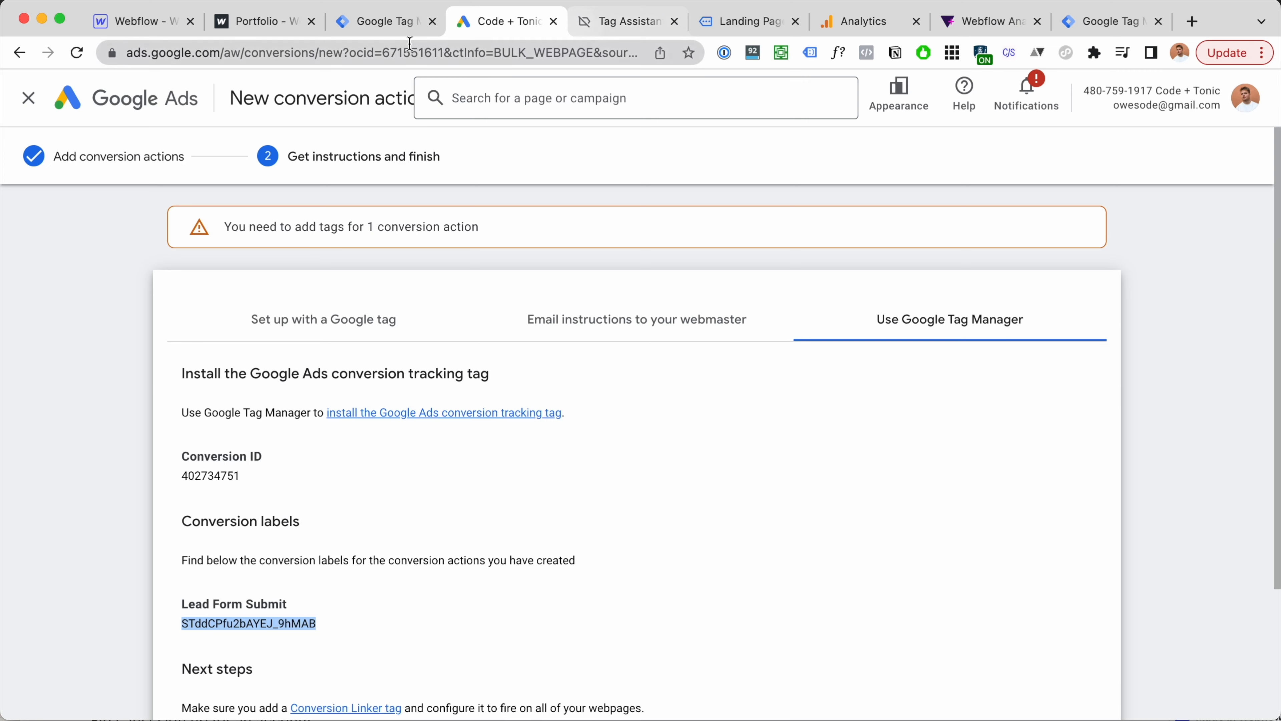
pyautogui.click(402, 34)
pyautogui.click(400, 457)
# Step: Paste the conversion label and set the tag to fire on the tally_form_submit trigger
pyautogui.press('super+v')
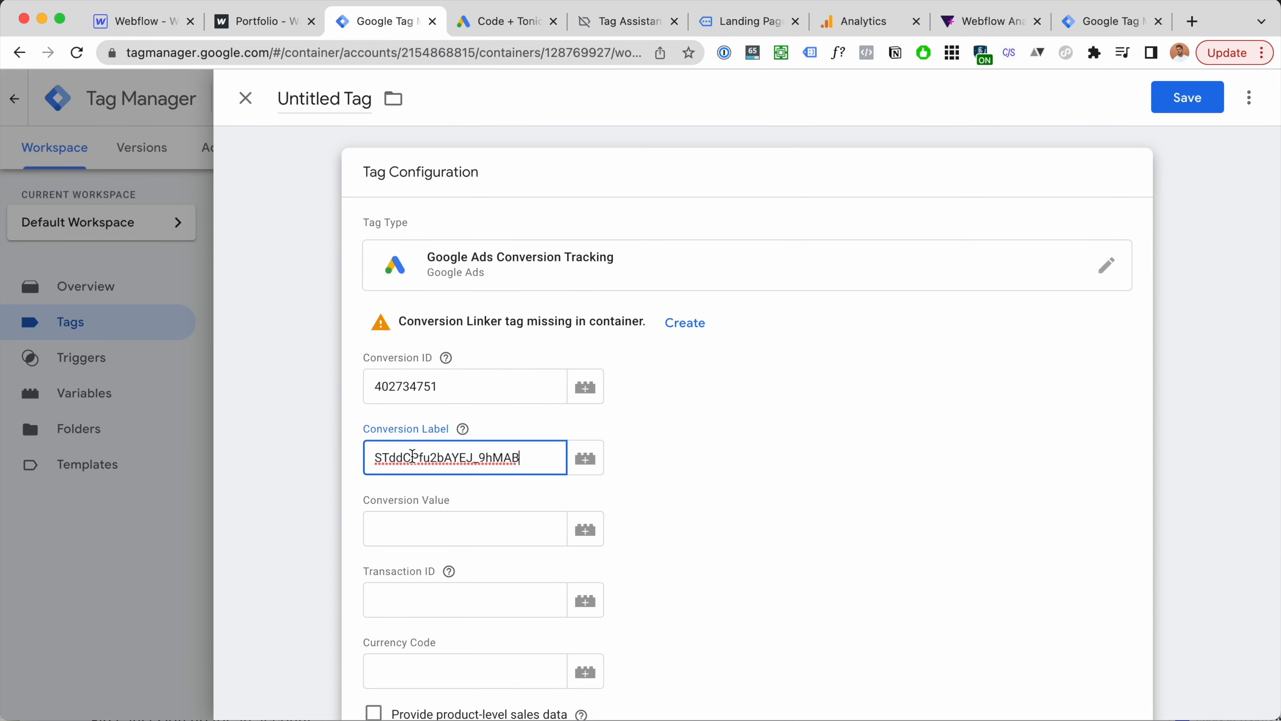
pyautogui.scroll(-3, 437, 439)
pyautogui.scroll(-8, 437, 439)
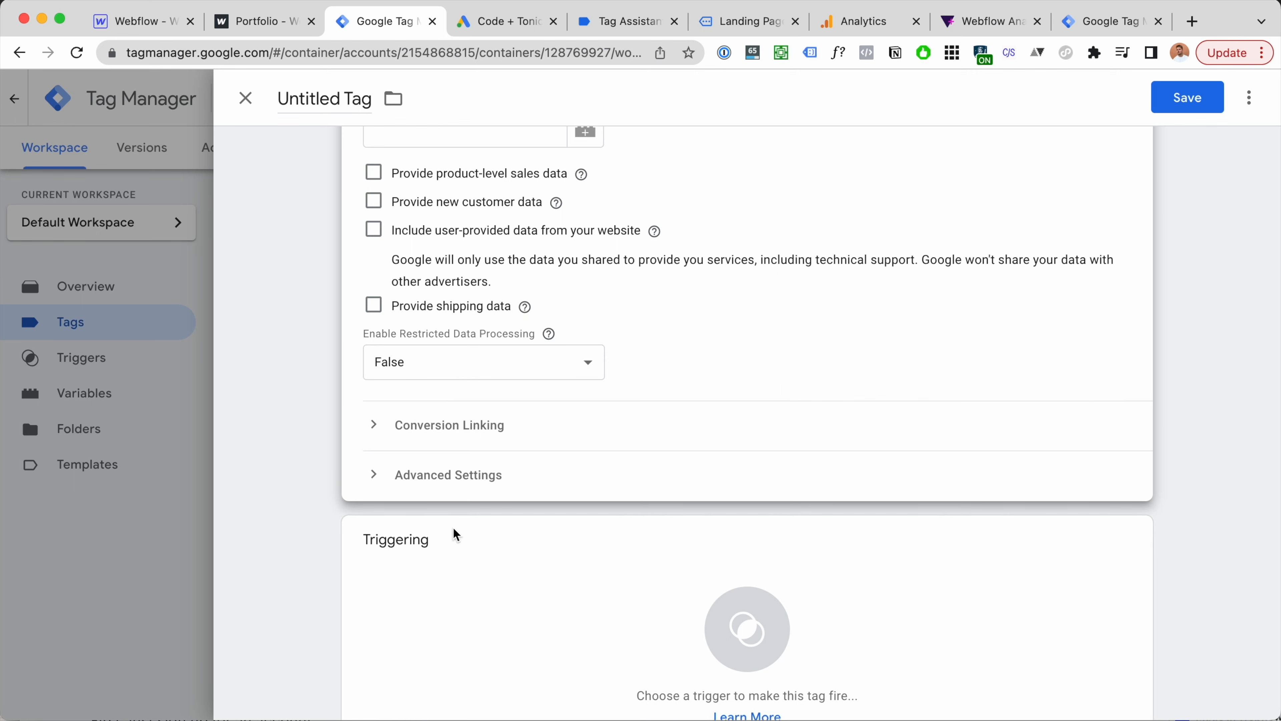
pyautogui.scroll(-1, 473, 641)
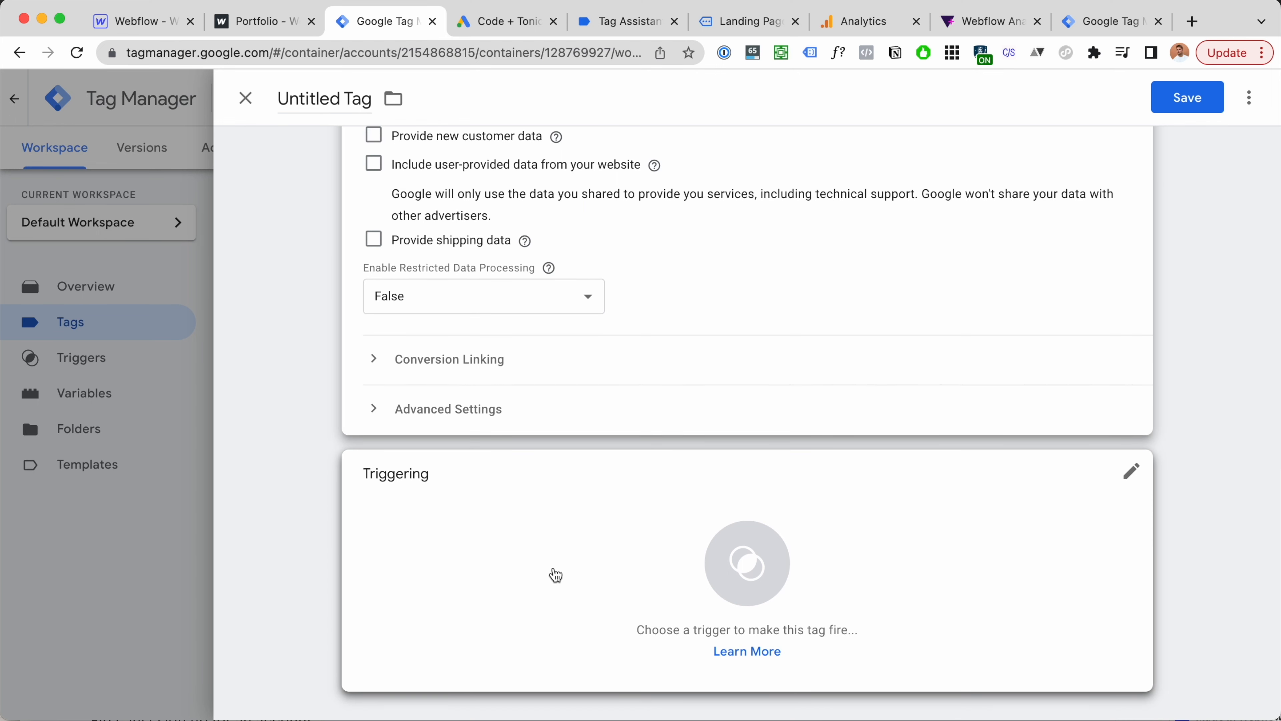
pyautogui.click(626, 565)
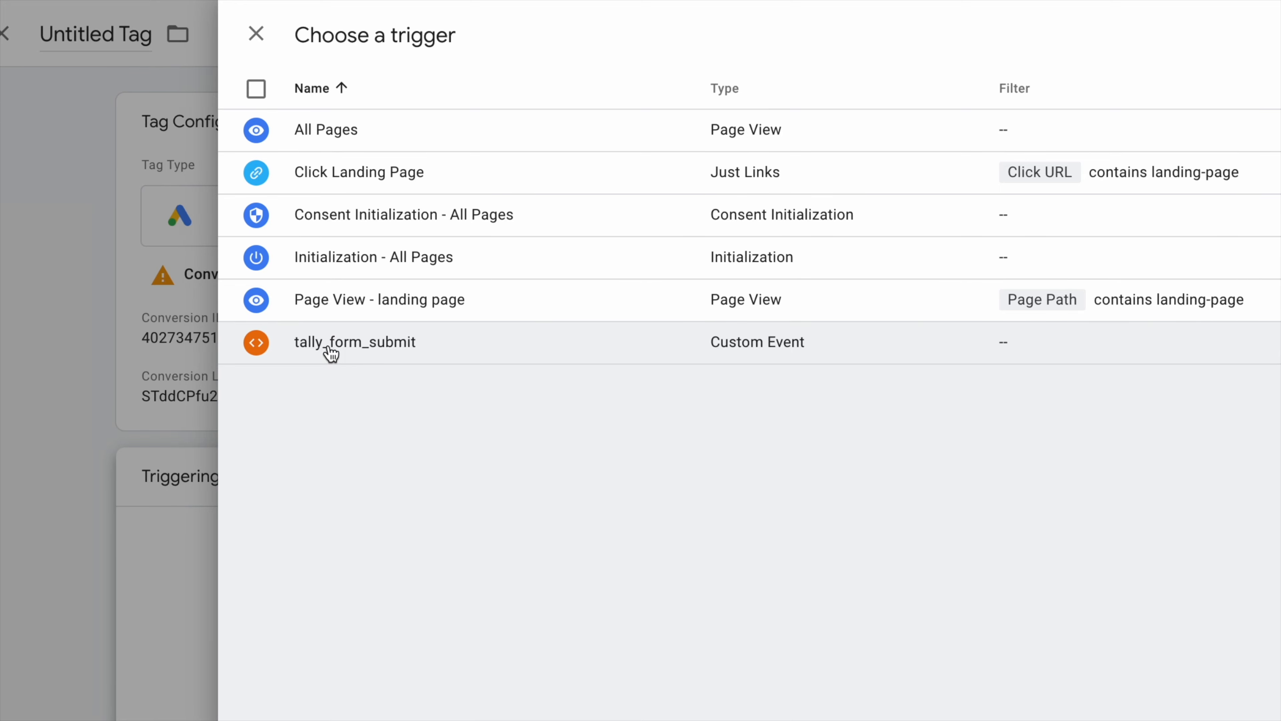
pyautogui.click(328, 353)
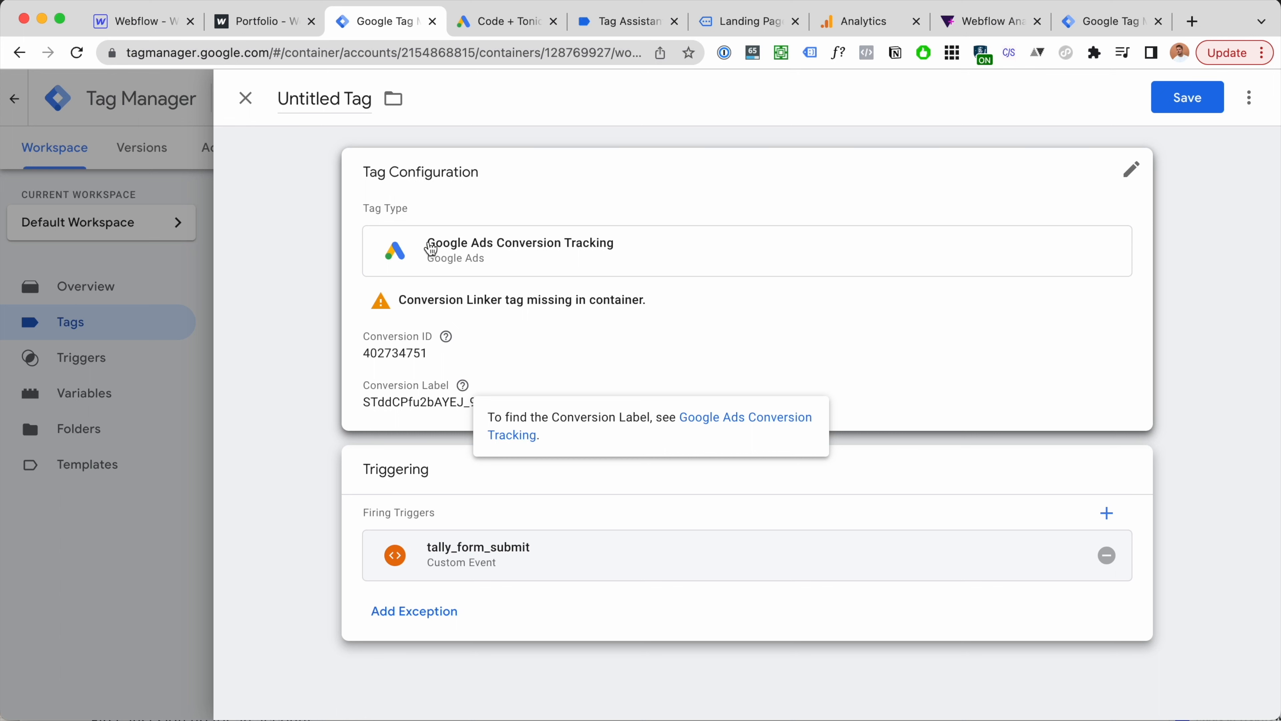
# Step: Name the tag 'Google Ads Conversion Tracking - Form Submit' and save it
pyautogui.click(355, 99)
pyautogui.press('super+v')
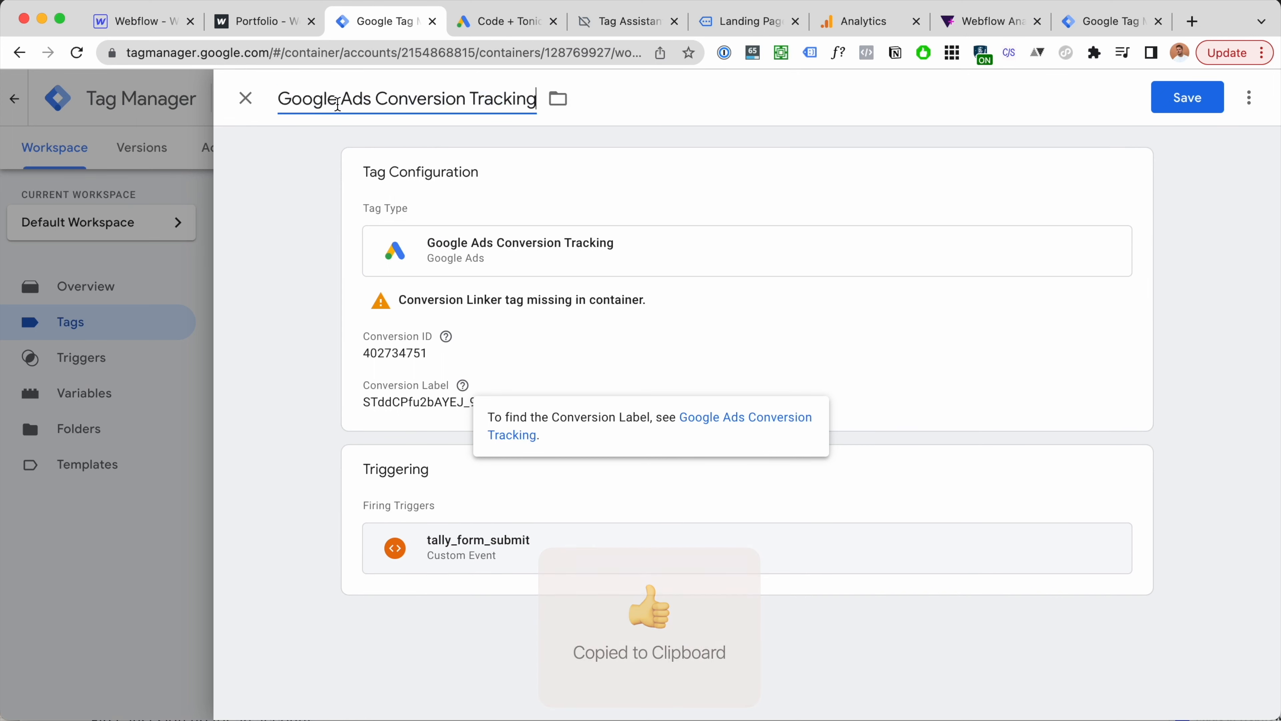
pyautogui.write('- ')
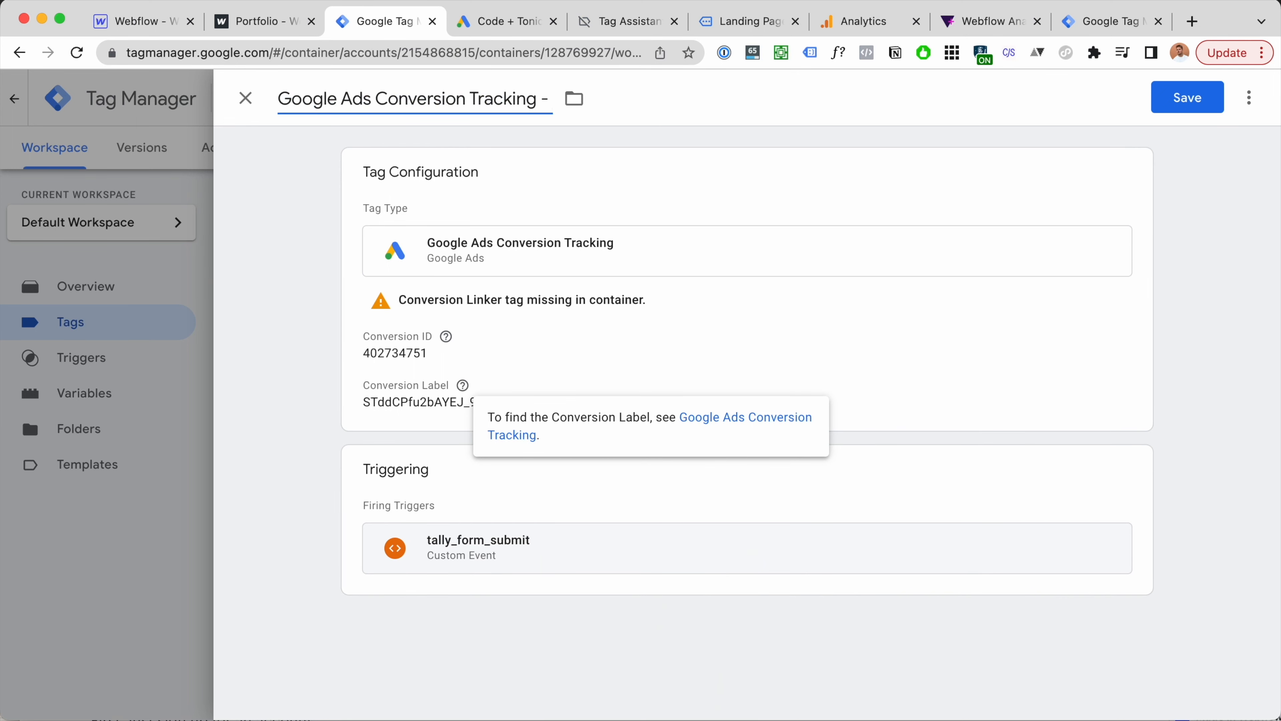
pyautogui.write('Form Submit')
pyautogui.click(1198, 104)
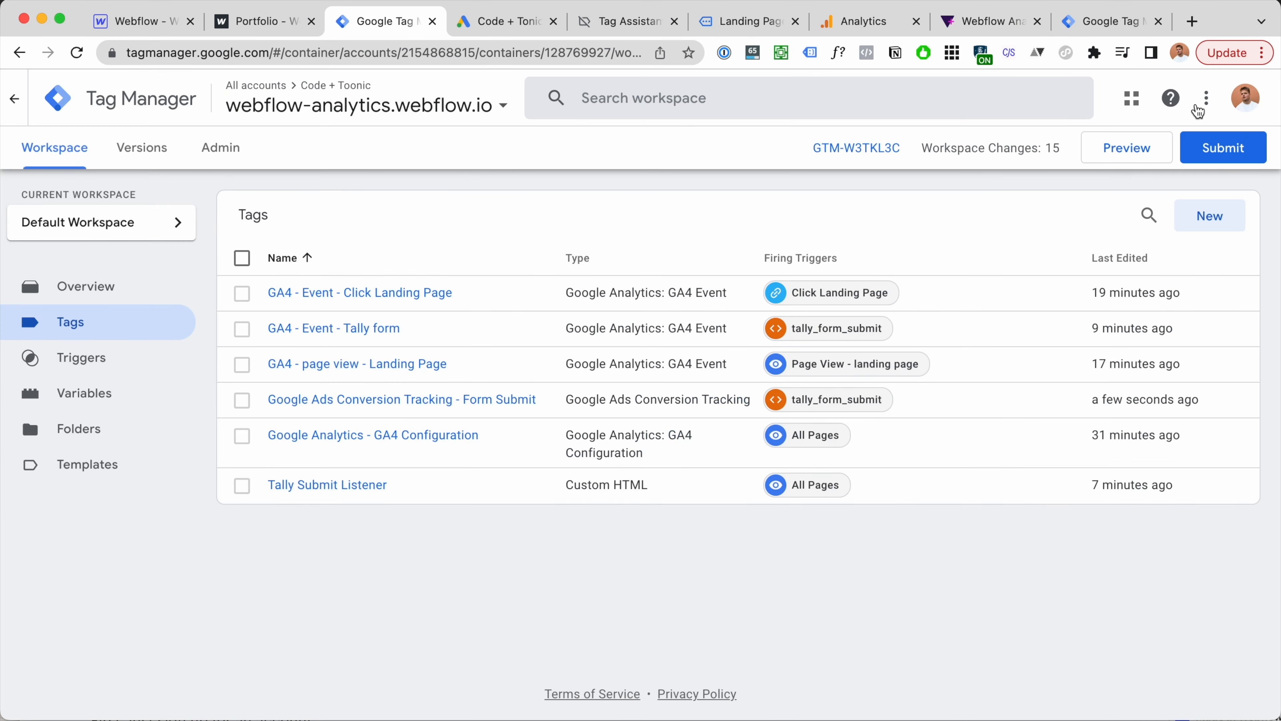
# Step: Launch GTM Preview, then click Done on the Lead Form Submit action to reach the conversions summary
pyautogui.click(1149, 153)
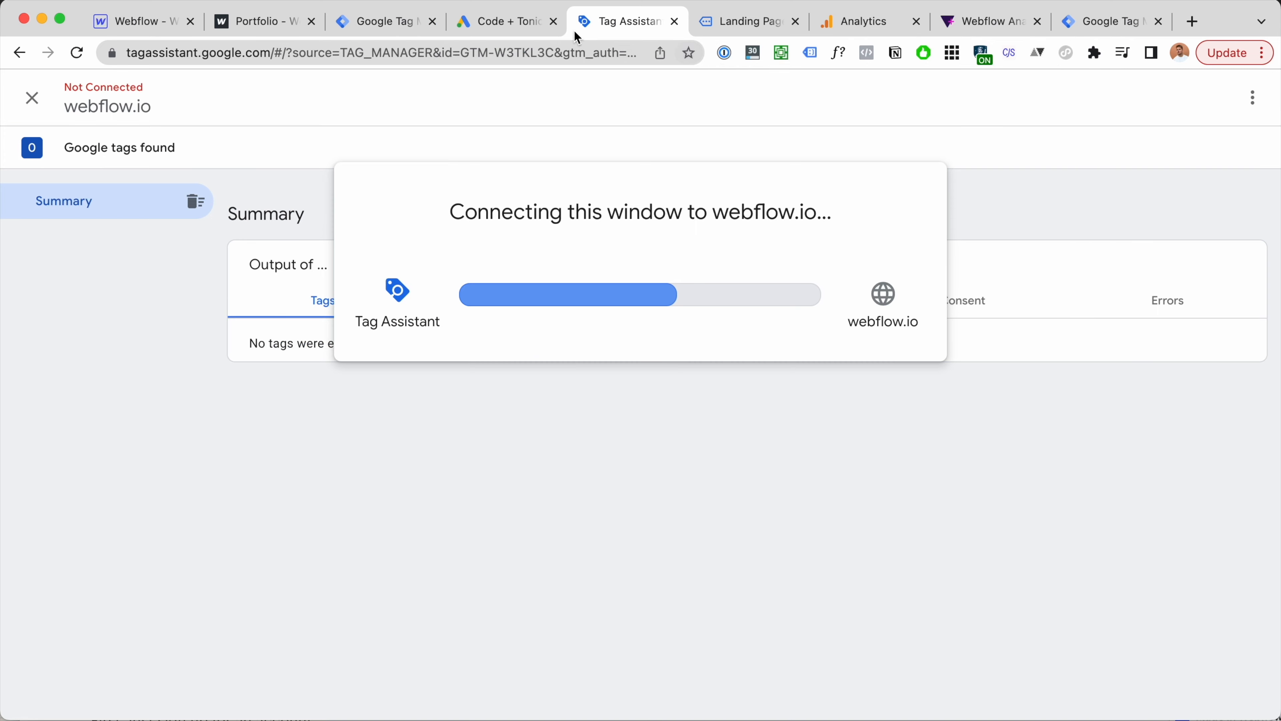
pyautogui.click(517, 23)
pyautogui.moveTo(517, 23); pyautogui.dragTo(729, 27)
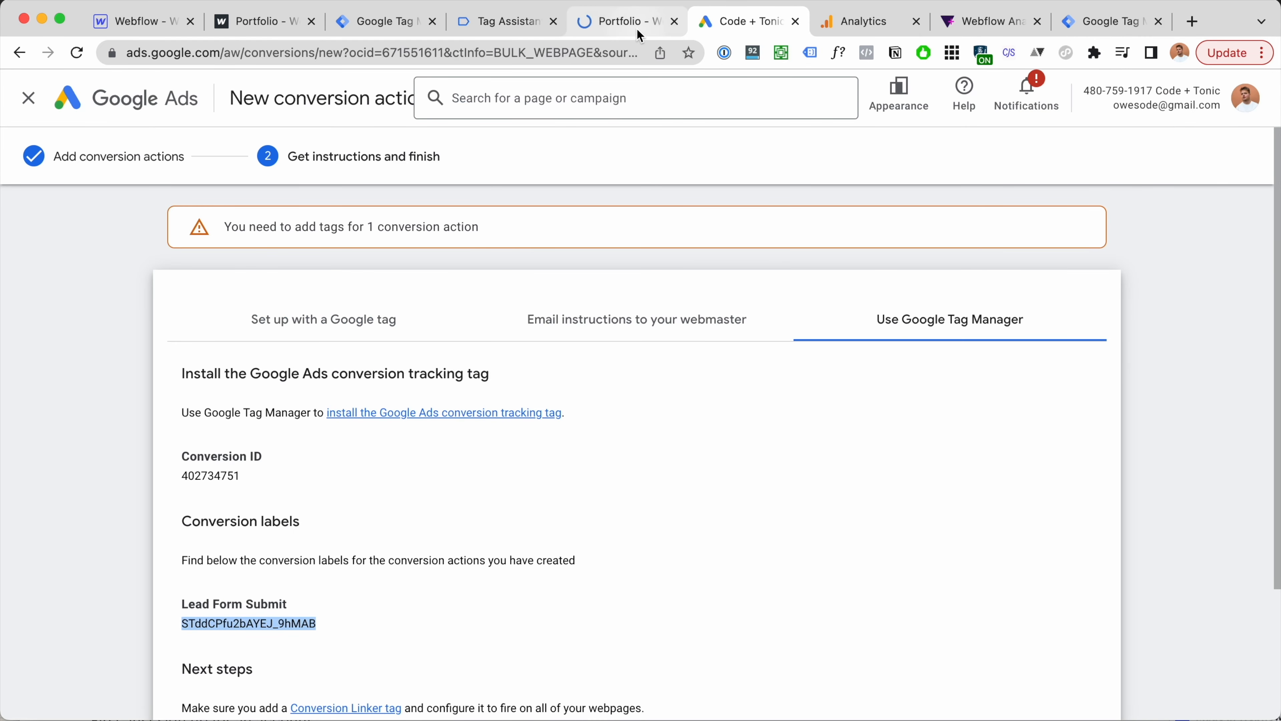
pyautogui.scroll(-3, 338, 444)
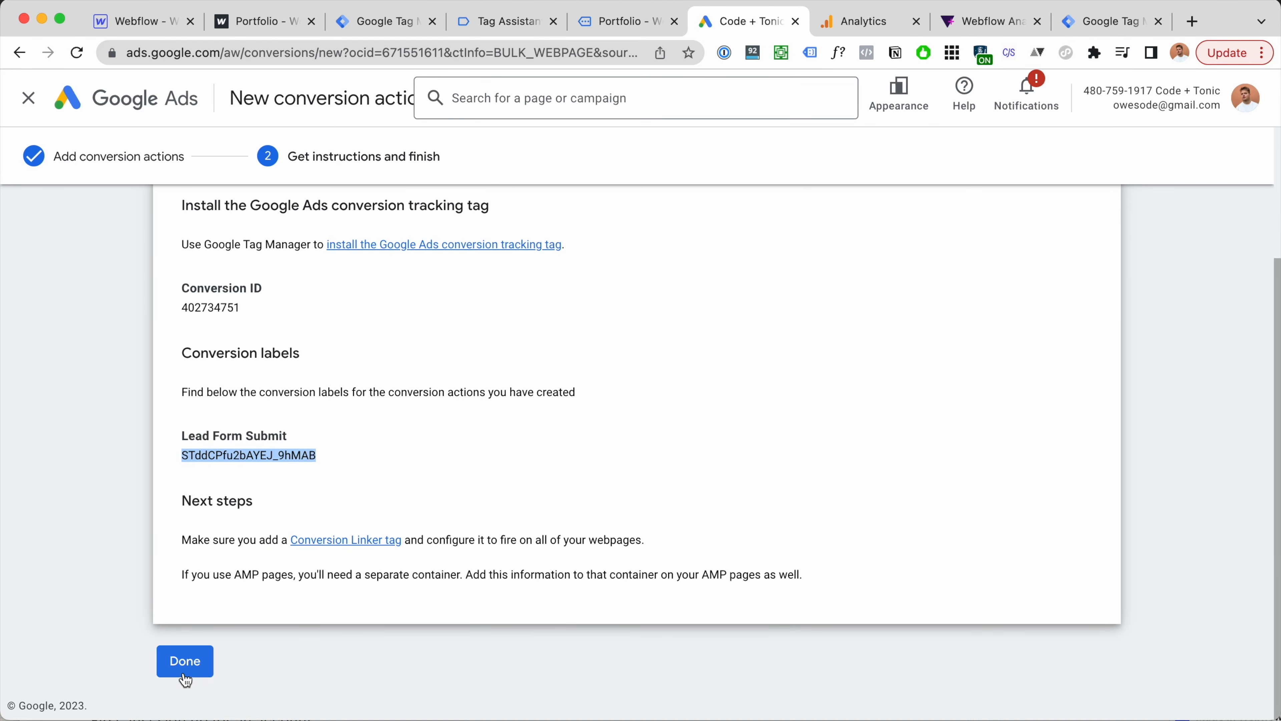
pyautogui.click(185, 662)
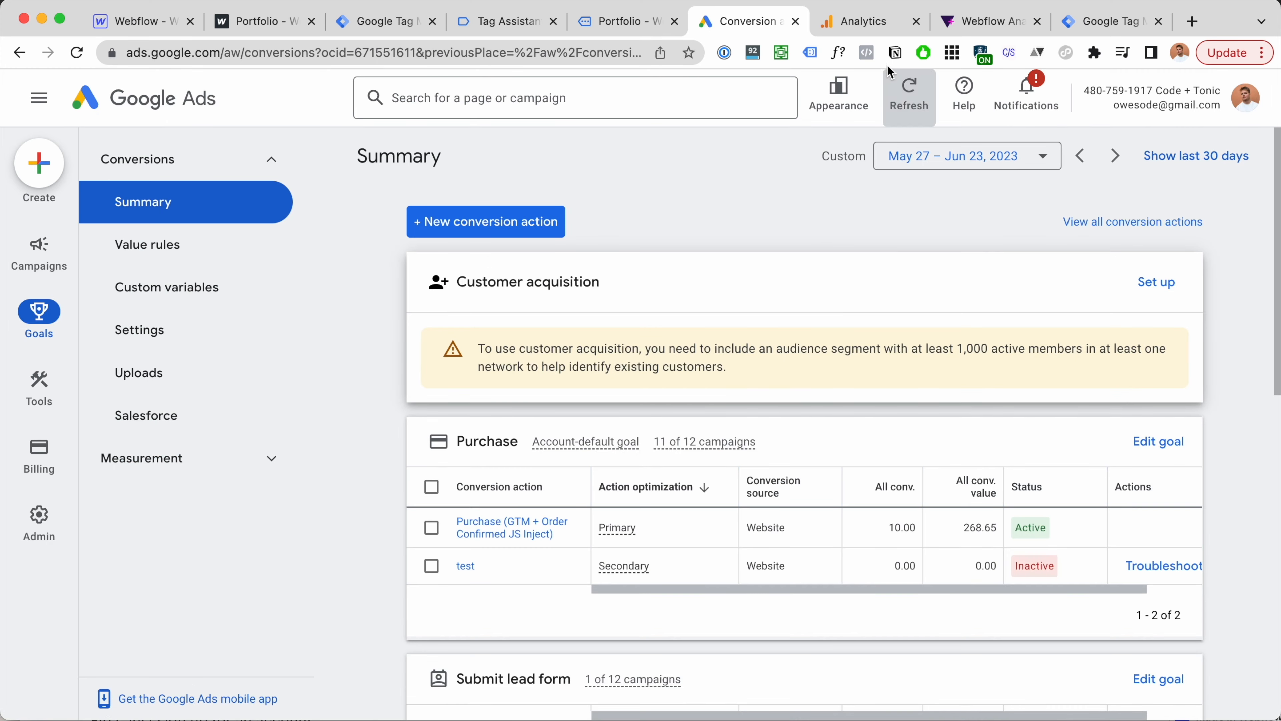
pyautogui.click(880, 31)
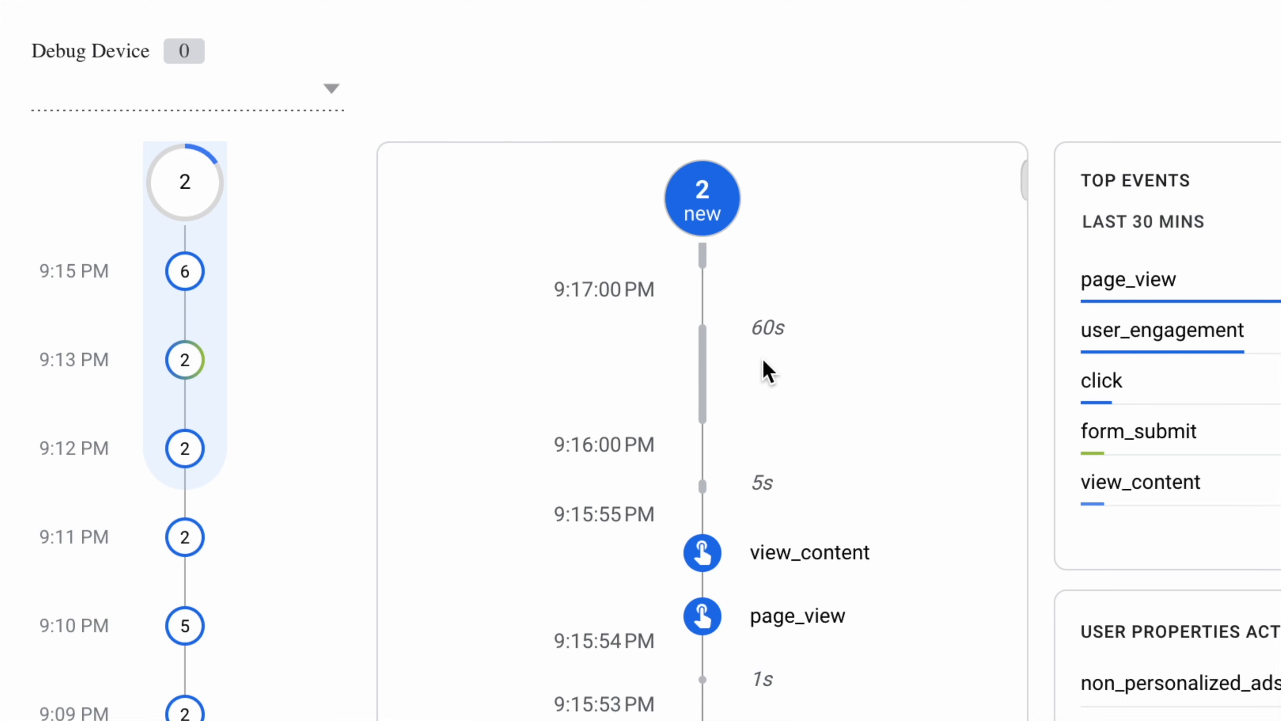
pyautogui.click(731, 26)
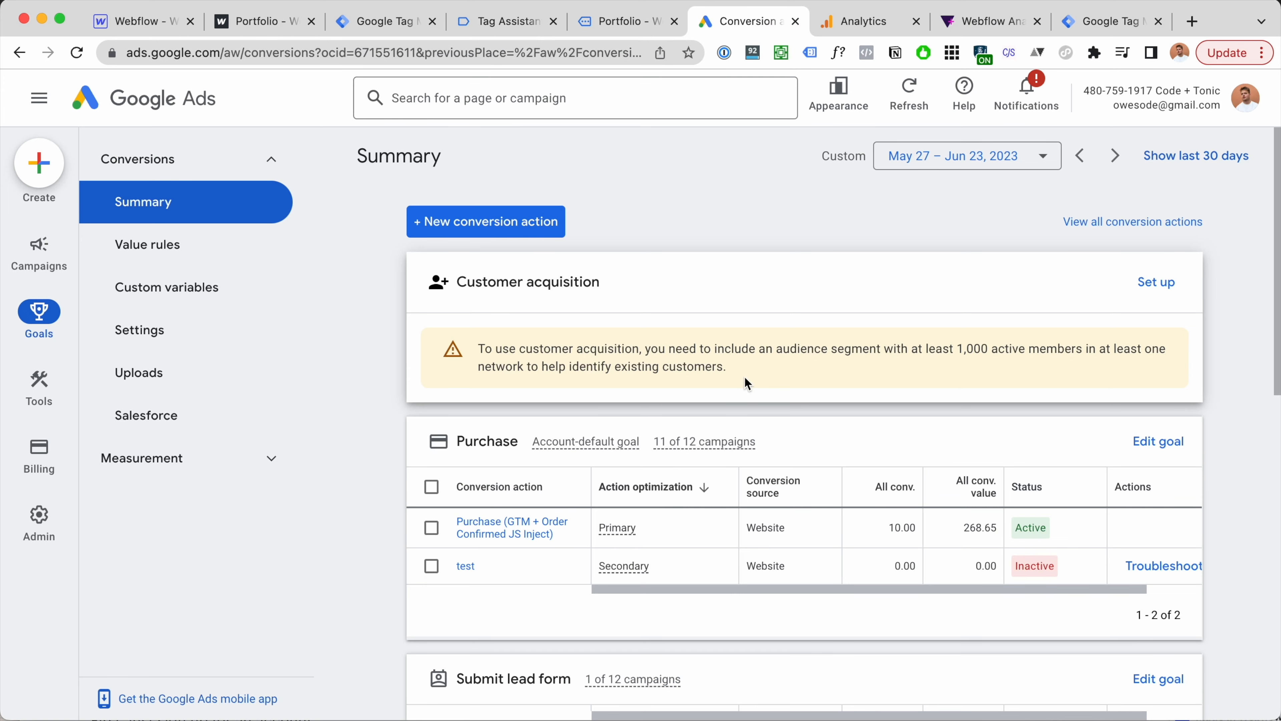
# Step: Check that Lead Form Submit shows as Inactive and unverified, then go back to the Tag Manager tags list
pyautogui.scroll(-2, 743, 375)
pyautogui.scroll(-3, 744, 378)
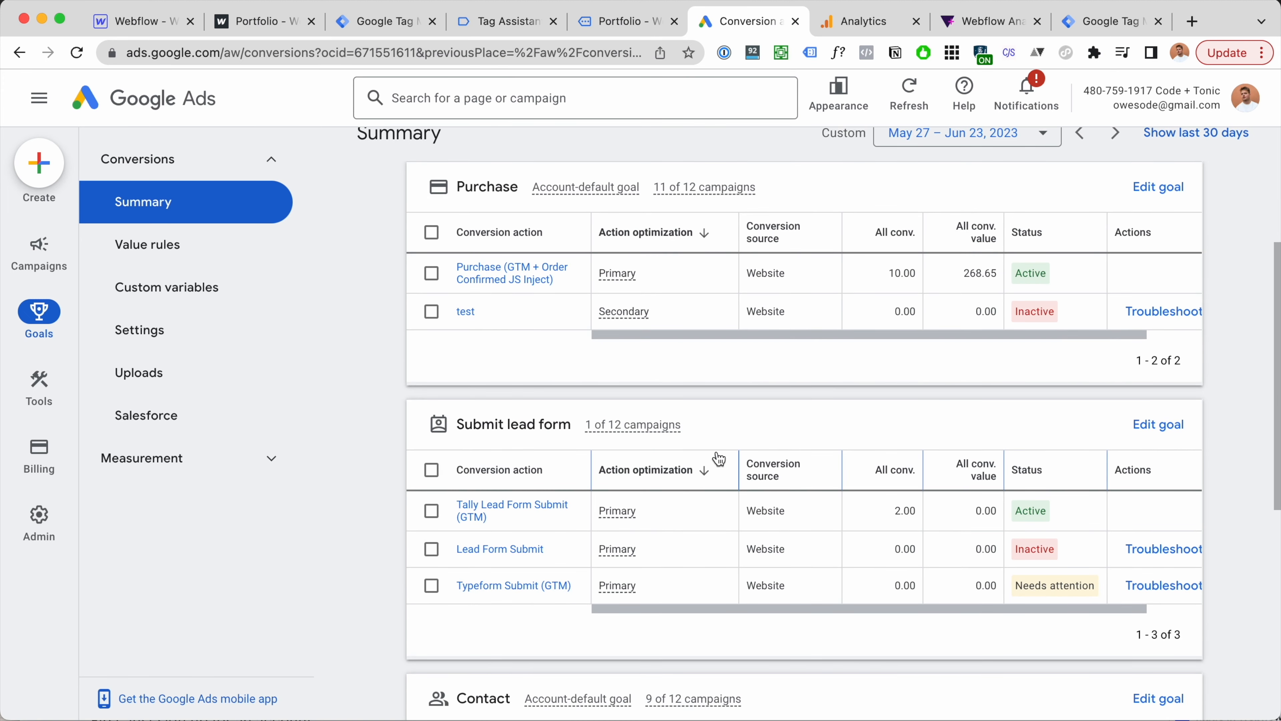
pyautogui.press('super+f')
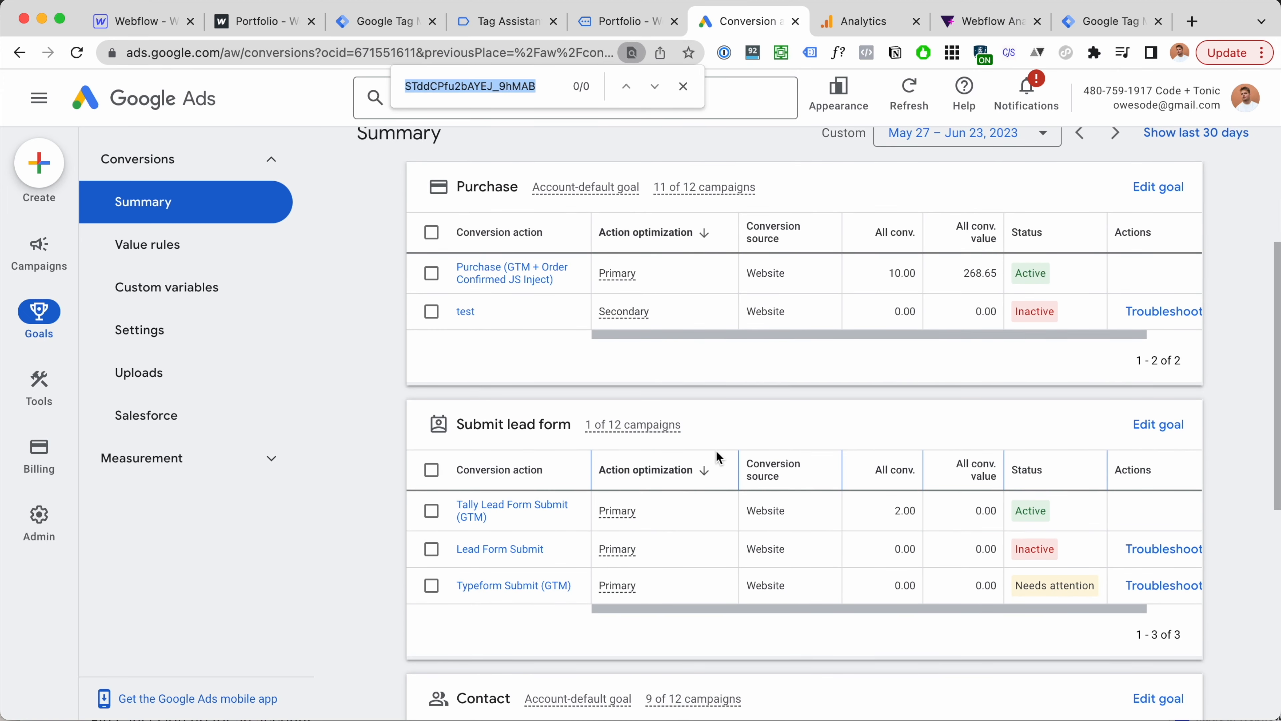
pyautogui.write('Idea')
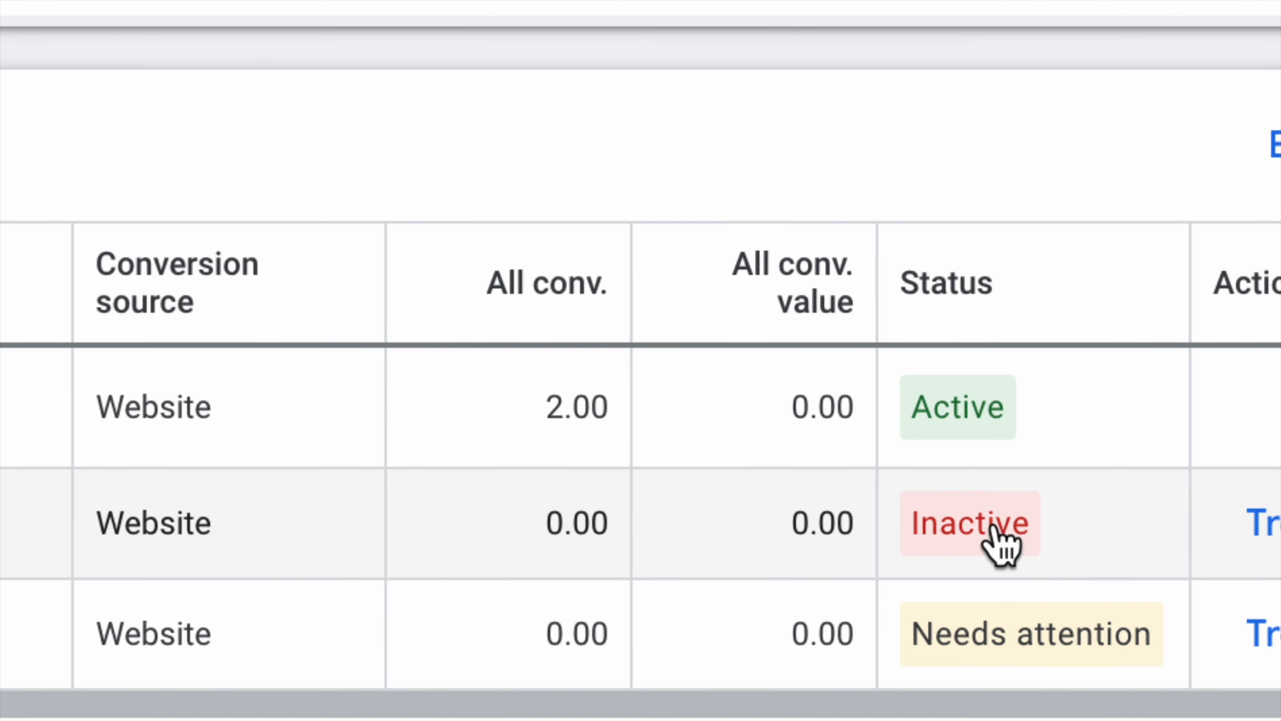
pyautogui.moveTo(1045, 556)
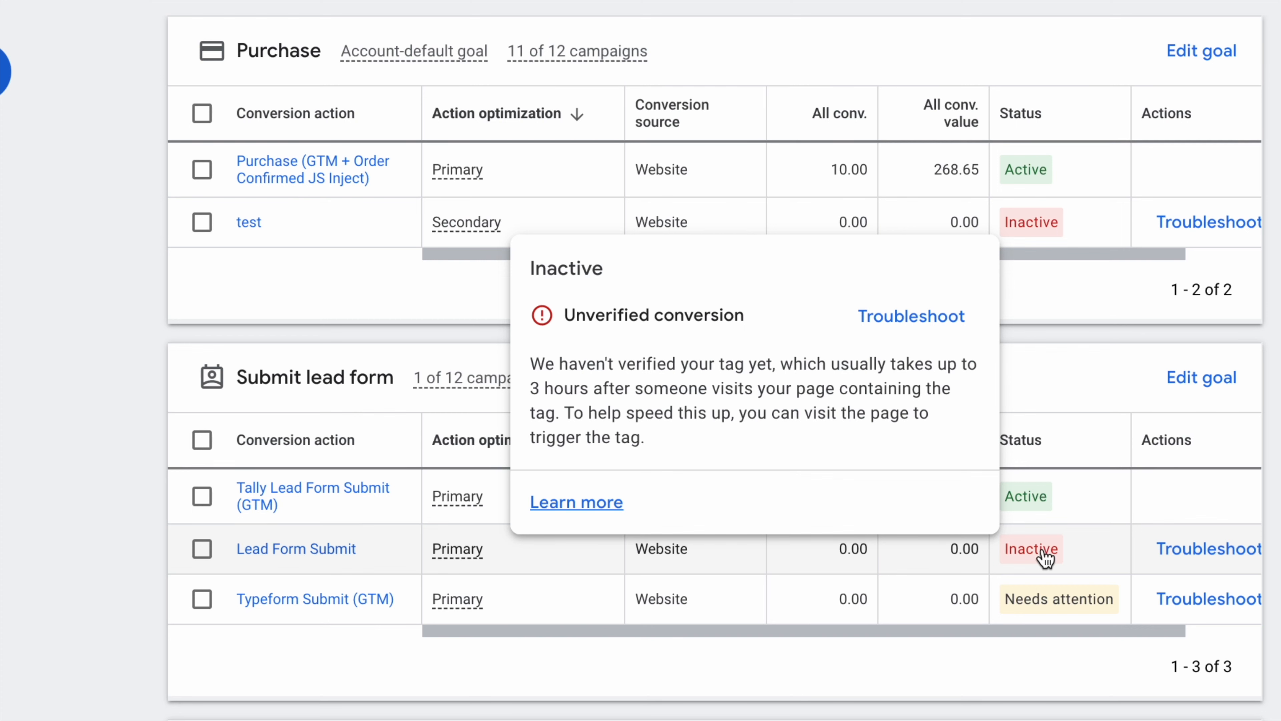
pyautogui.click(1030, 553)
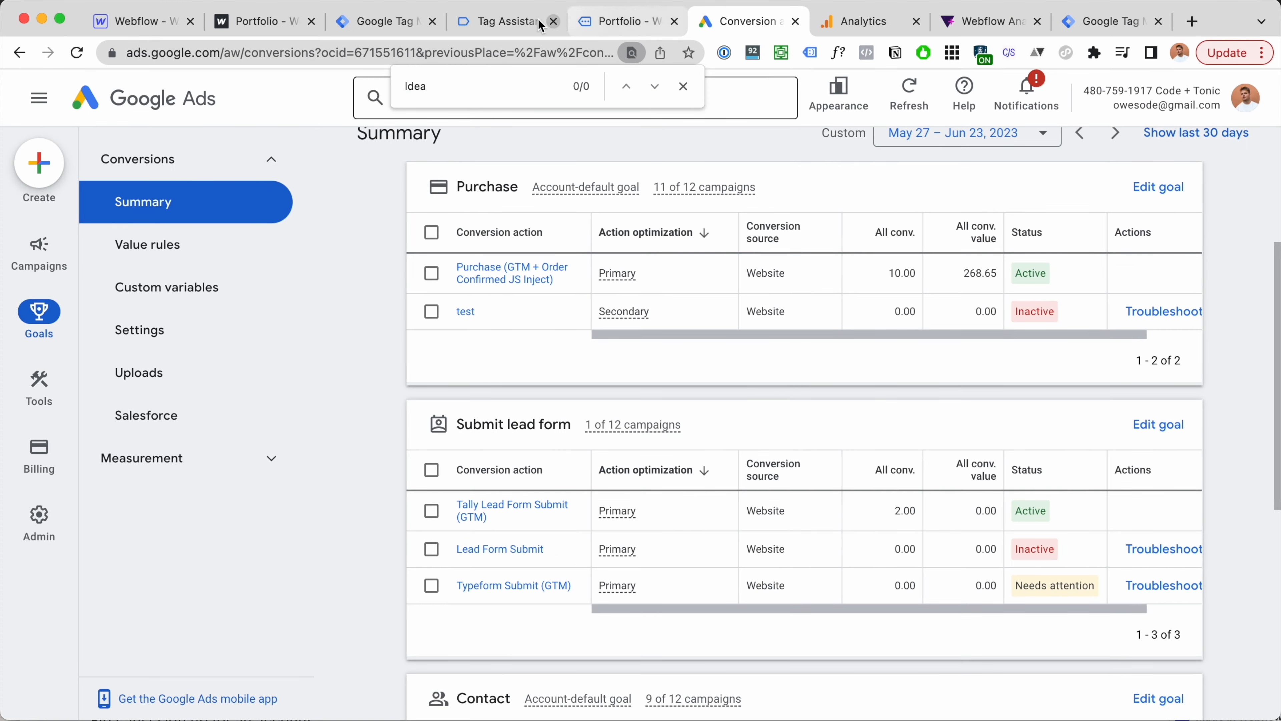
pyautogui.click(398, 21)
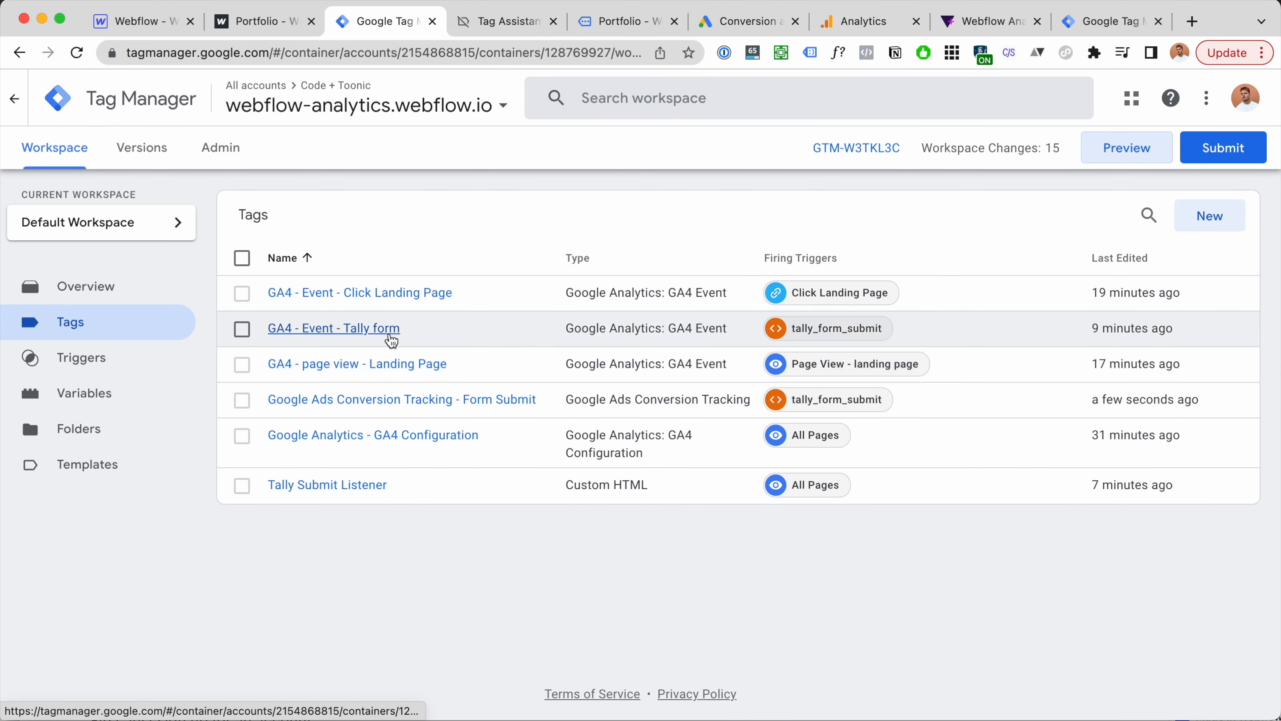
pyautogui.press('super+f')
pyautogui.write('ads')
pyautogui.click(410, 412)
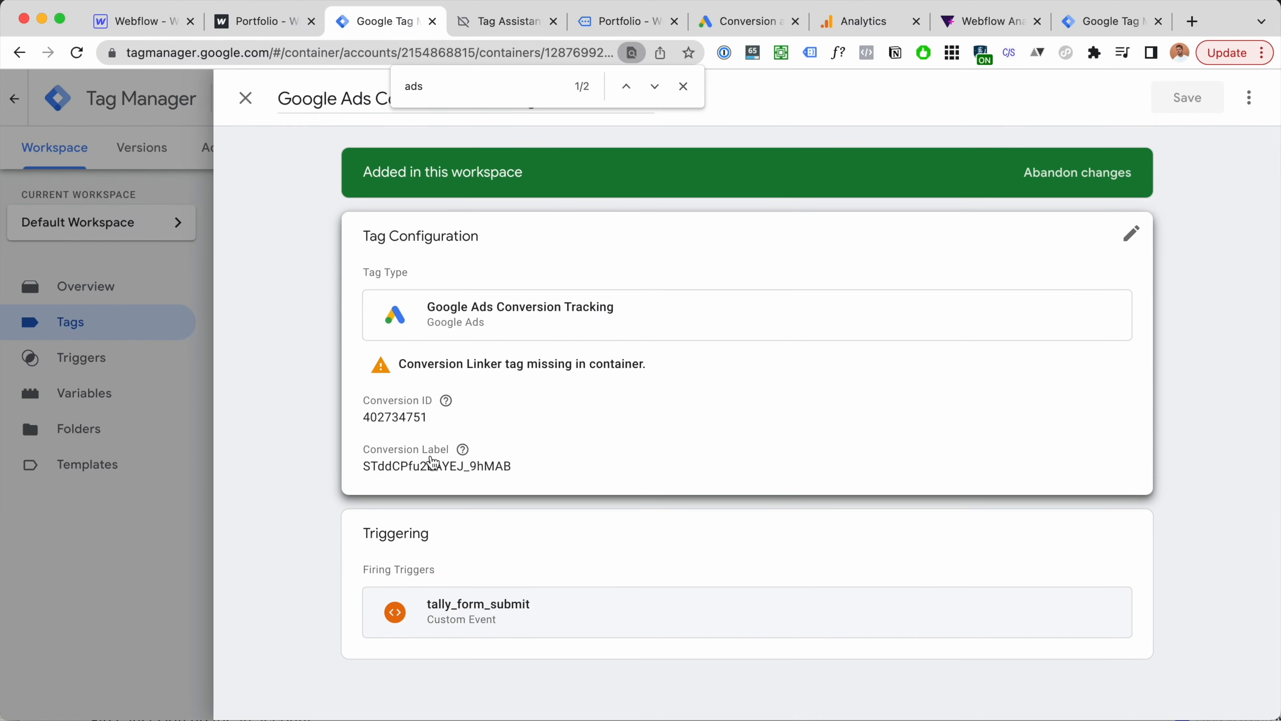
pyautogui.click(684, 86)
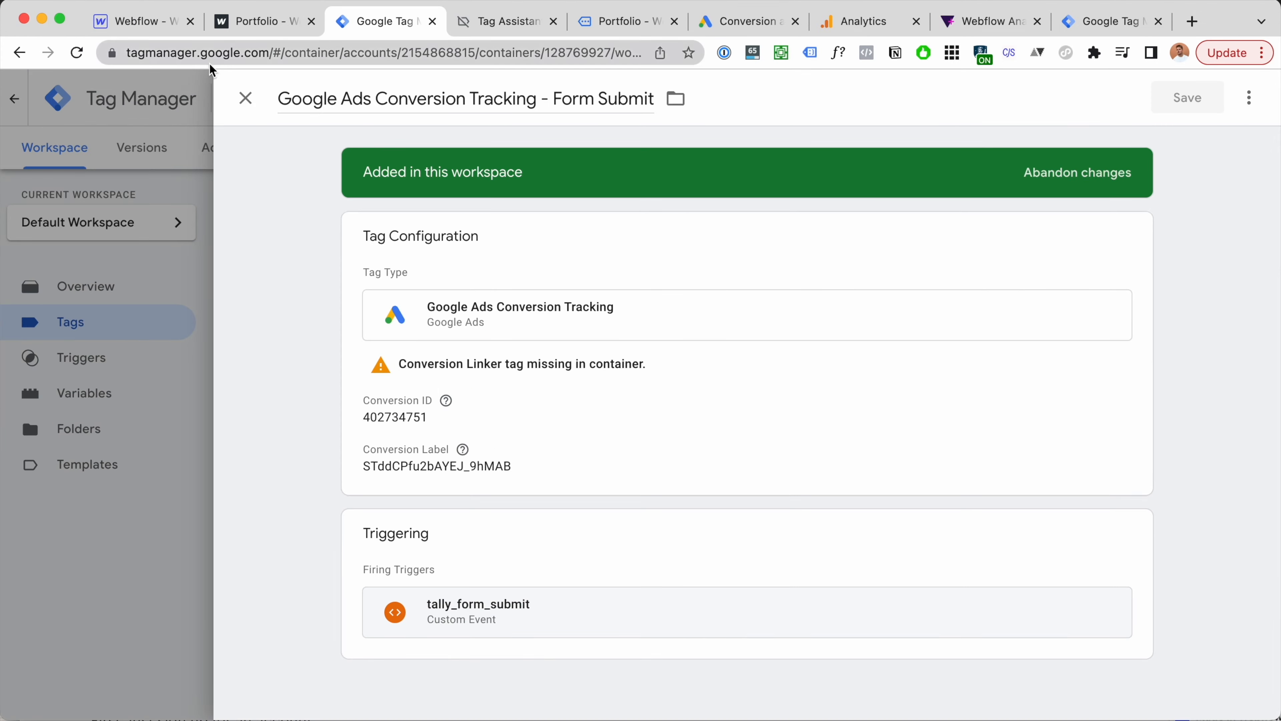
pyautogui.click(245, 97)
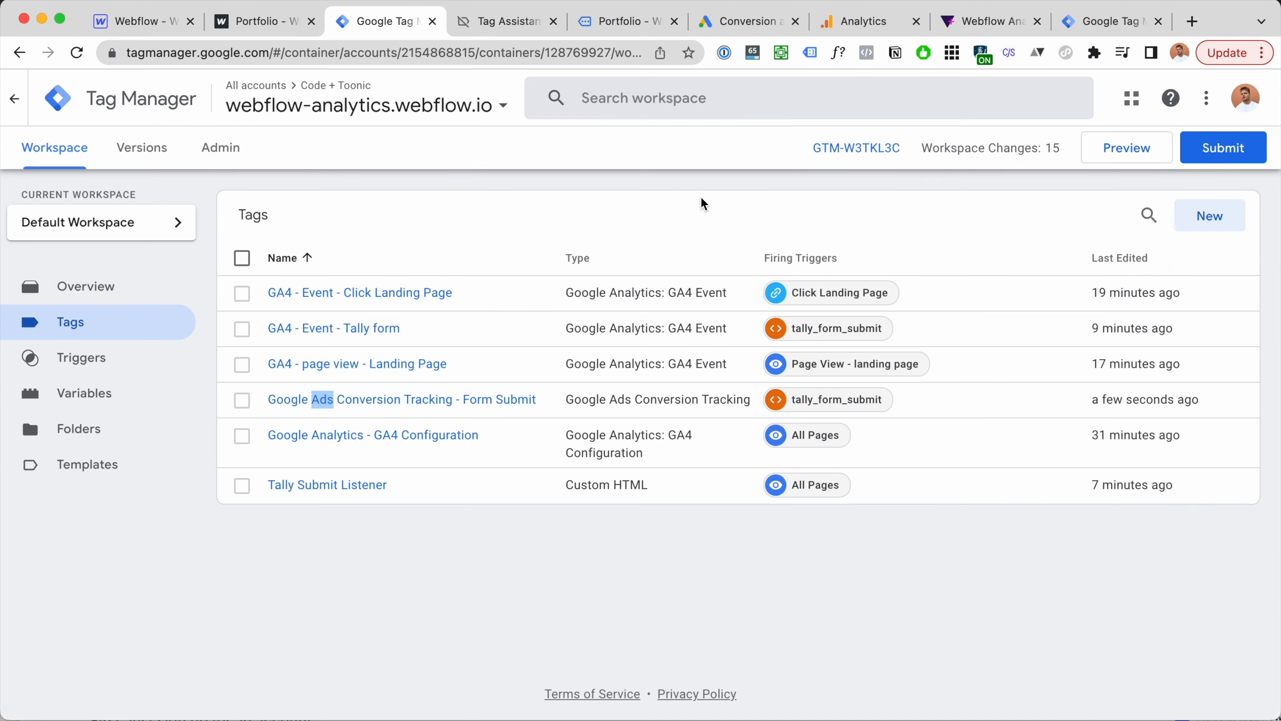
# Step: Create and save a Conversion Linker tag named 'Conversion Linker' with the All Pages trigger
pyautogui.click(1193, 216)
pyautogui.click(853, 214)
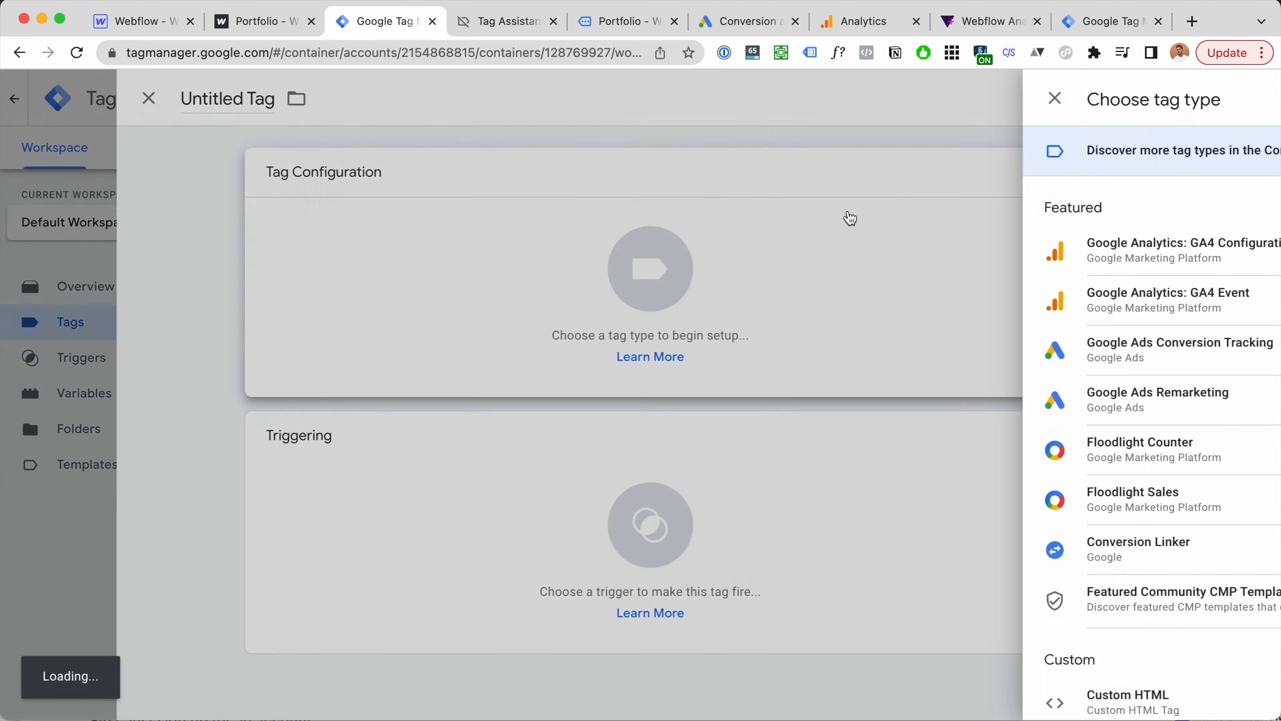
pyautogui.scroll(-1, 876, 258)
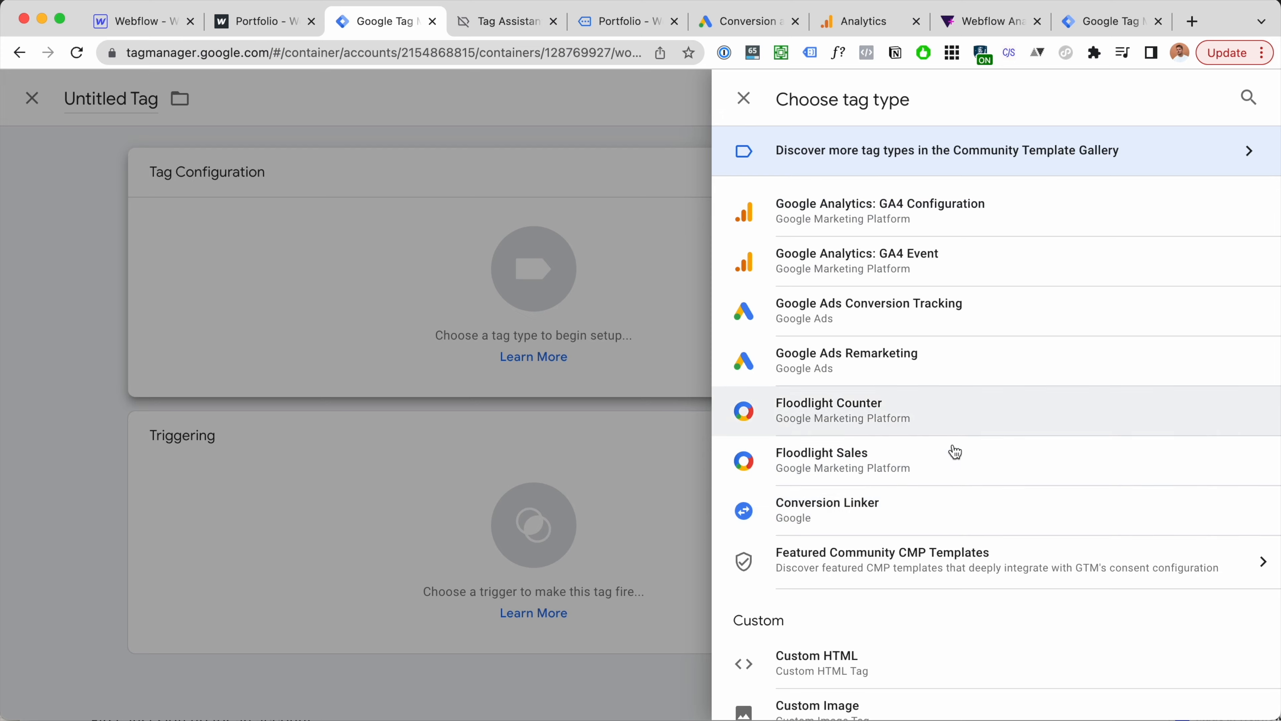
pyautogui.click(953, 511)
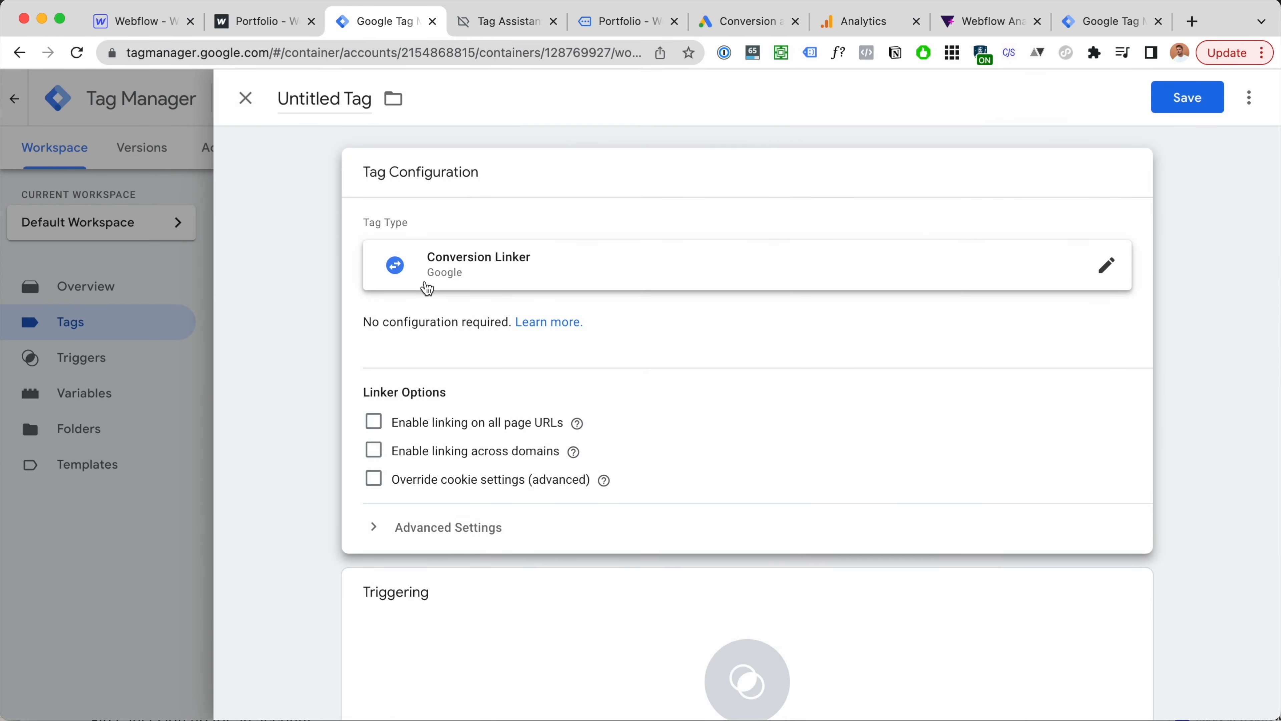
pyautogui.moveTo(422, 254); pyautogui.dragTo(557, 278)
pyautogui.press('super+c')
pyautogui.click(323, 97)
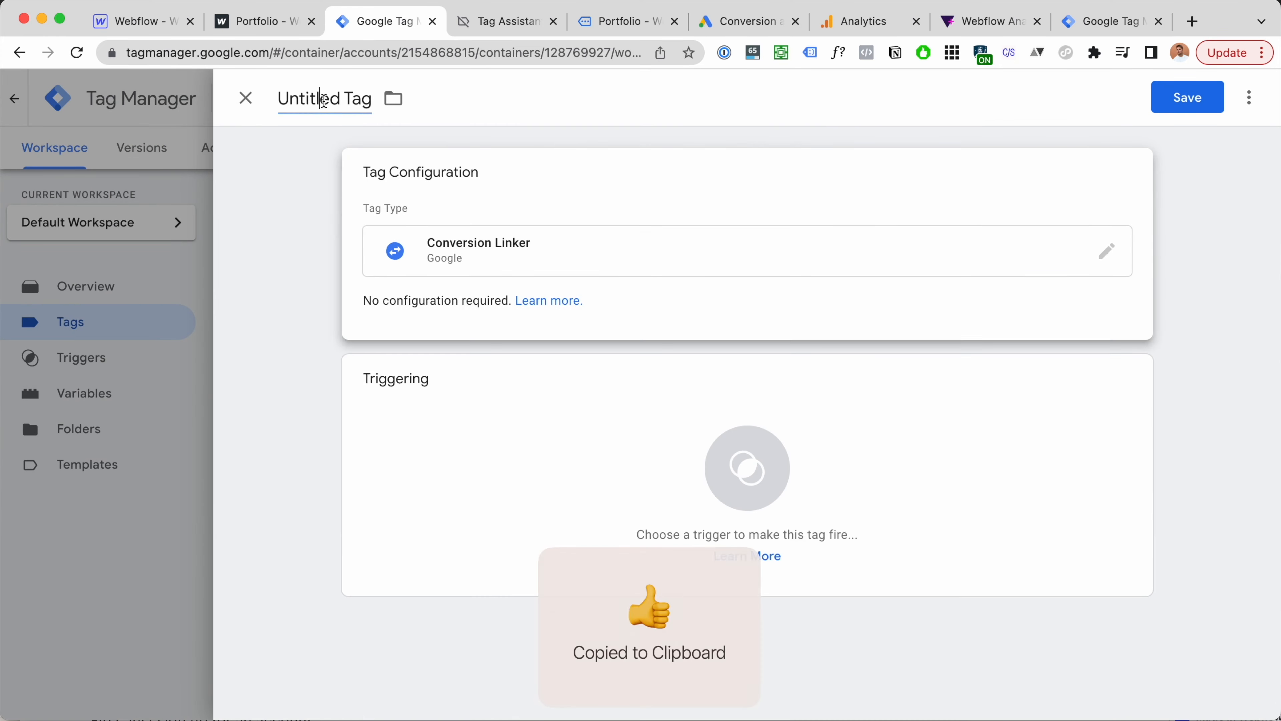
pyautogui.press('super+v')
pyautogui.click(478, 470)
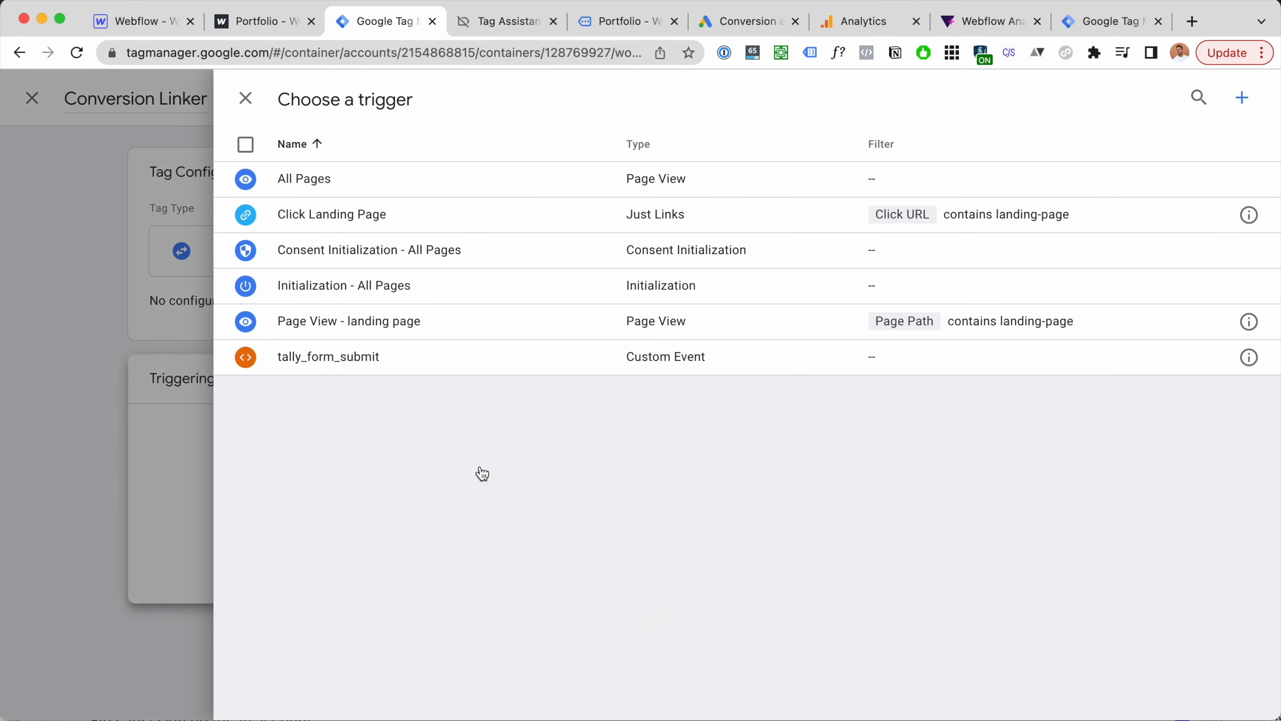
pyautogui.click(378, 185)
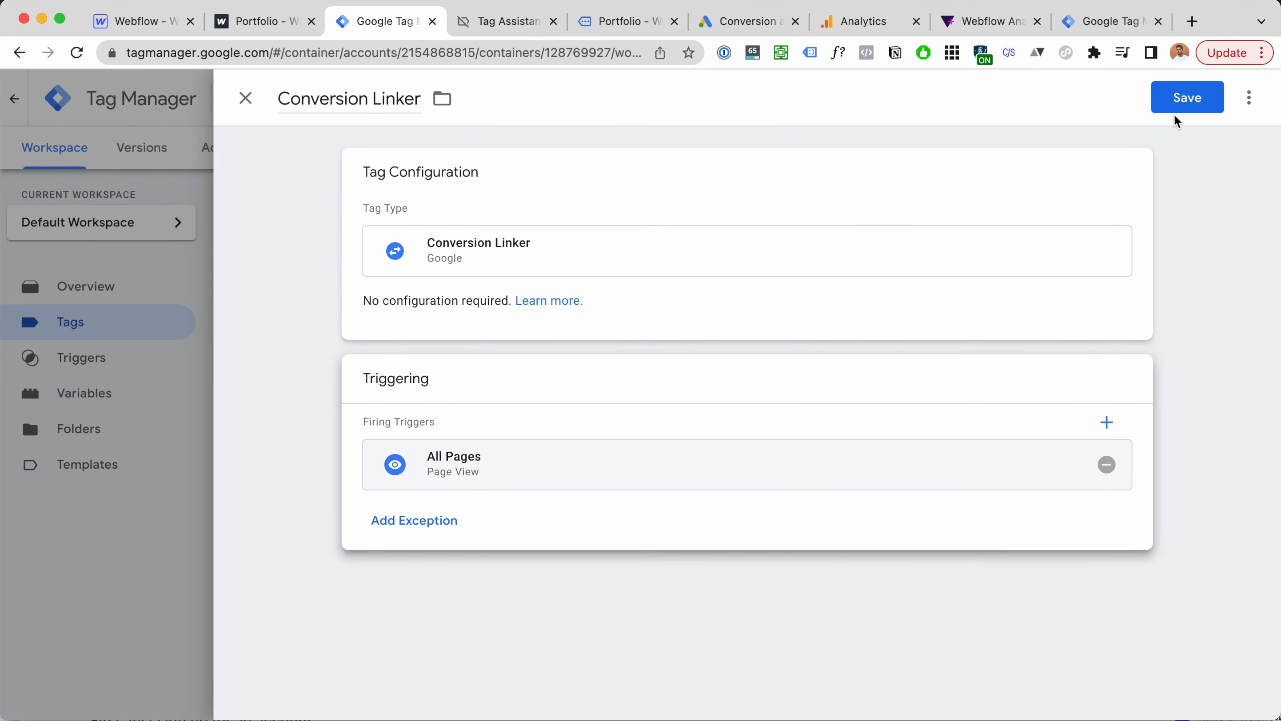
pyautogui.click(1209, 100)
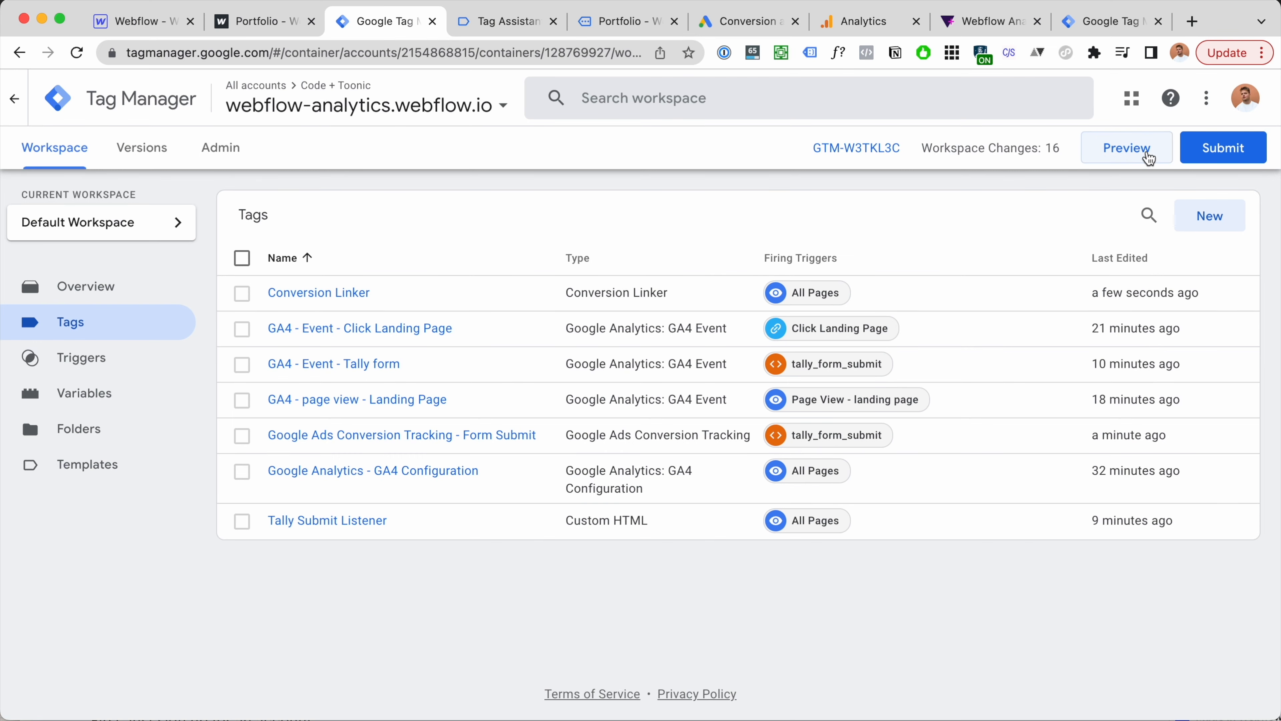
# Step: Start a GTM Preview session, connect Tag Assistant, and switch to the Portfolio site
pyautogui.click(1149, 159)
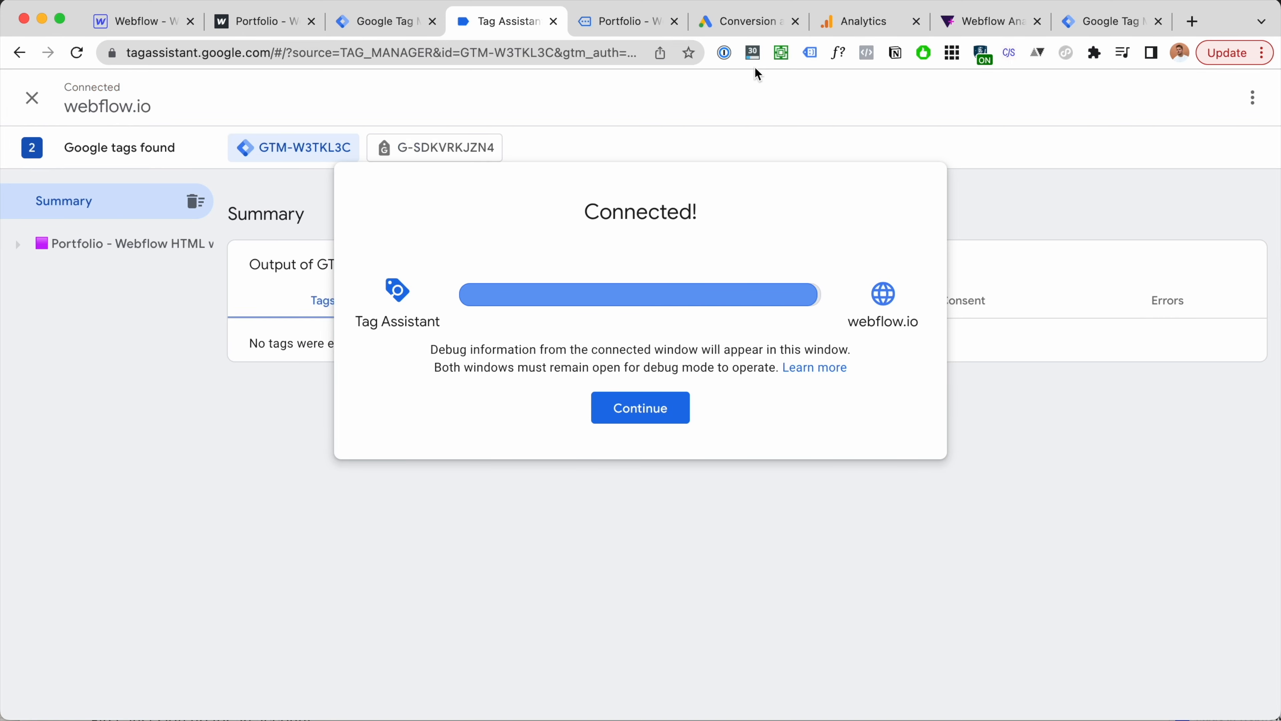
pyautogui.click(680, 429)
pyautogui.click(640, 29)
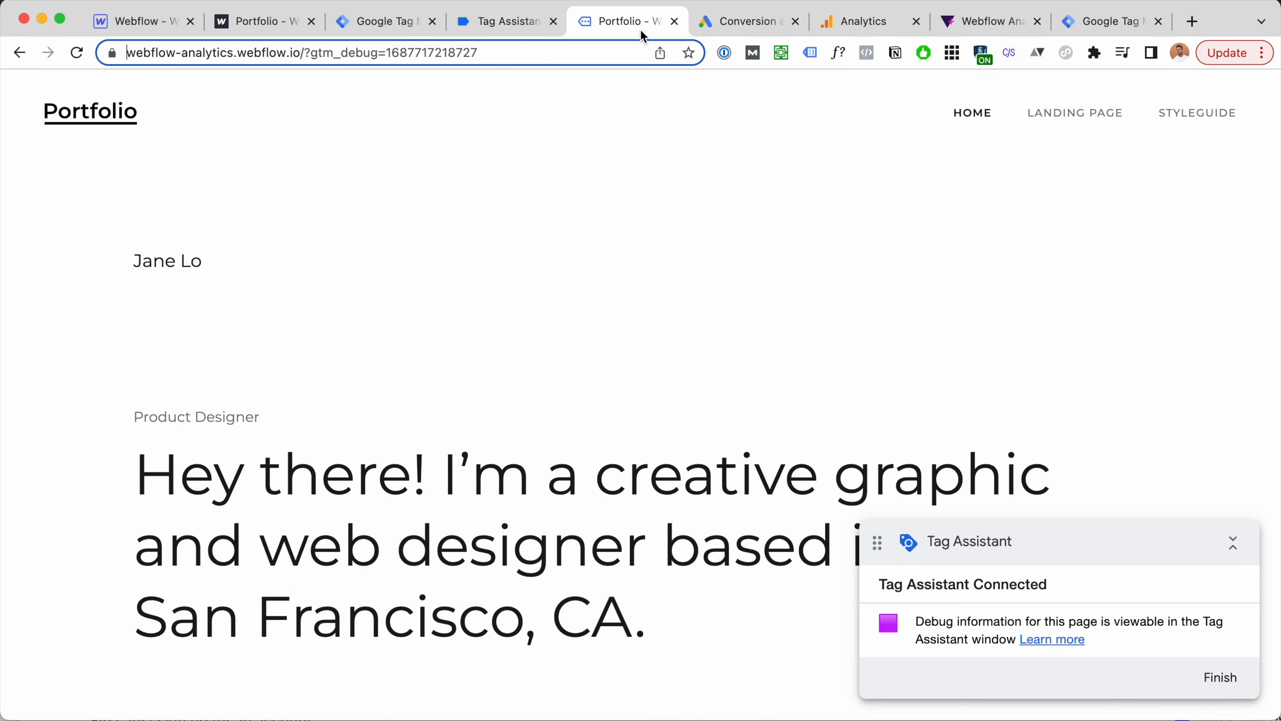
# Step: Enter an e-mail address in the Tally form, submit it, and go back to Tag Assistant
pyautogui.click(258, 292)
pyautogui.write('j')
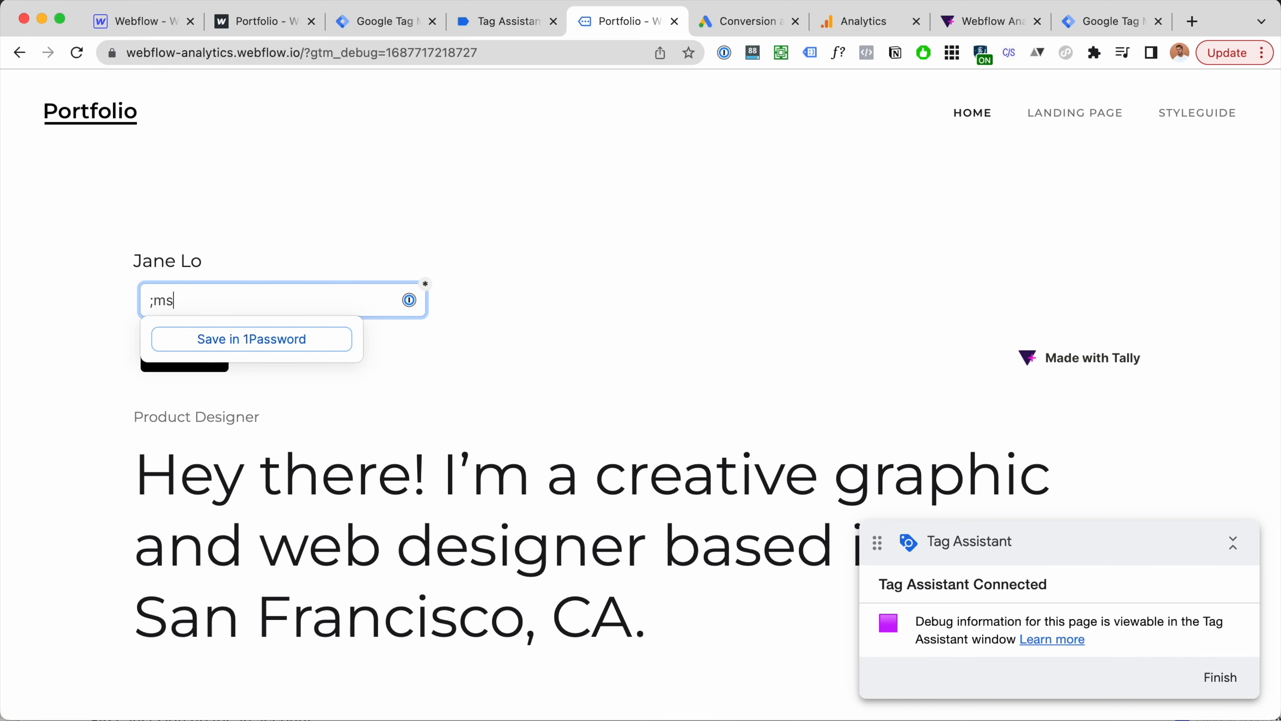
pyautogui.write('ms')
pyautogui.press('Tab')
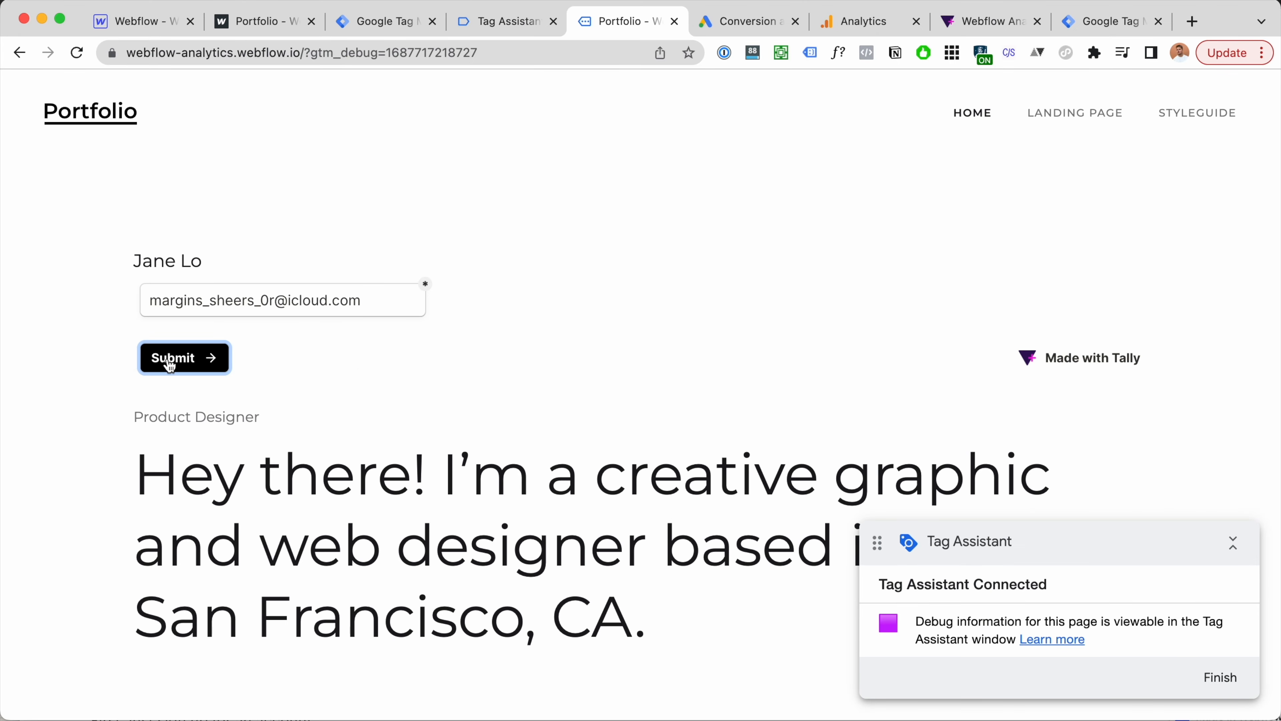
pyautogui.click(170, 362)
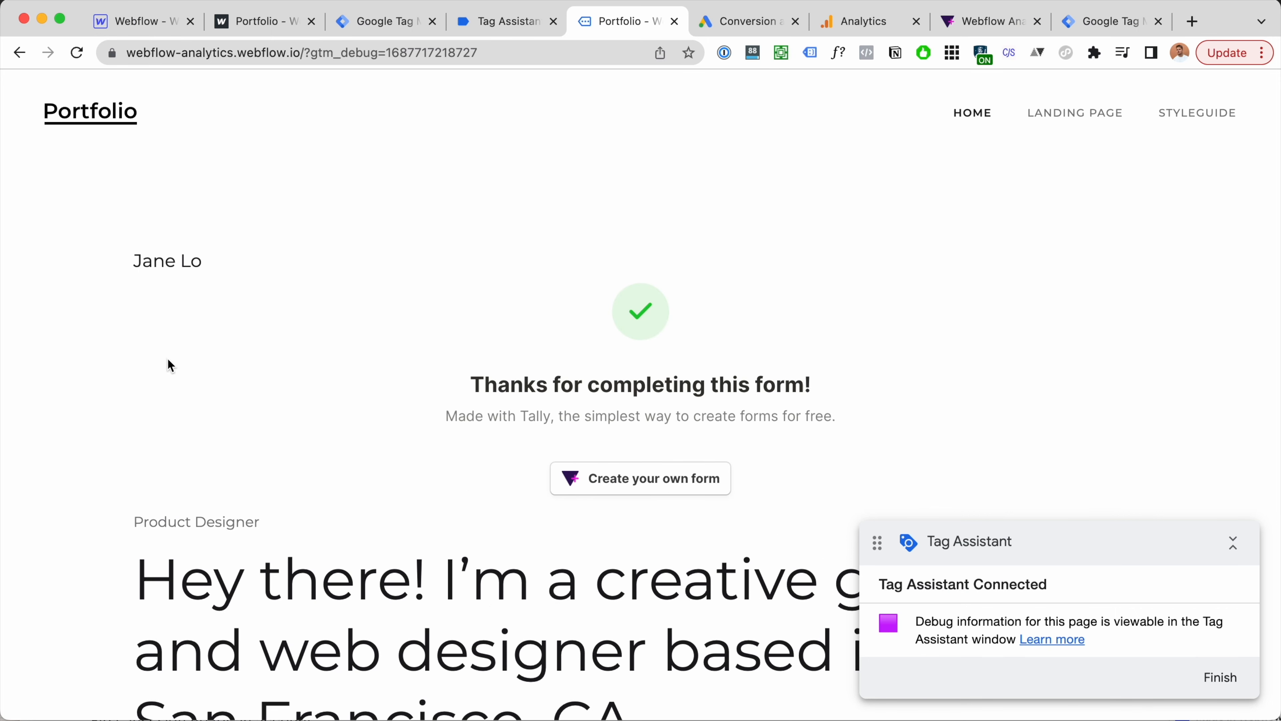
pyautogui.click(513, 31)
# Step: Verify Google Ads Conversion Tracking - Form Submit fired on tally_form_submit, then return to the conversions summary
pyautogui.click(153, 281)
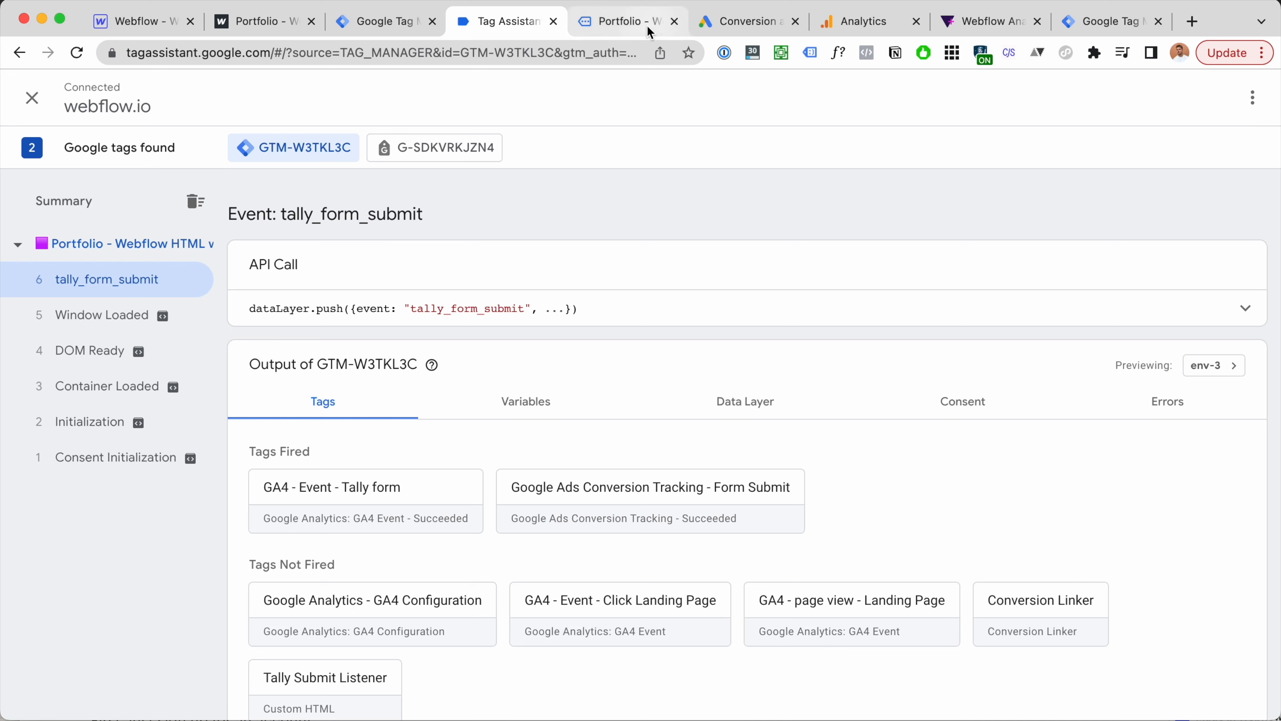
pyautogui.click(742, 21)
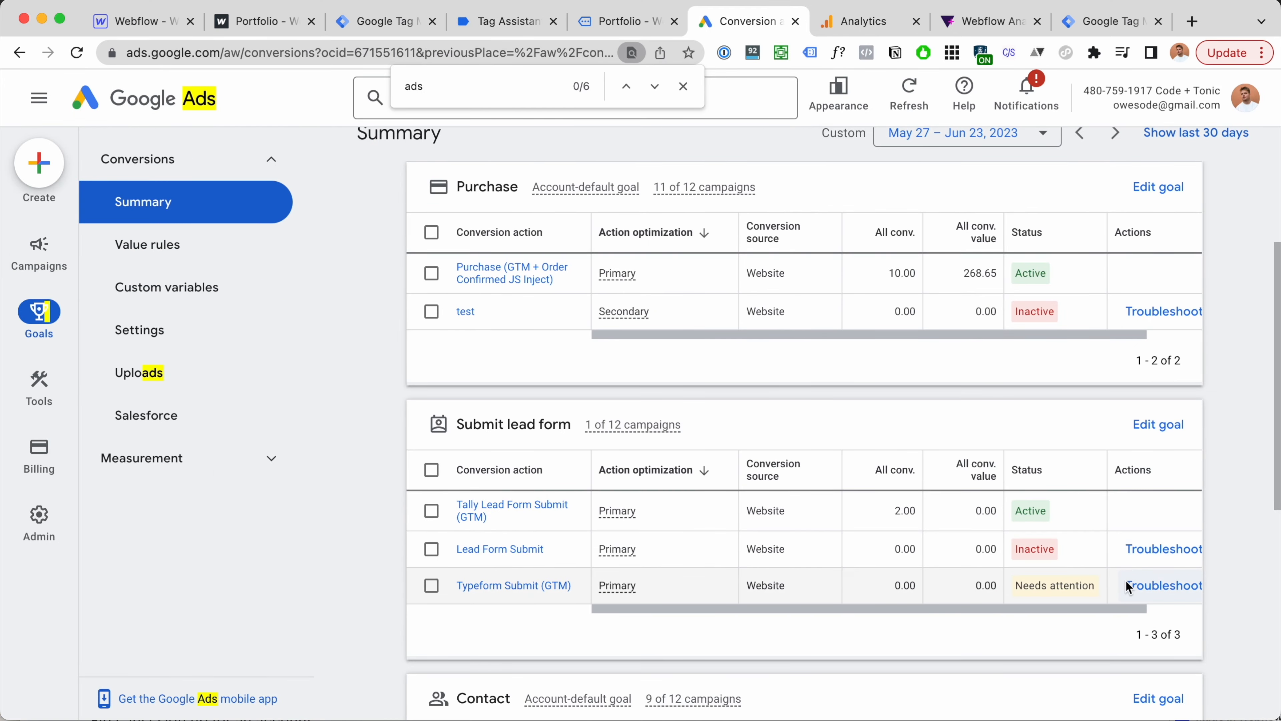
# Step: Reload the Google Ads conversions summary and check that Lead Form Submit now shows No recent conversions
pyautogui.scroll(-2, 1132, 586)
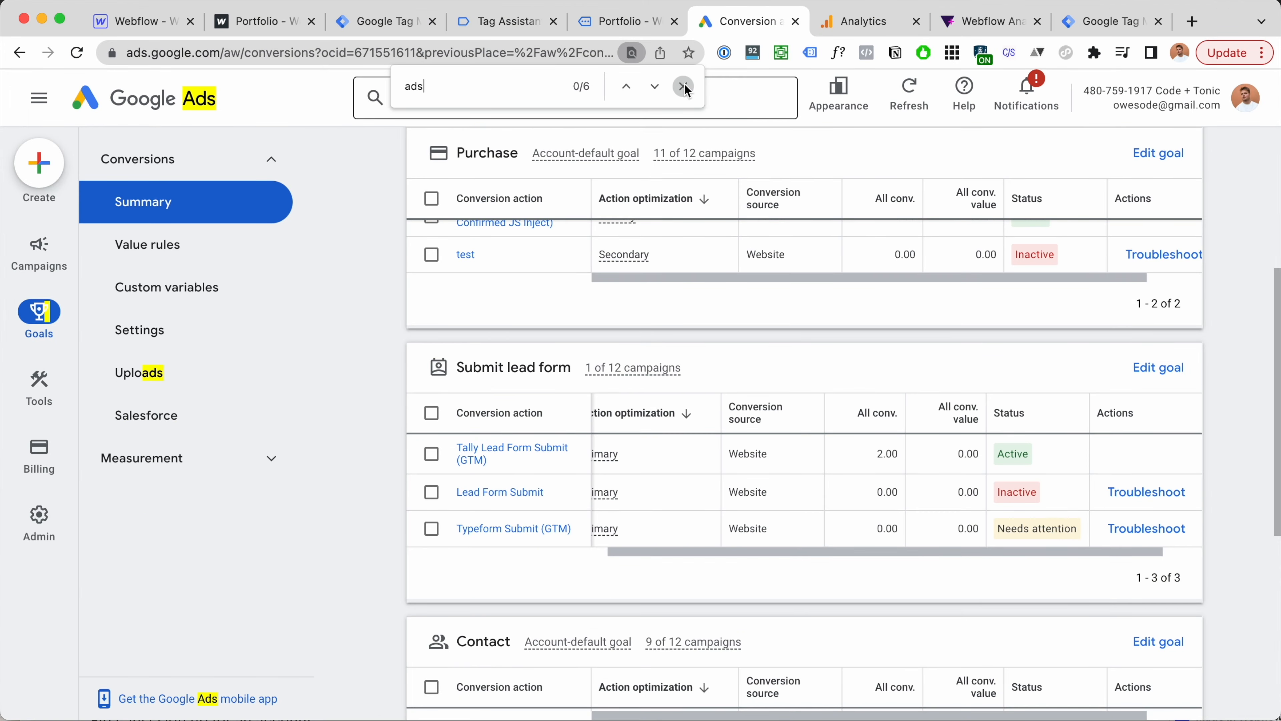
pyautogui.click(684, 87)
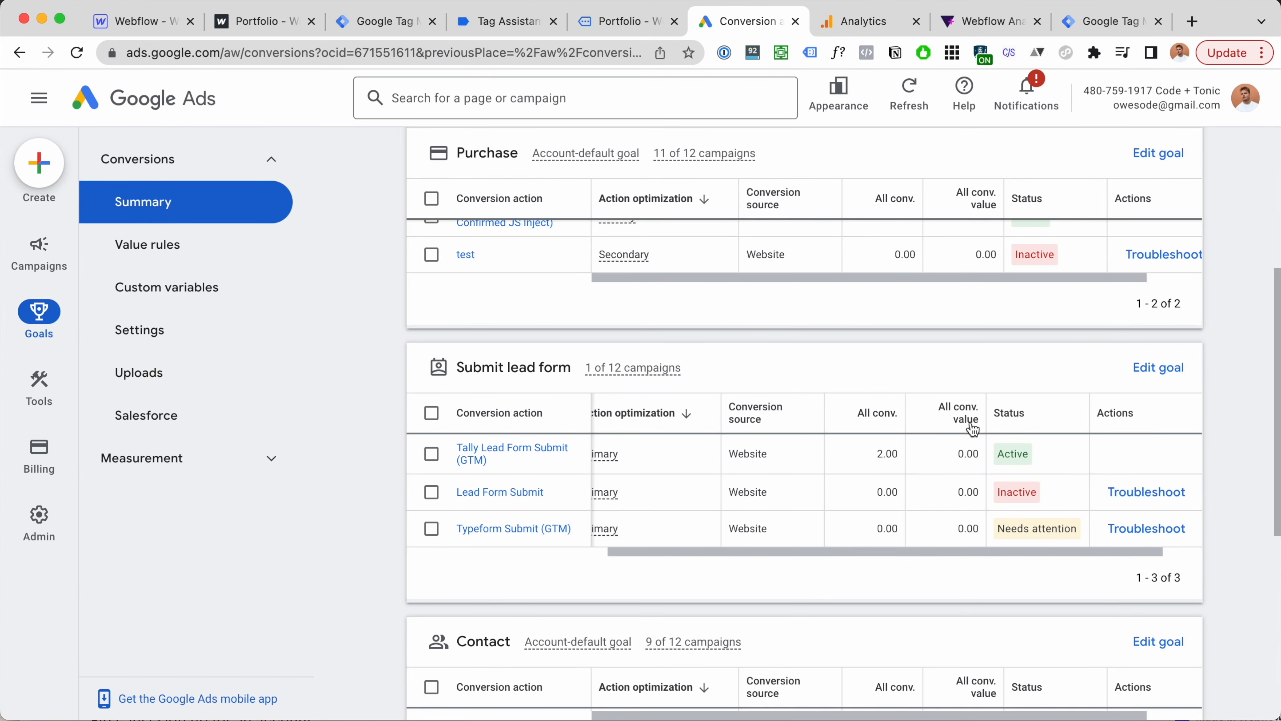
pyautogui.moveTo(1027, 493)
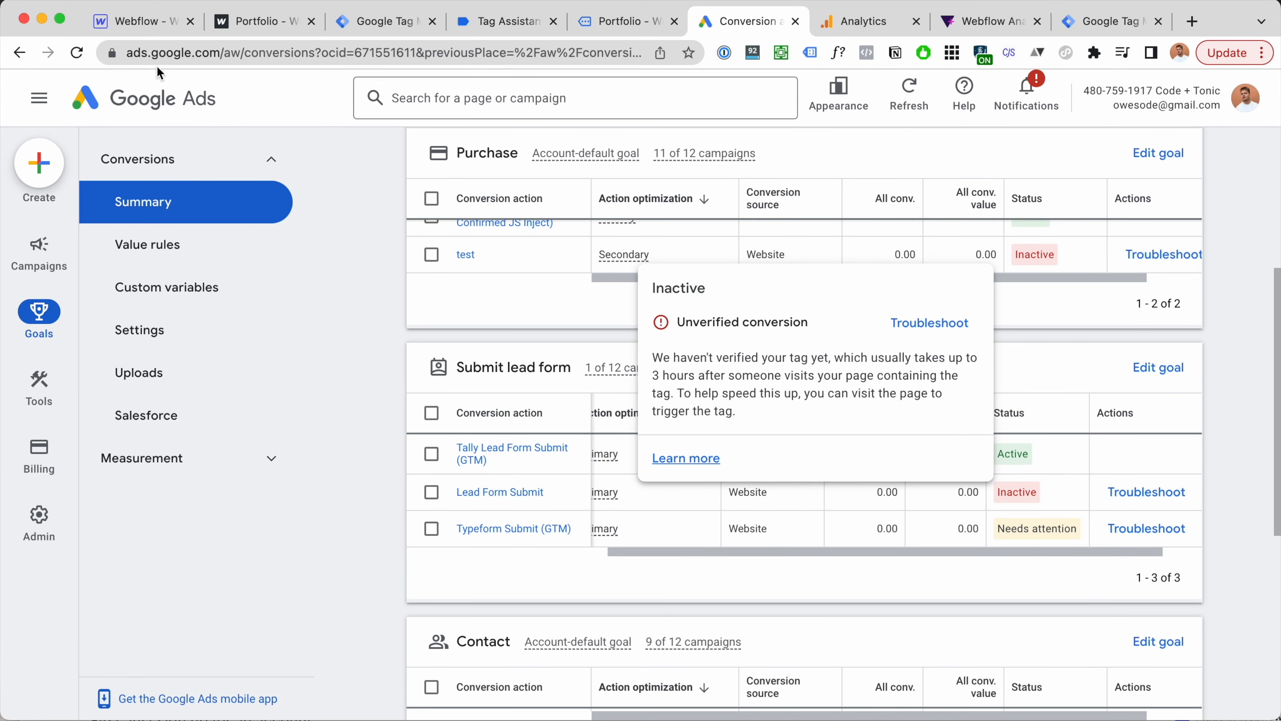
pyautogui.click(77, 53)
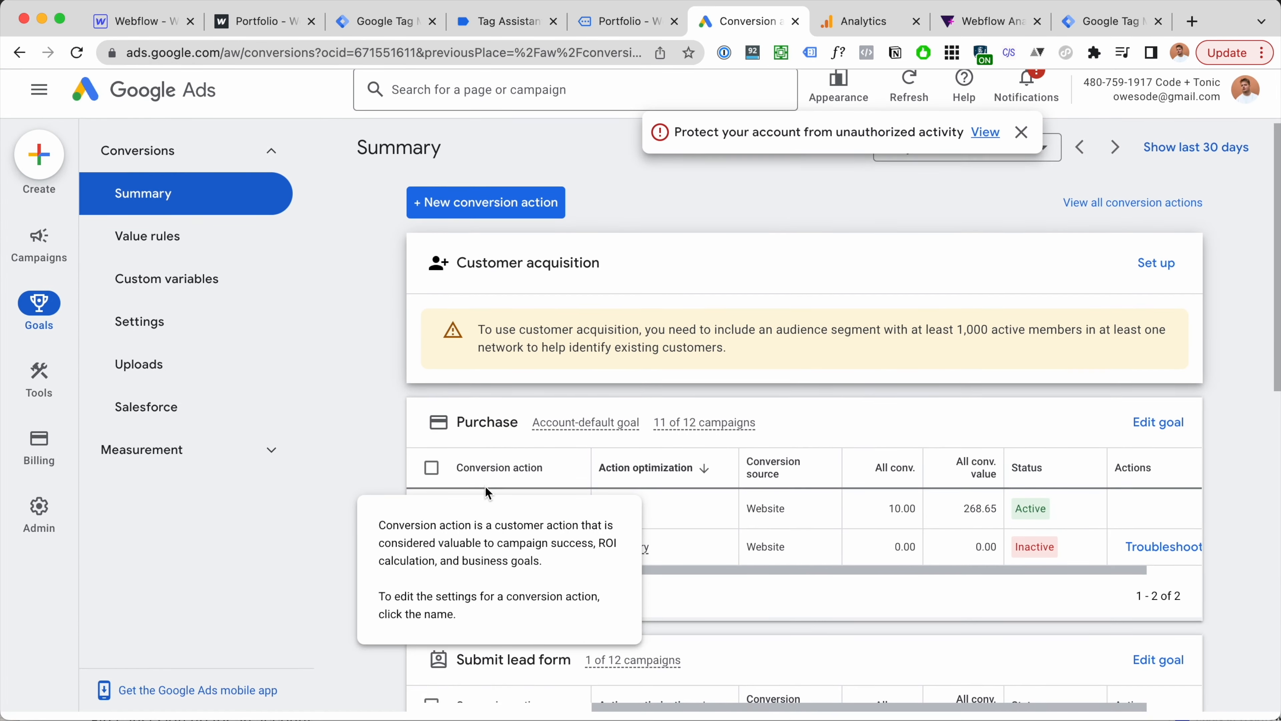
pyautogui.scroll(-5, 1095, 483)
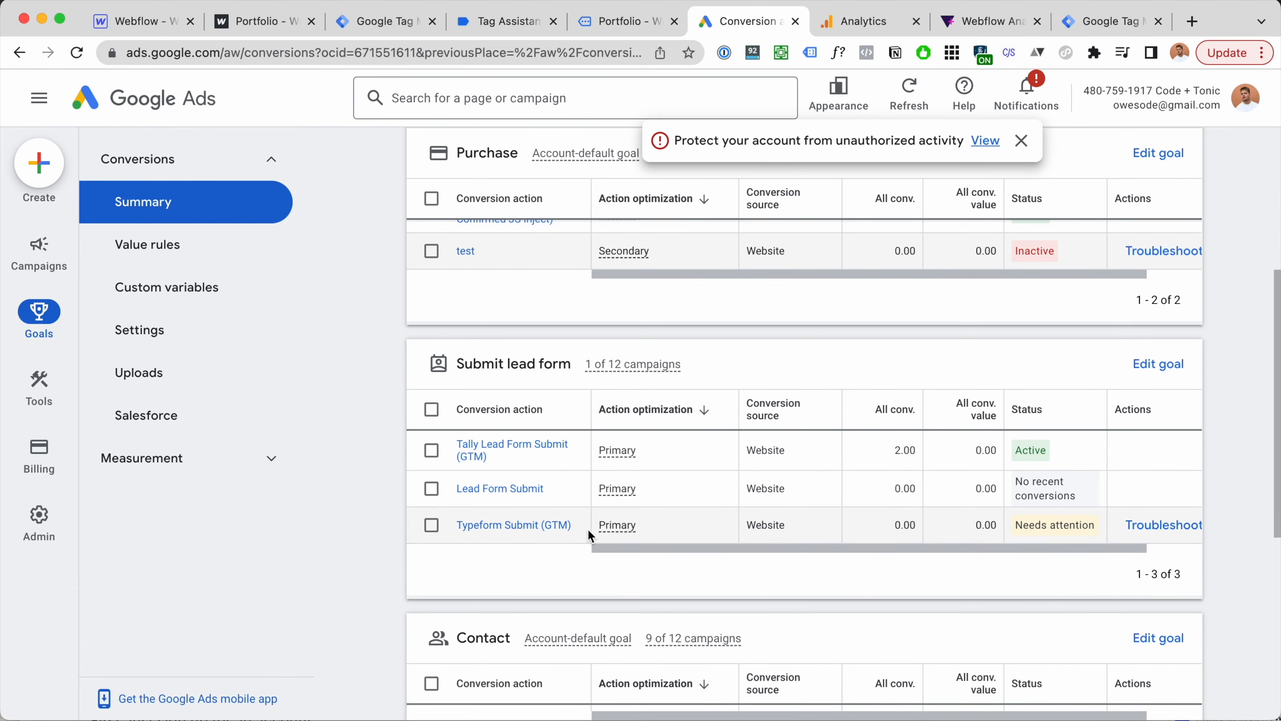
pyautogui.moveTo(1090, 496)
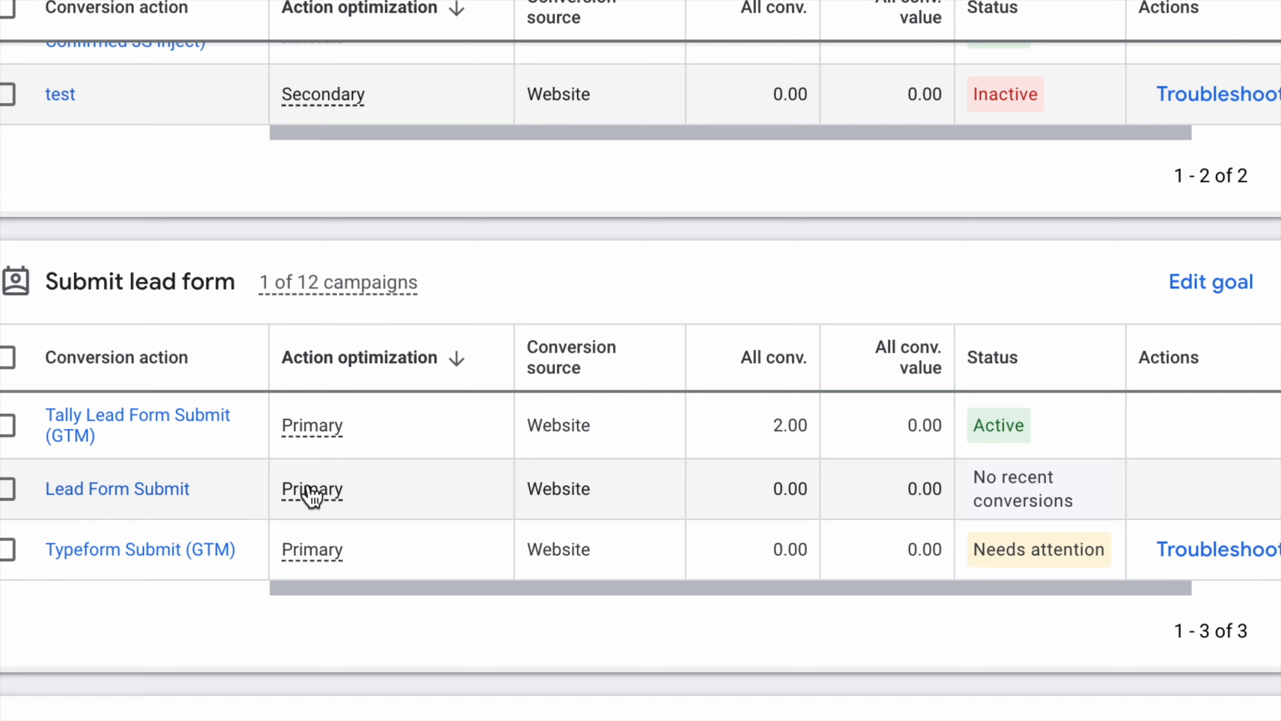
pyautogui.moveTo(1001, 497)
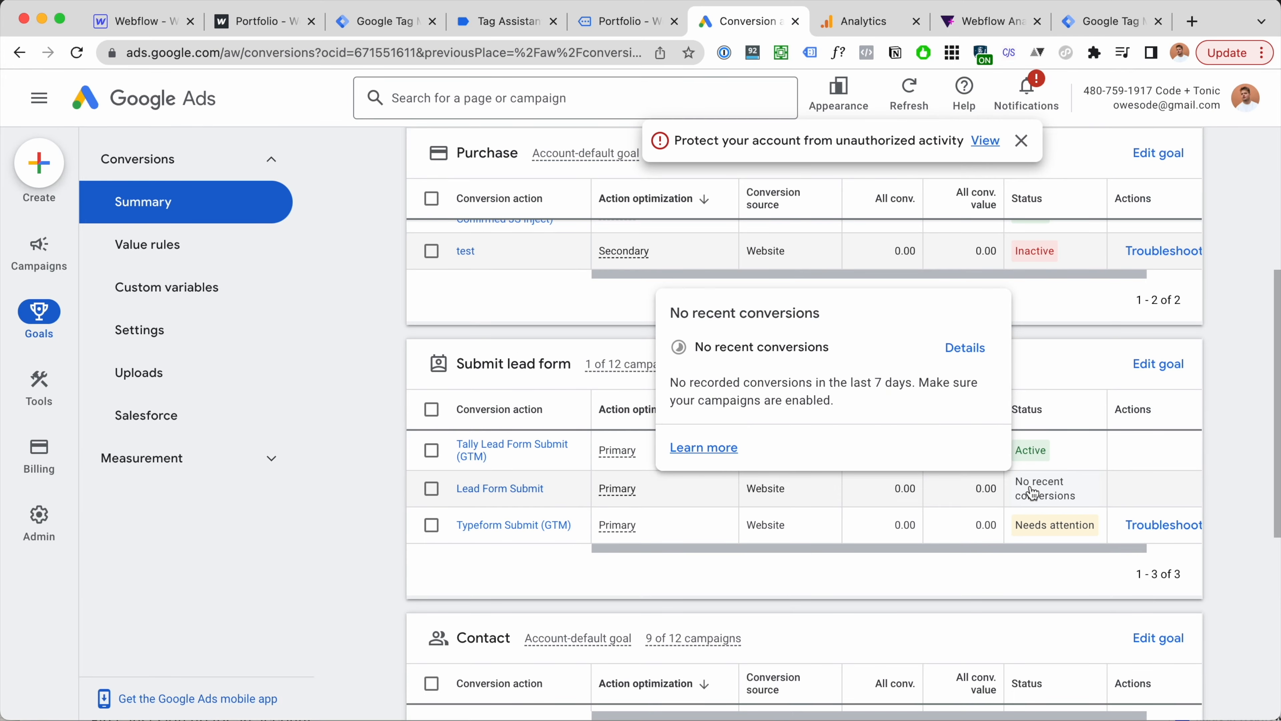
pyautogui.moveTo(1067, 498)
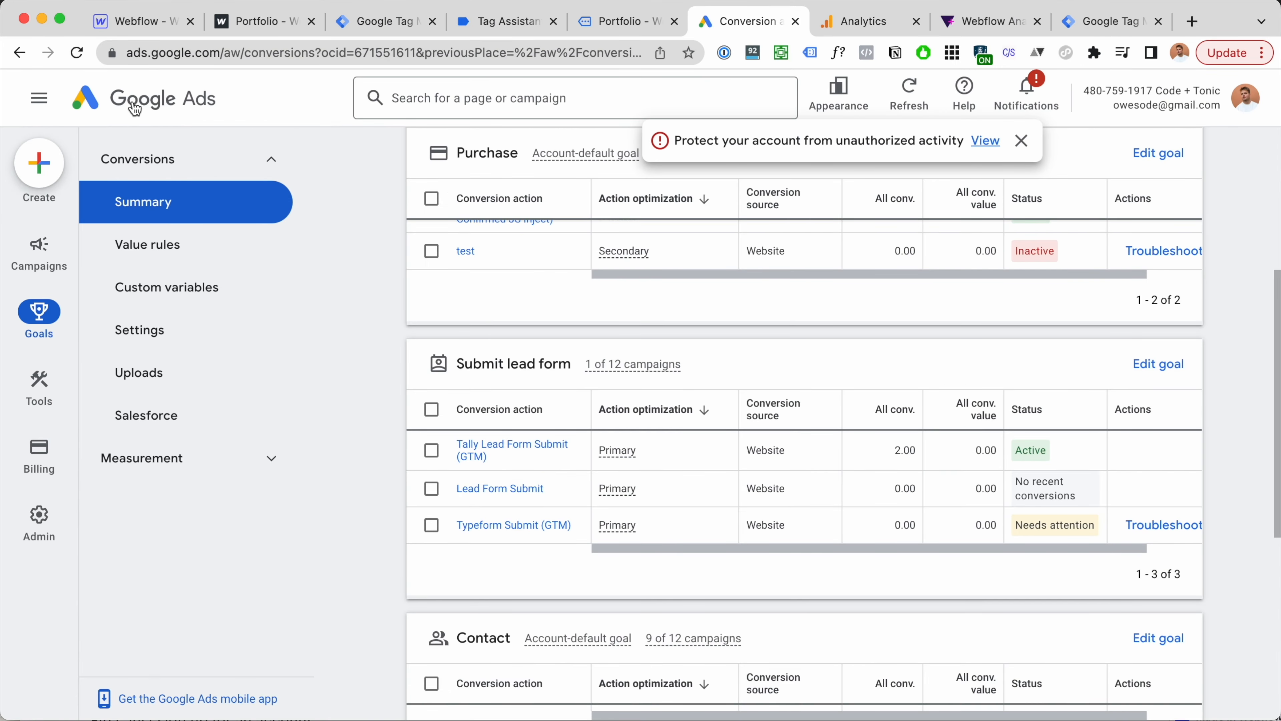
pyautogui.moveTo(1099, 501)
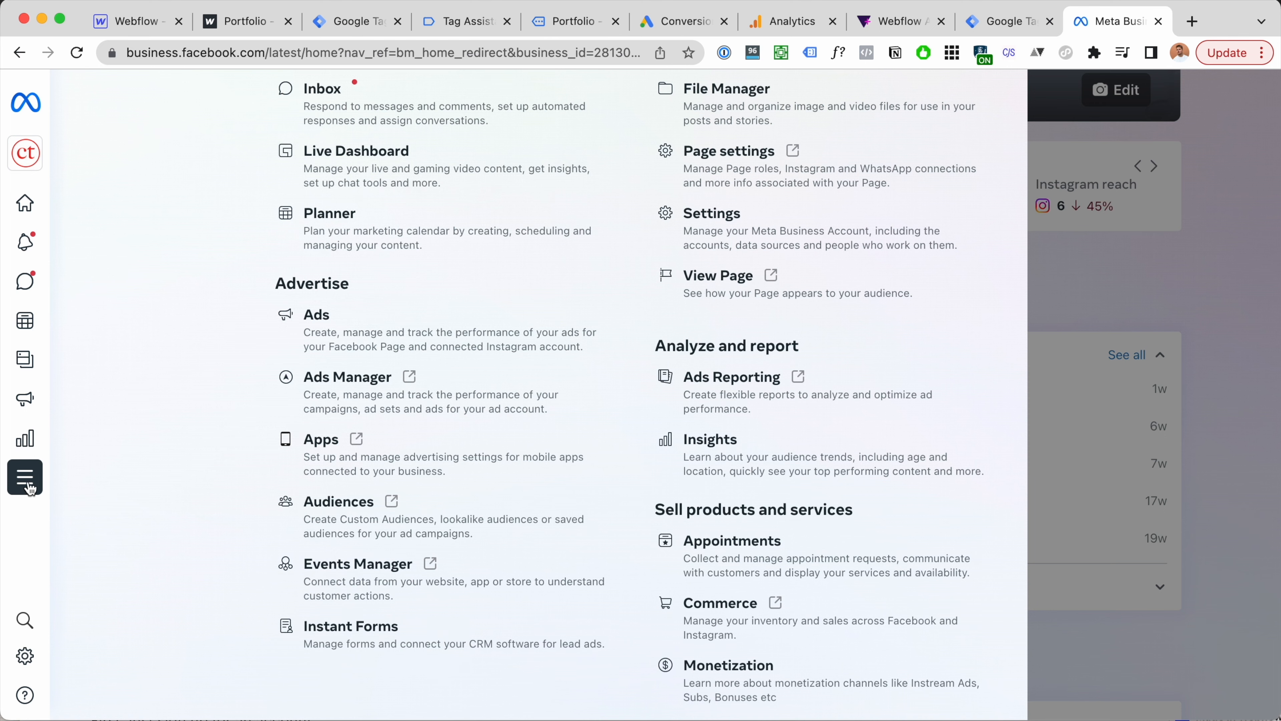
# Step: Open Events Manager for the business from Meta Business Suite's All tools list
pyautogui.moveTo(96, 152)
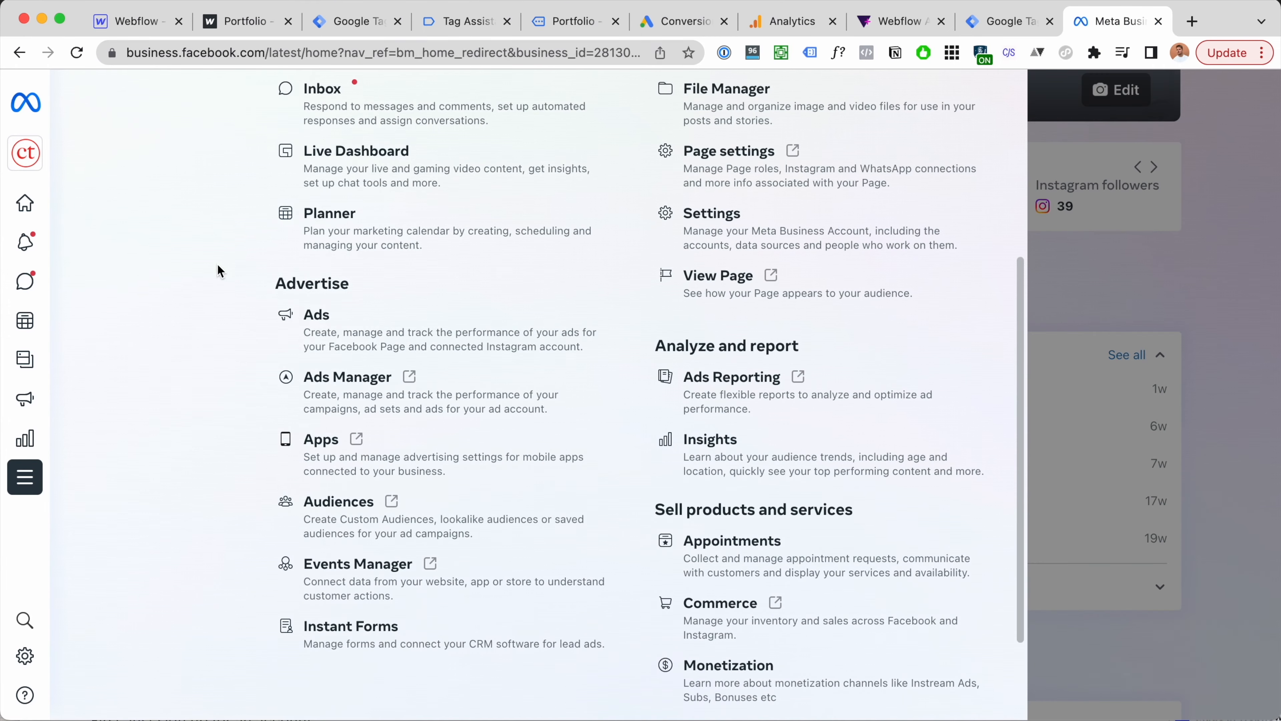
pyautogui.moveTo(30, 482)
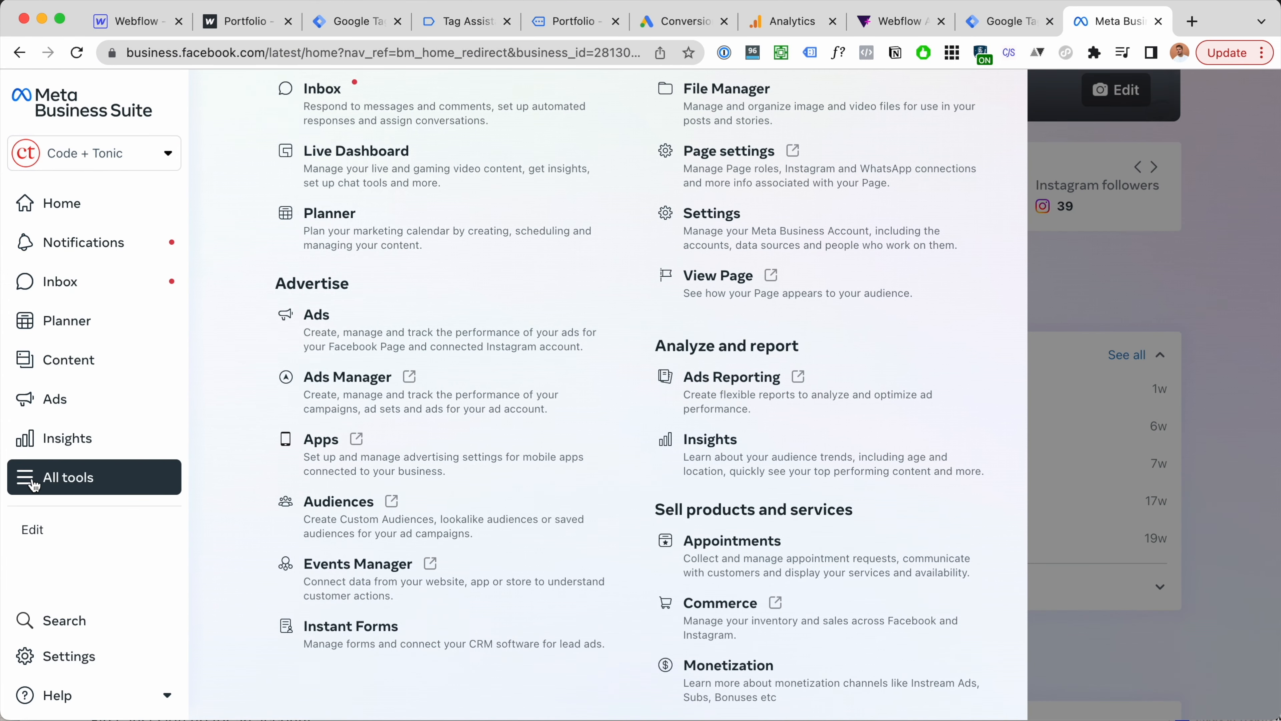
pyautogui.scroll(-1, 450, 446)
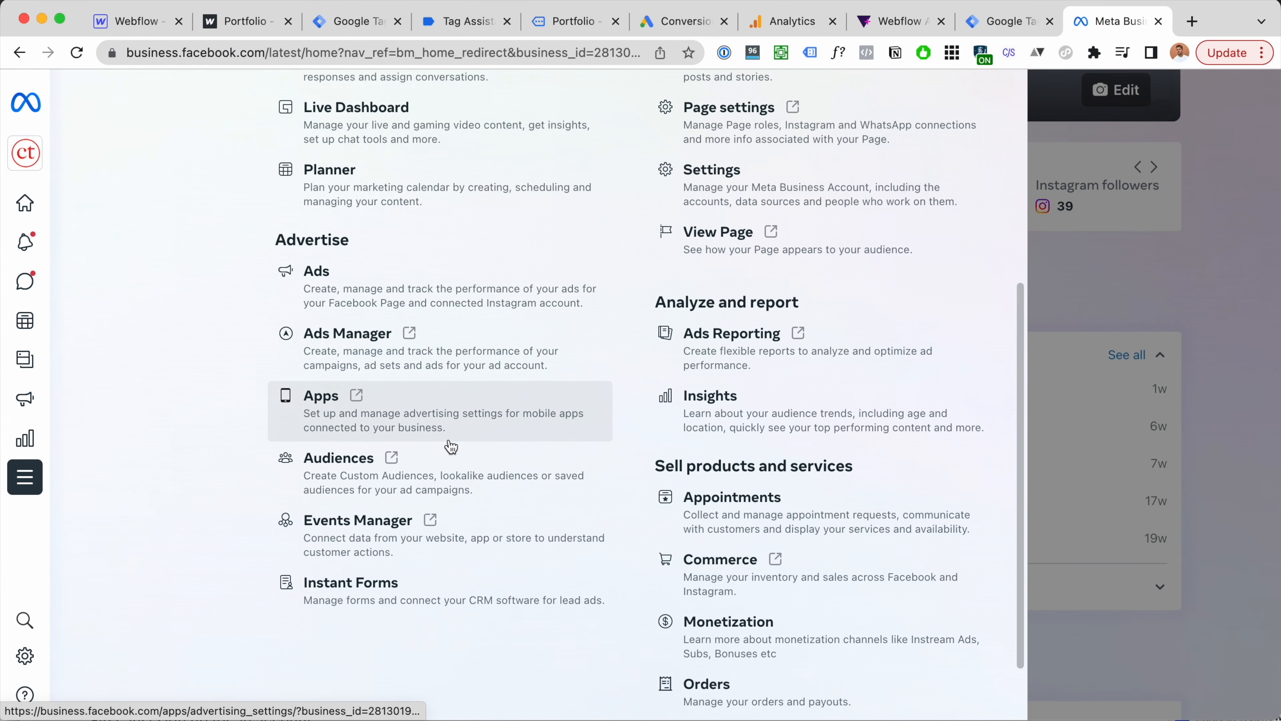
pyautogui.click(499, 543)
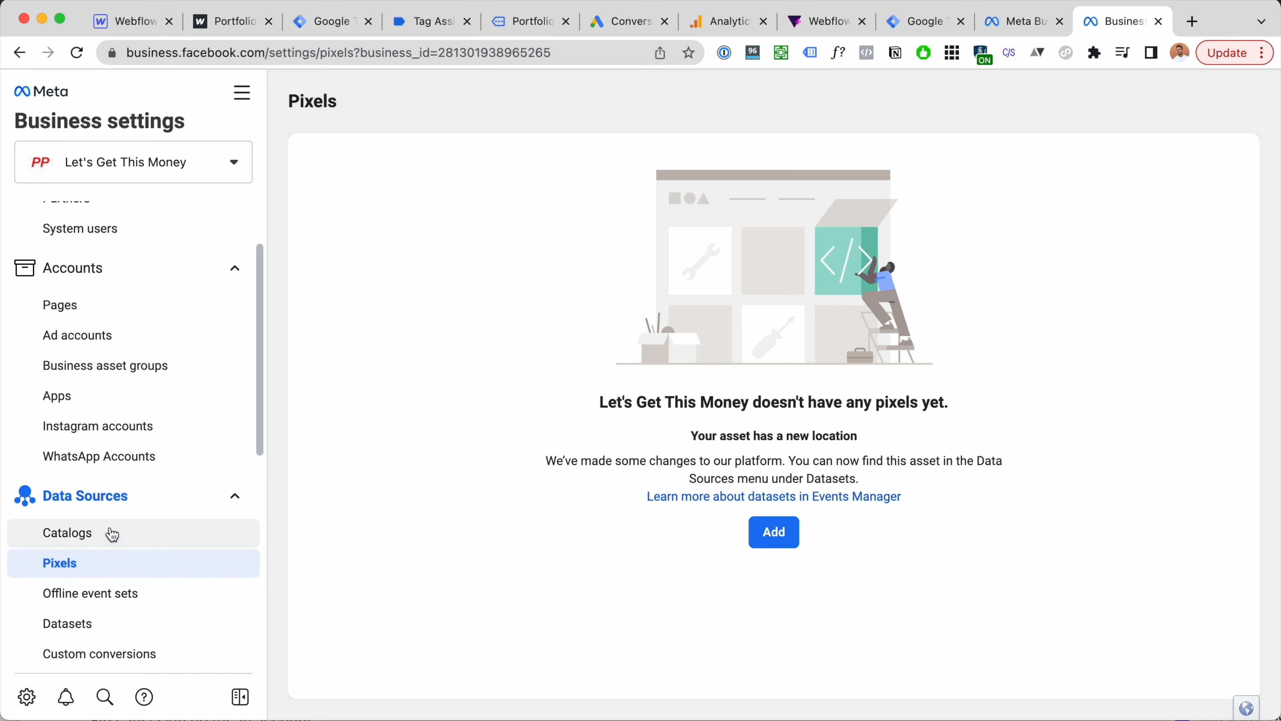
# Step: Add a new pixel for the pasted site address webflow-analytics.webflow.io
pyautogui.click(788, 539)
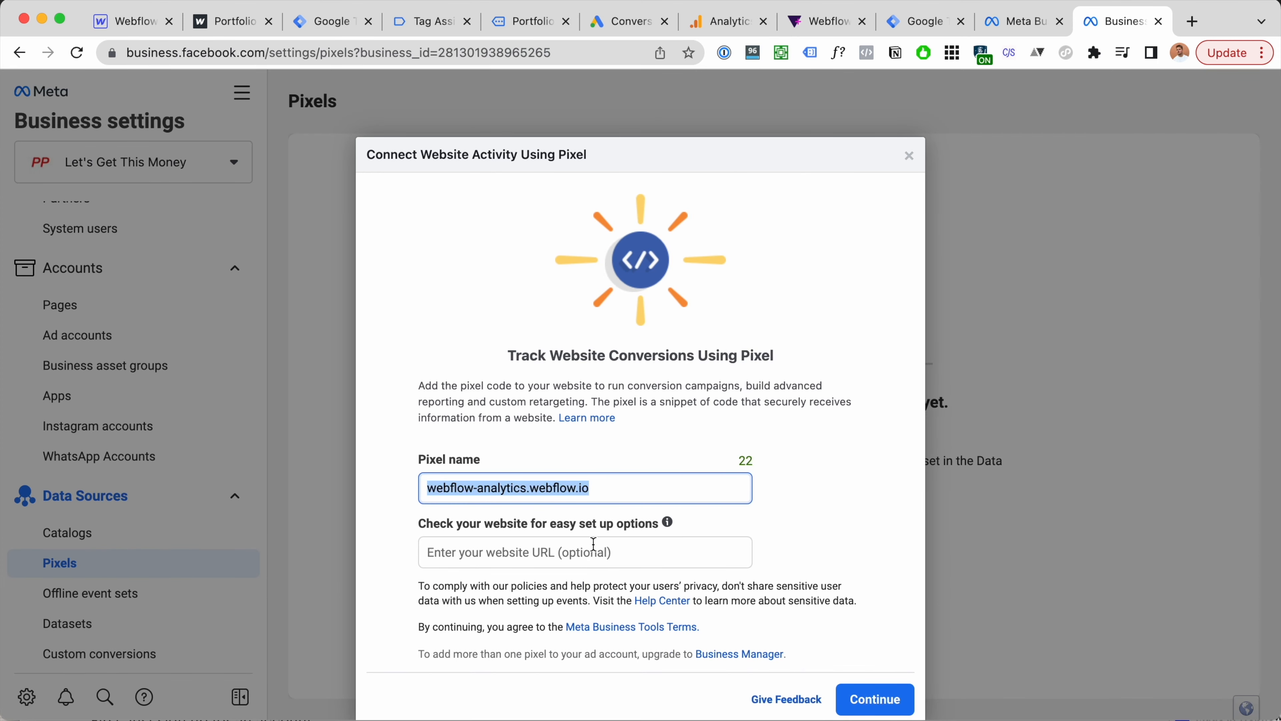
pyautogui.click(594, 544)
pyautogui.write('webflow-analytics.webflow.io')
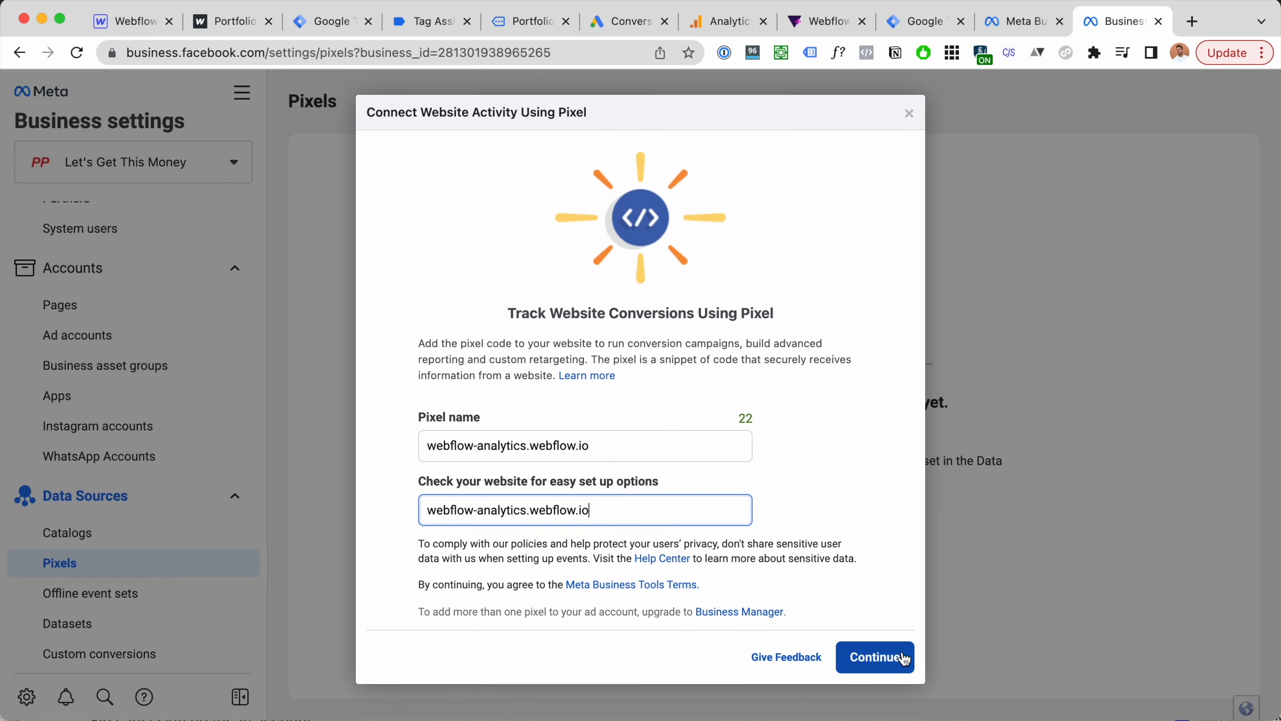
pyautogui.click(895, 659)
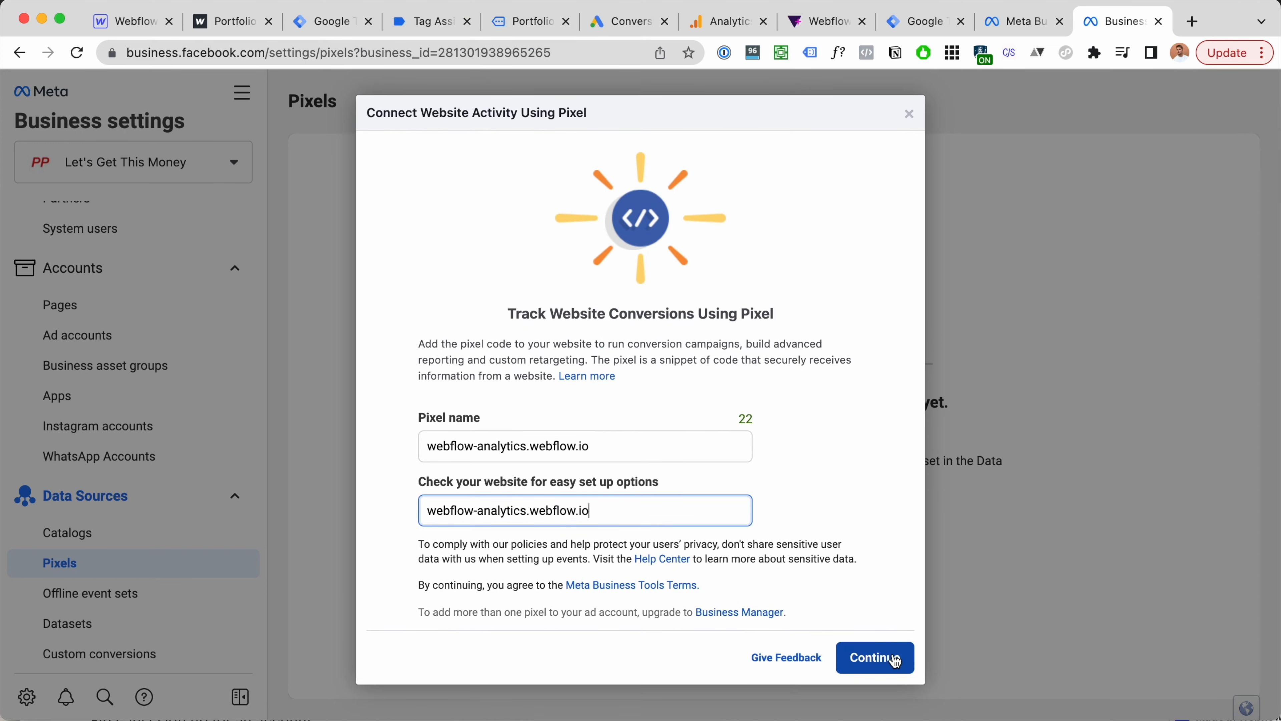
pyautogui.click(895, 659)
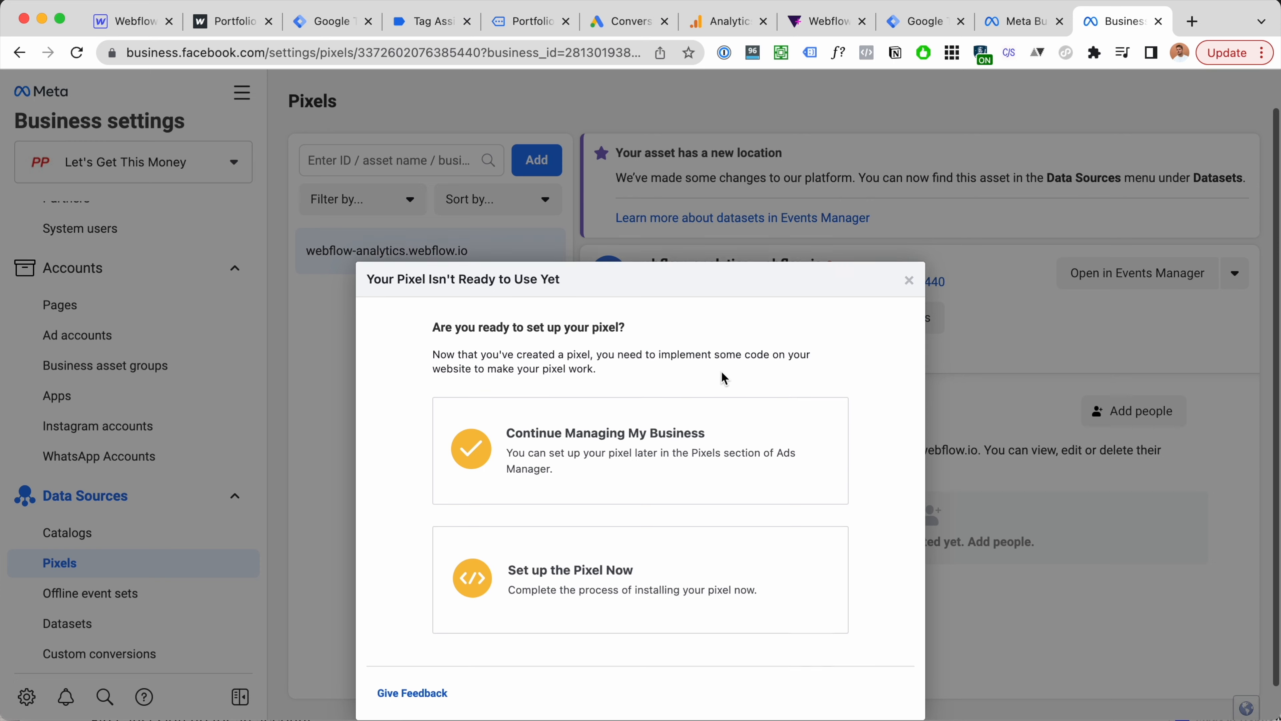
# Step: Set up the pixel now with manual installation and copy its base code
pyautogui.click(709, 582)
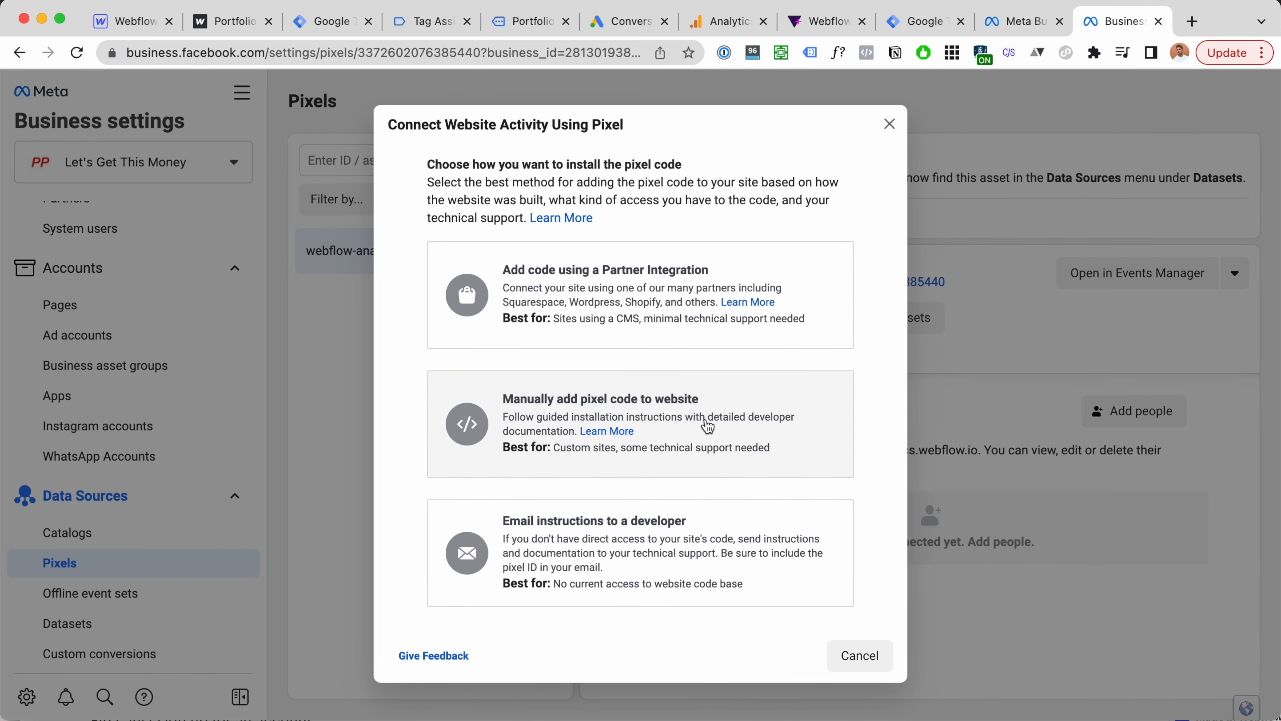
pyautogui.click(708, 426)
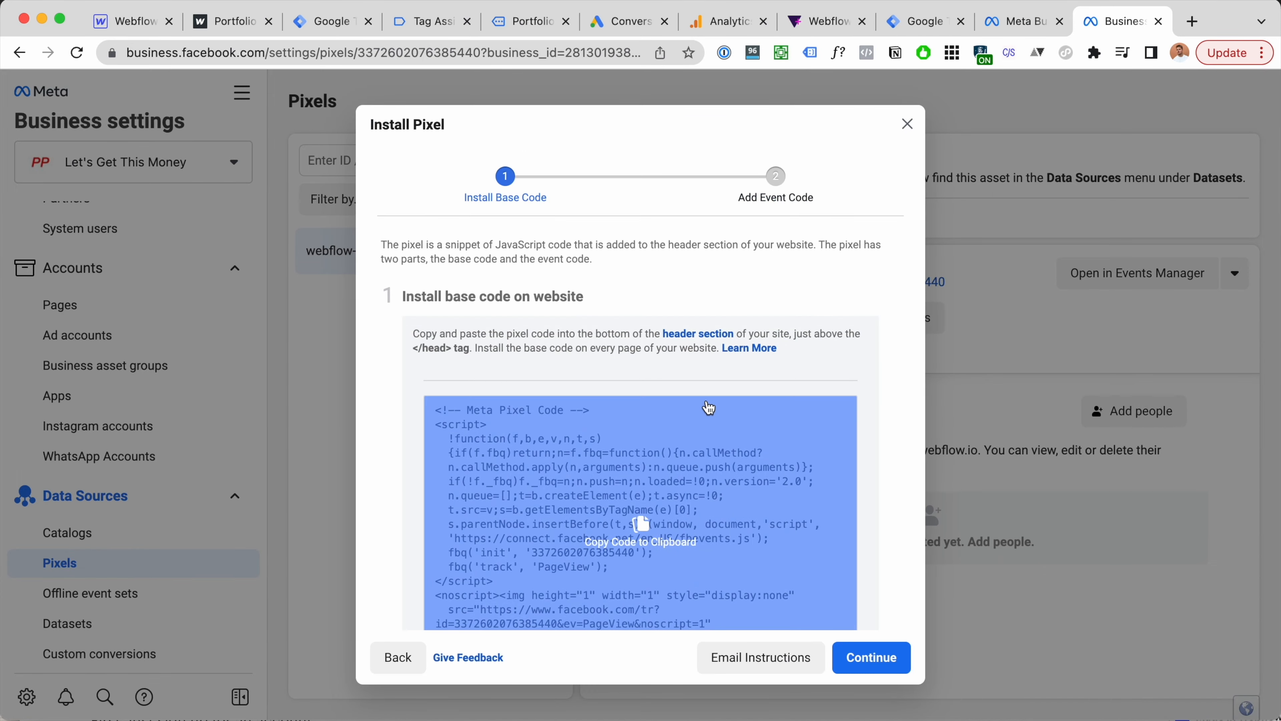
pyautogui.click(649, 523)
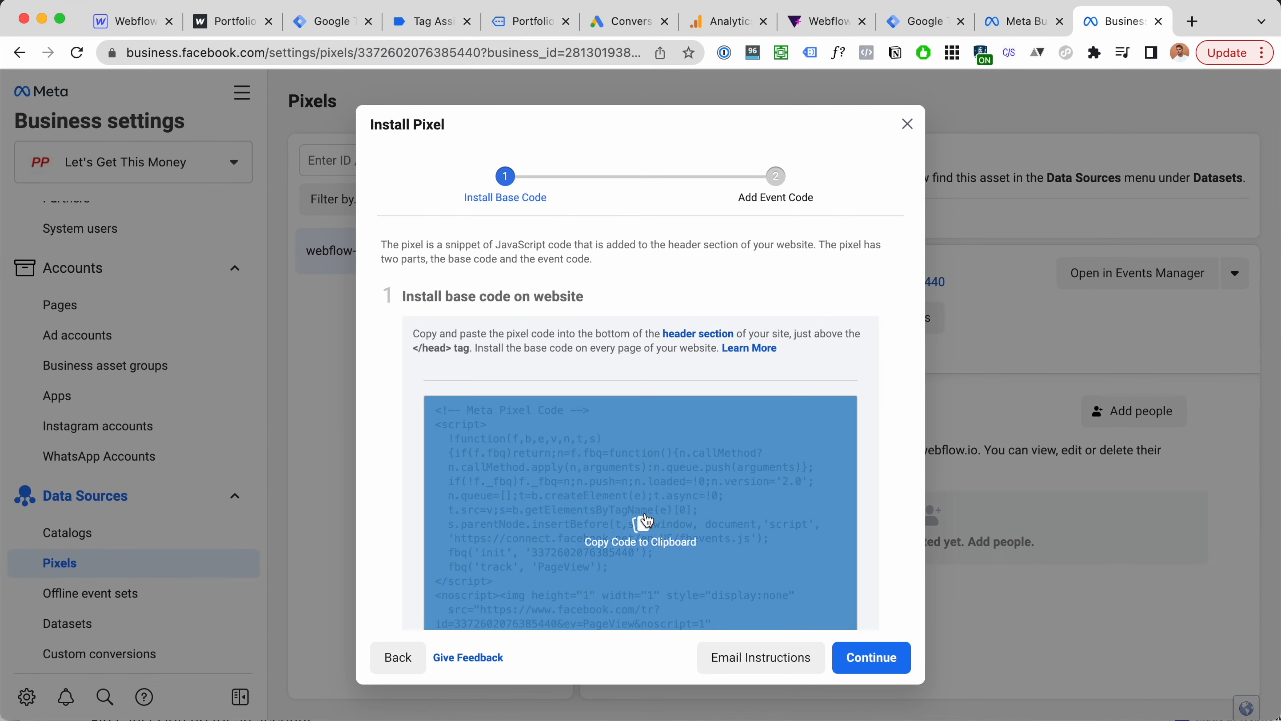
pyautogui.click(335, 23)
# Step: Create a new Custom HTML tag containing the pasted Meta pixel base code
pyautogui.click(1201, 225)
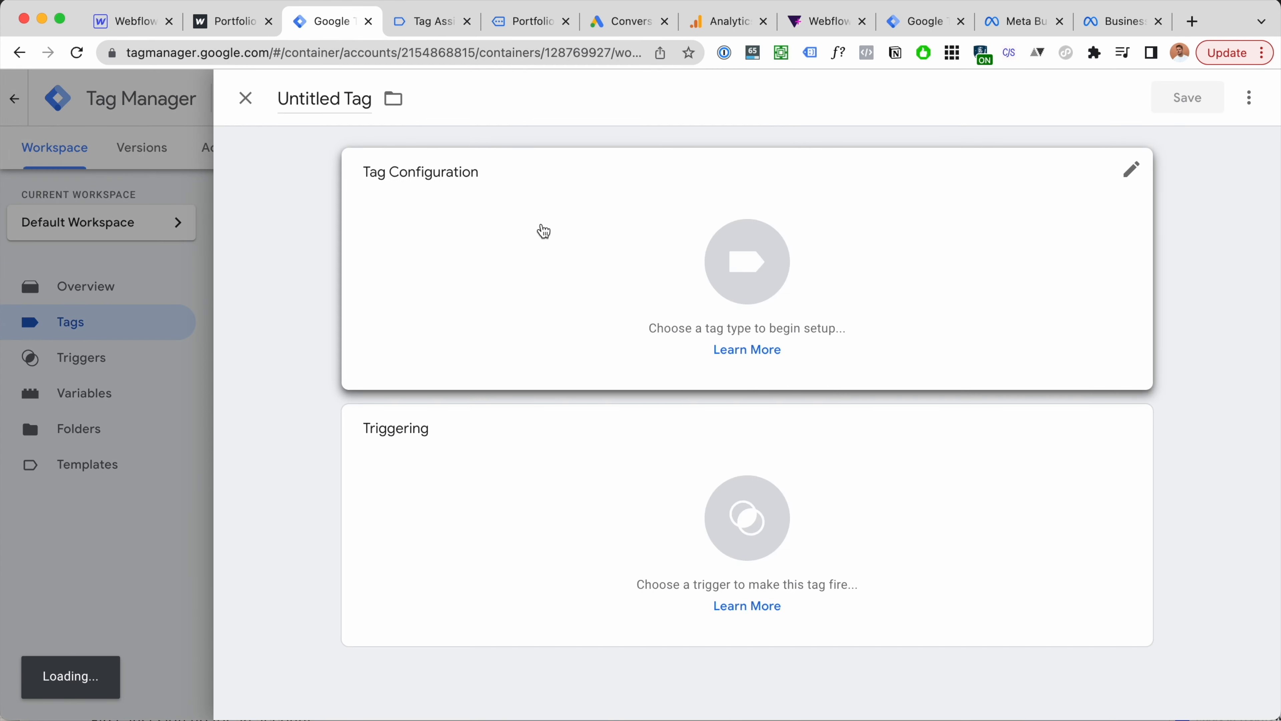
pyautogui.click(544, 231)
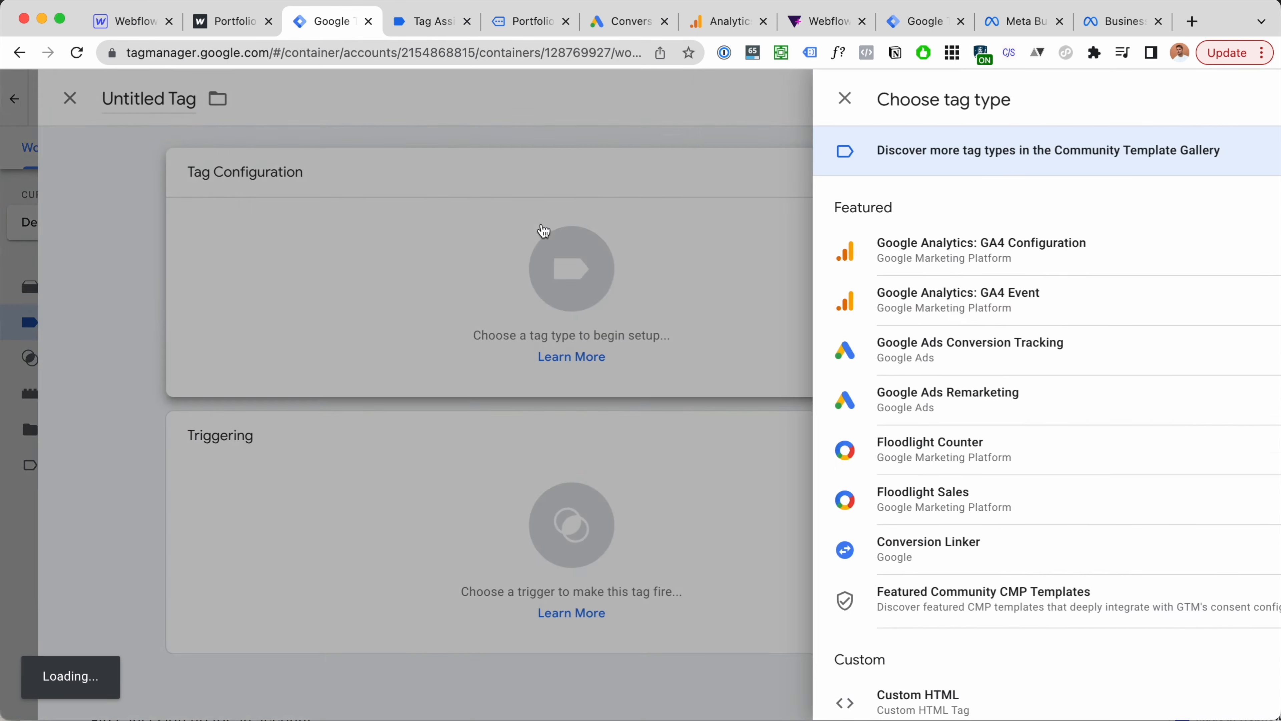
pyautogui.scroll(-5, 878, 335)
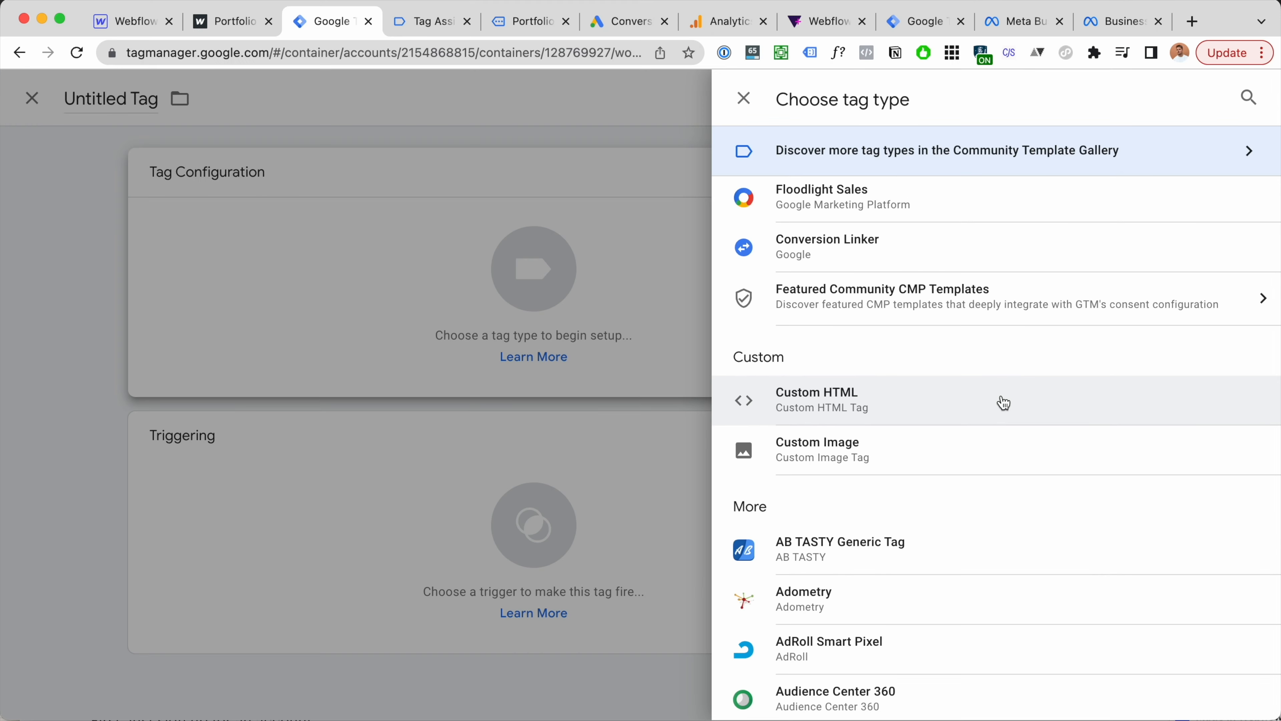
pyautogui.click(1004, 403)
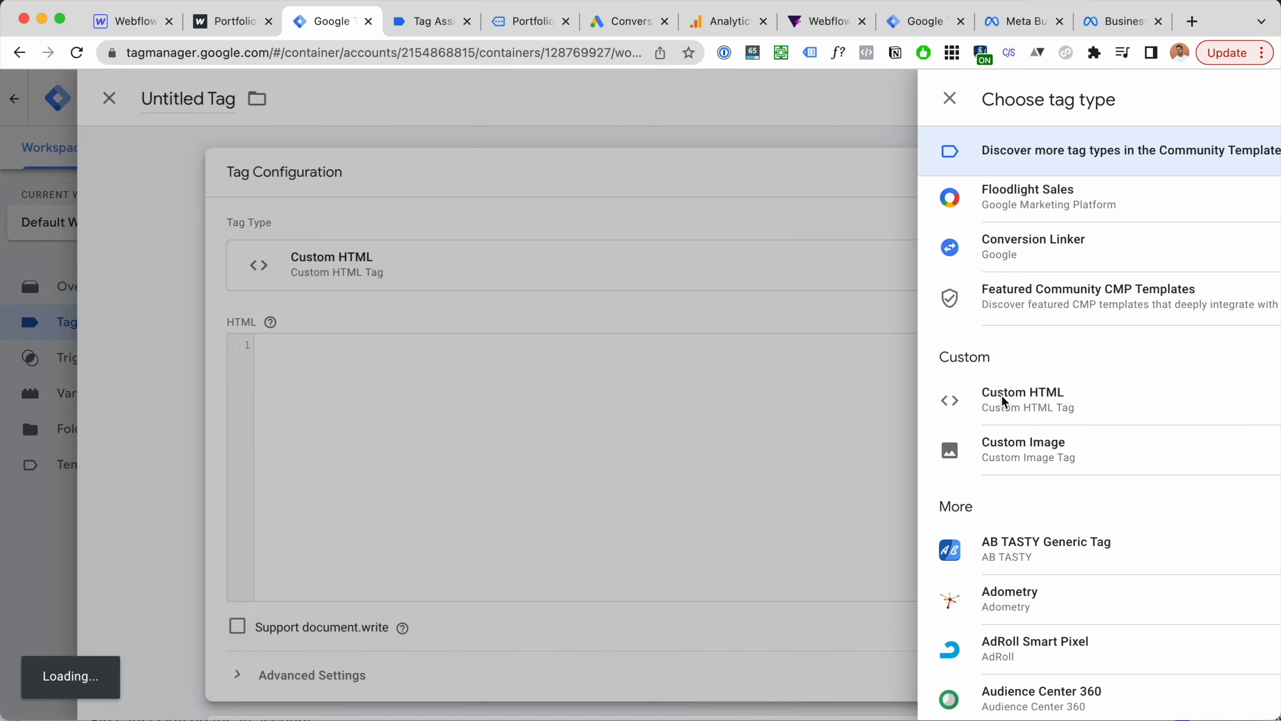
pyautogui.press('super+v')
# Step: Name the tag Meta Pixel Code, fire it on All Pages, and save it
pyautogui.moveTo(428, 345); pyautogui.dragTo(528, 347)
pyautogui.click(300, 85)
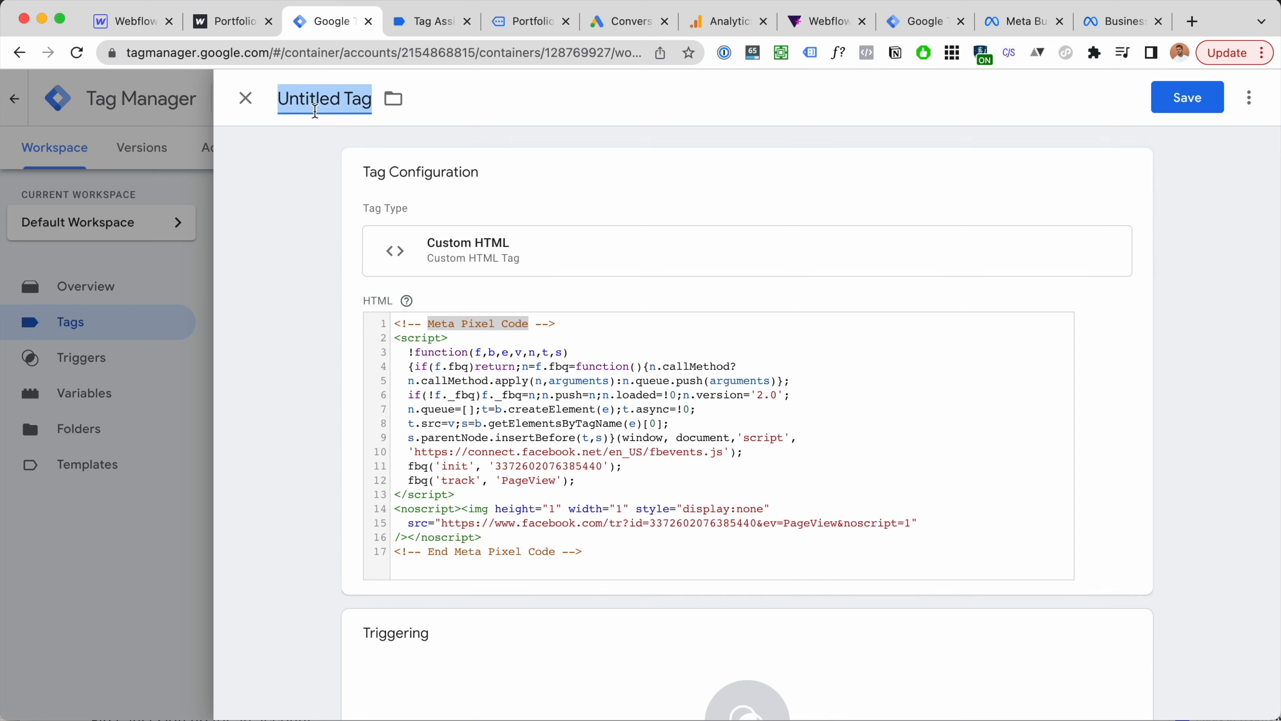
pyautogui.press('super+v')
pyautogui.scroll(-5, 732, 315)
pyautogui.click(759, 551)
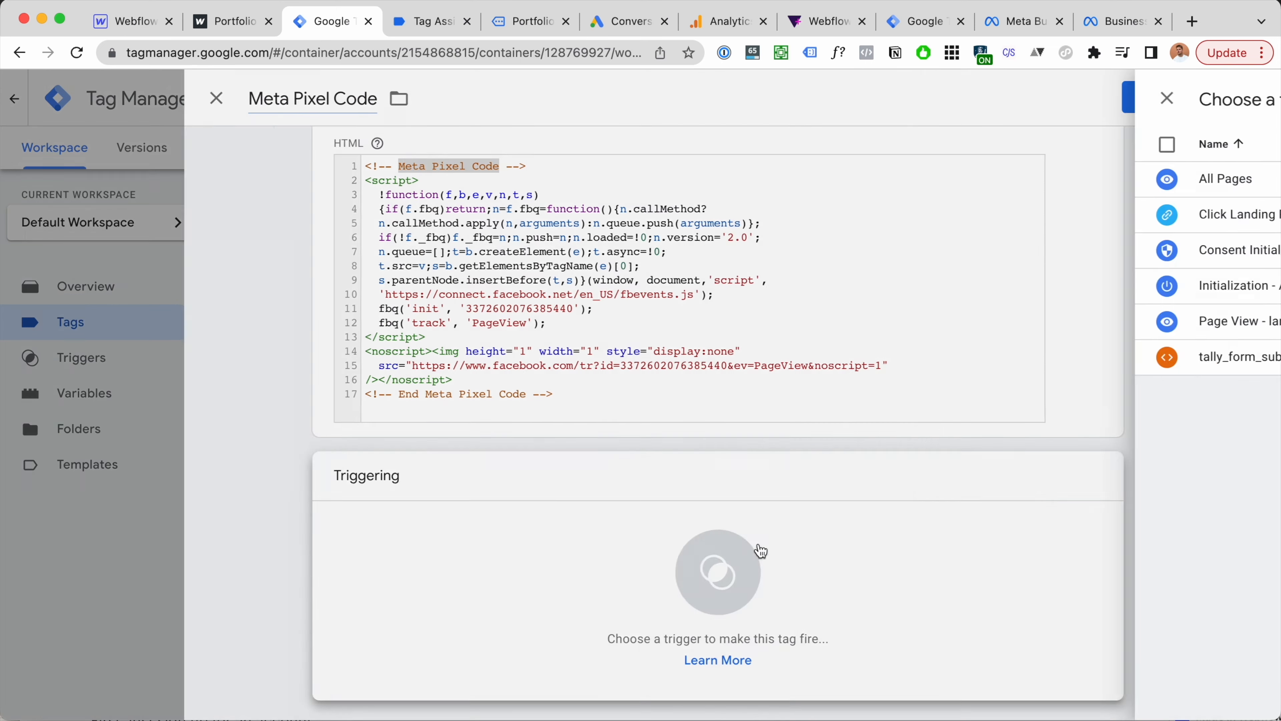
pyautogui.click(501, 180)
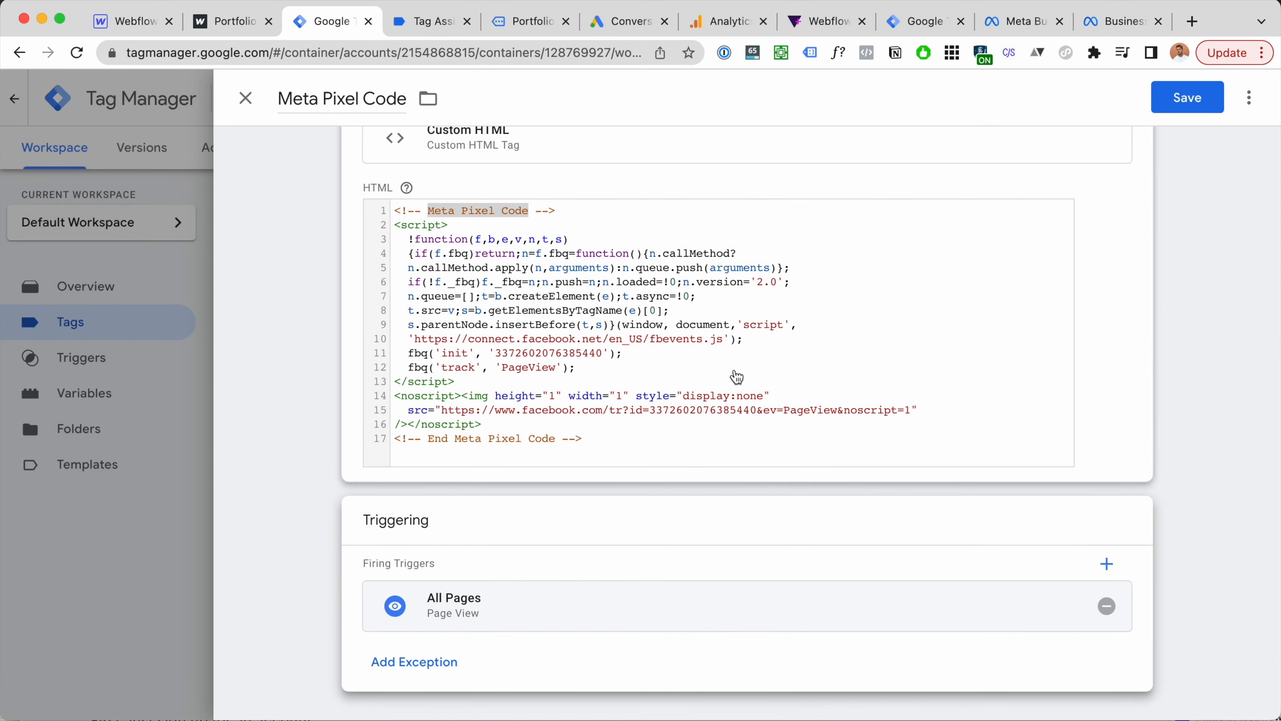
pyautogui.scroll(3, 680, 358)
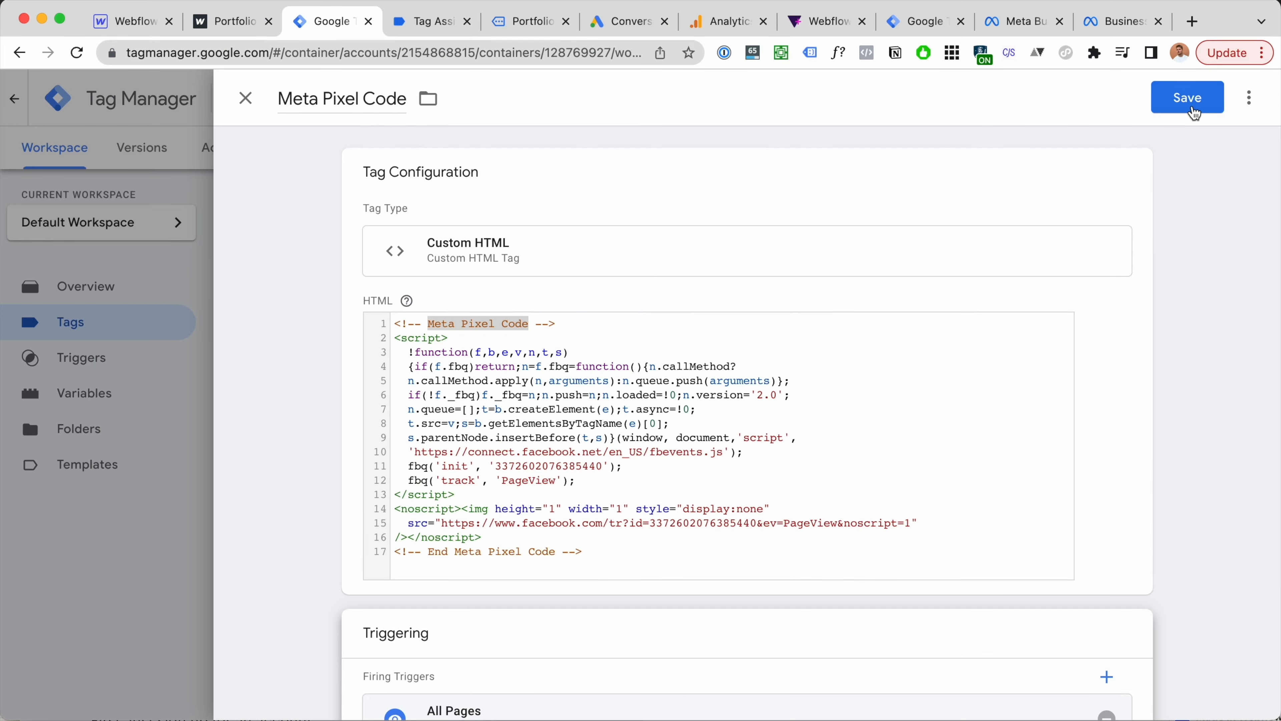
pyautogui.click(1188, 97)
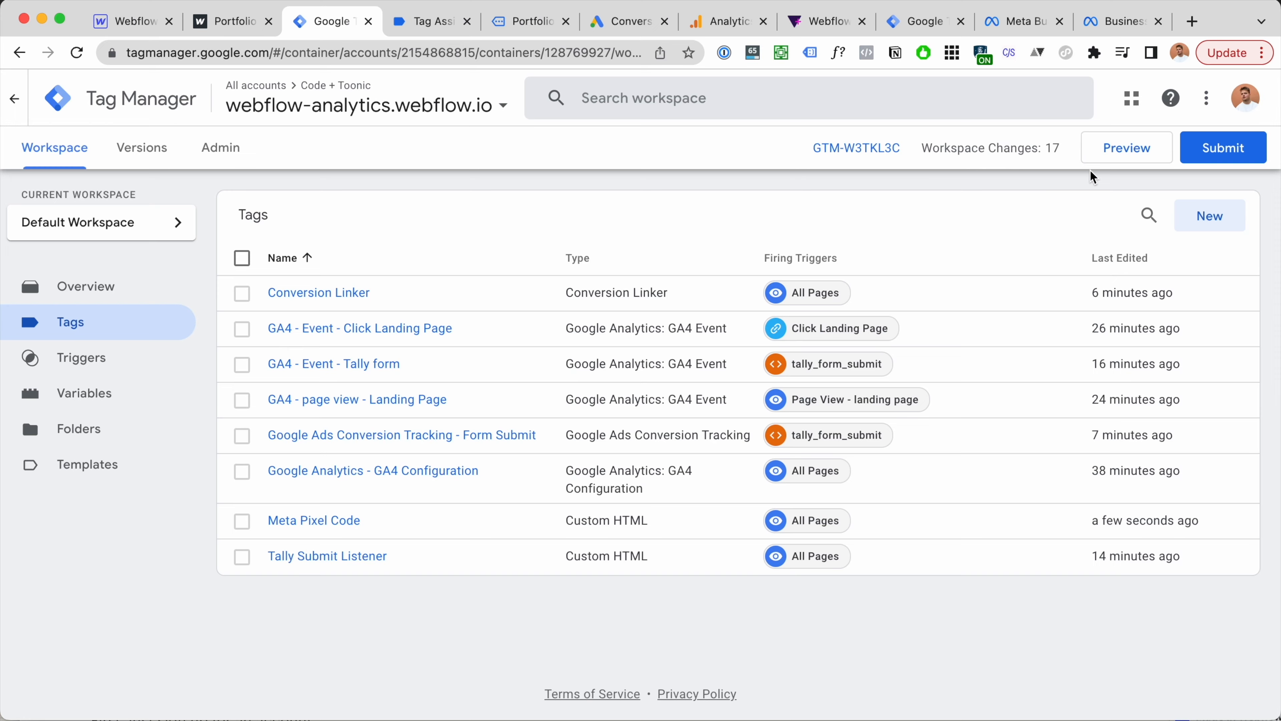
# Step: Check in Tag Assistant that Meta Pixel Code fired once on the Portfolio page, then return to the site
pyautogui.moveTo(1124, 22); pyautogui.dragTo(631, 22)
pyautogui.click(530, 21)
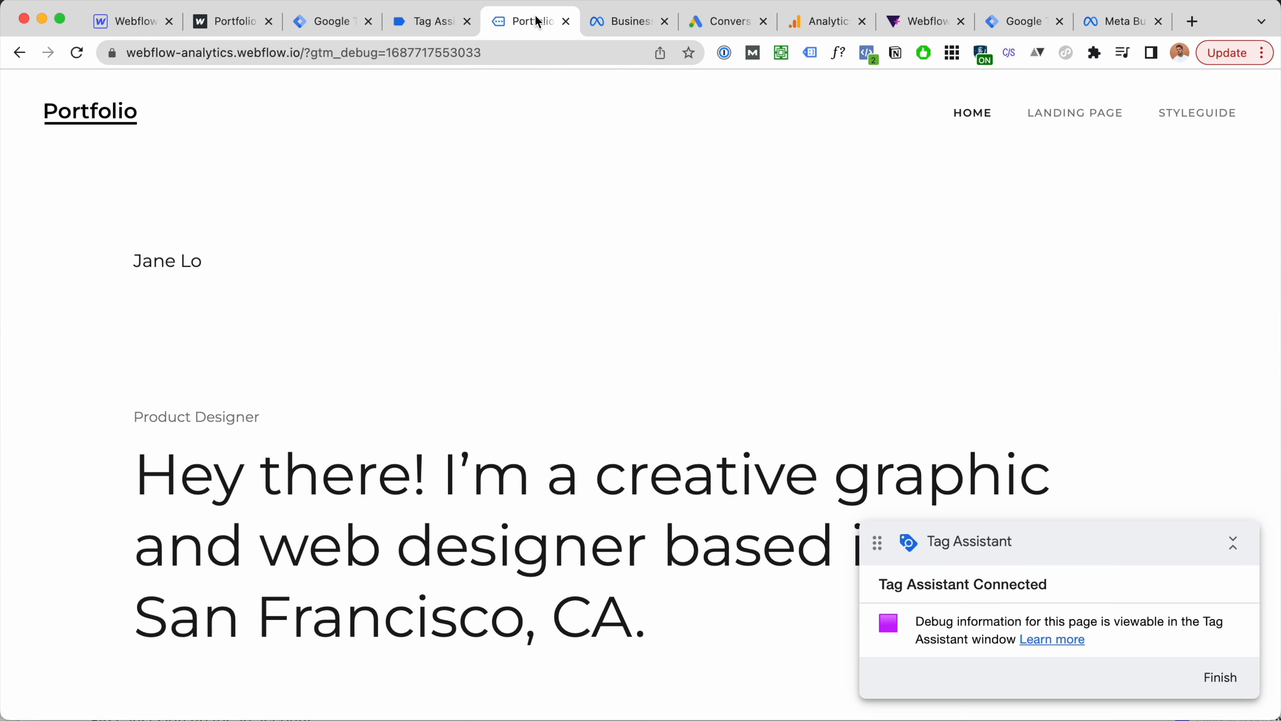
pyautogui.click(432, 23)
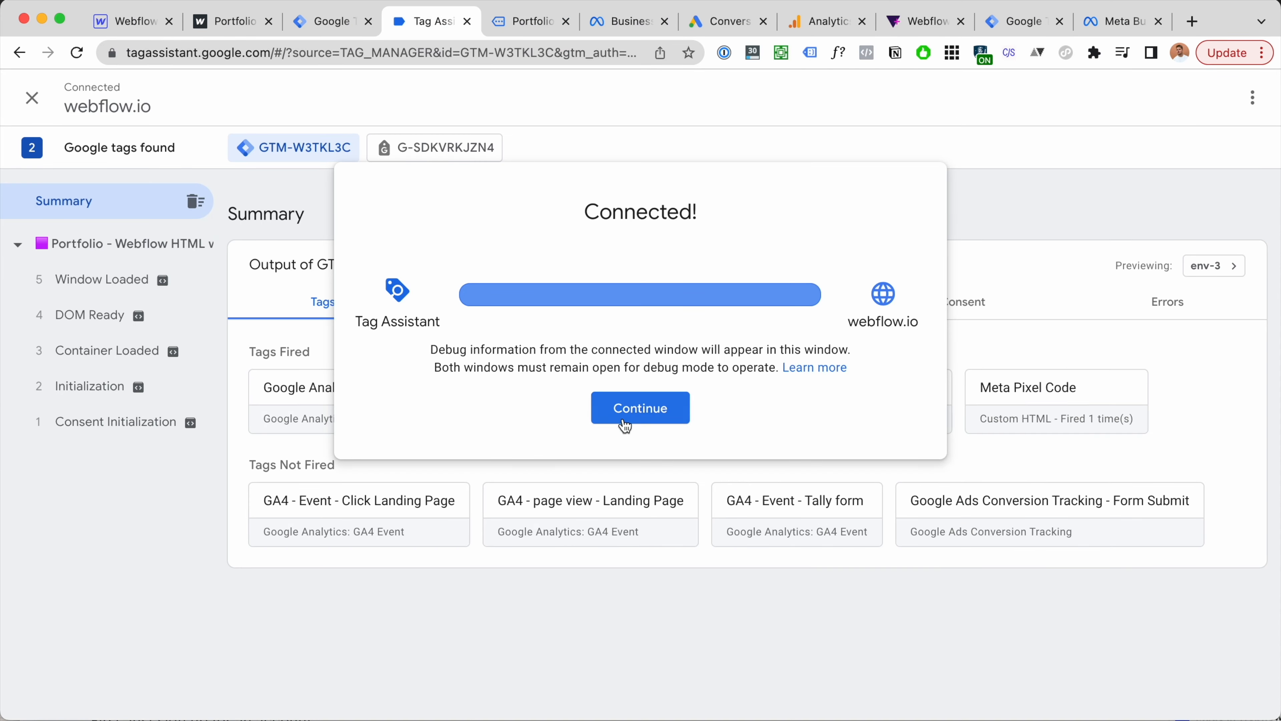
pyautogui.click(616, 409)
pyautogui.click(124, 279)
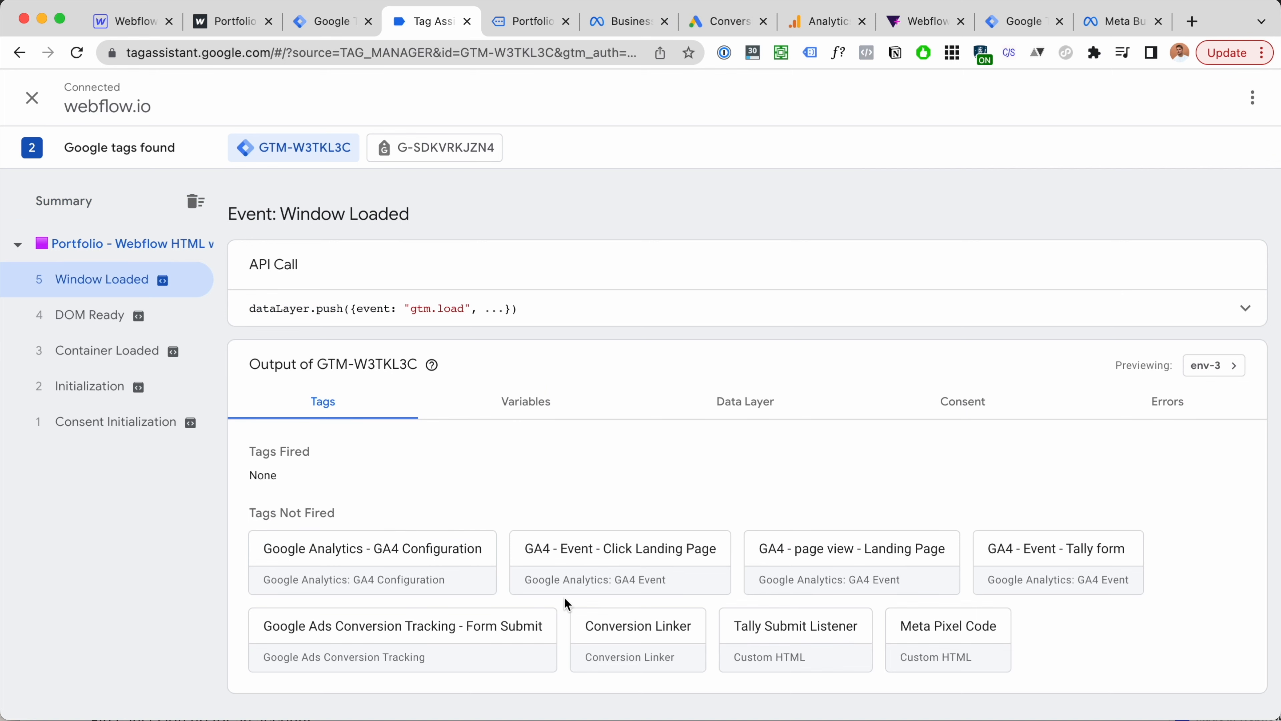
pyautogui.click(122, 258)
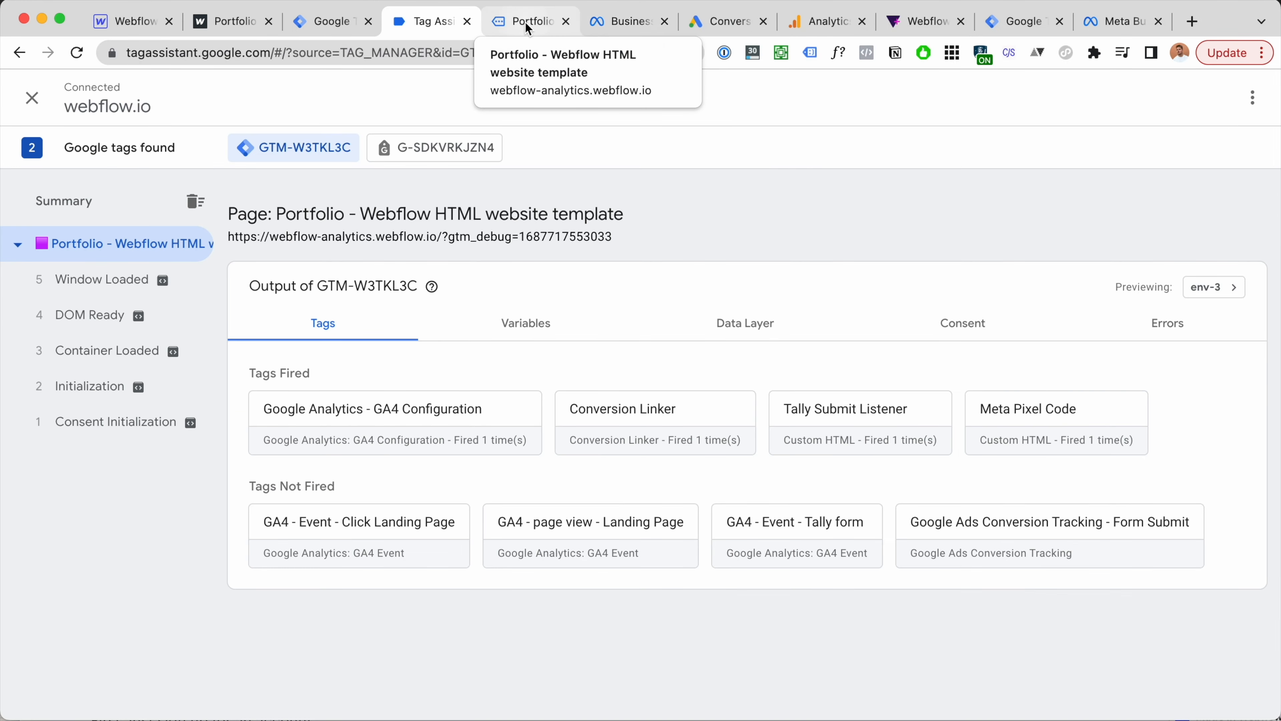
pyautogui.click(529, 23)
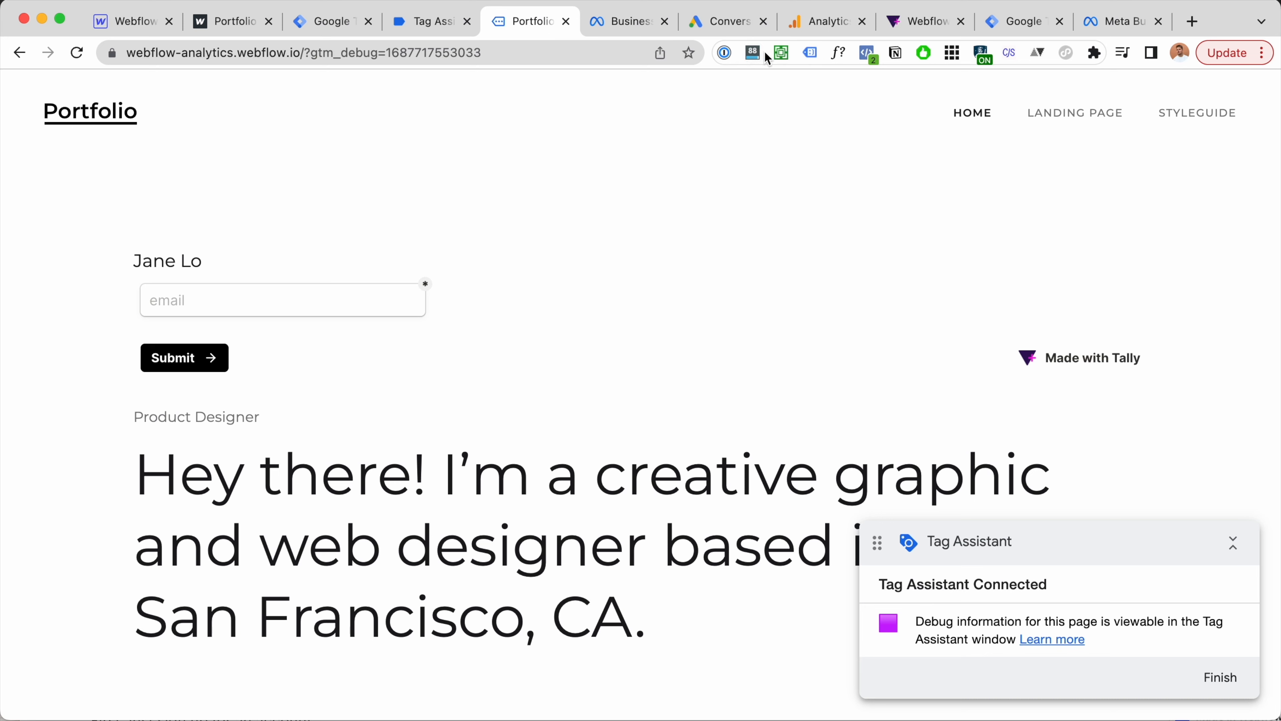
# Step: Use Meta Pixel Helper to confirm the site's pixel fires a PageView event
pyautogui.click(867, 53)
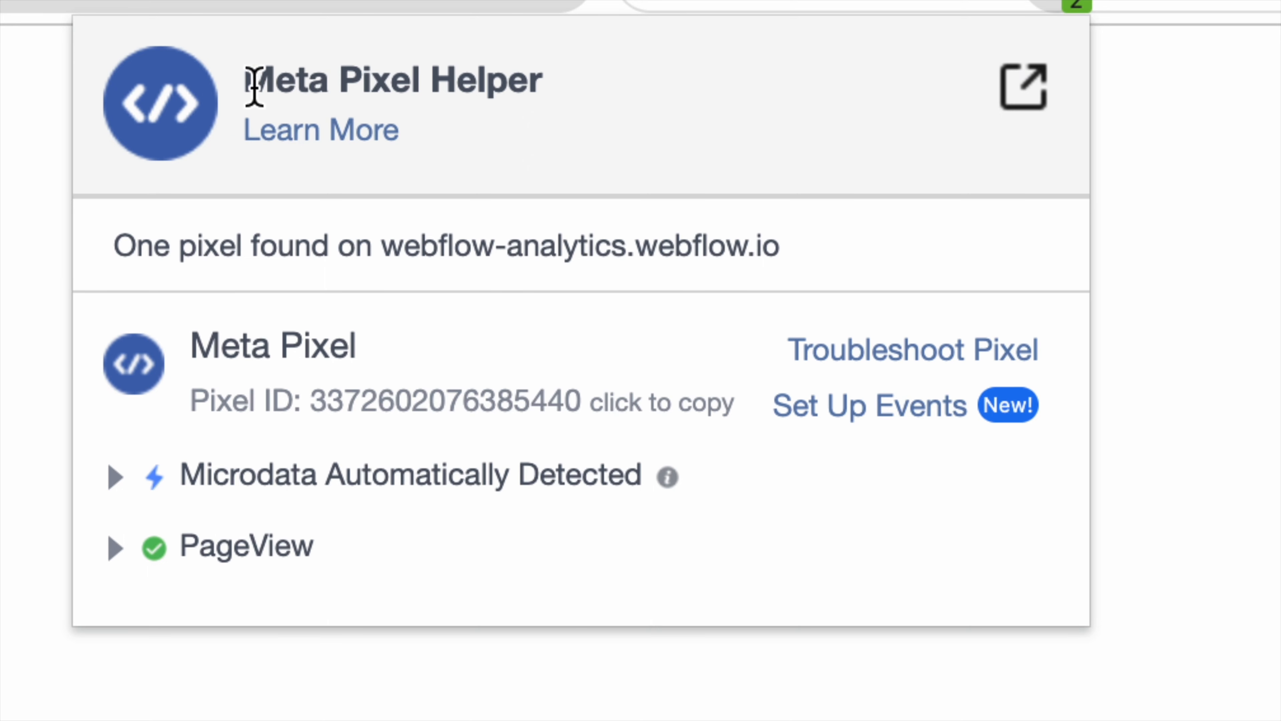
pyautogui.moveTo(251, 81); pyautogui.dragTo(593, 86)
pyautogui.click(595, 85)
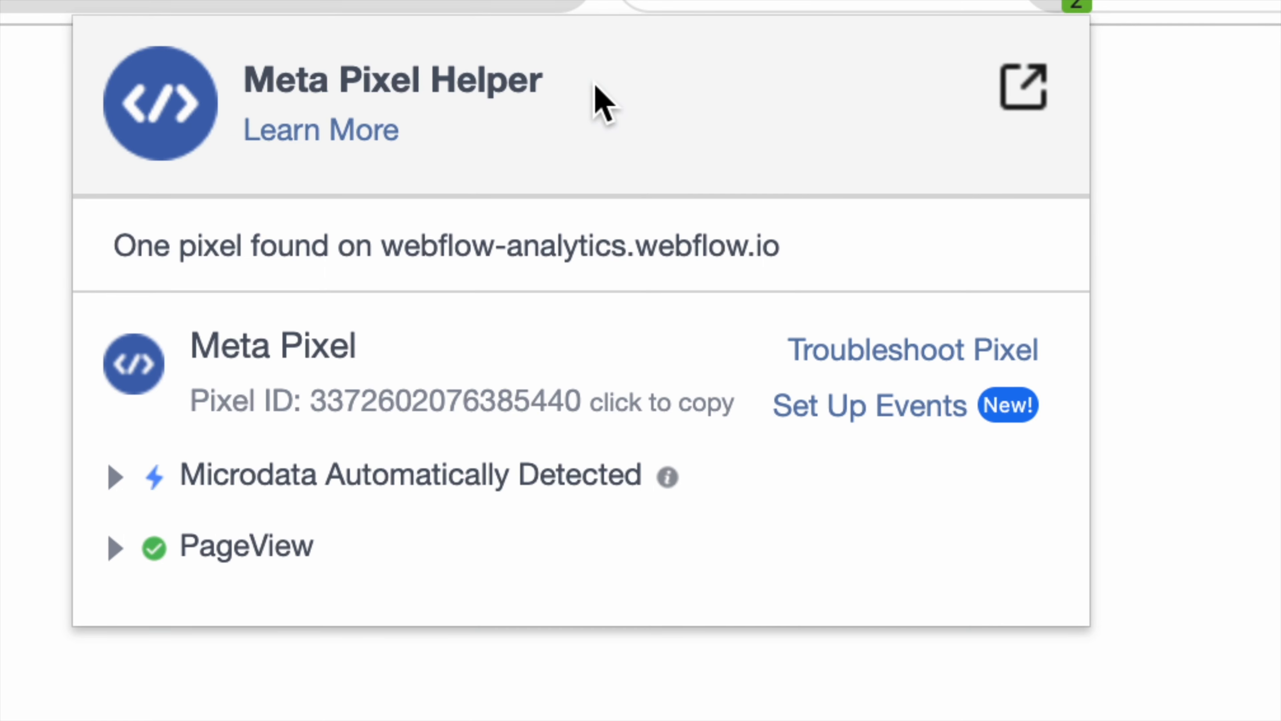
pyautogui.moveTo(257, 66); pyautogui.dragTo(534, 66)
pyautogui.click(534, 66)
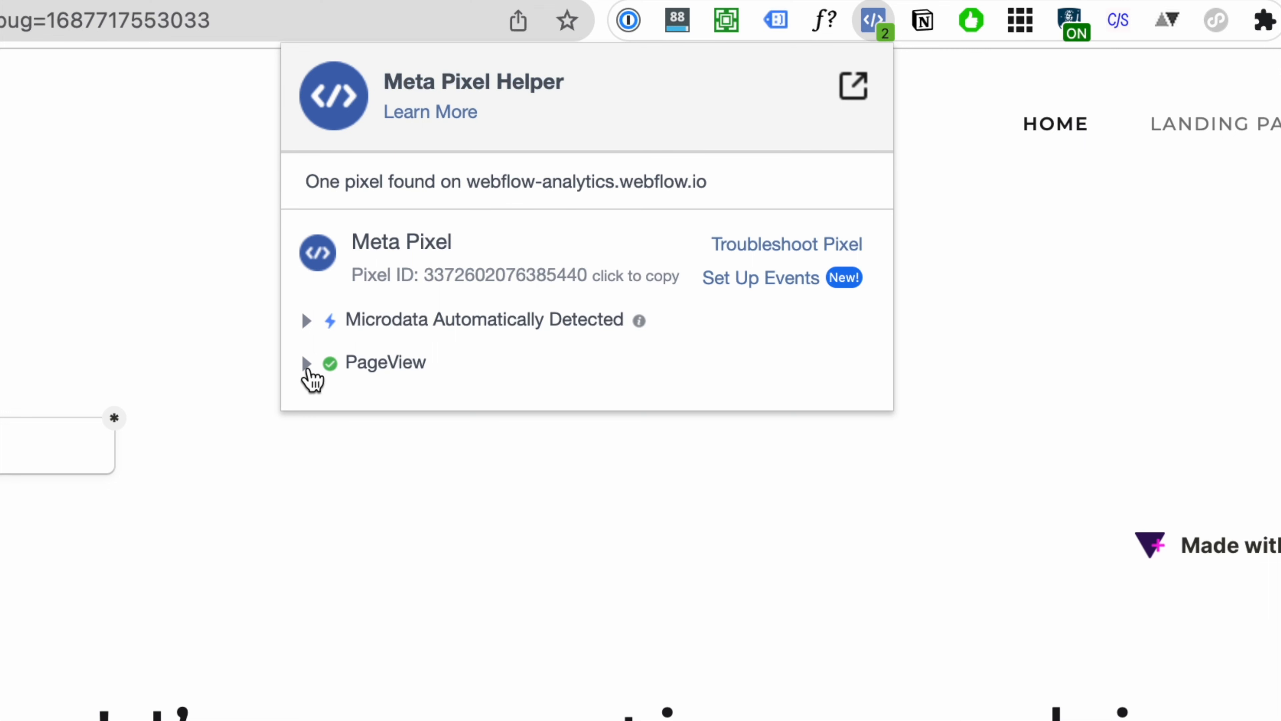
pyautogui.click(306, 363)
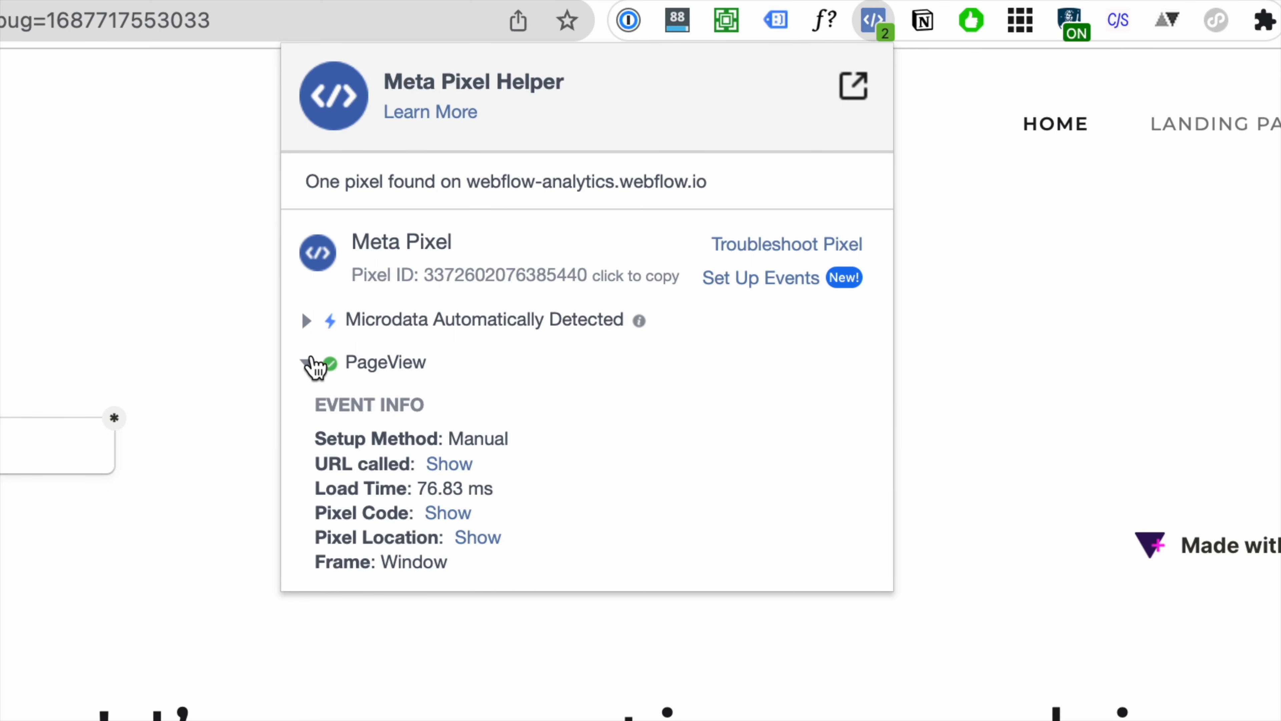
pyautogui.click(309, 366)
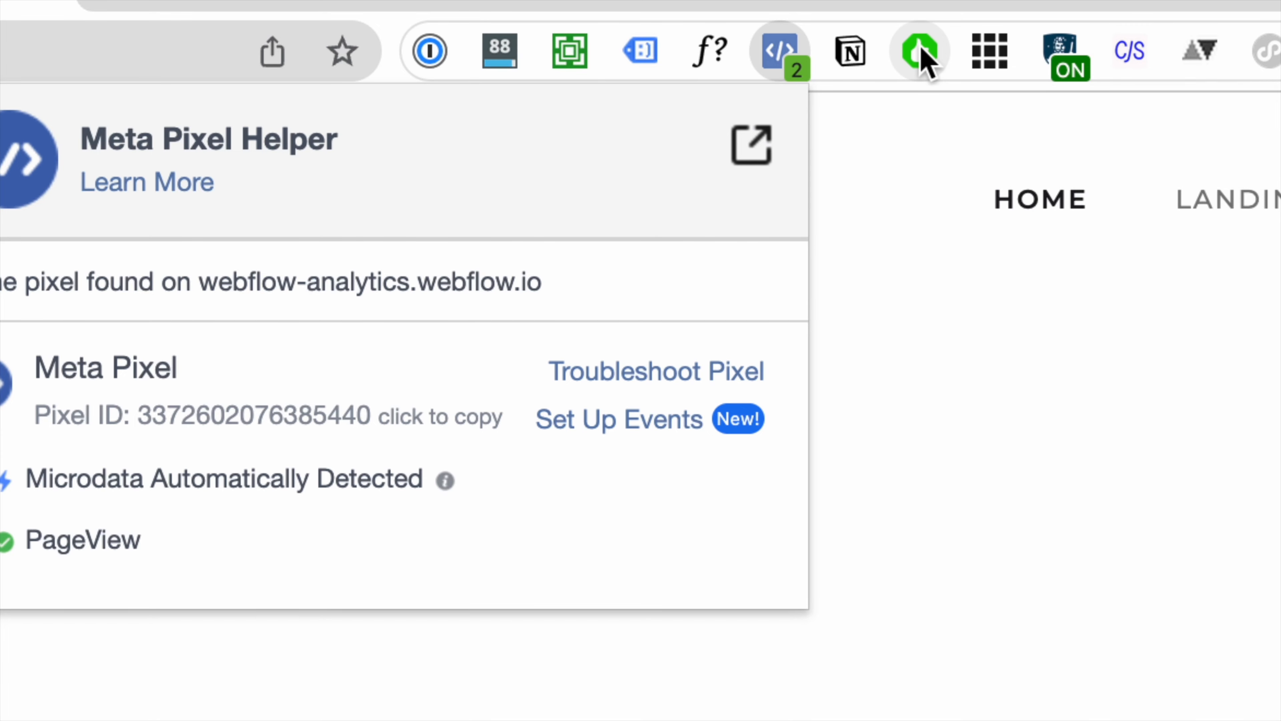
# Step: Confirm AdBlock is paused, then return to the business settings pixel page
pyautogui.click(923, 46)
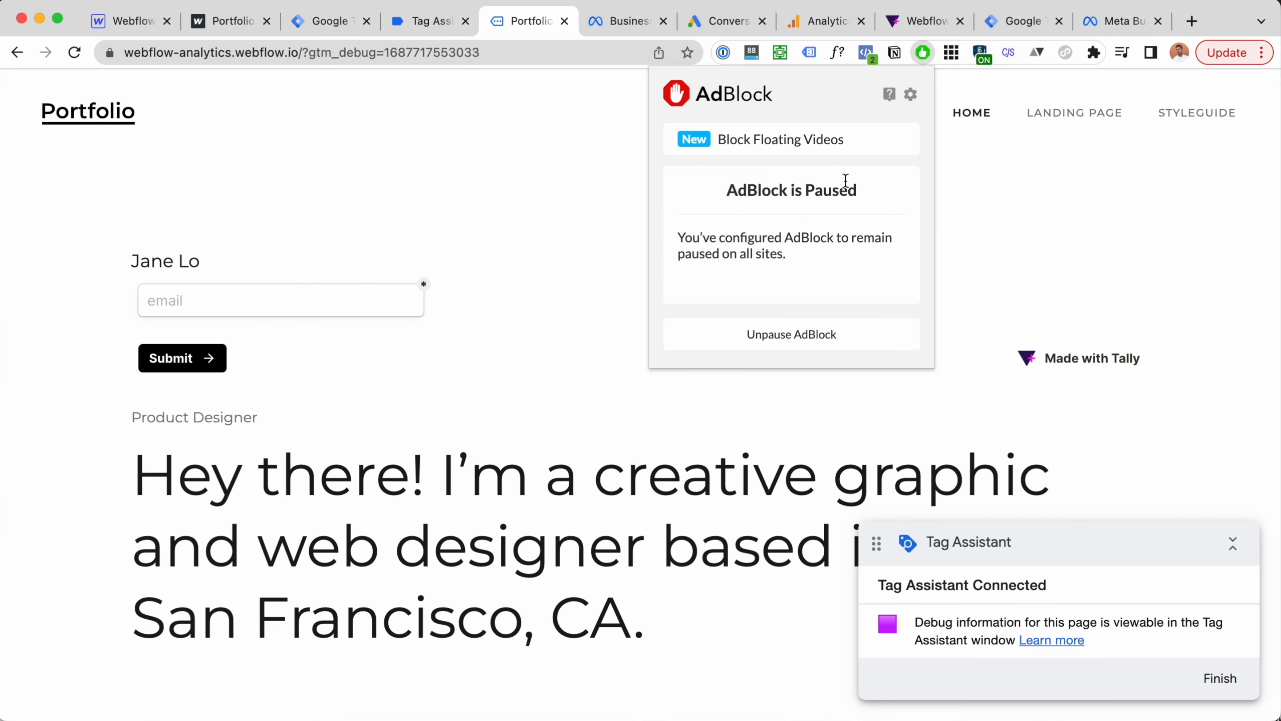
pyautogui.click(992, 185)
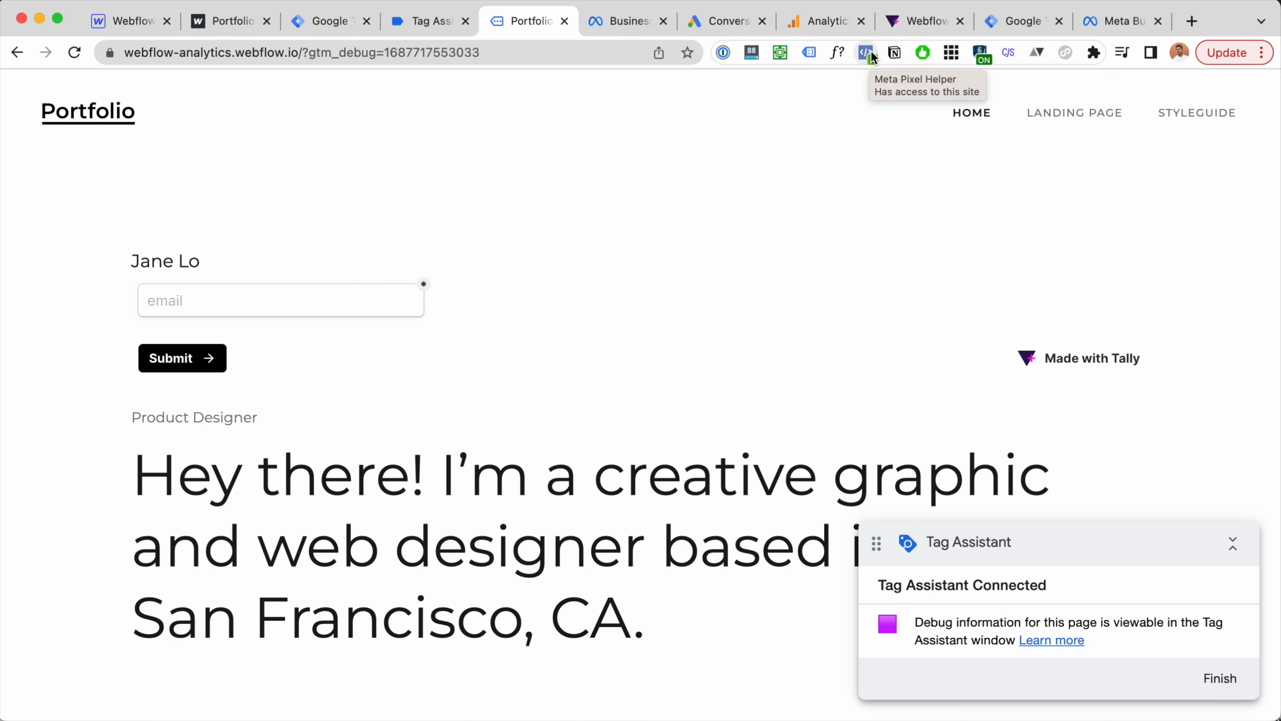
pyautogui.hotkey('ctrl', 'Tab')
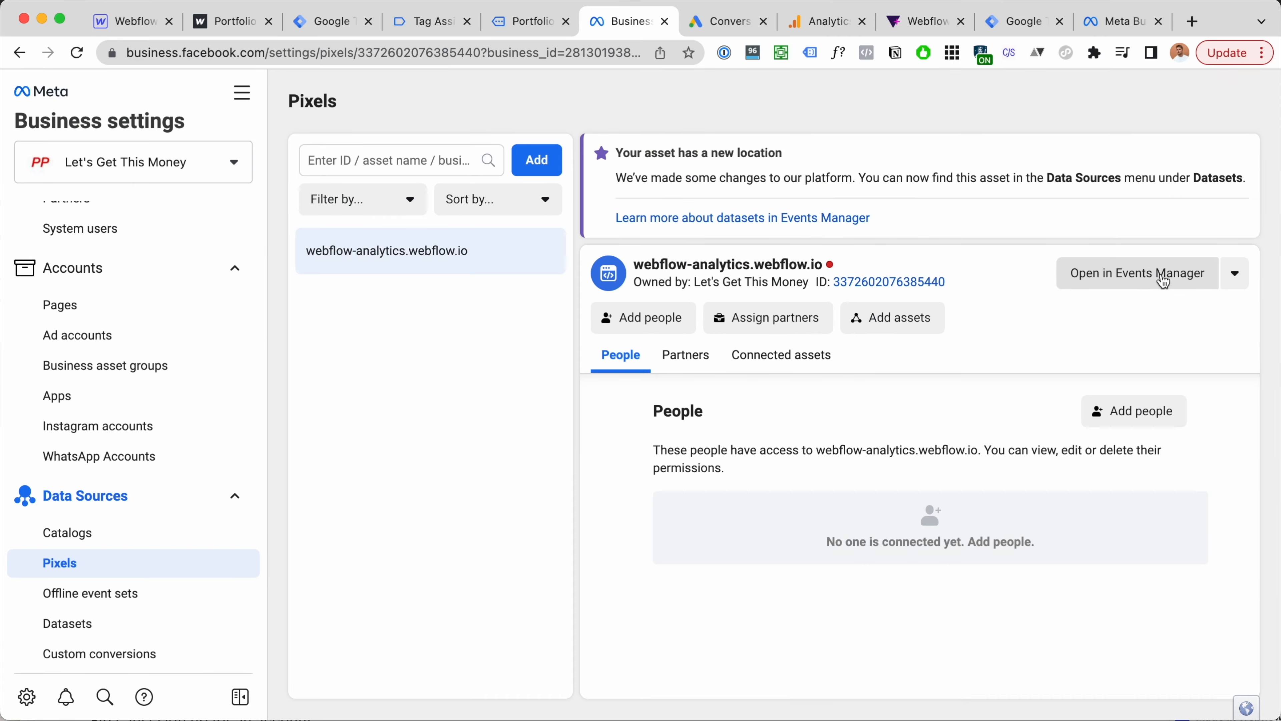
# Step: Open the pixel's Test events in Events Manager and launch the pasted site URL for testing
pyautogui.click(1046, 246)
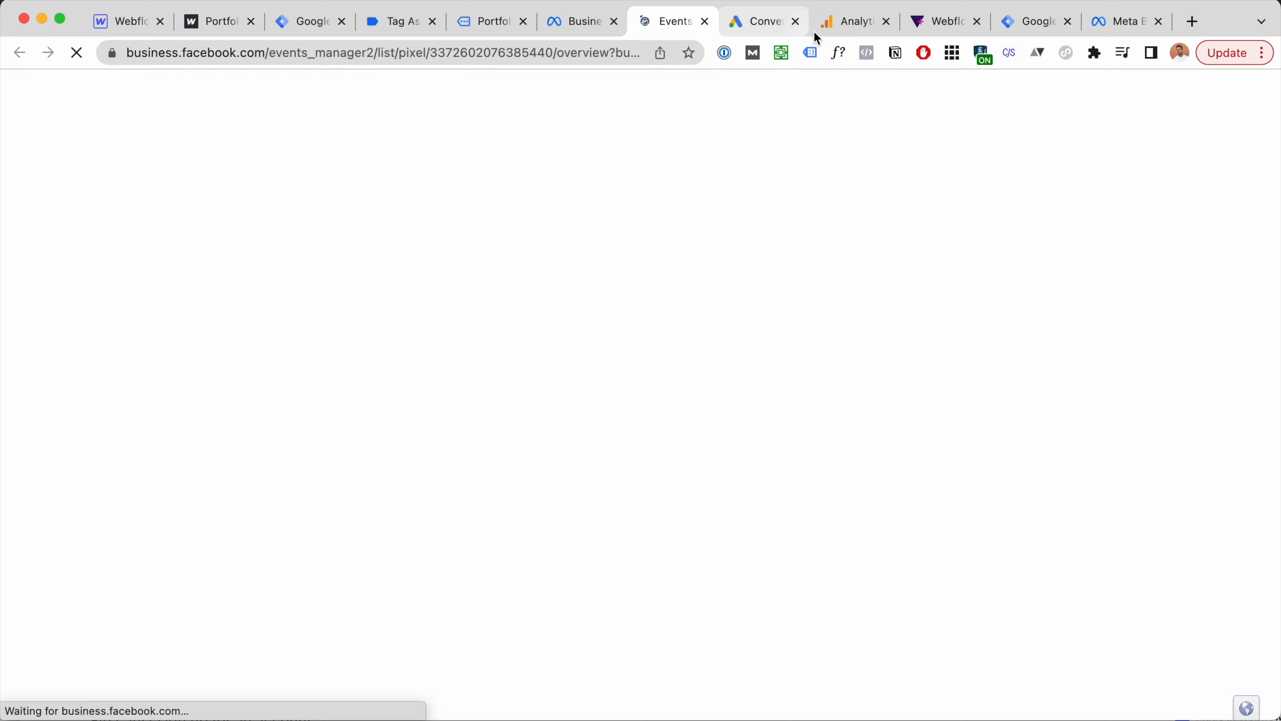
pyautogui.moveTo(849, 30); pyautogui.dragTo(800, 33)
pyautogui.scroll(4, 843, 523)
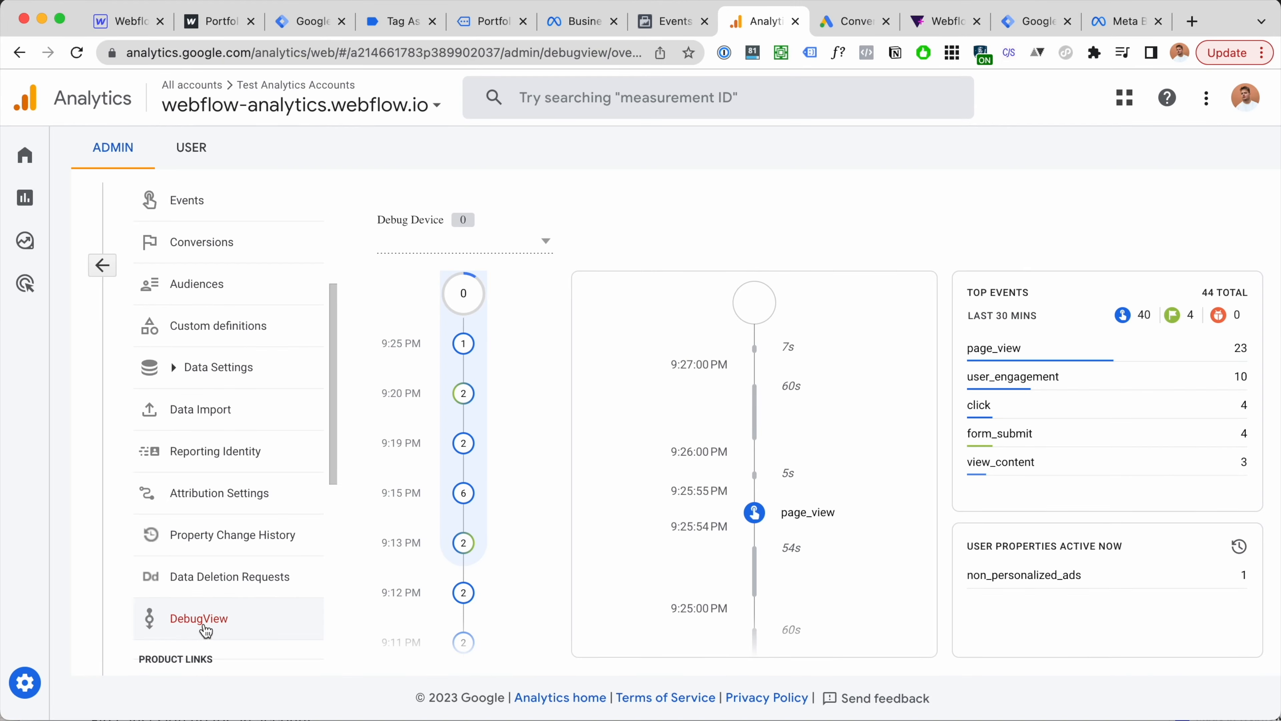
pyautogui.click(670, 23)
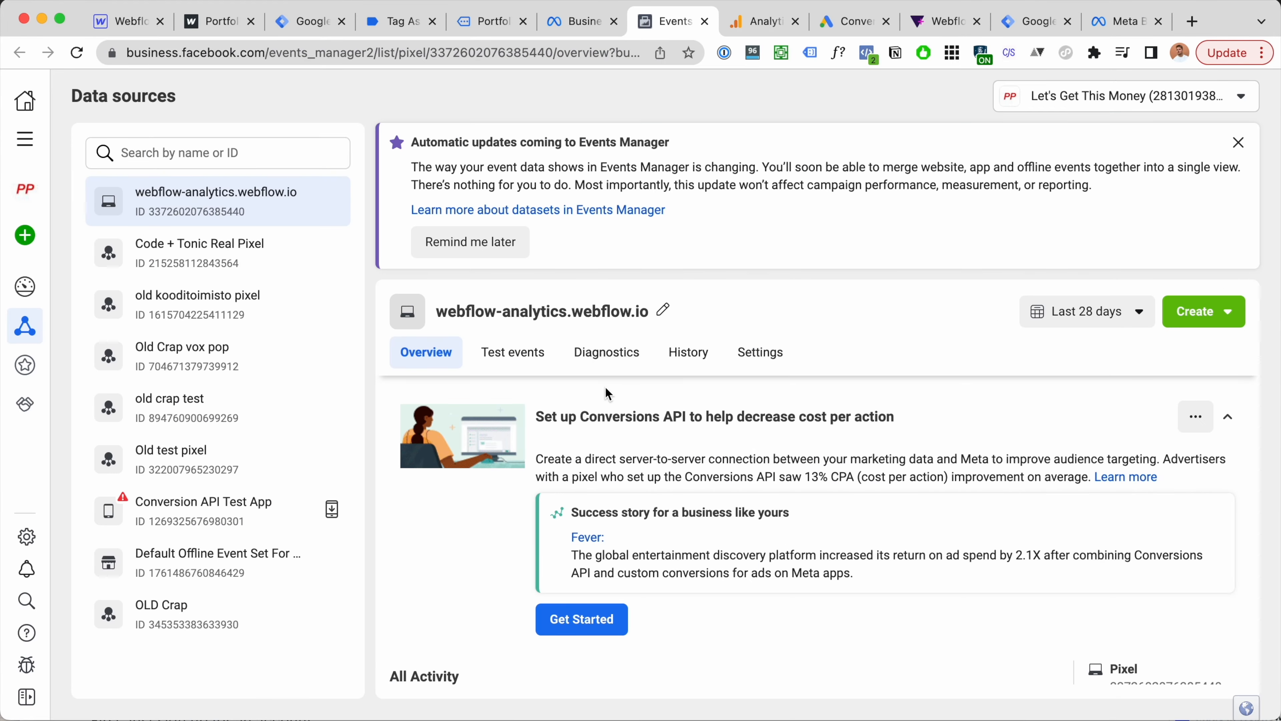
pyautogui.click(534, 354)
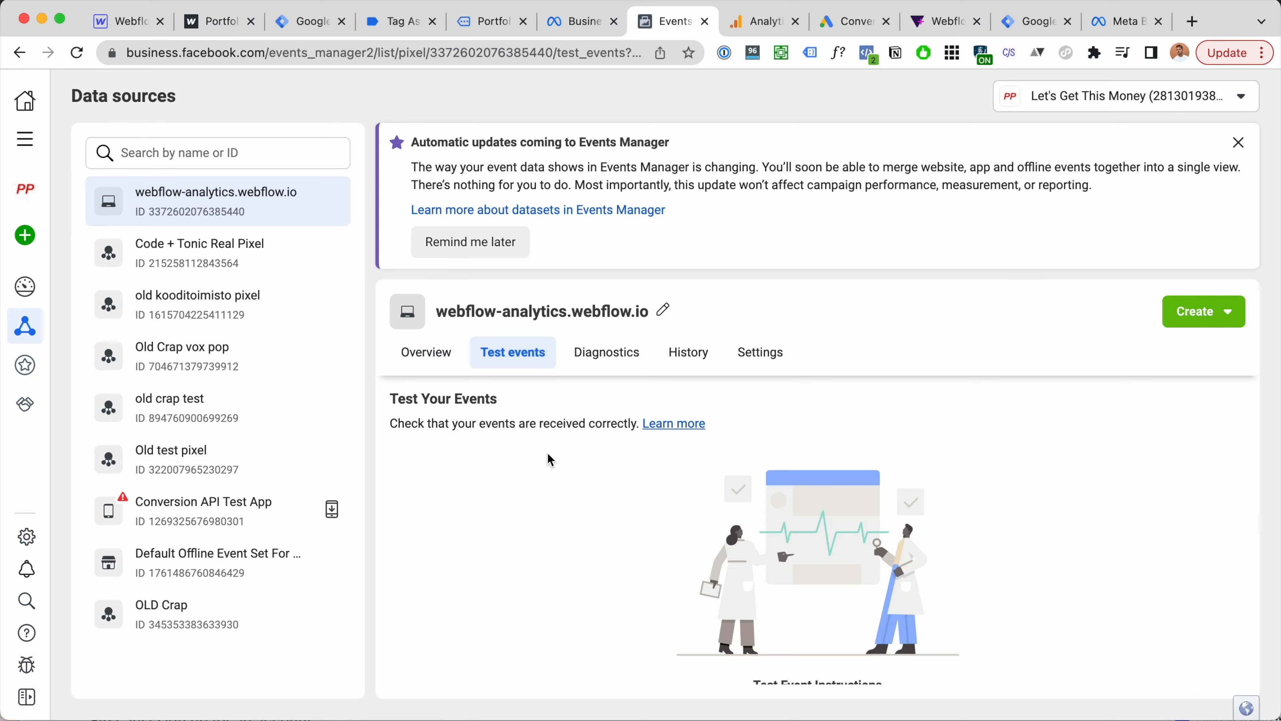
pyautogui.scroll(-5, 549, 481)
pyautogui.click(609, 515)
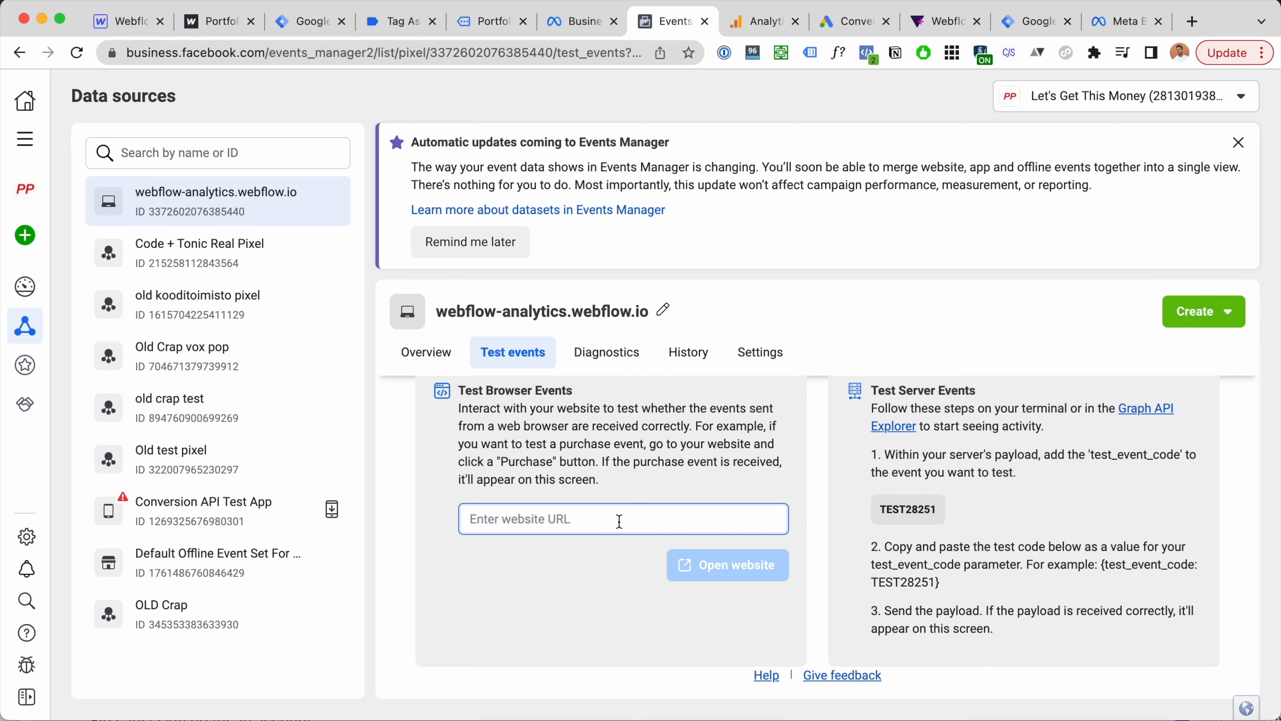
pyautogui.write('webflow-analytics.webflow.io')
pyautogui.click(739, 574)
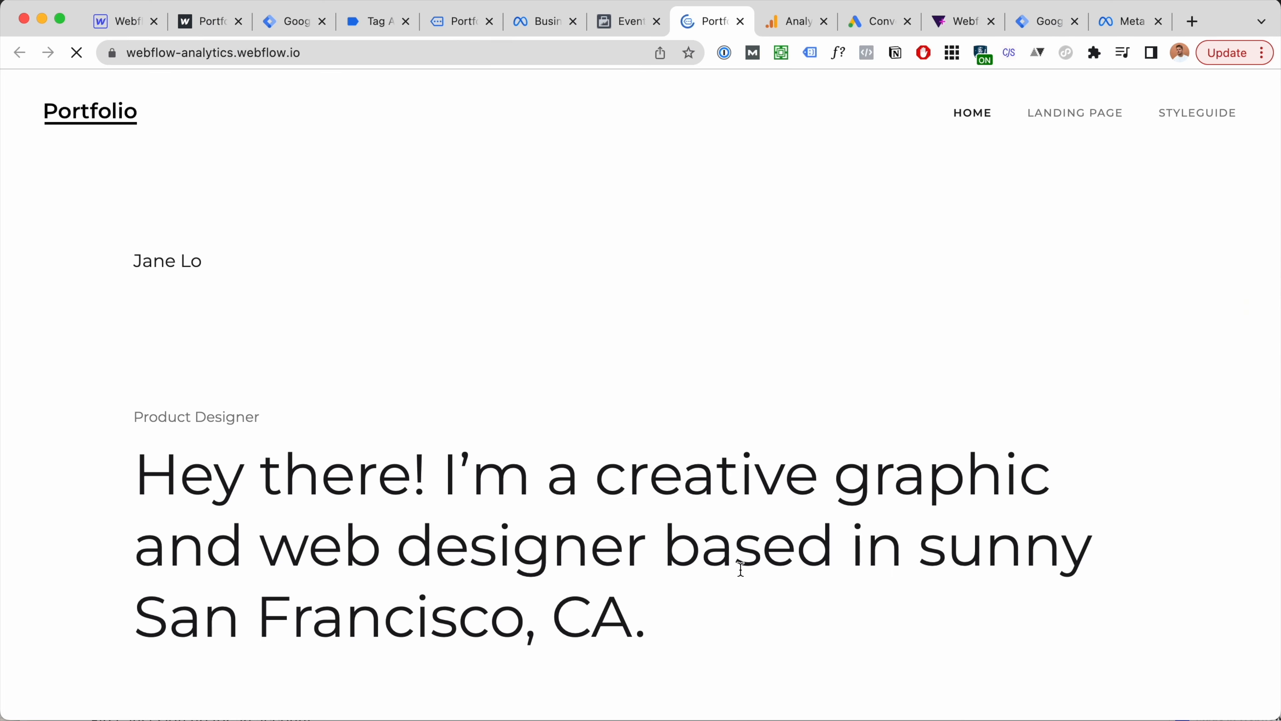
# Step: Close the opened test site tab and return to the Tag Manager tags list
pyautogui.hotkey('ctrl', 'shift', 'Tab')
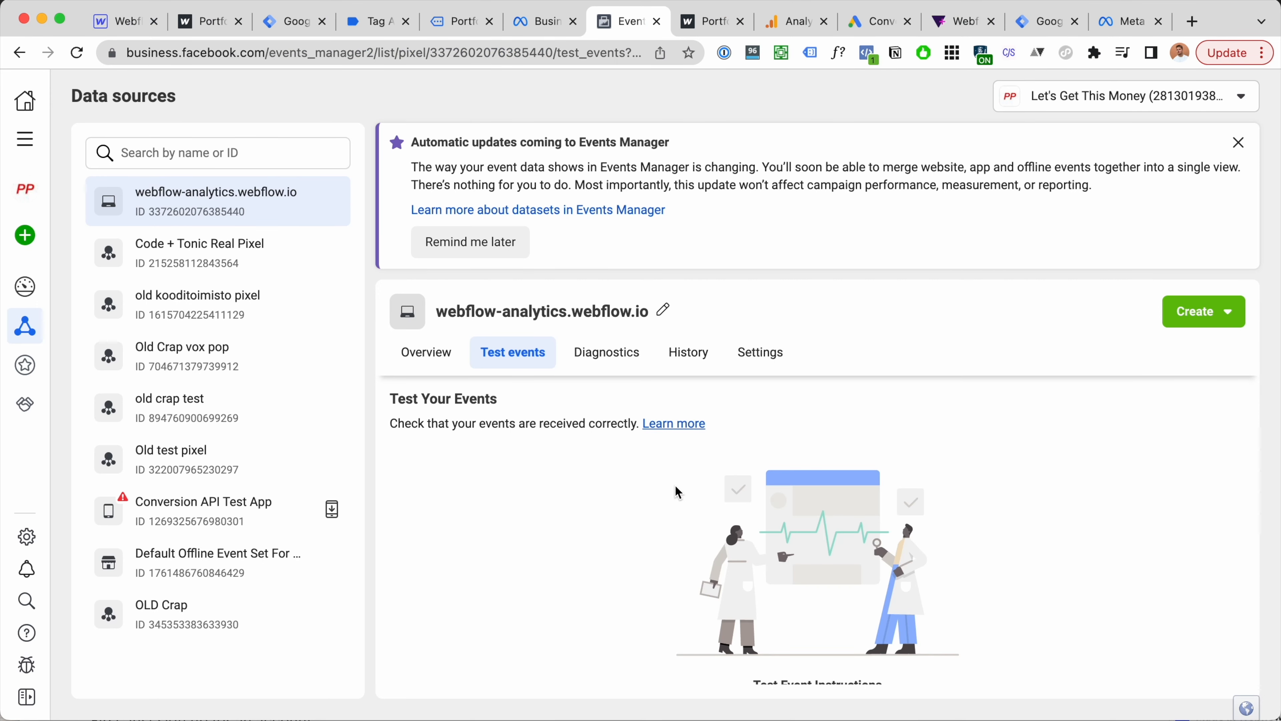
pyautogui.hotkey('ctrl', 'Tab')
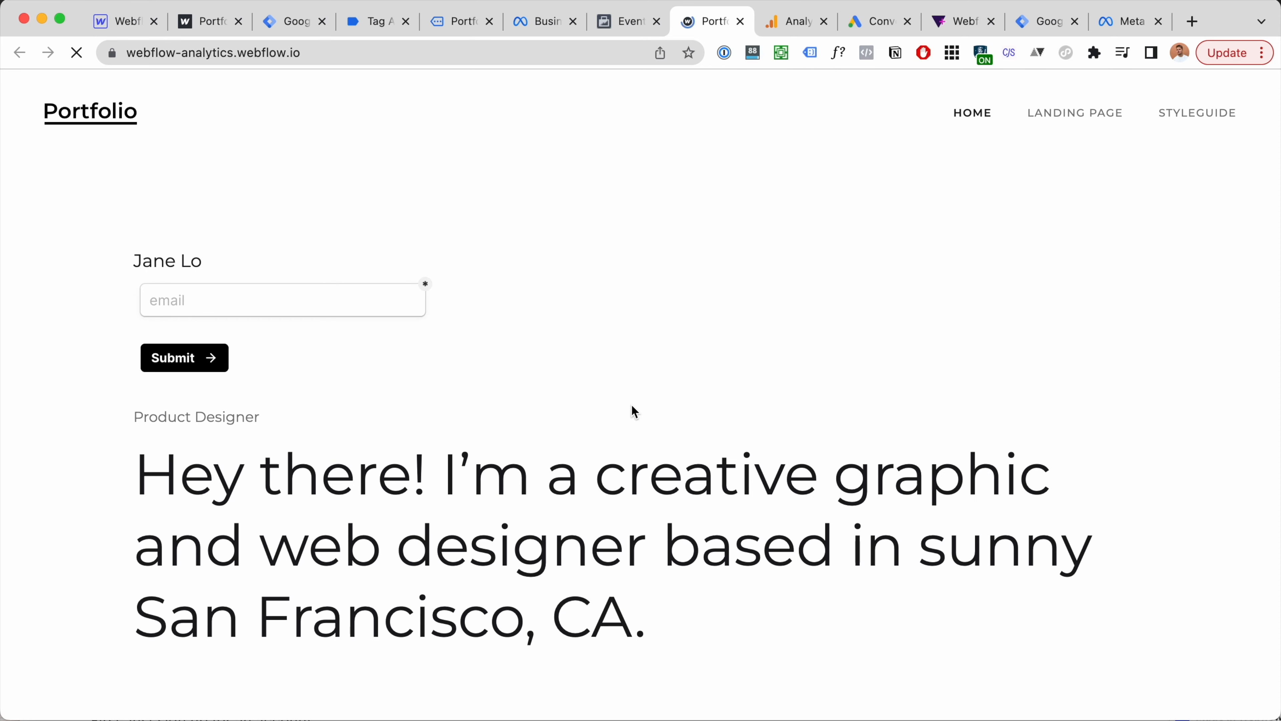
pyautogui.press('super+w')
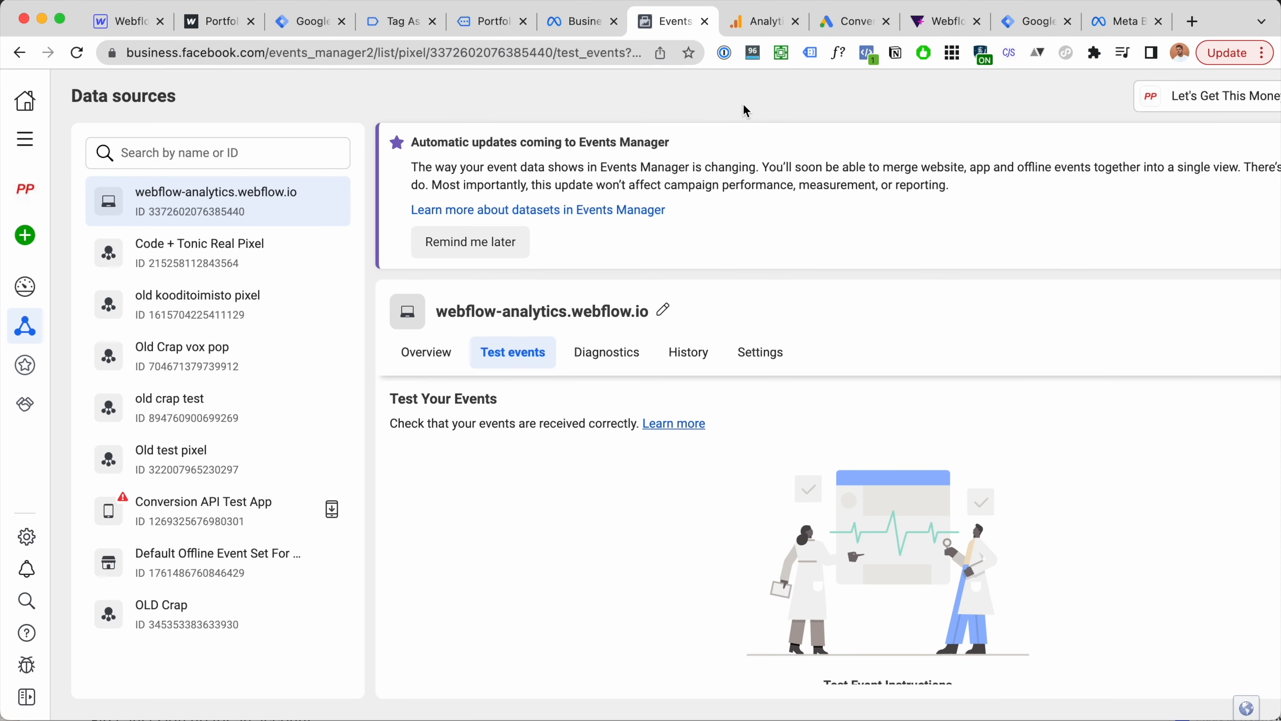
pyautogui.click(407, 22)
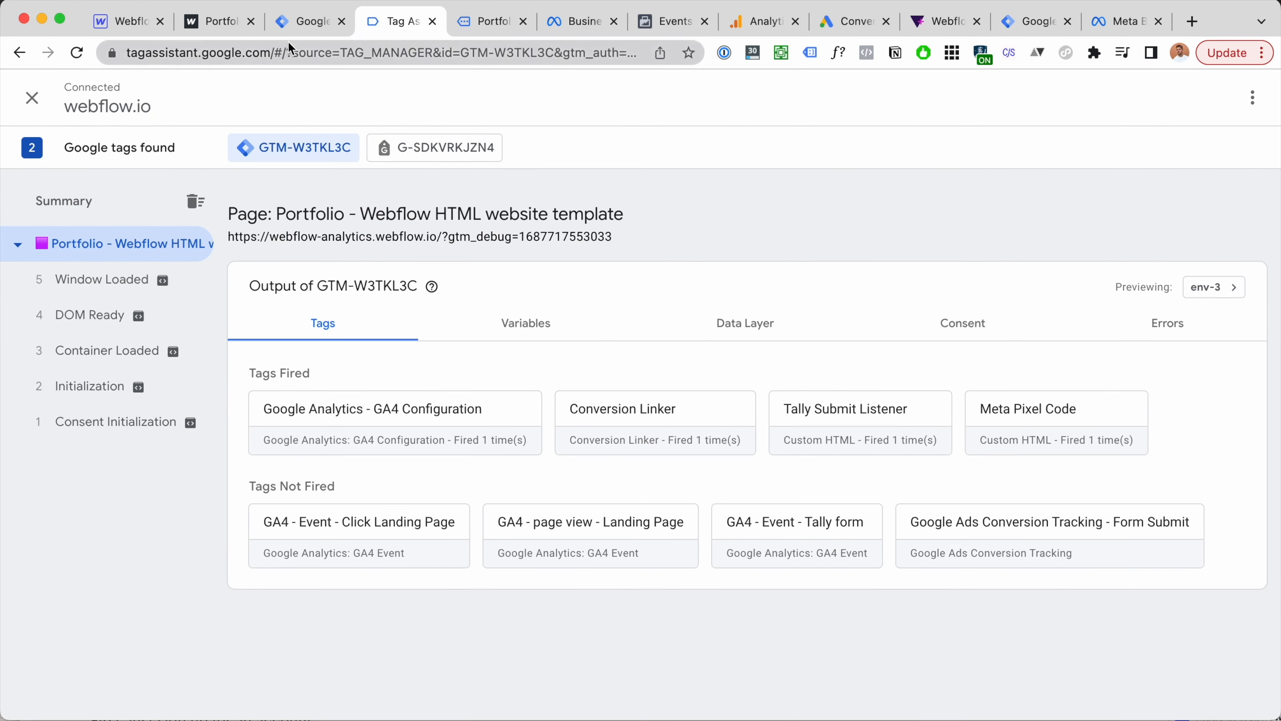
pyautogui.click(289, 25)
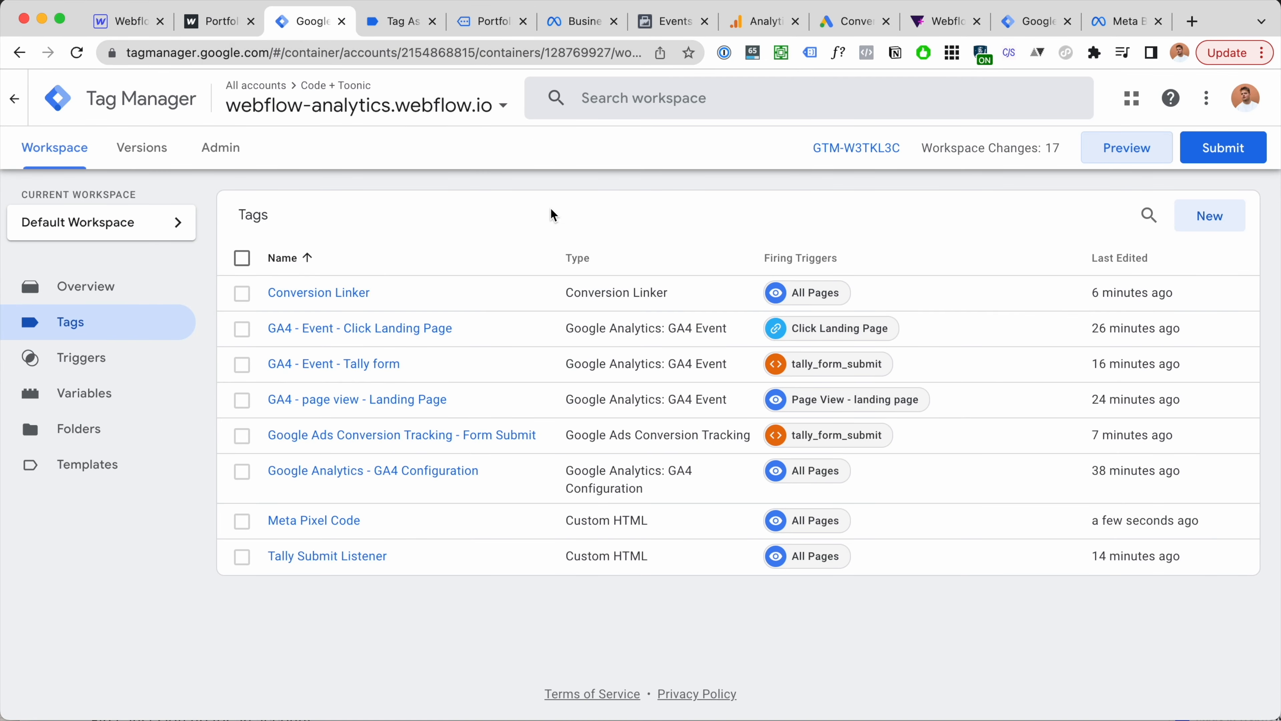
pyautogui.press('super+f')
pyautogui.write('meta')
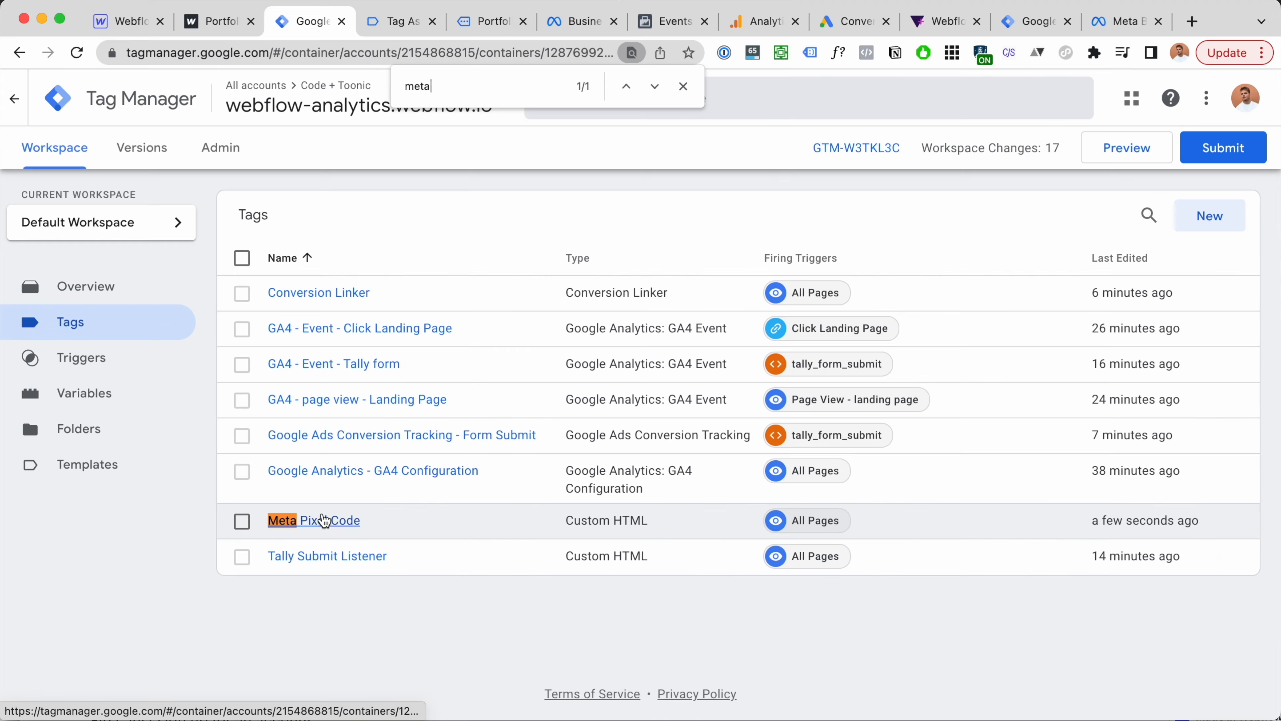
pyautogui.click(683, 86)
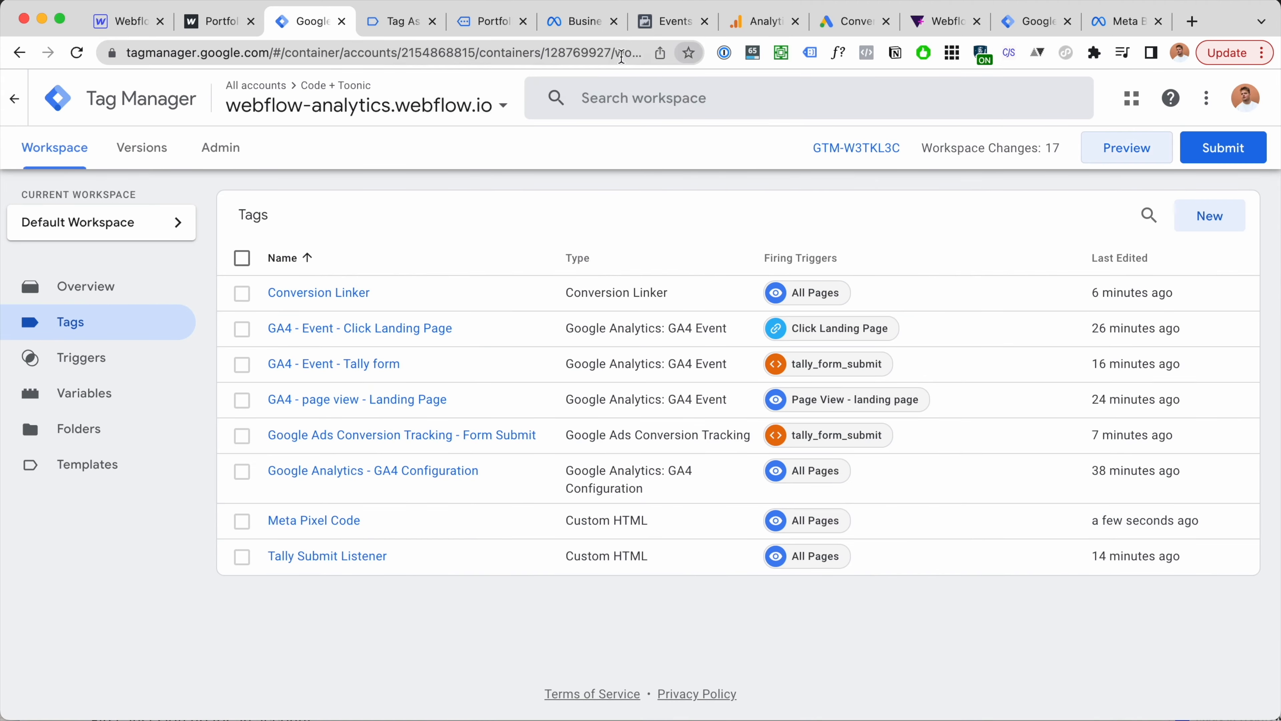
pyautogui.click(404, 25)
pyautogui.click(313, 21)
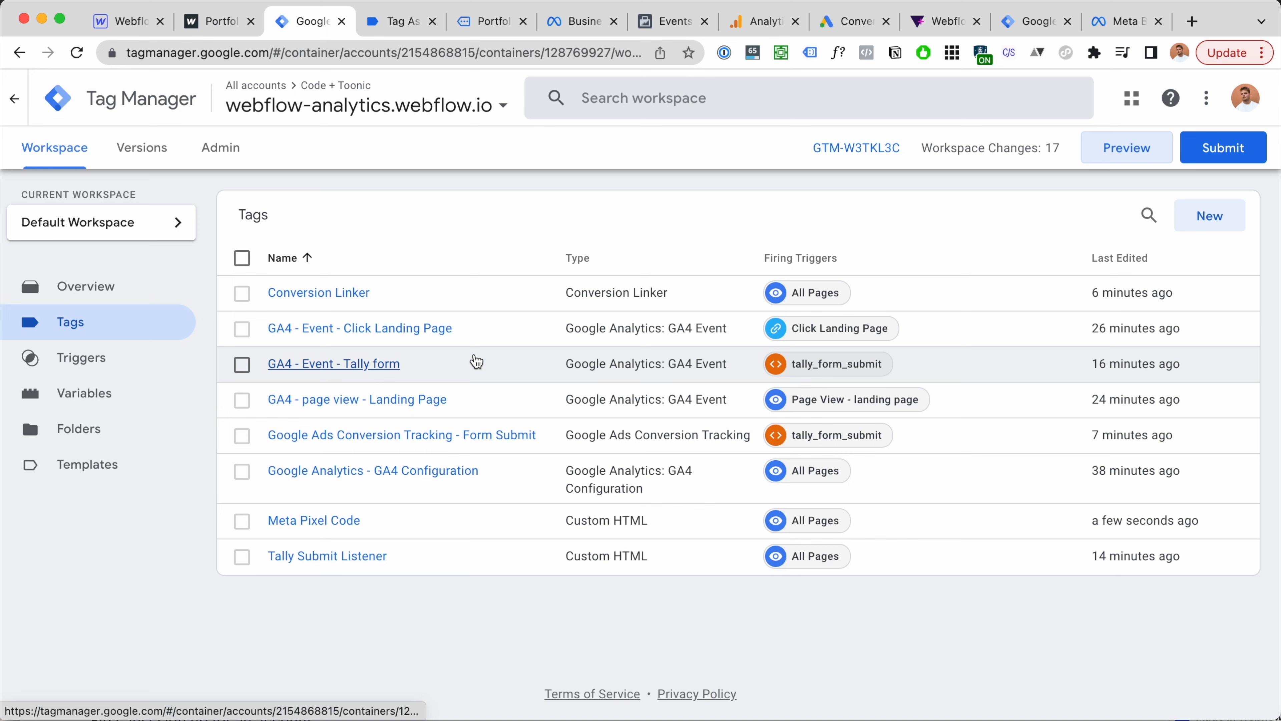
# Step: Run the fbq TestEvent tracking command in the Console and check Events Manager for it
pyautogui.click(661, 31)
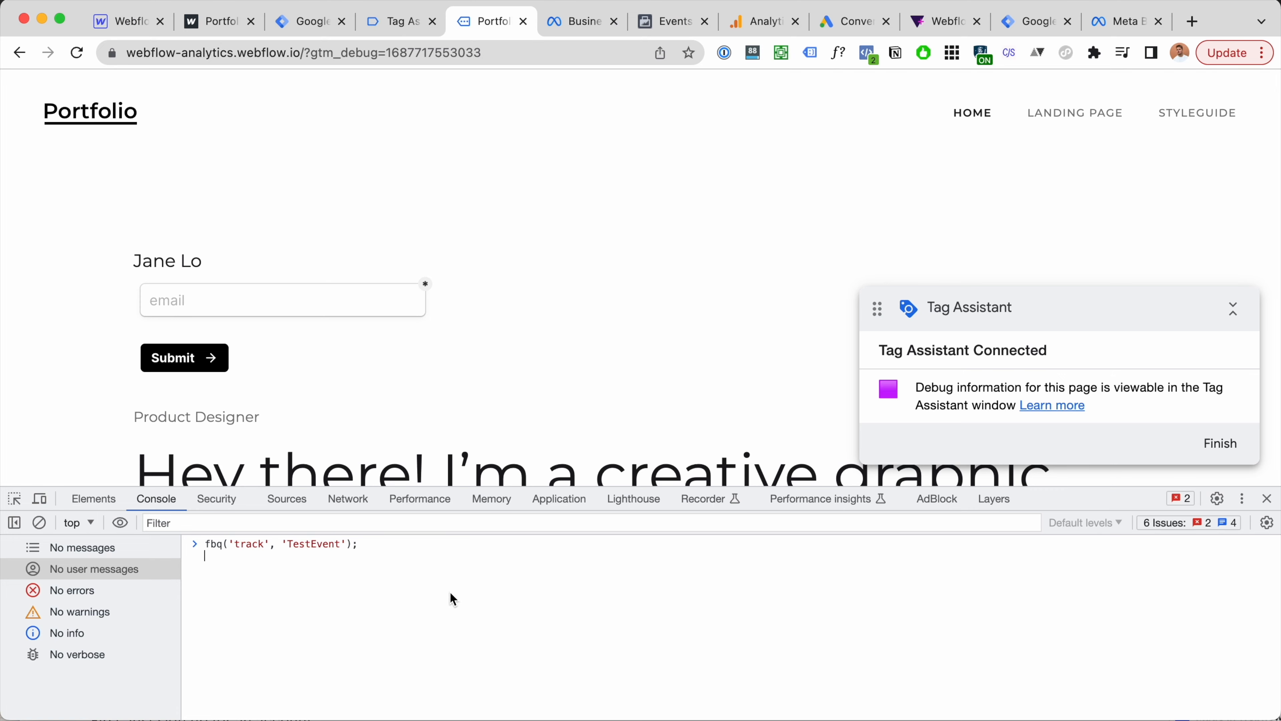
pyautogui.click(369, 541)
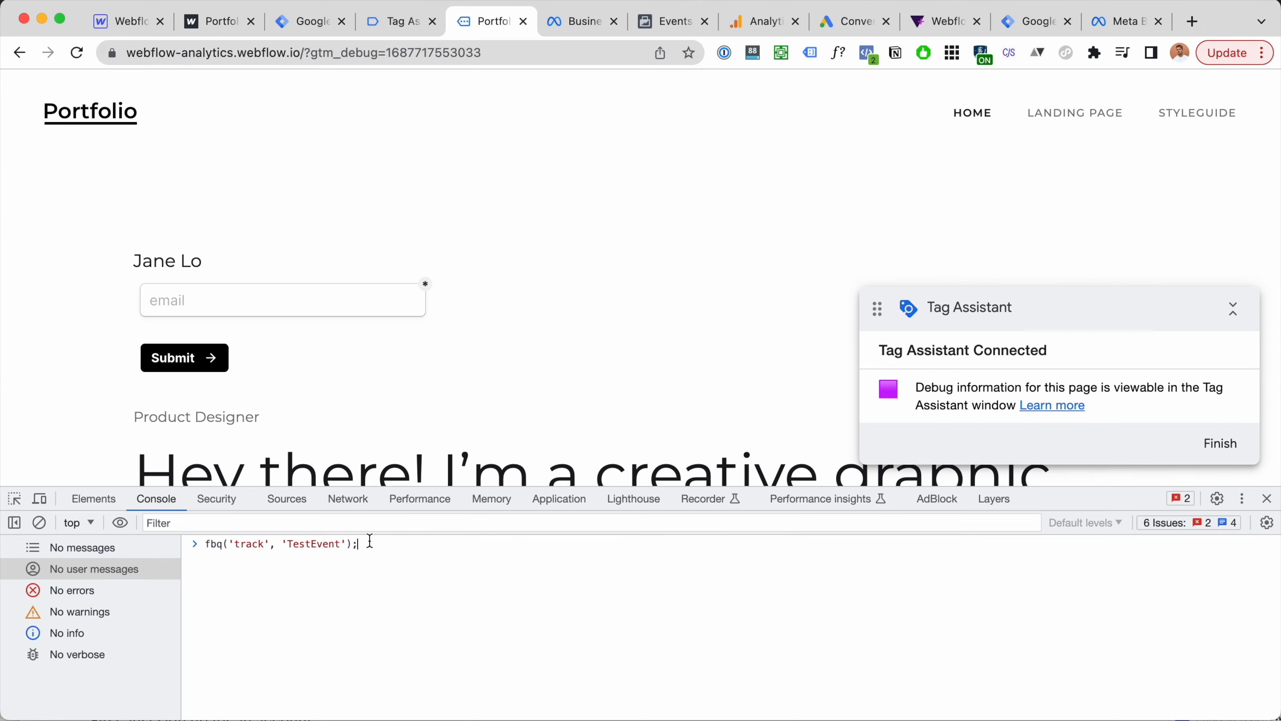
pyautogui.press('Return')
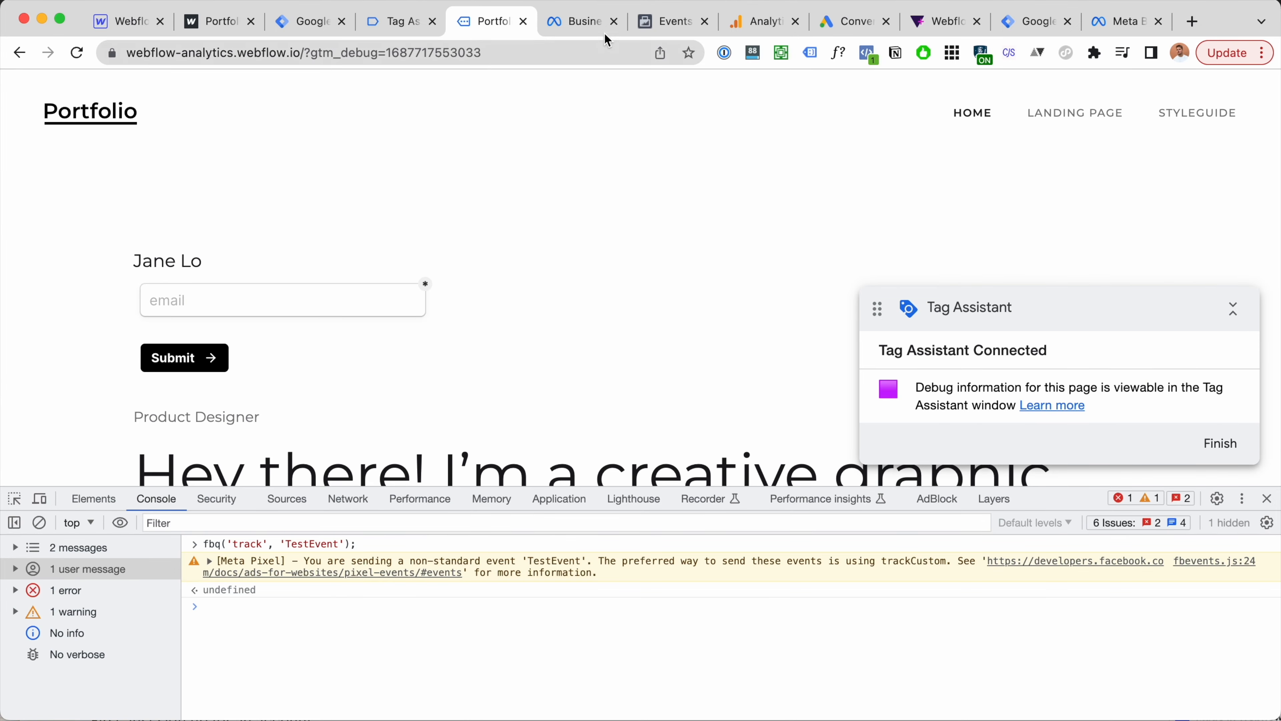
pyautogui.click(600, 28)
pyautogui.click(678, 23)
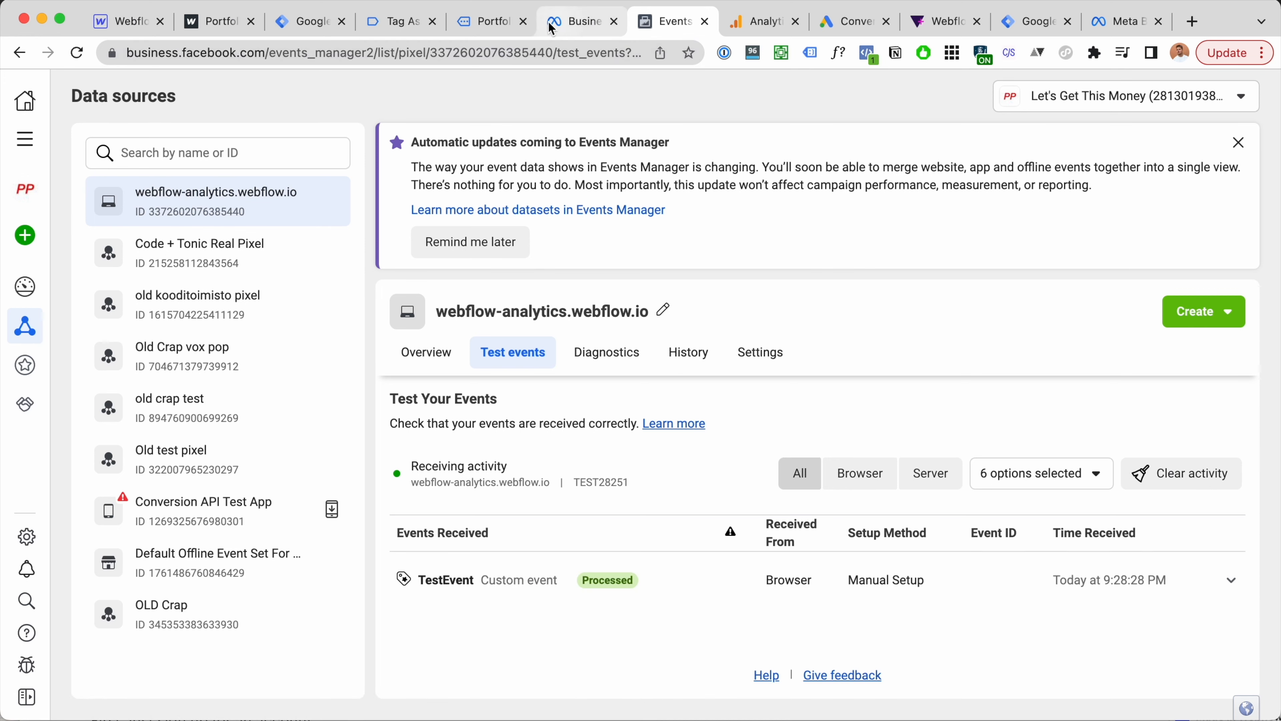
# Step: Re-run the console command with the event name 'TestEvent yeah cool it works'
pyautogui.click(401, 22)
pyautogui.click(489, 22)
pyautogui.write(';')
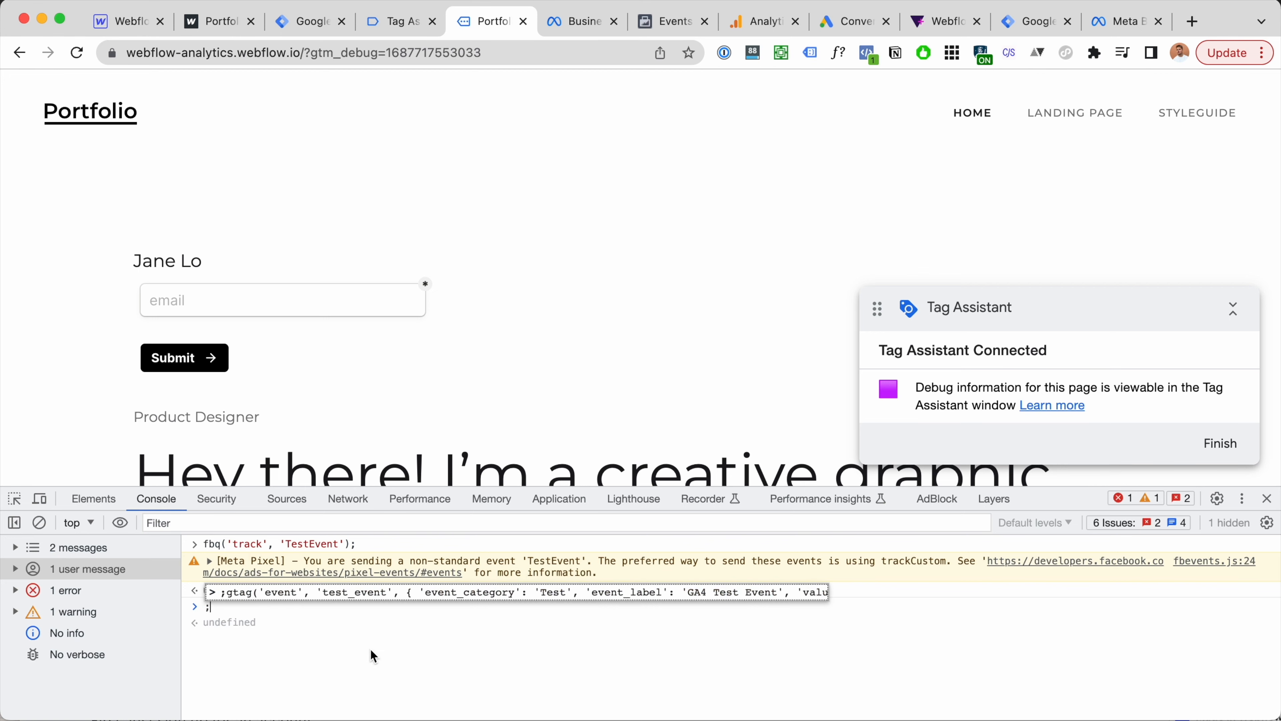
pyautogui.press('super+a')
pyautogui.write('webflow-analytics.webflow.io')
pyautogui.tripleClick(282, 606)
pyautogui.press('BackSpace')
pyautogui.press('Up')
pyautogui.press('Left')
pyautogui.press('Left')
pyautogui.press('Left')
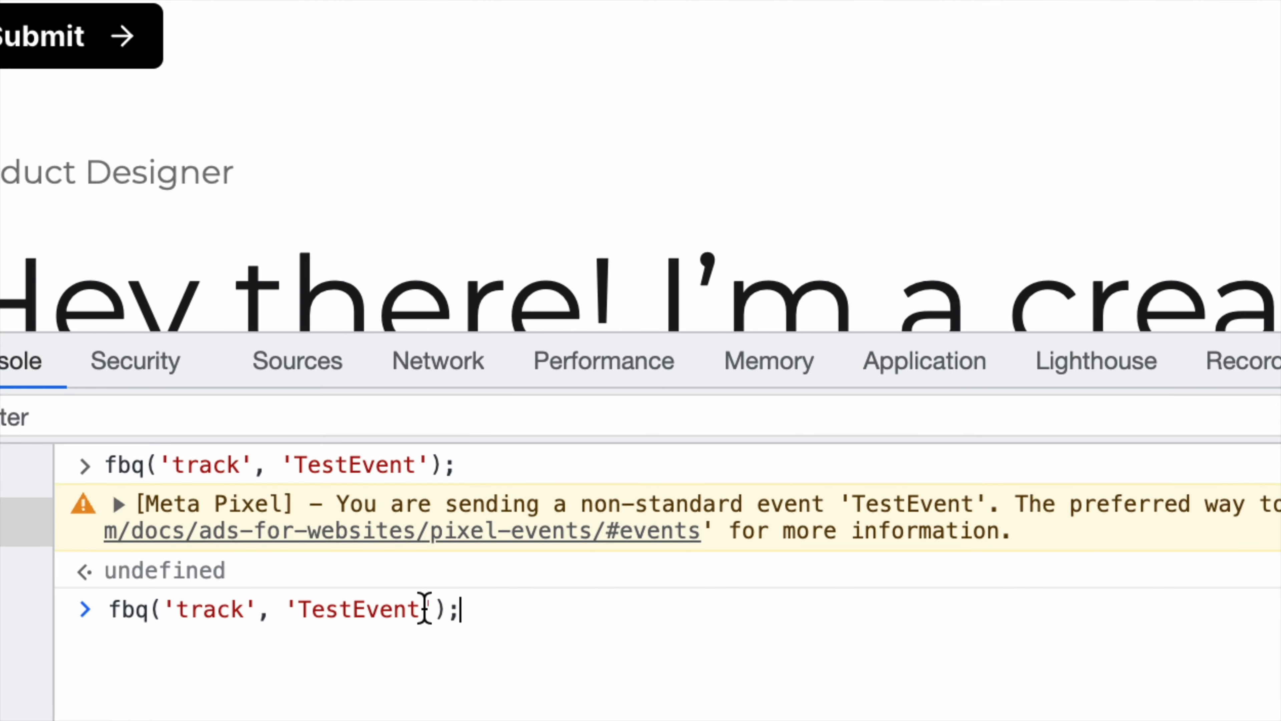
pyautogui.write('yeah cool it ')
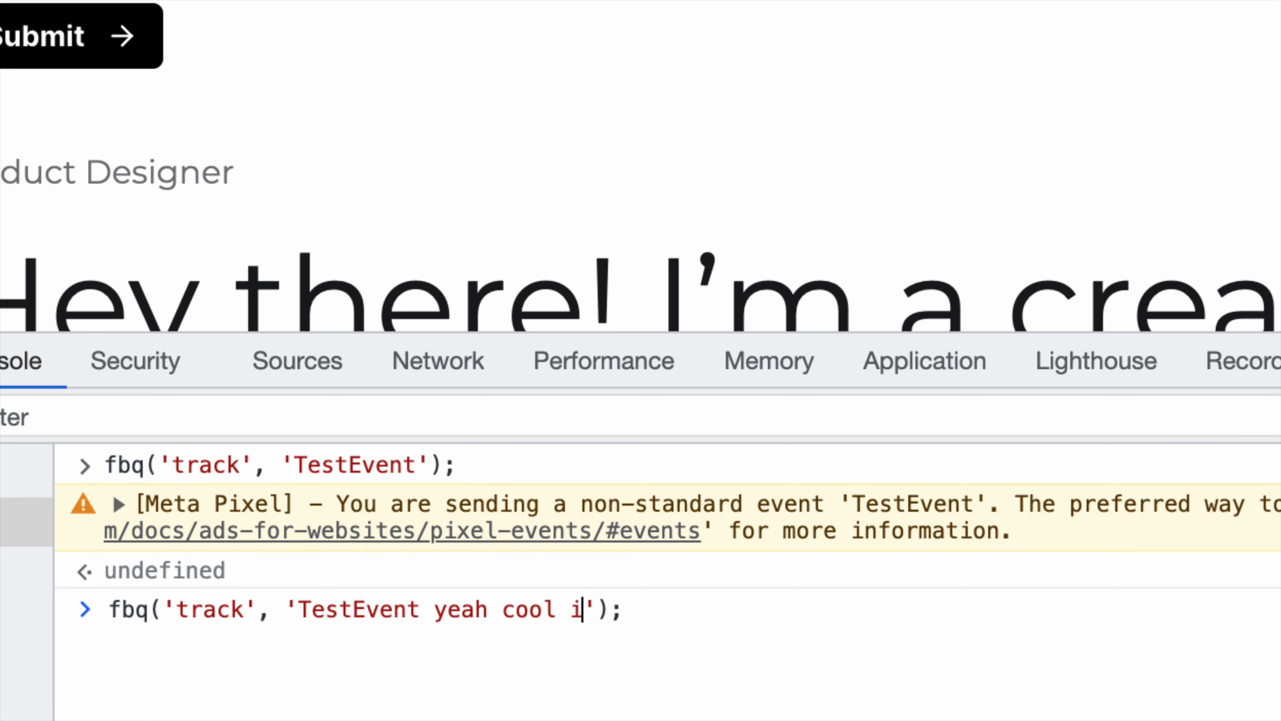
pyautogui.write('works')
pyautogui.press('Return')
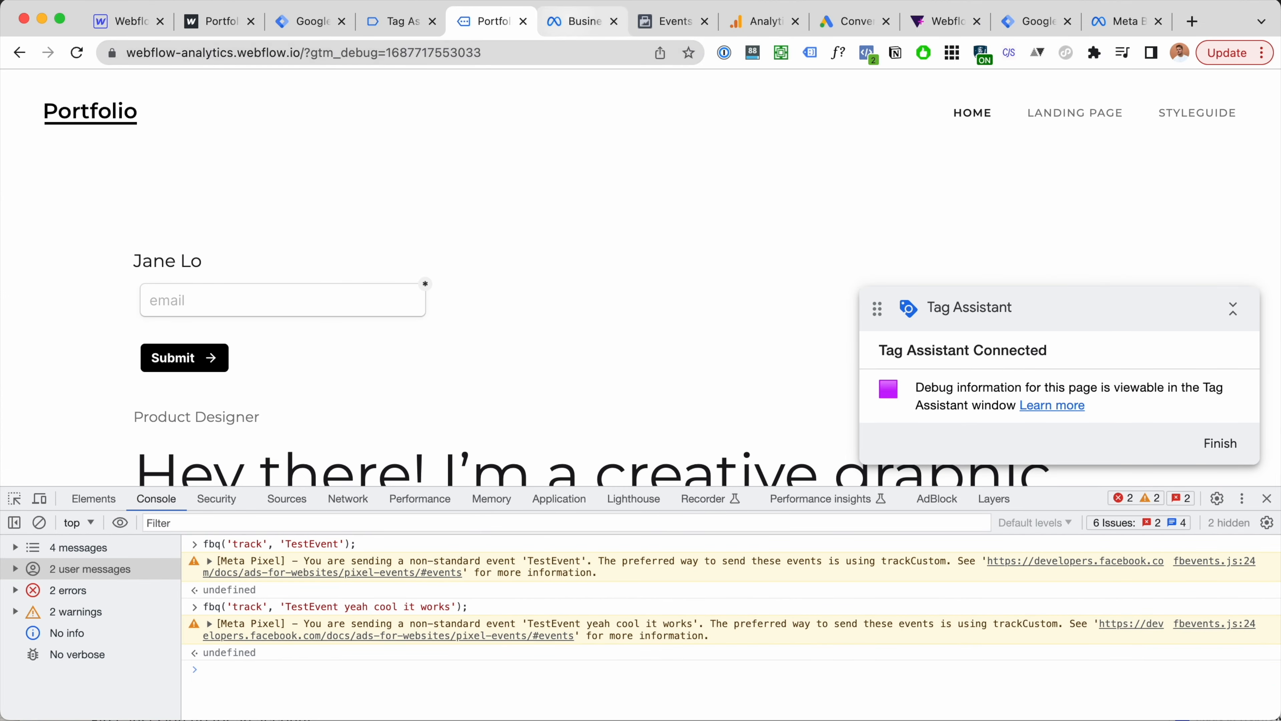
# Step: Confirm the new test event's details in Events Manager, then close DevTools on the Portfolio site
pyautogui.moveTo(656, 21); pyautogui.dragTo(568, 21)
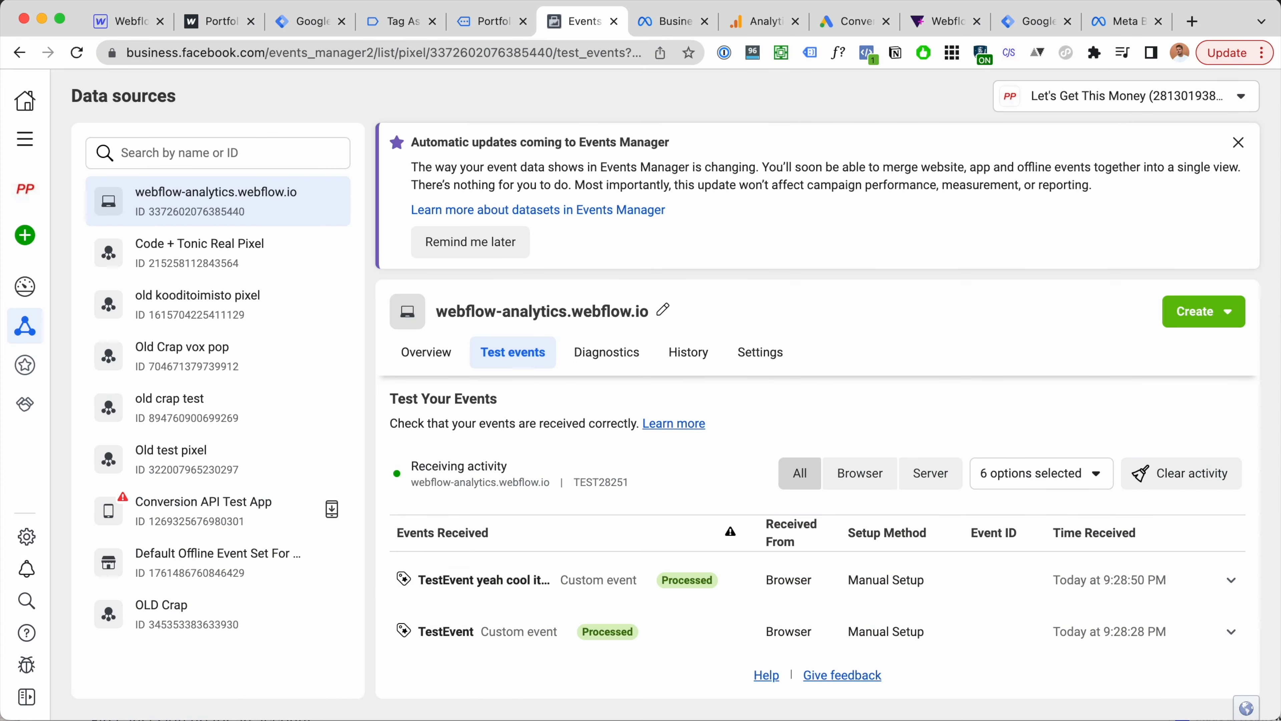
pyautogui.click(817, 580)
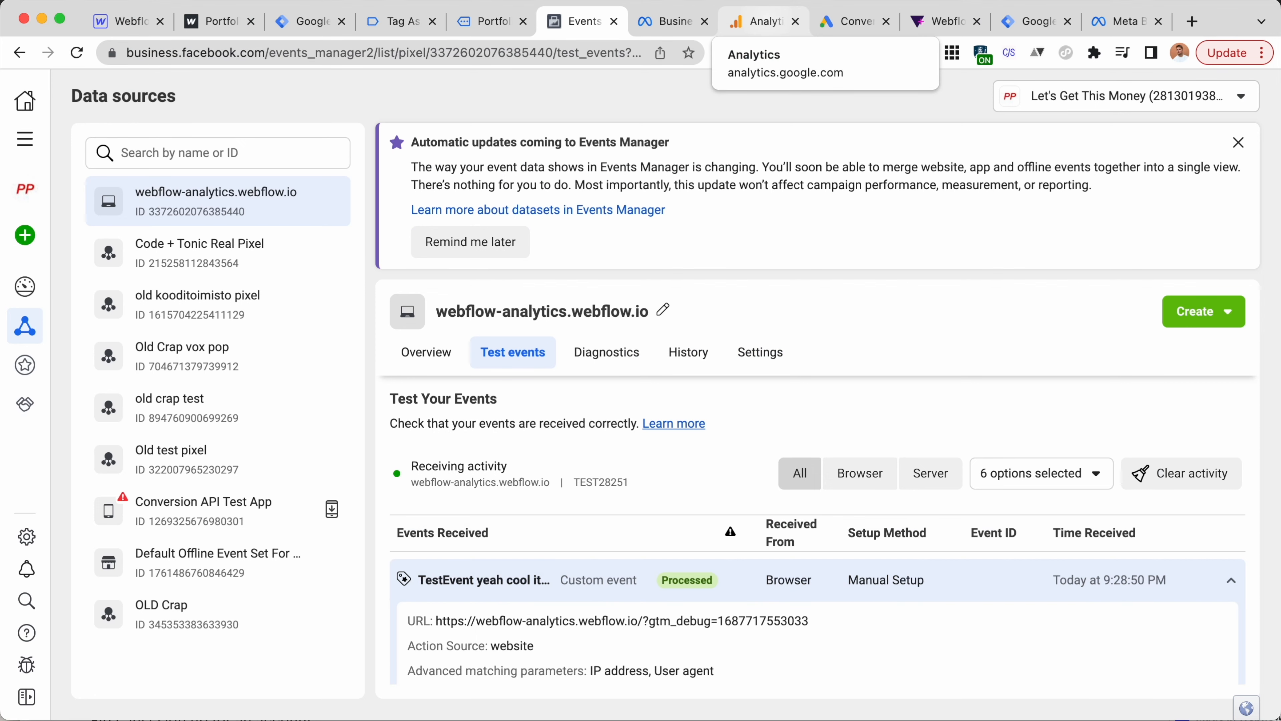
pyautogui.click(764, 22)
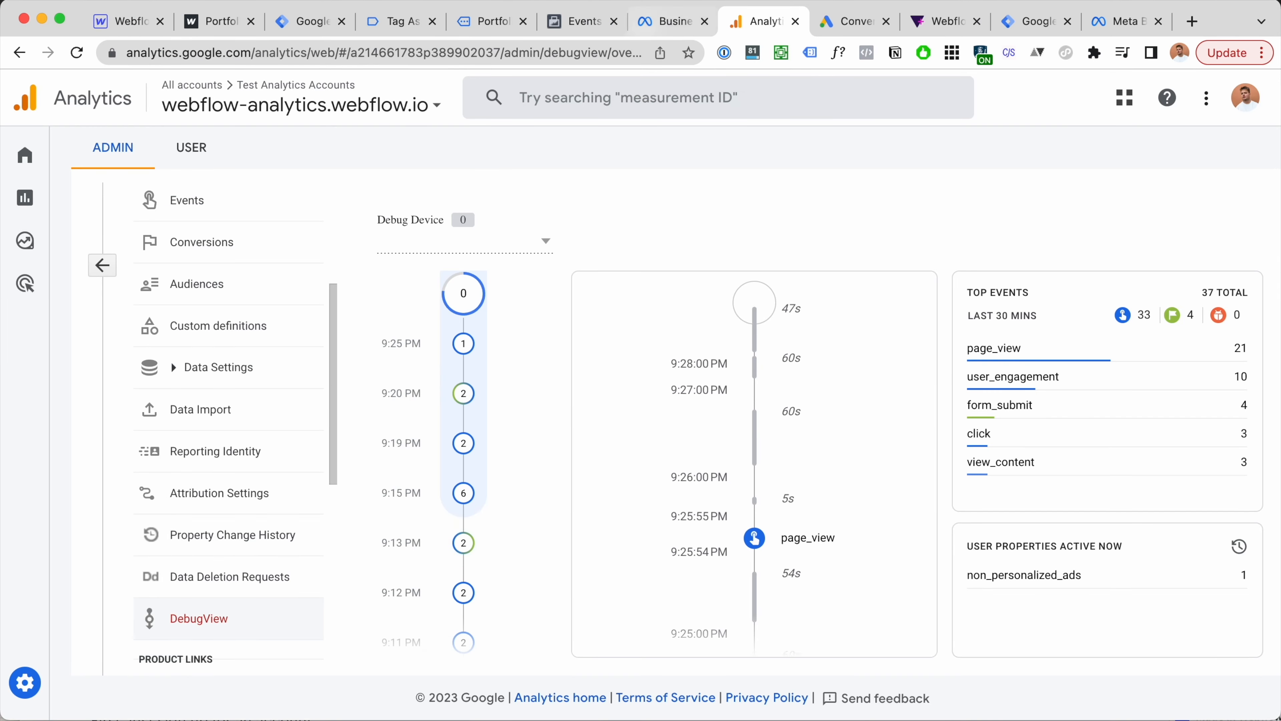
pyautogui.click(580, 21)
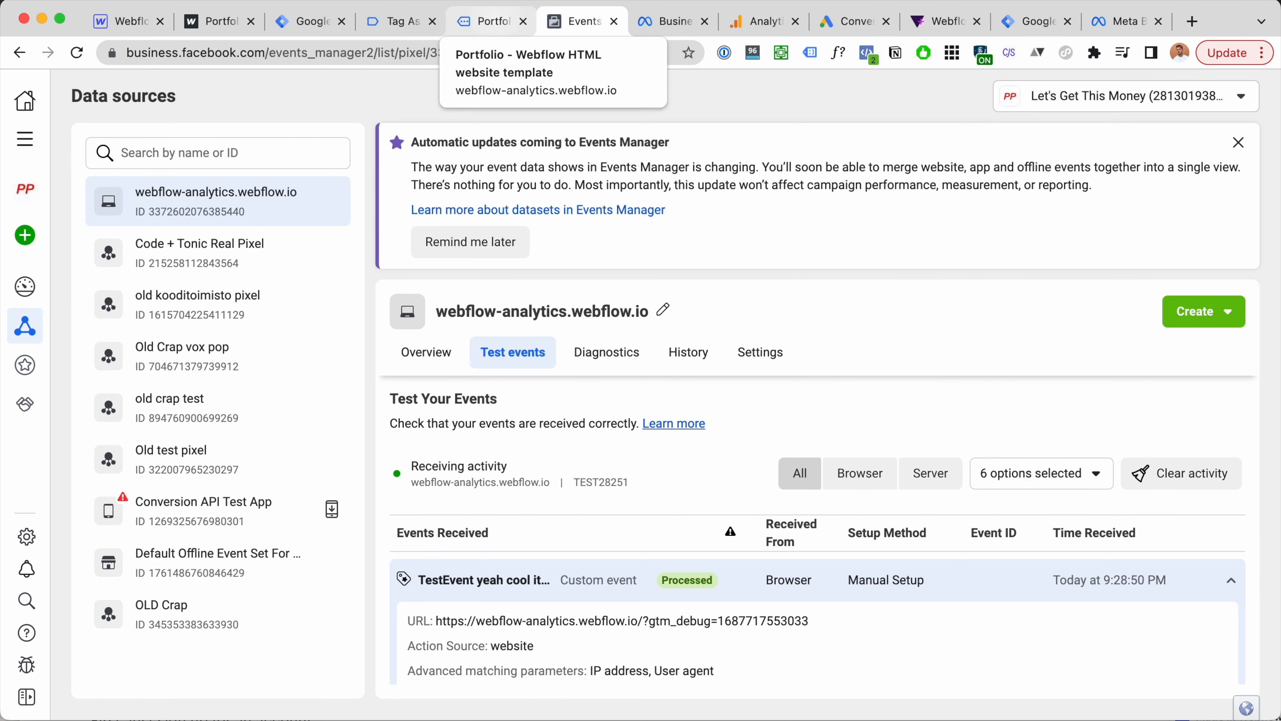
pyautogui.click(487, 22)
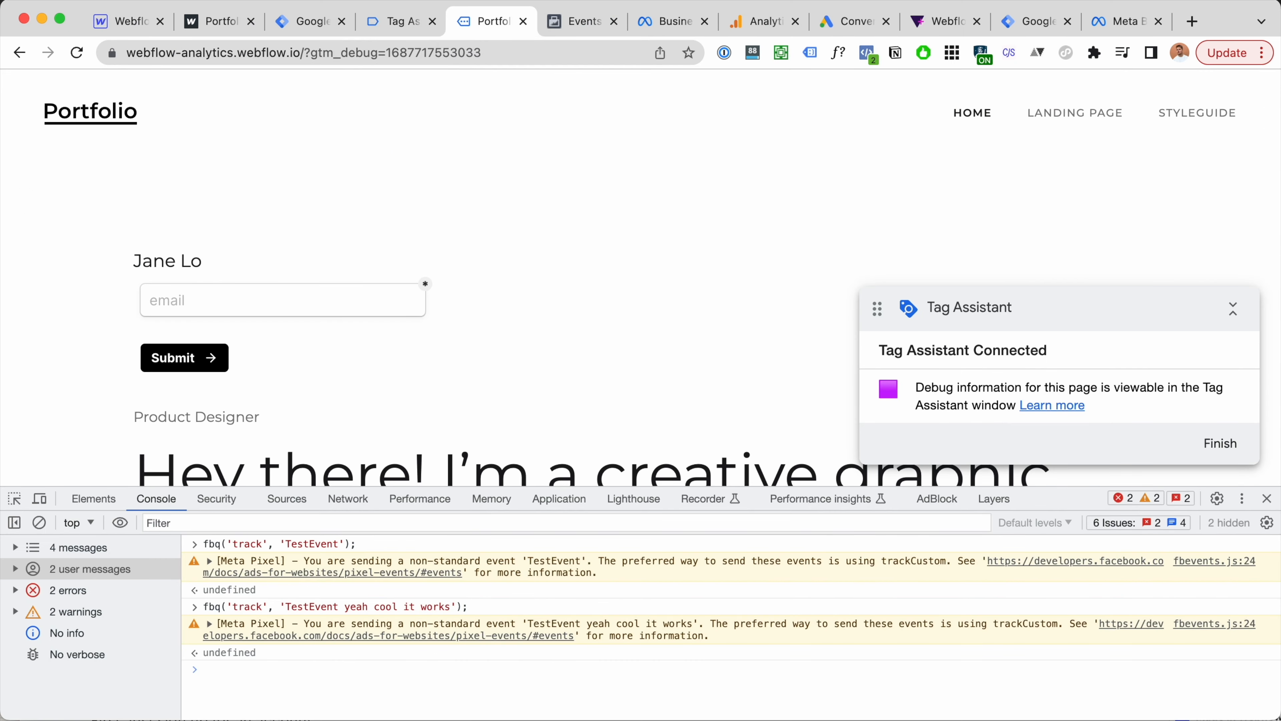
pyautogui.press('alt+super+i')
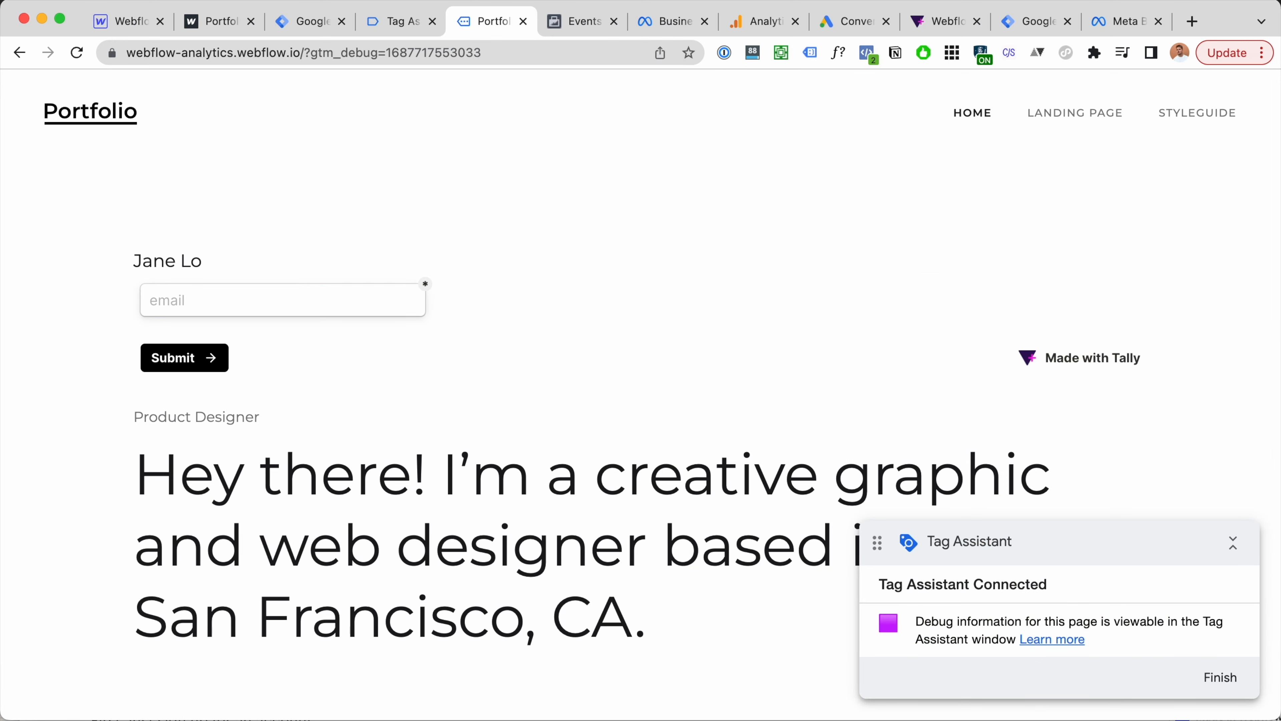
# Step: Search the Meta Pixel reference for 'lead' to find the Lead standard event
pyautogui.click(161, 301)
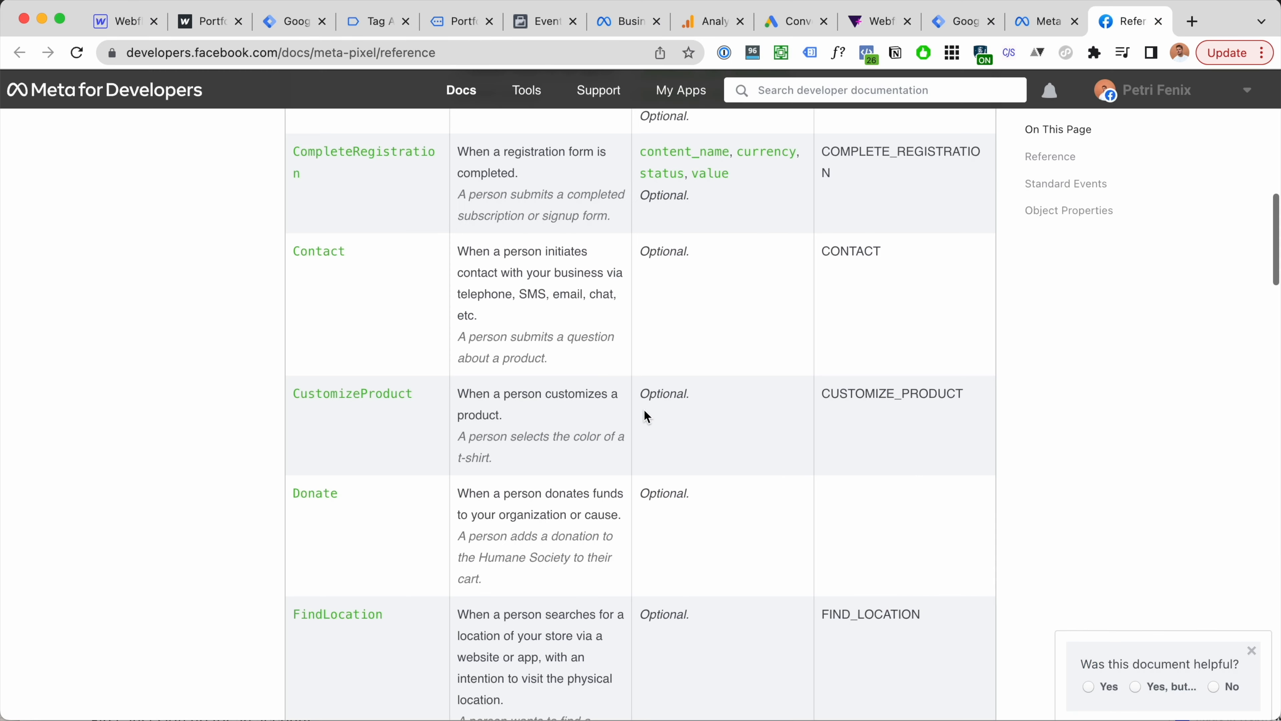
pyautogui.scroll(4, 644, 409)
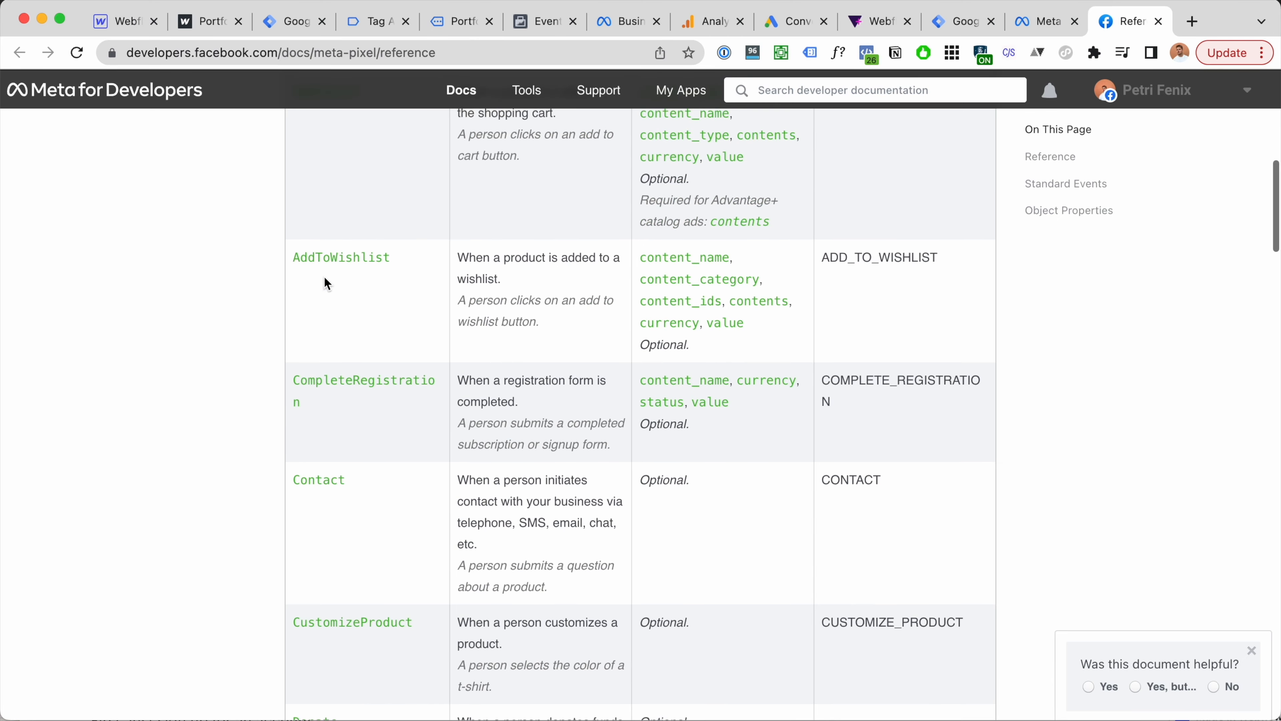
pyautogui.doubleClick(298, 478)
pyautogui.scroll(-3, 366, 487)
pyautogui.press('super+f')
pyautogui.write('lead')
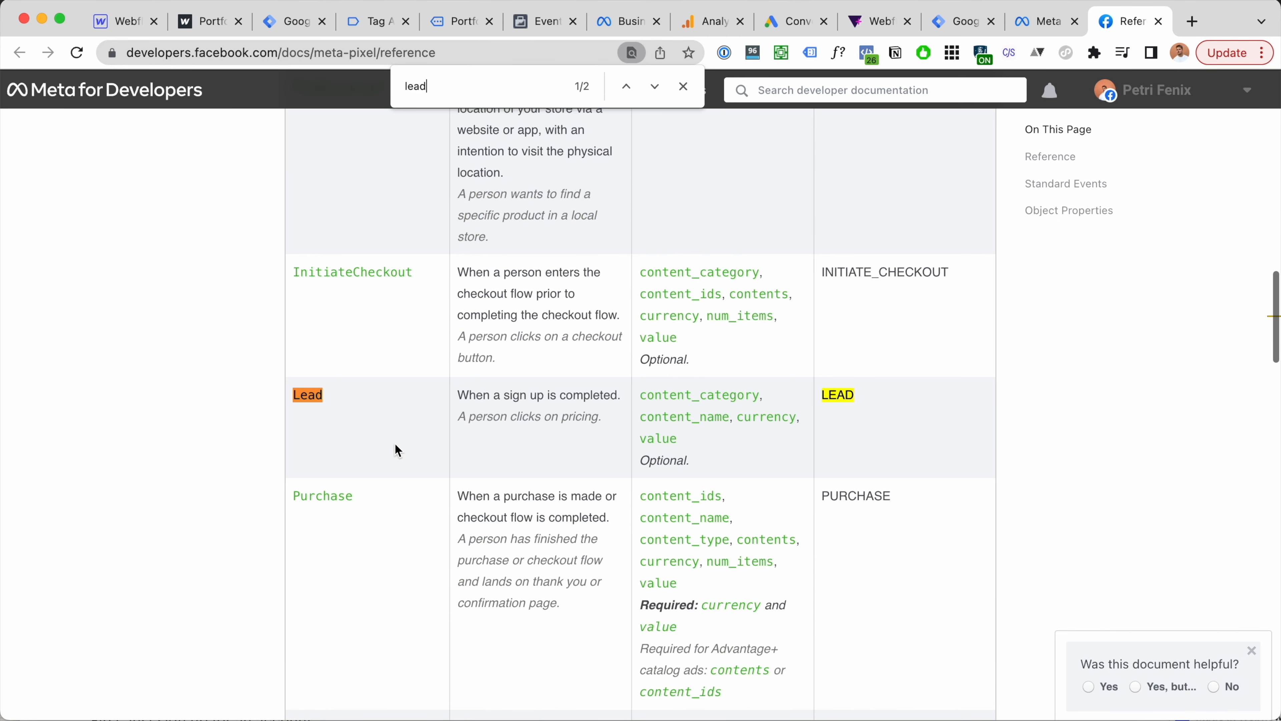
pyautogui.scroll(-1, 505, 419)
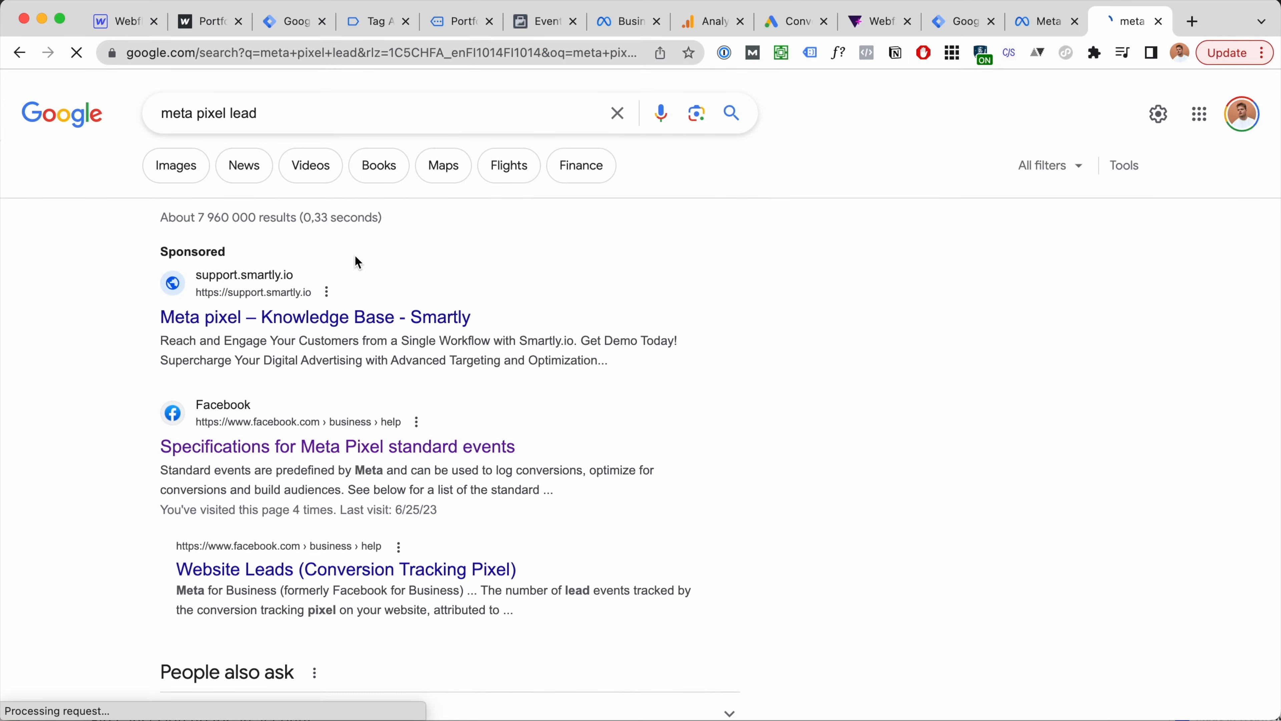
pyautogui.scroll(-1, 353, 321)
# Step: In the Meta Pixel standard events specifications, find 'lead' and select the fbq('track', 'Lead'); code
pyautogui.click(366, 402)
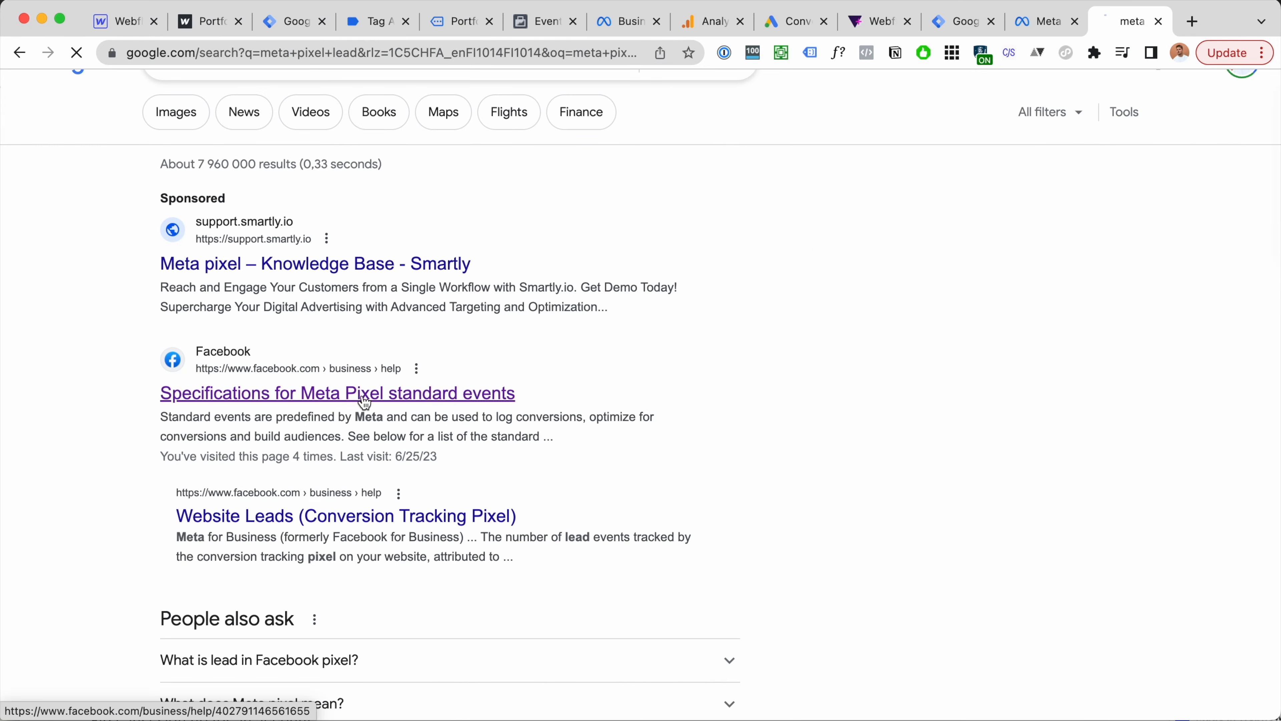
pyautogui.scroll(-10, 404, 368)
pyautogui.scroll(-2, 404, 370)
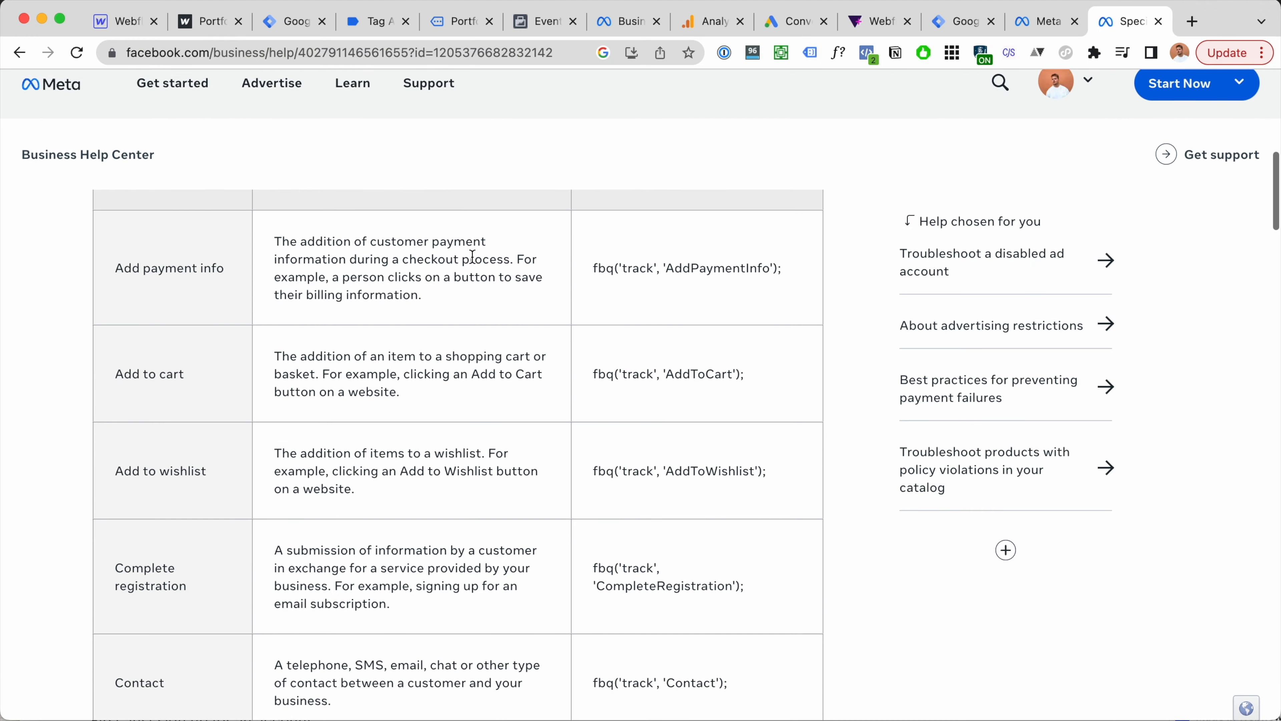
pyautogui.scroll(-6, 451, 259)
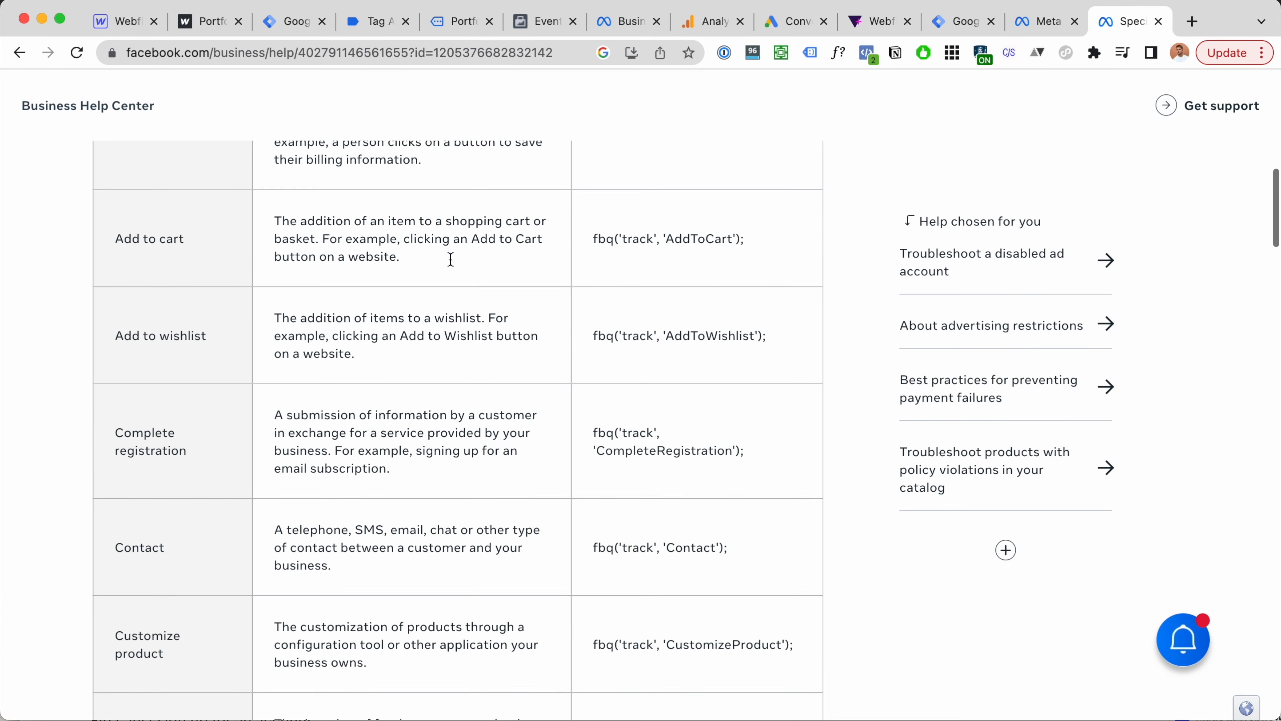
pyautogui.scroll(1, 451, 259)
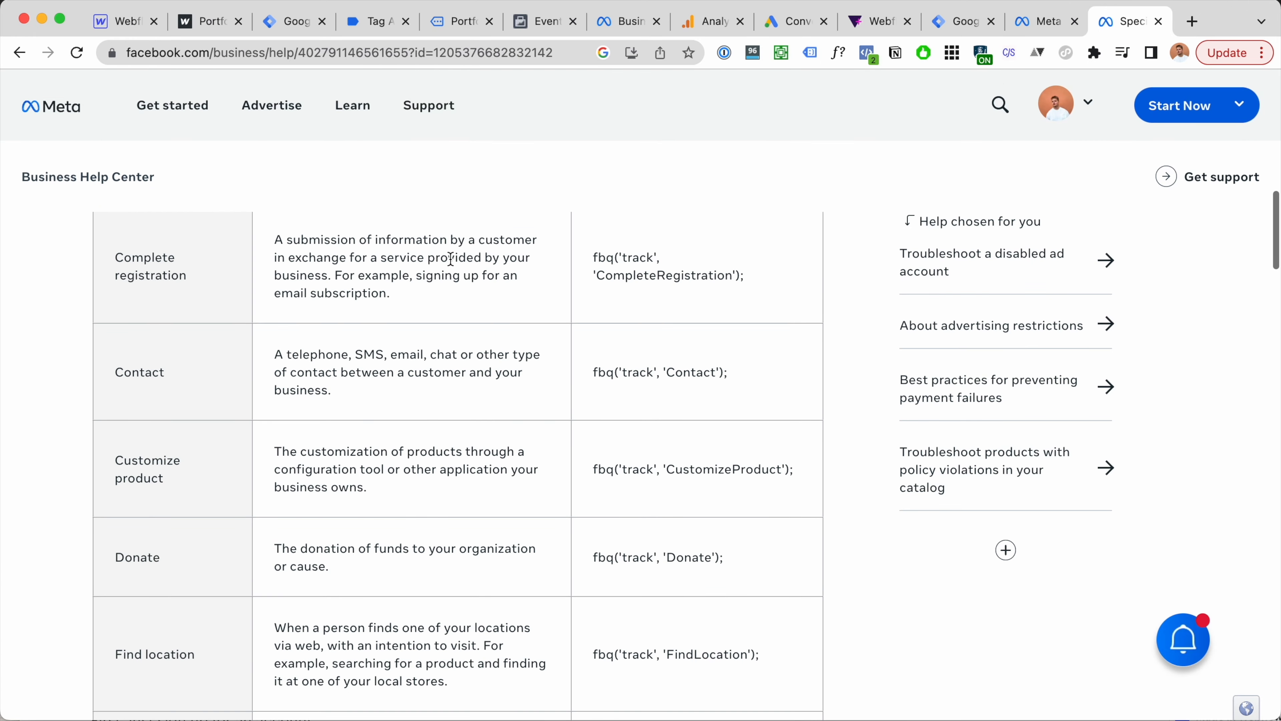
pyautogui.press('super+f')
pyautogui.write('lead')
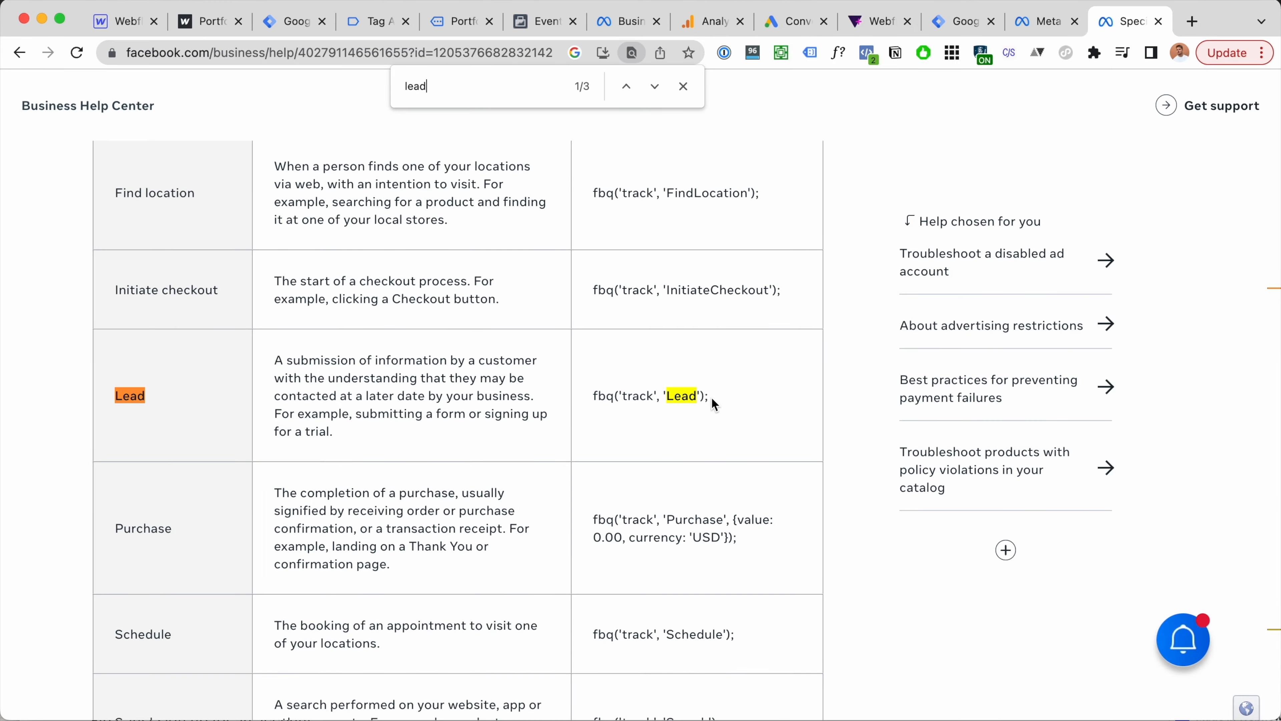
pyautogui.moveTo(711, 396); pyautogui.dragTo(596, 396)
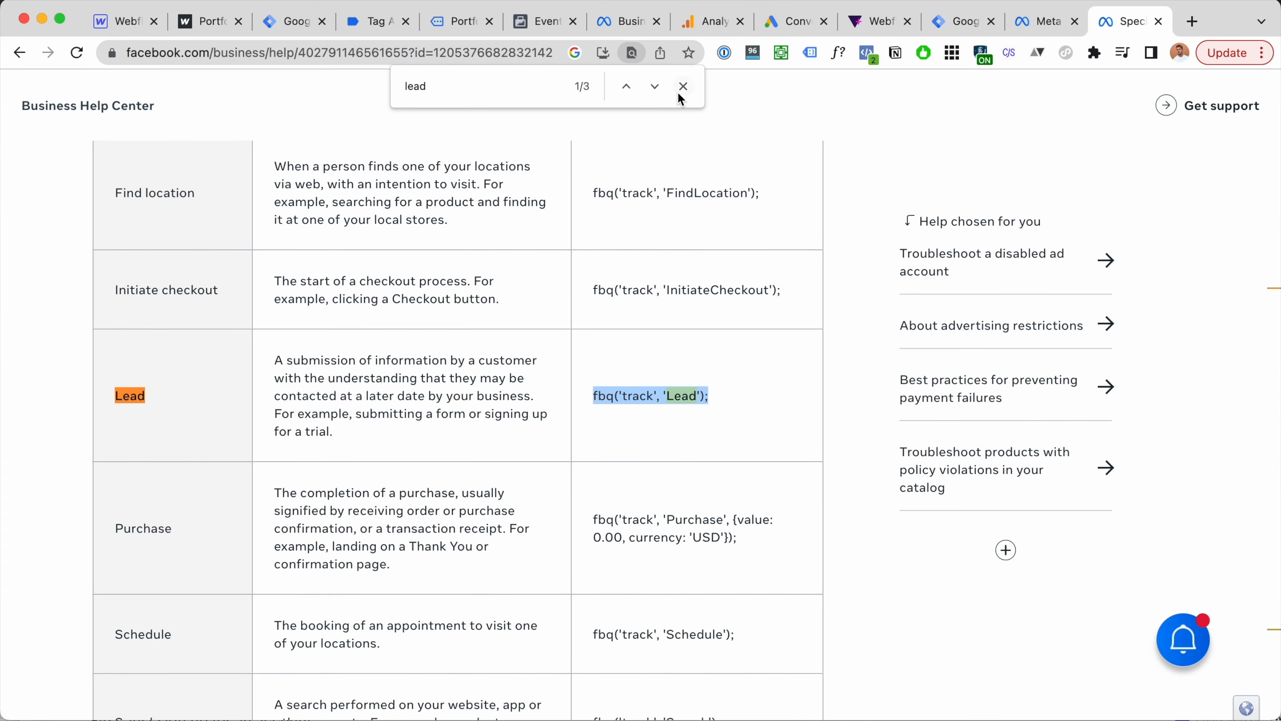
pyautogui.click(681, 90)
# Step: Scroll back up the specifications page and return to the Tag Manager tags list
pyautogui.scroll(2, 278, 475)
pyautogui.scroll(9, 279, 475)
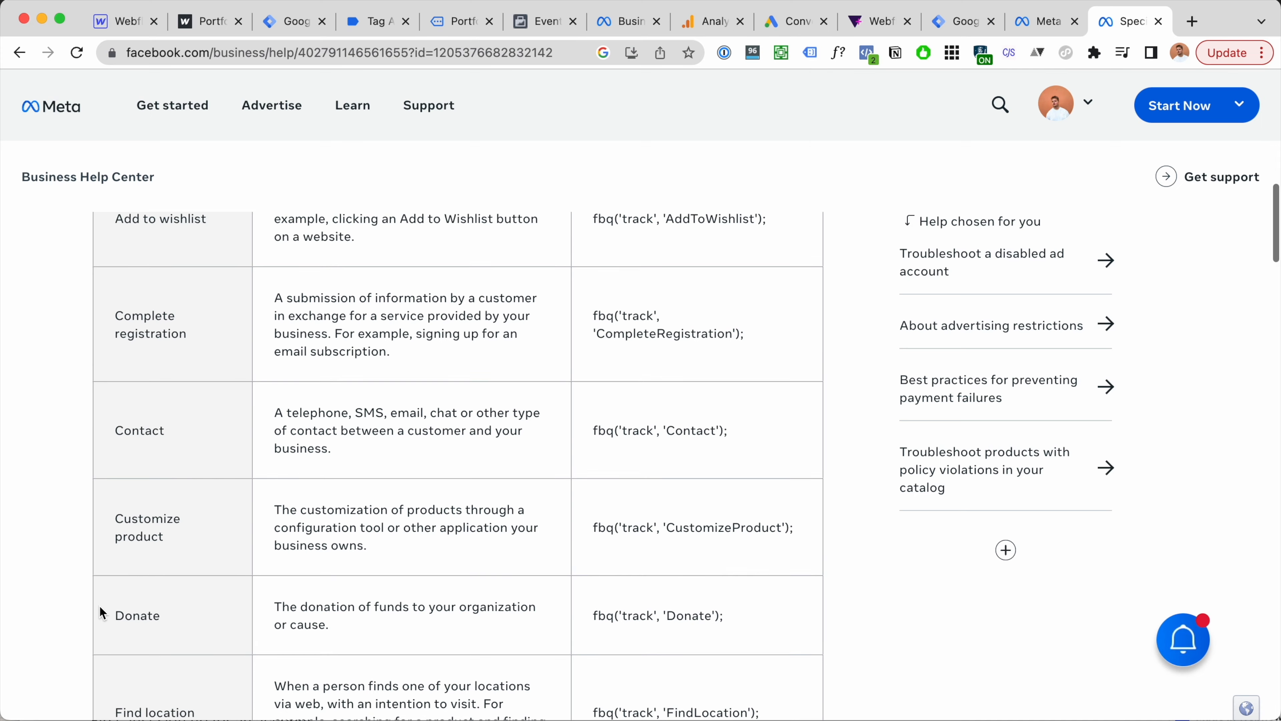
pyautogui.scroll(4, 99, 605)
pyautogui.moveTo(114, 528); pyautogui.dragTo(209, 572)
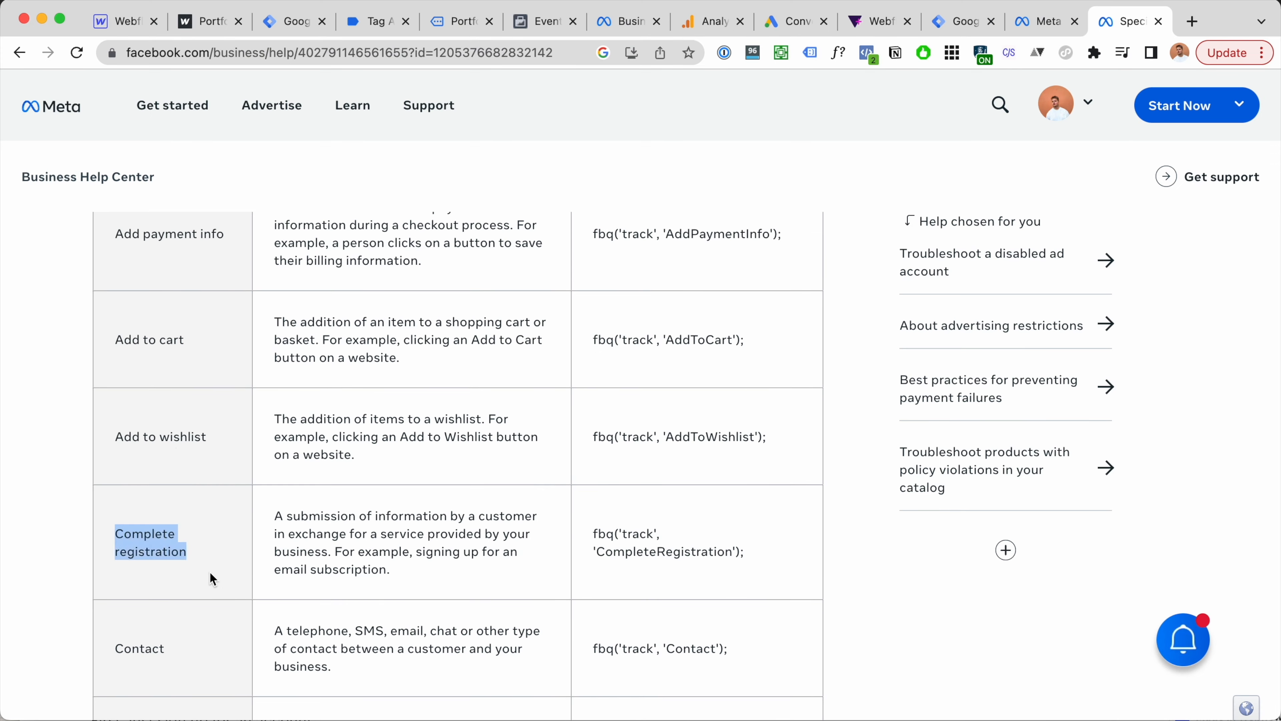
pyautogui.scroll(3, 176, 447)
pyautogui.scroll(-20, 177, 447)
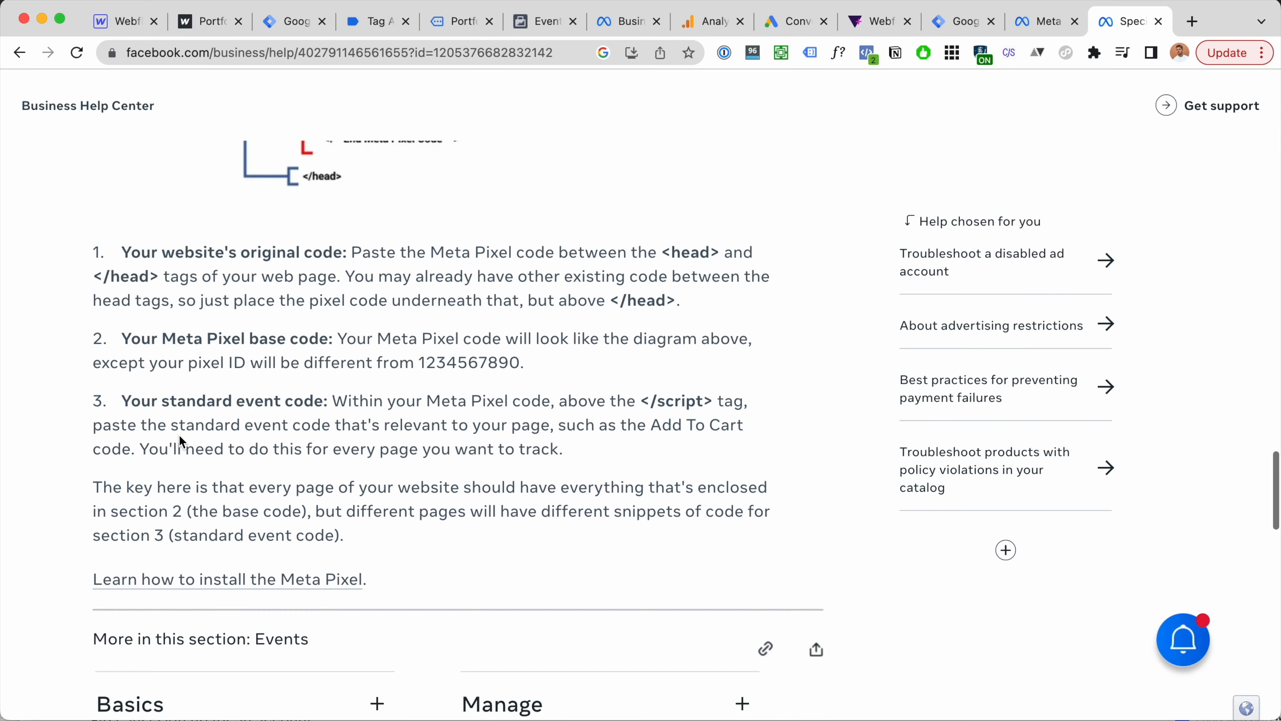
pyautogui.scroll(10, 179, 435)
pyautogui.click(300, 32)
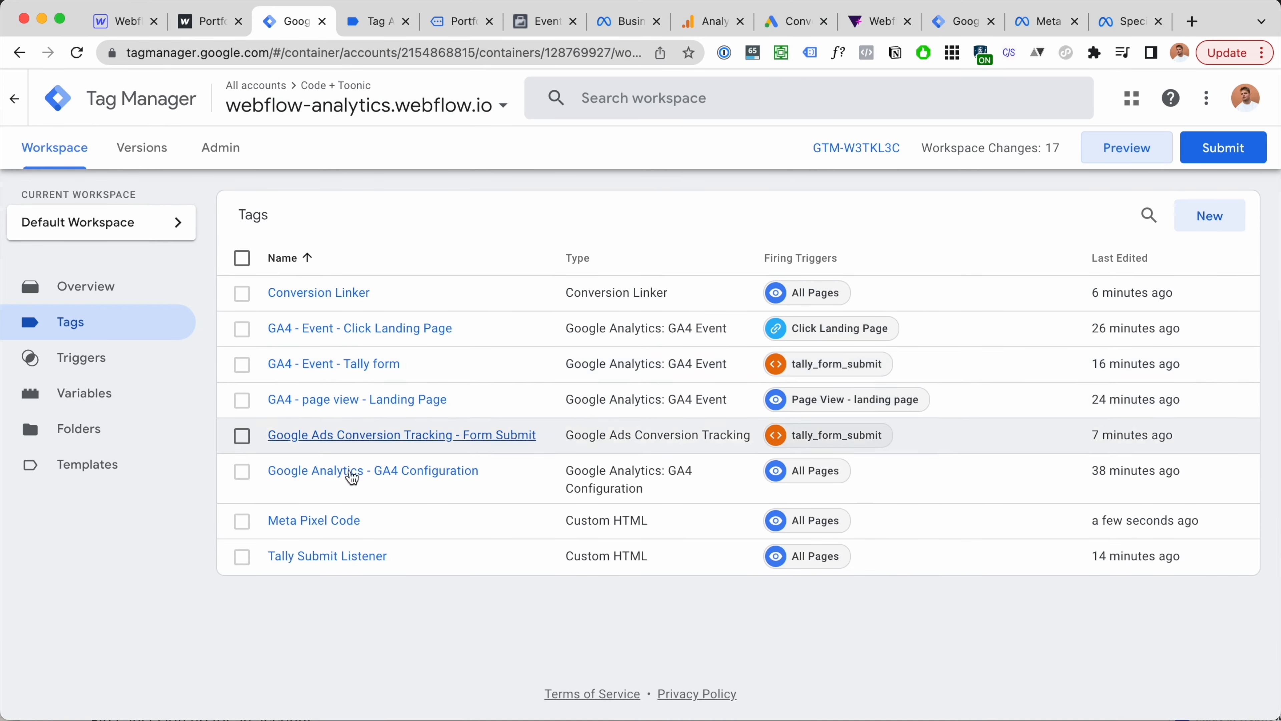
# Step: Make a copy of the Meta Pixel Code tag
pyautogui.click(315, 521)
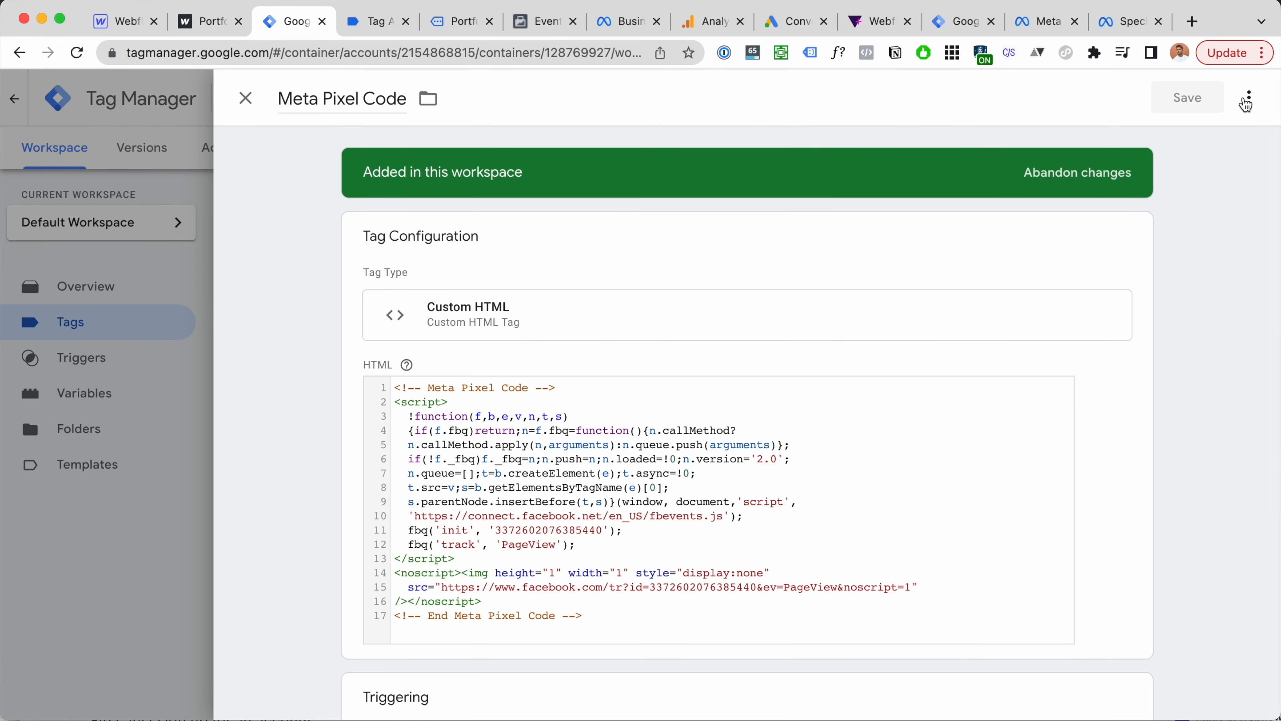
pyautogui.click(1246, 101)
pyautogui.click(1228, 138)
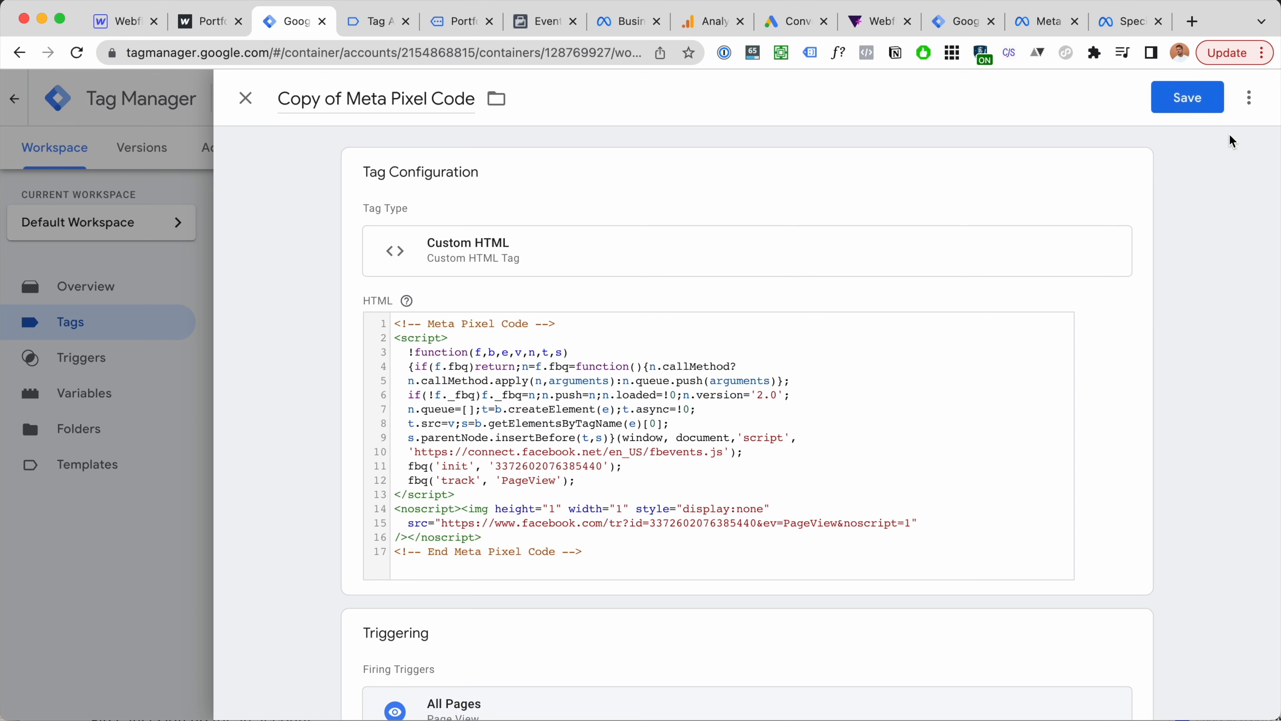
# Step: Rename the copied tag to 'Meta Pixel - Lead - Form Submit'
pyautogui.click(346, 98)
pyautogui.press('BackSpace')
pyautogui.press('BackSpace')
pyautogui.press('BackSpace')
pyautogui.press('BackSpace')
pyautogui.press('BackSpace')
pyautogui.press('BackSpace')
pyautogui.press('BackSpace')
pyautogui.press('BackSpace')
pyautogui.click(407, 98)
pyautogui.press('BackSpace')
pyautogui.press('BackSpace')
pyautogui.press('BackSpace')
pyautogui.press('BackSpace')
pyautogui.press('BackSpace')
pyautogui.write('-')
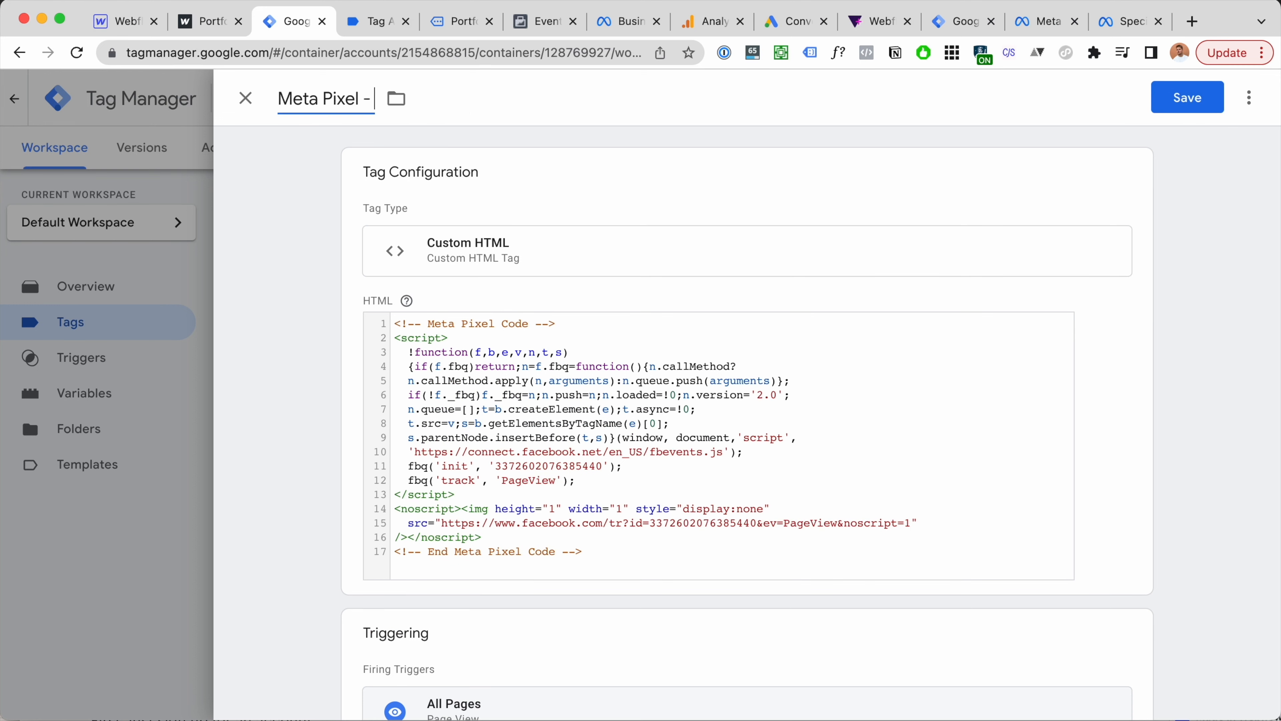
pyautogui.write(' Form Submit')
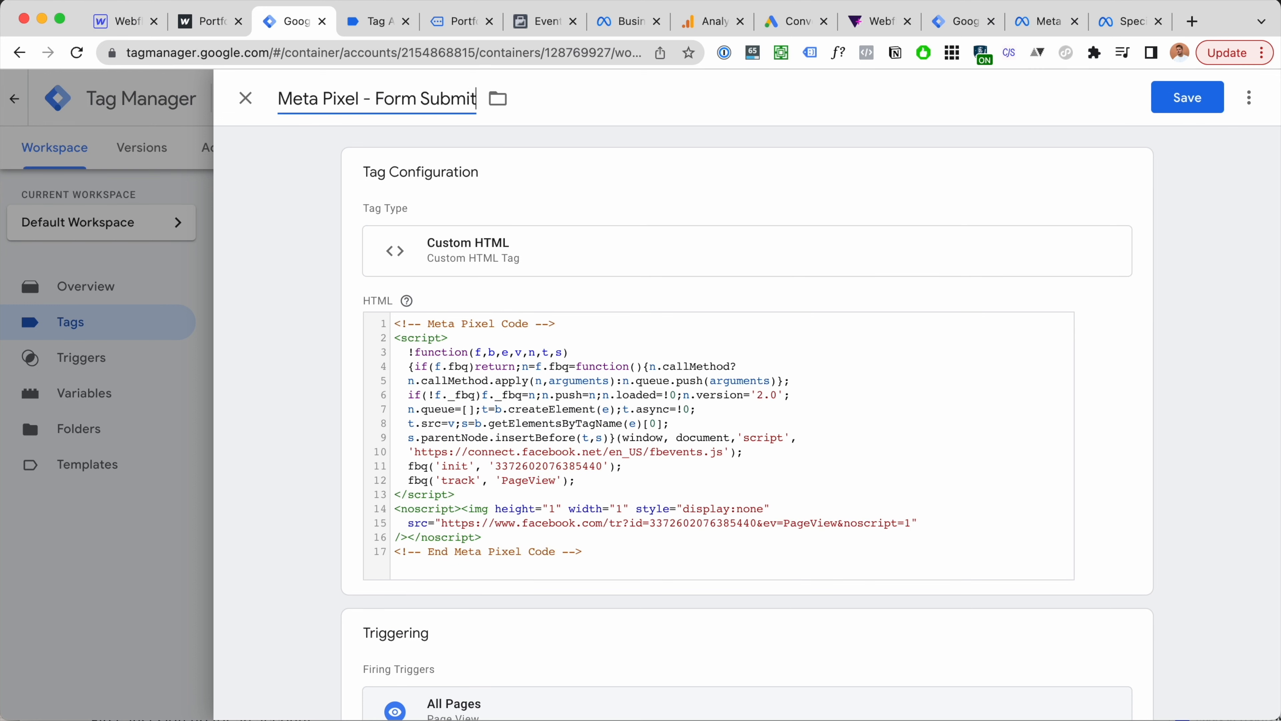
pyautogui.write('LEad')
pyautogui.press('BackSpace')
pyautogui.press('BackSpace')
pyautogui.press('BackSpace')
pyautogui.write('ead')
pyautogui.press('BackSpace')
pyautogui.write('"')
pyautogui.press('Left')
pyautogui.press('Left')
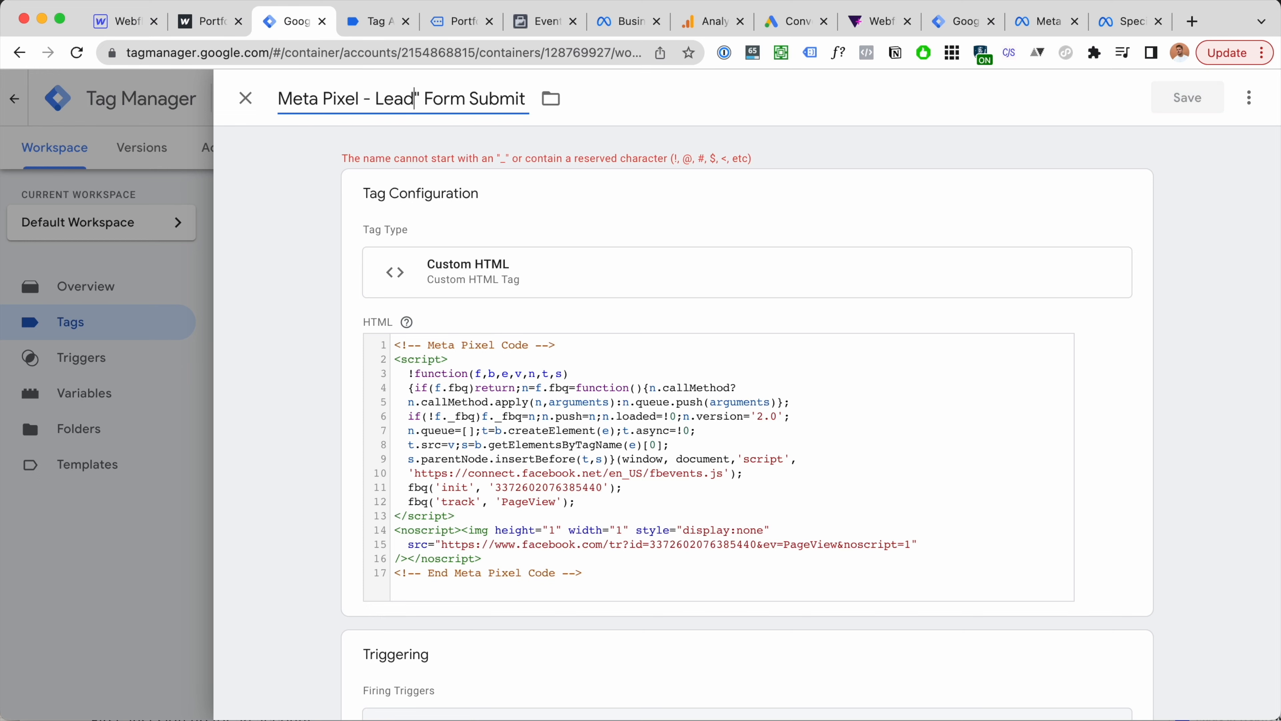
pyautogui.press('Delete')
pyautogui.write('-')
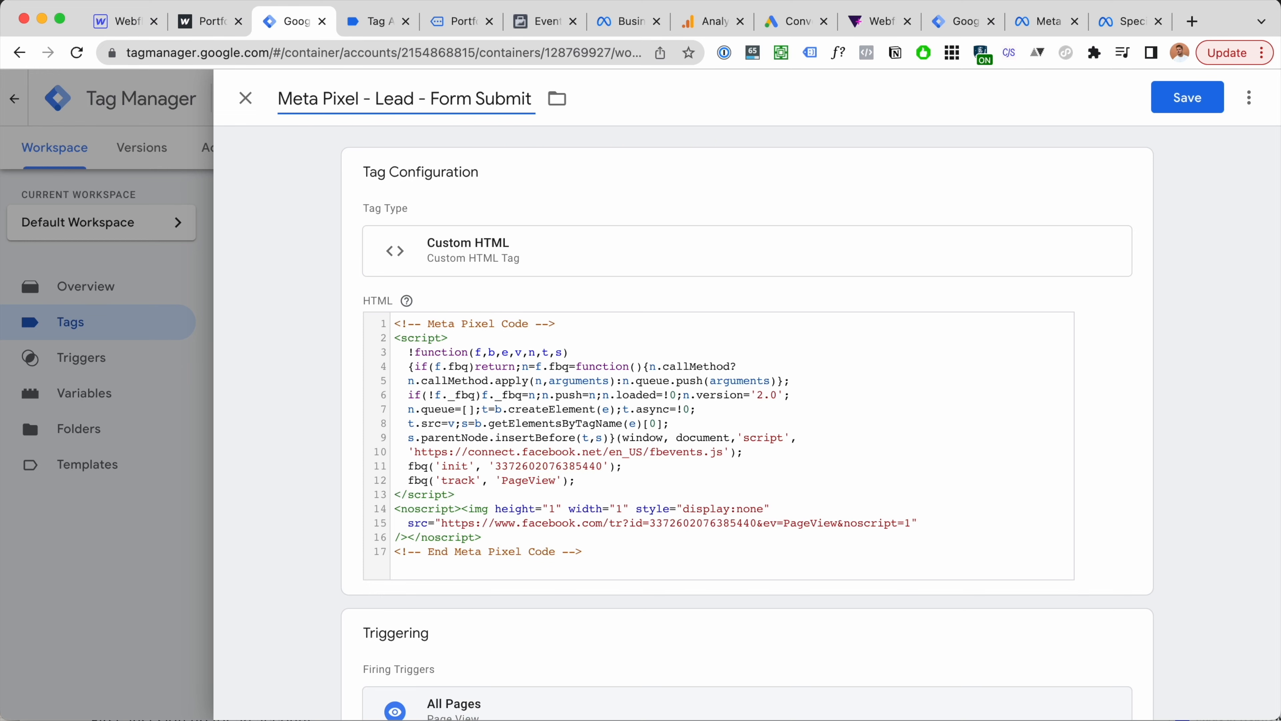
# Step: Replace the tag's entire HTML with an empty <script></script> block
pyautogui.click(844, 323)
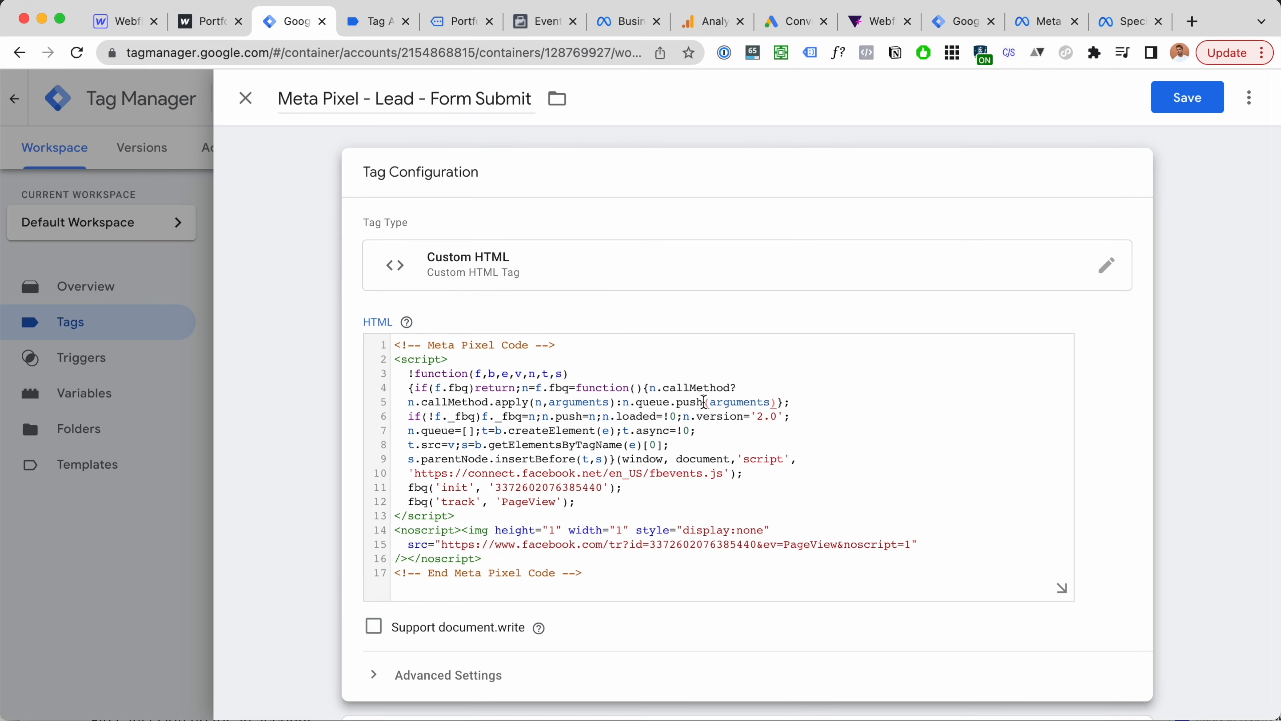
pyautogui.hotkey('ctrl', 'a')
pyautogui.write('<sc')
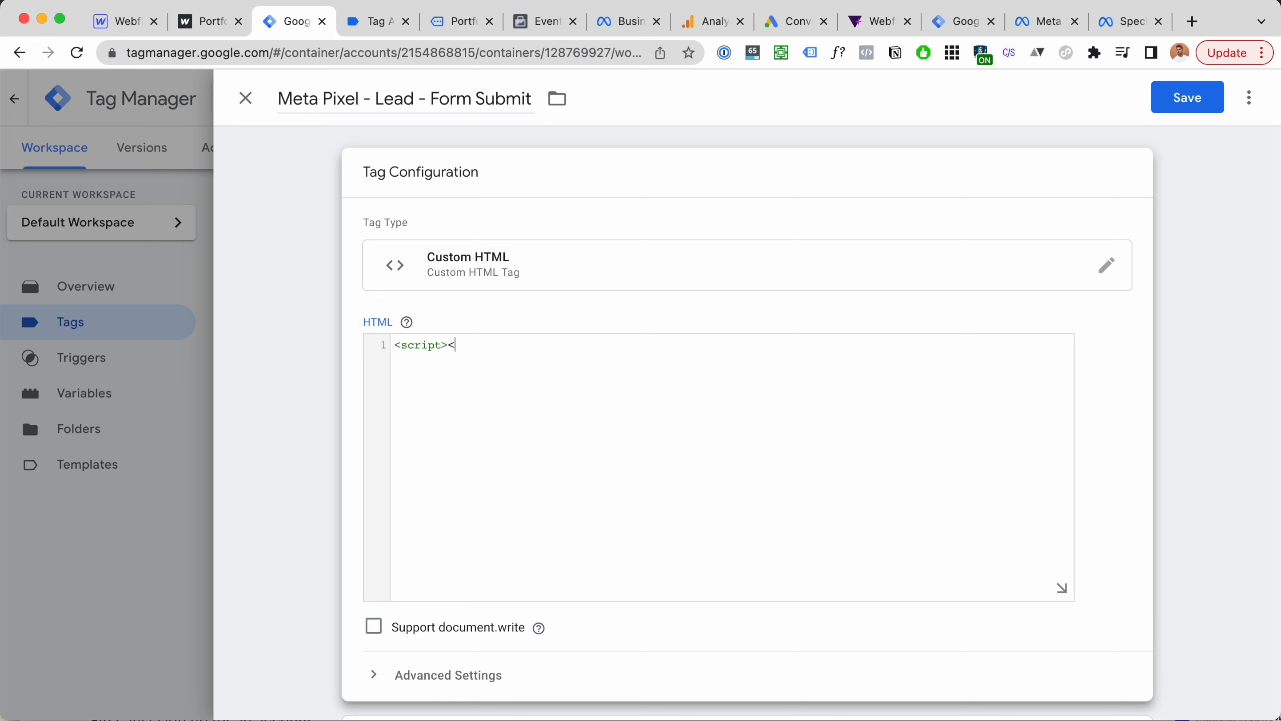
pyautogui.press('Left')
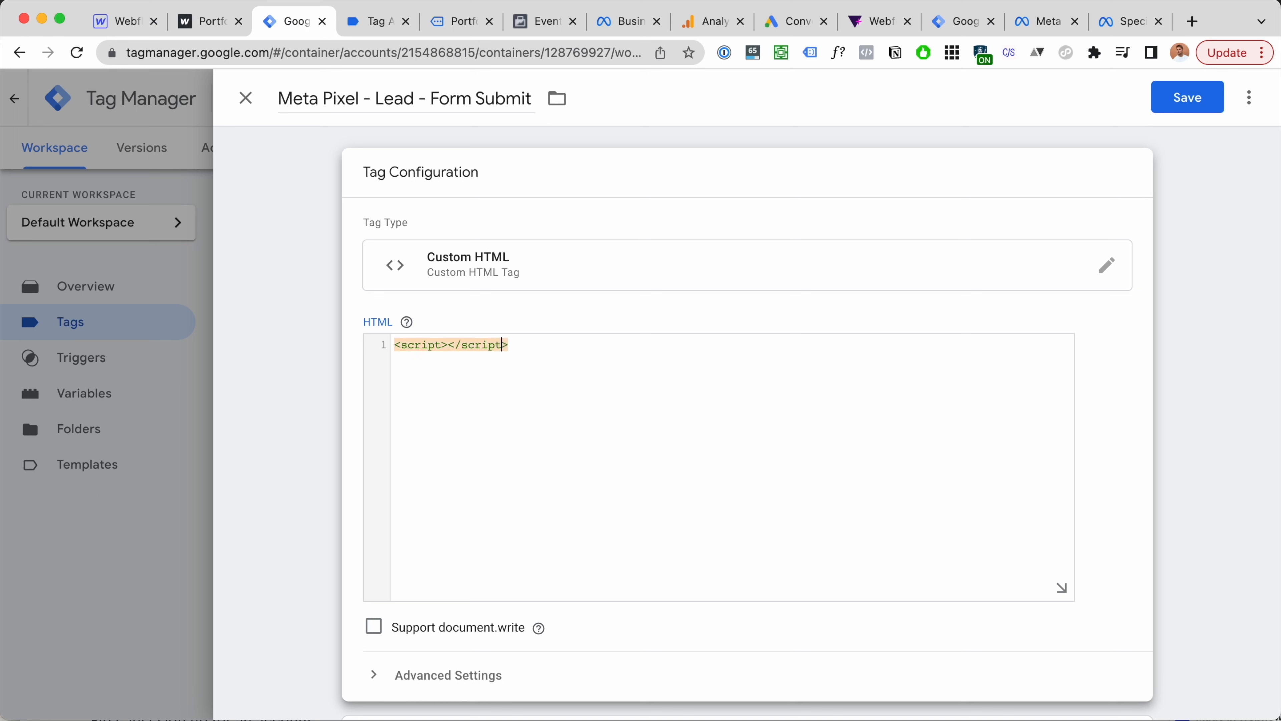